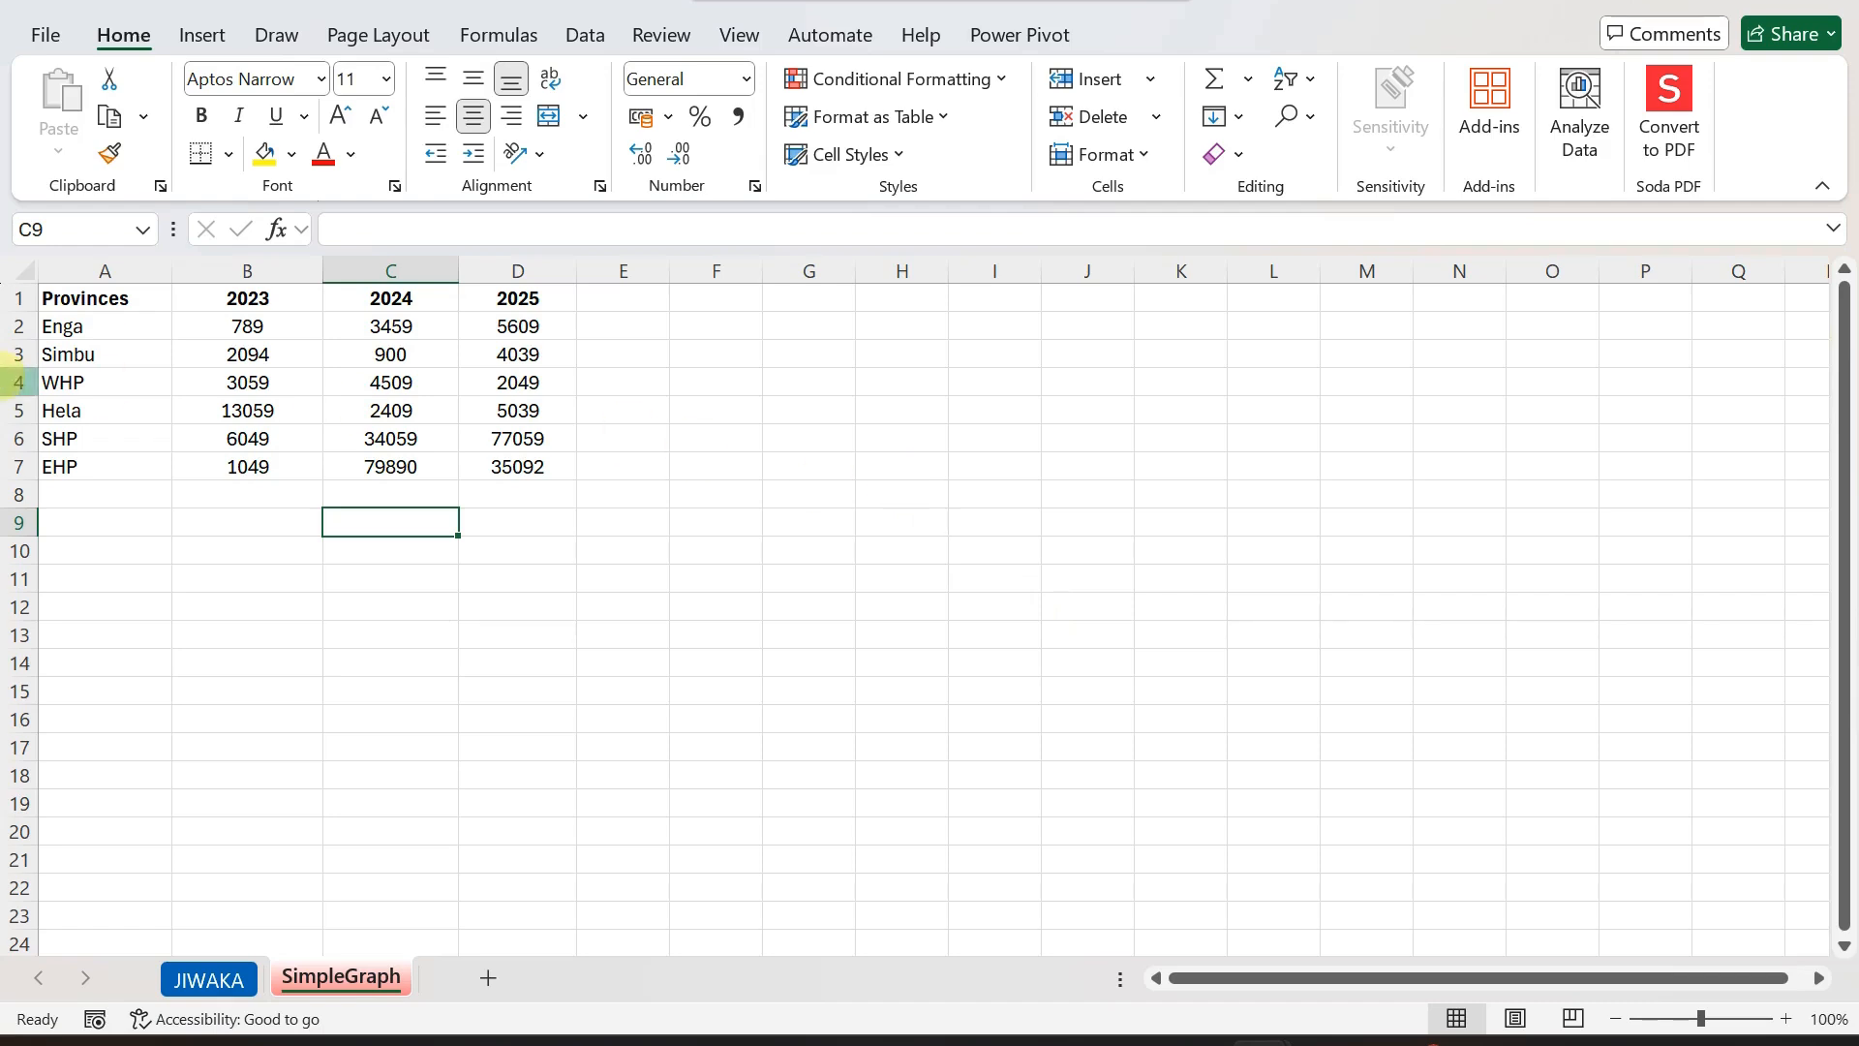
Look over the school data on the JIWAKA sheet and return to the SimpleGraph sheet.
left_click(363, 401)
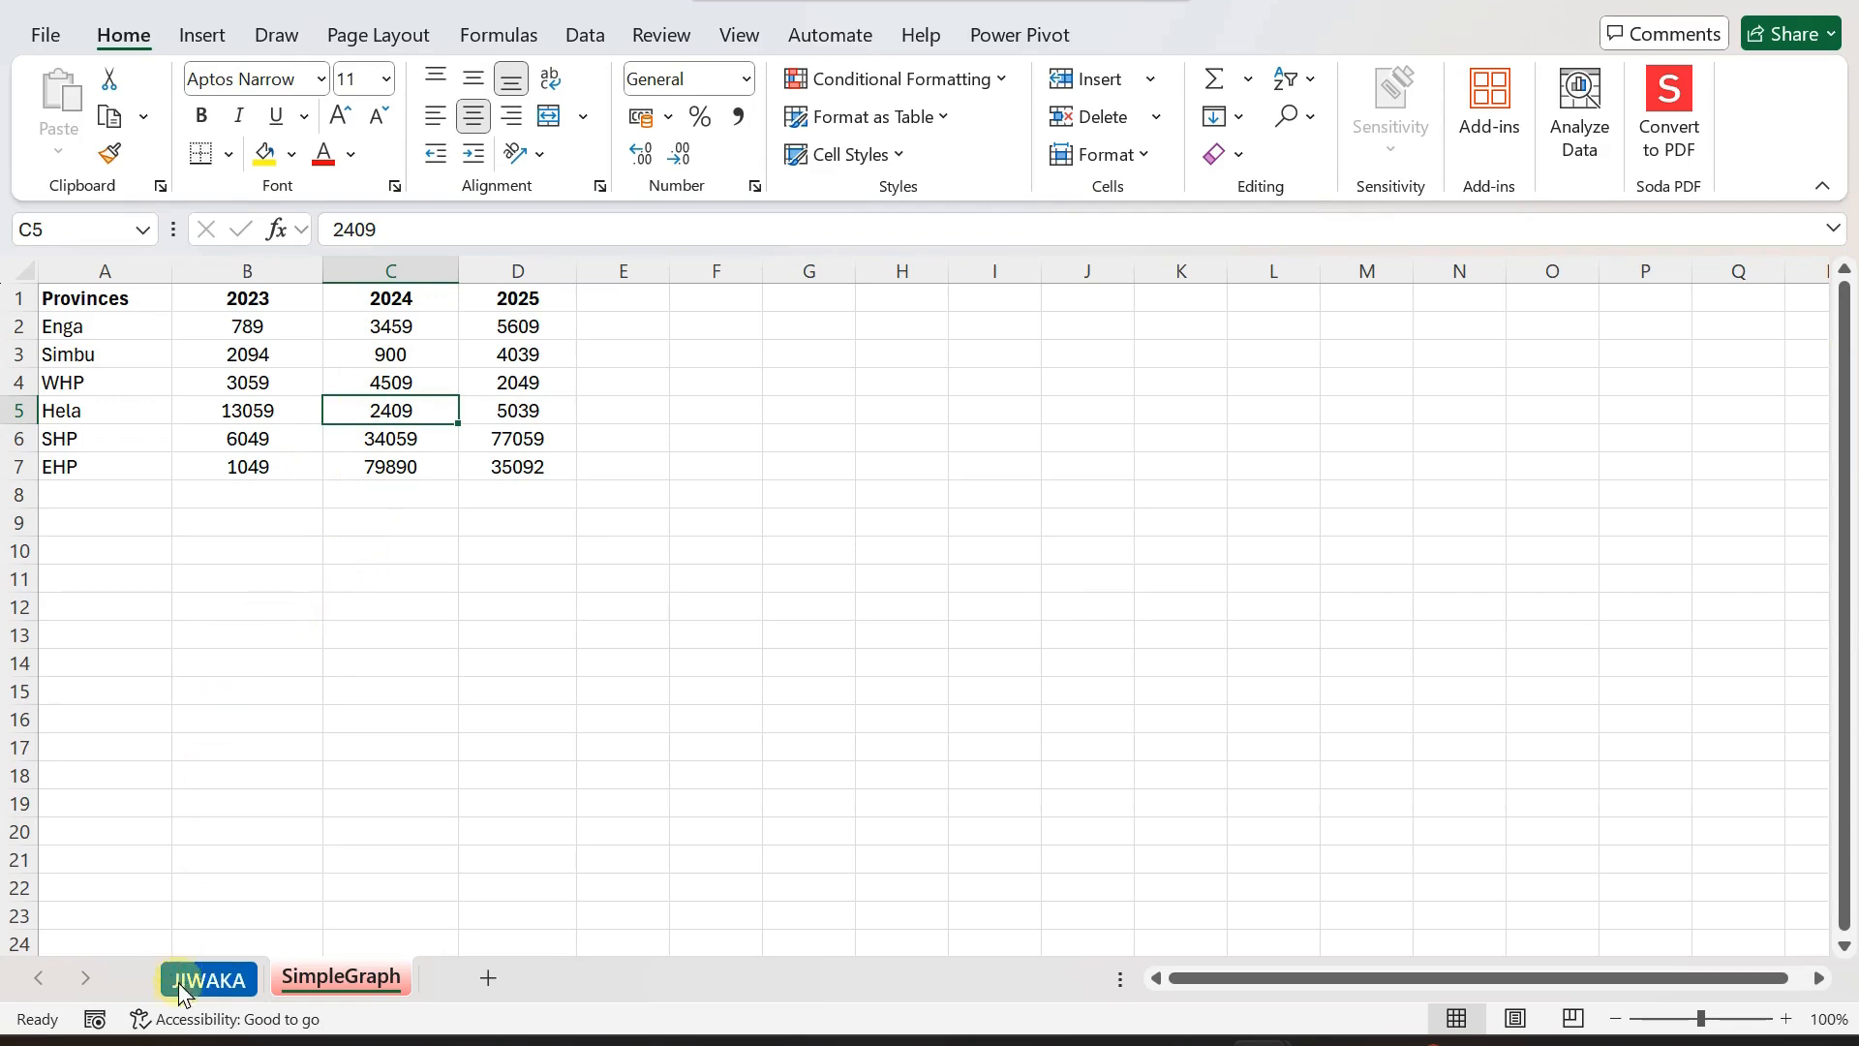
left_click(207, 980)
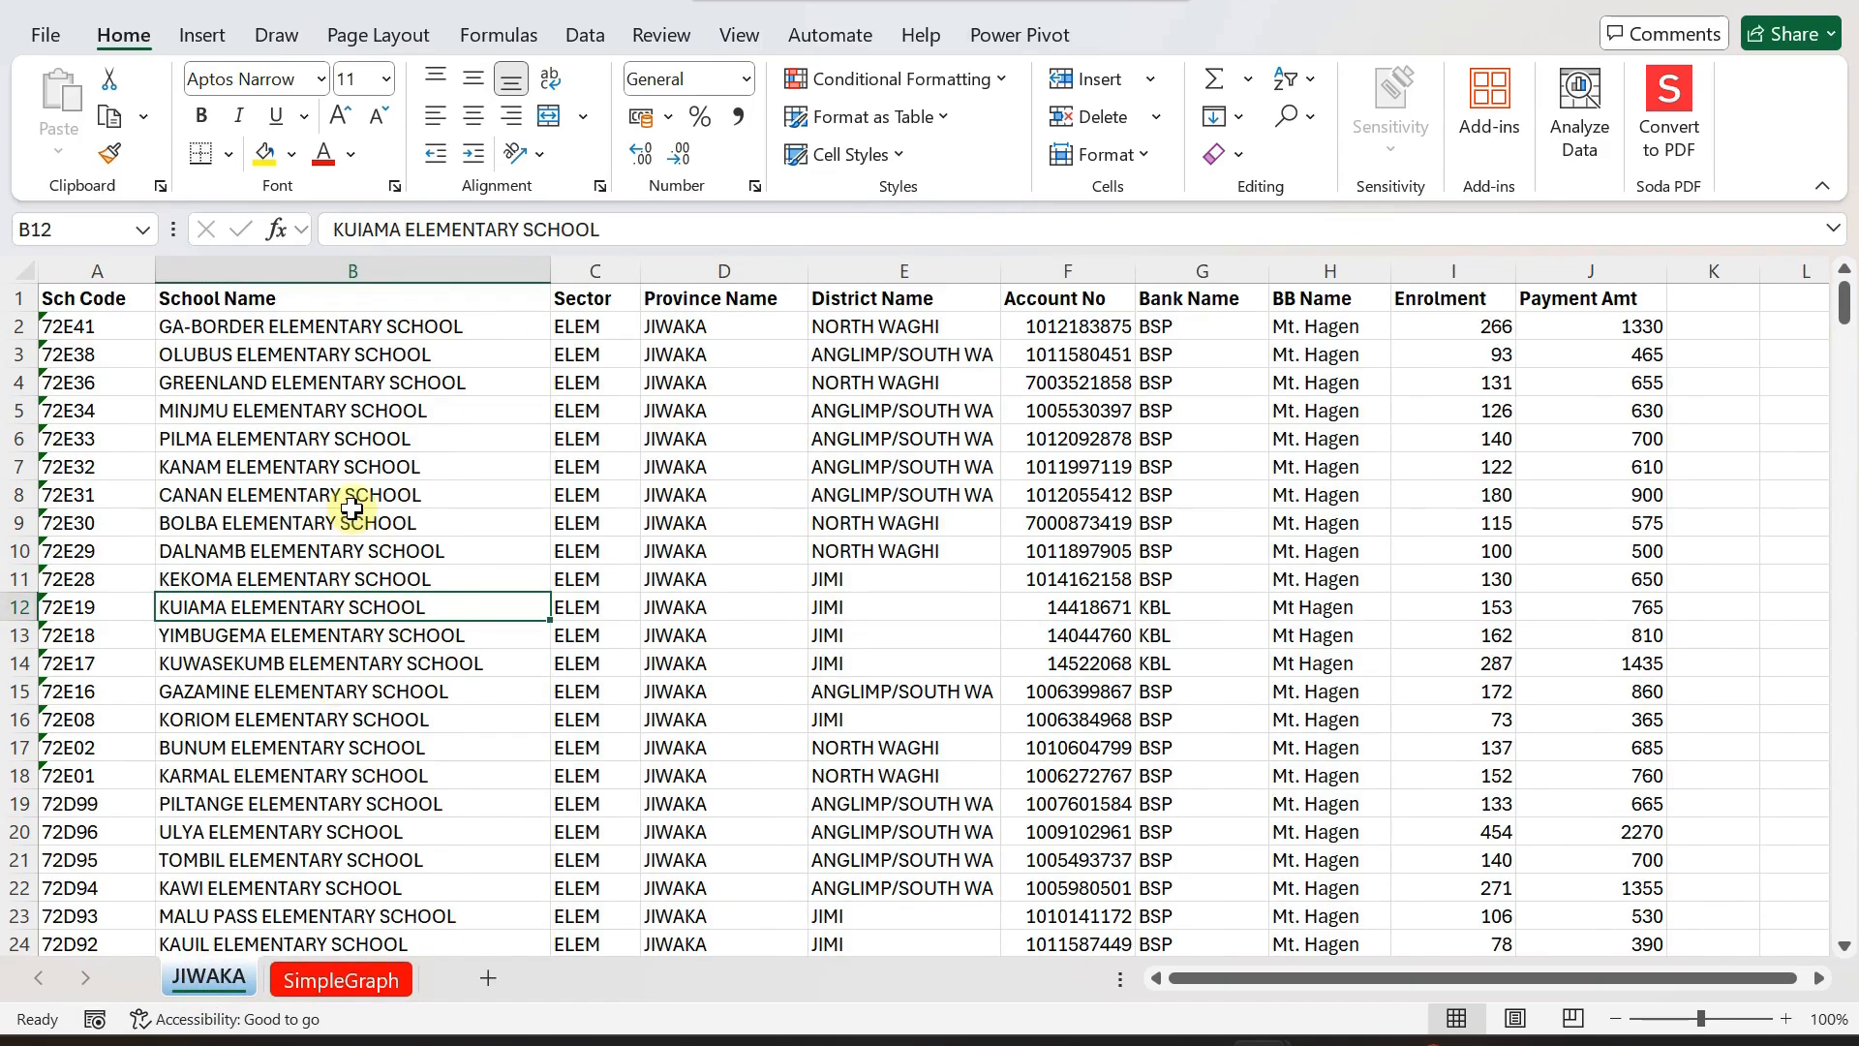
scroll(352, 517, "down", 2)
scroll(351, 509, "up", 2)
left_click(317, 967)
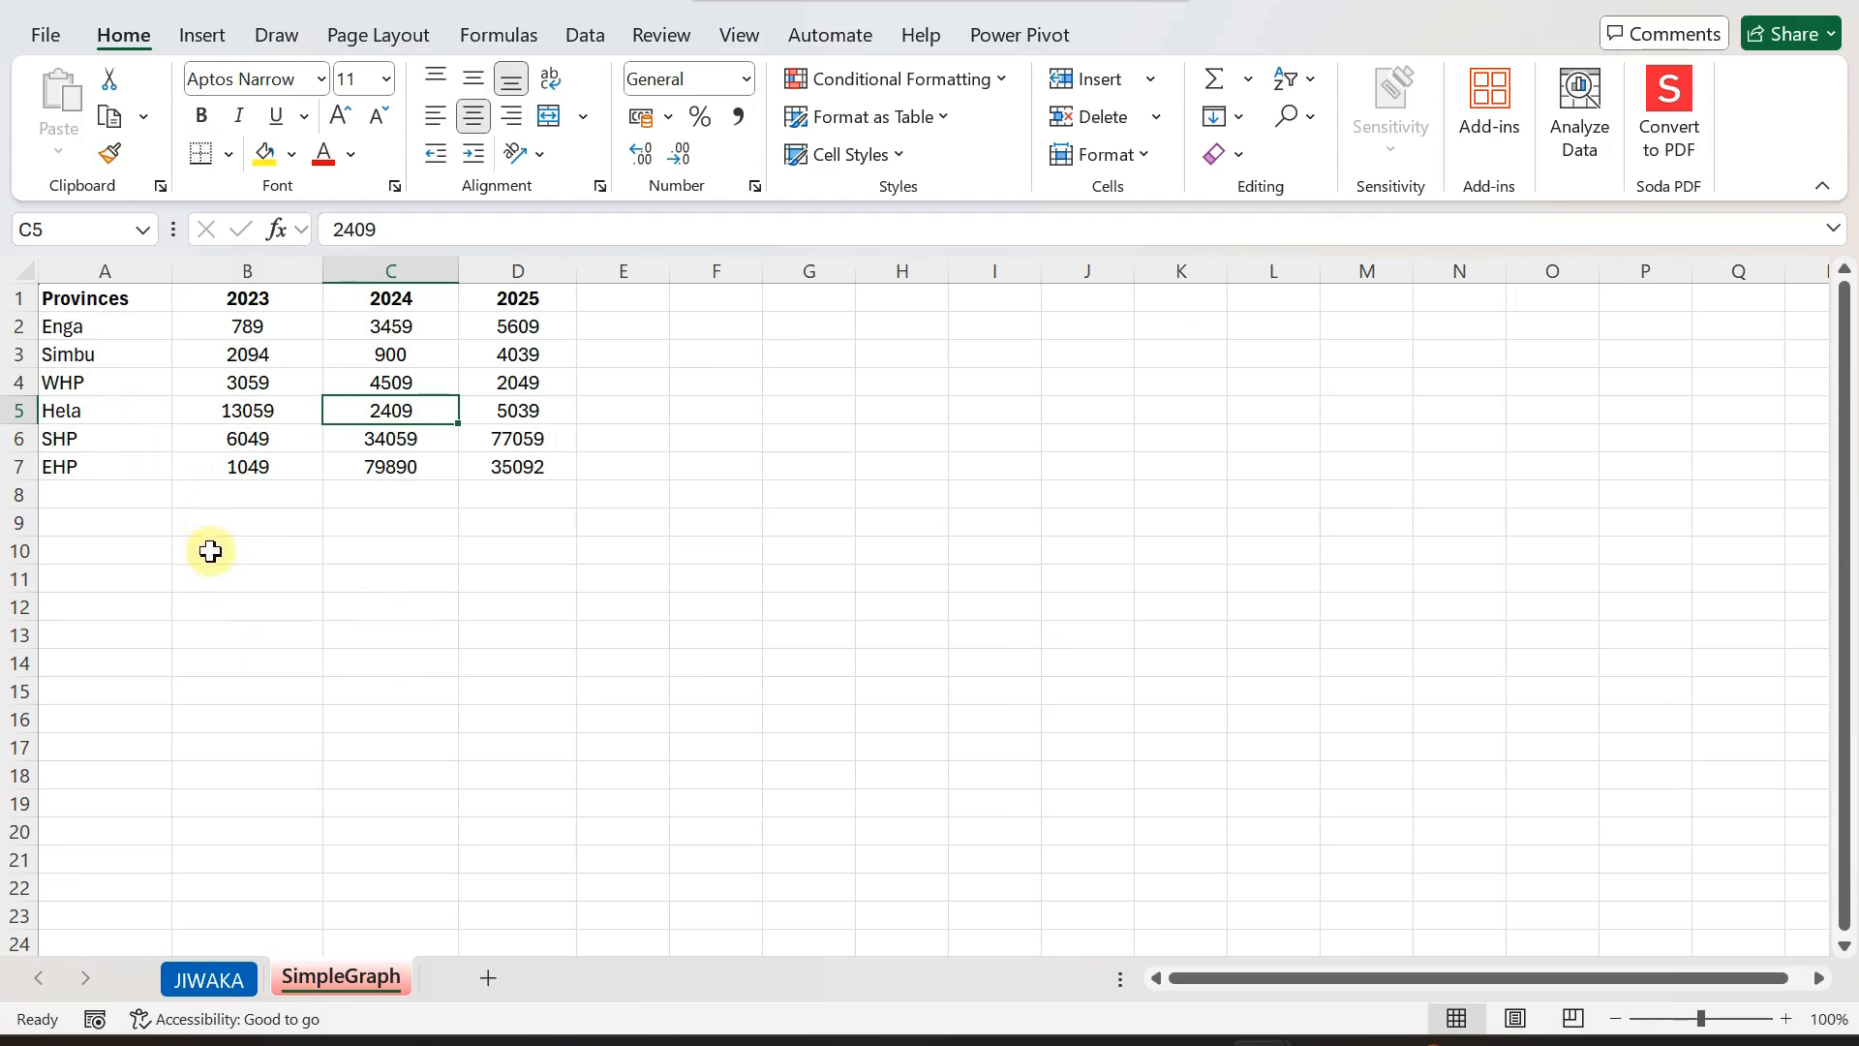
Set the font size of the whole SimpleGraph sheet to 16 and widen columns A and B.
left_click(15, 265)
left_click(386, 78)
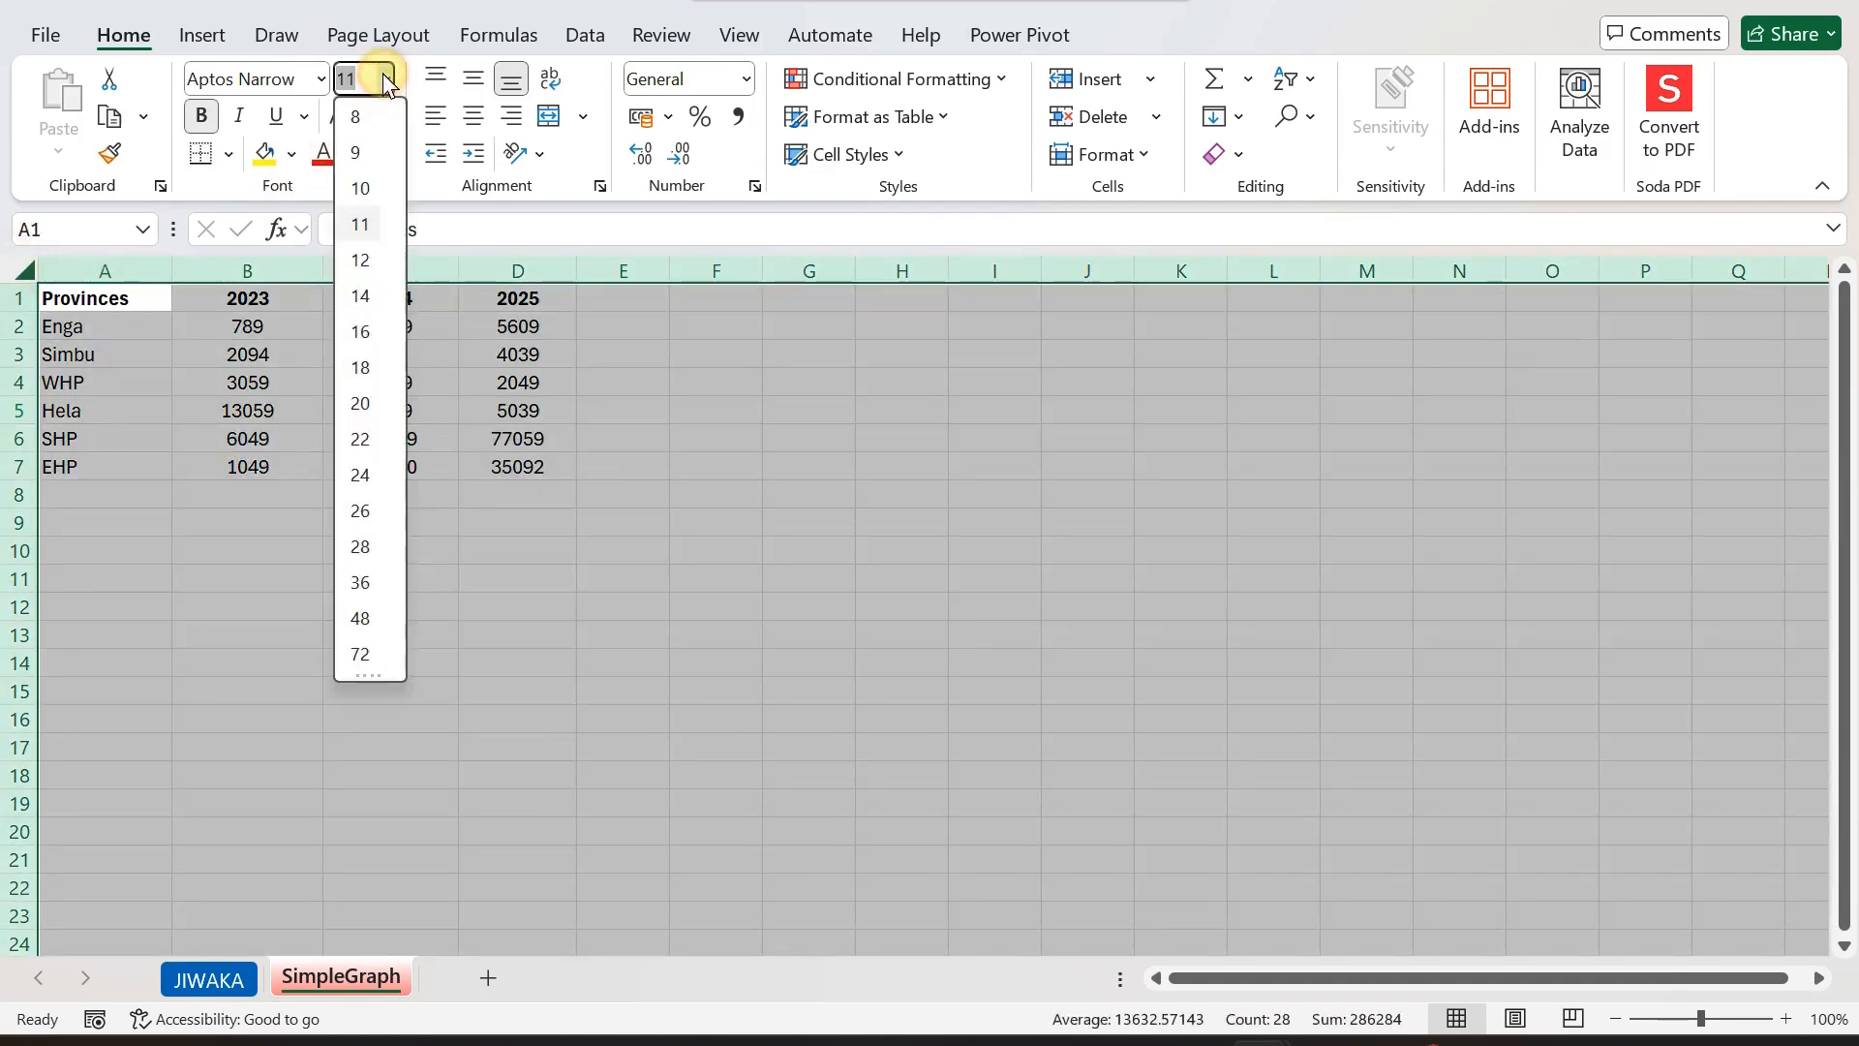
left_click(361, 331)
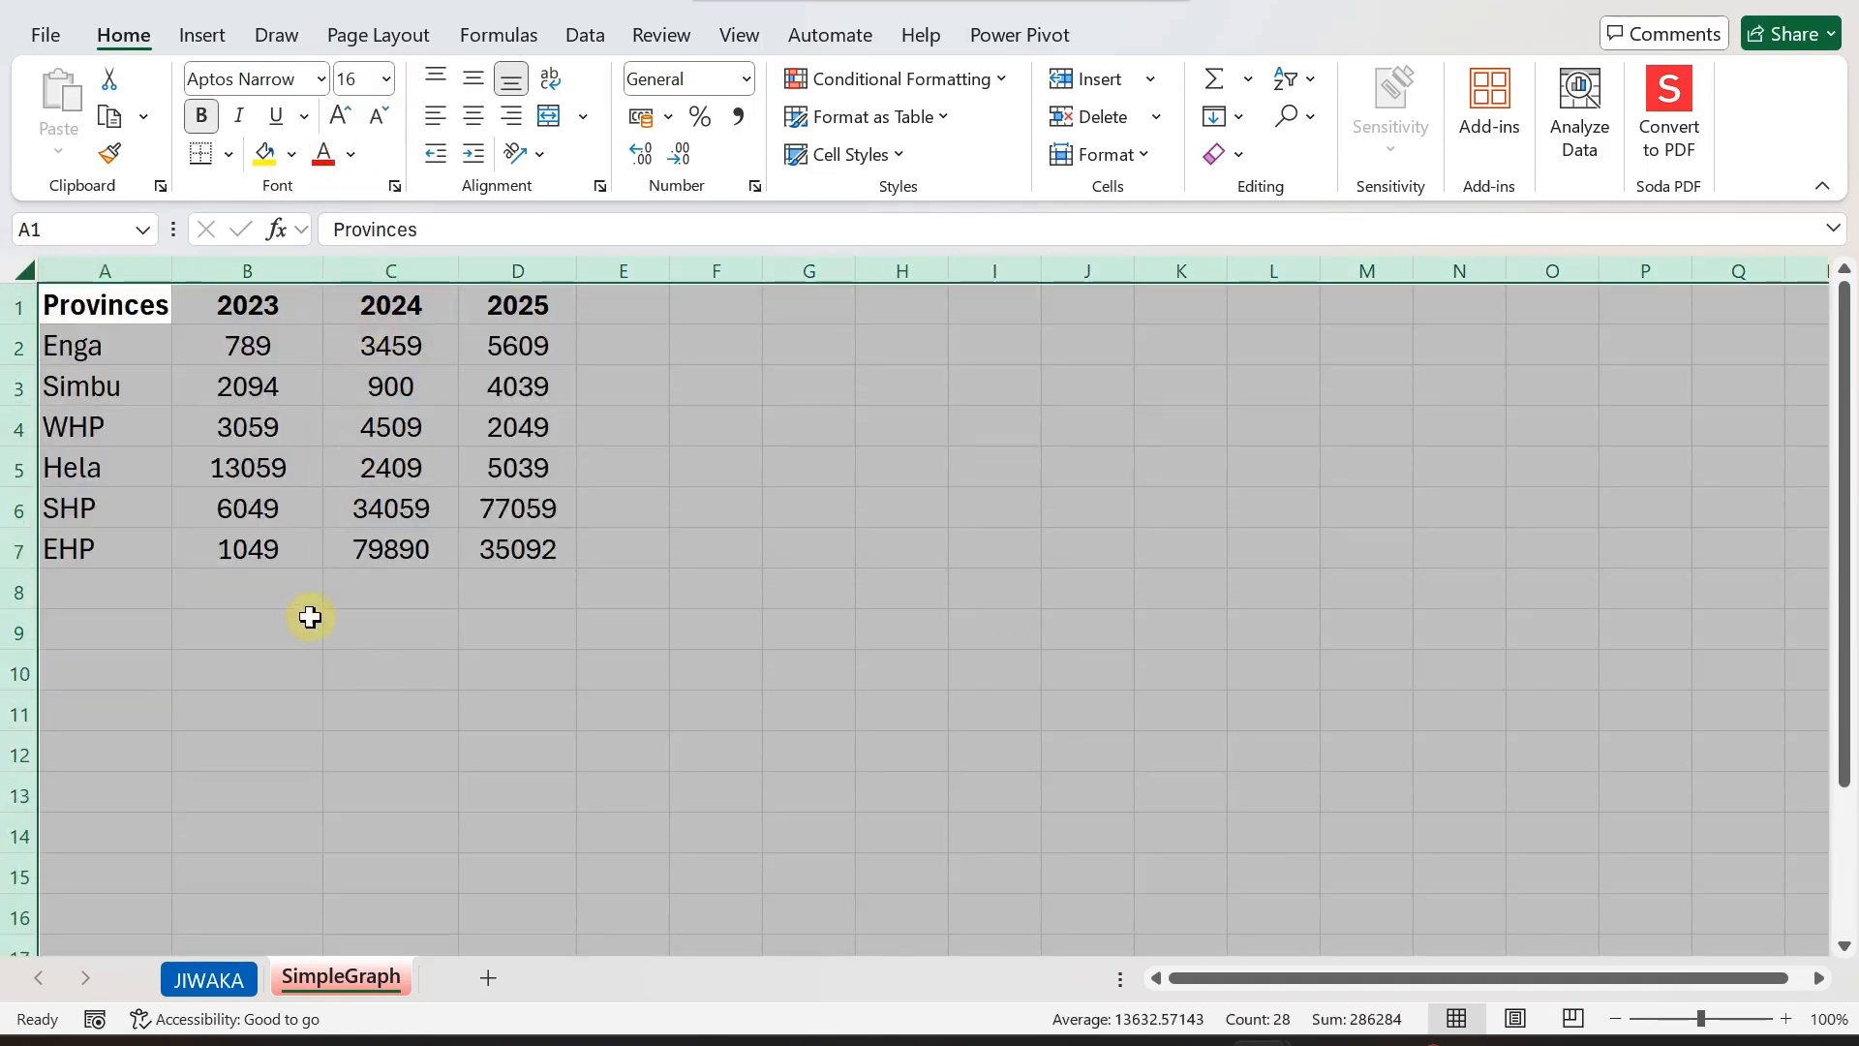
left_click(262, 708)
left_click_drag(173, 270, 217, 274)
left_click_drag(368, 271, 411, 272)
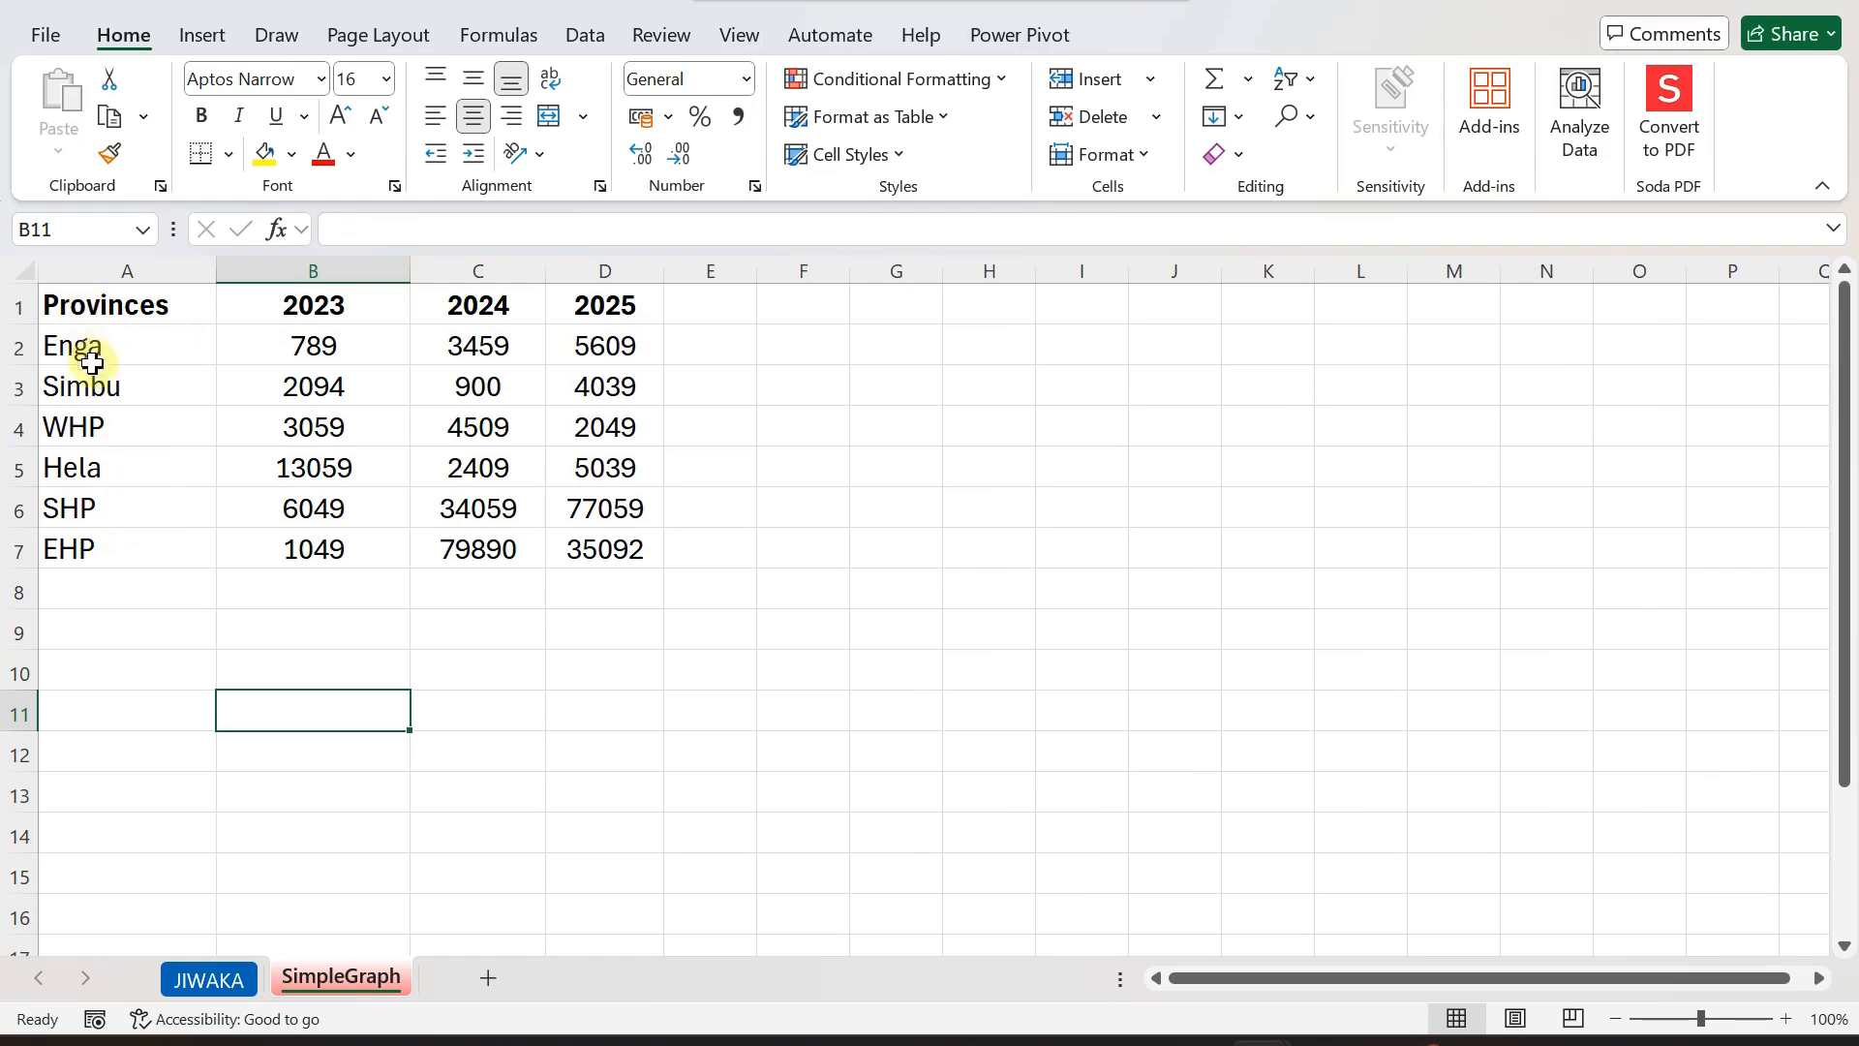
Insert a 3-D clustered column chart from the full table A1:D7, including the Provinces header.
left_click_drag(83, 306, 607, 543)
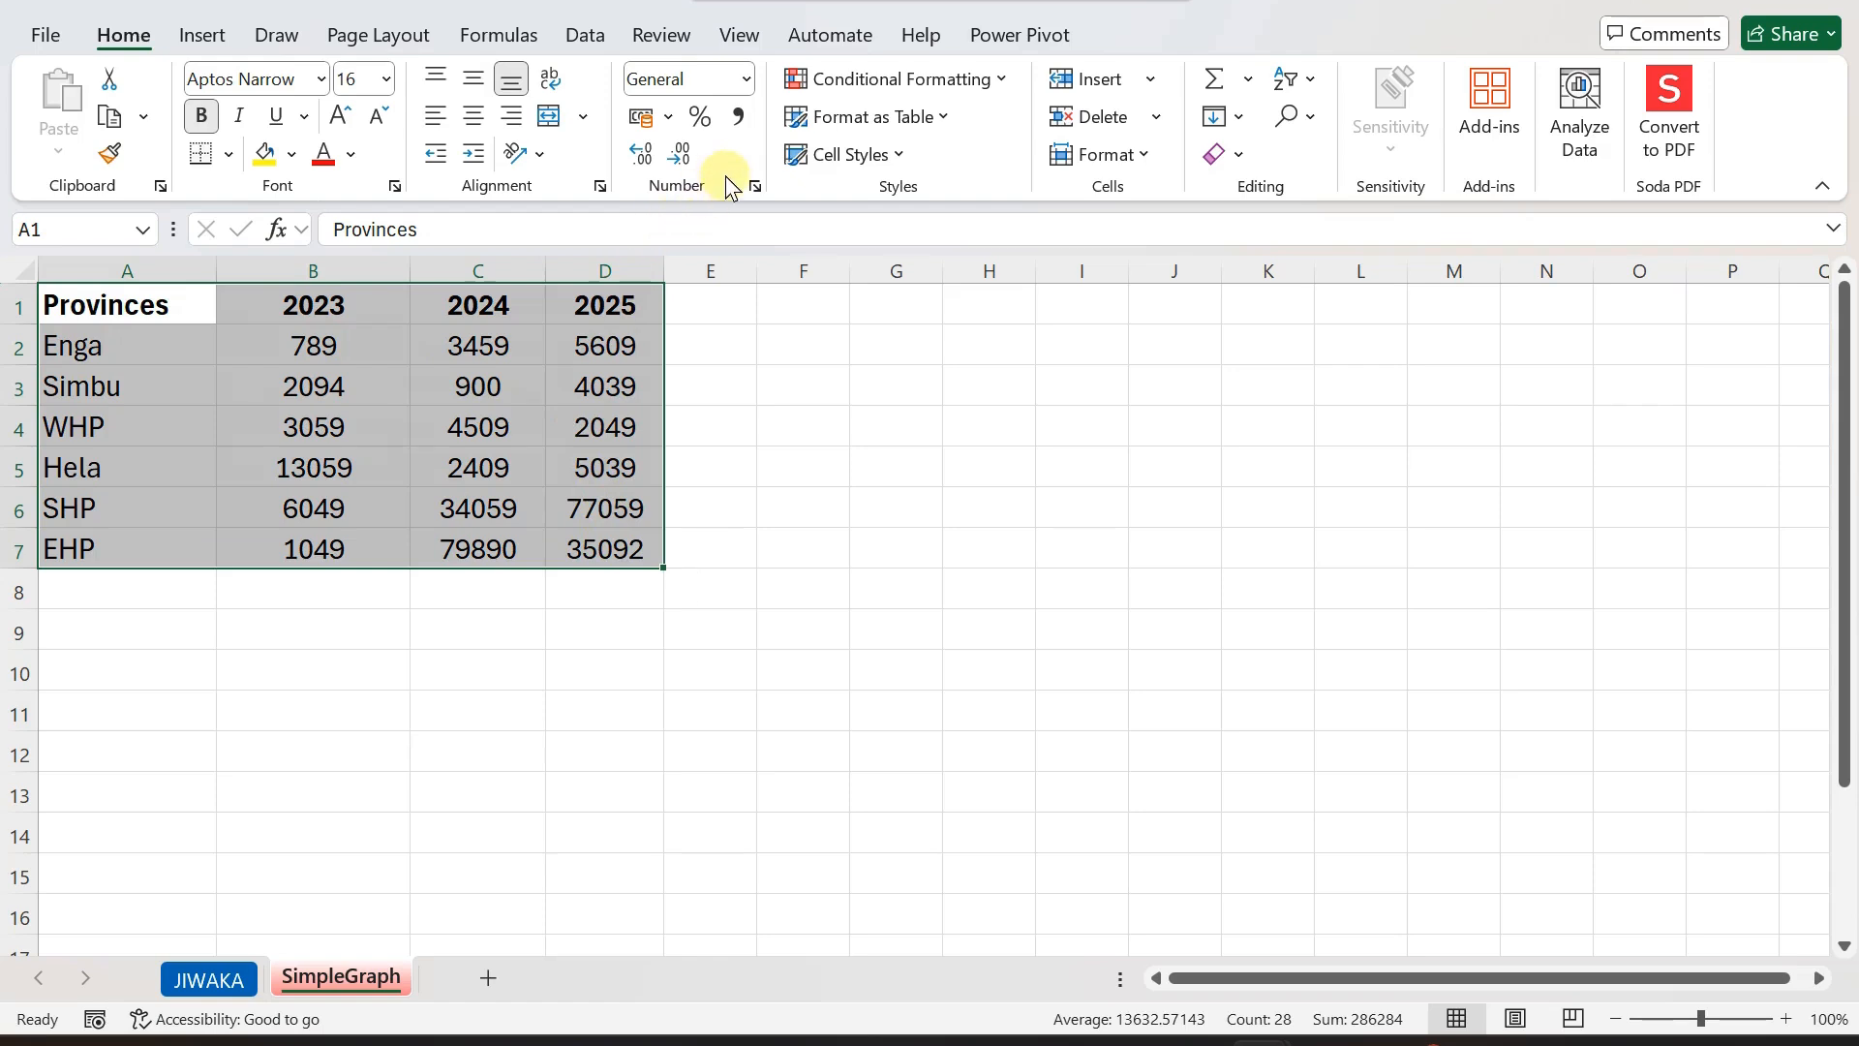
left_click(199, 37)
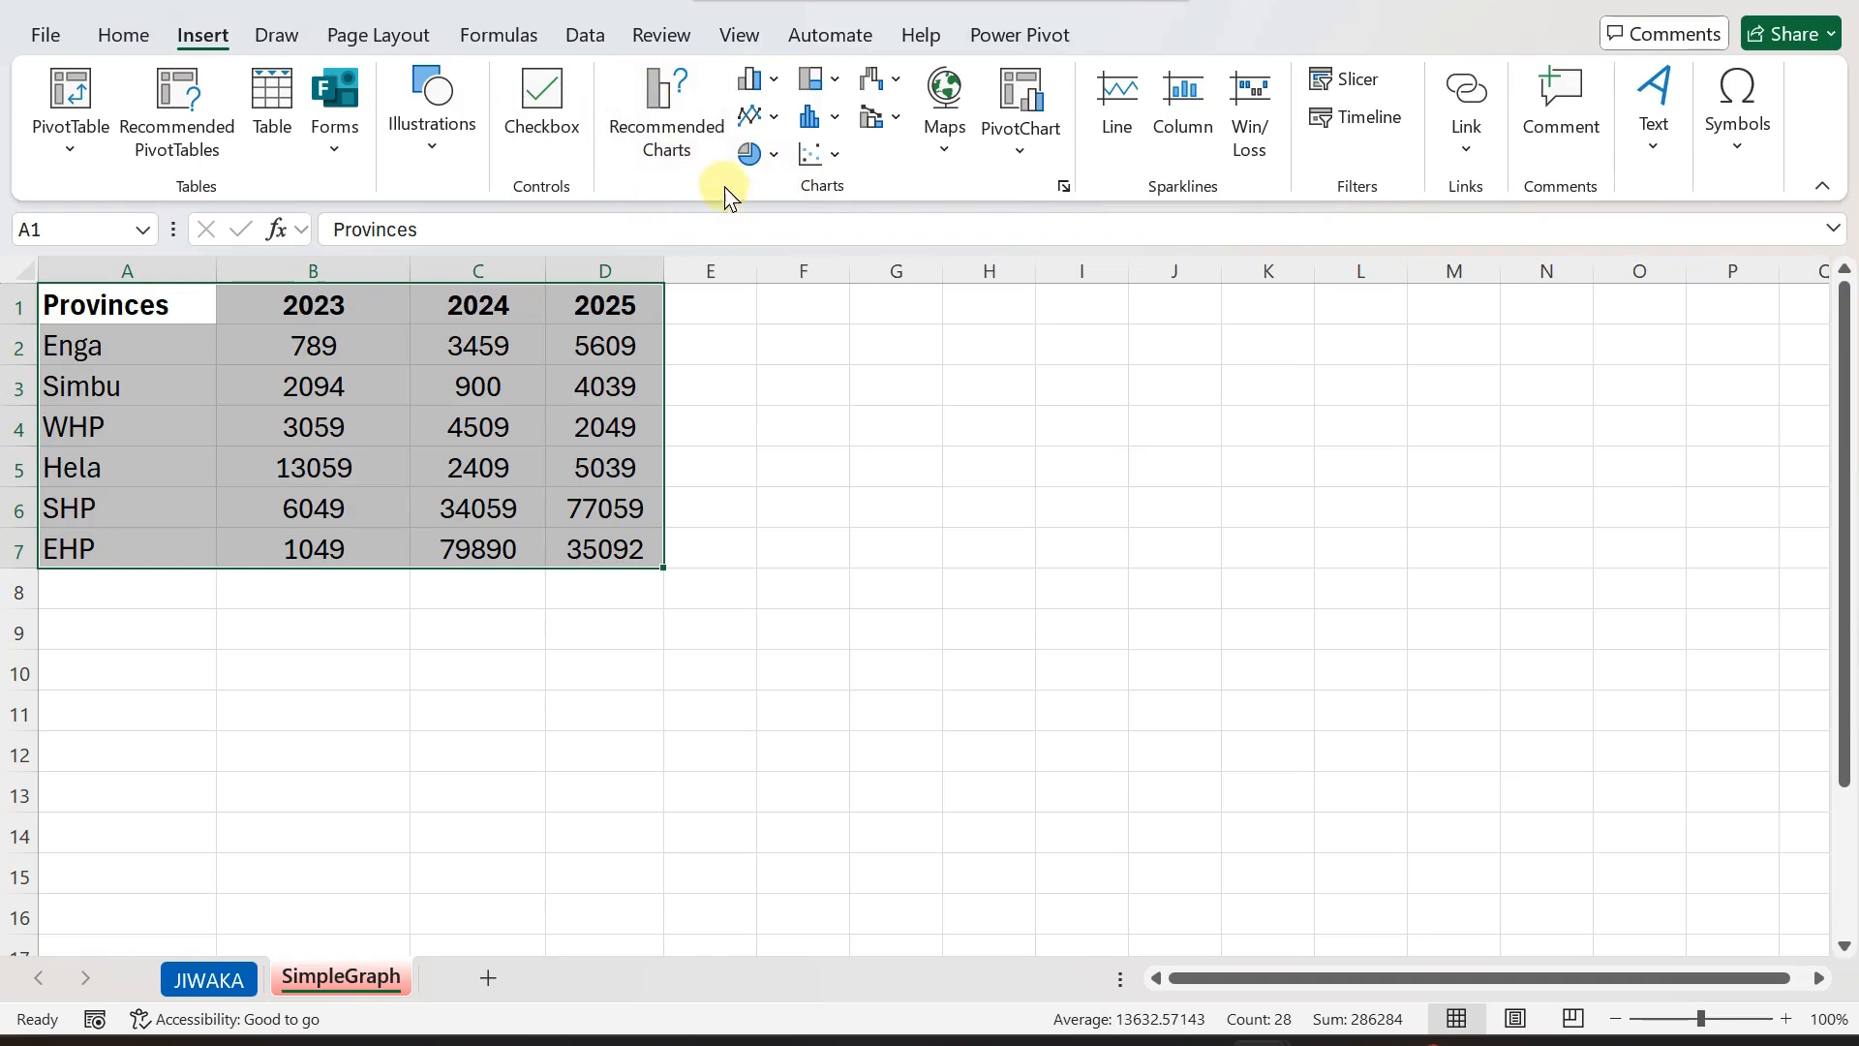
left_click(810, 116)
left_click(763, 81)
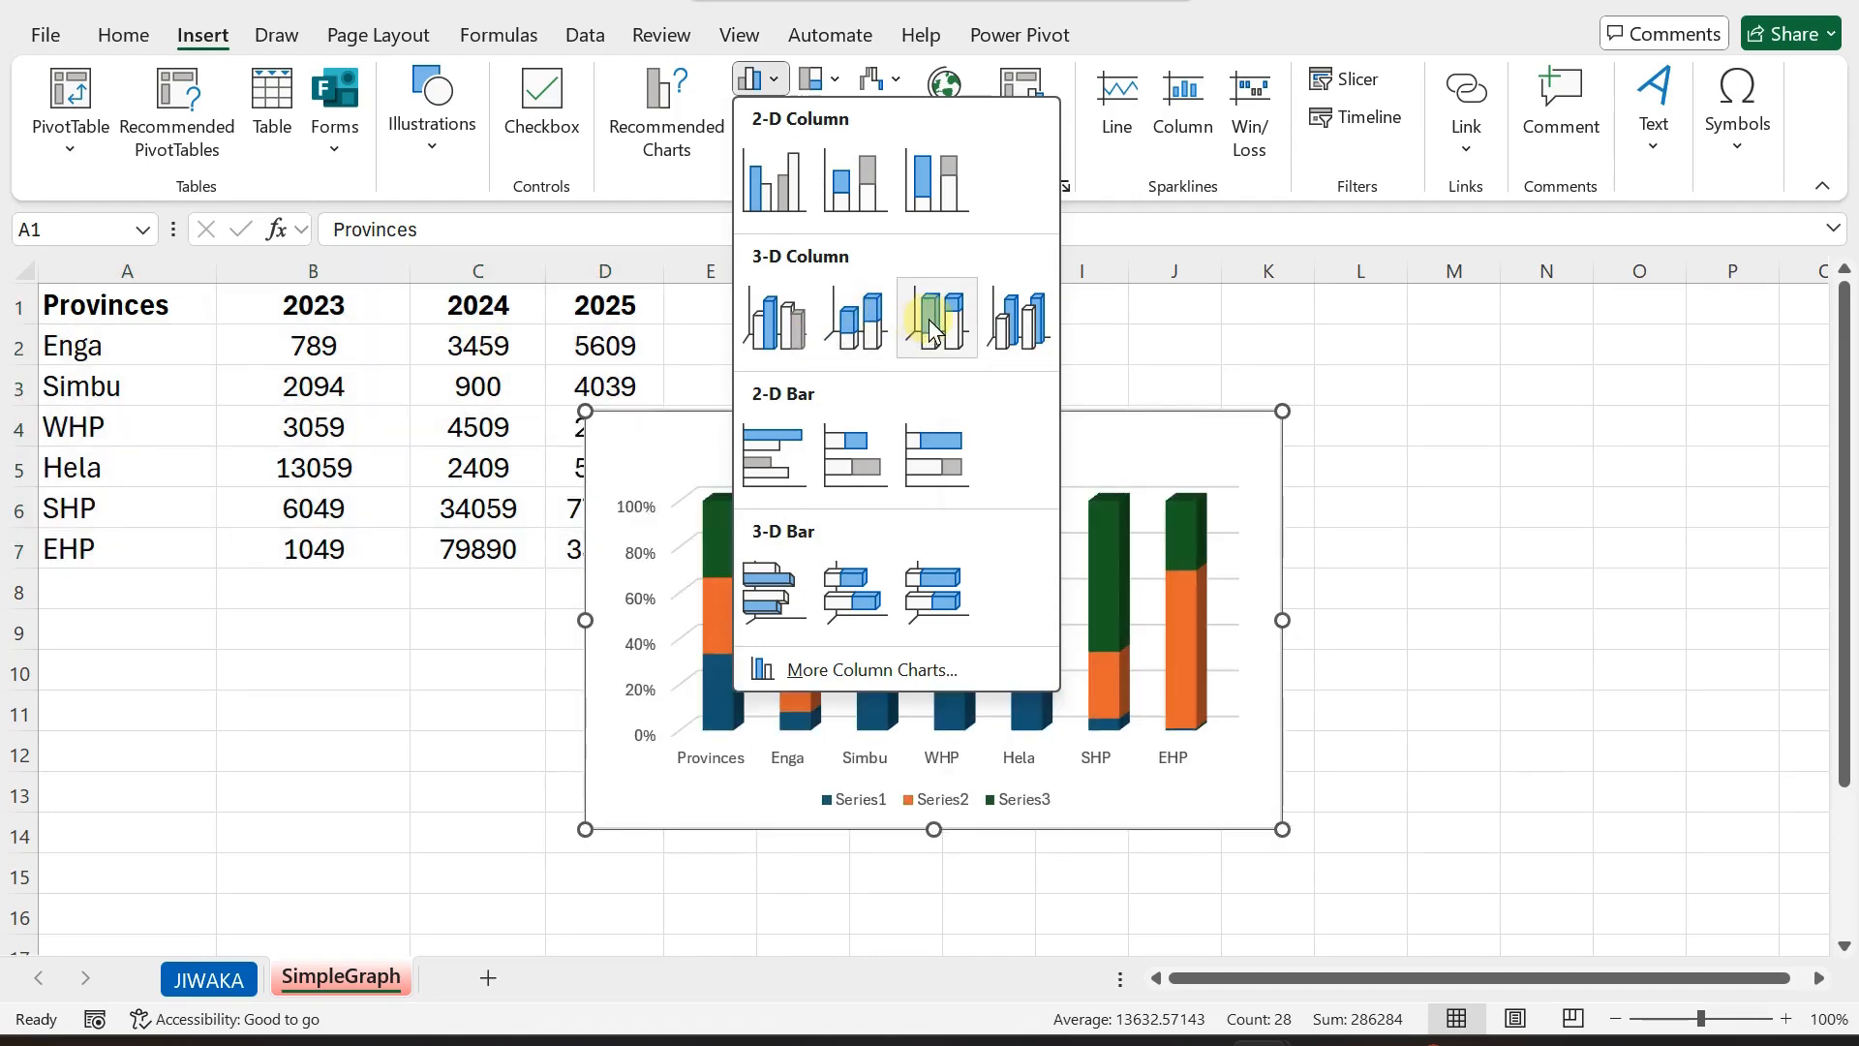
left_click(784, 330)
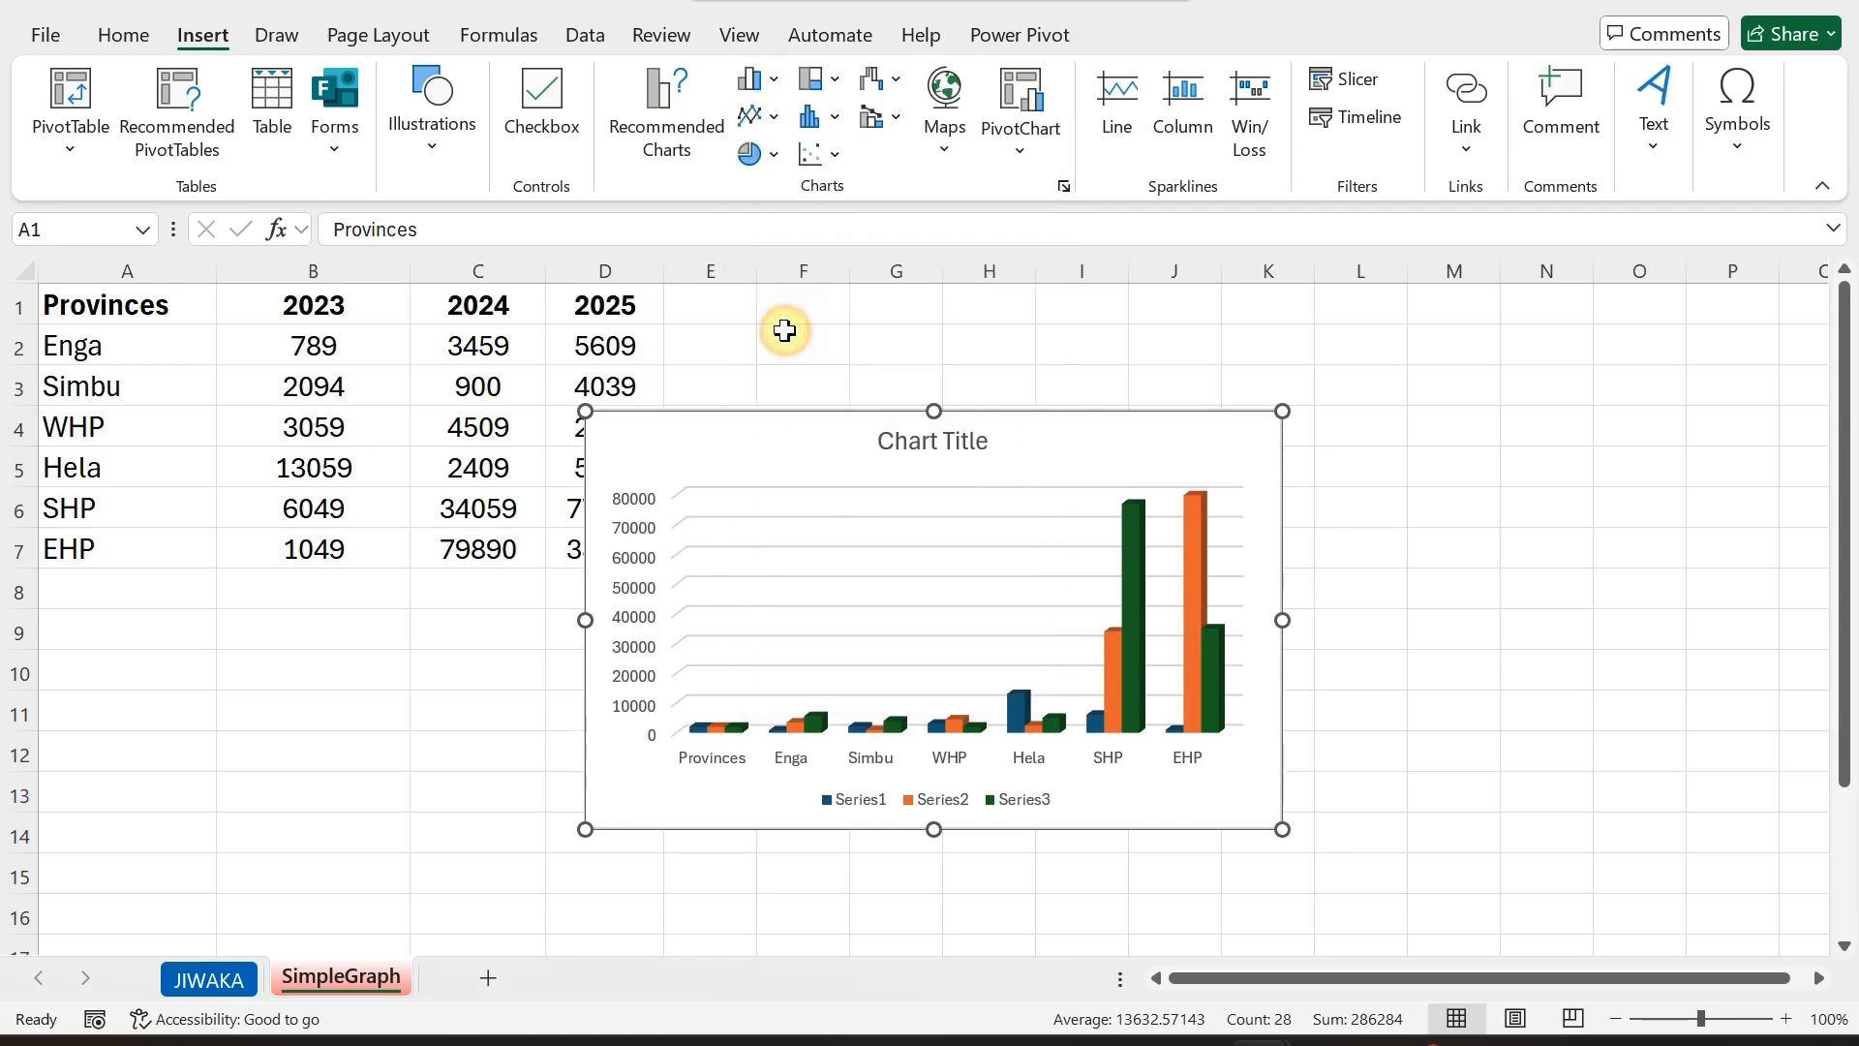
Move the chart beside the table and enlarge it slightly, and delete it.
left_click_drag(820, 421, 941, 341)
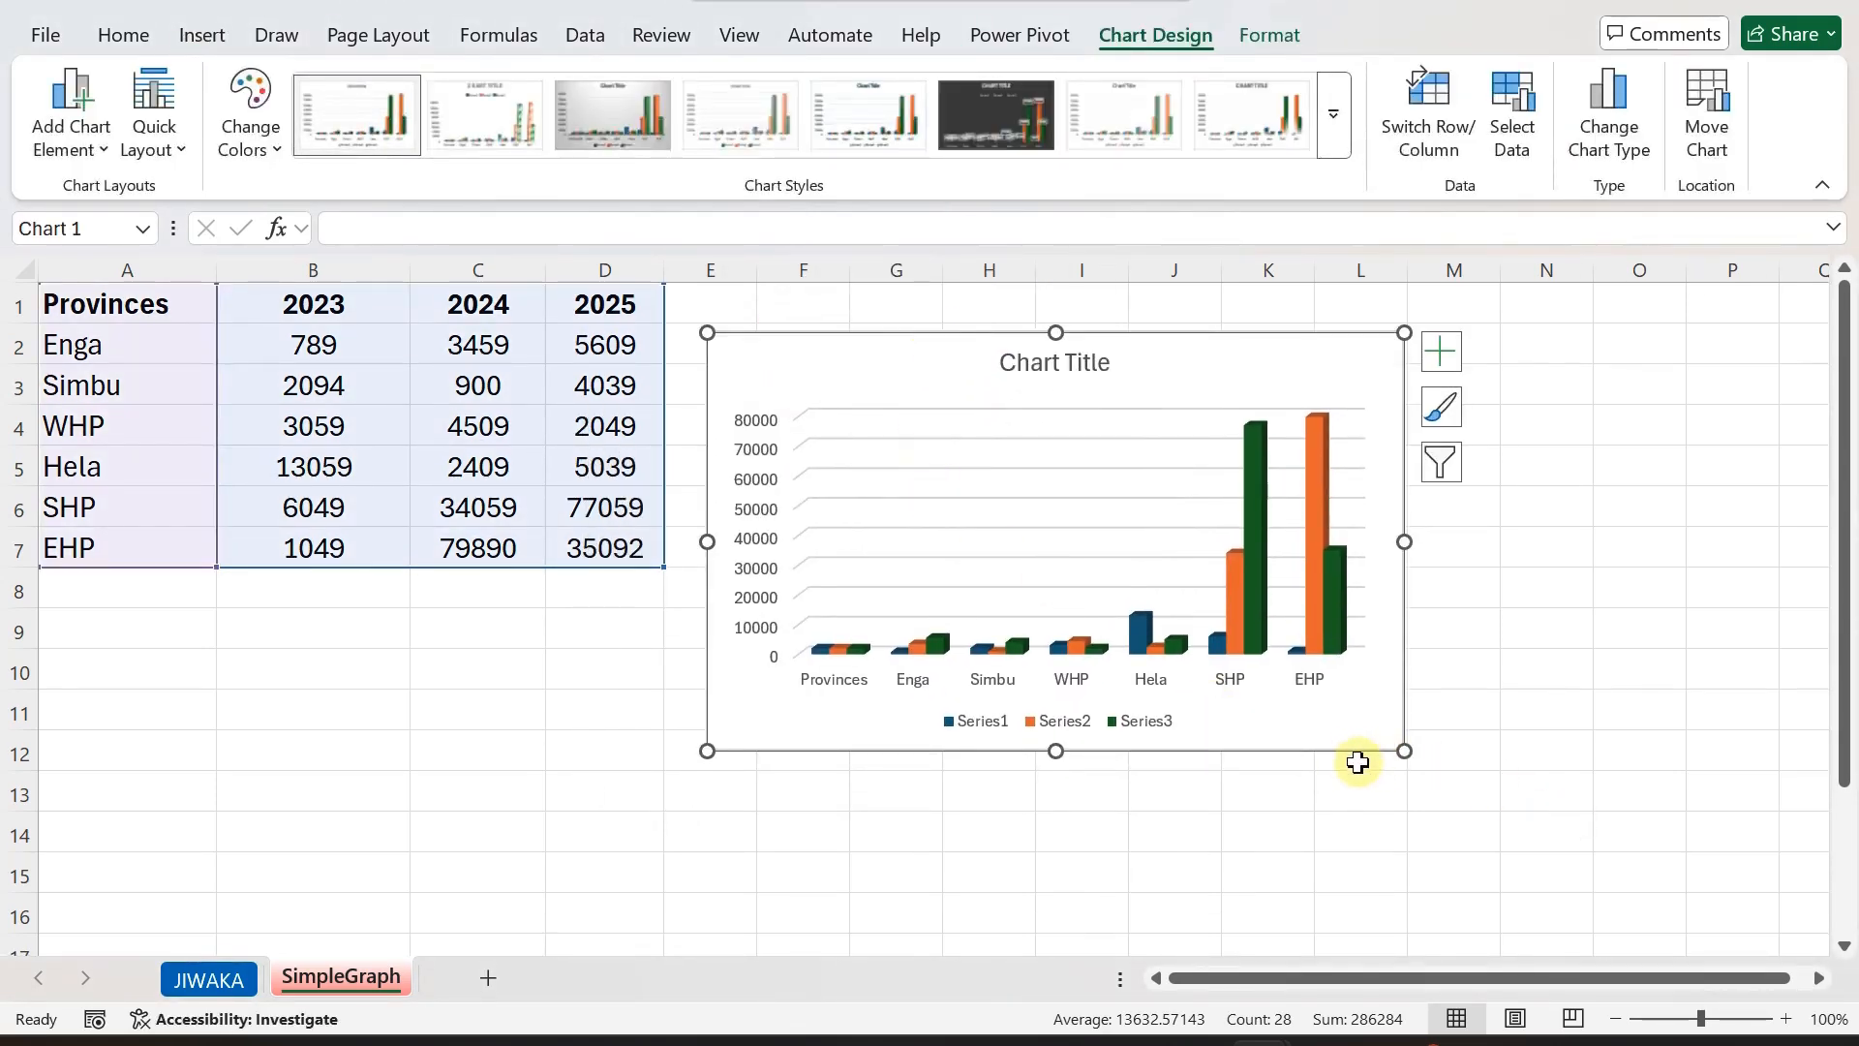
left_click_drag(1404, 752, 1416, 777)
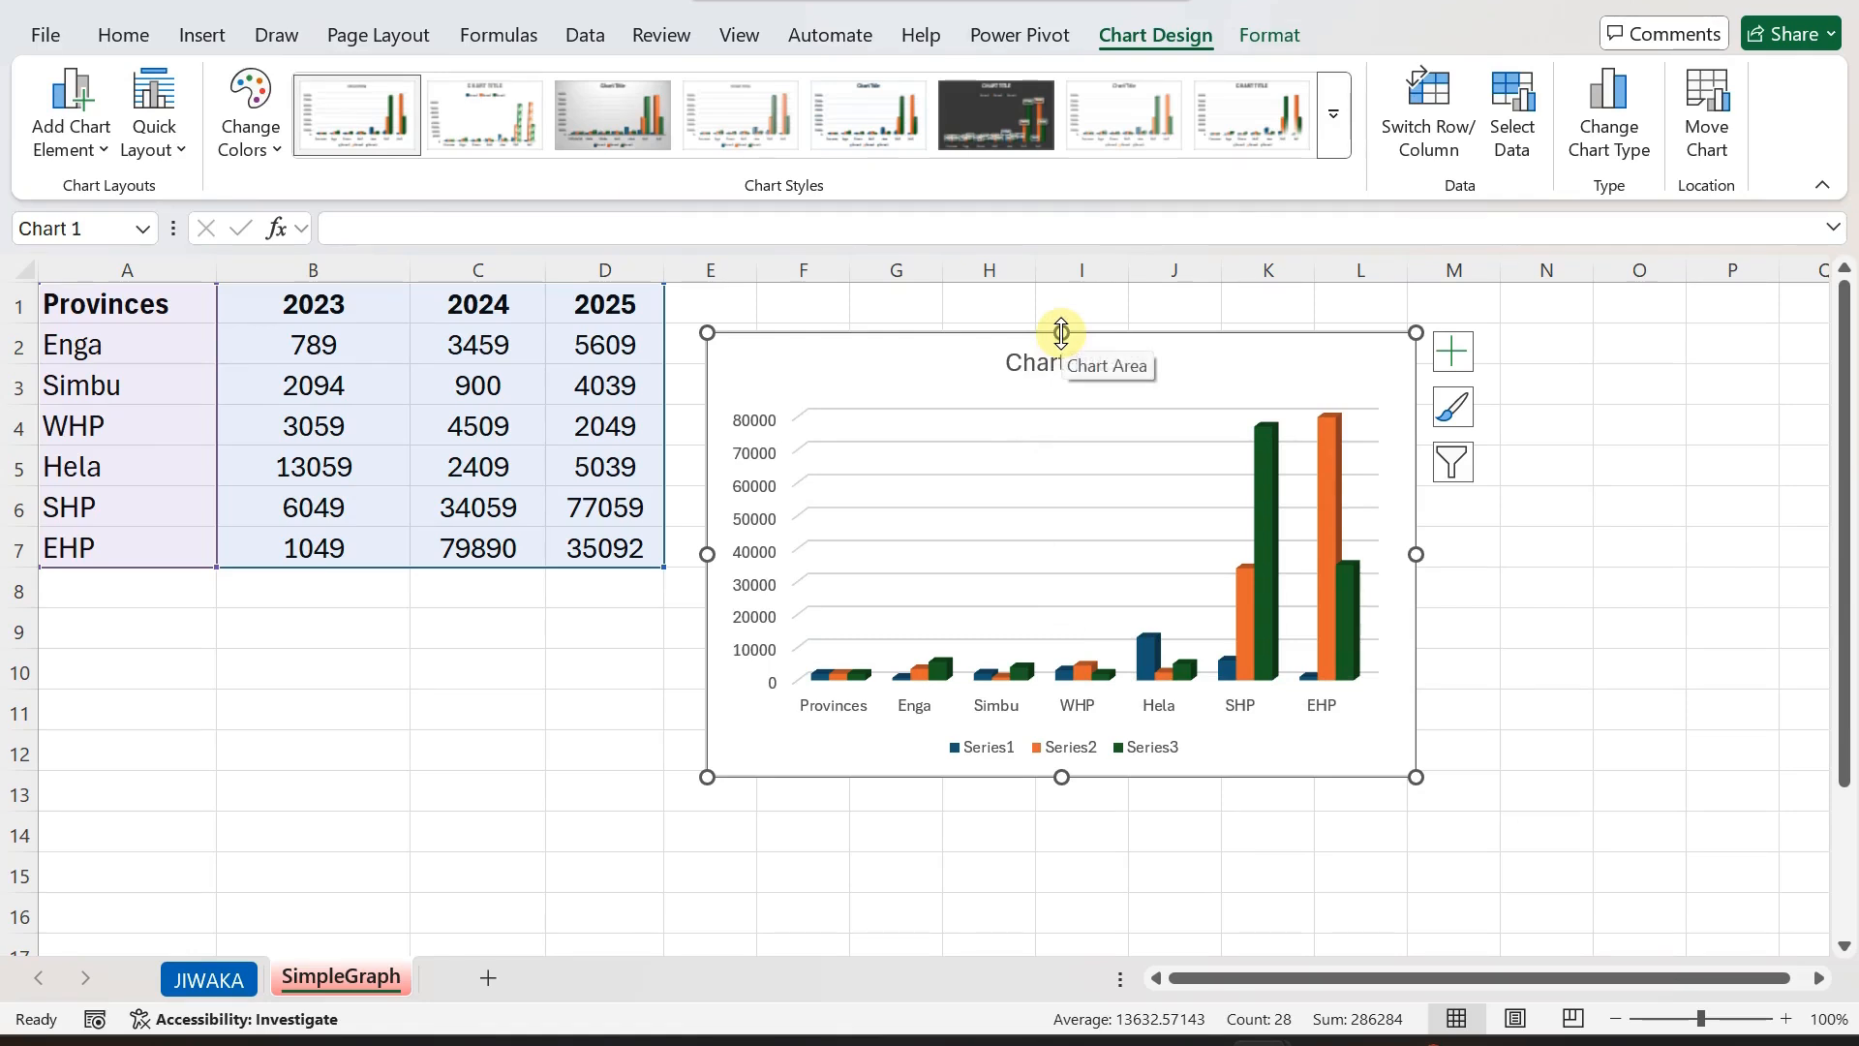
left_click_drag(1062, 332, 1062, 310)
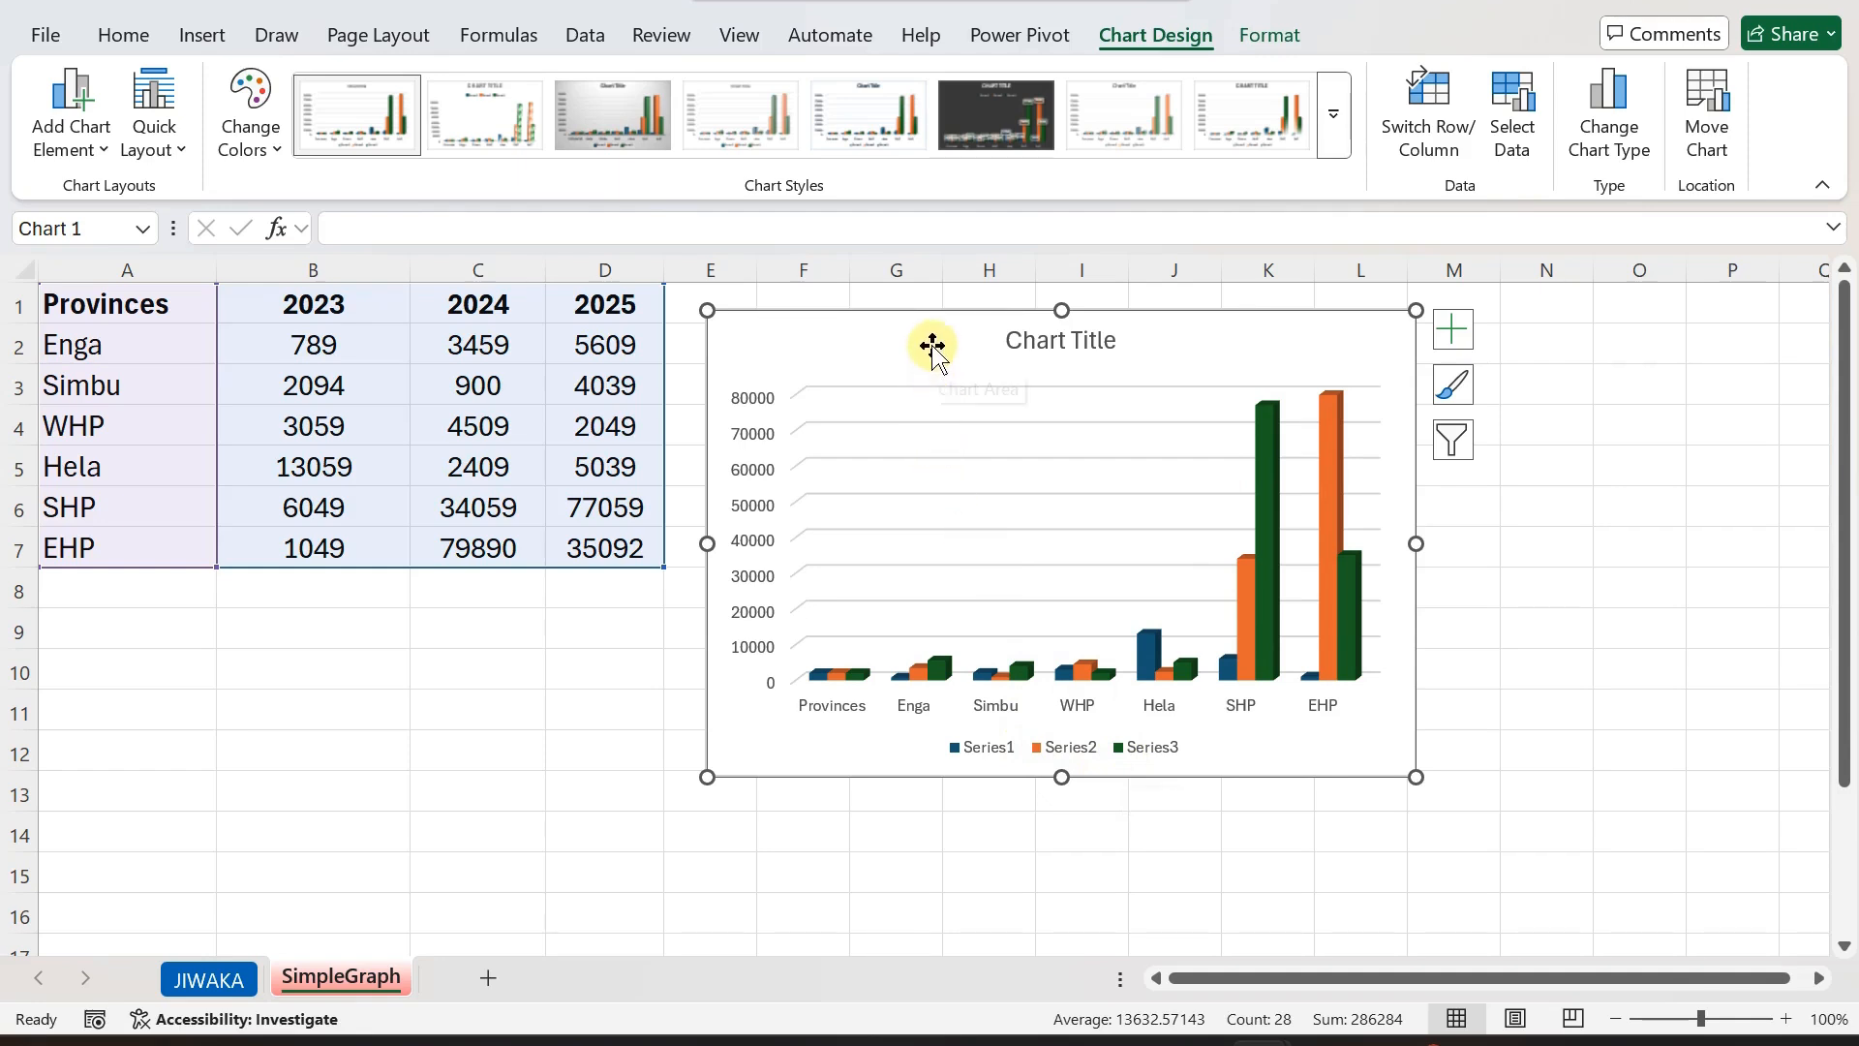
left_click(883, 326)
key("Delete")
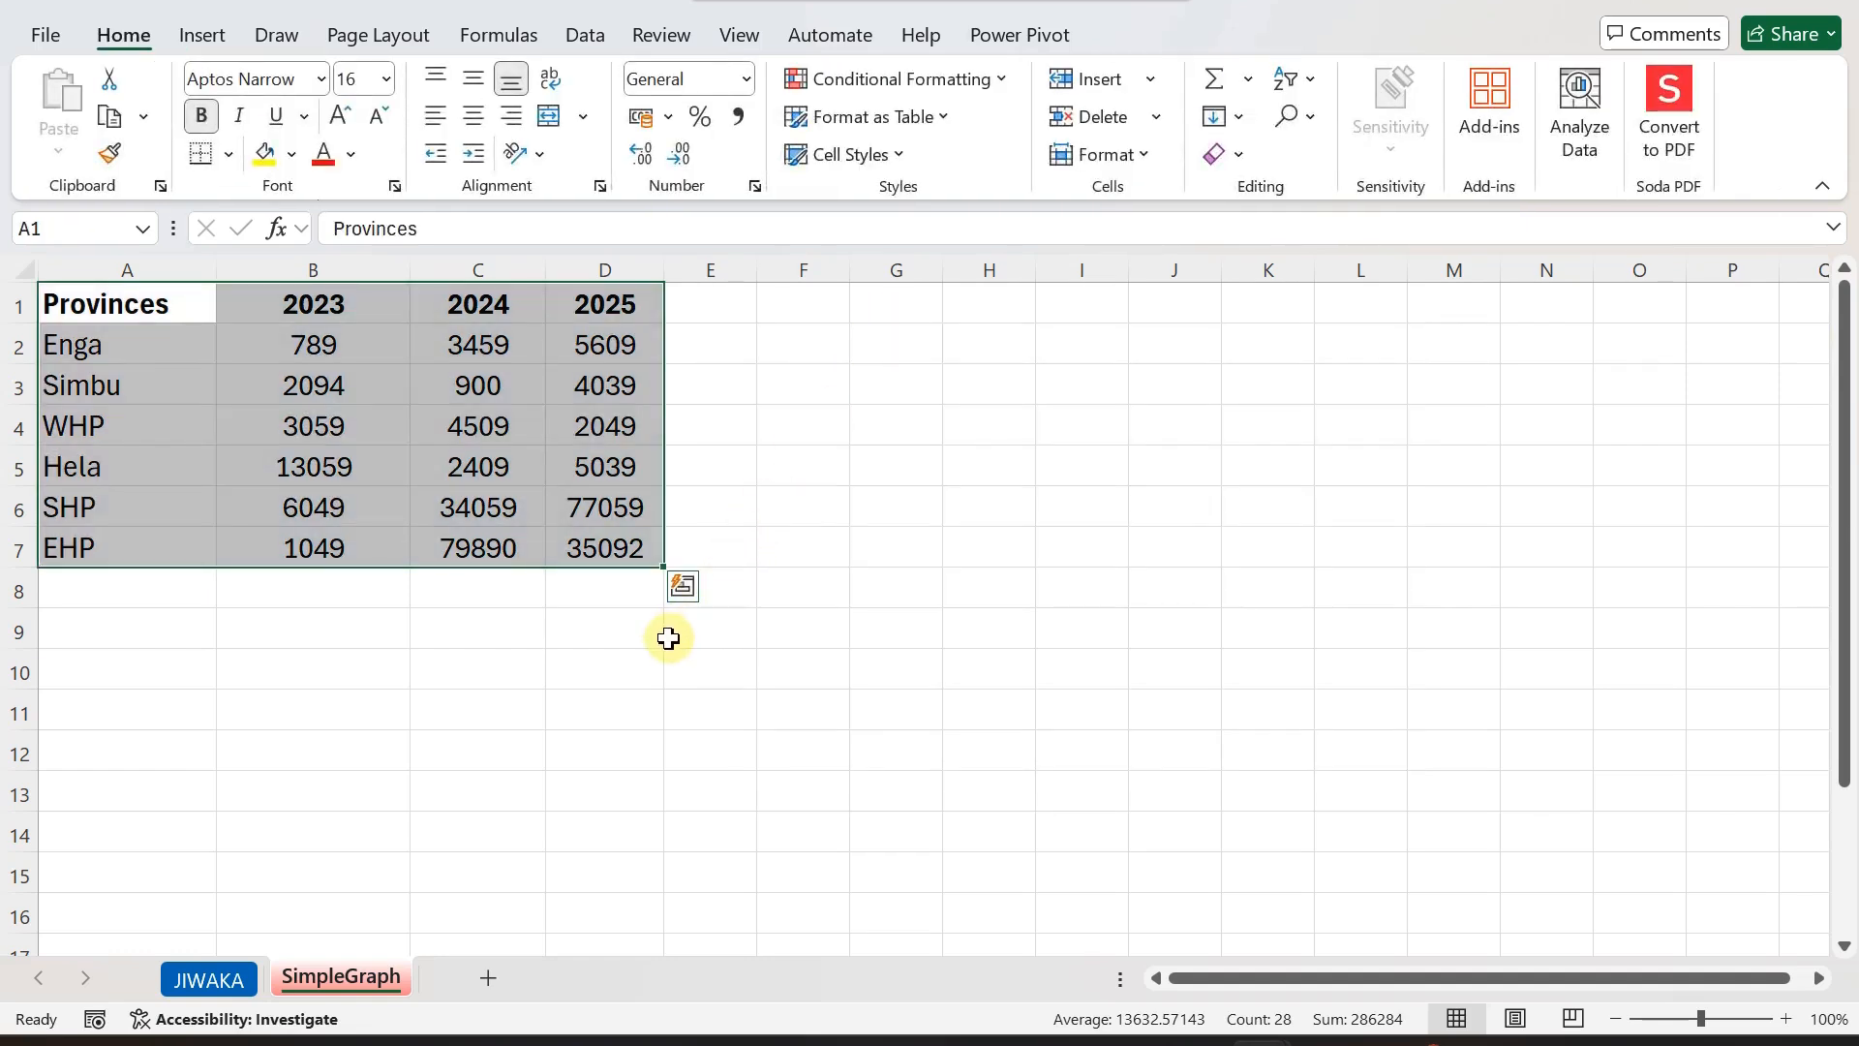
Clear the Provinces header from cell A1, keeping the province names and the year columns.
left_click(122, 292)
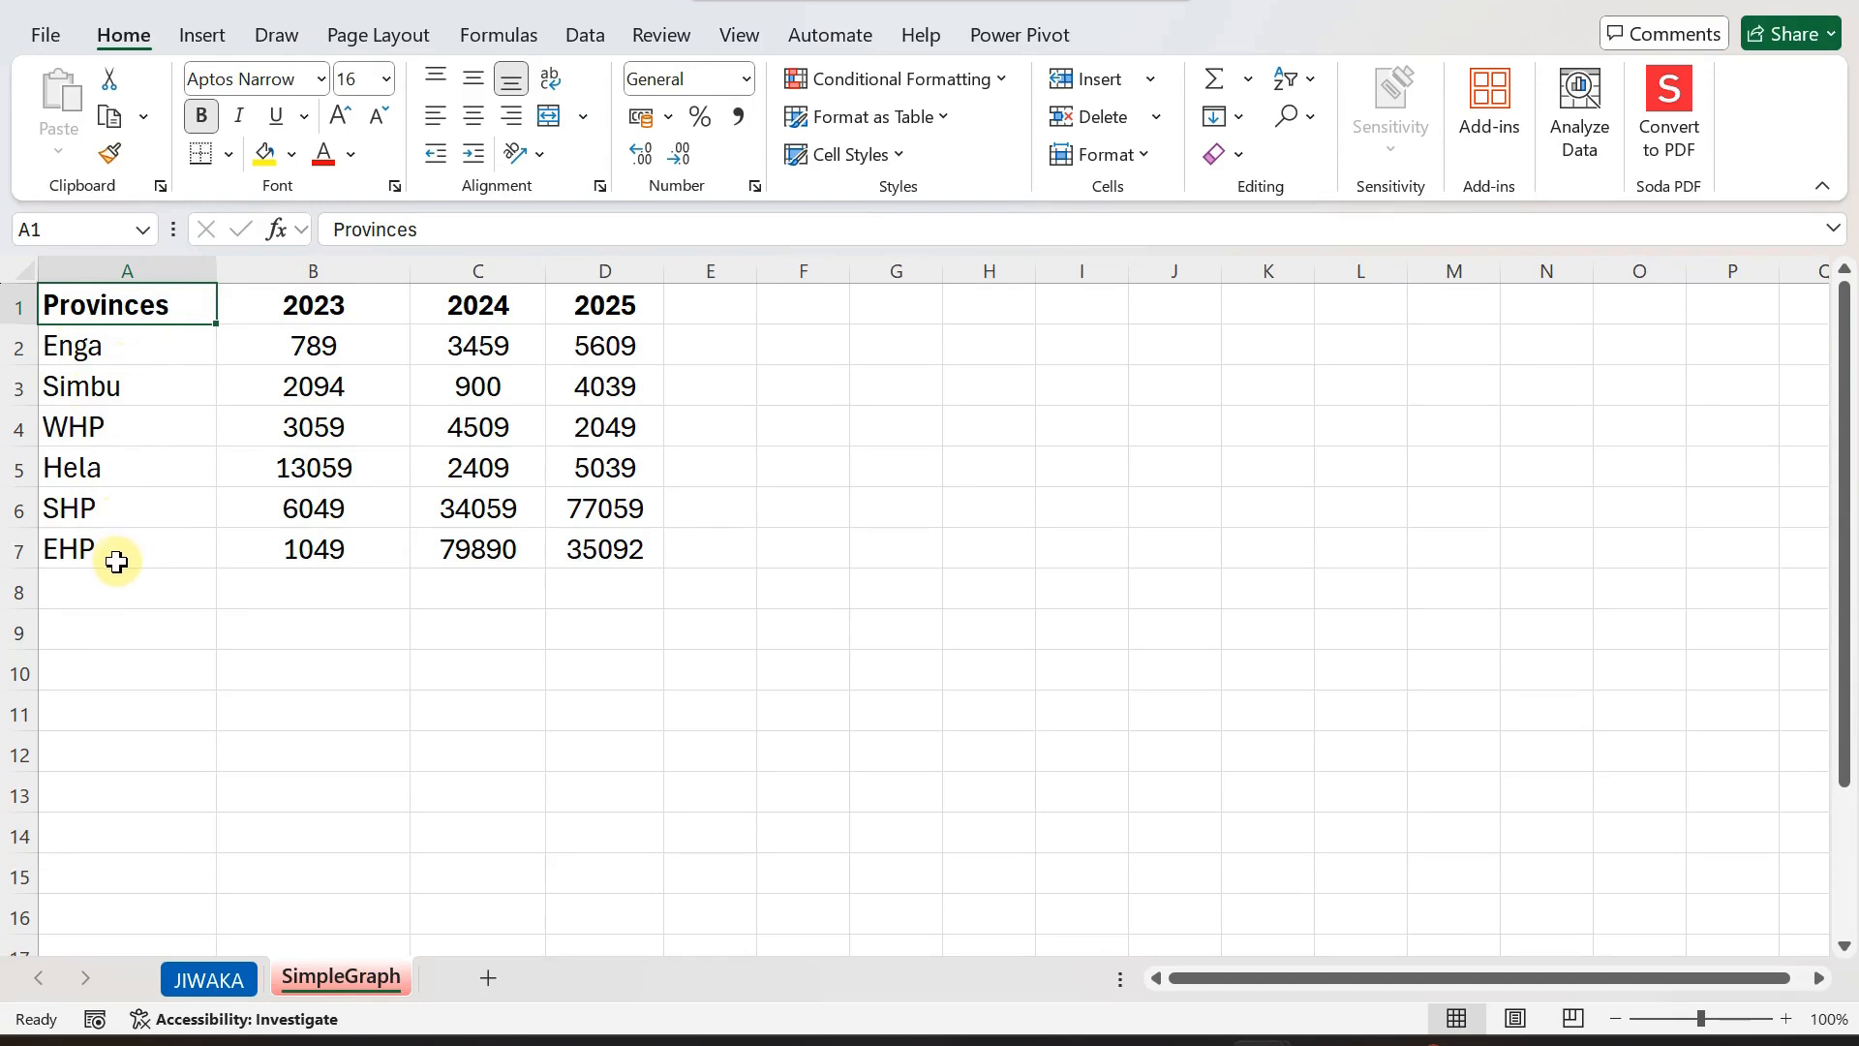
left_click(273, 303)
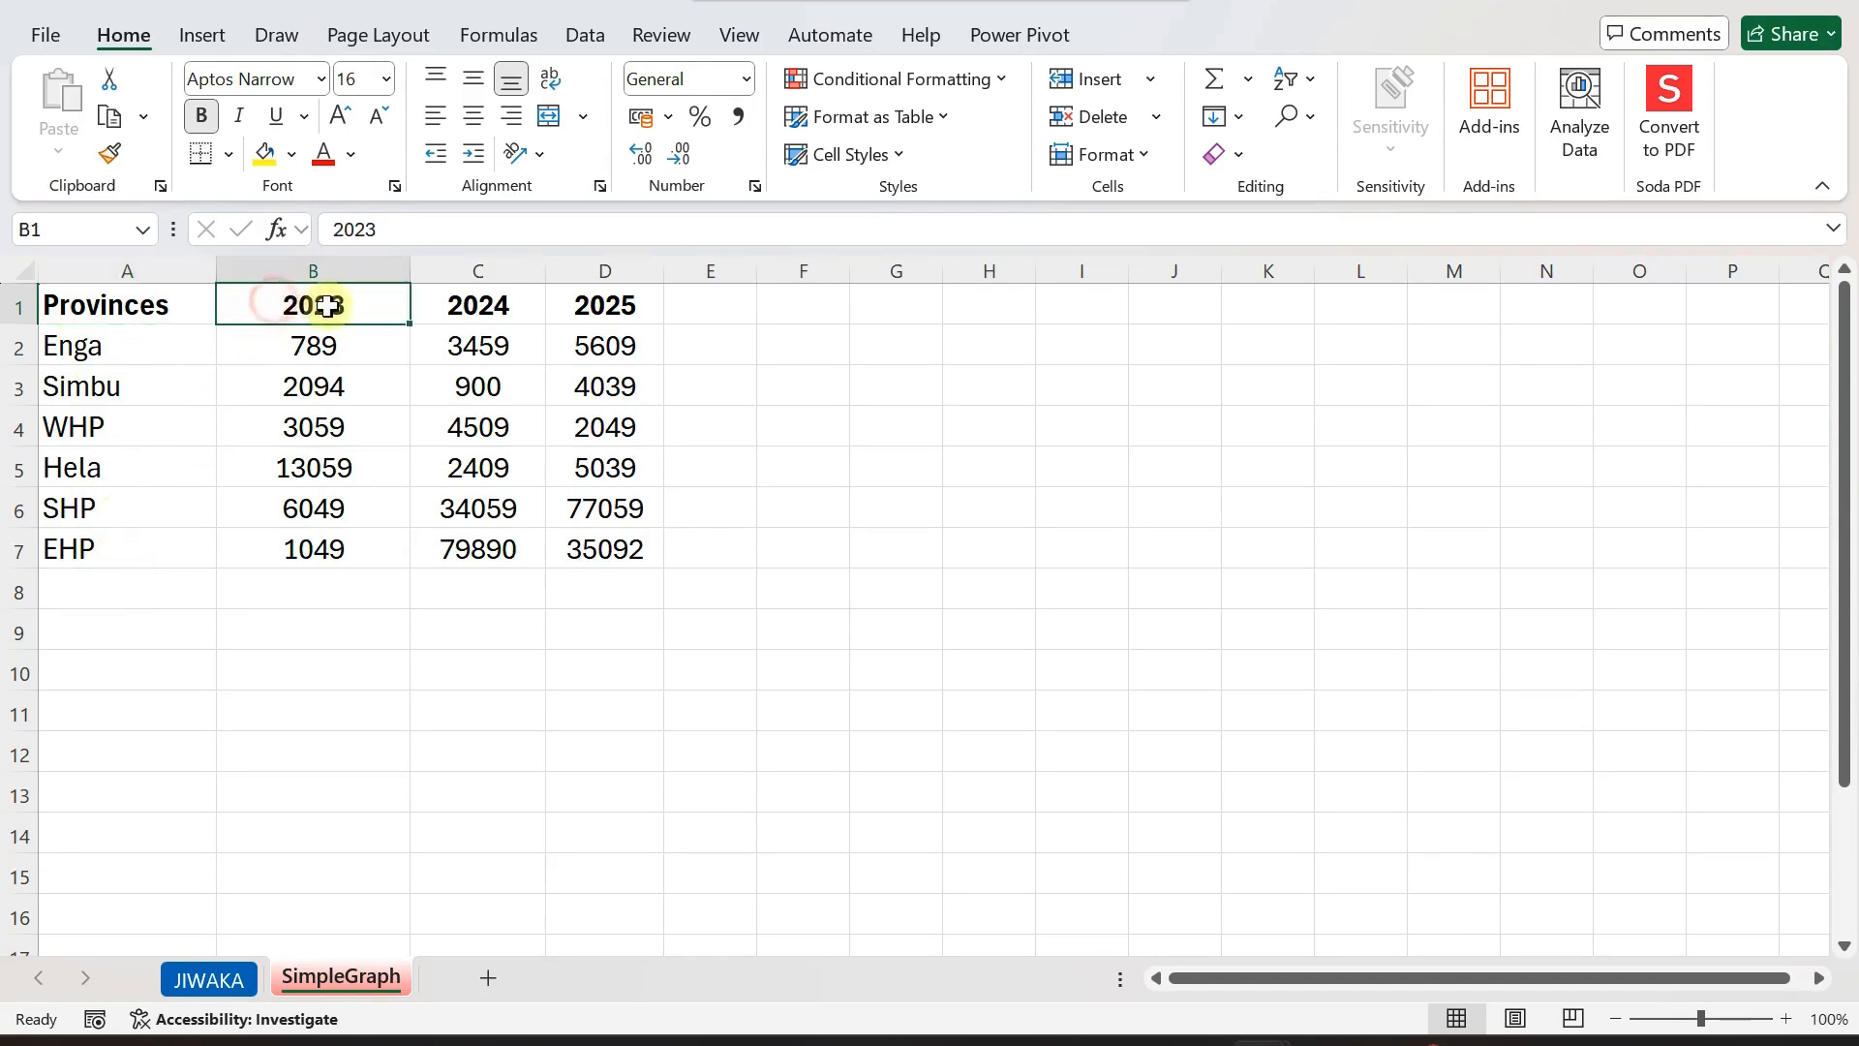
left_click_drag(329, 306, 612, 542)
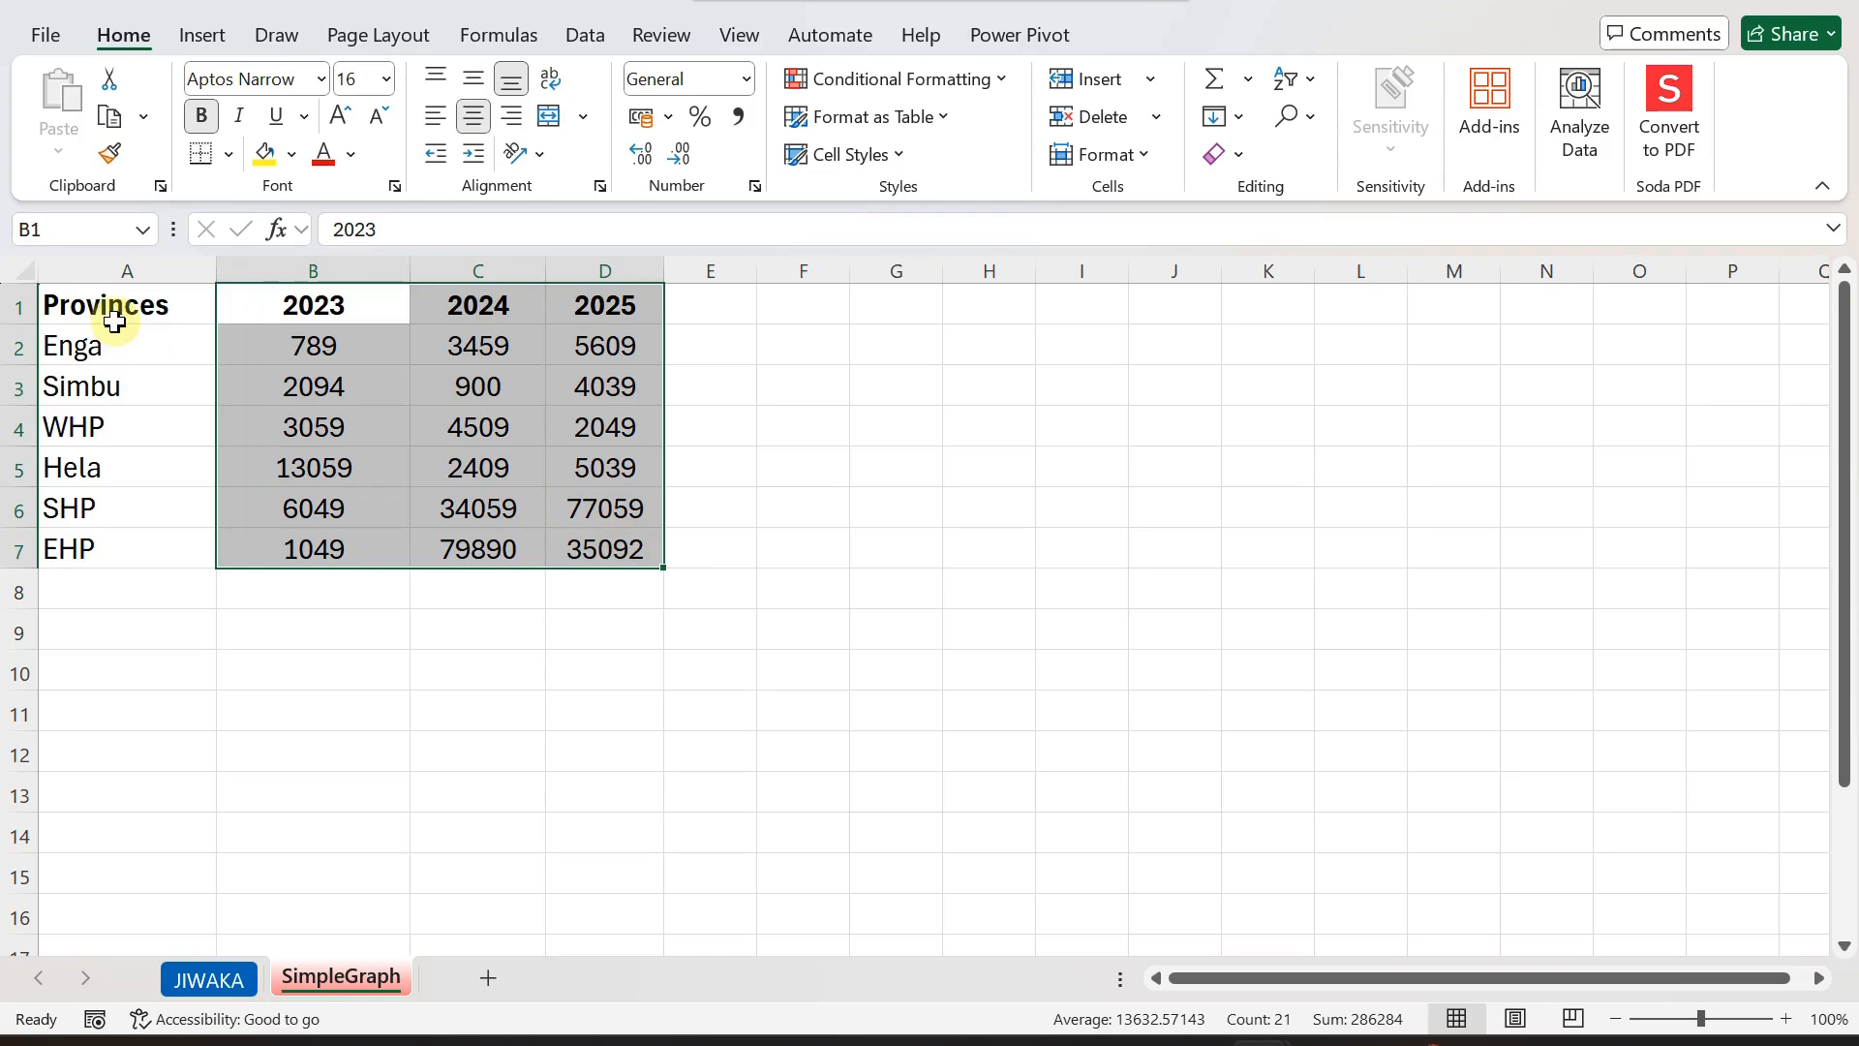
left_click_drag(107, 343, 100, 543)
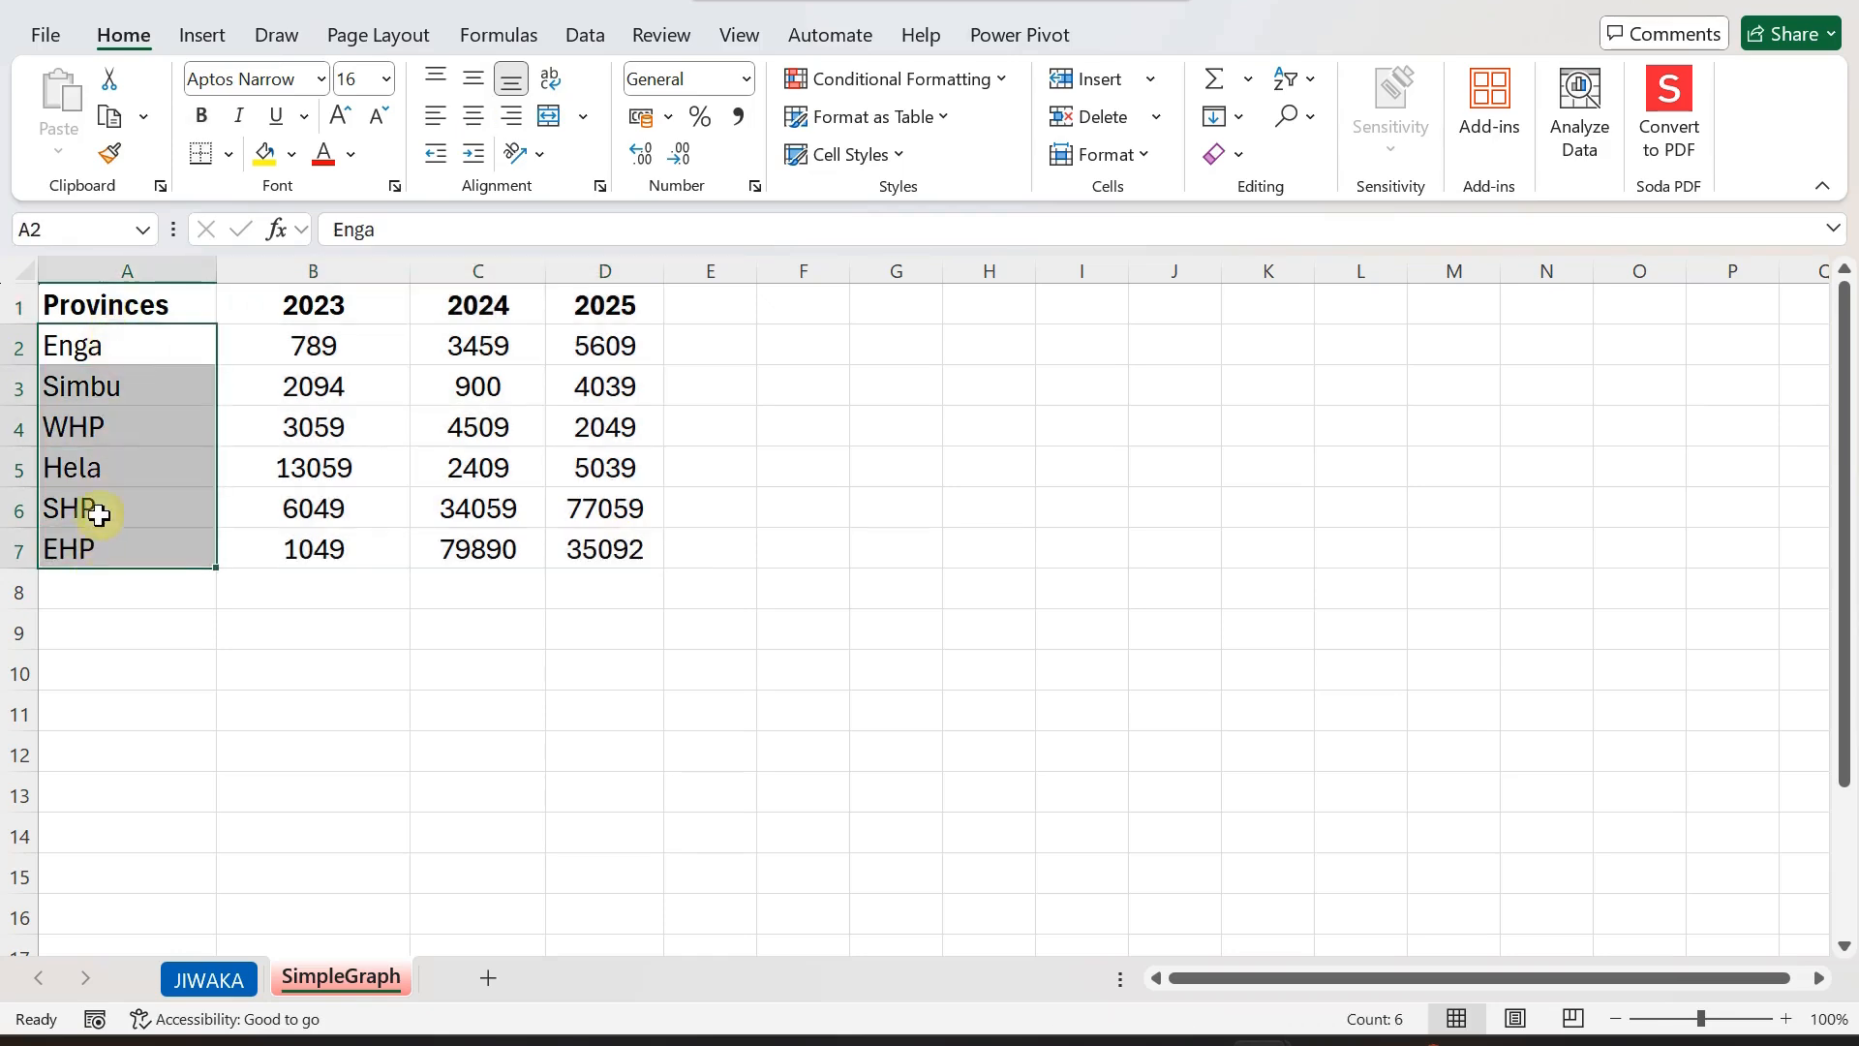
left_click(87, 300)
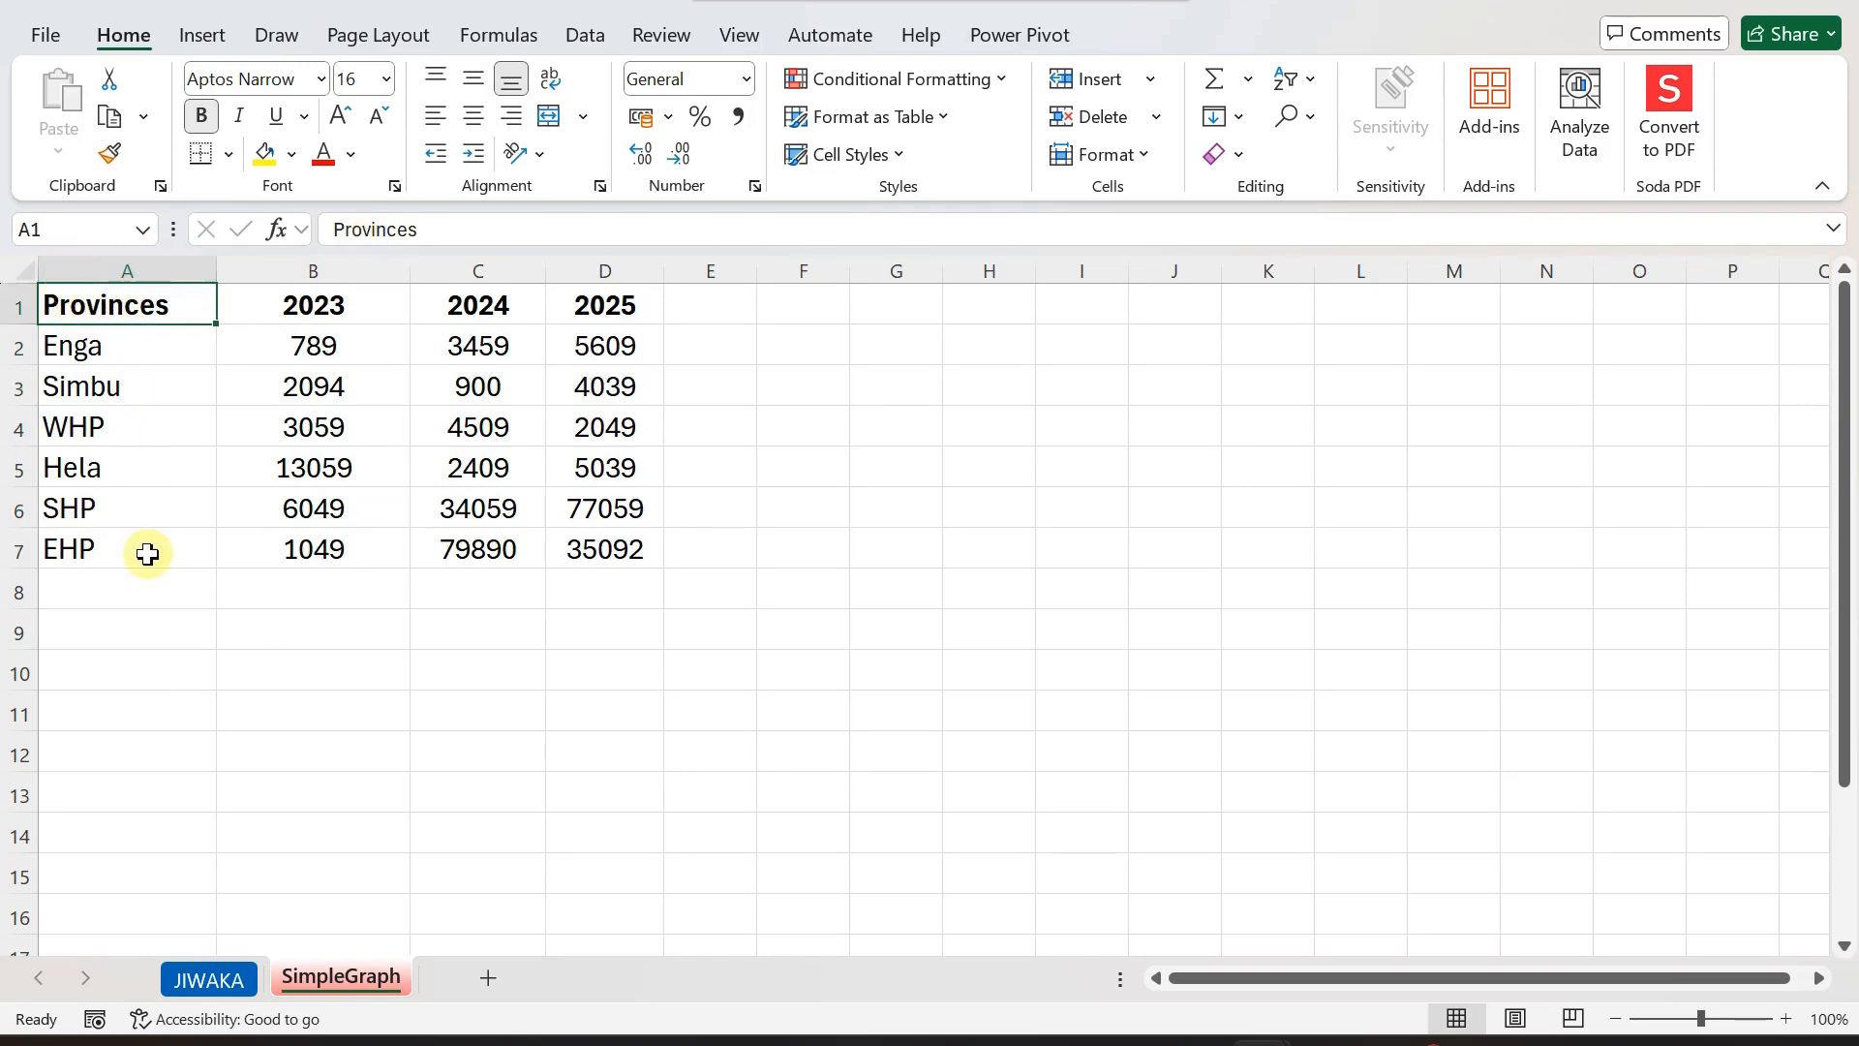
key("Delete")
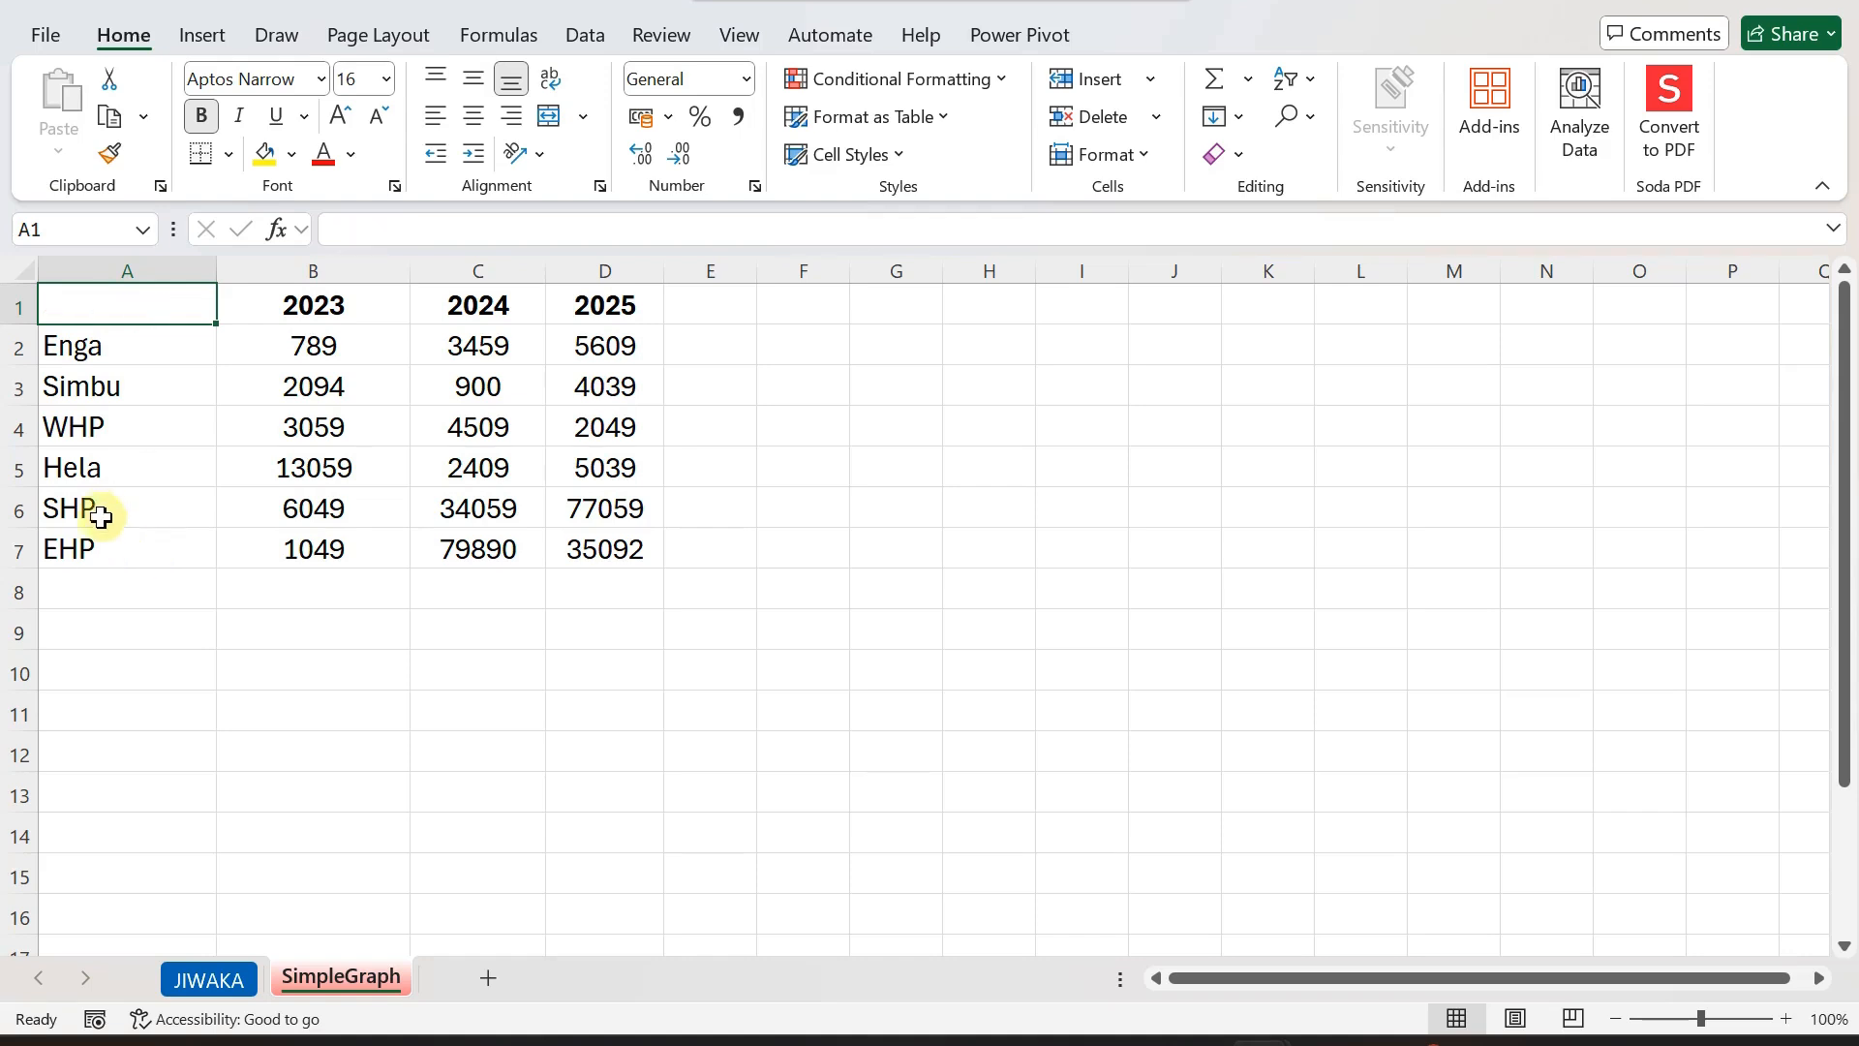
left_click(151, 438)
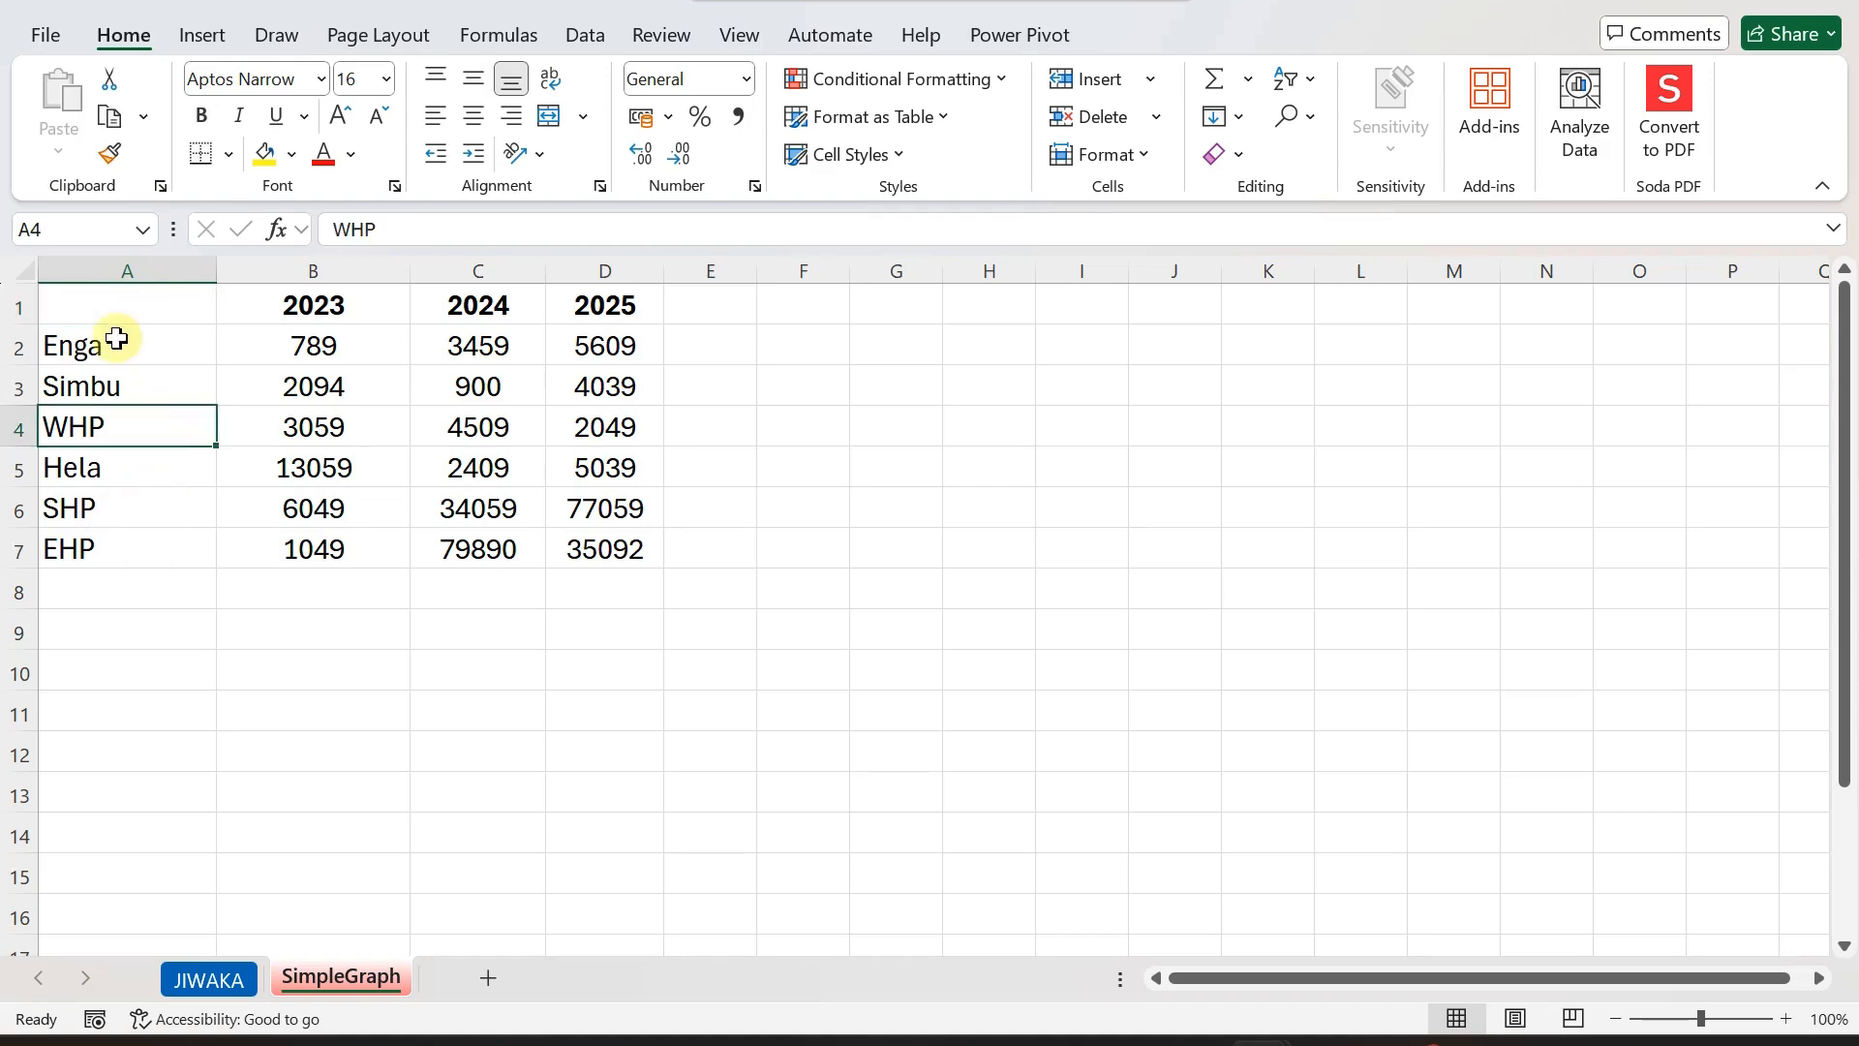
Insert a 3-D clustered column chart from A1:D7 and place it beside the table, made taller.
left_click_drag(128, 304, 572, 539)
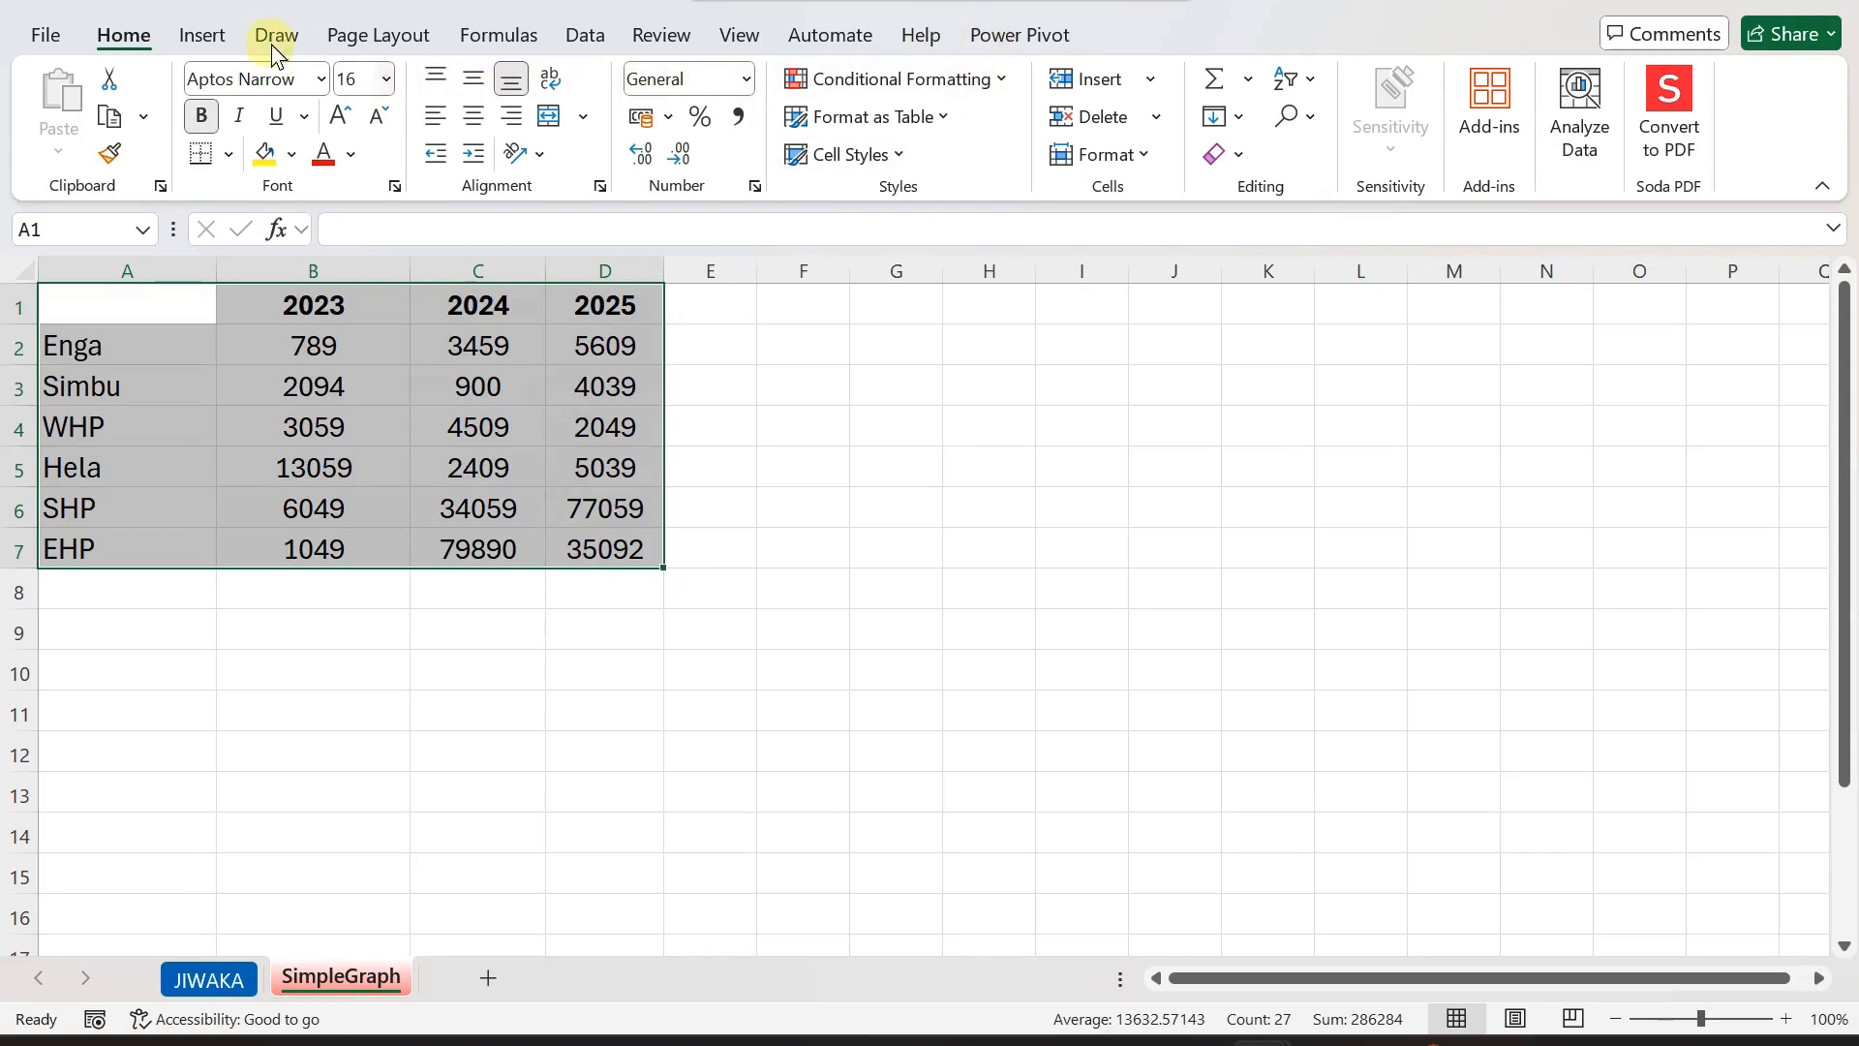
left_click(196, 32)
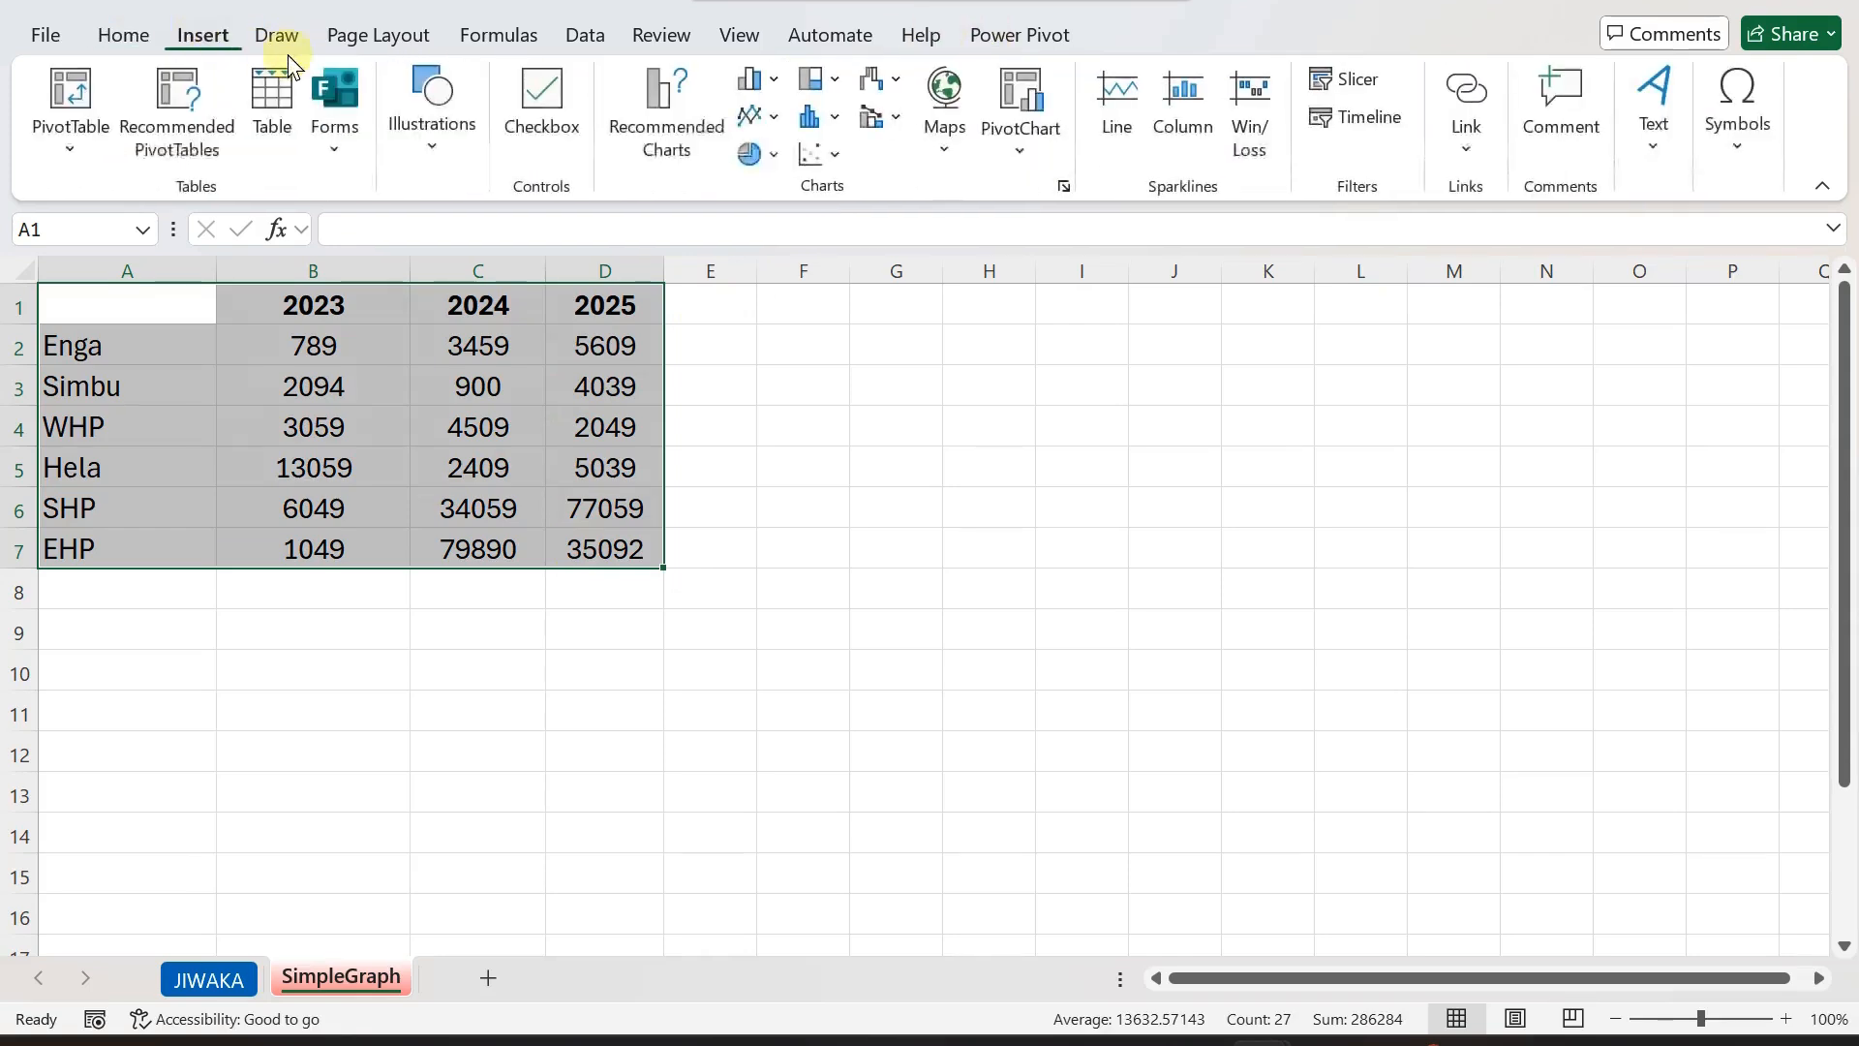
left_click(776, 86)
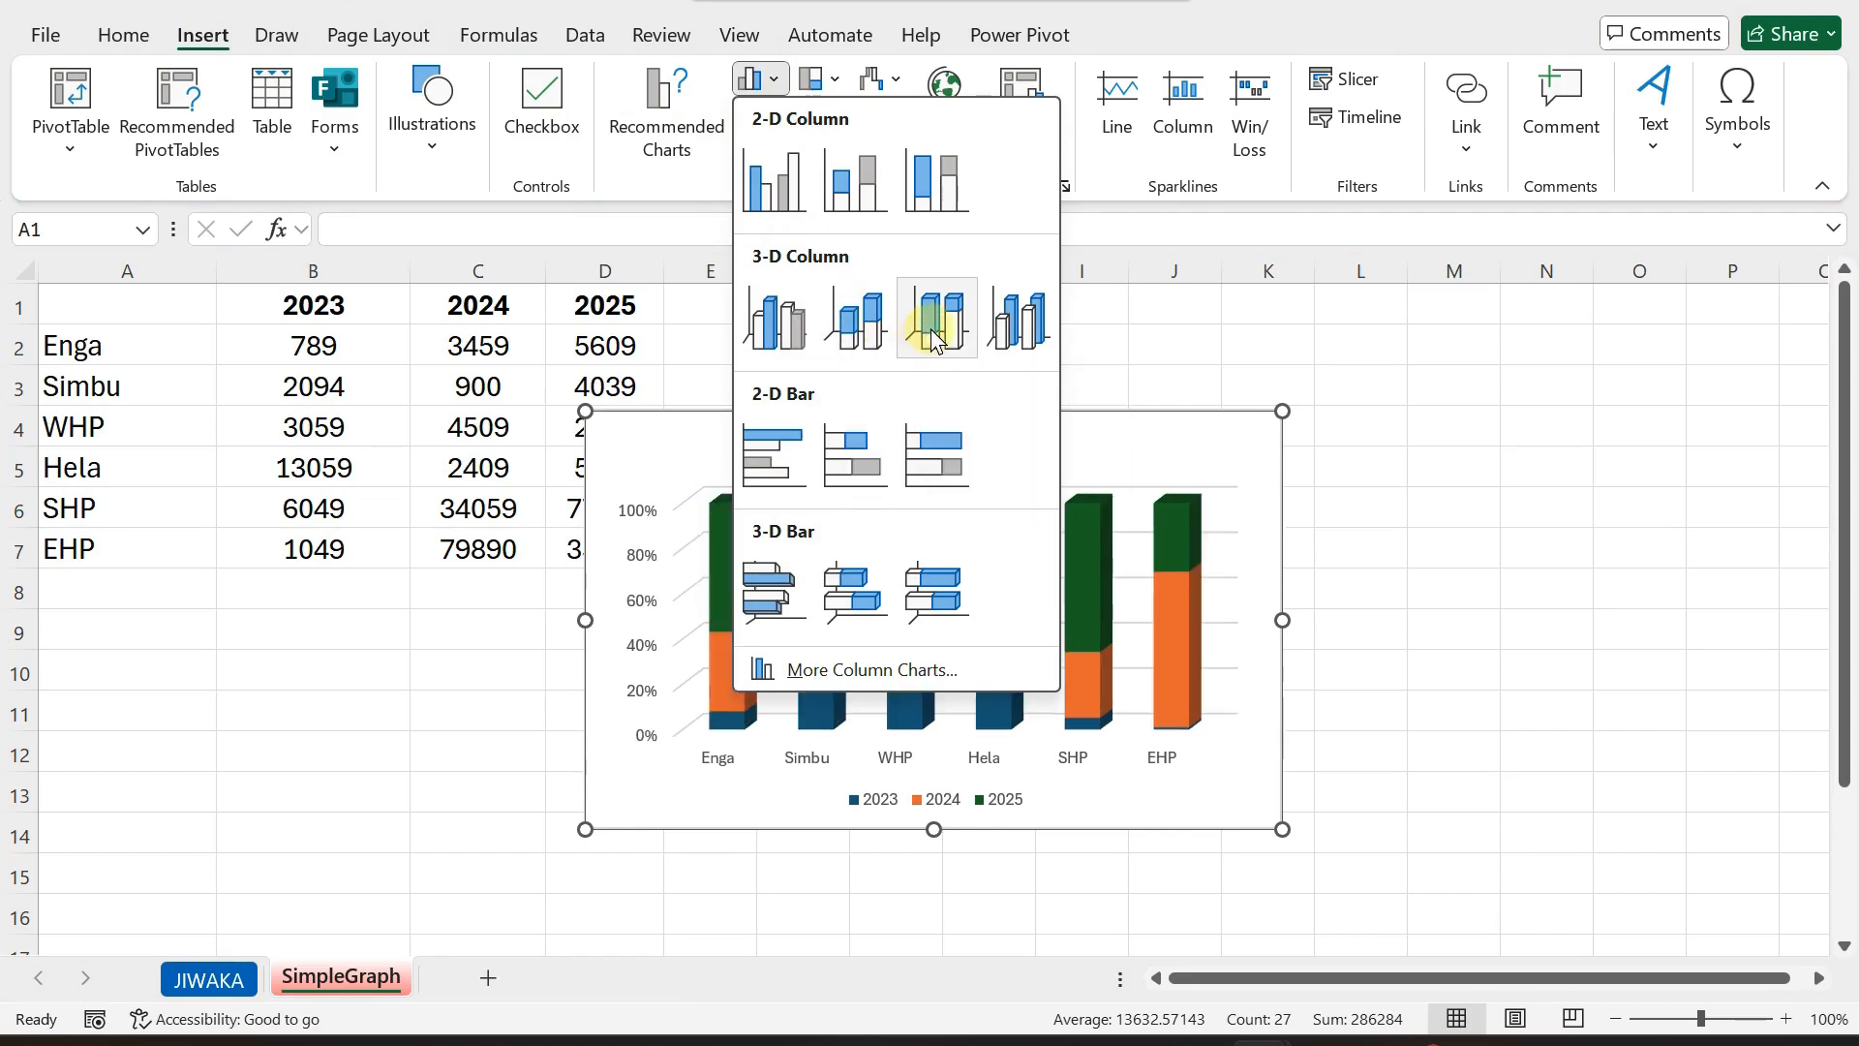
left_click(774, 315)
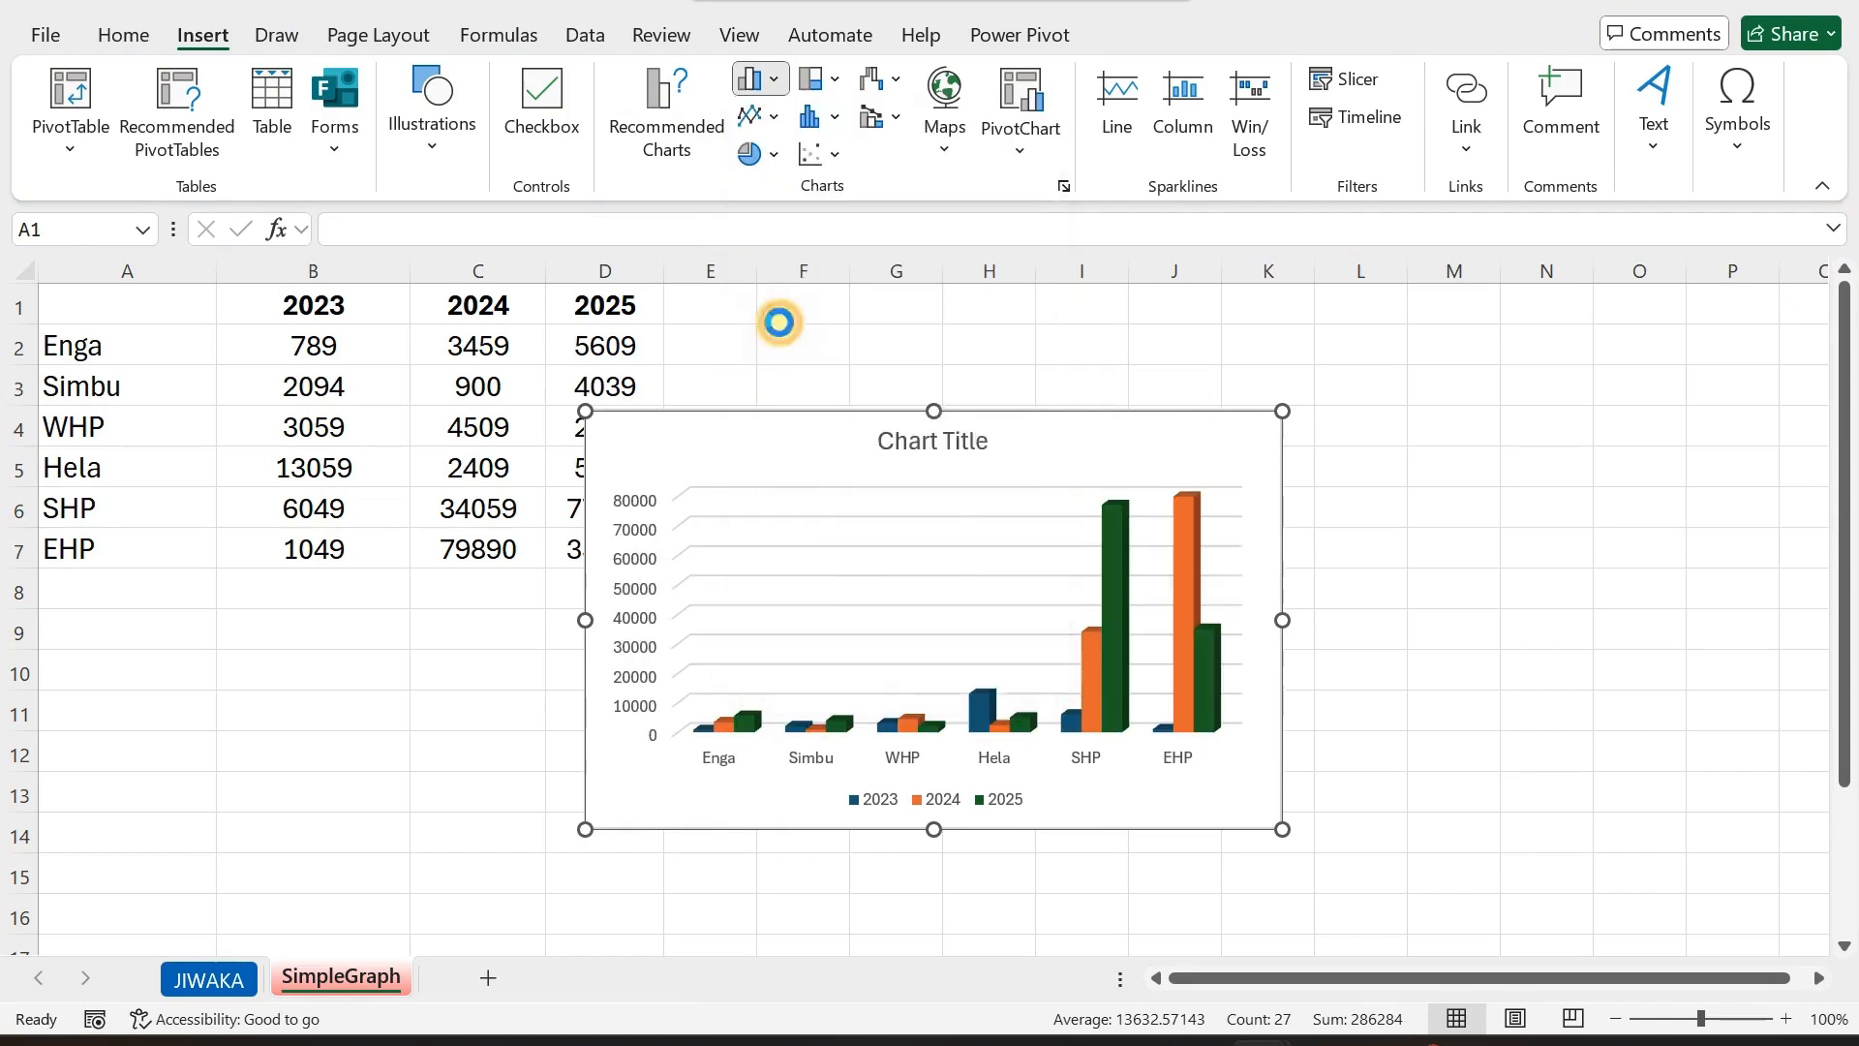
left_click_drag(834, 410, 1010, 337)
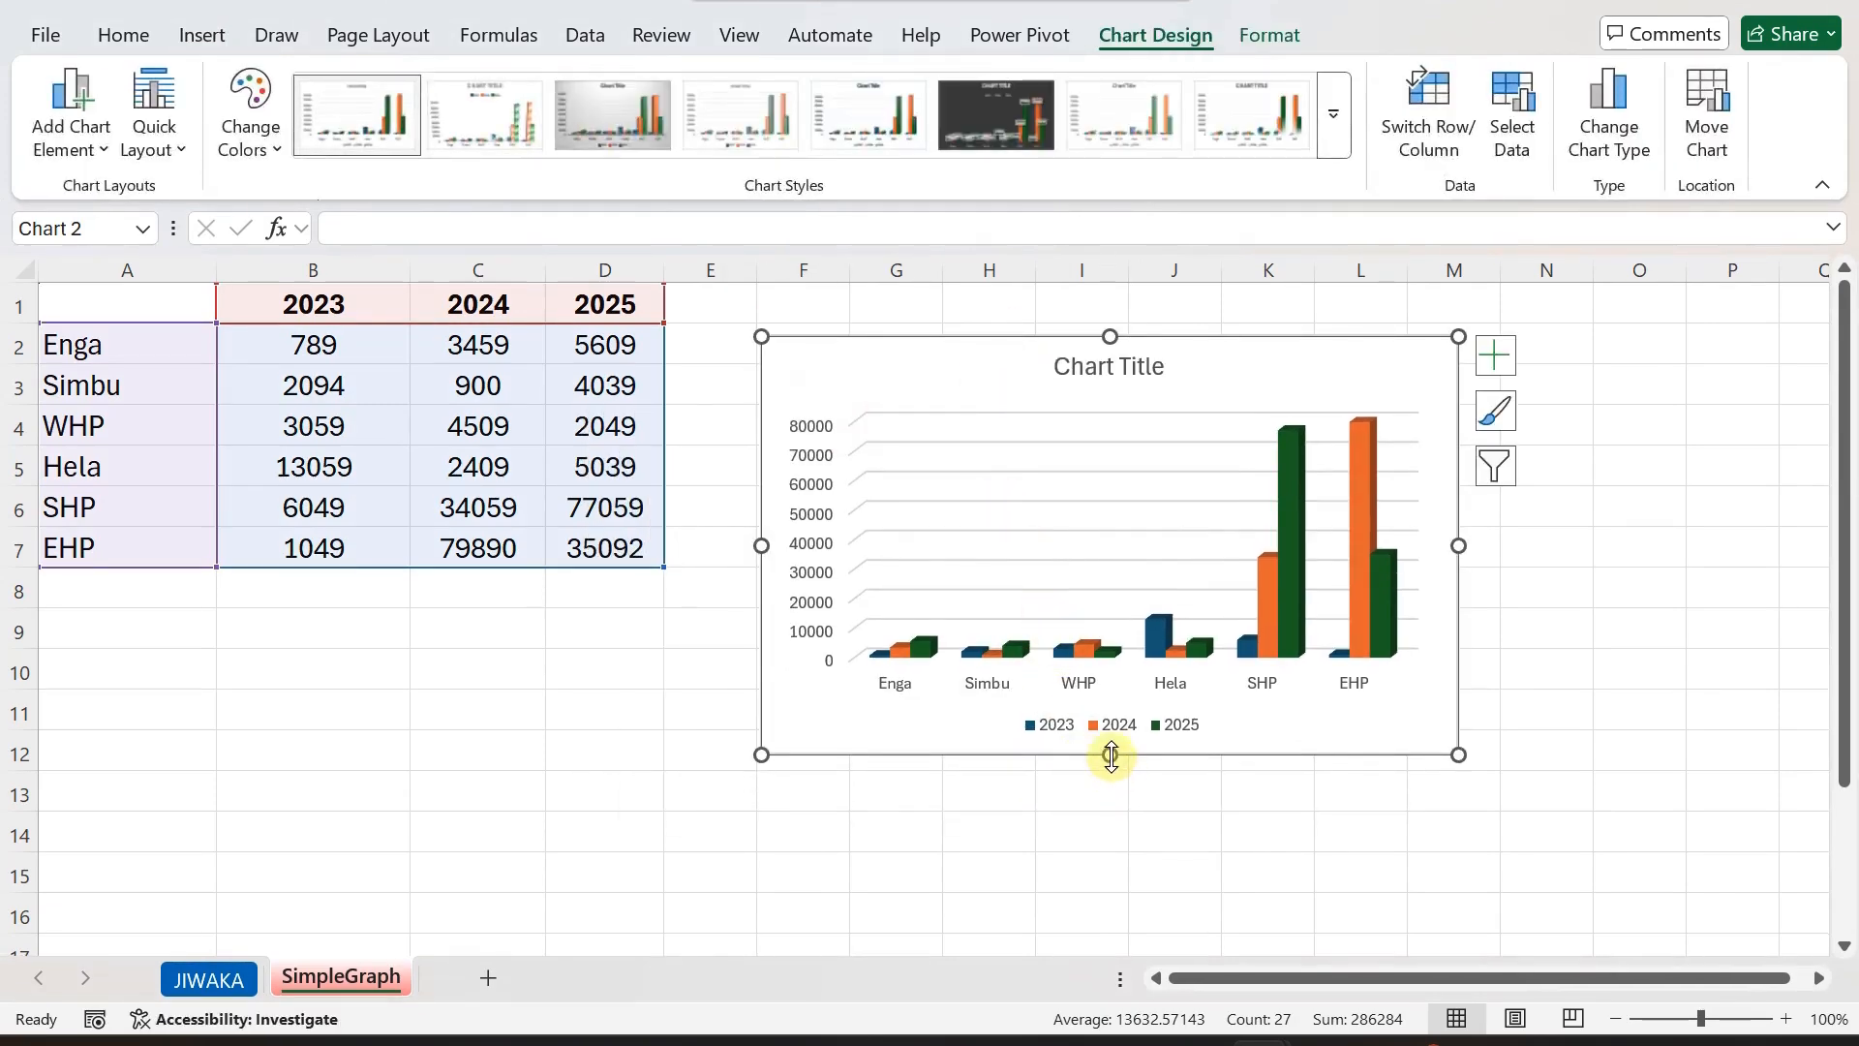
left_click_drag(1110, 755, 1110, 817)
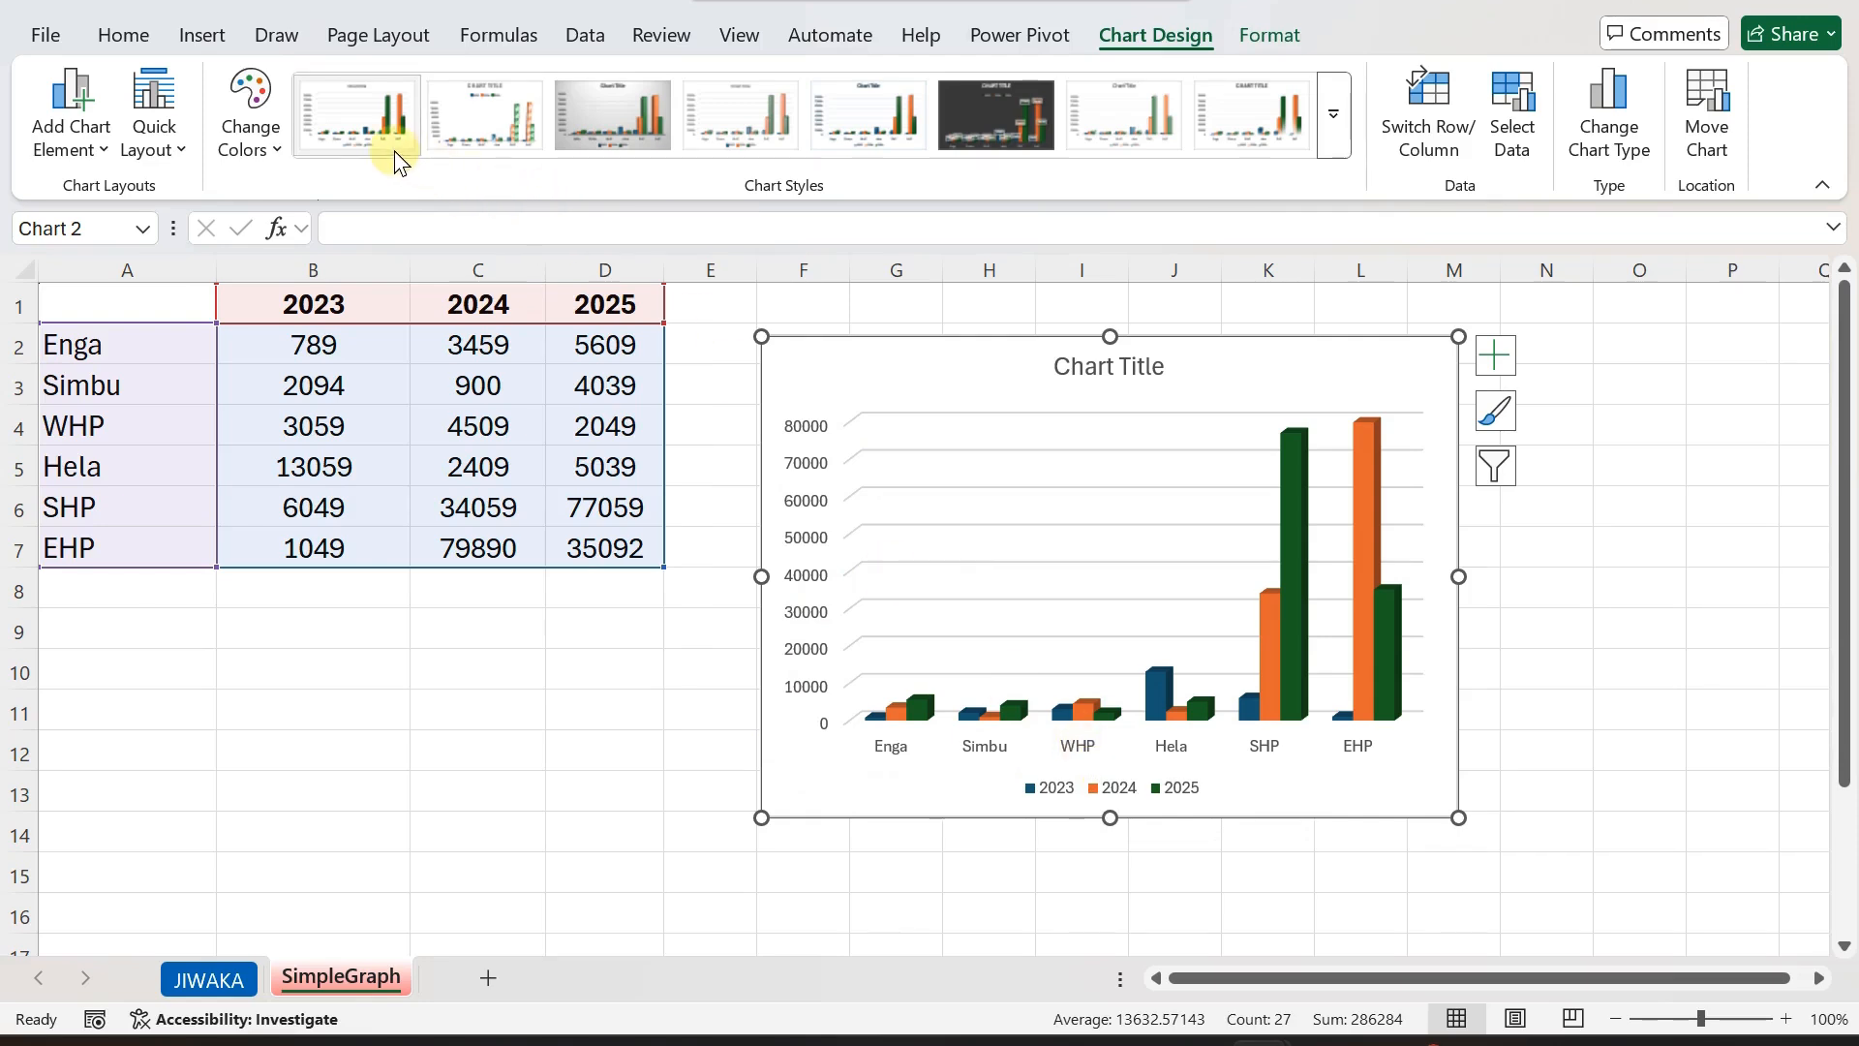
Apply Layout 5 with a data table and vertical axis title to the chart and enlarge the chart slightly.
left_click(162, 145)
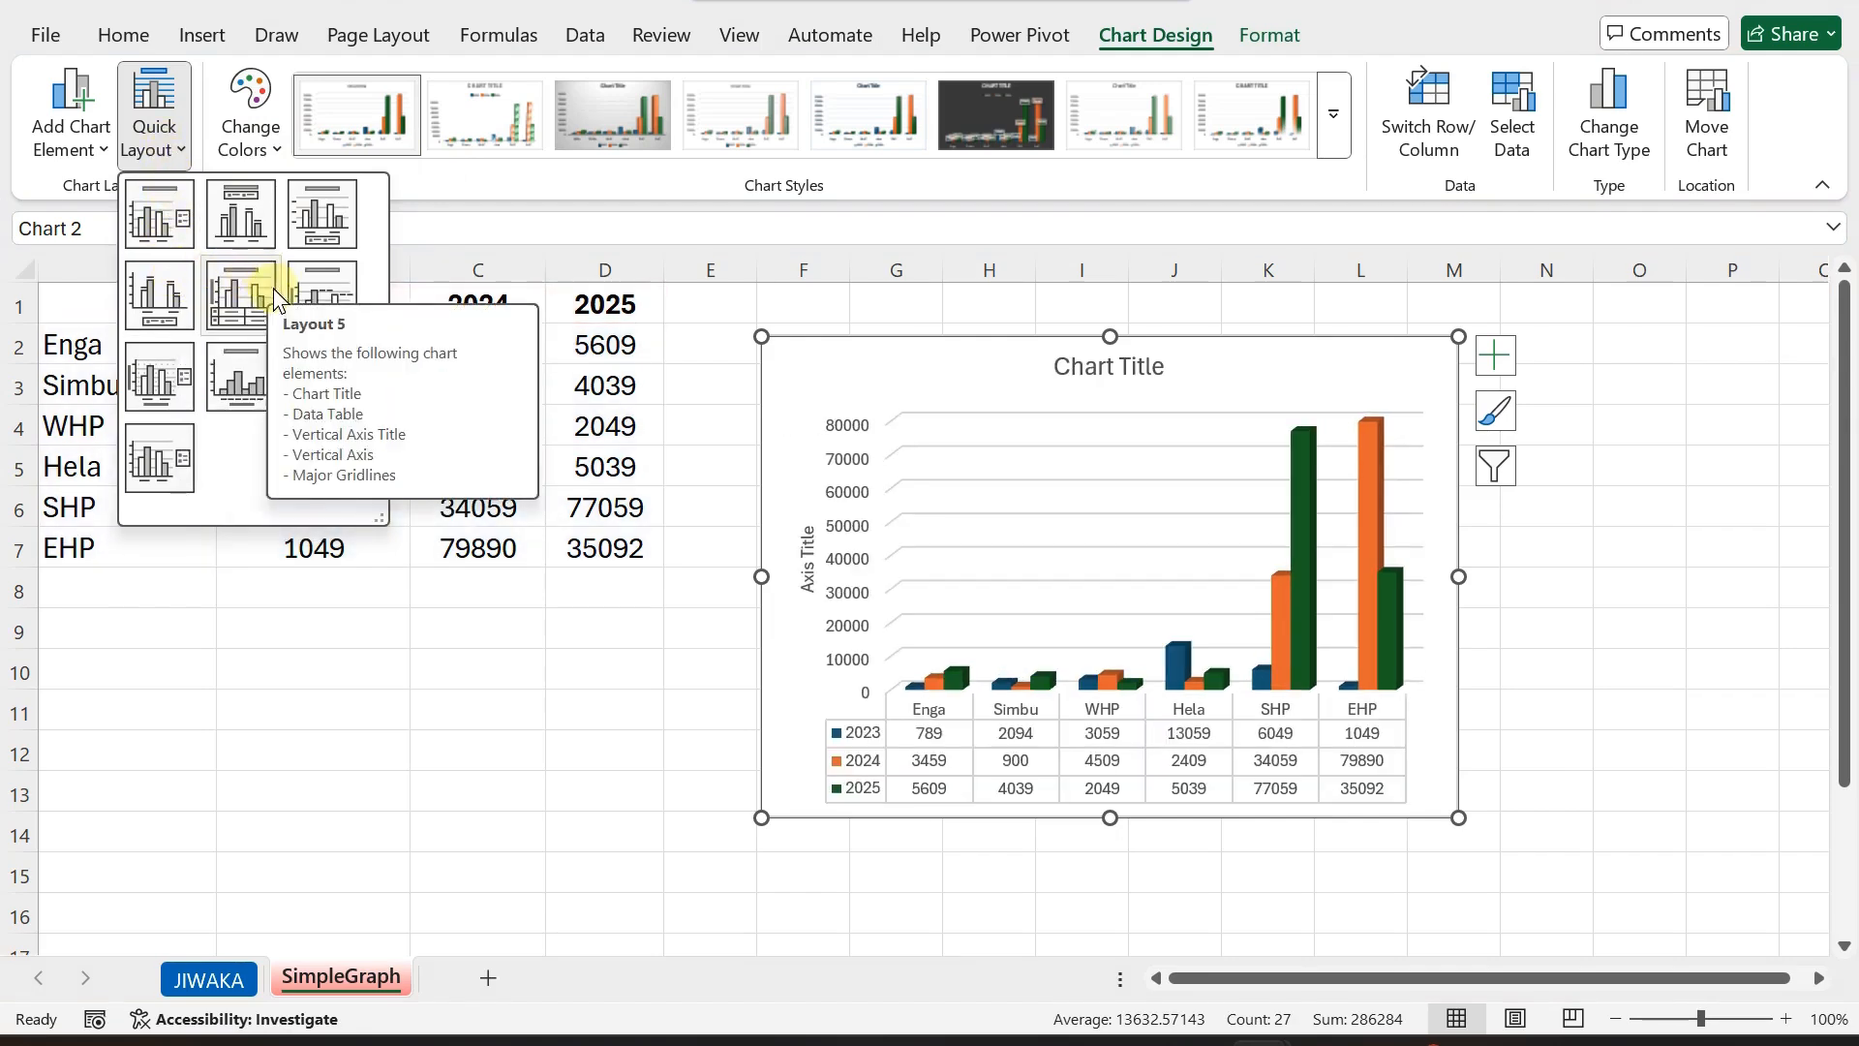
left_click(277, 306)
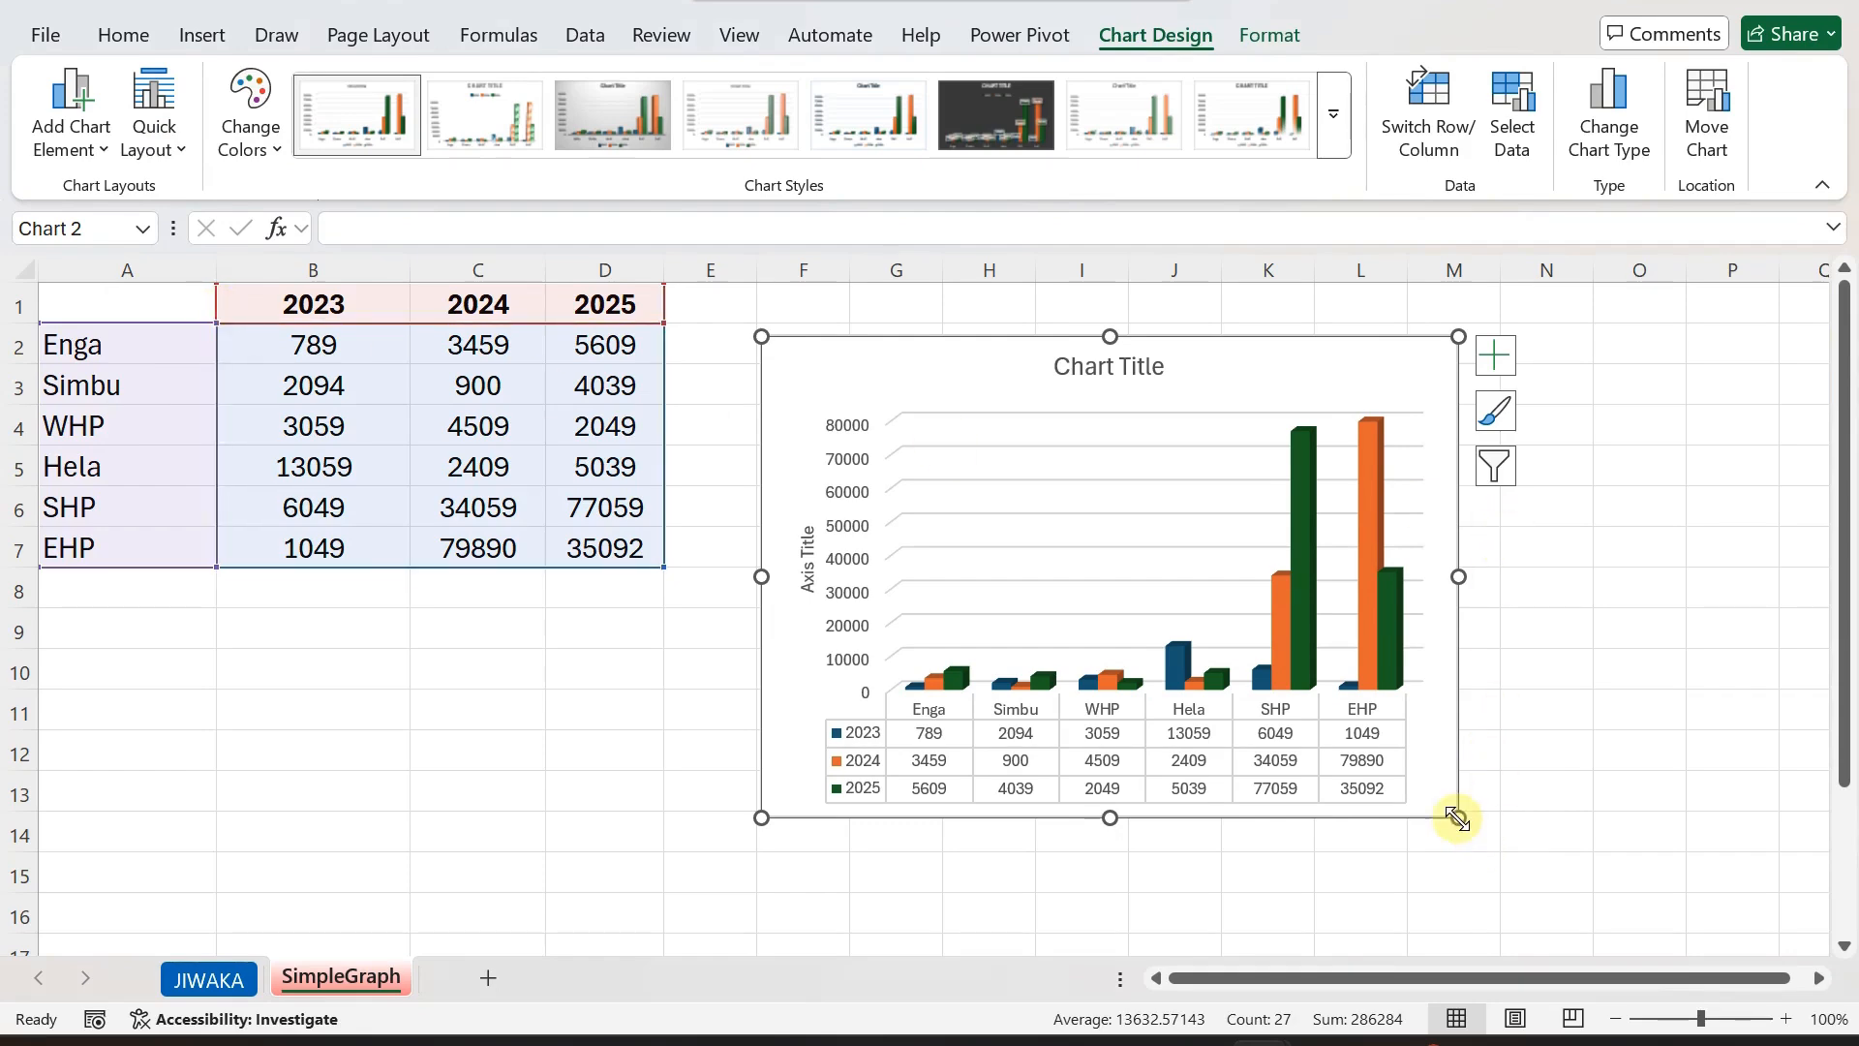
left_click_drag(1458, 819, 1483, 856)
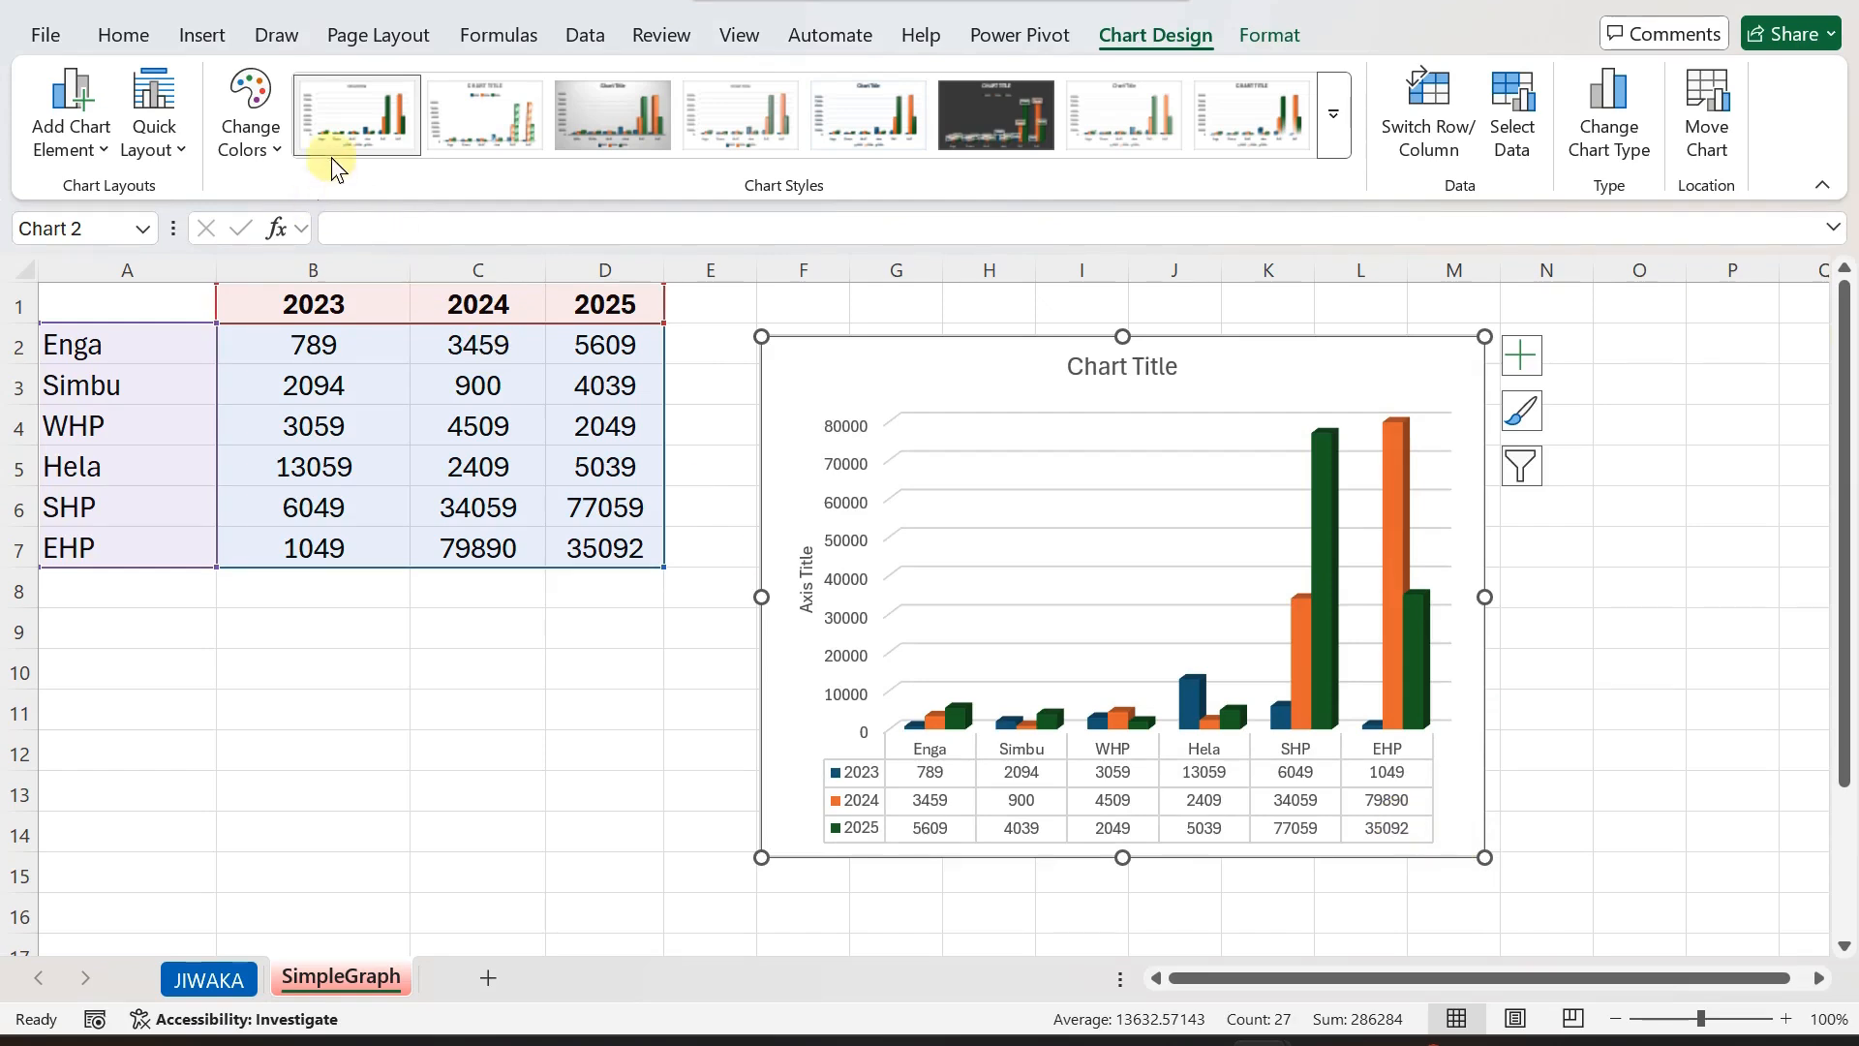
Apply chart Style 3 with the grey gradient background and enlarge the chart further.
left_click(151, 134)
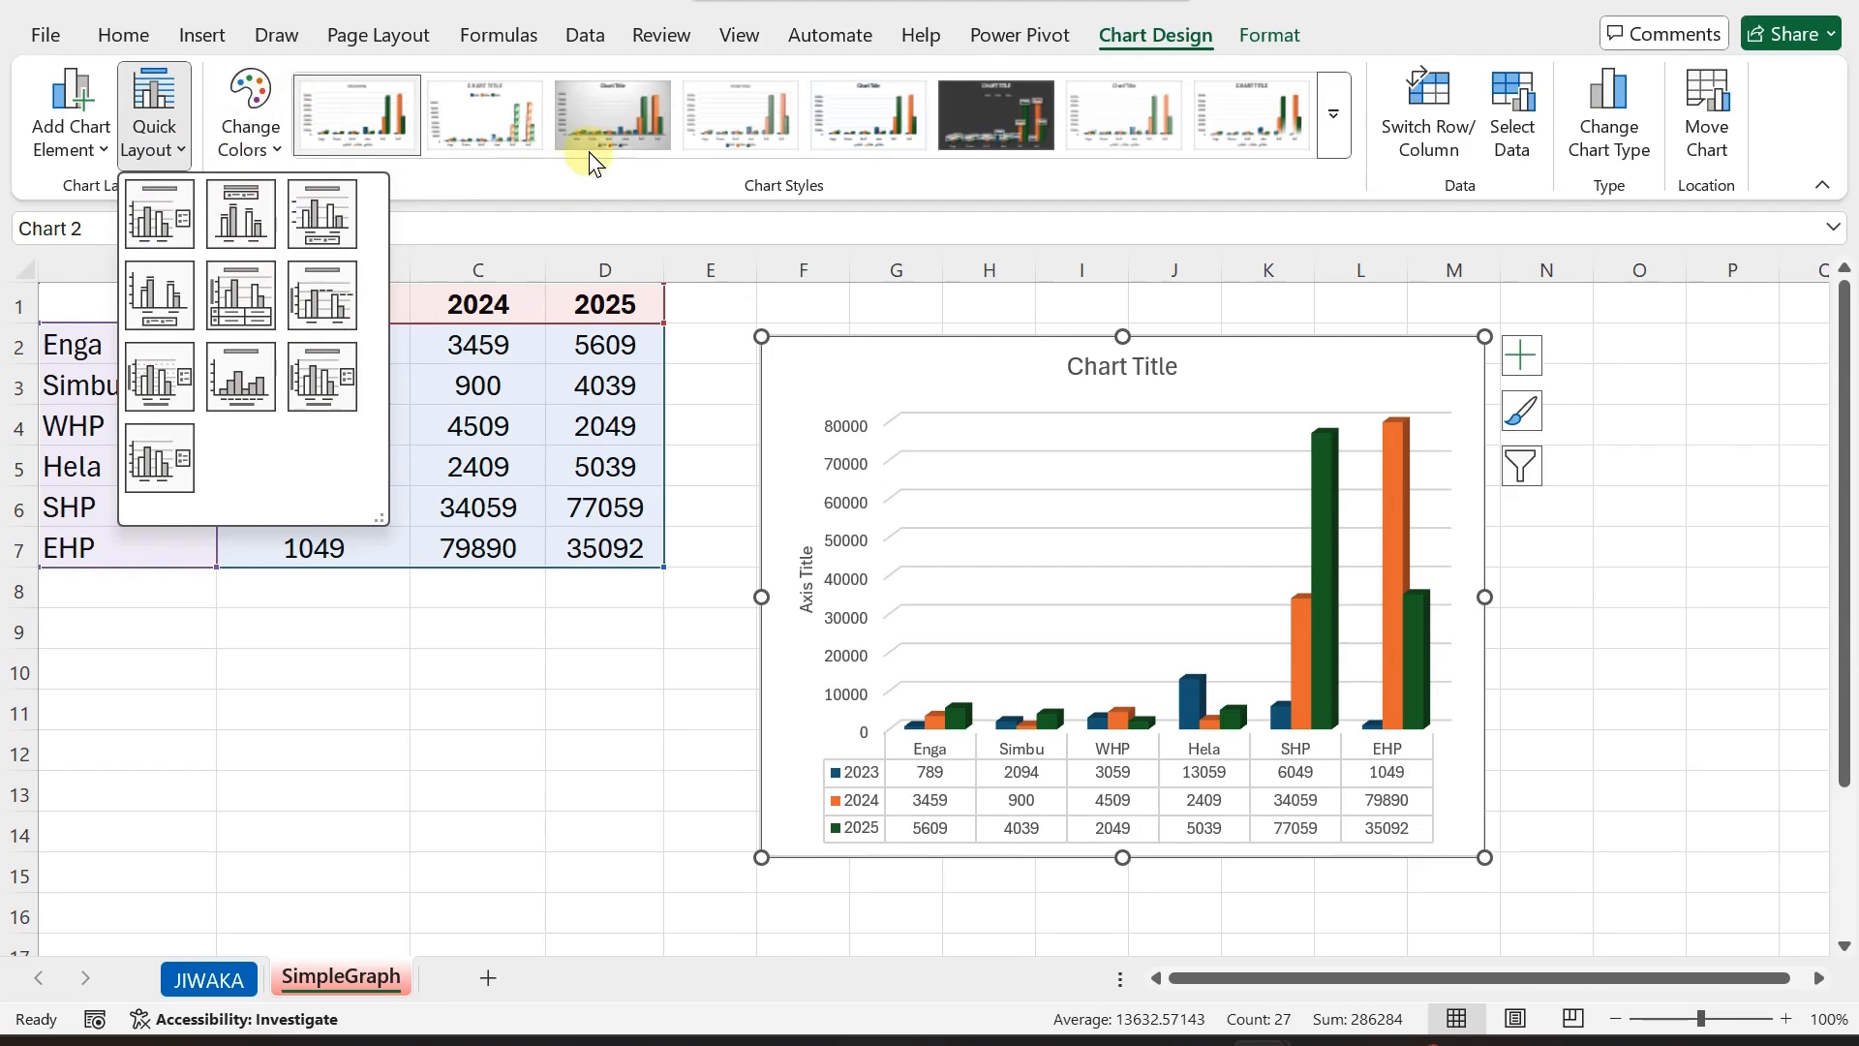
left_click(1333, 114)
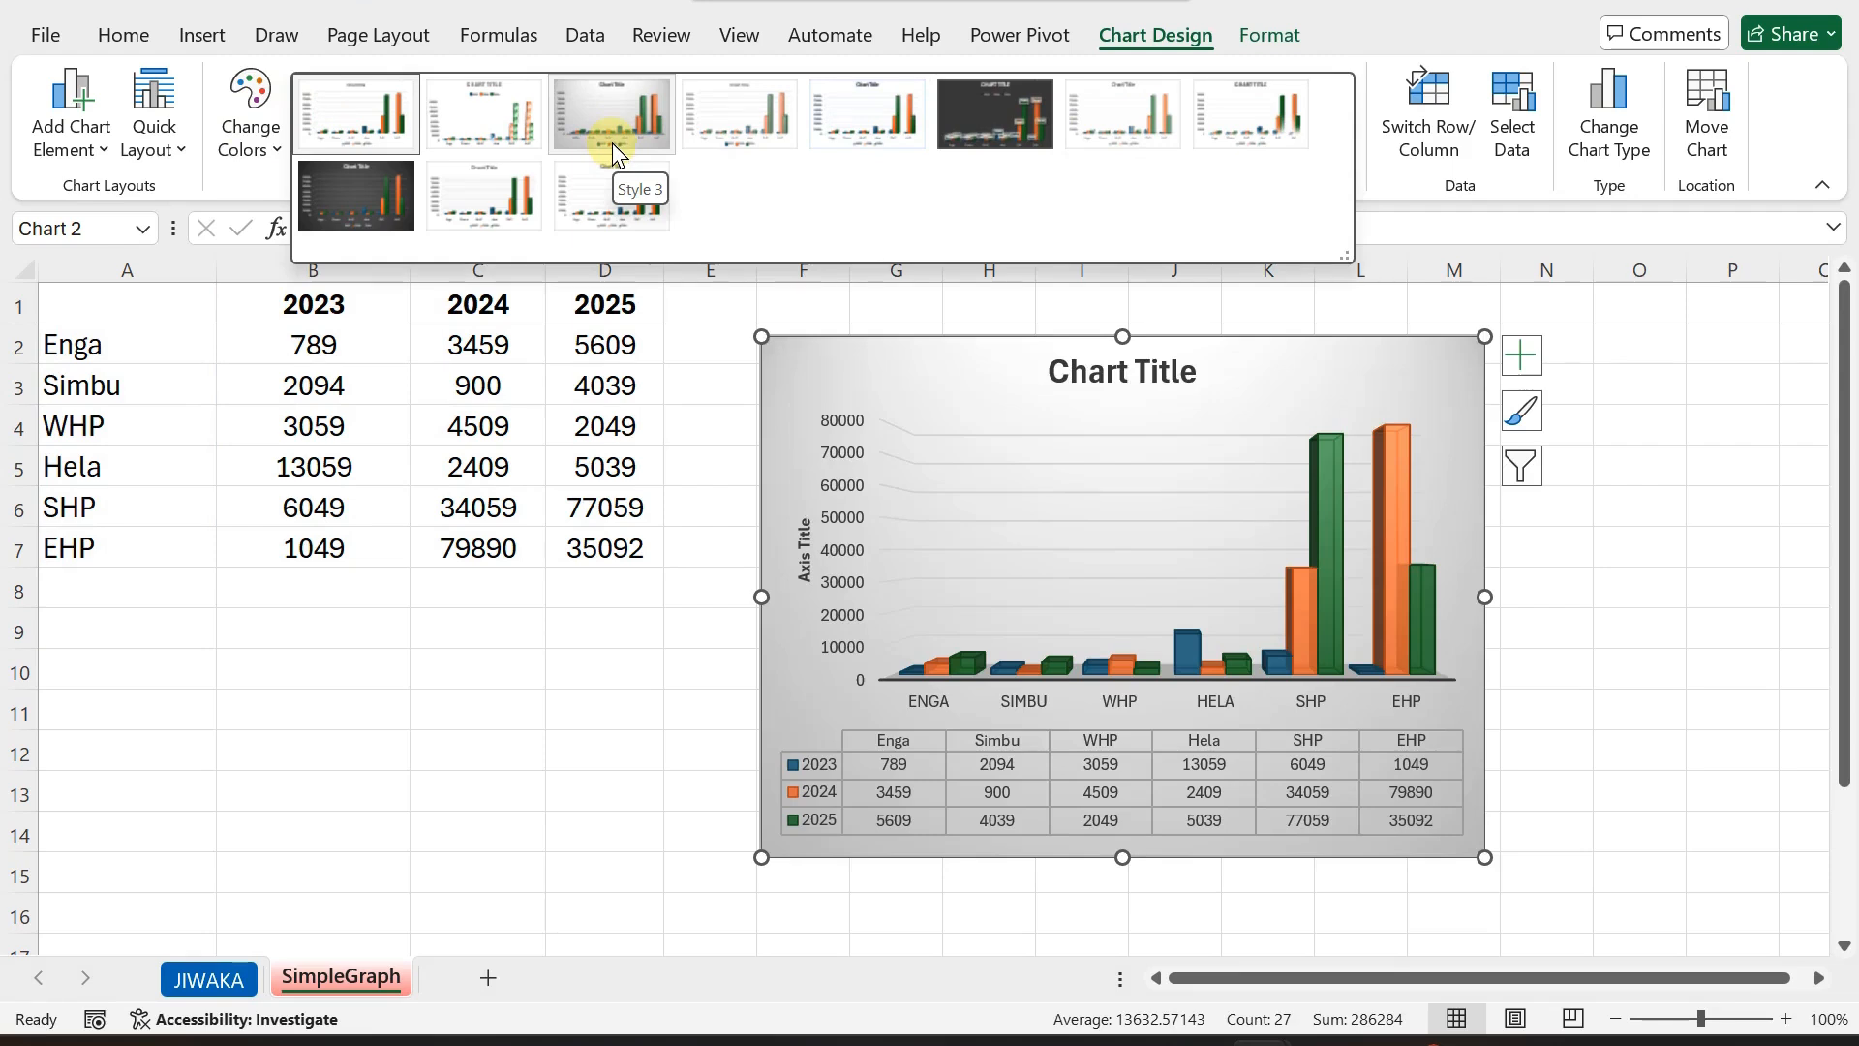
left_click(613, 150)
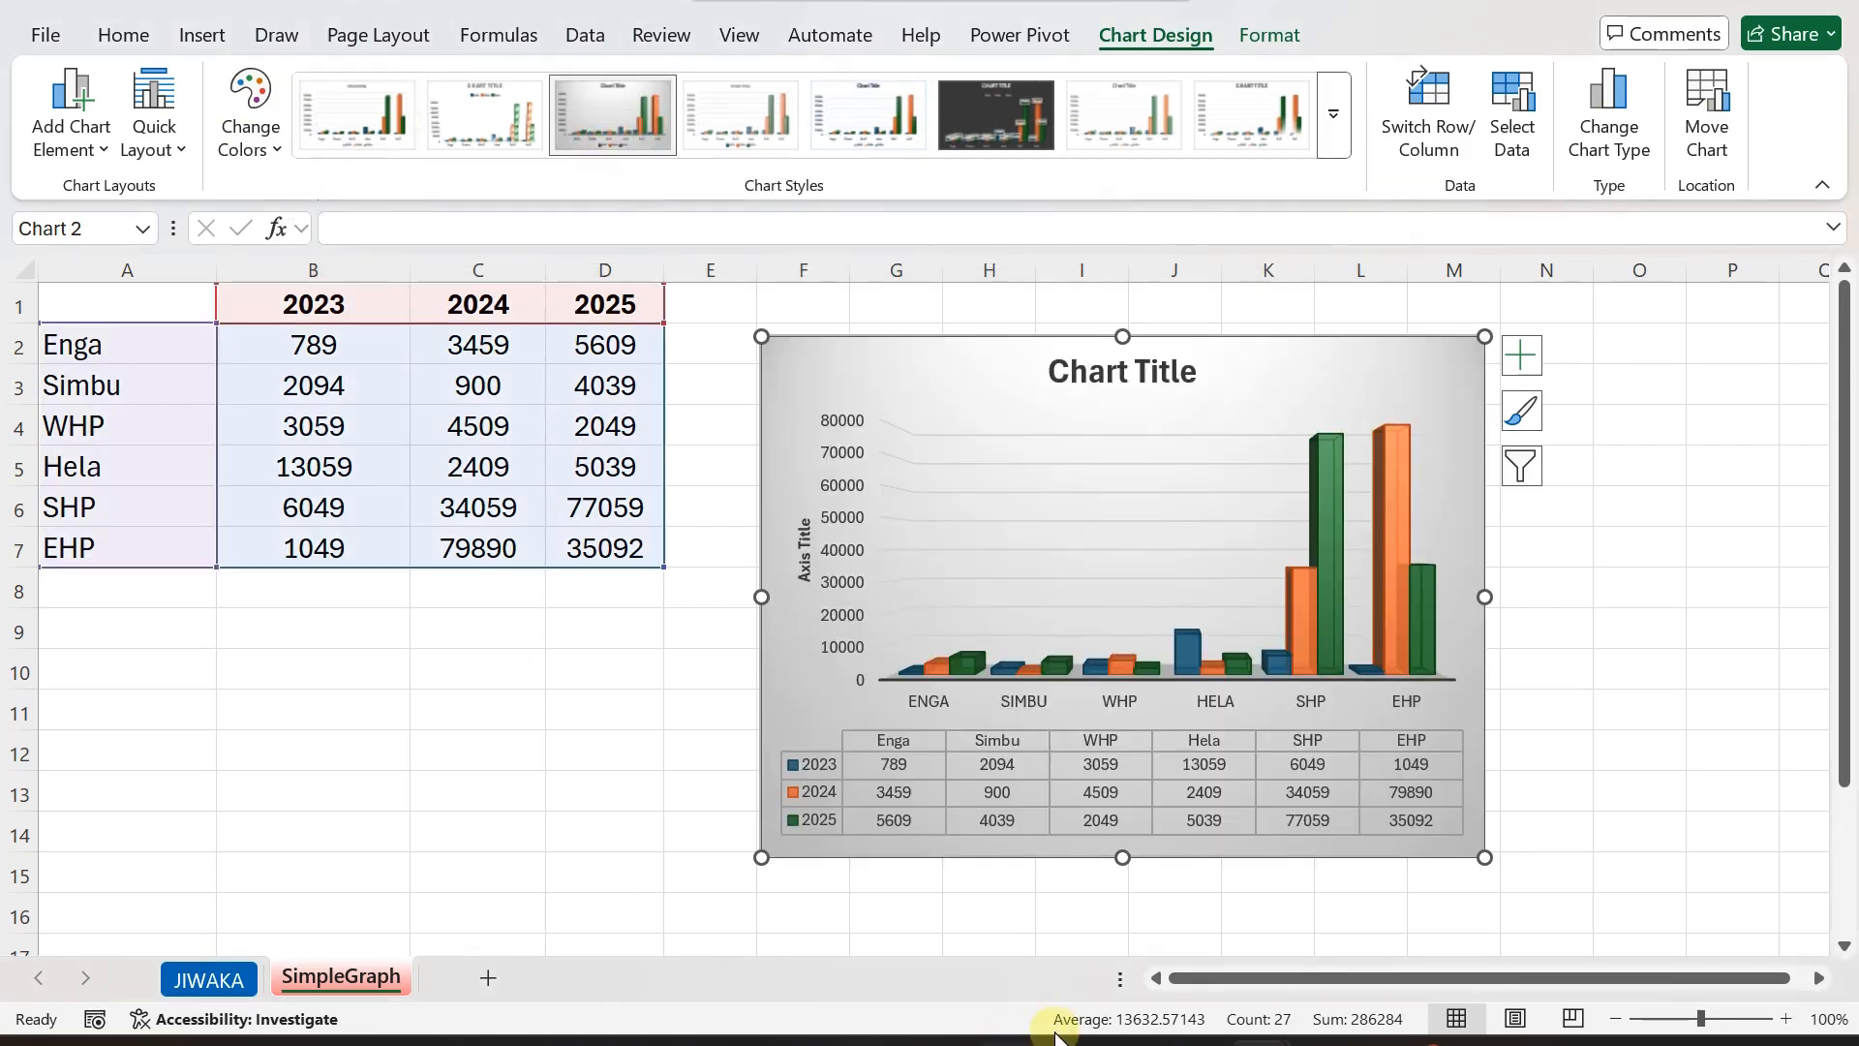
left_click_drag(1484, 857, 1527, 900)
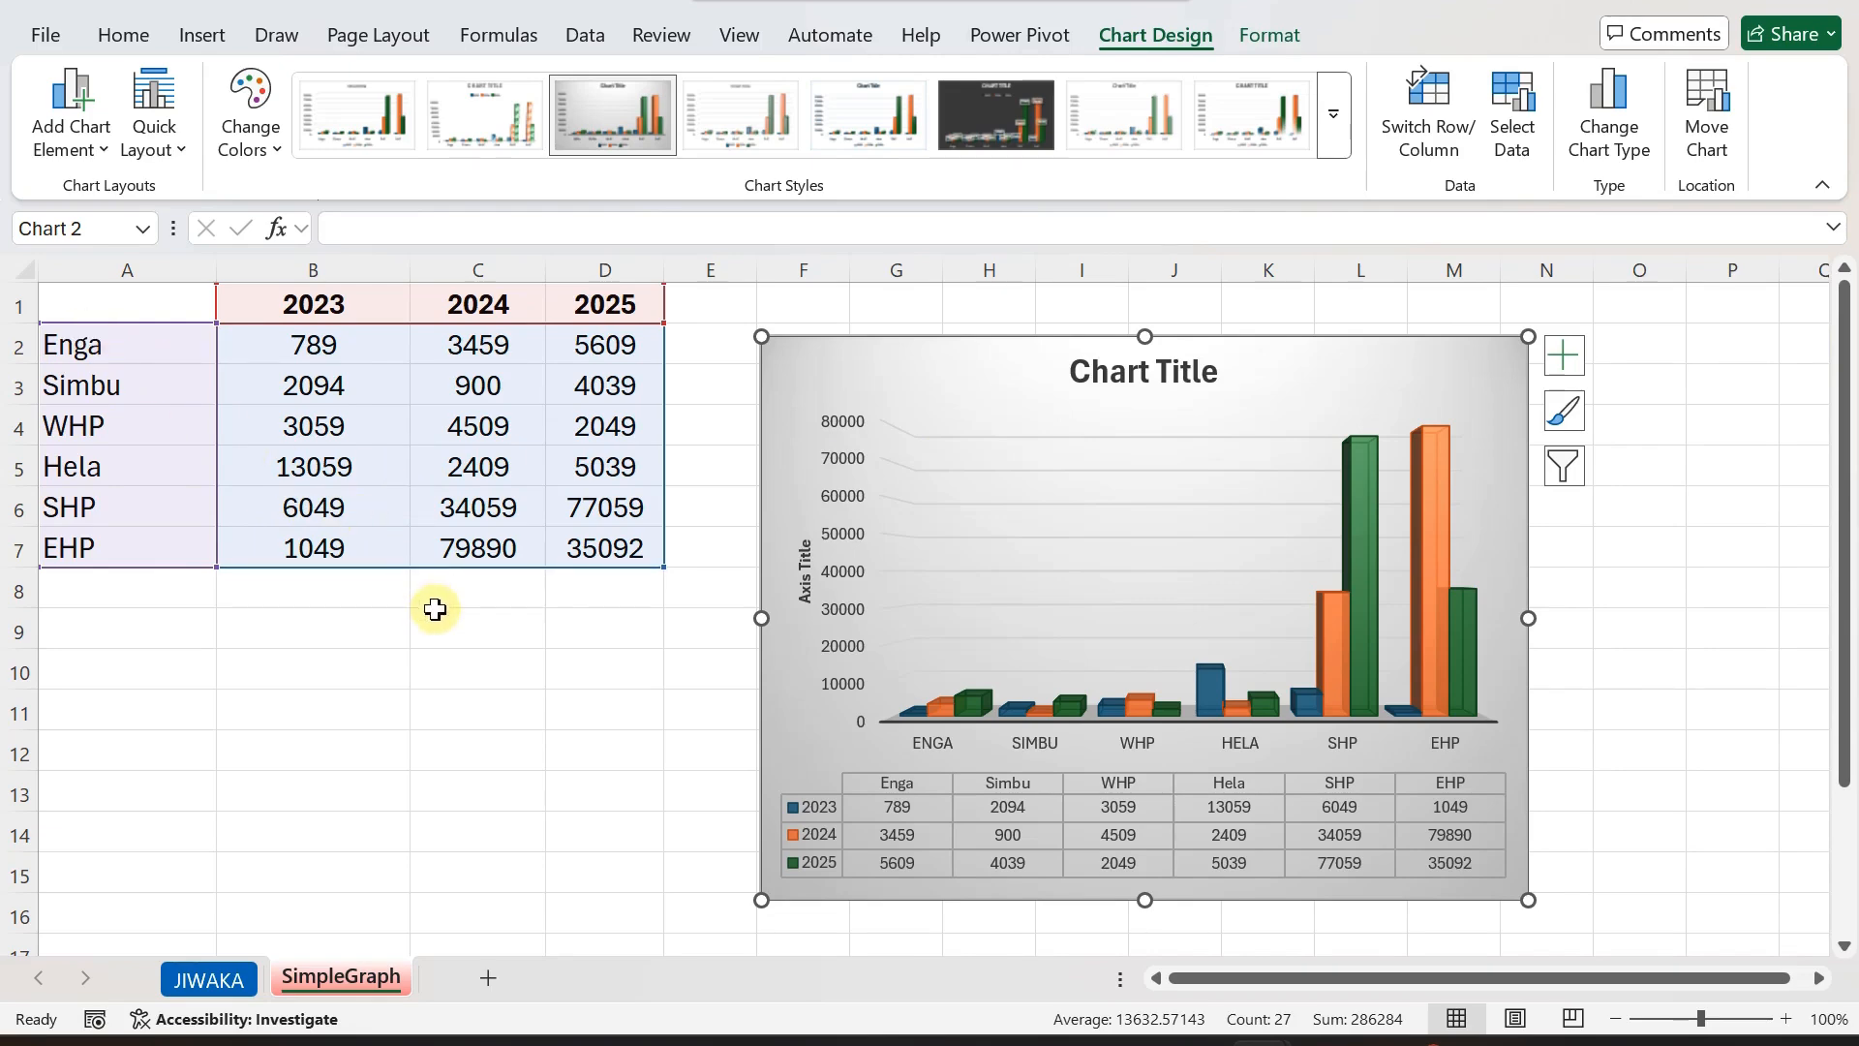
Look through the line and column chart types for the chart, keeping 3-D Clustered Column.
left_click(211, 35)
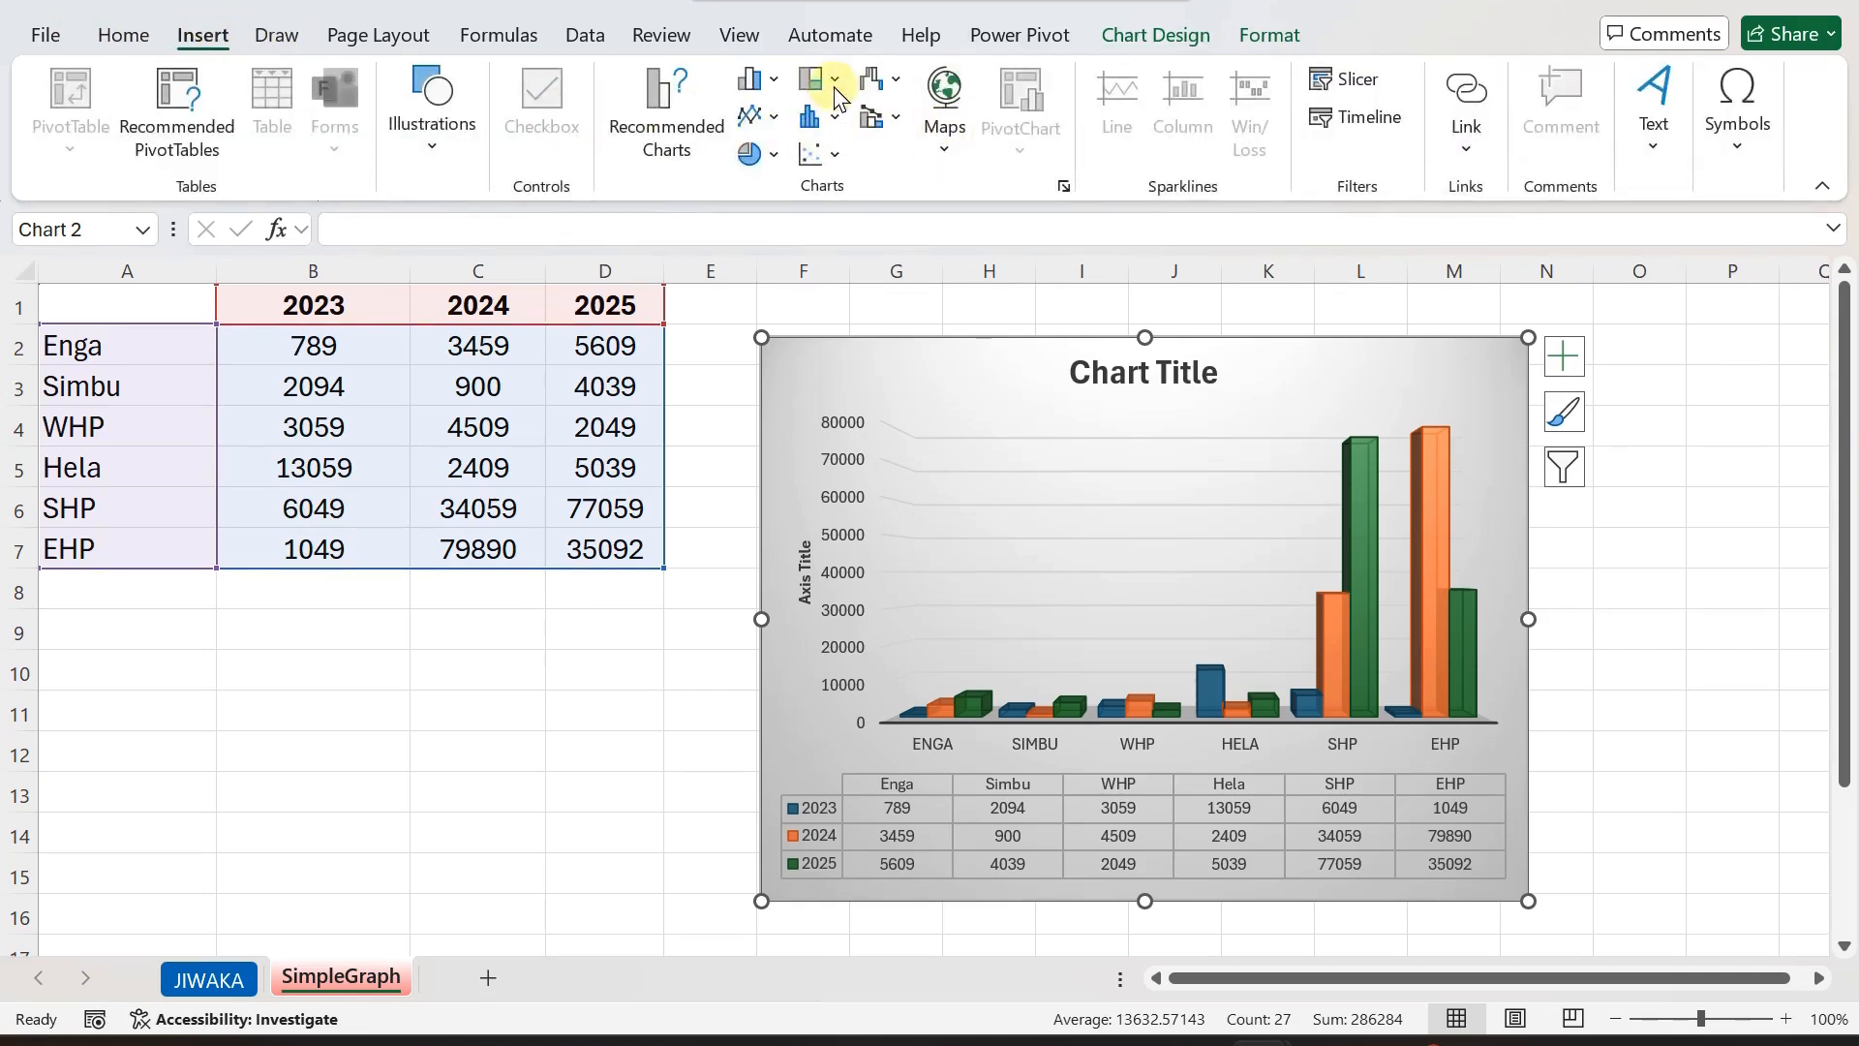
left_click(765, 117)
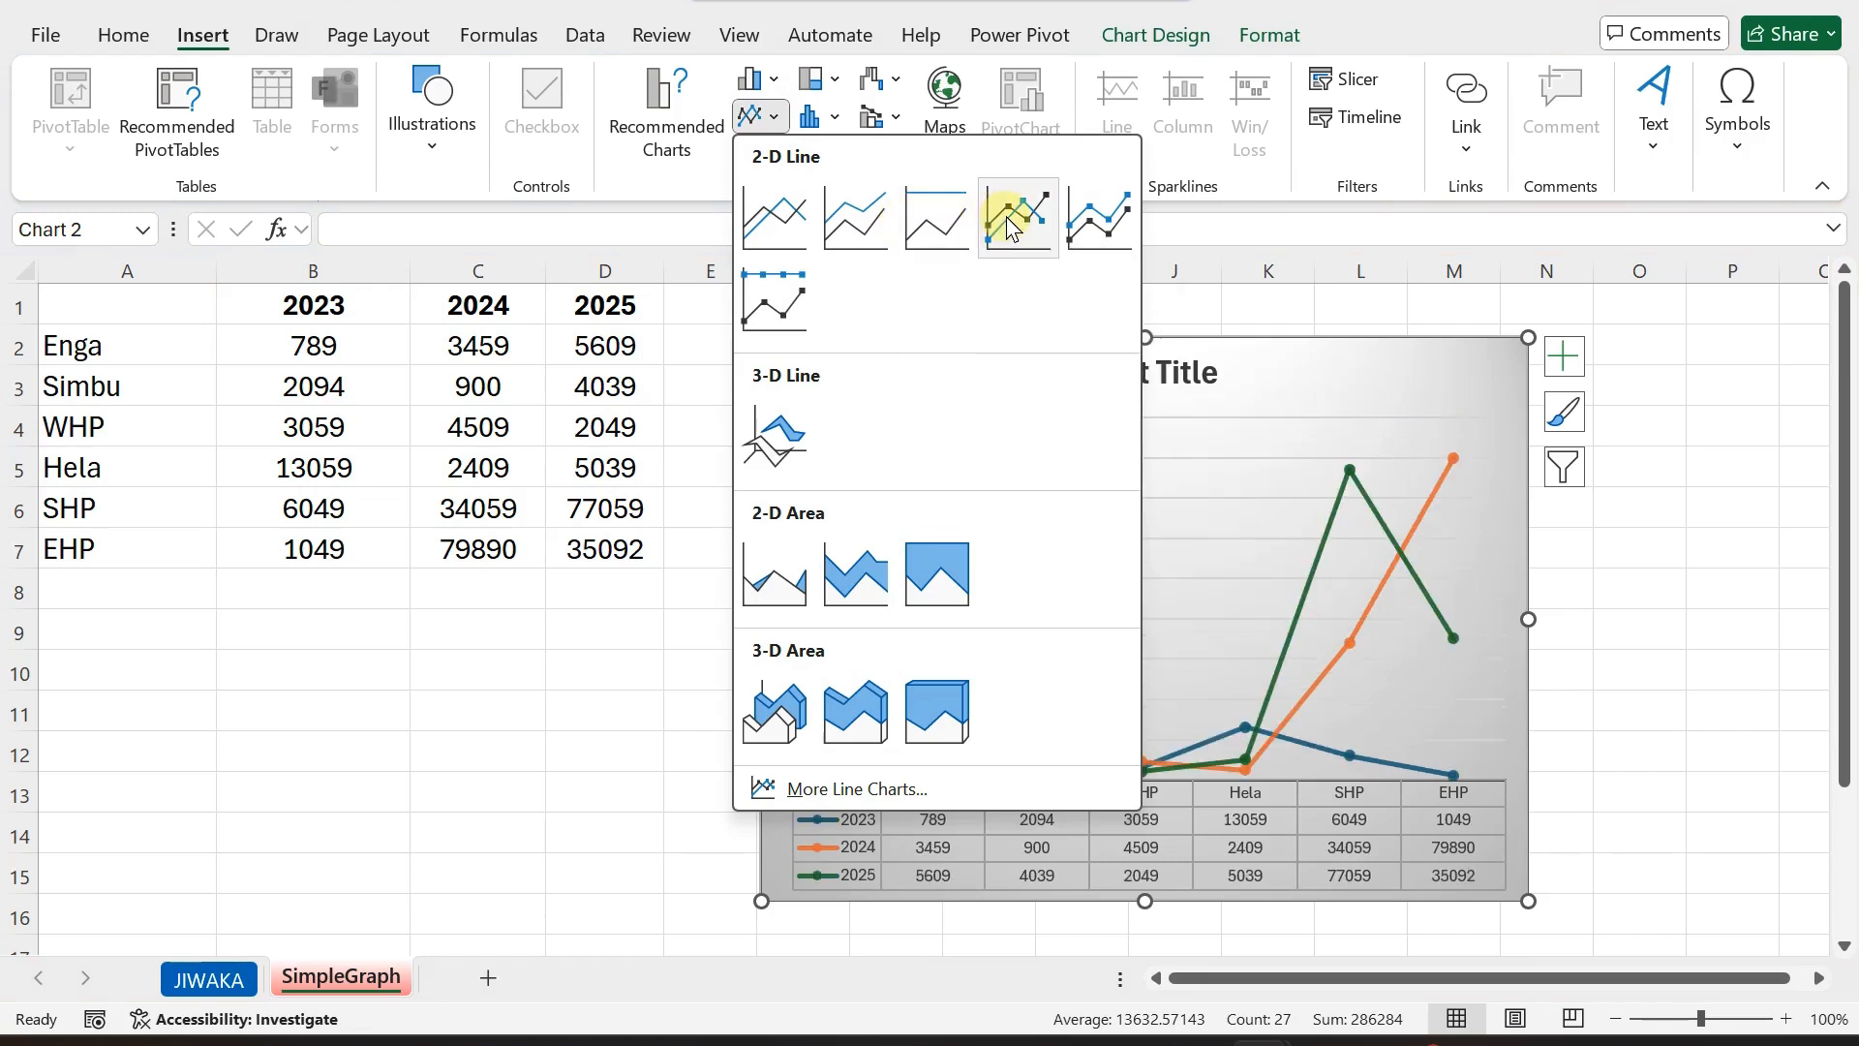
left_click(751, 83)
left_click(747, 80)
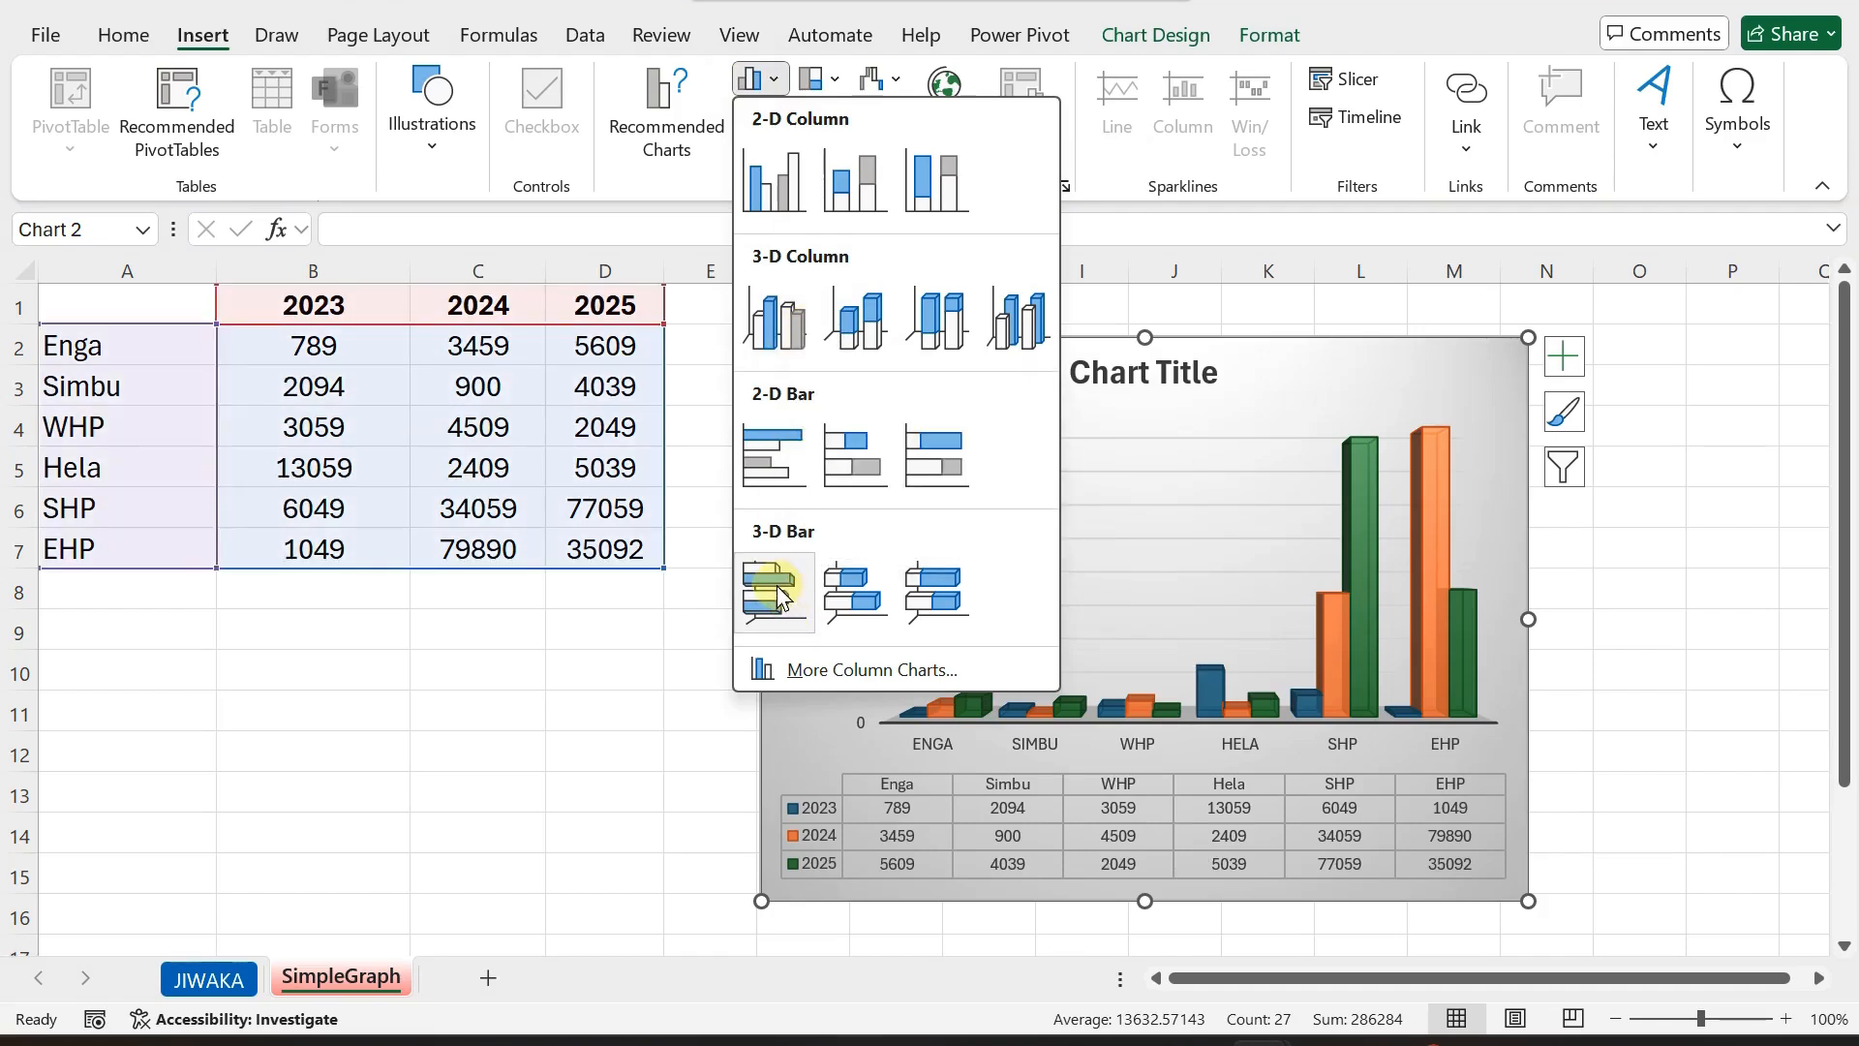
left_click(778, 315)
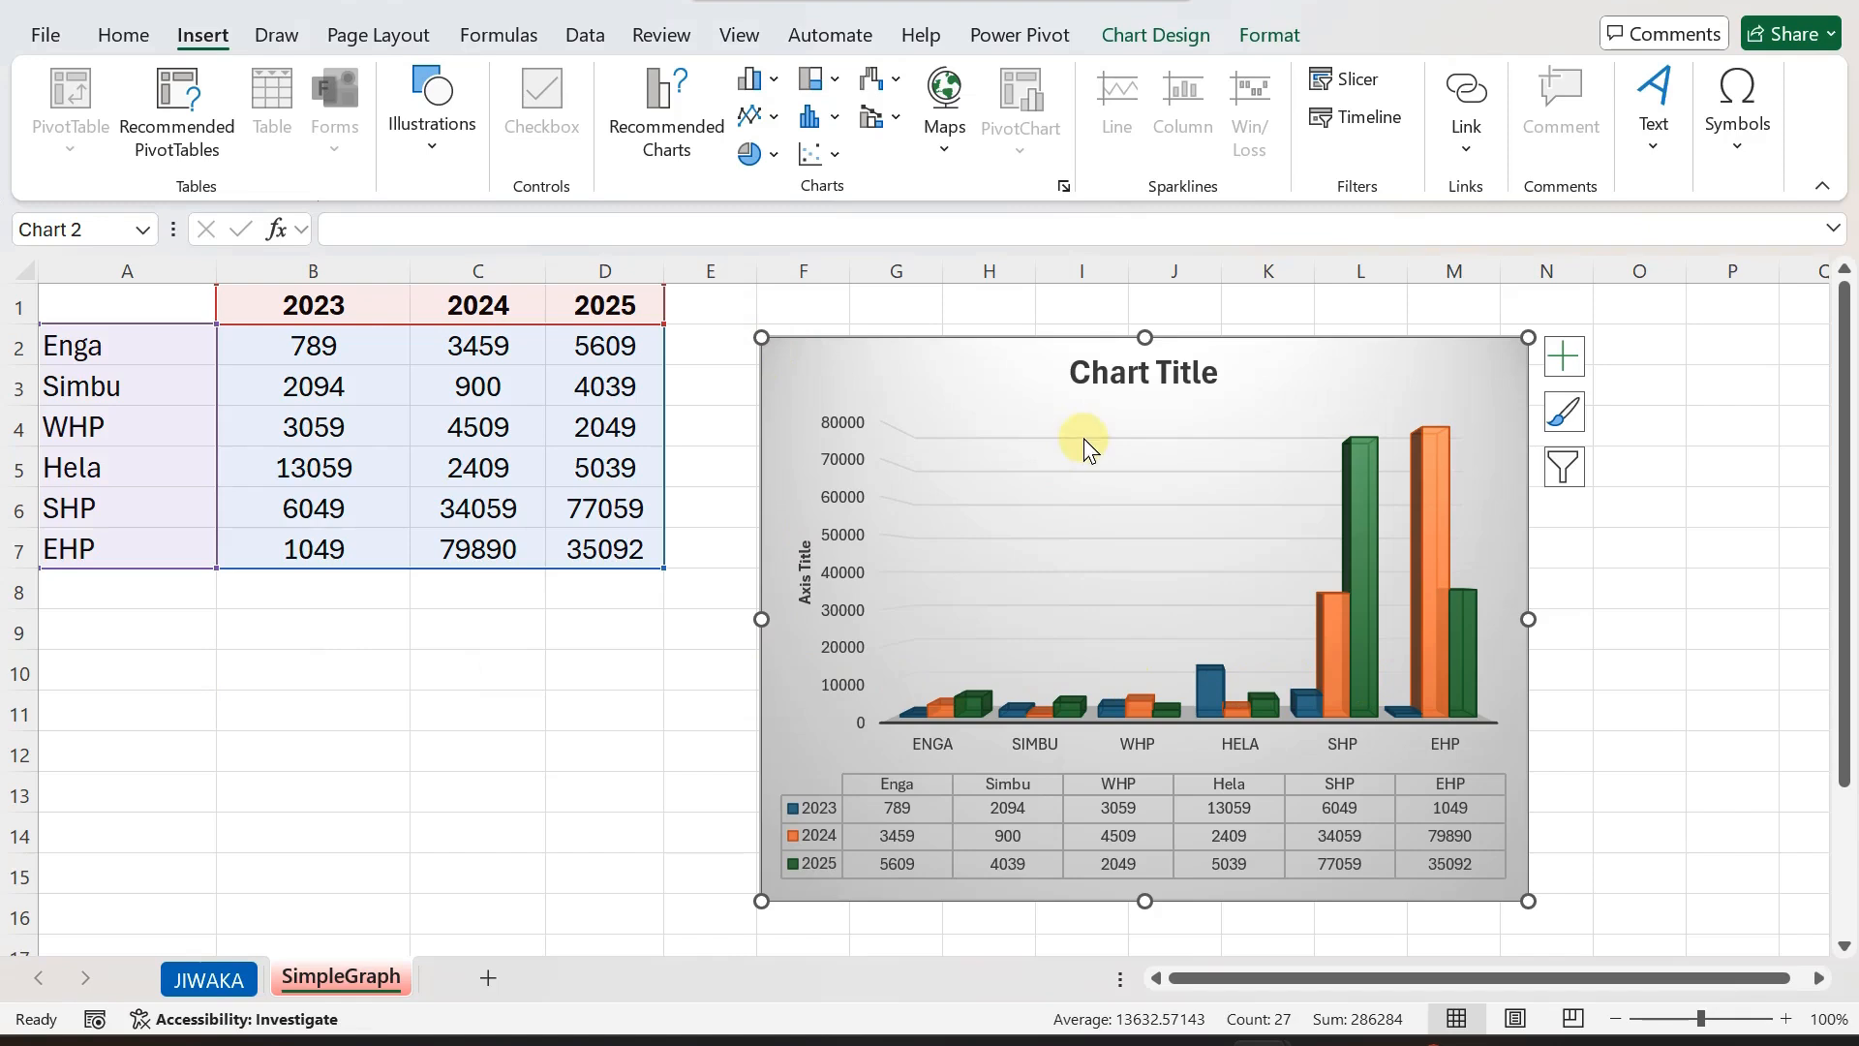
Replace the chart title with "Student Enrollment-Highlands Region" and widen the chart slightly toward the table.
left_click(1109, 378)
double_click(1109, 378)
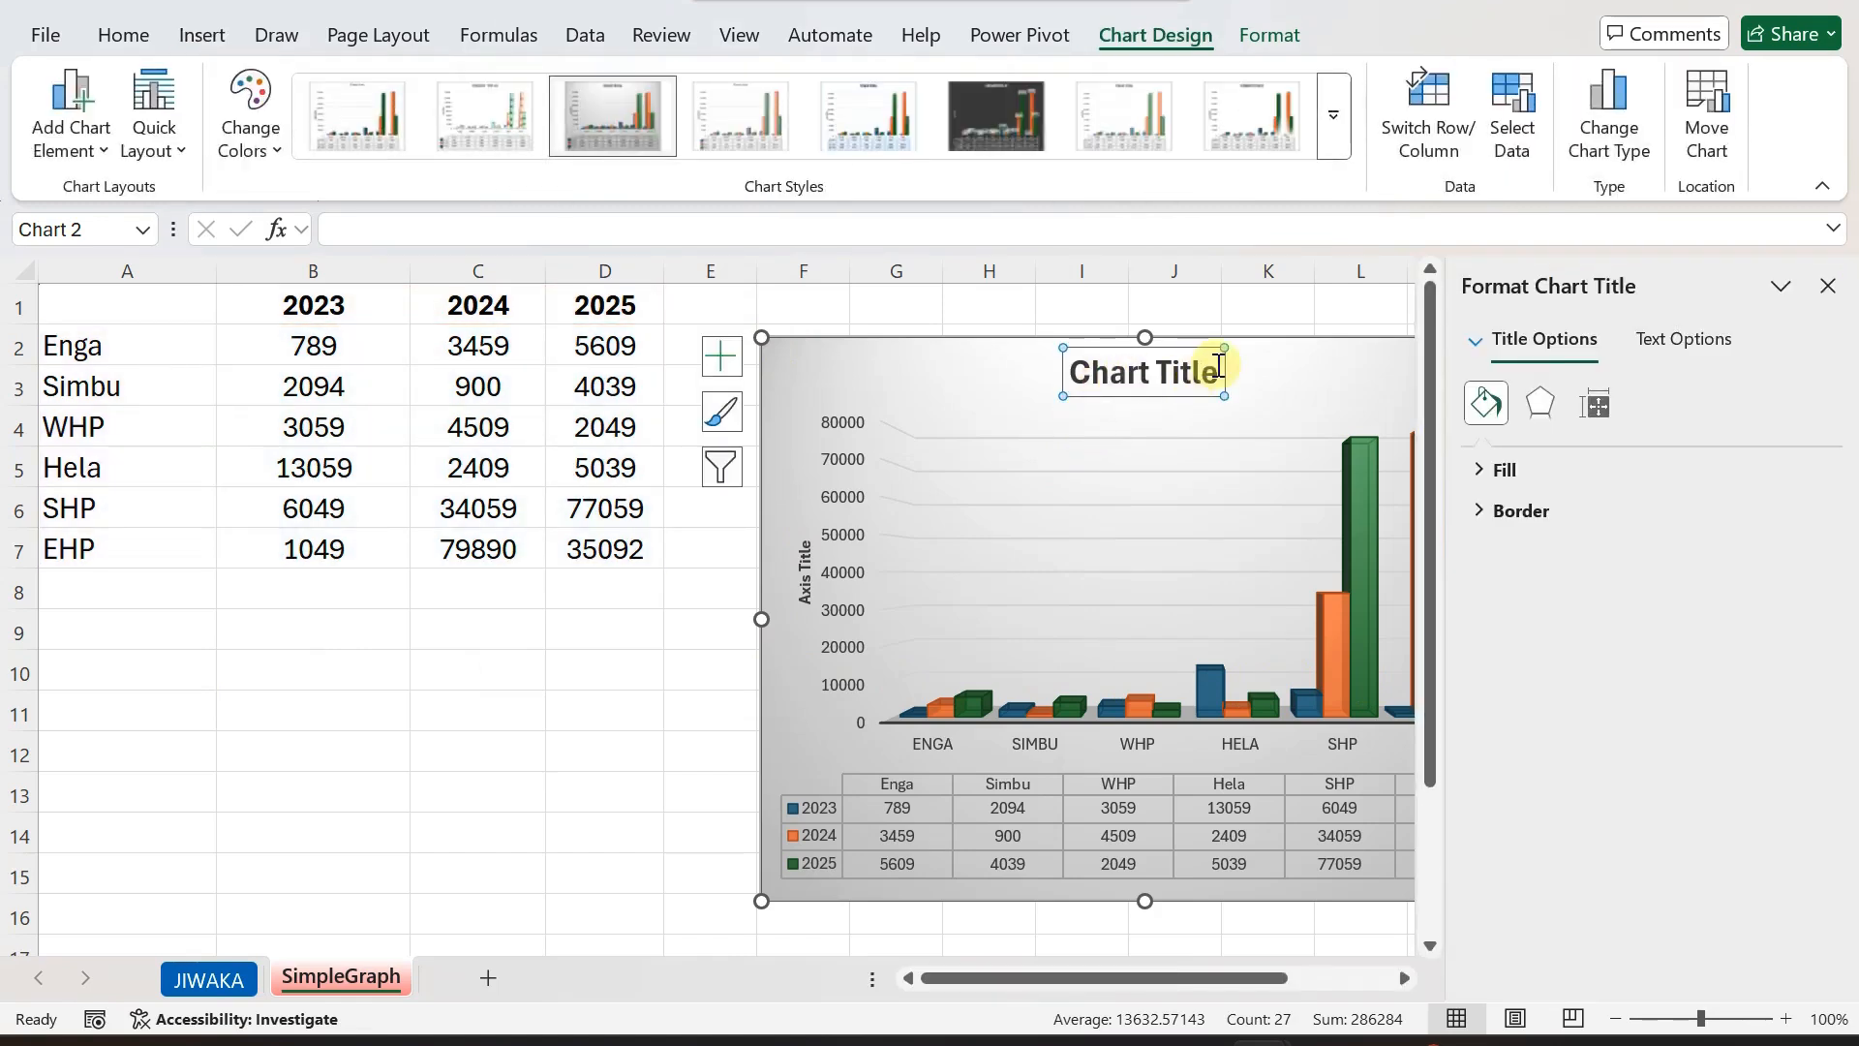
left_click(1218, 368)
key("BackSpace")
key("BackSpace")
key("BackSpace")
key("BackSpace")
key("BackSpace")
key("BackSpace")
key("BackSpace")
key("BackSpace")
key("BackSpace")
key("BackSpace")
key("BackSpace")
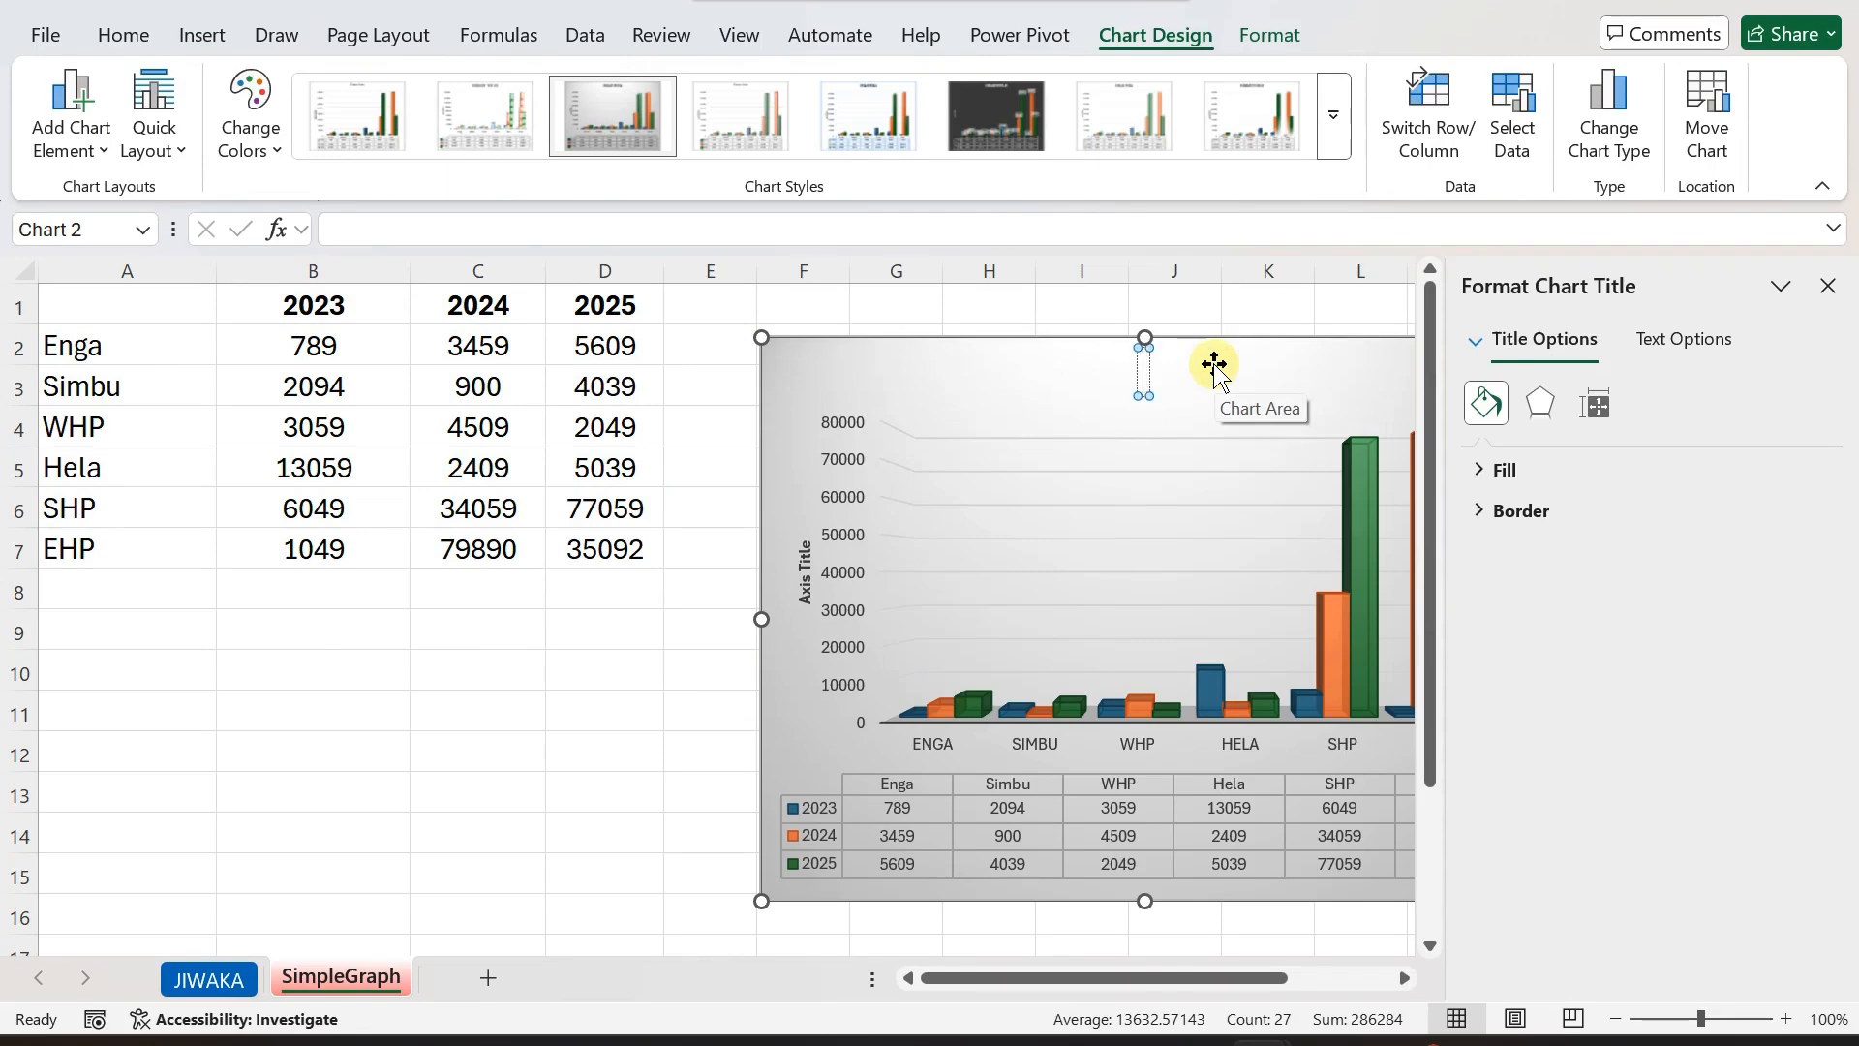
type("End")
key("BackSpace")
key("BackSpace")
key("BackSpace")
type("Student Enrollment")
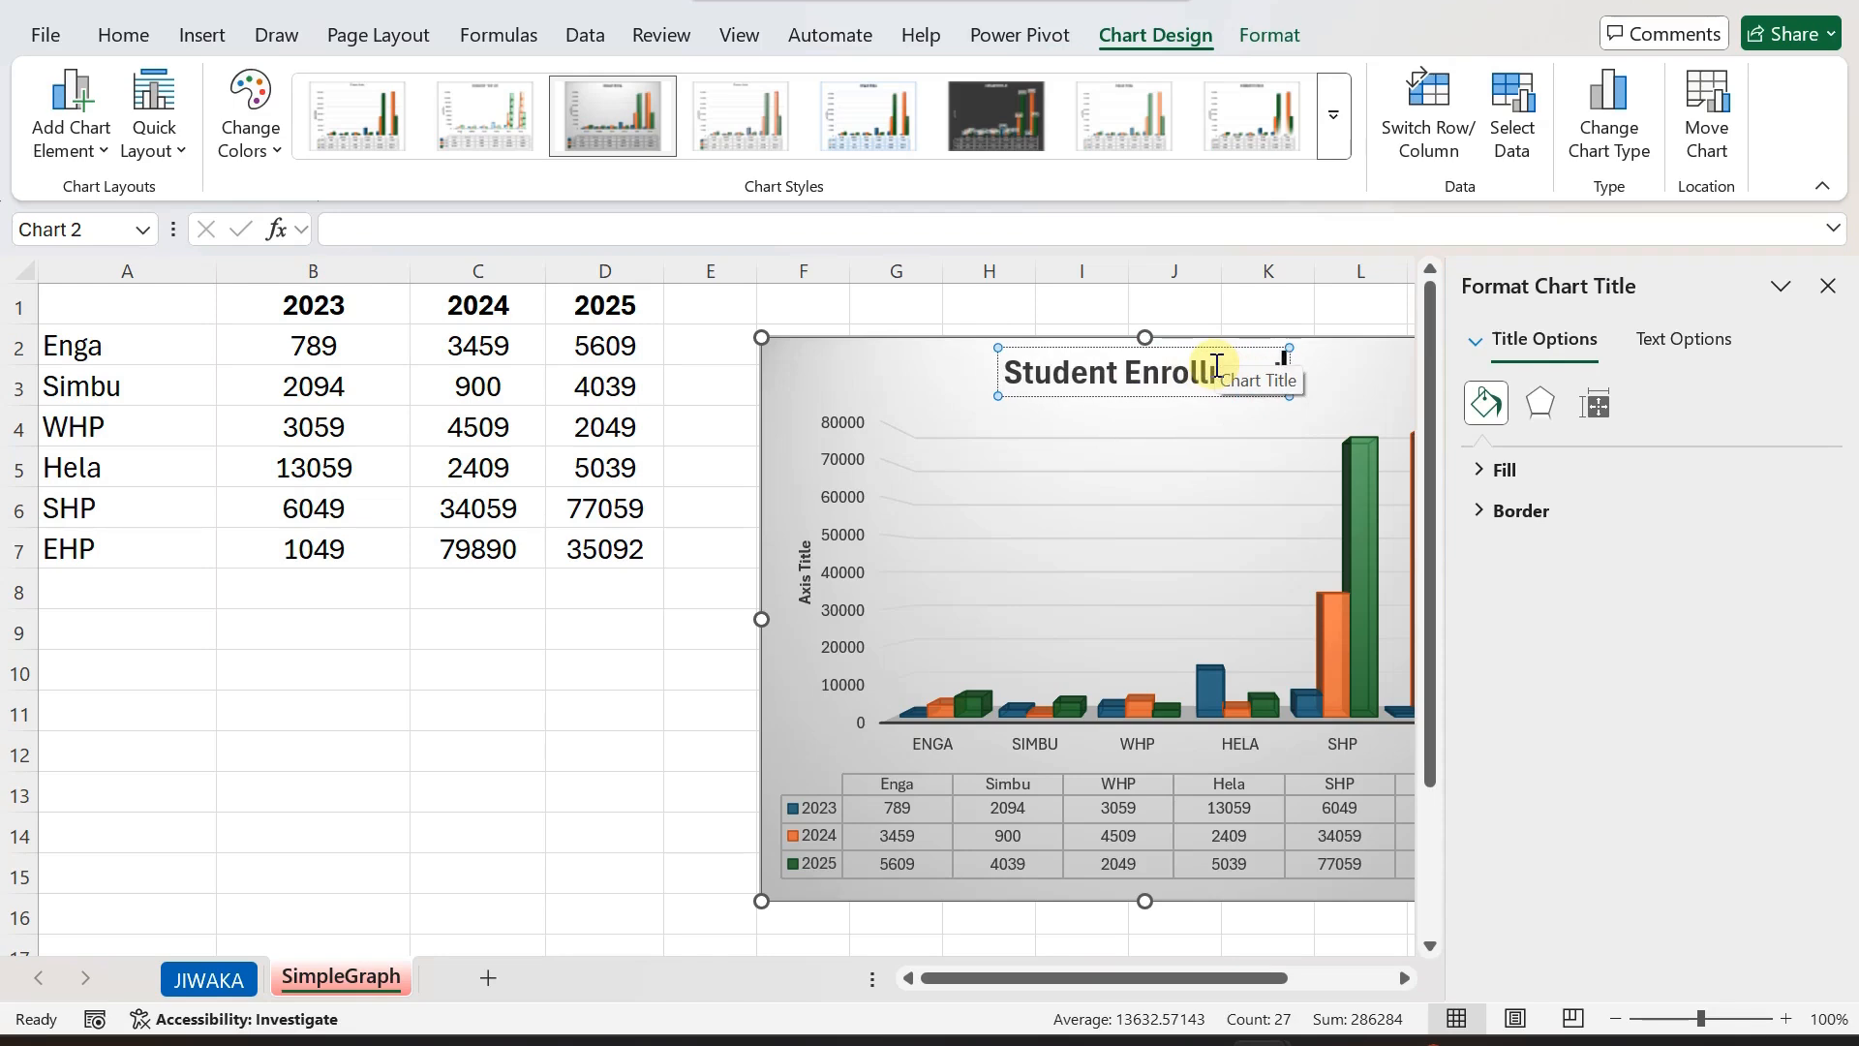
type("-high")
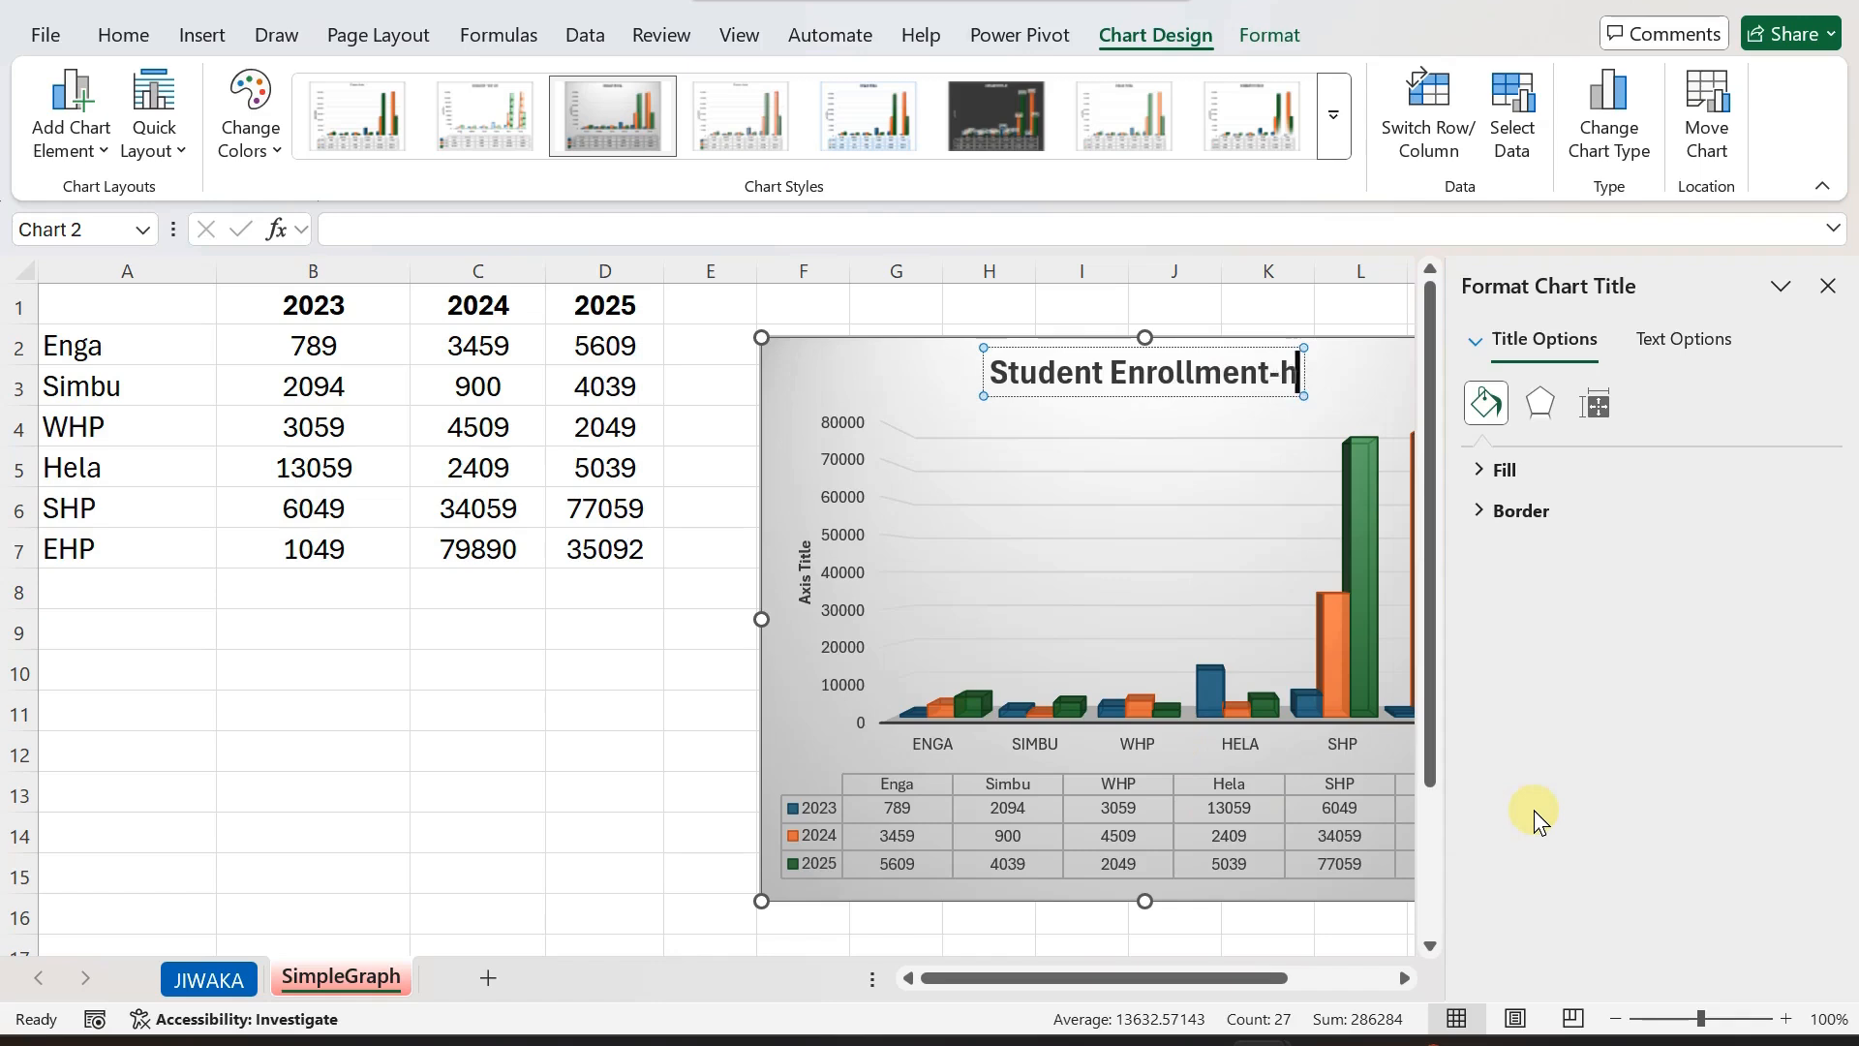
key("BackSpace")
key("BackSpace")
key("BackSpace")
key("BackSpace")
type("Hi")
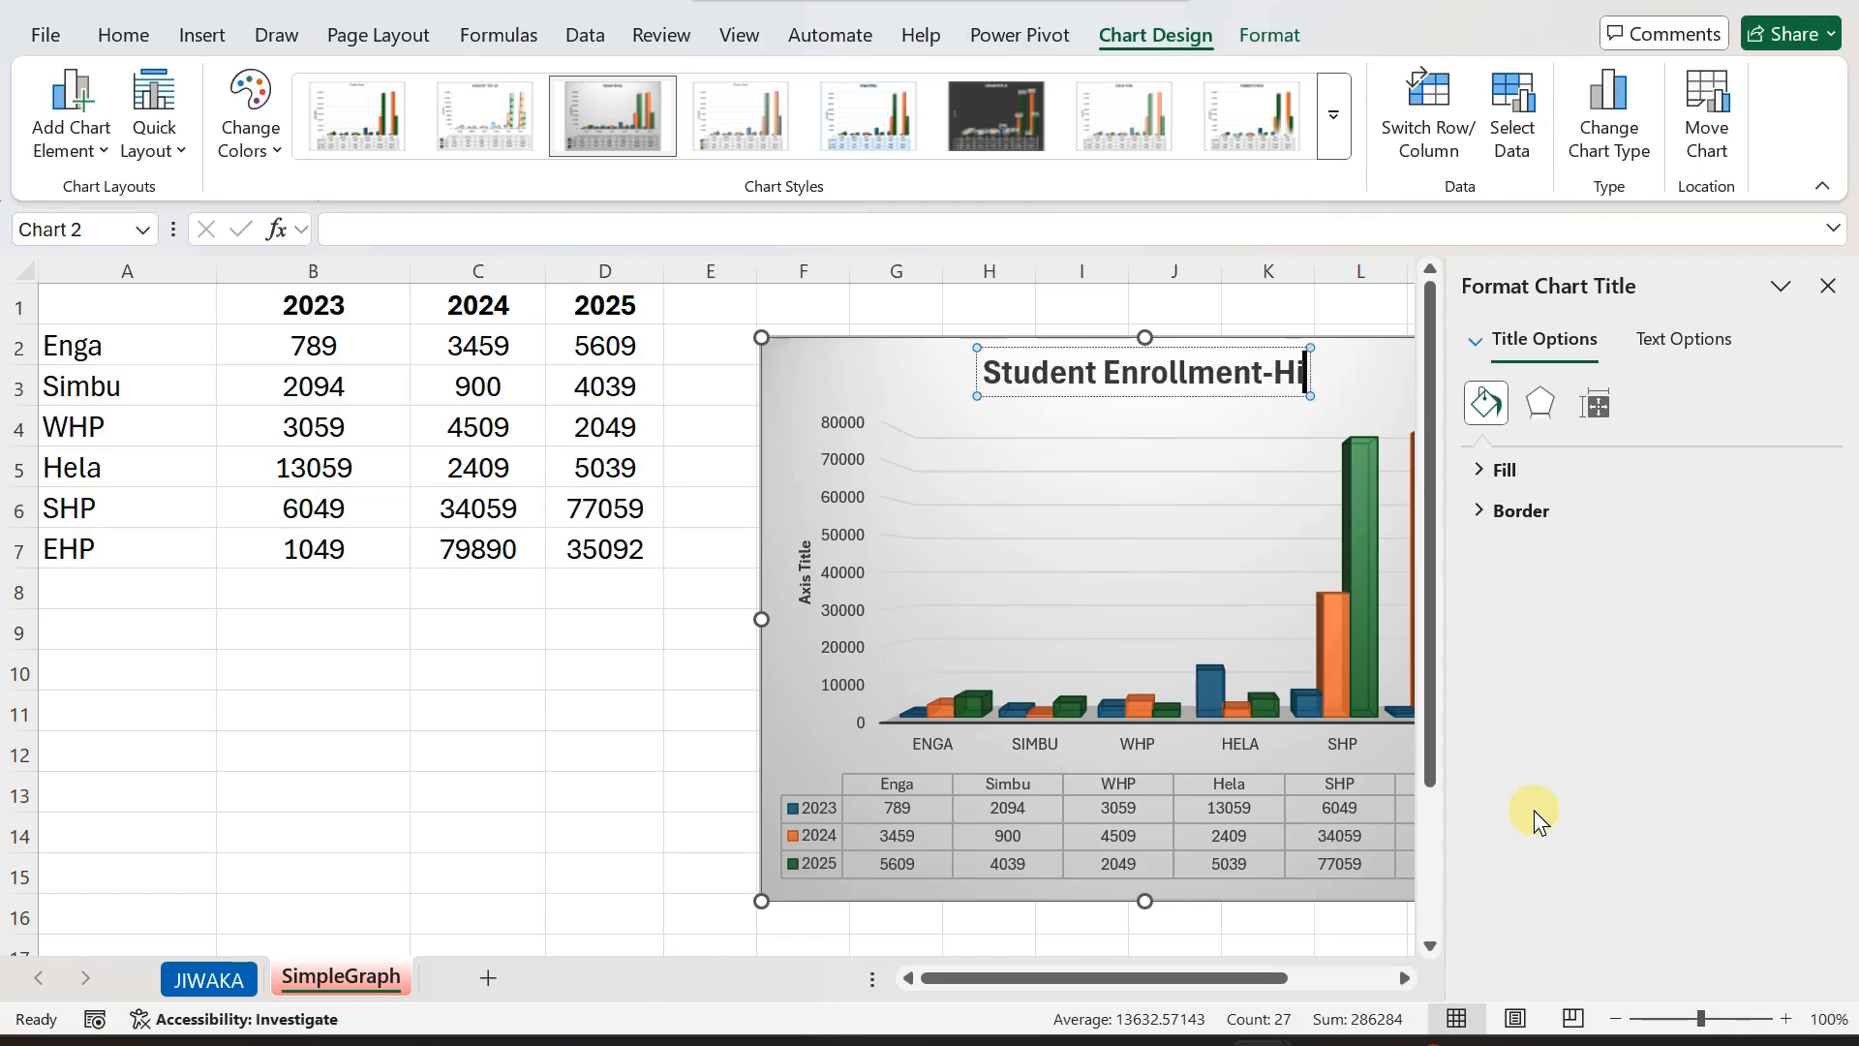
type("ghlands Region")
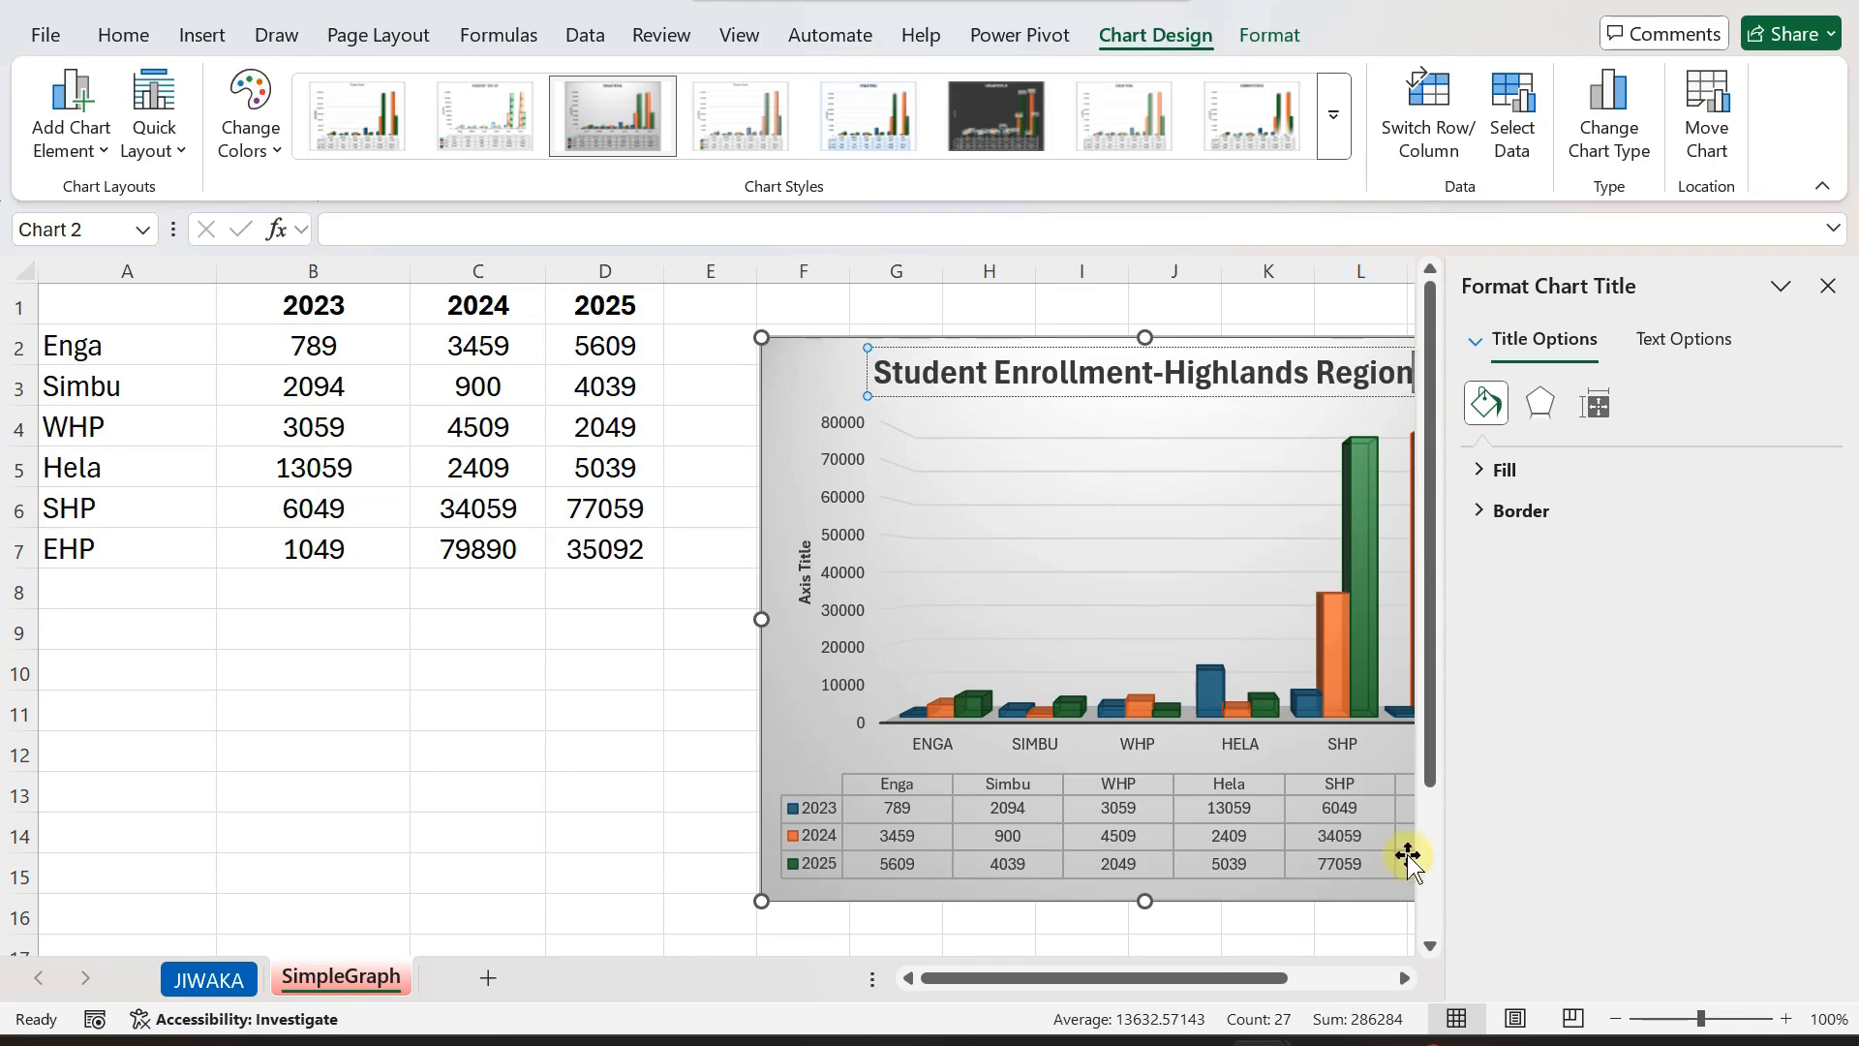
left_click(1830, 284)
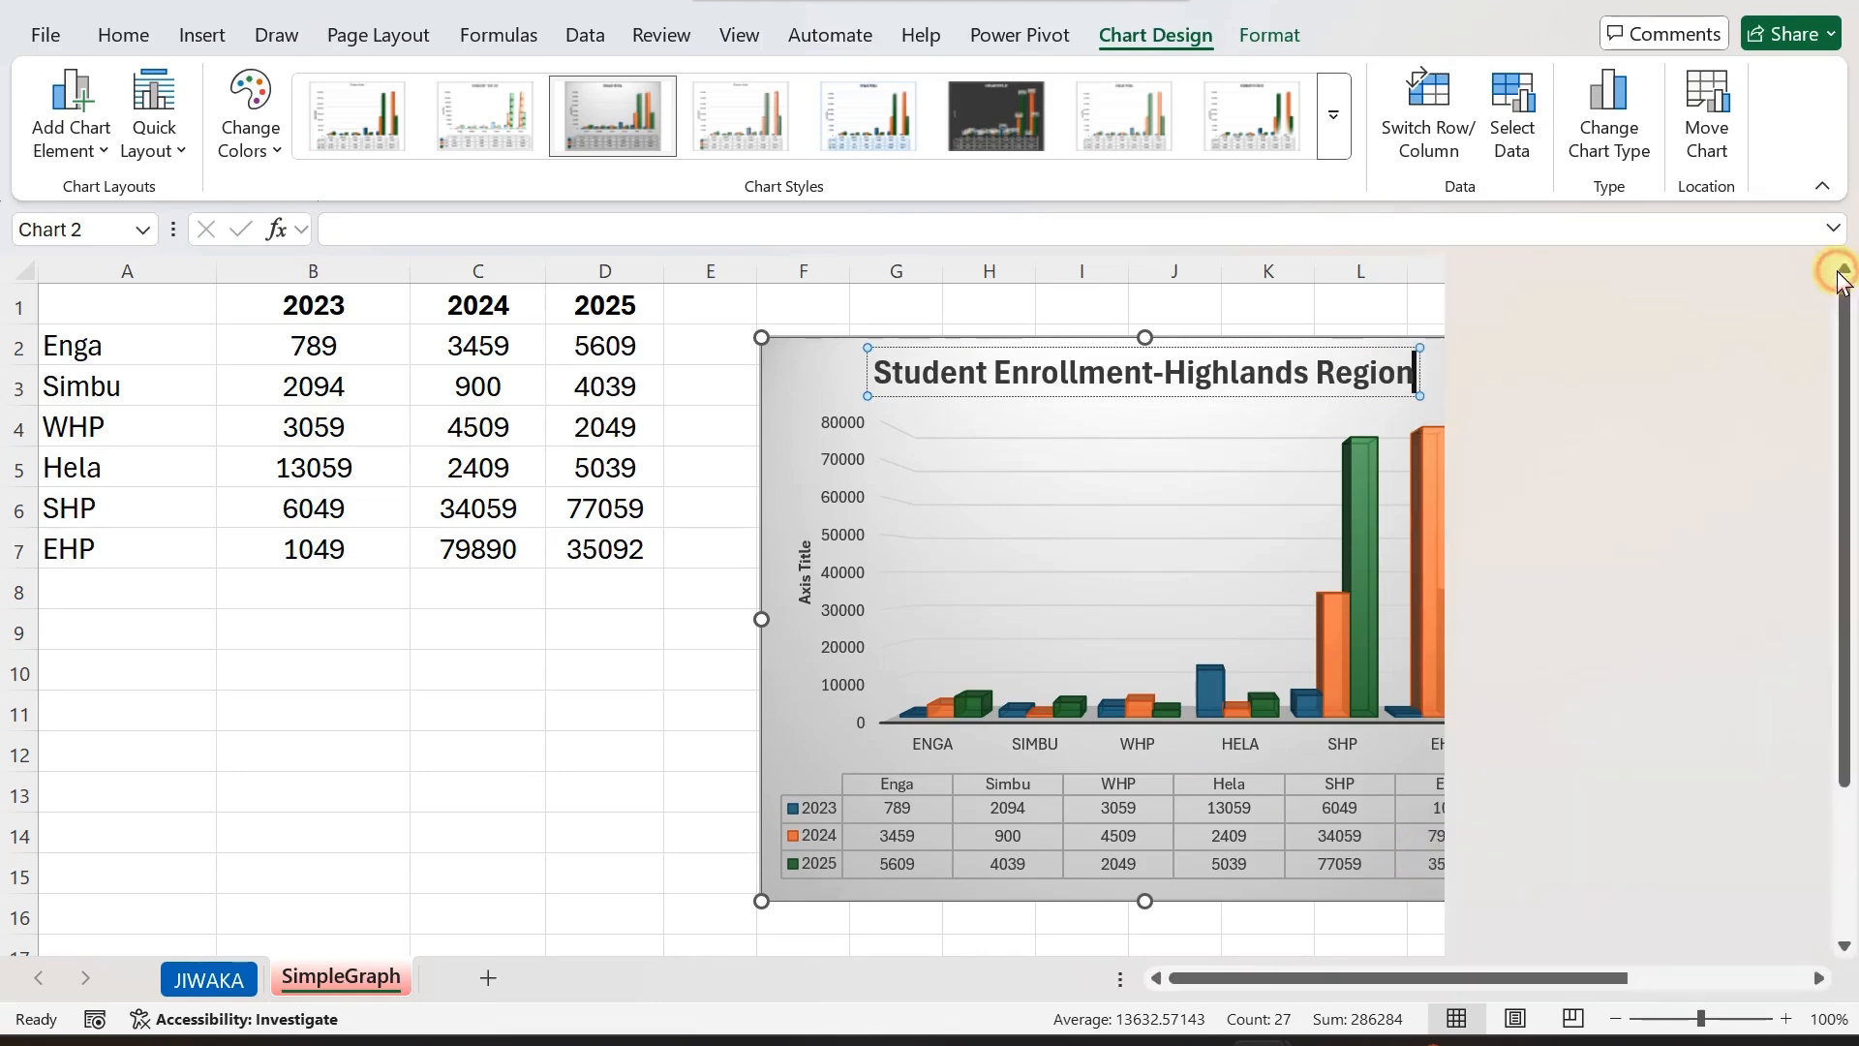
left_click_drag(751, 618, 709, 617)
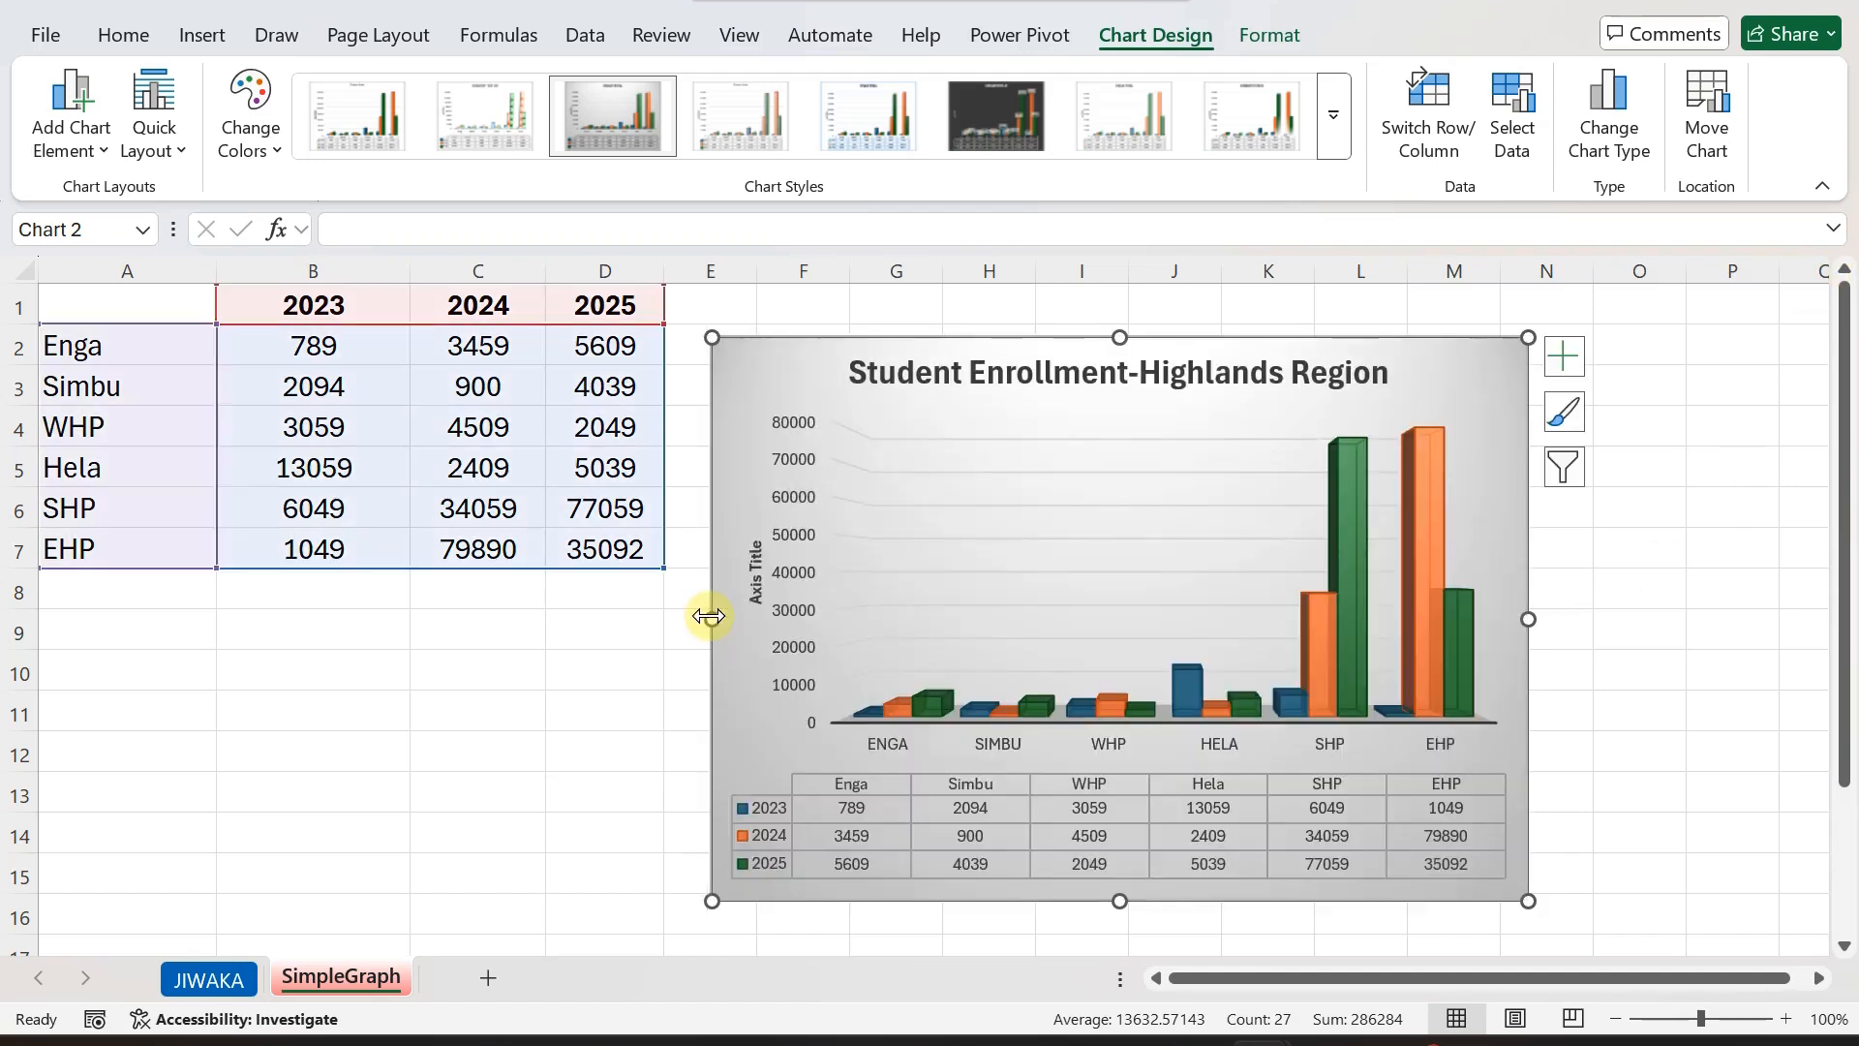
Set the chart's vertical axis numbers to 11 pt bold.
left_click(786, 426)
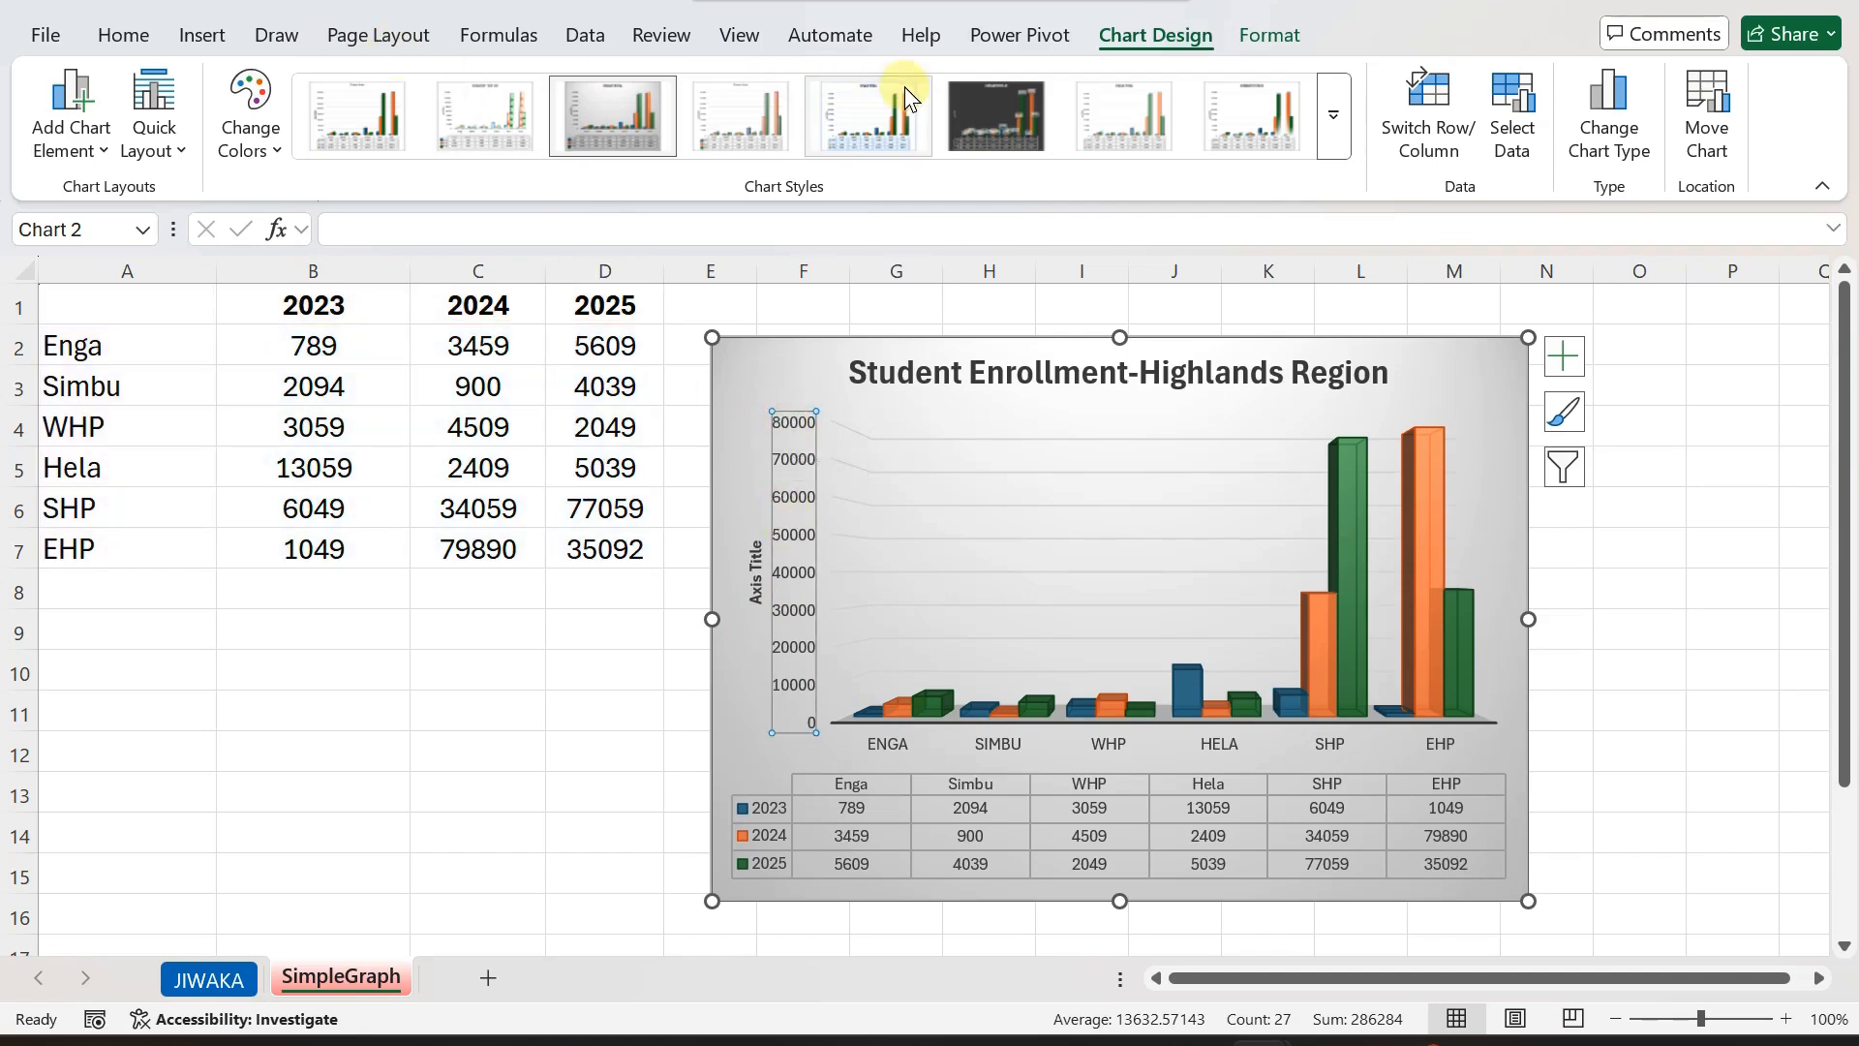
left_click(1269, 36)
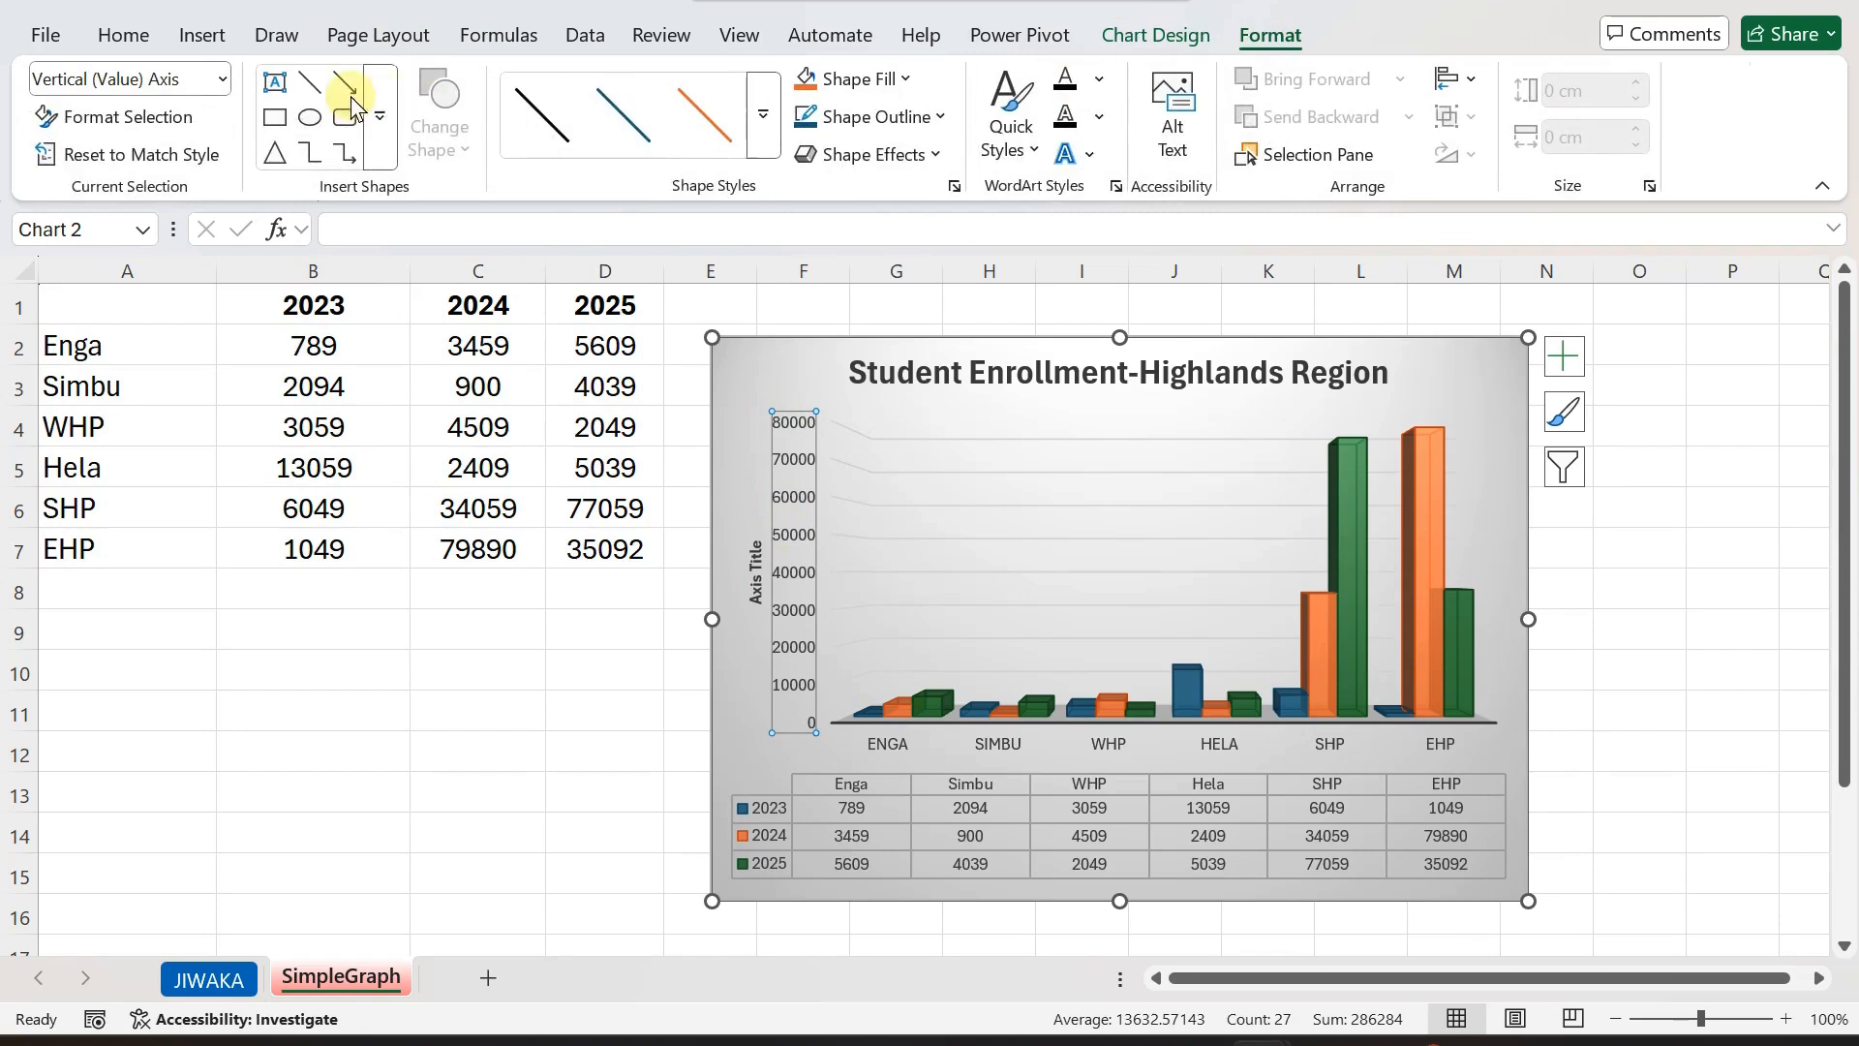
left_click(121, 36)
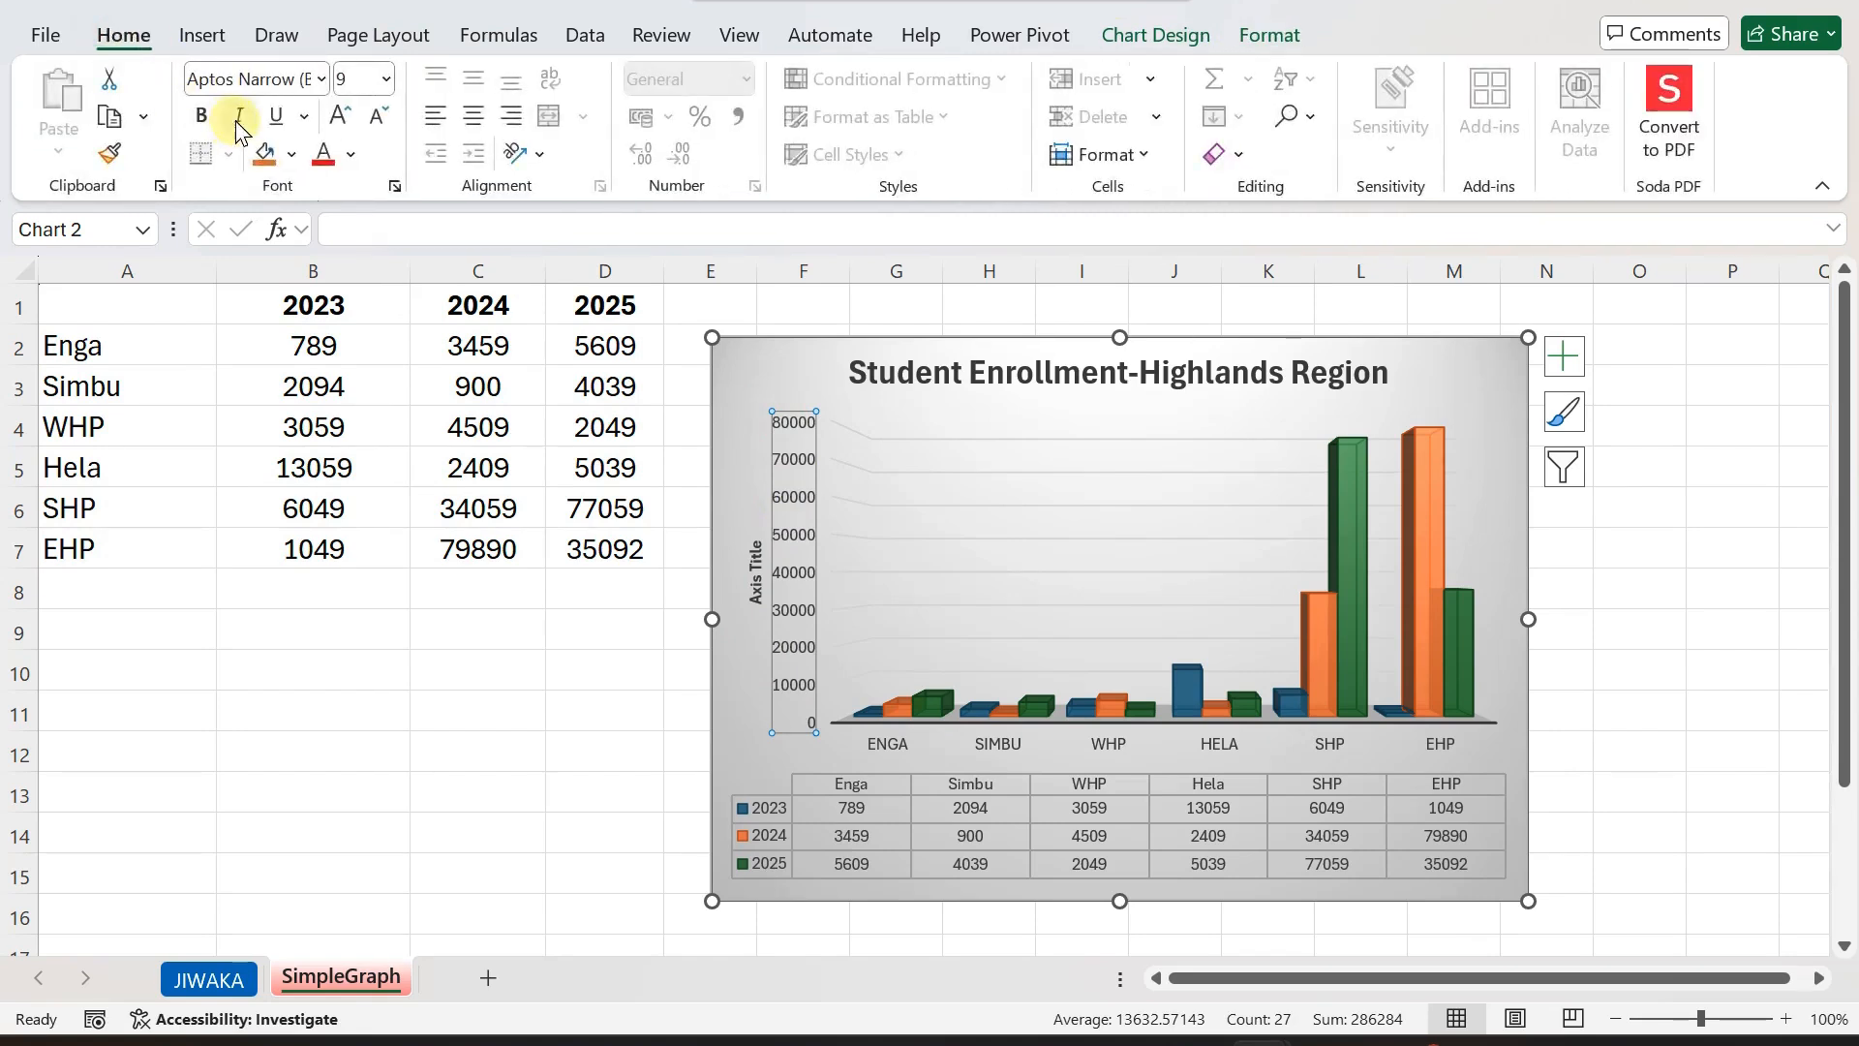
left_click(387, 79)
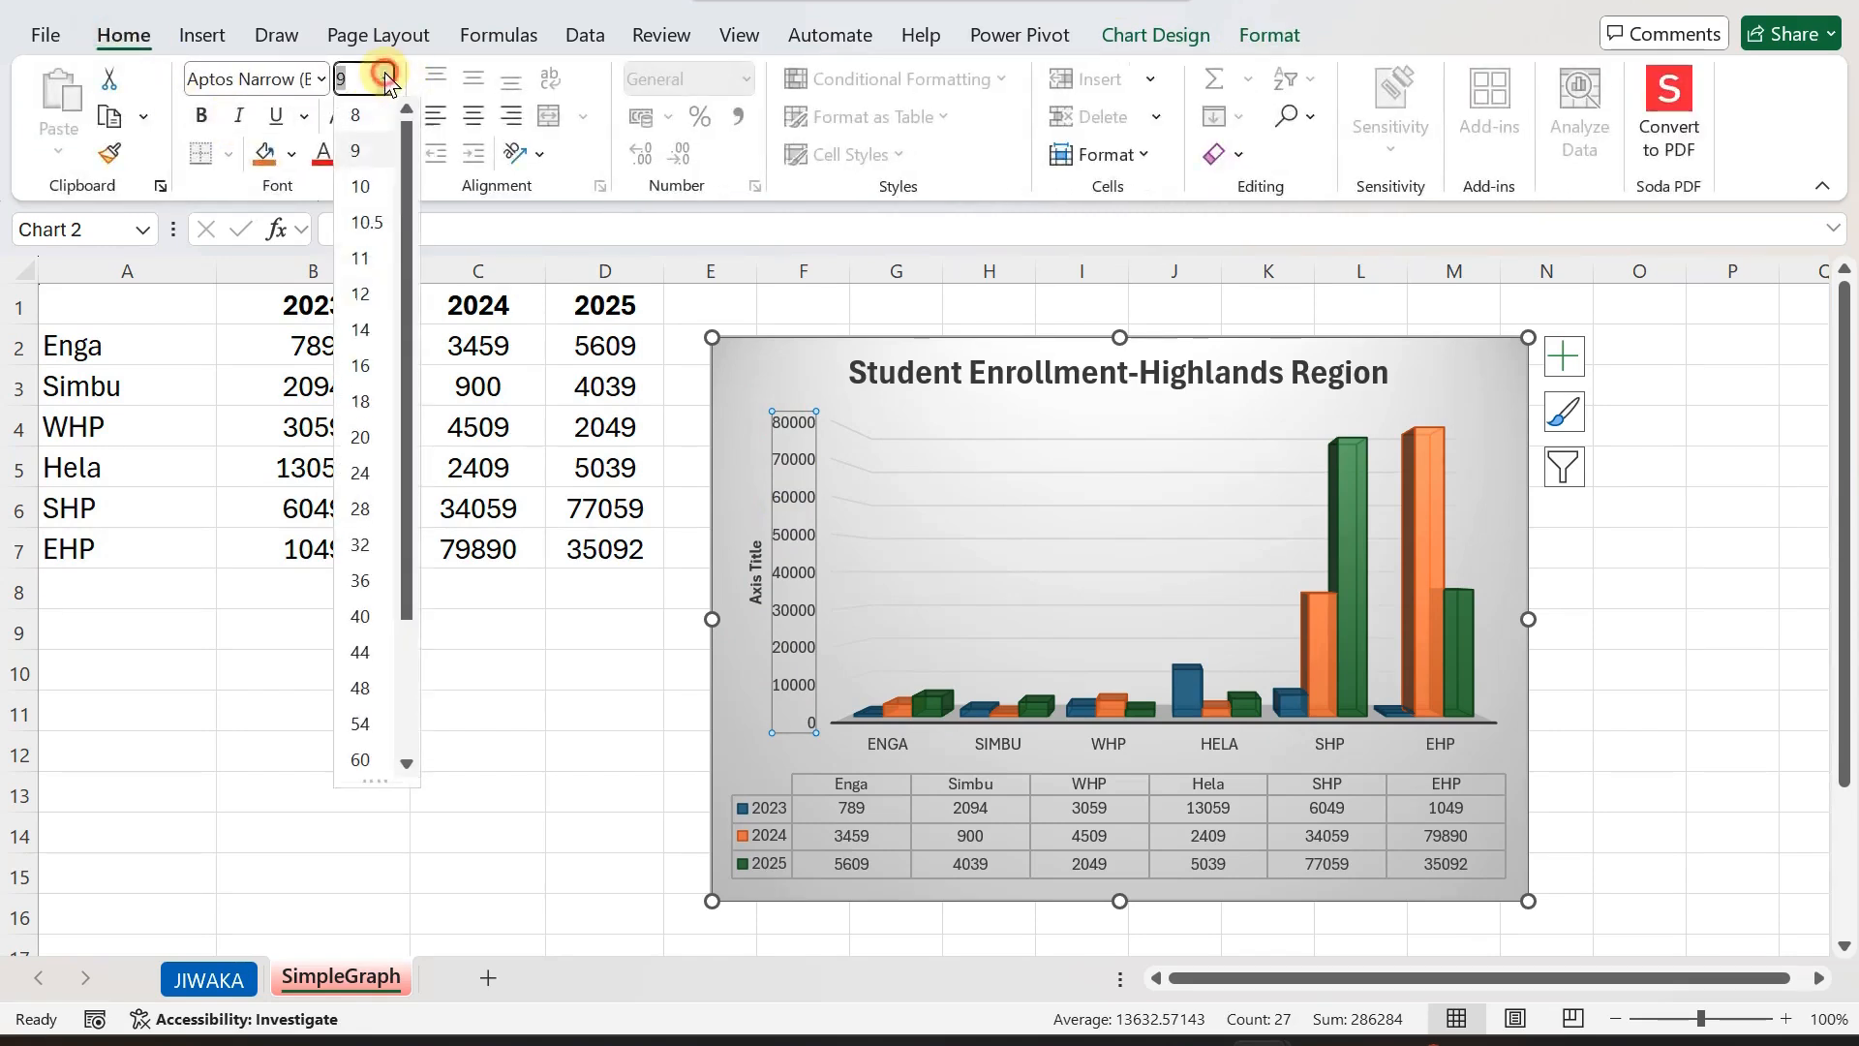
left_click(360, 263)
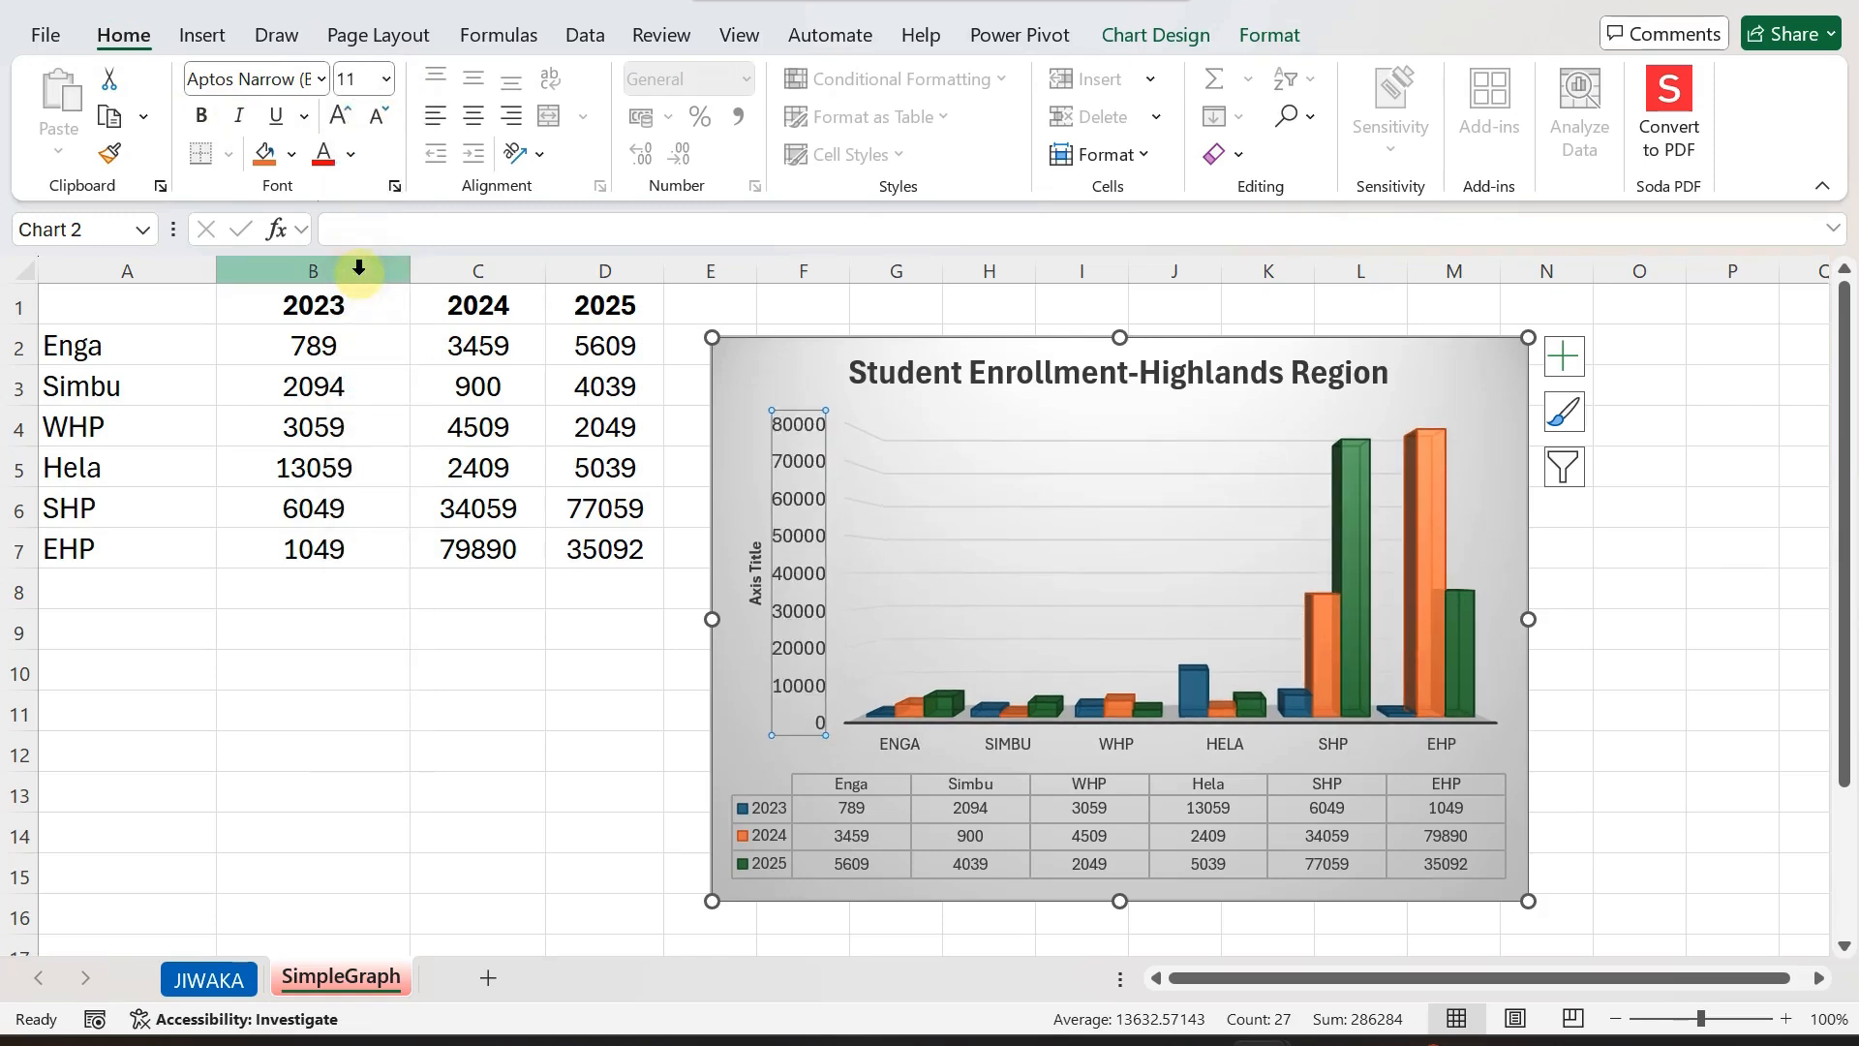
left_click(201, 117)
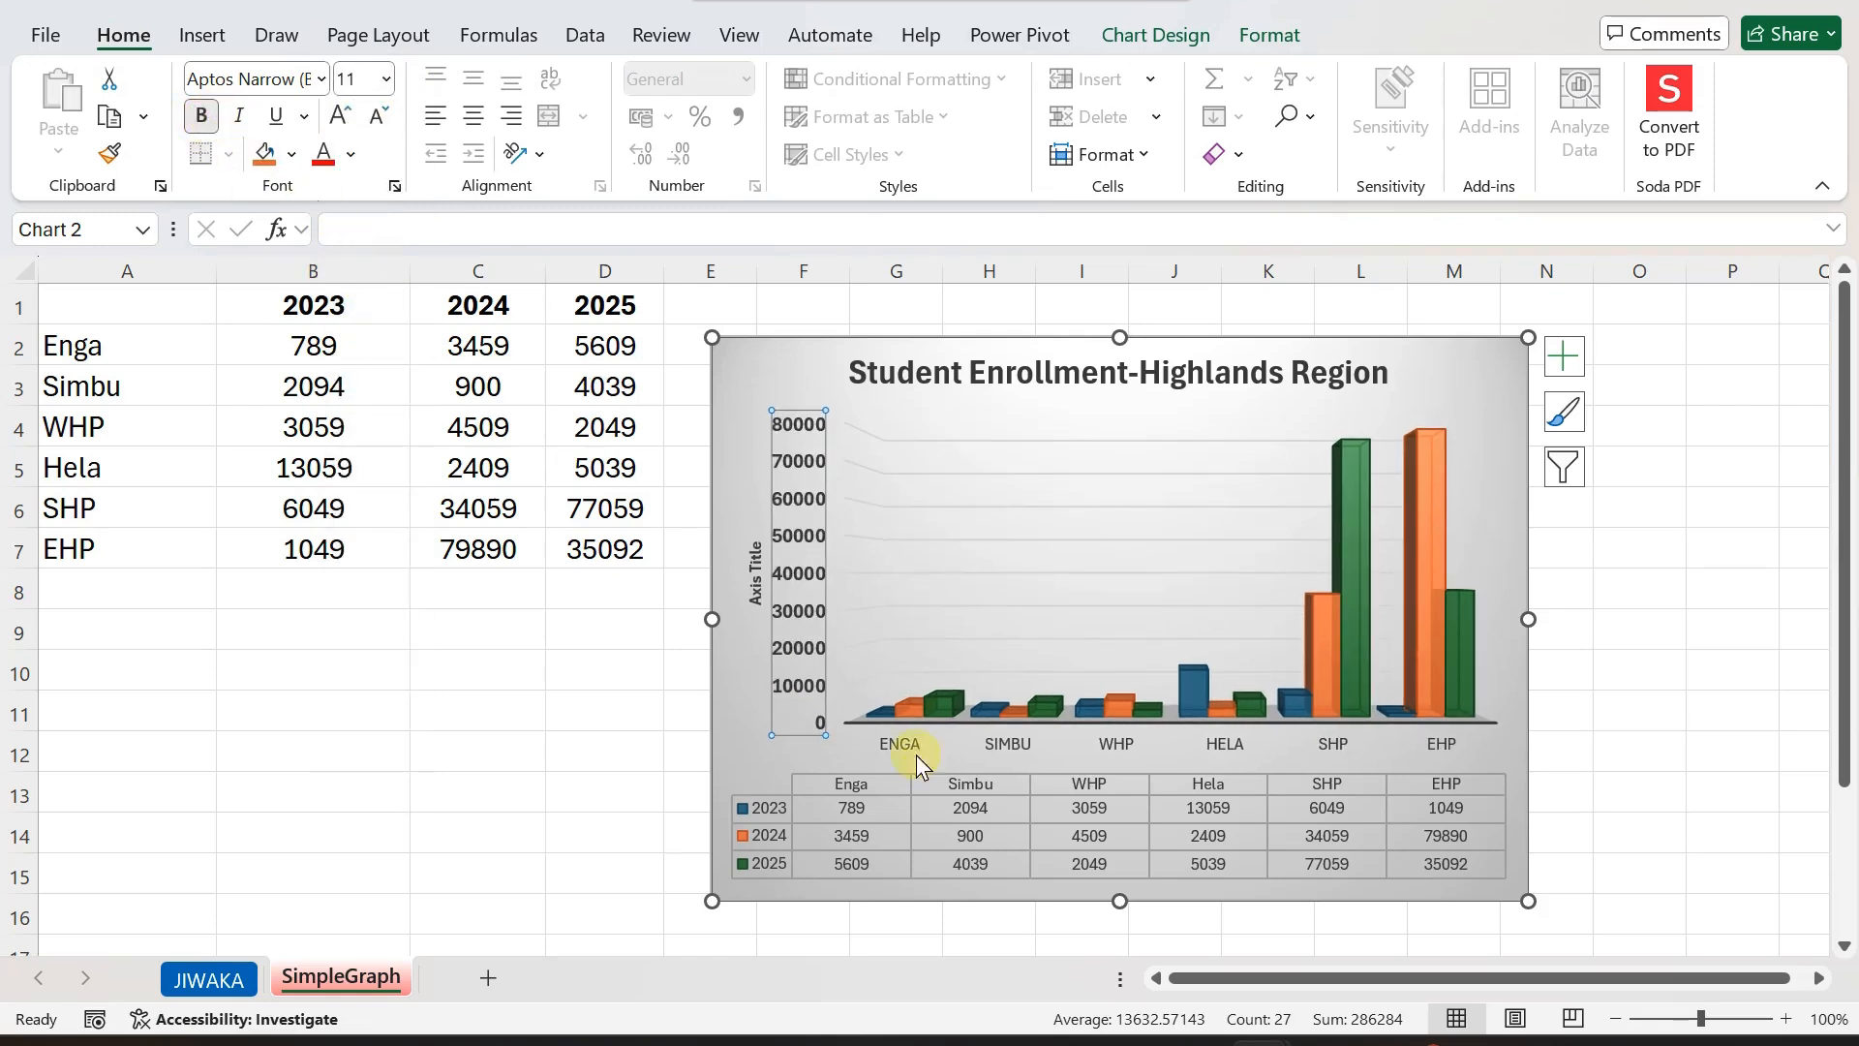
Replace the vertical axis title with "NO OF STUENTS ENROLLED".
left_click(757, 586)
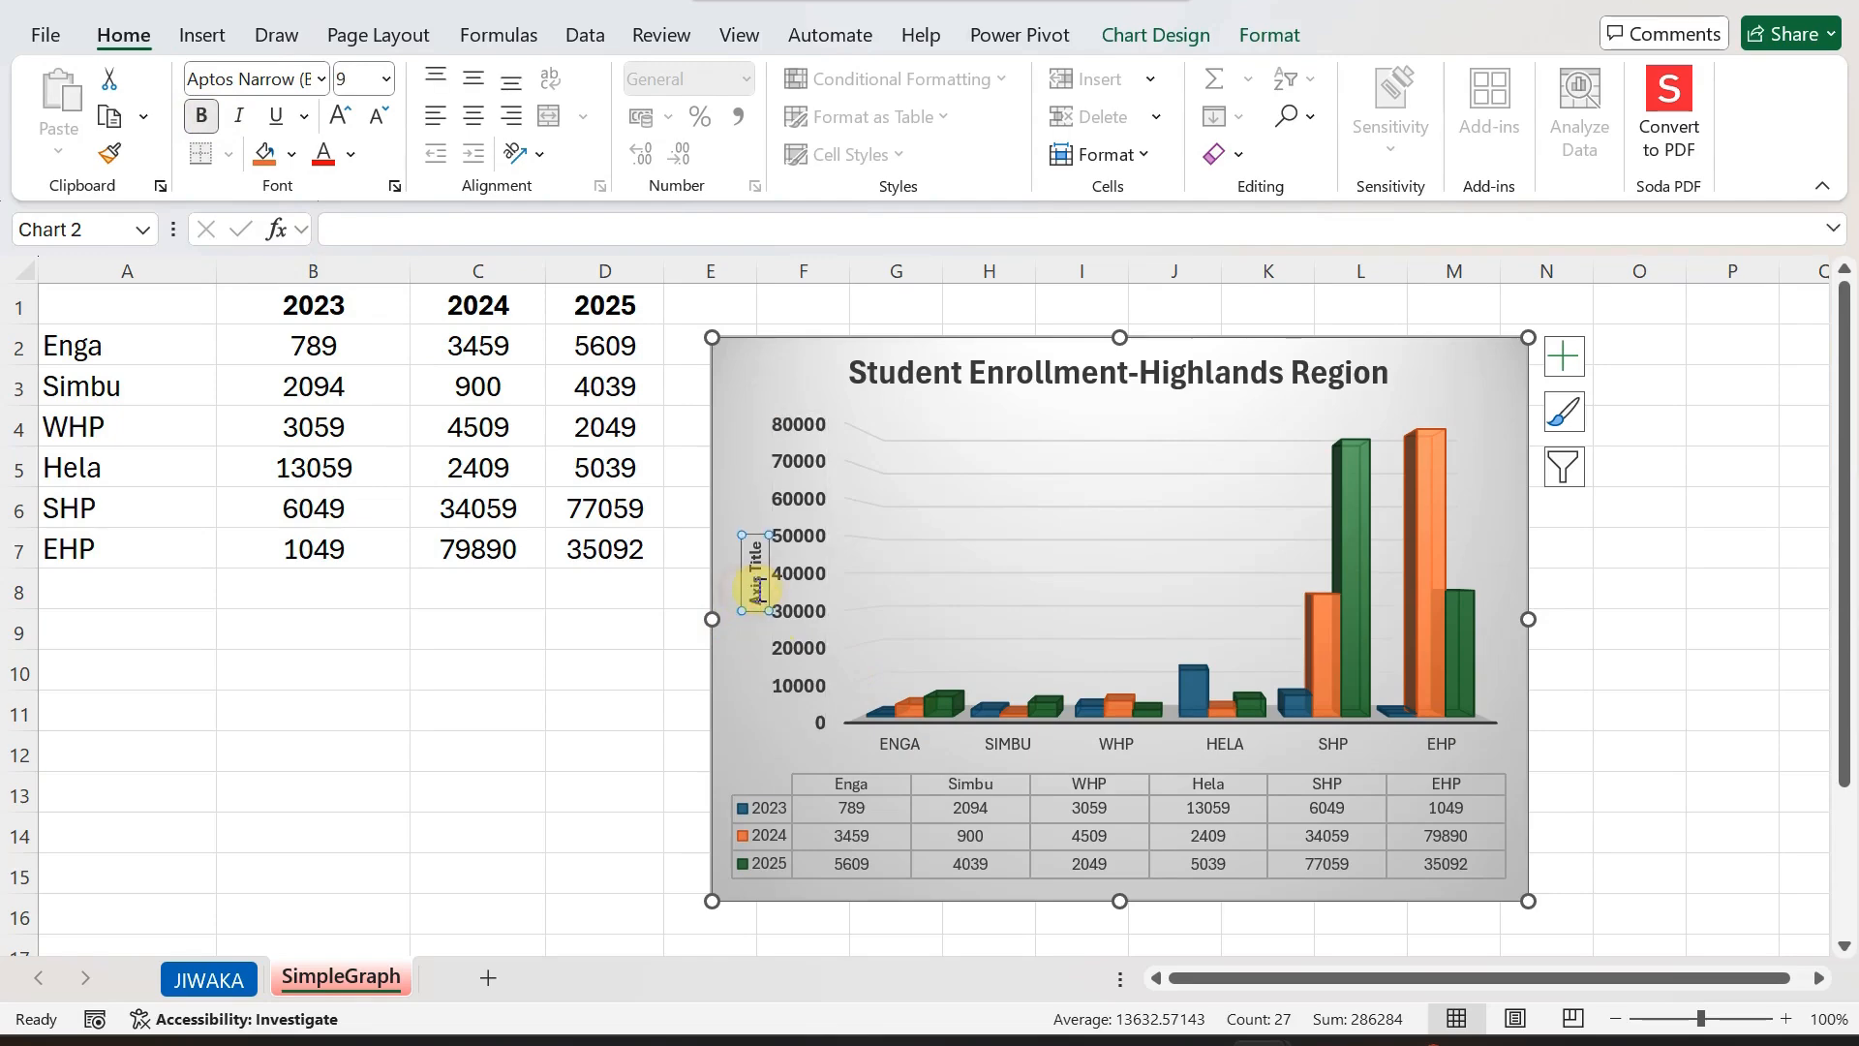
left_click(762, 590)
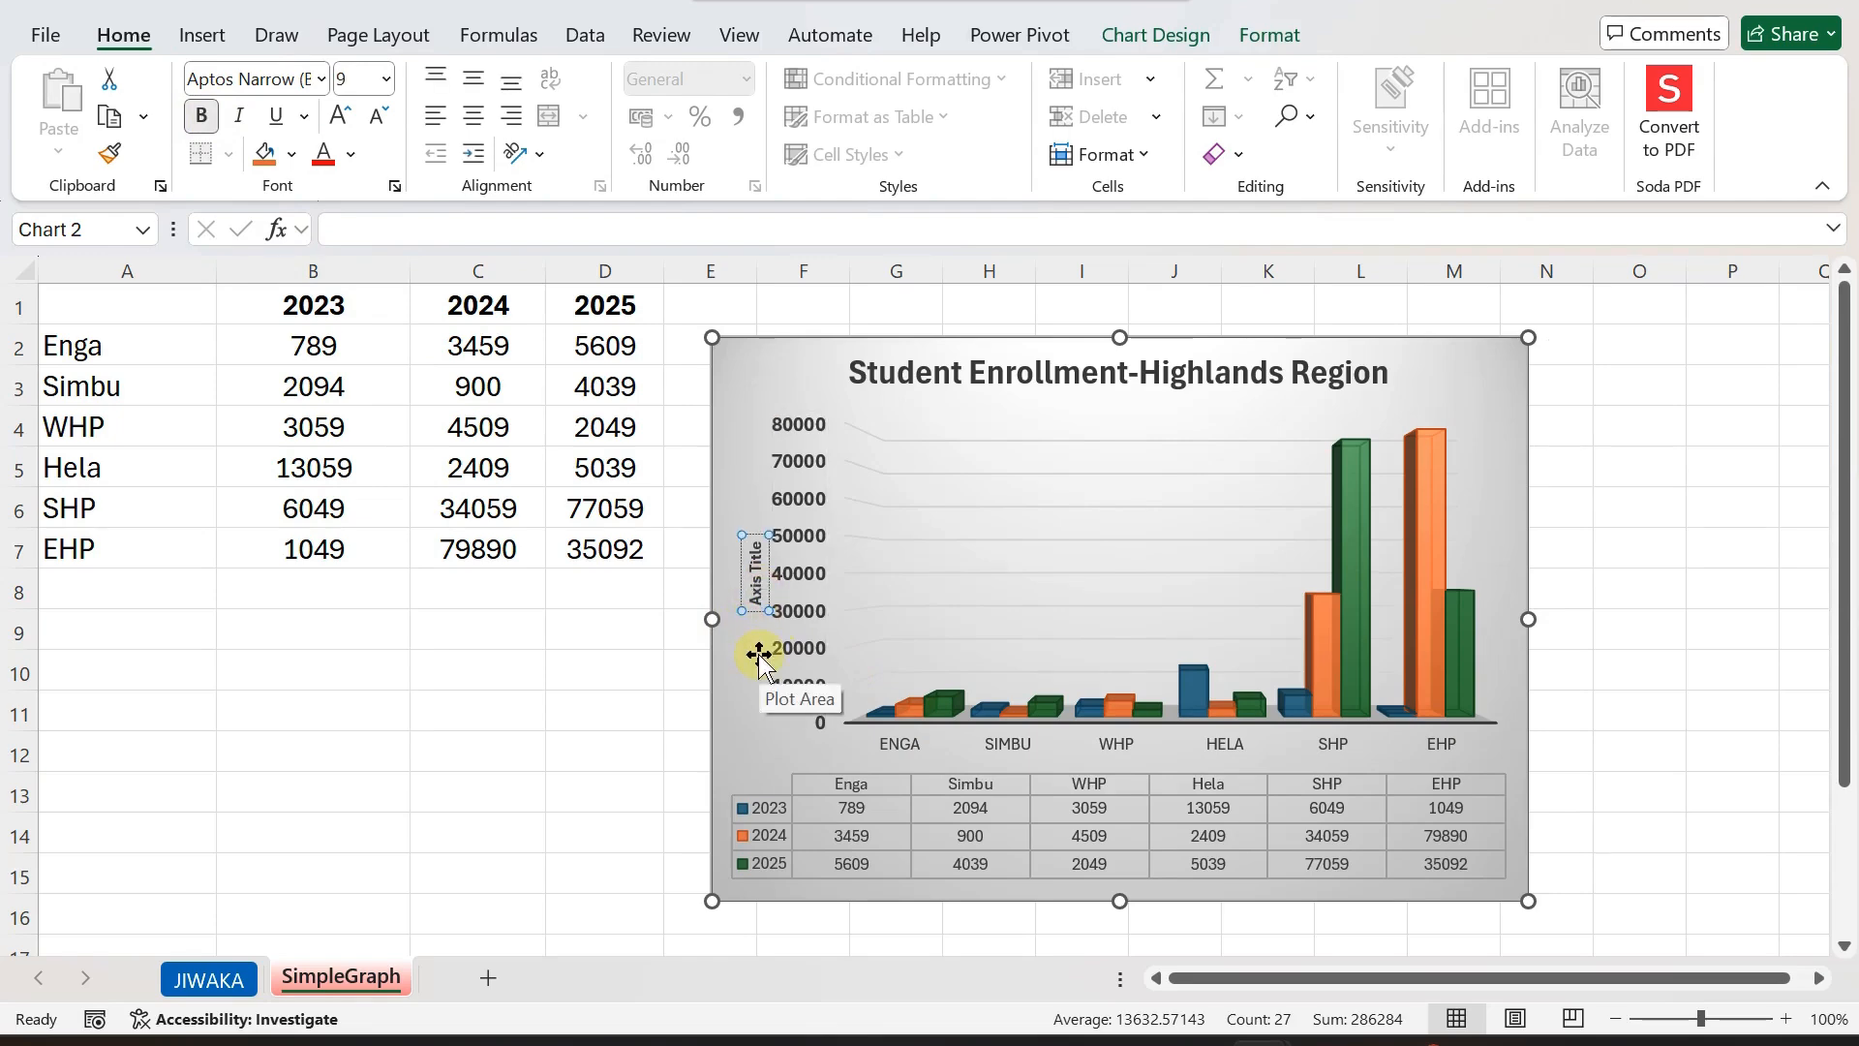
key("Delete")
key("Delete")
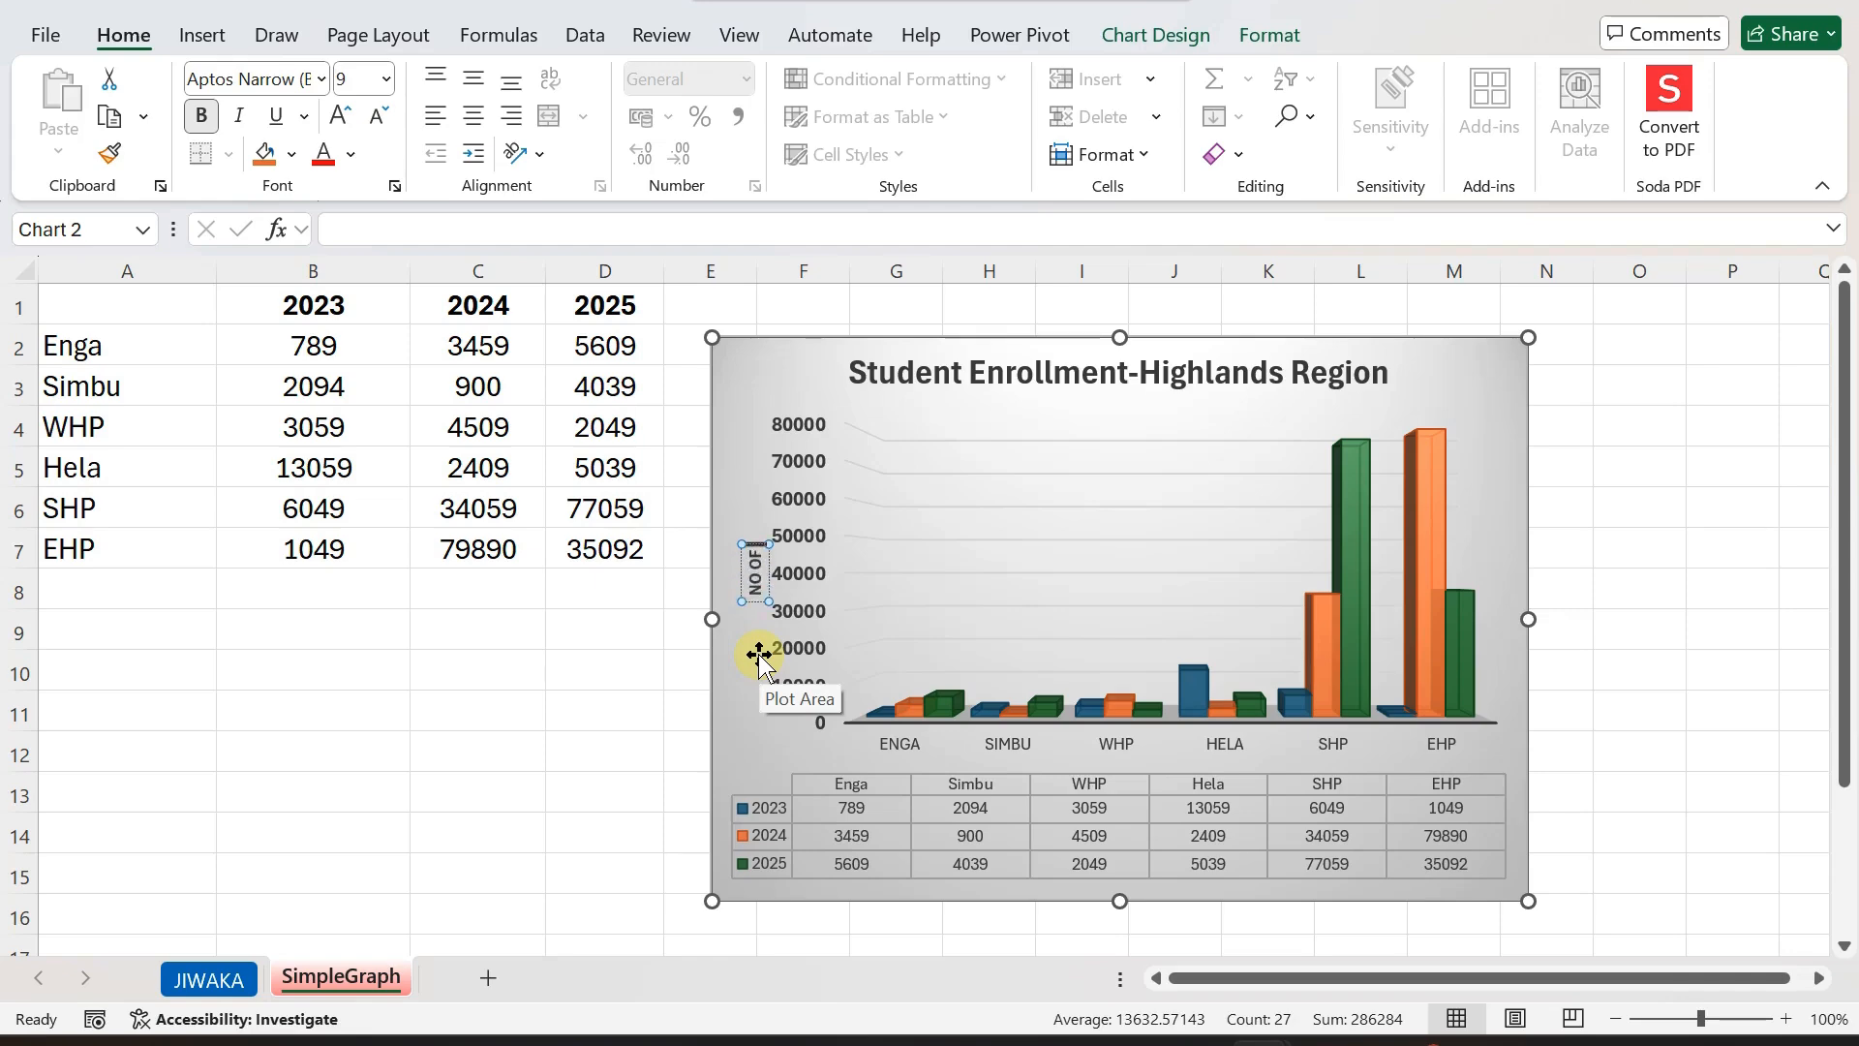
type("STUENT")
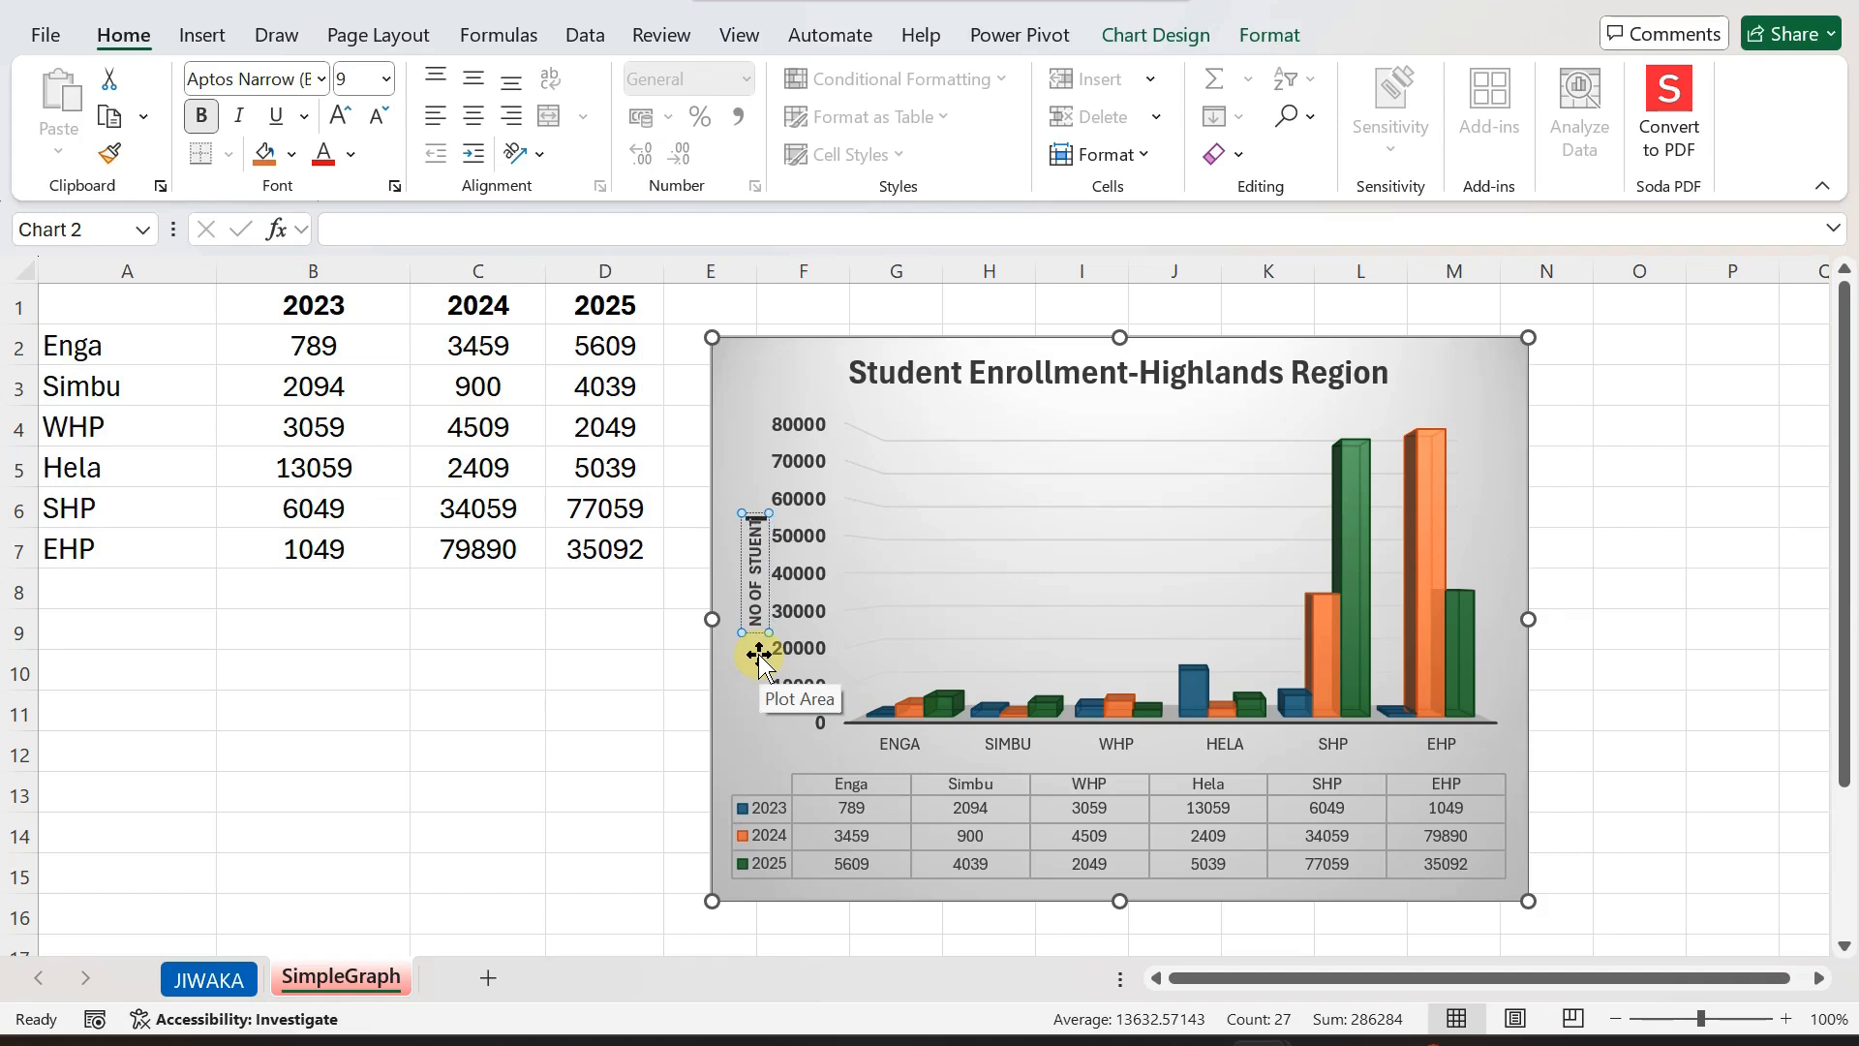
type("S ENROLLED")
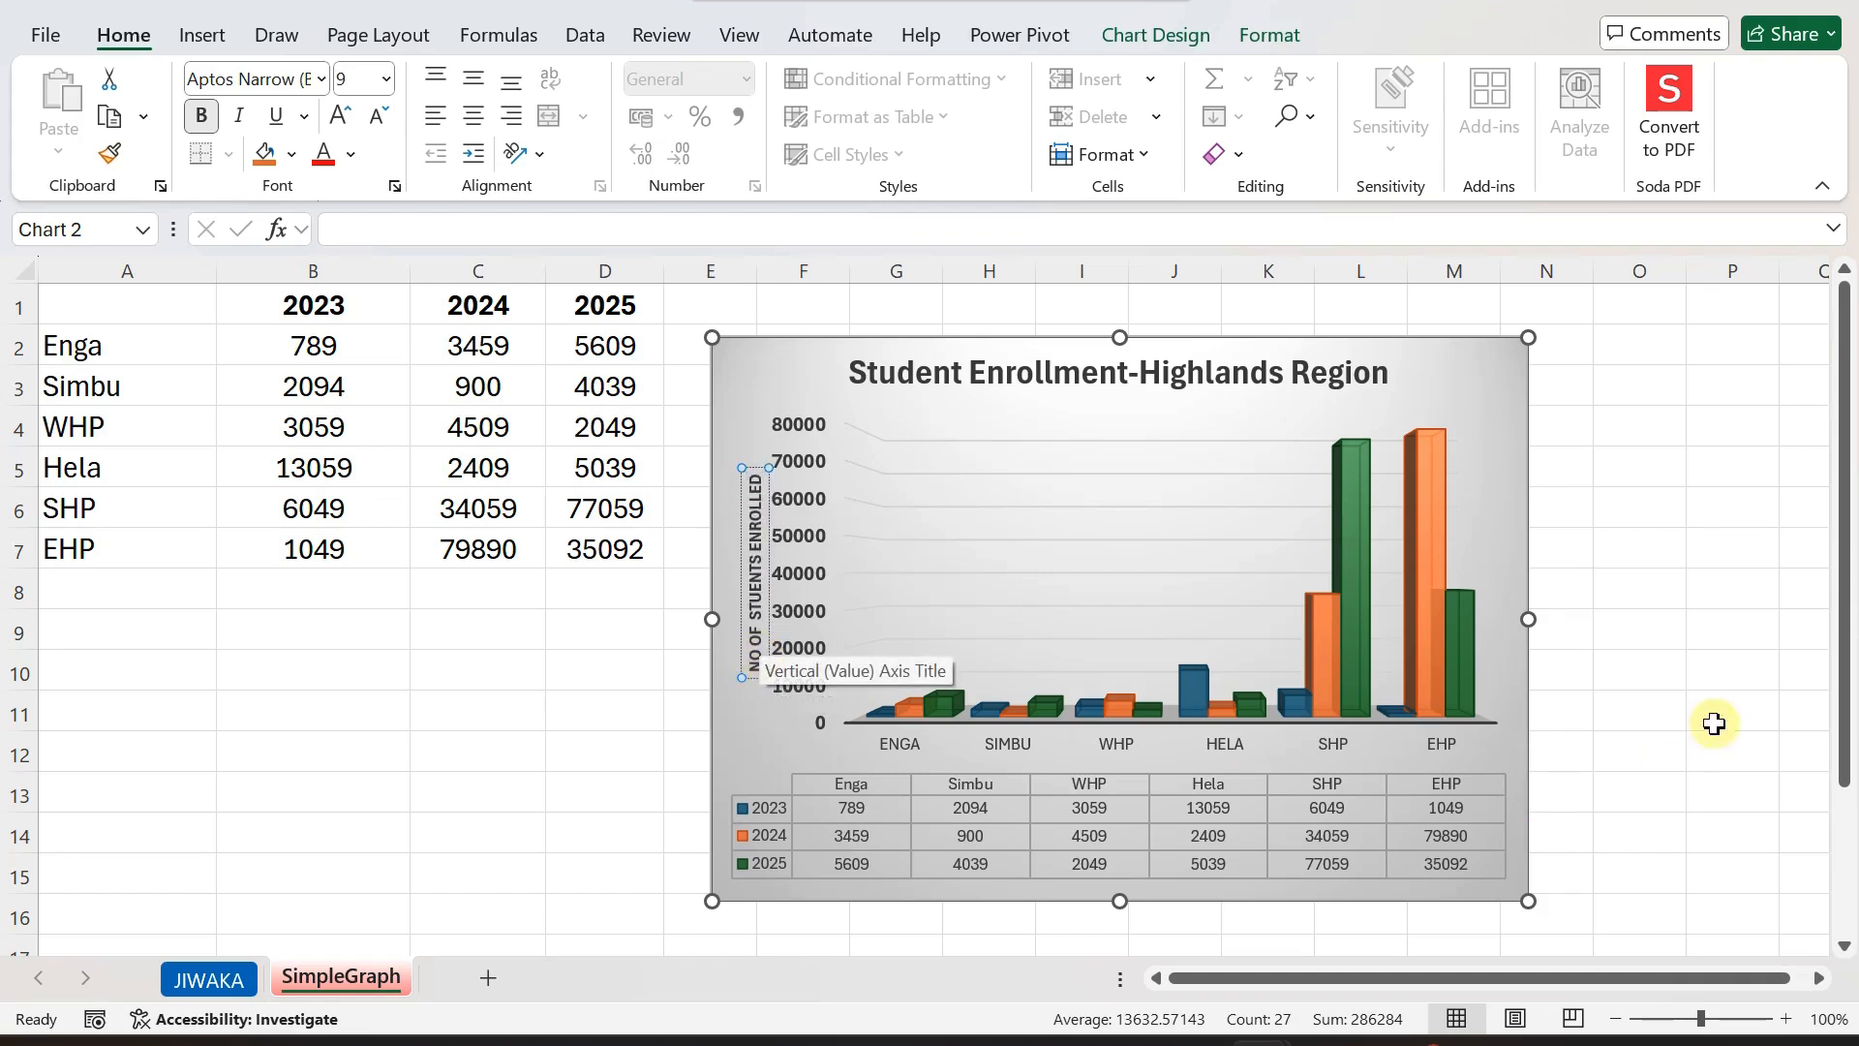
left_click(1668, 676)
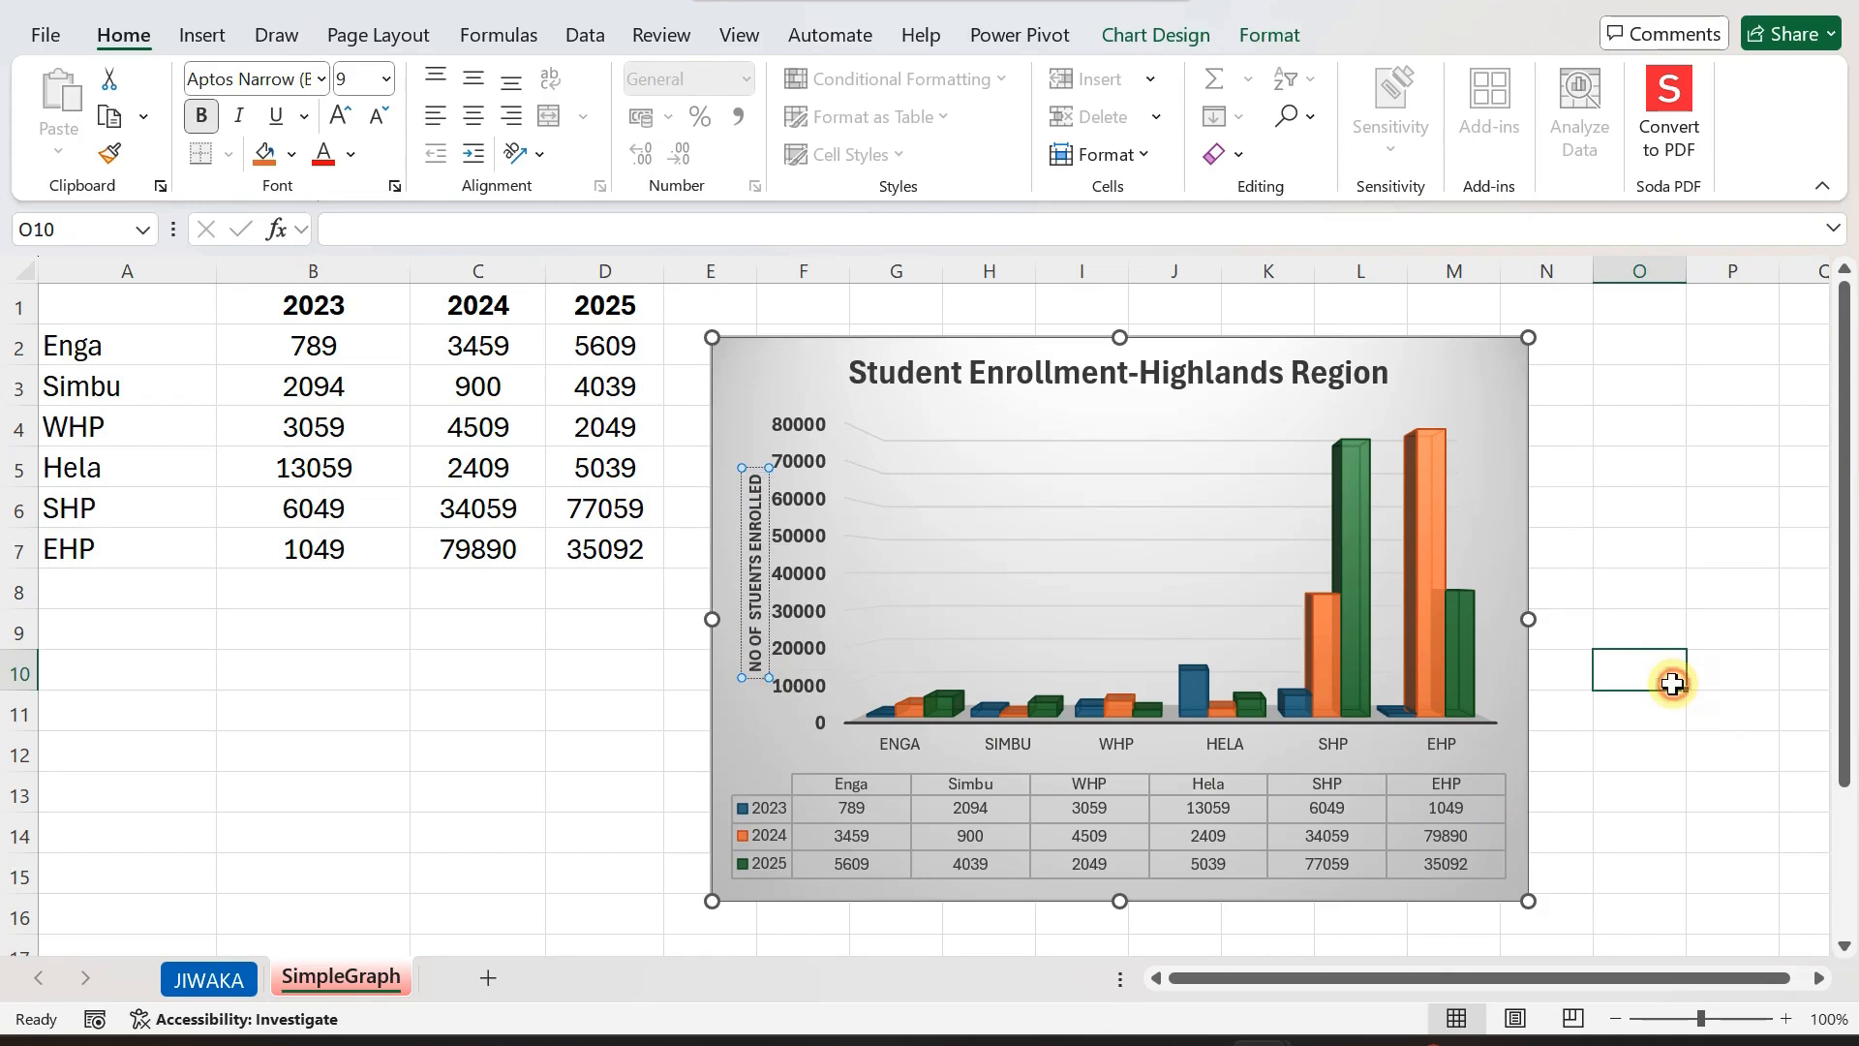
Make the province labels on the chart's horizontal axis bold.
left_click(1110, 743)
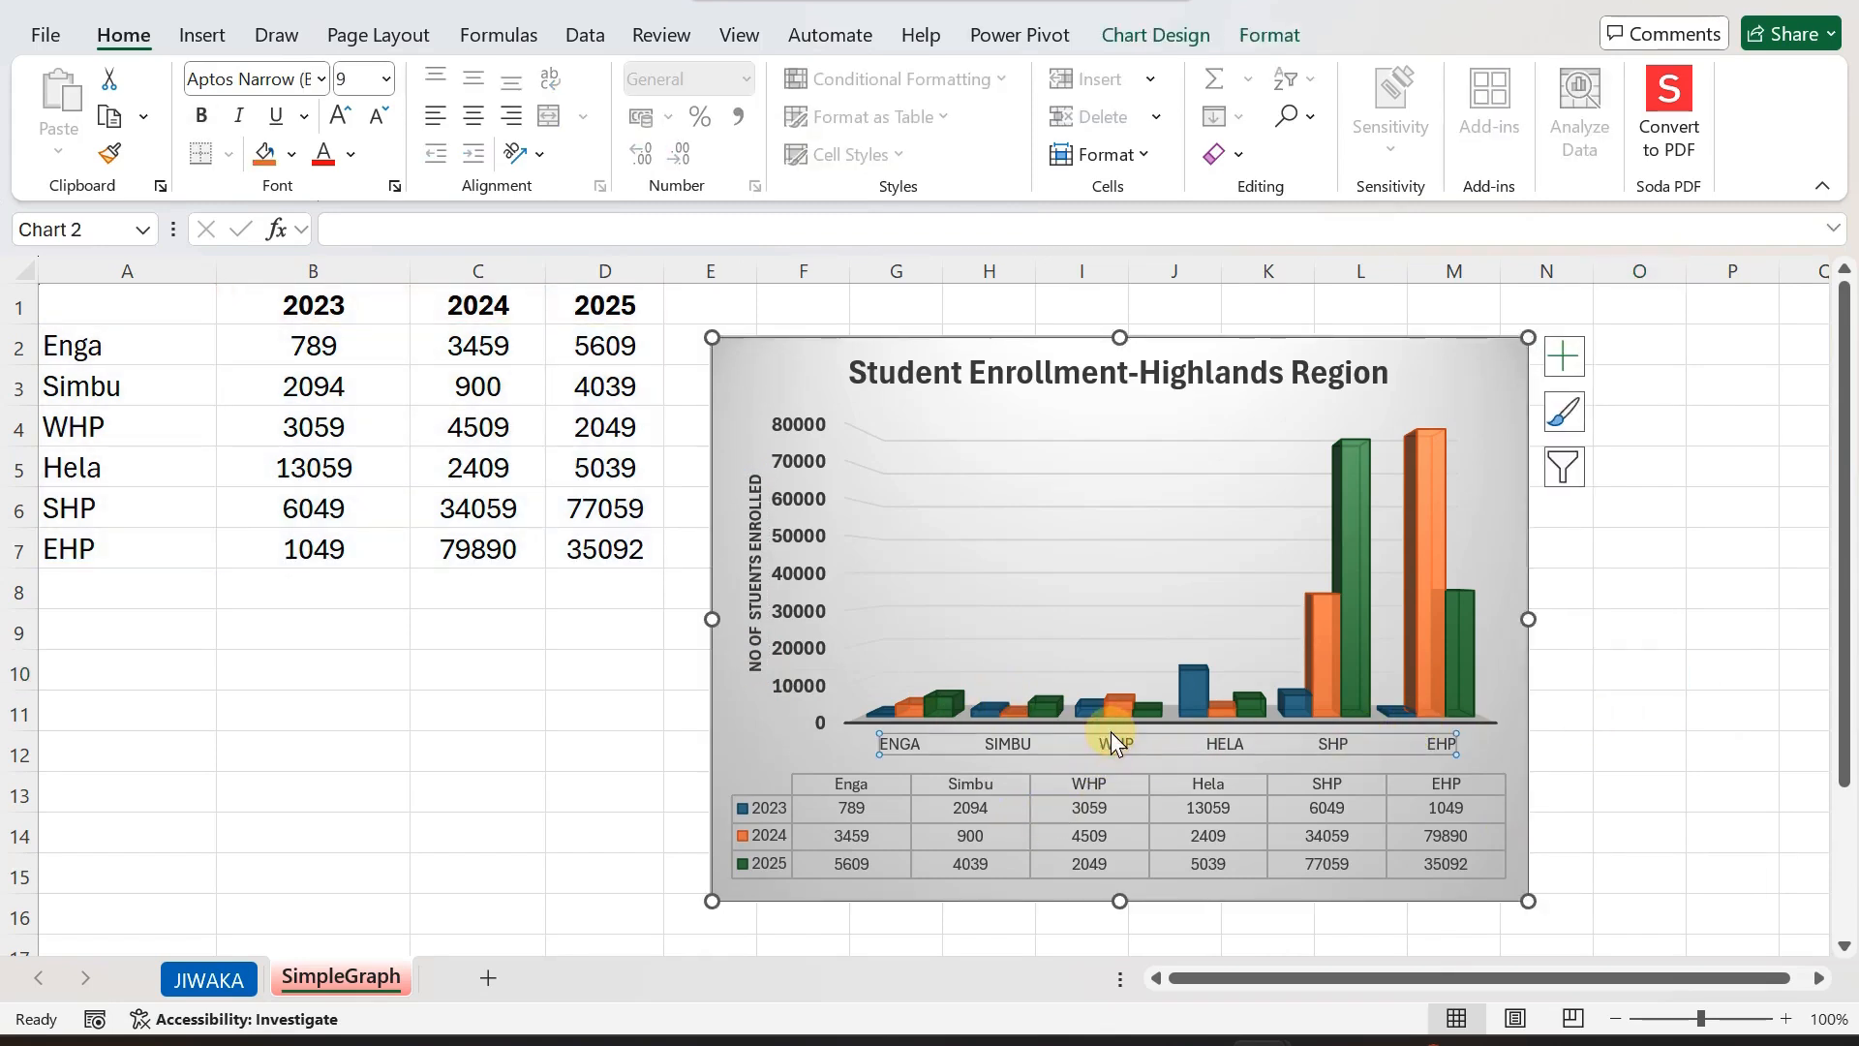
left_click(201, 115)
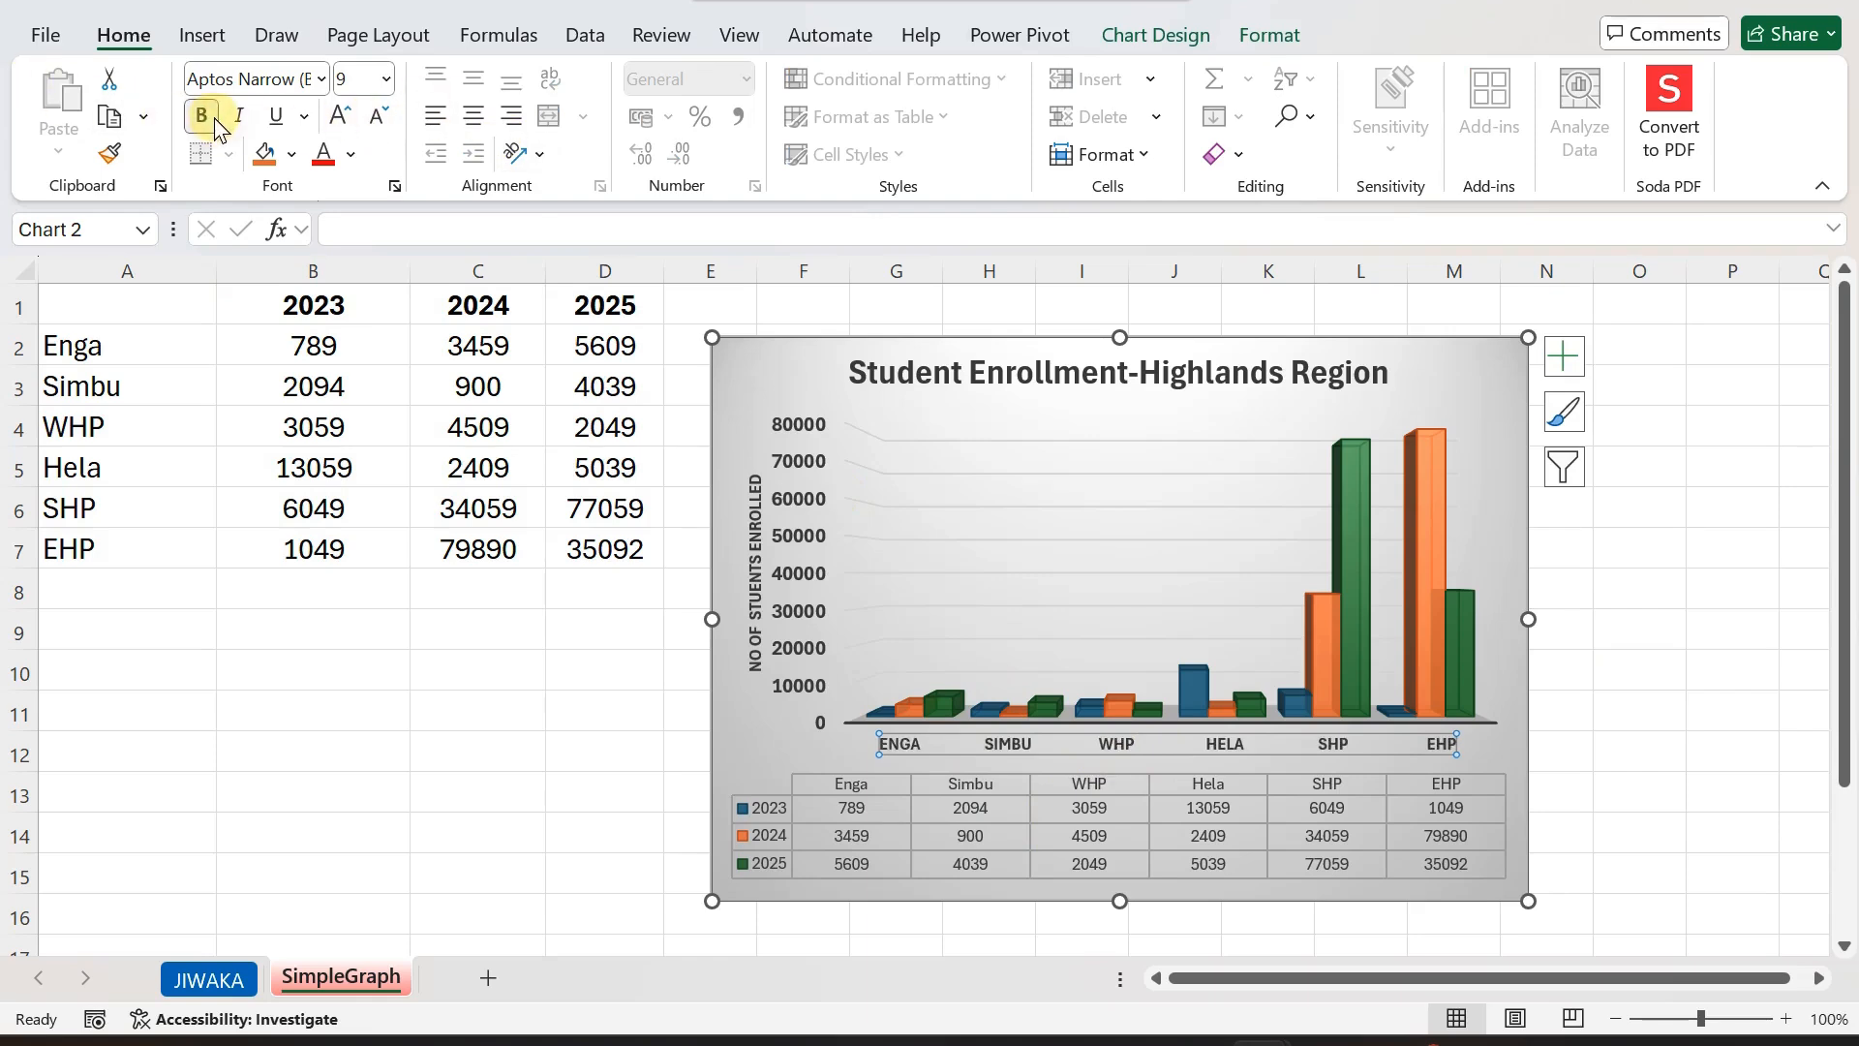
left_click(1616, 630)
Fill the chart area with the lightest light-blue theme color and widen the chart to the edge of column N.
left_click(1448, 381)
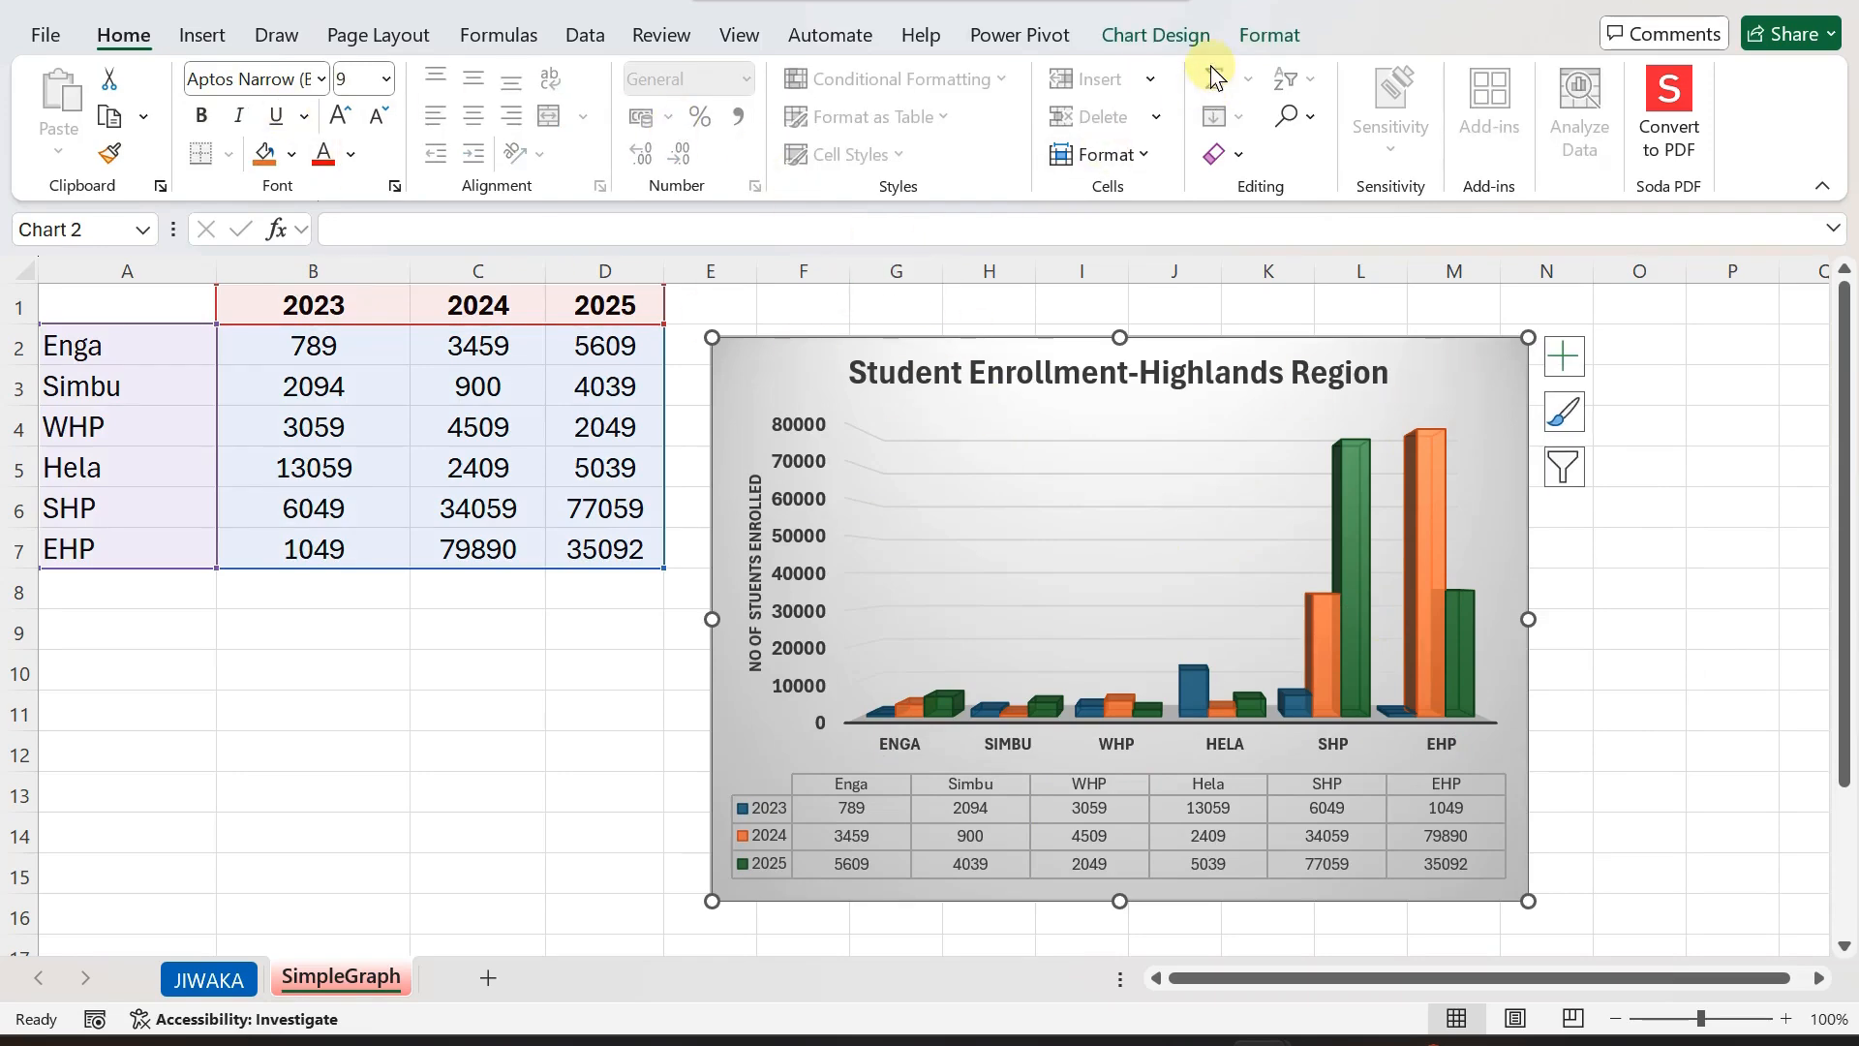
left_click(291, 153)
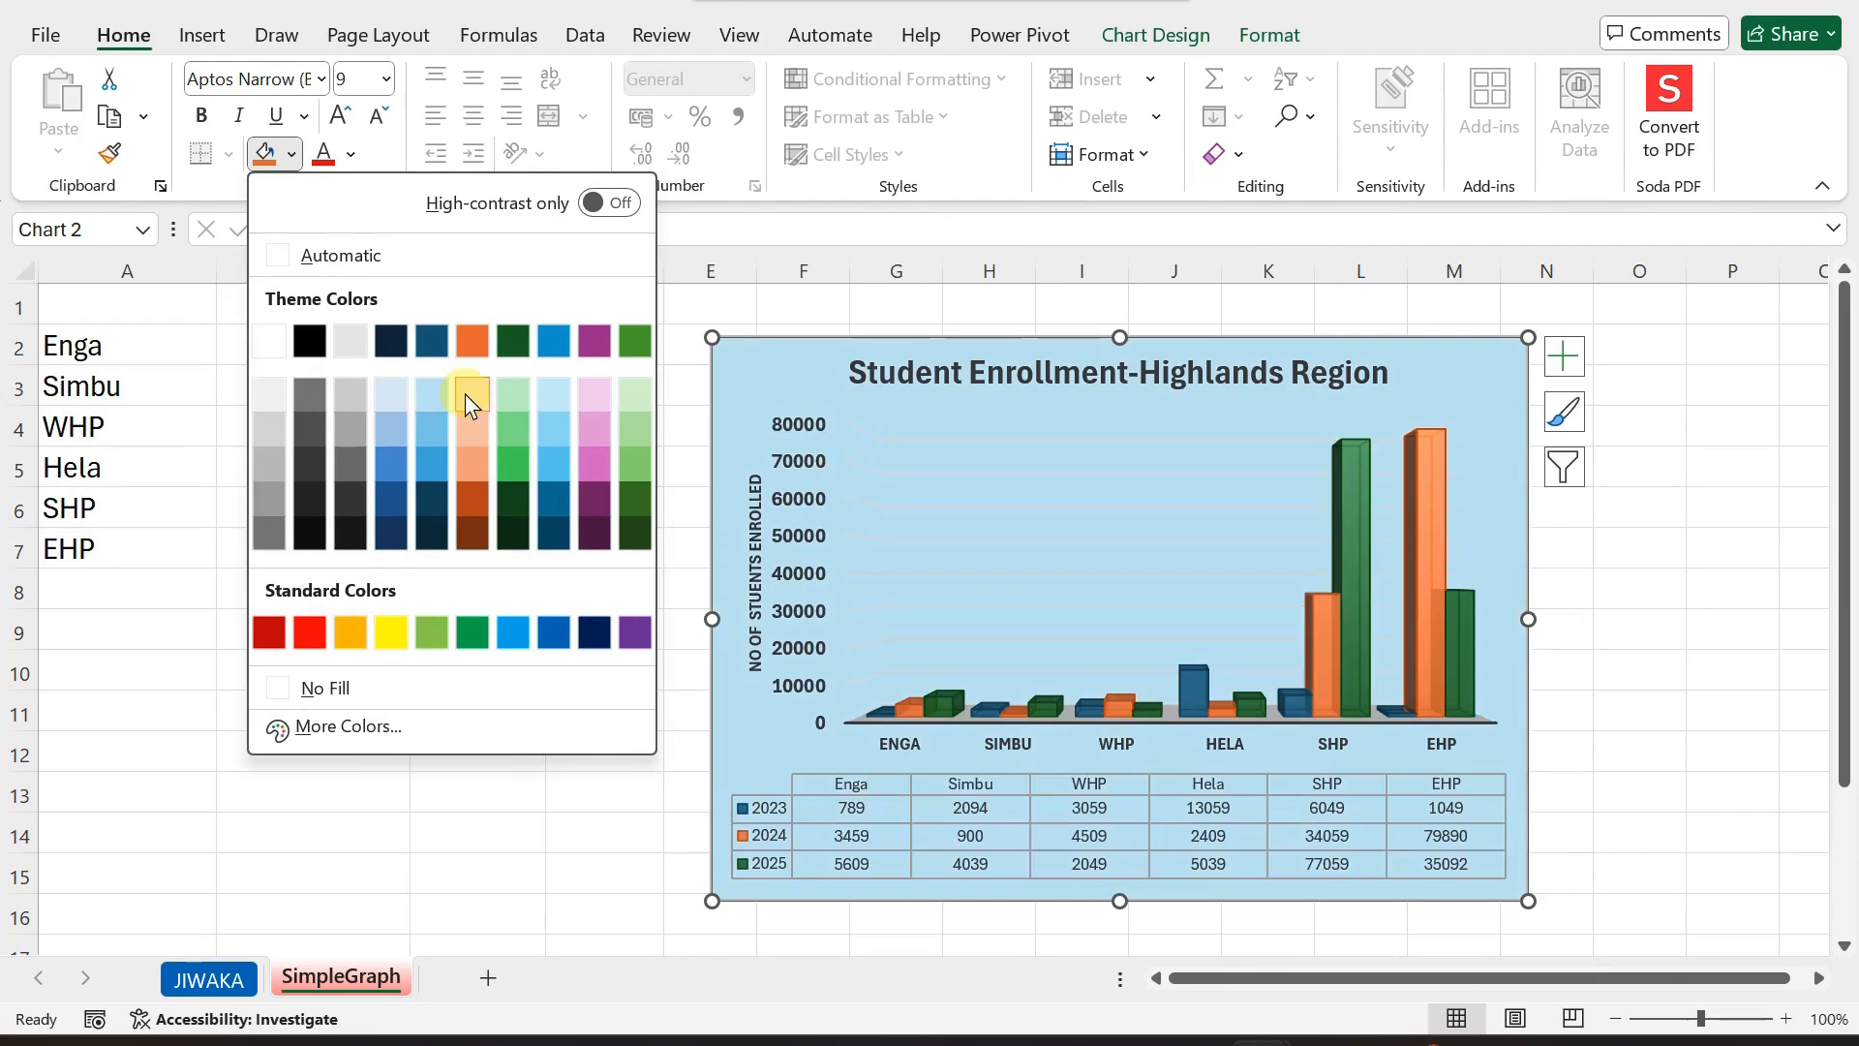
left_click(556, 395)
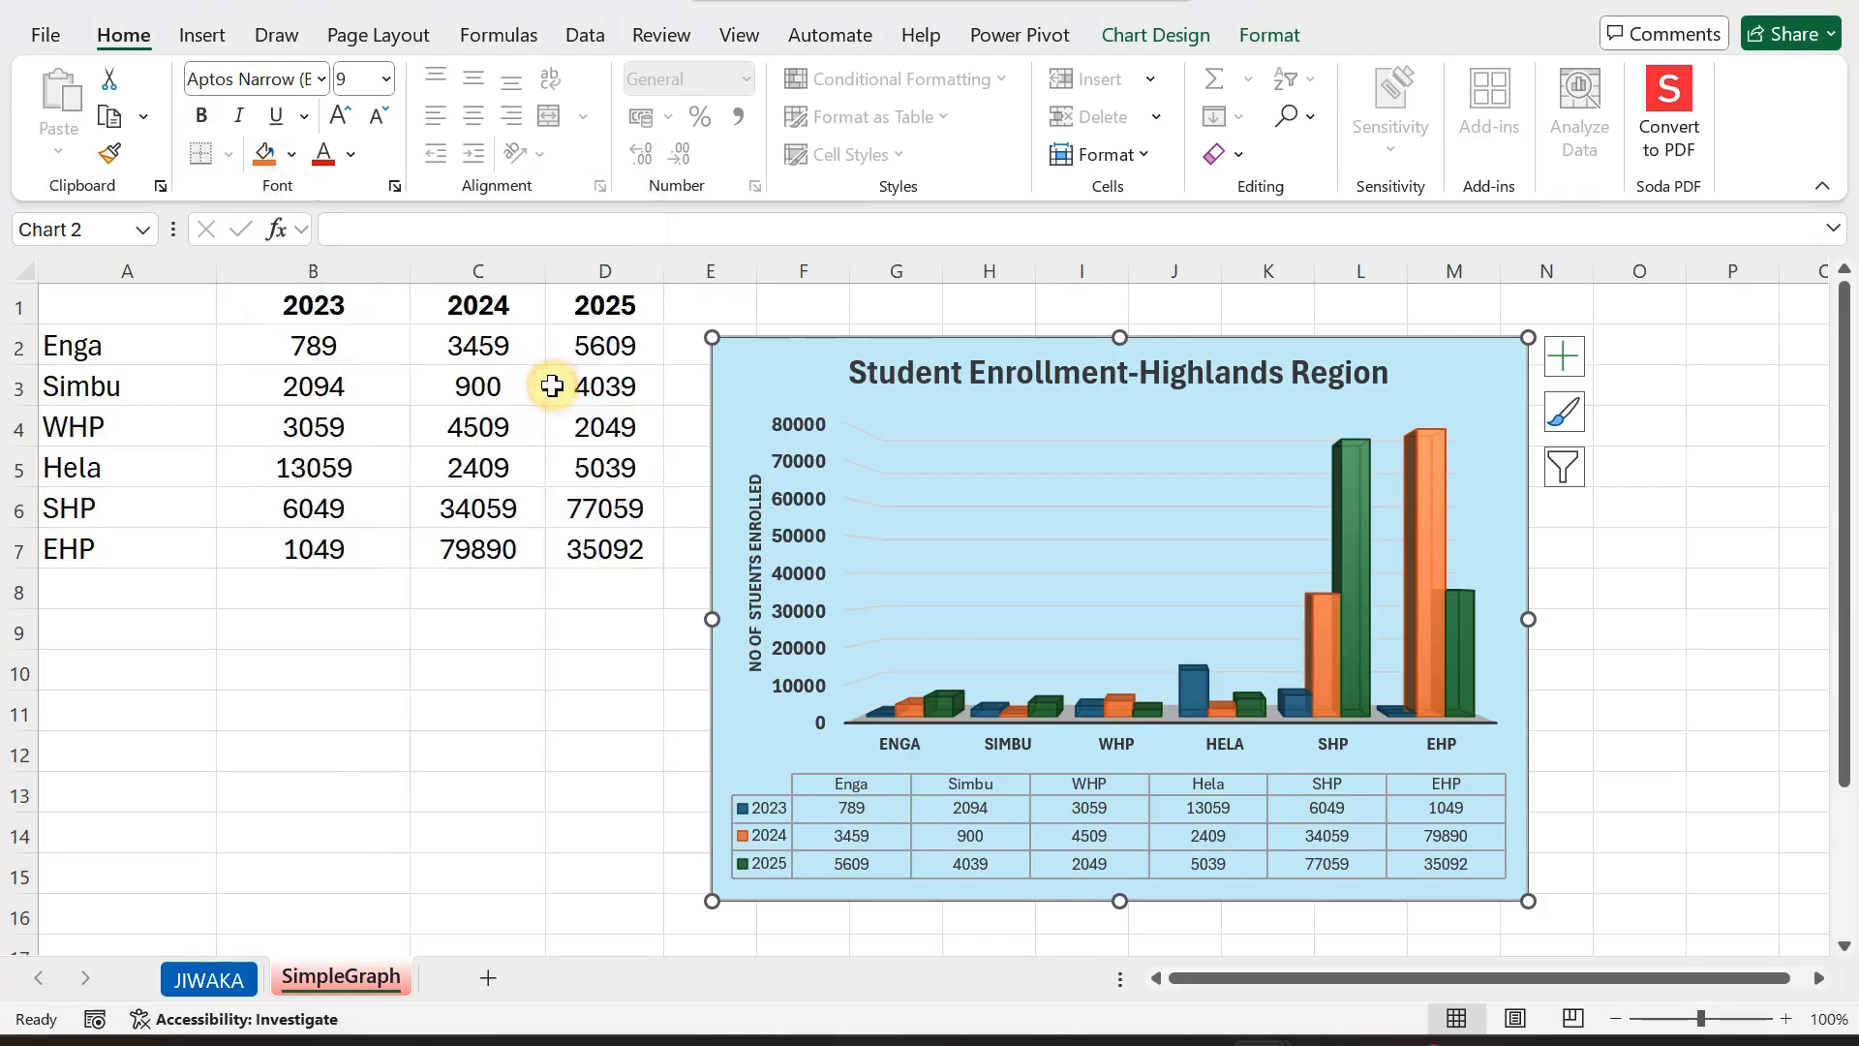
left_click_drag(1534, 620, 1594, 622)
left_click(1694, 614)
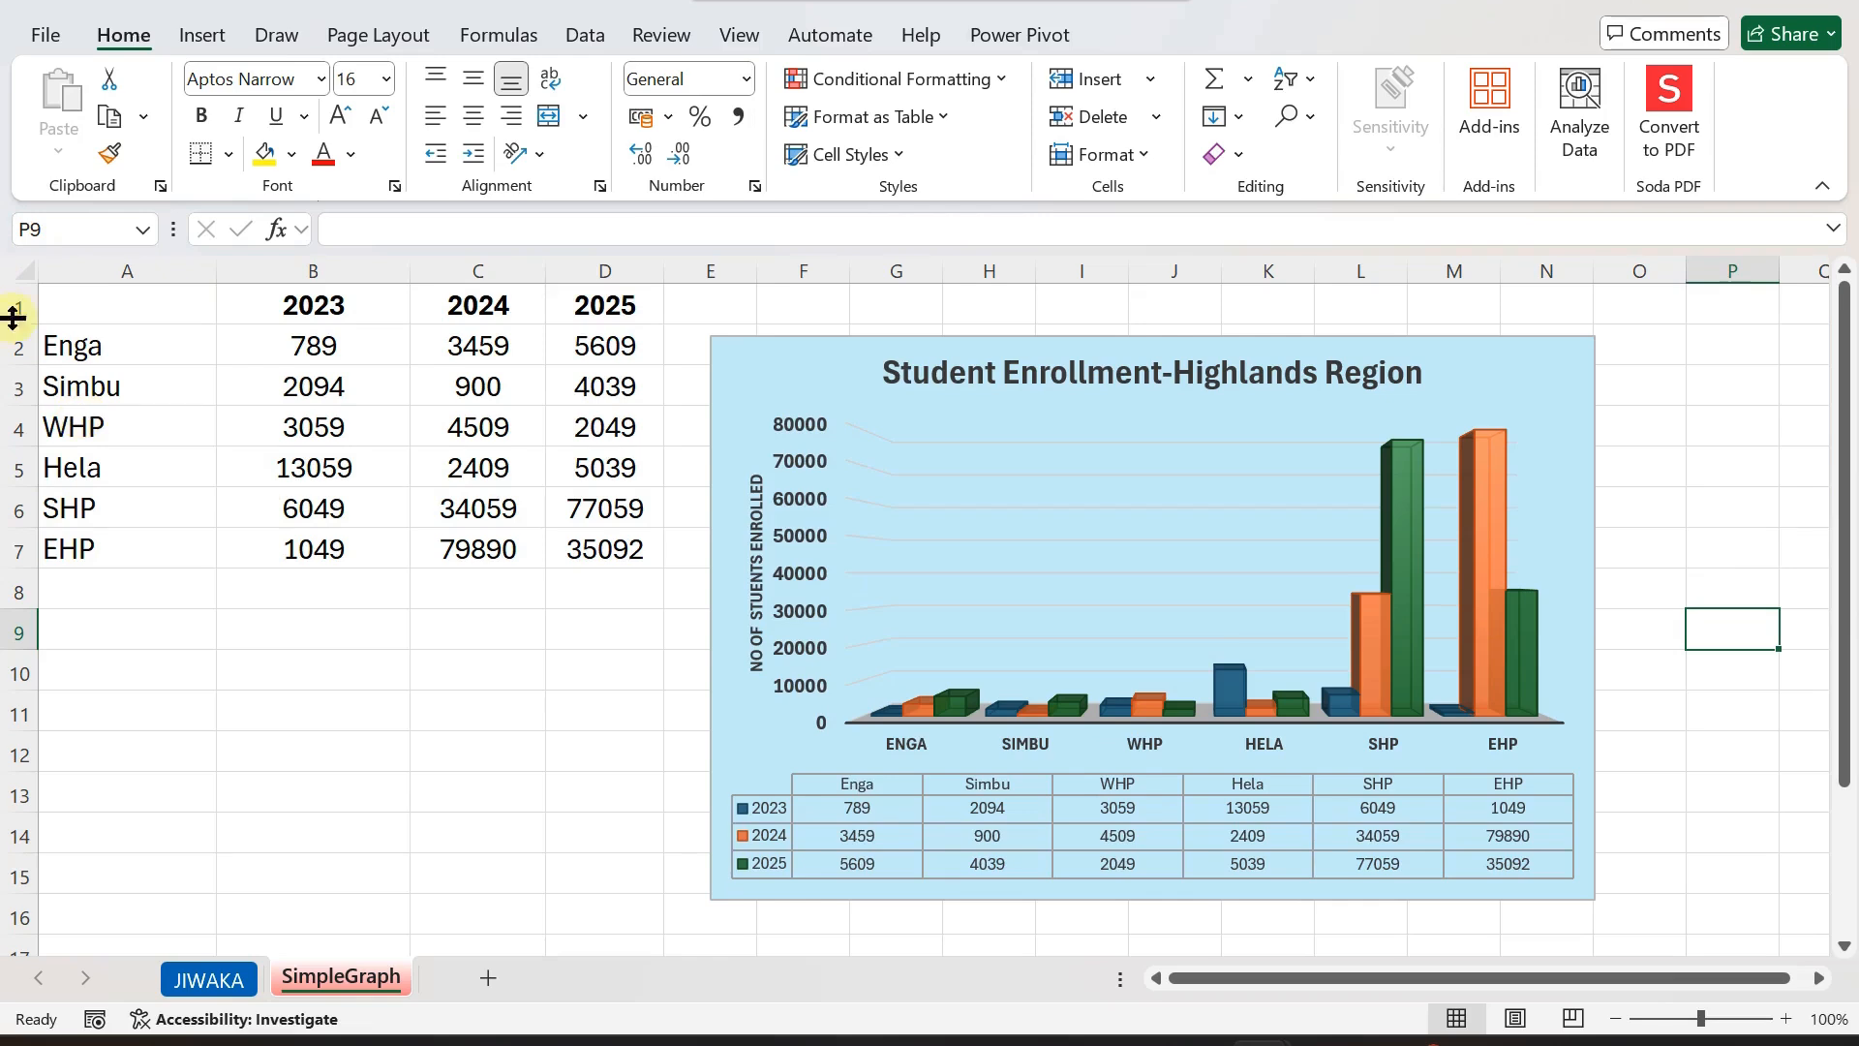
left_click(83, 302)
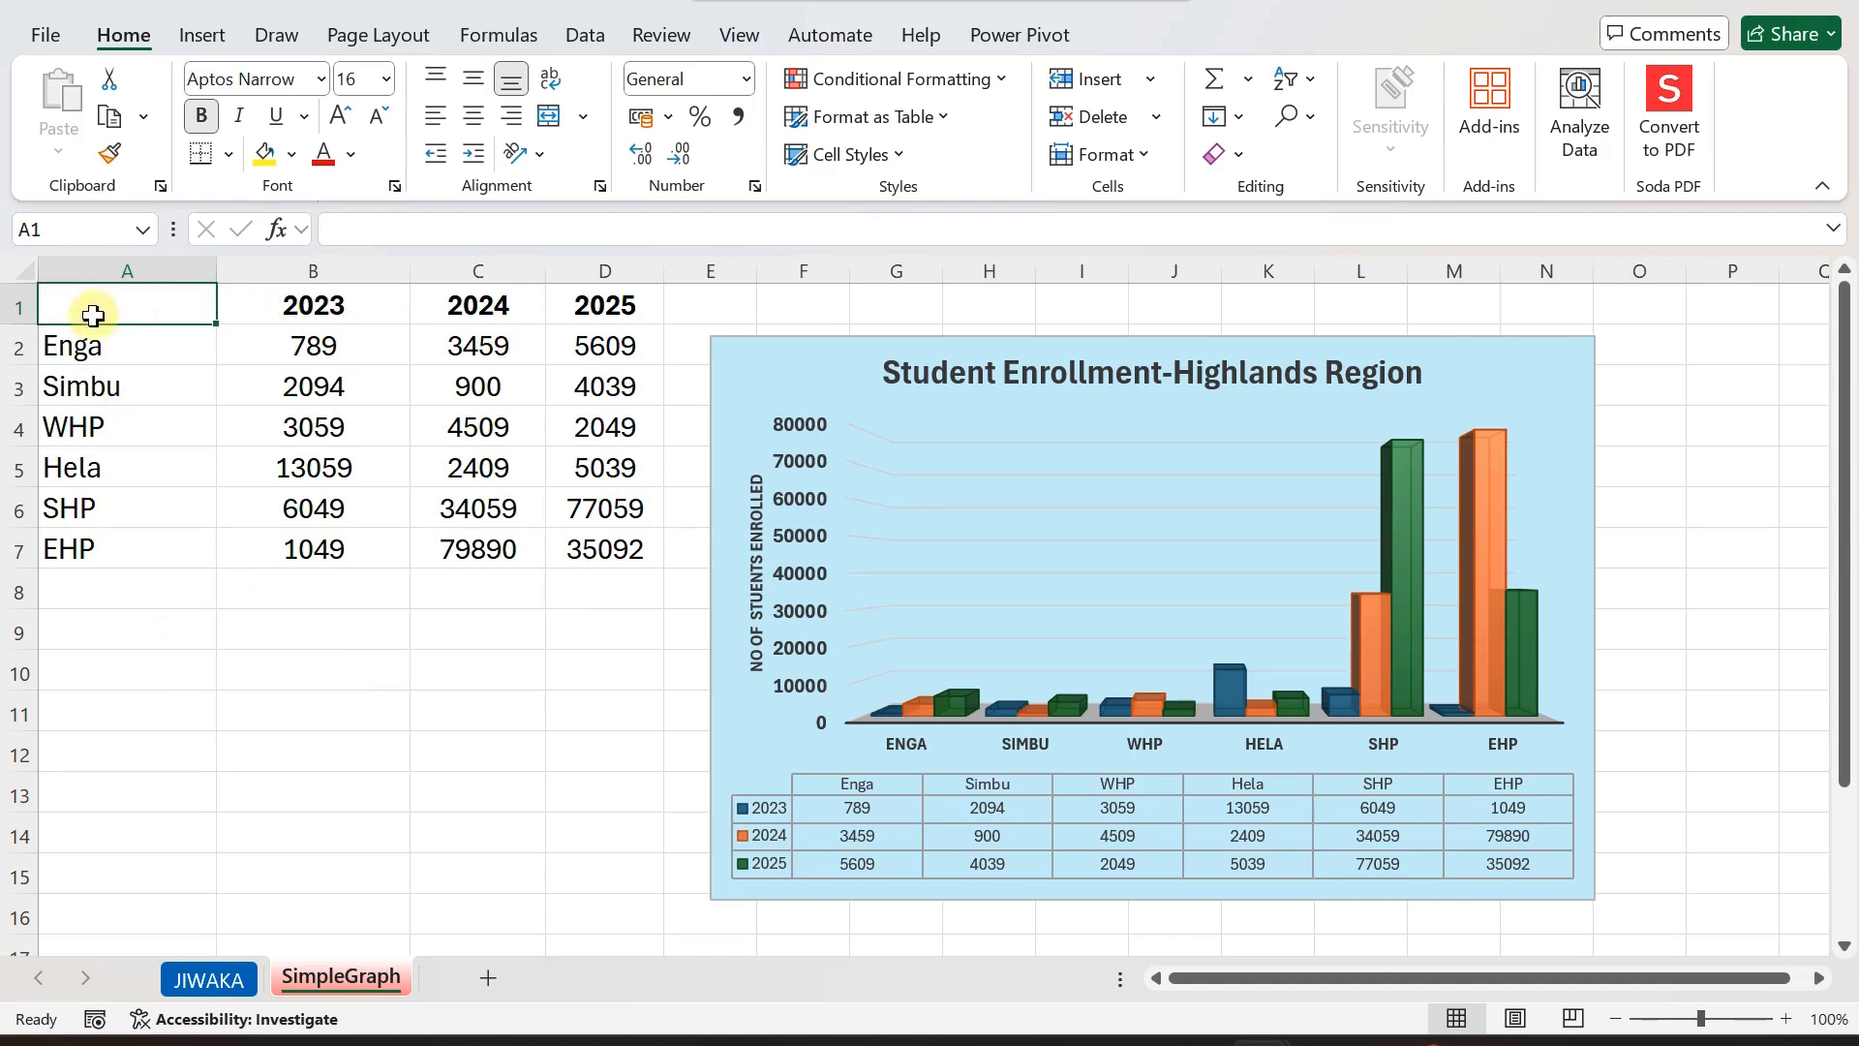
left_click(175, 429)
left_click(106, 305)
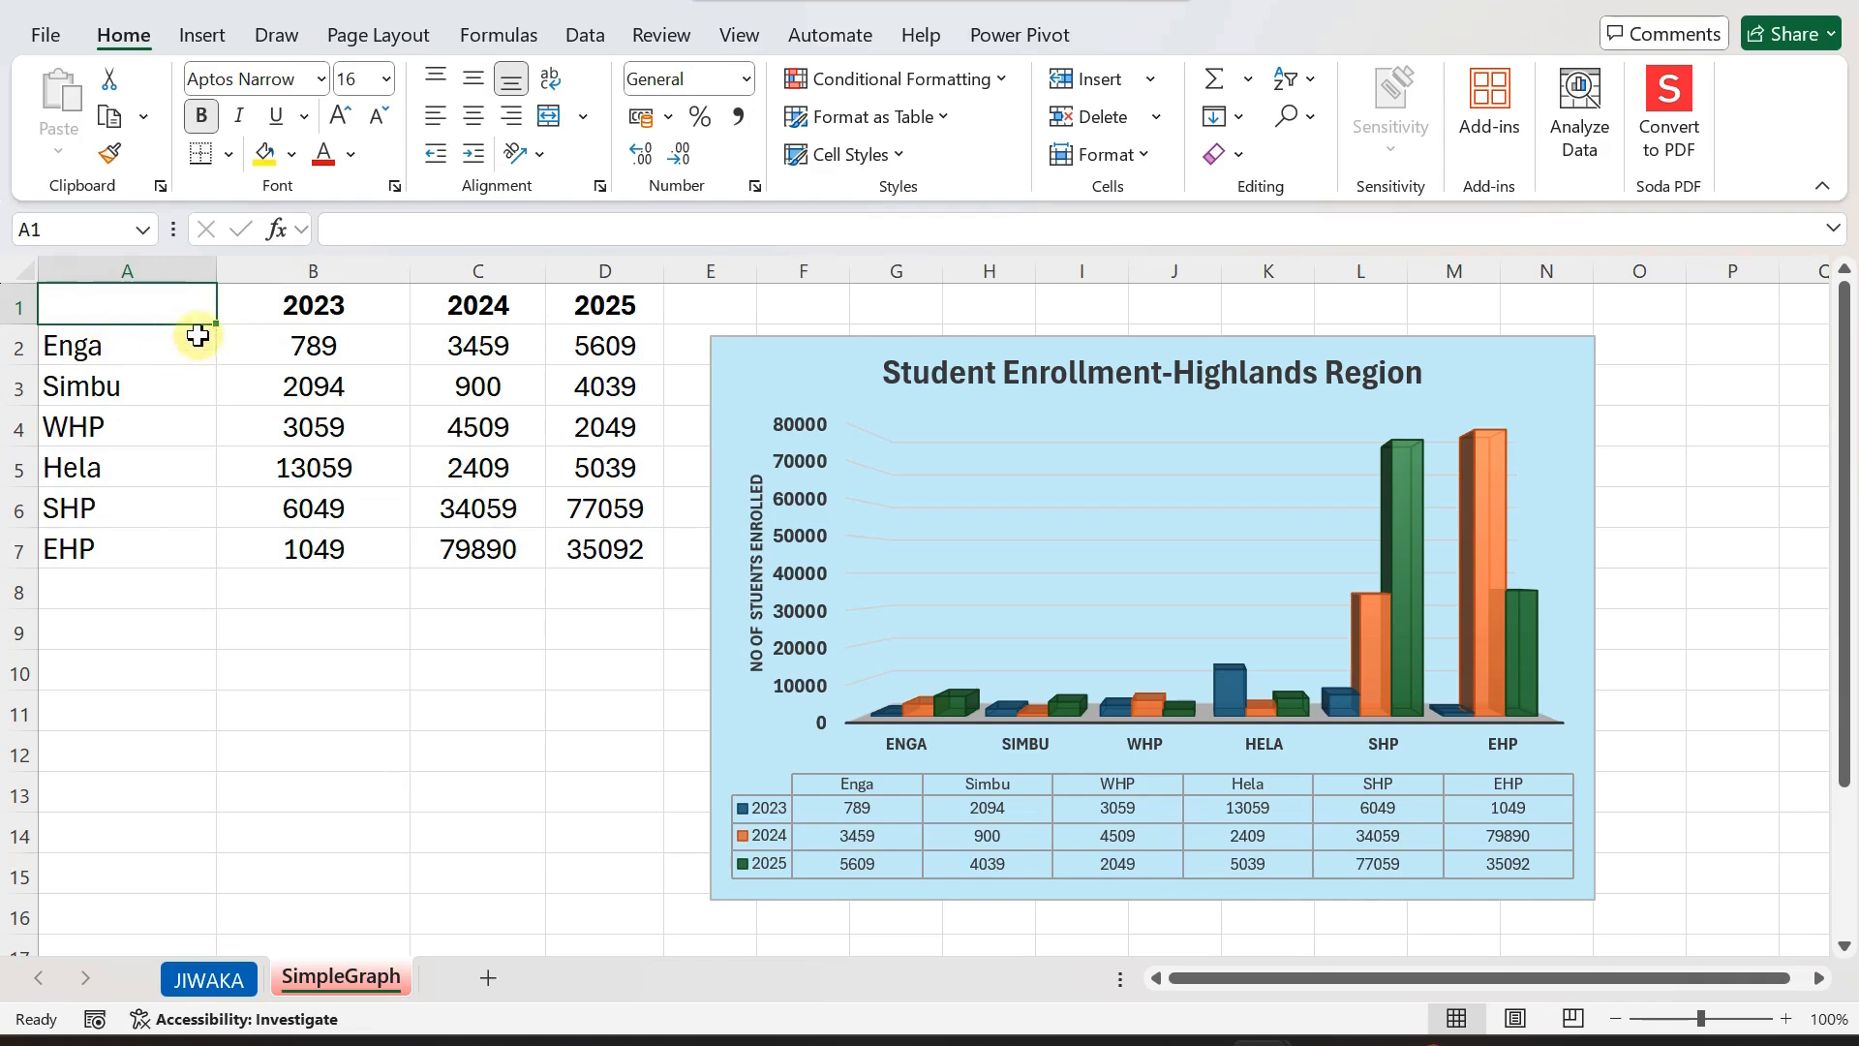
mouse_move(111, 330)
left_mouse_down()
mouse_move(449, 307)
mouse_move(118, 305)
left_mouse_up()
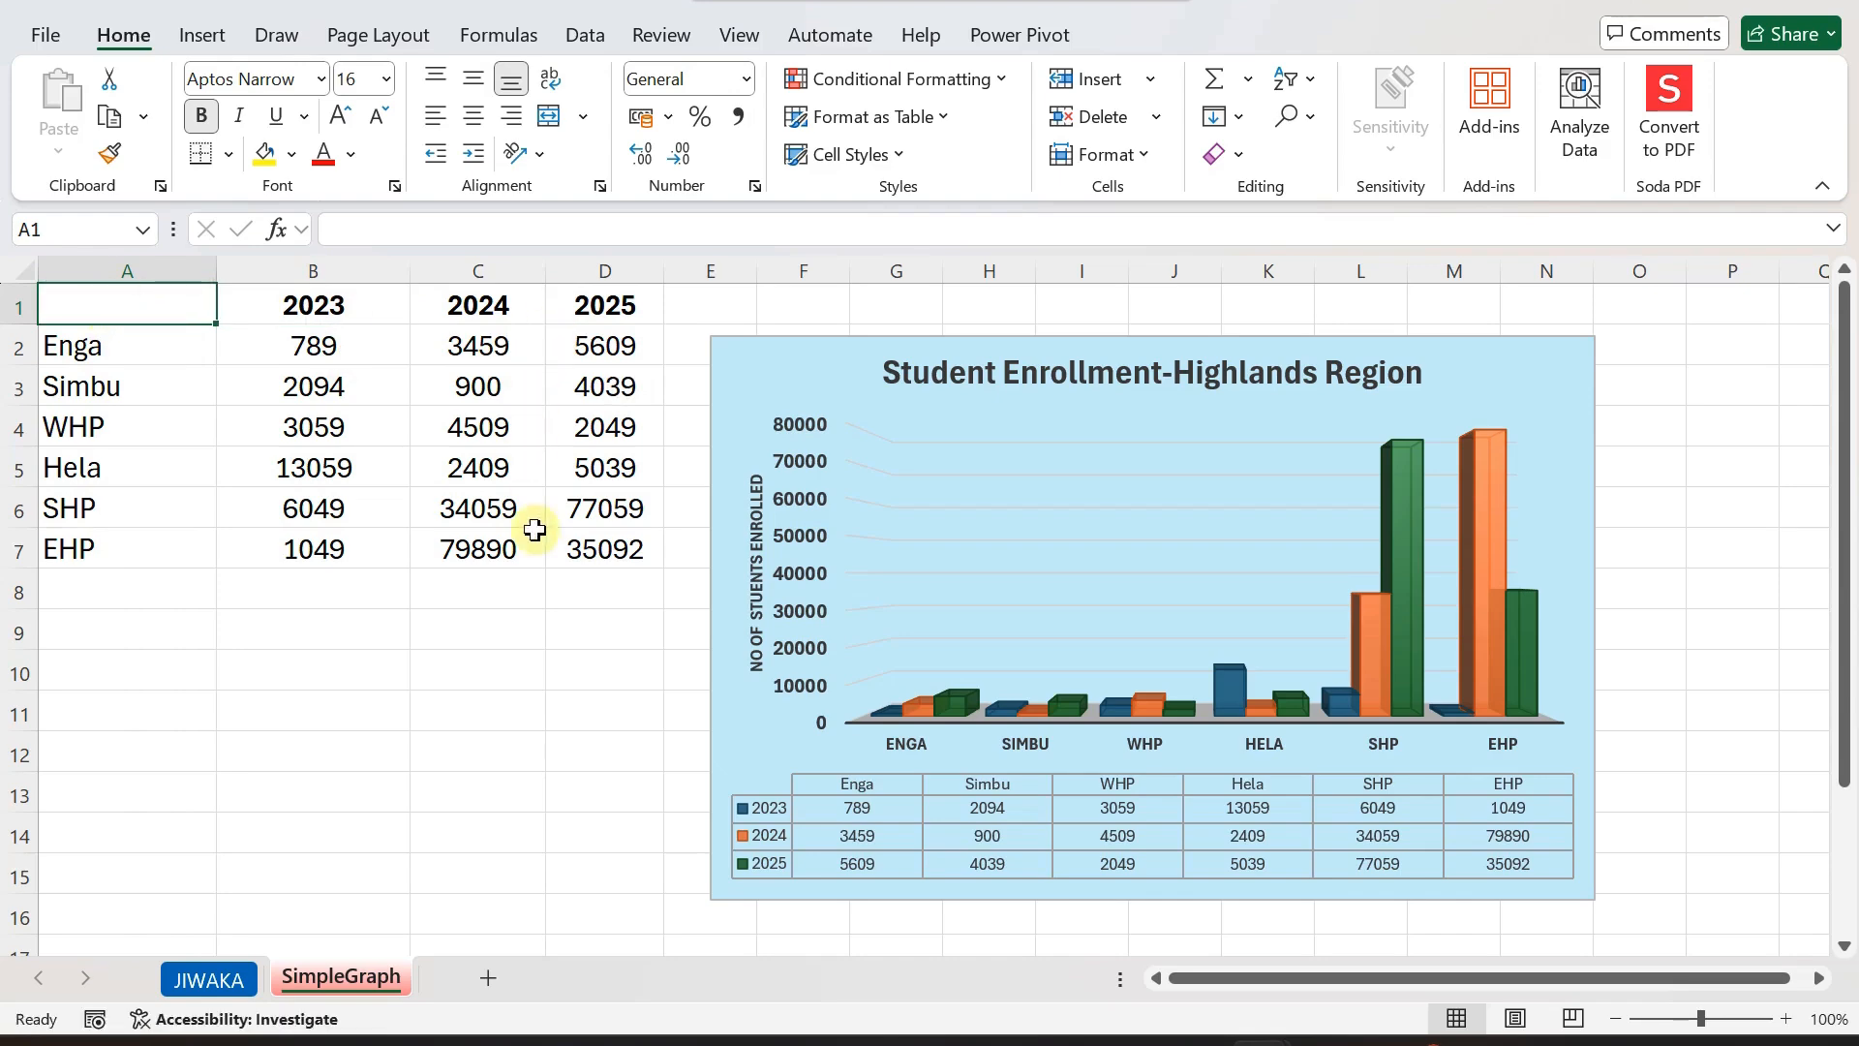
left_click(200, 32)
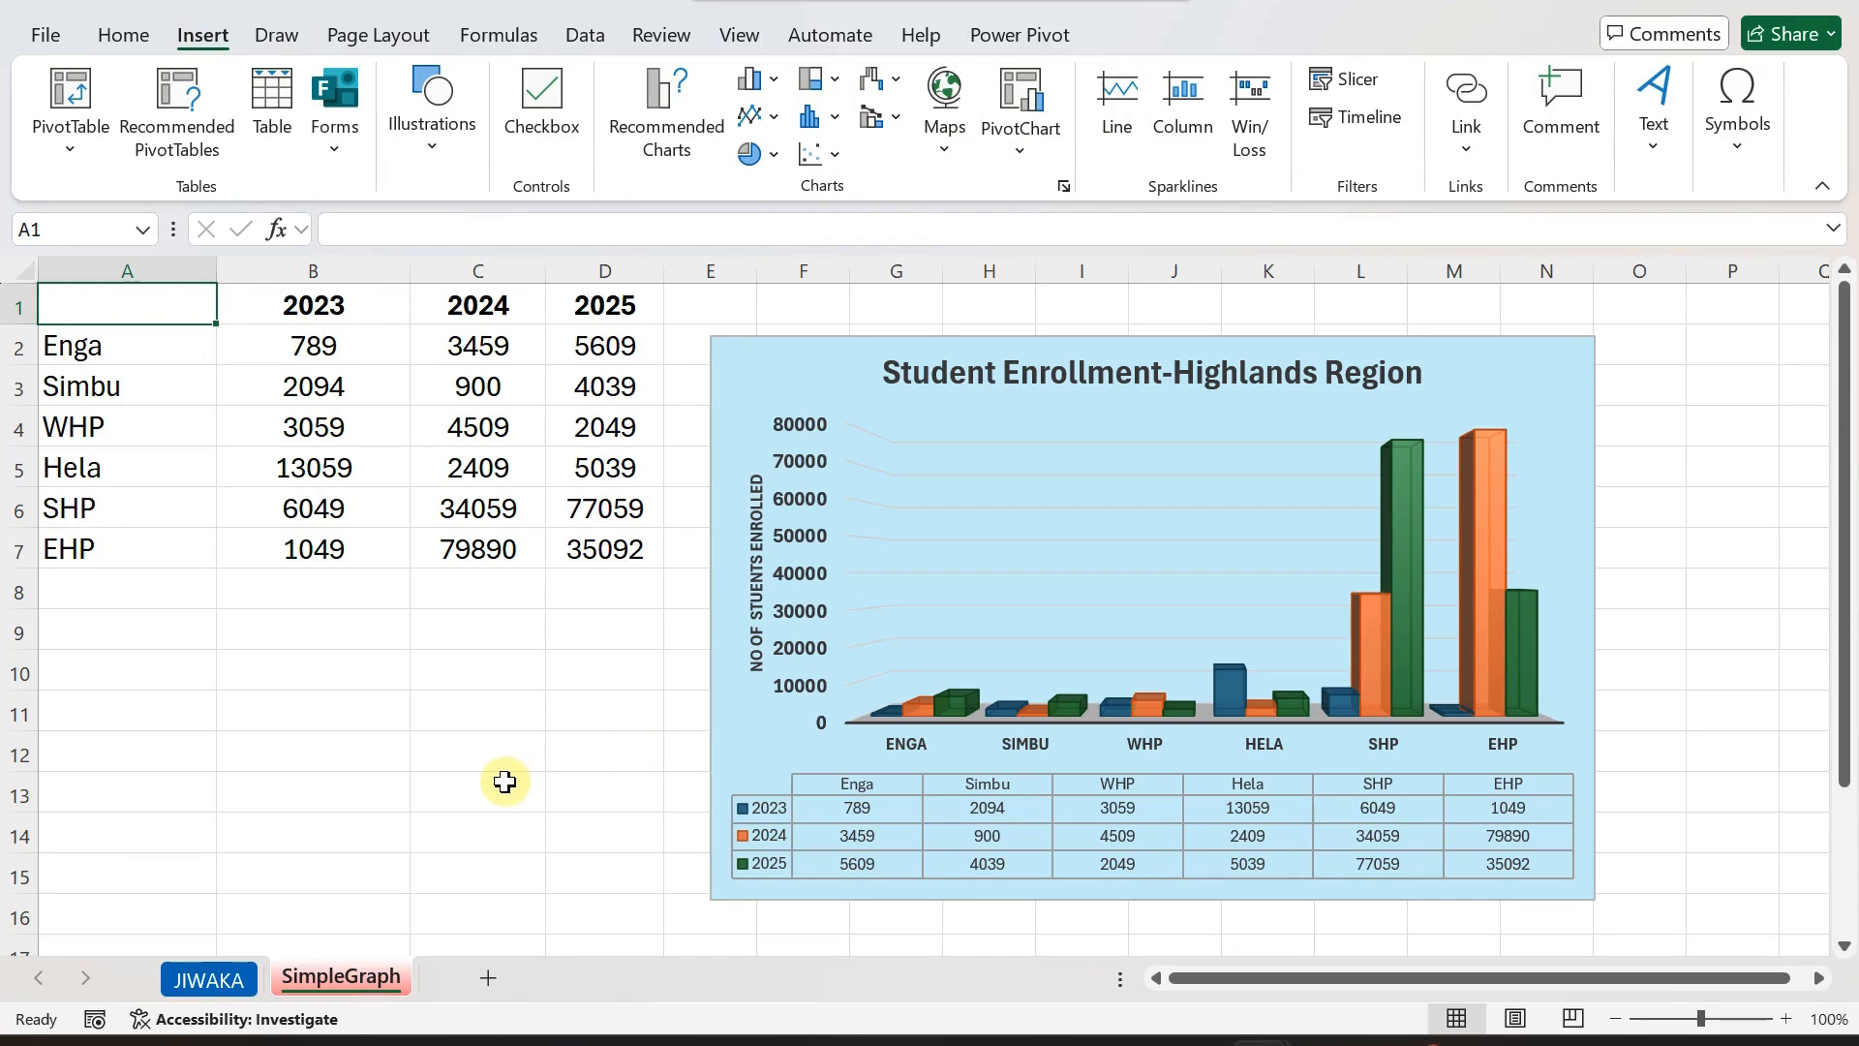
left_click(462, 627)
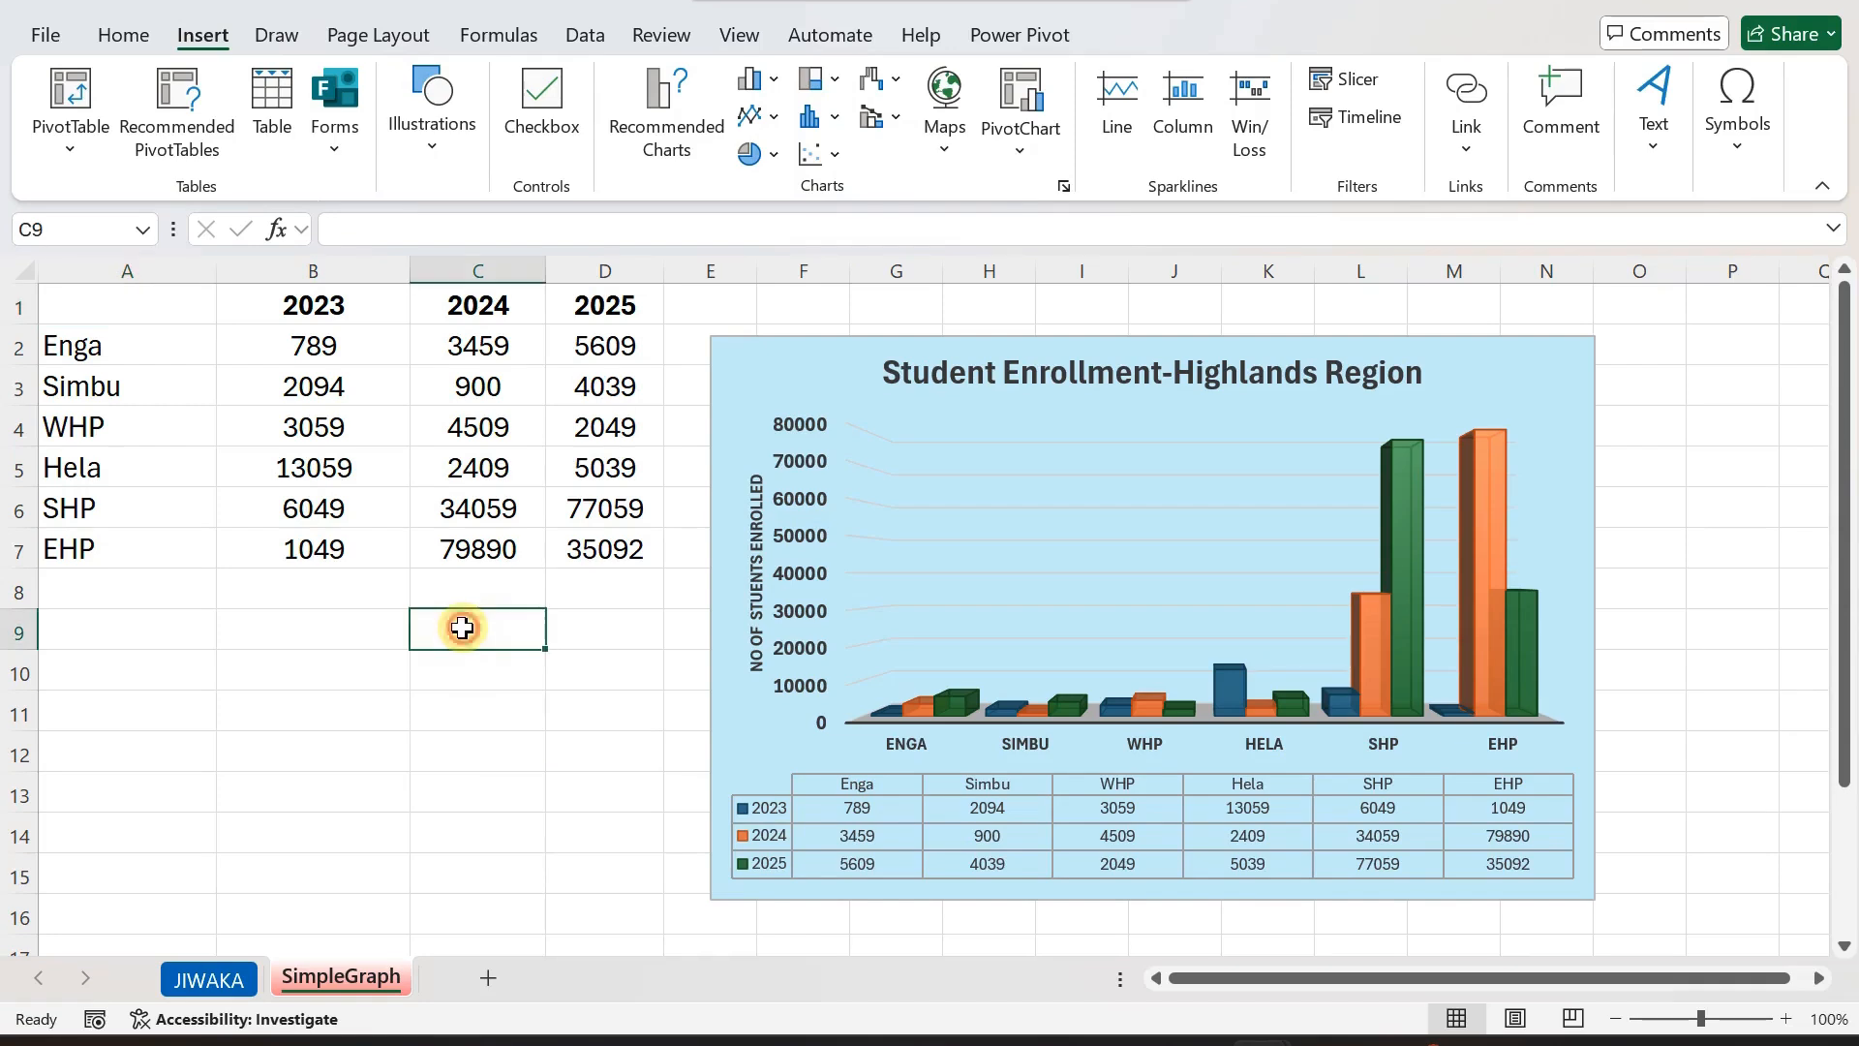
Move the enrollment chart slightly up and to the right on the SimpleGraph sheet and copy it.
left_click_drag(1533, 366, 1540, 356)
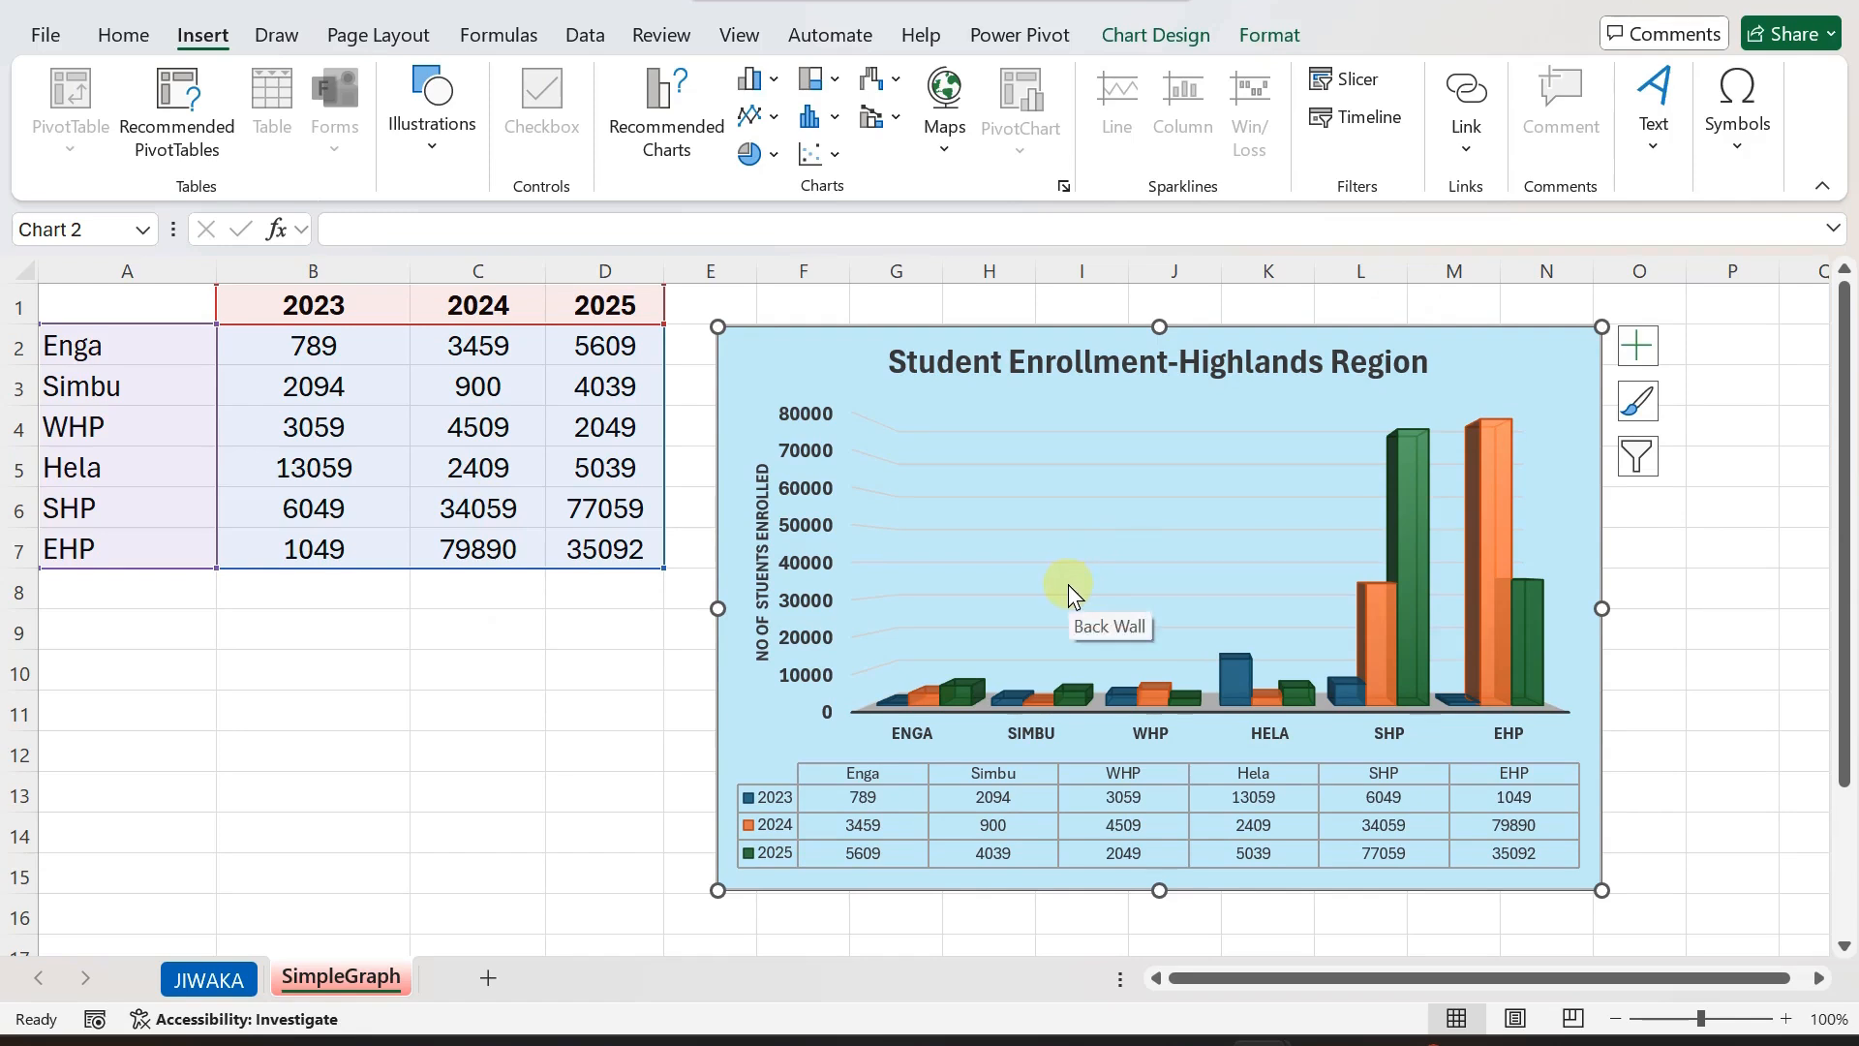
right_click(829, 351)
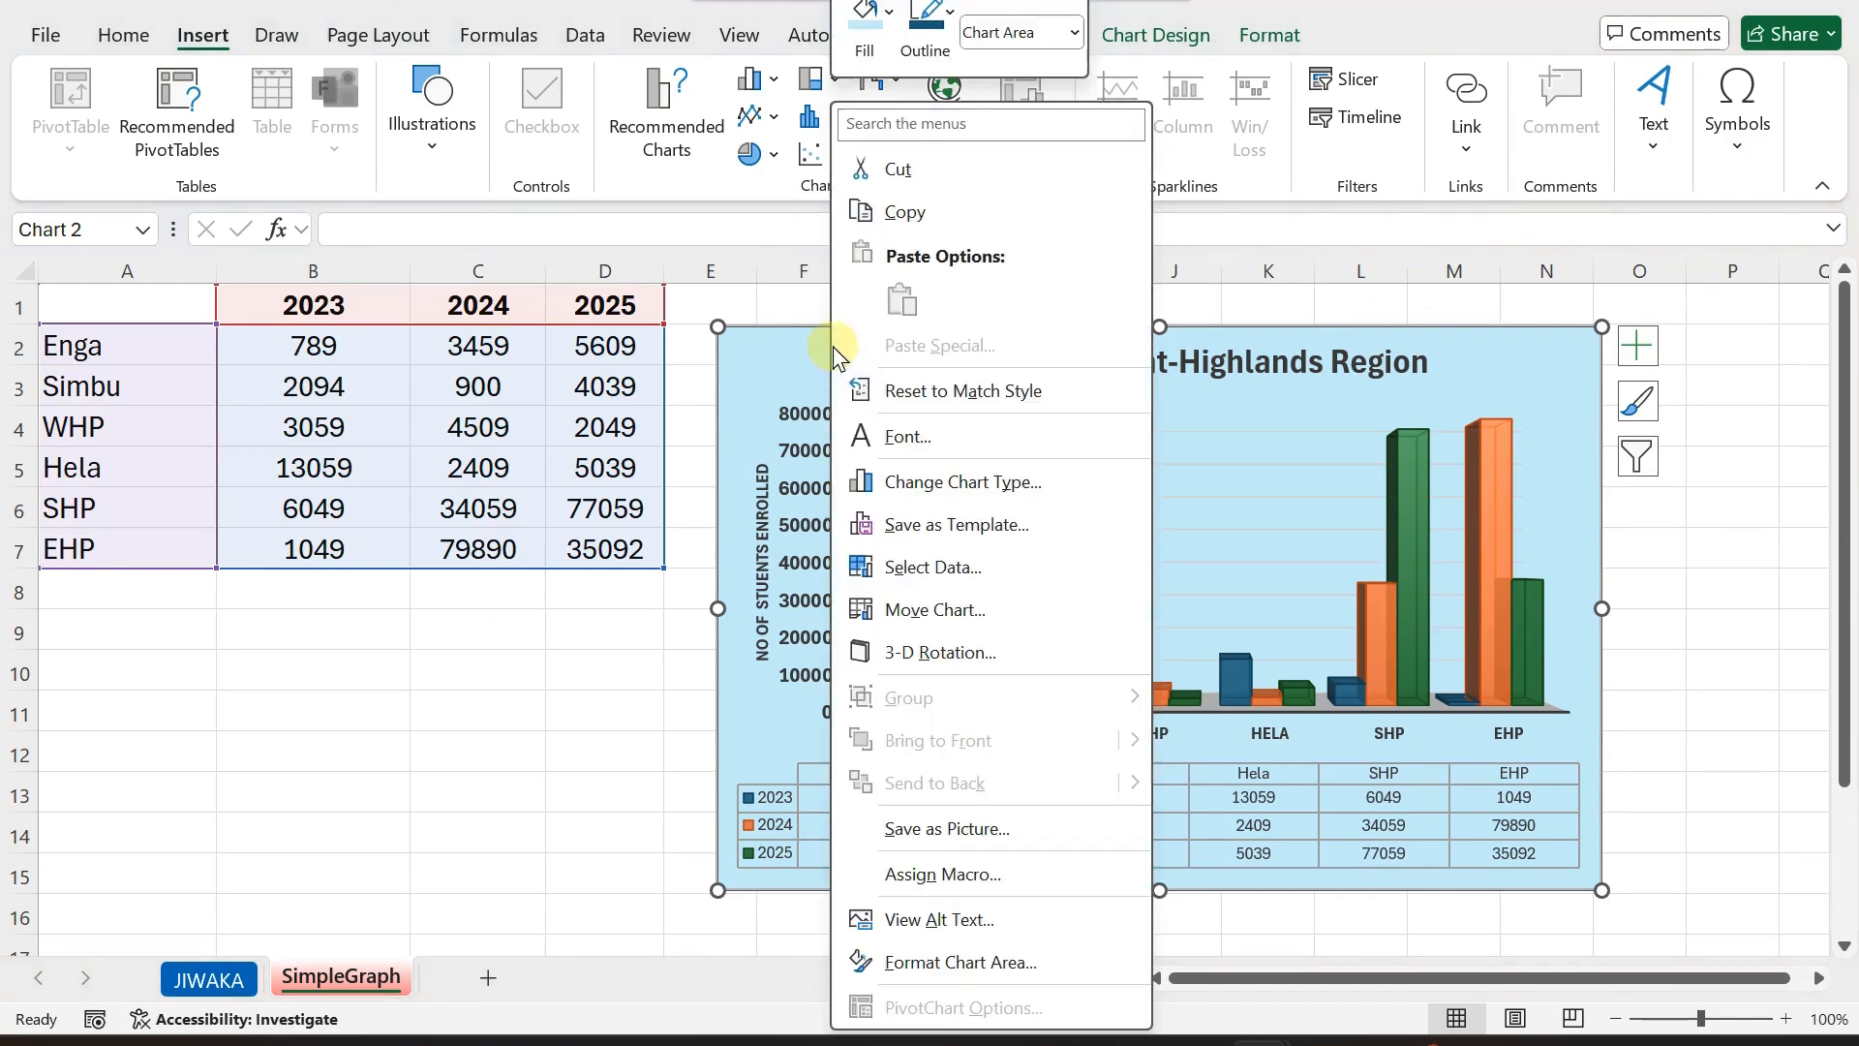
left_click(898, 206)
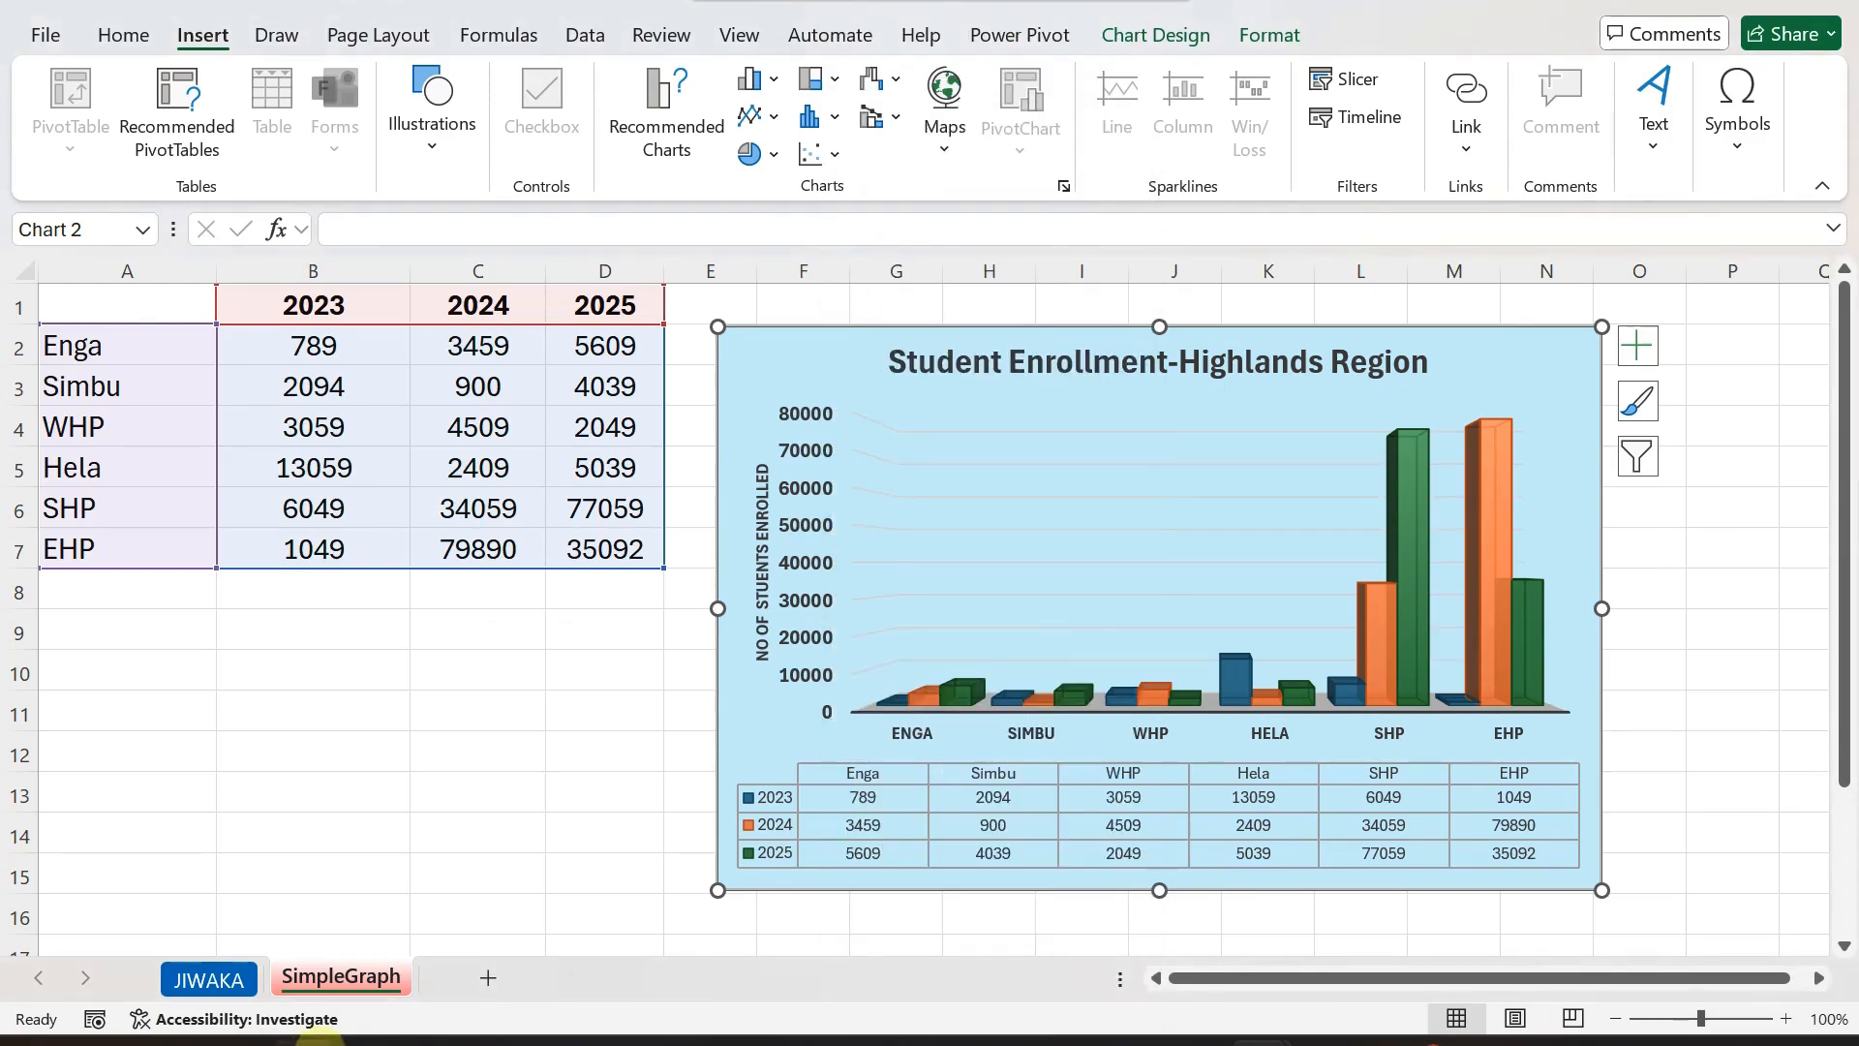
Switch to PowerPoint and delete the empty title and subtitle placeholders from the first slide.
left_click(496, 1045)
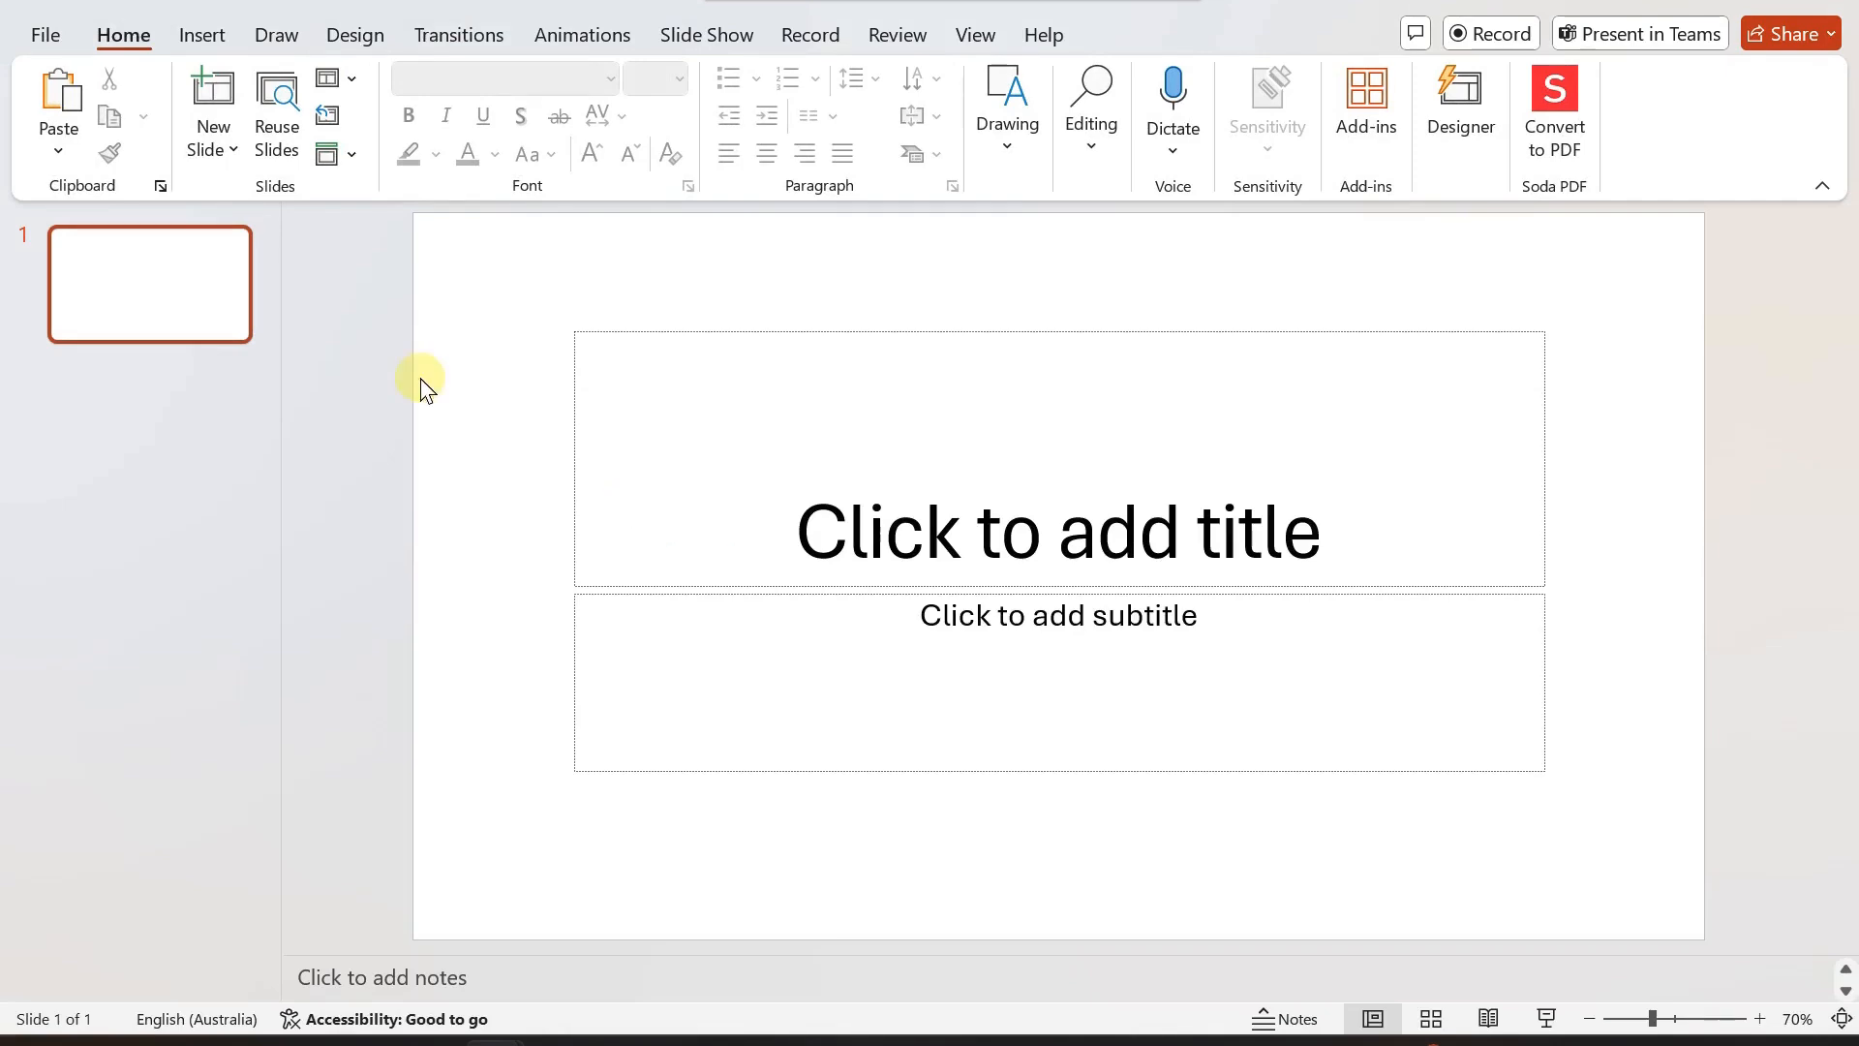
left_click(566, 415)
key("Delete")
left_click(575, 690)
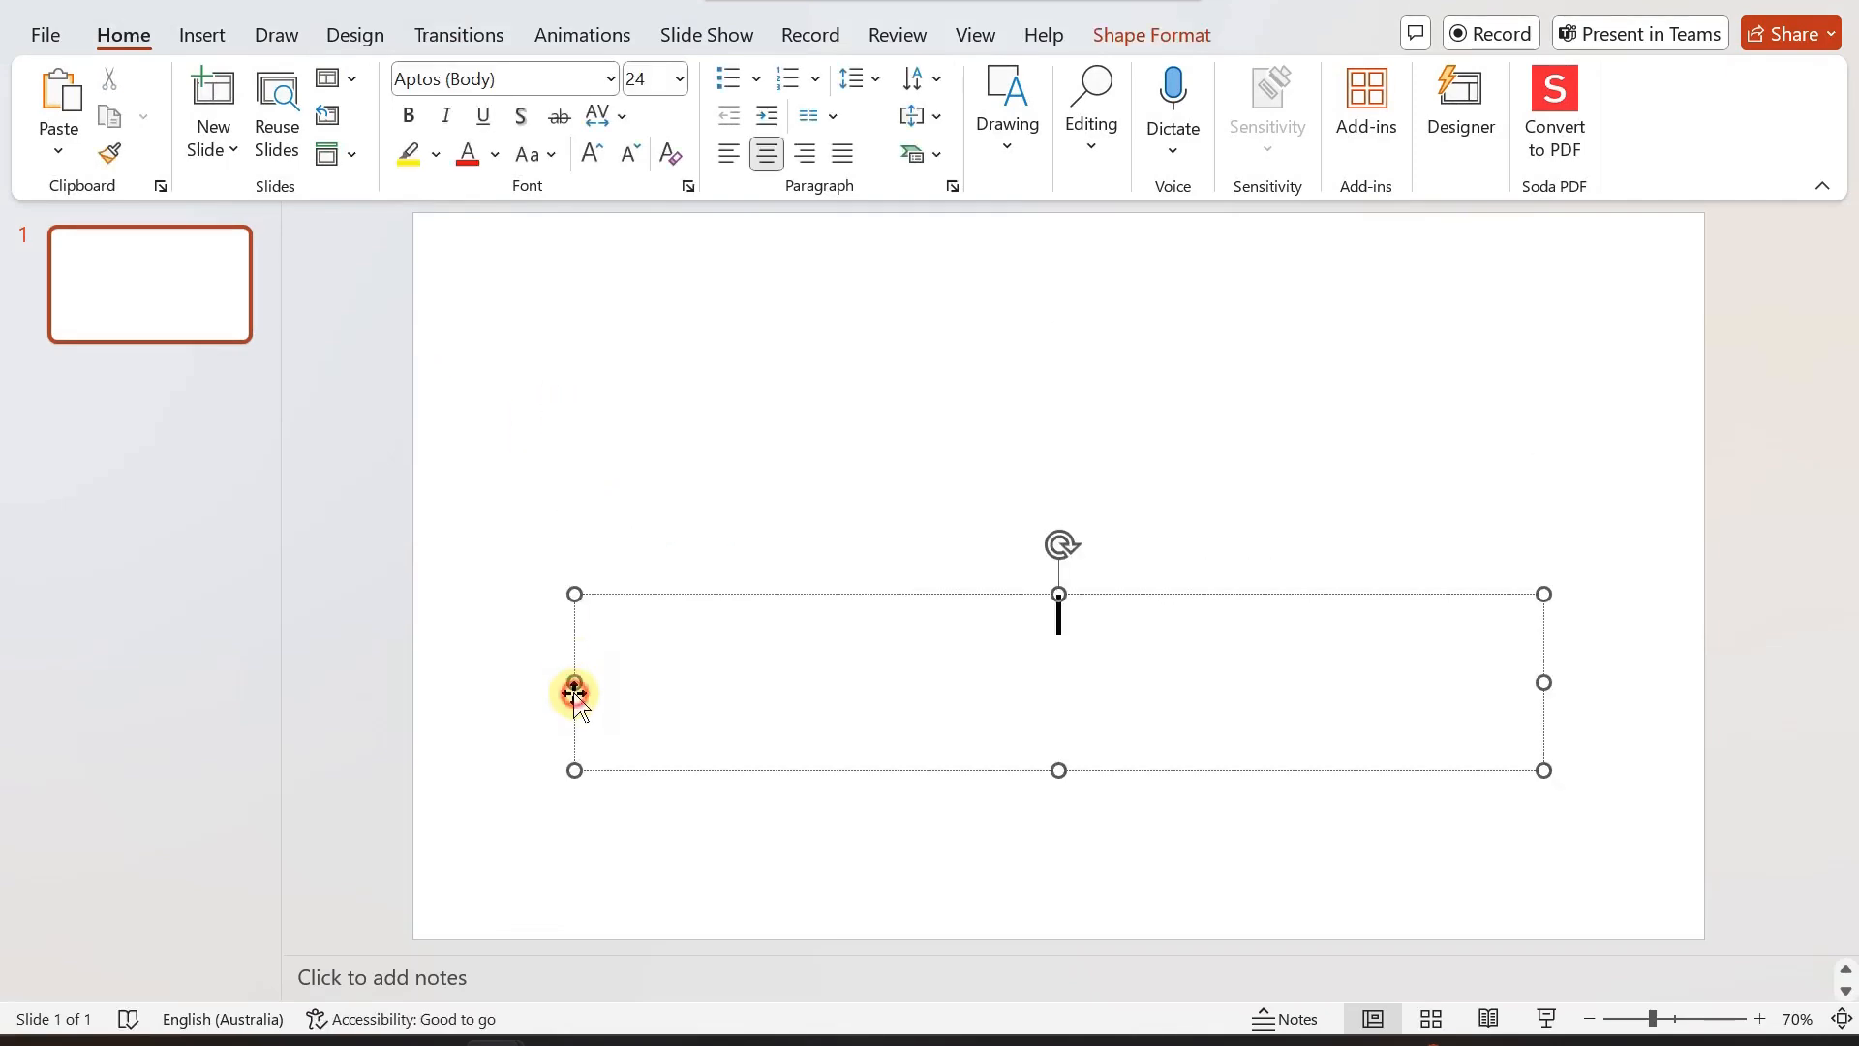
left_click(575, 632)
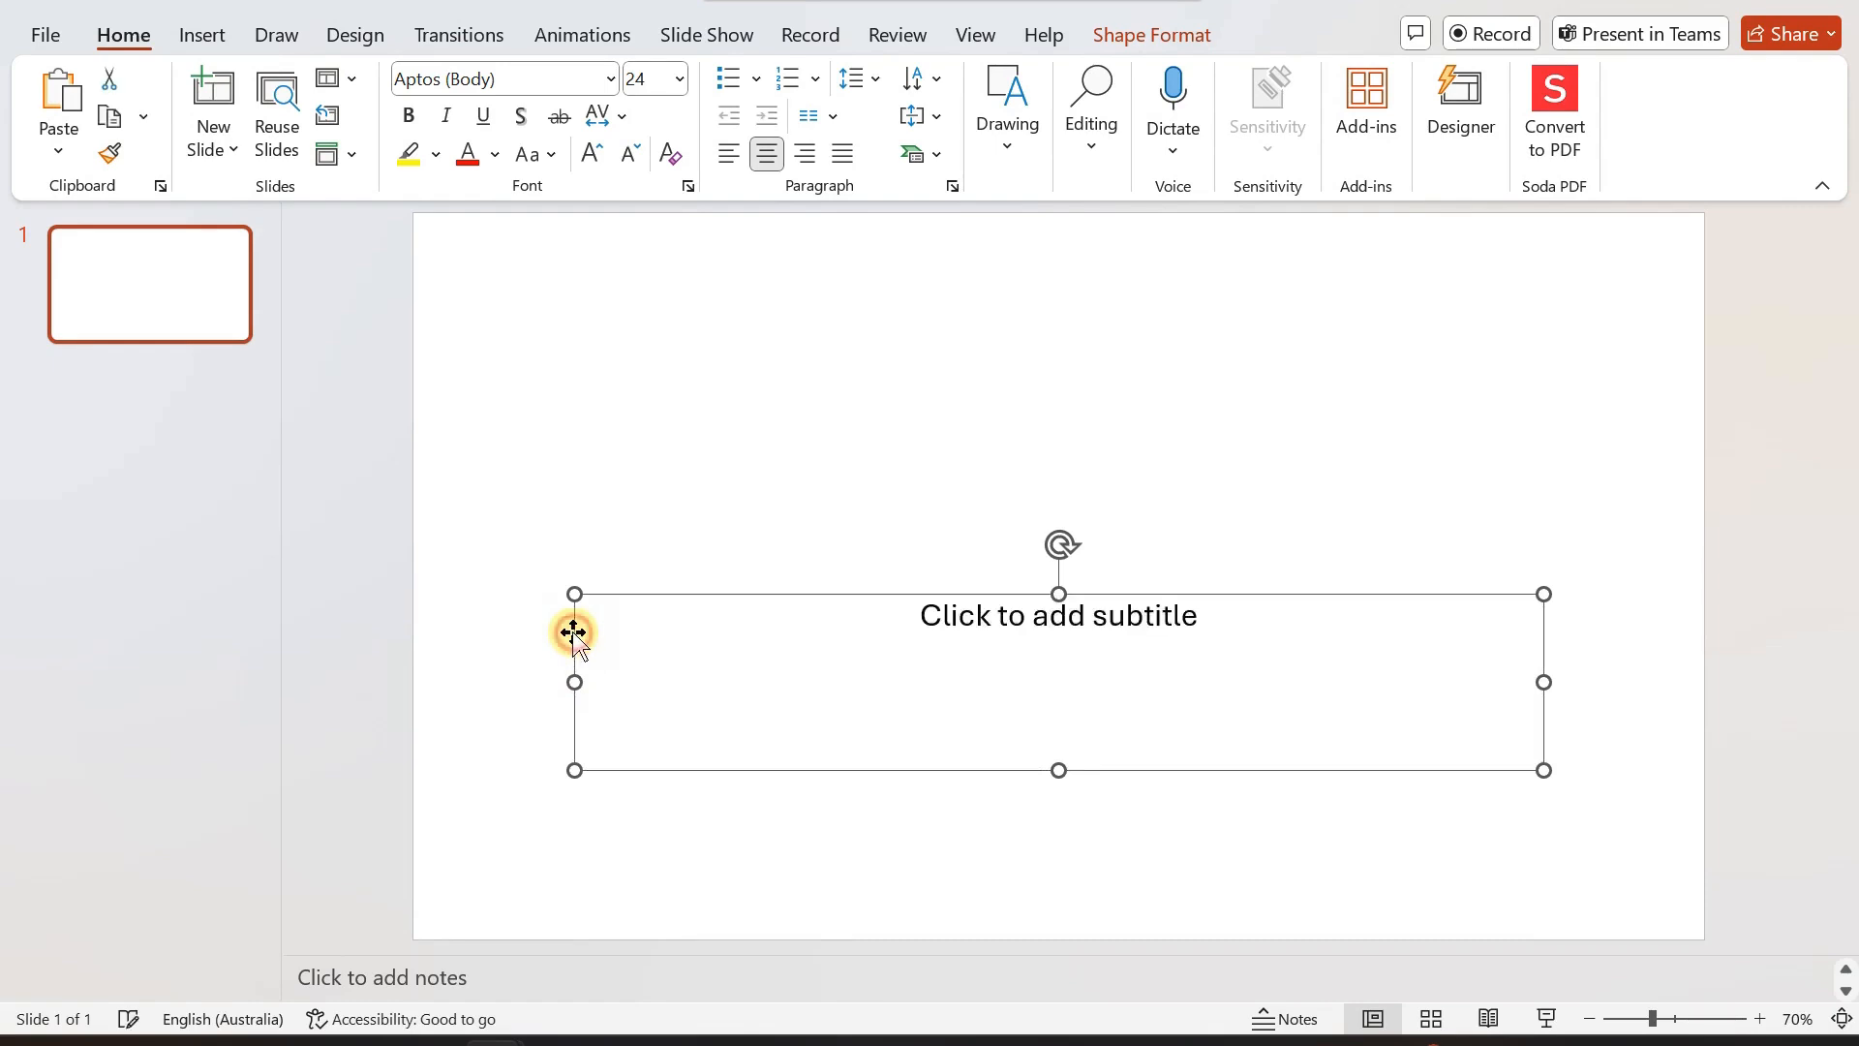
key("Delete")
left_click(639, 354)
Paste the copied chart onto the slide as a picture, enlarge it, and position it near the slide's center.
right_click(705, 401)
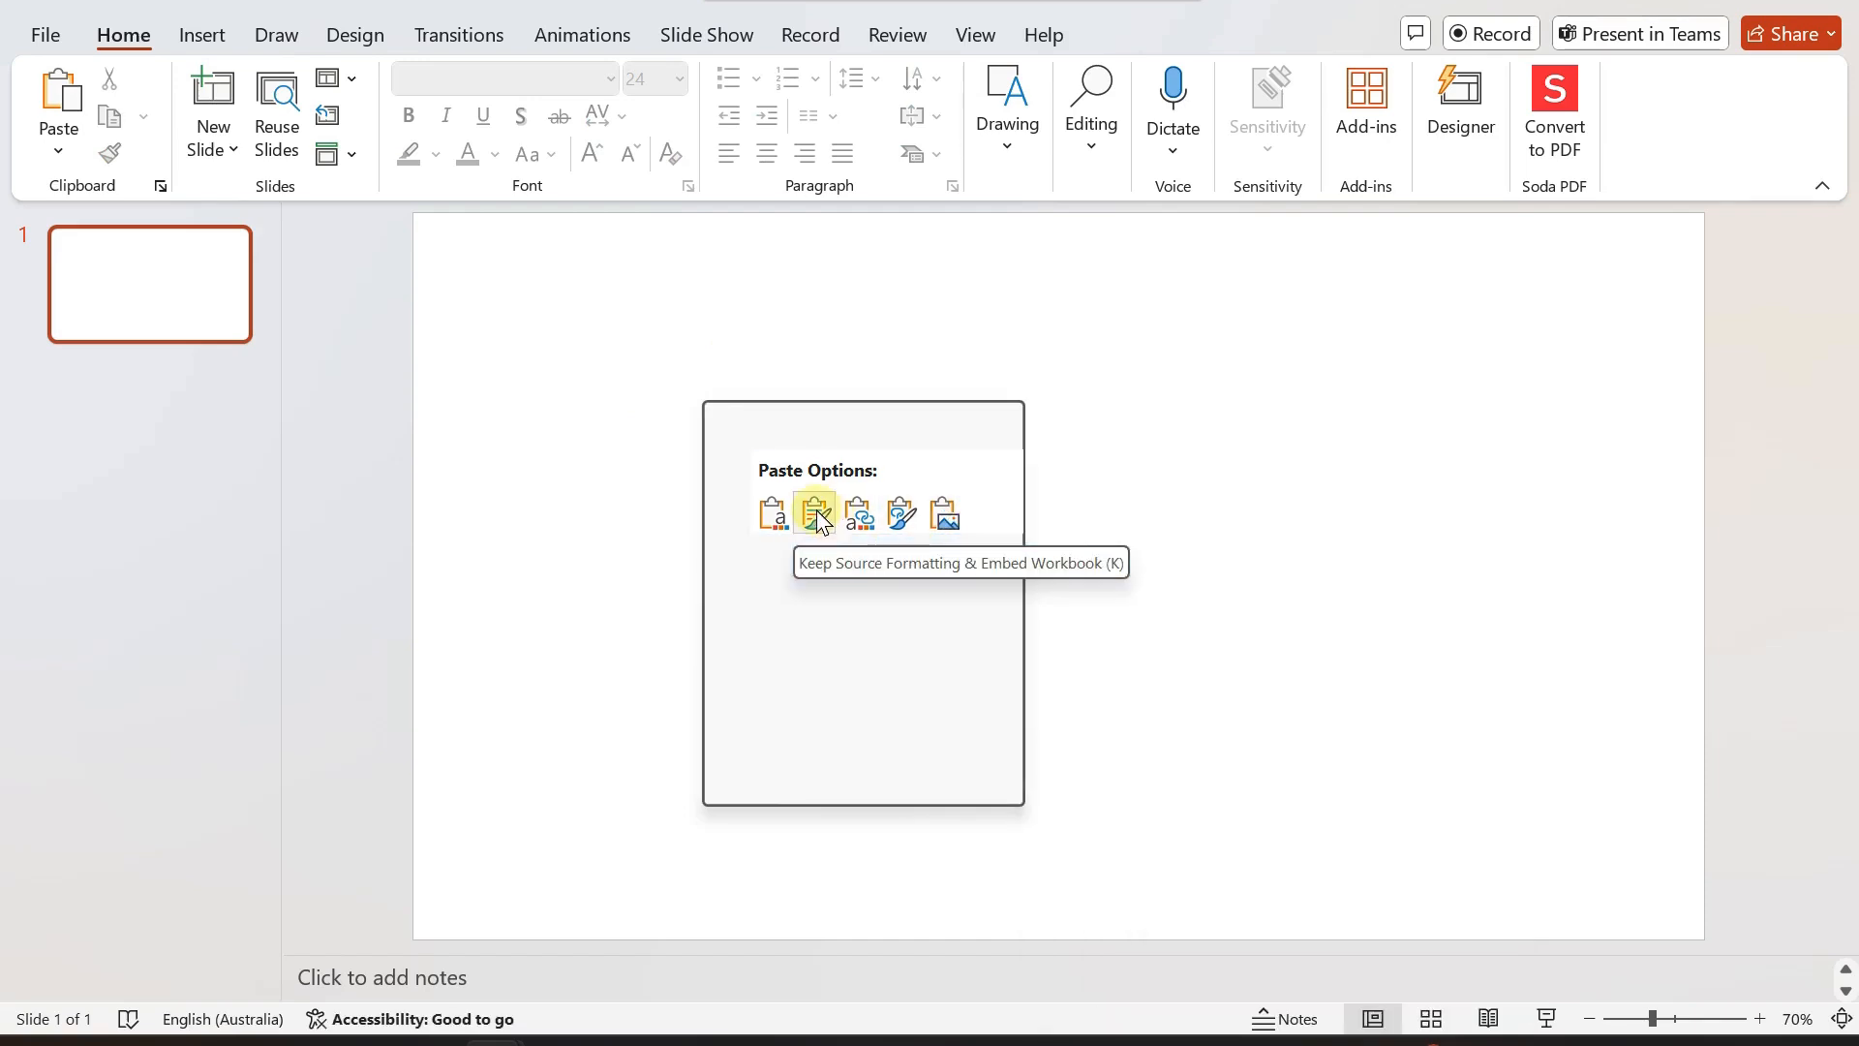
left_click(944, 514)
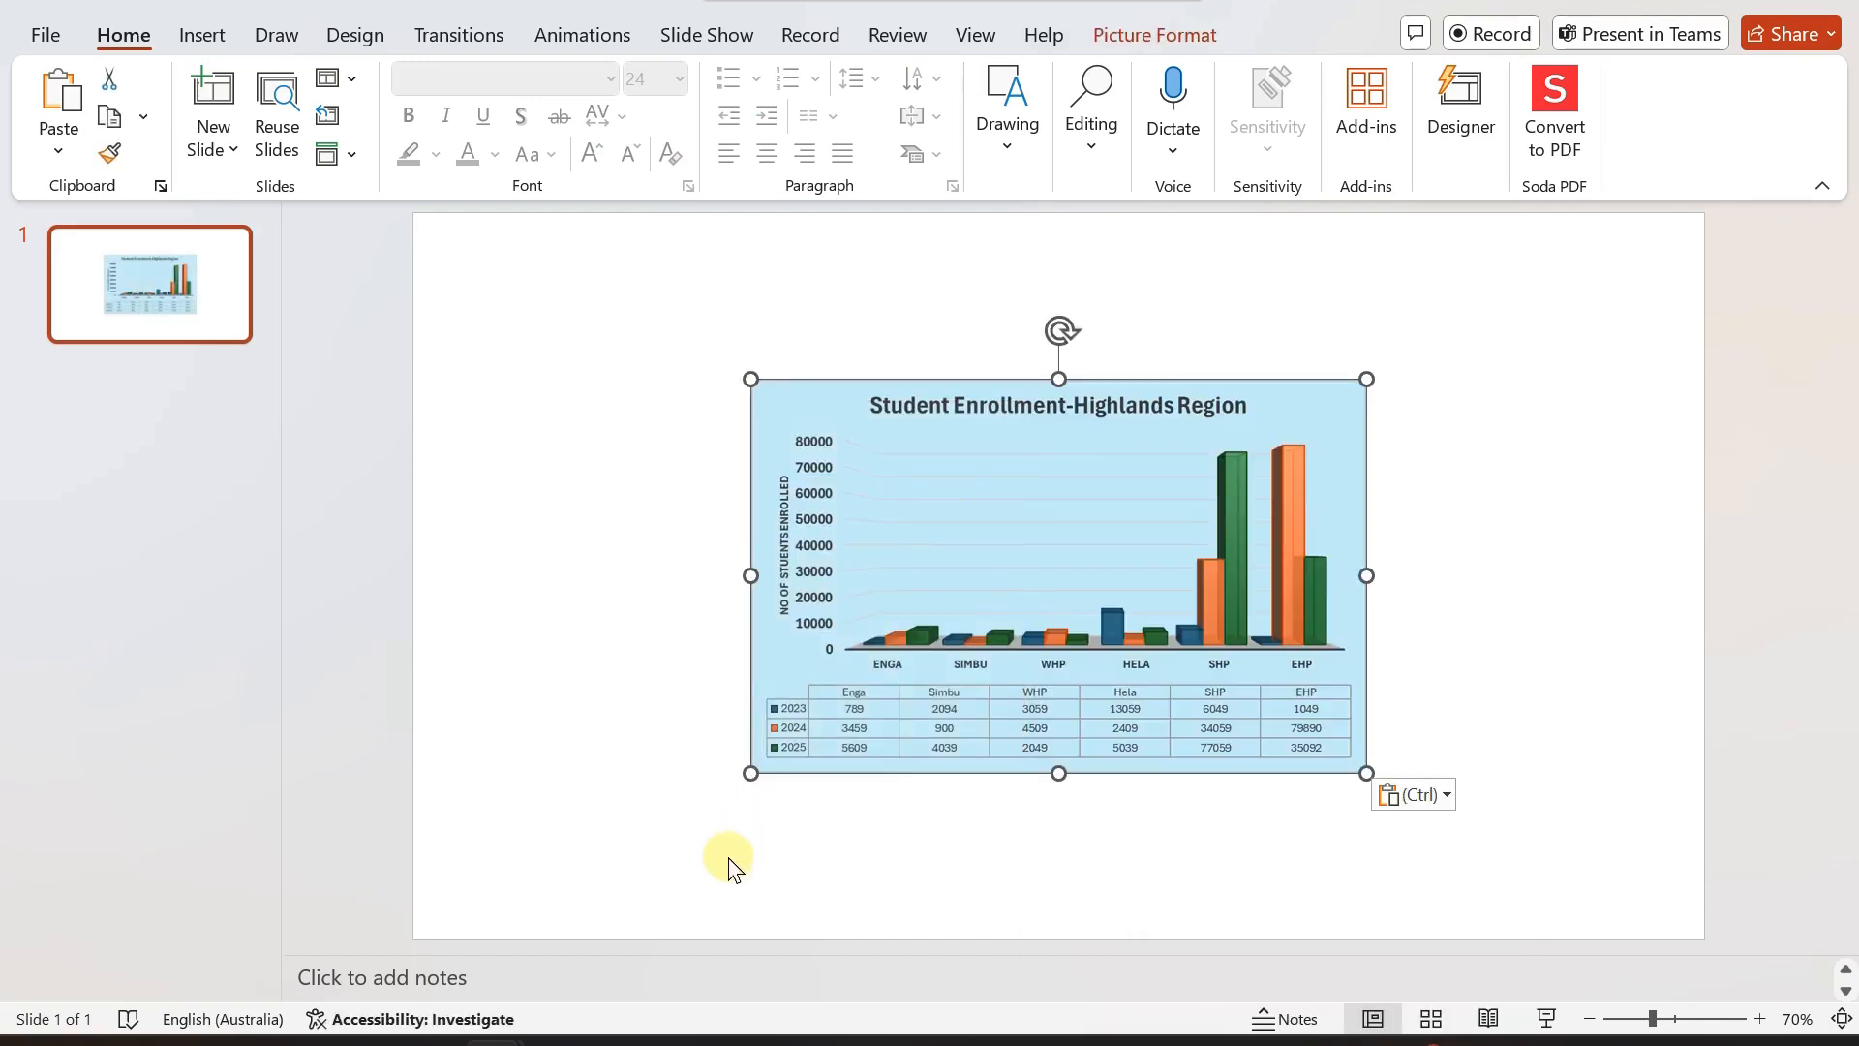
left_click_drag(751, 773, 580, 879)
left_click_drag(1169, 528, 1247, 485)
left_click_drag(876, 543, 793, 564)
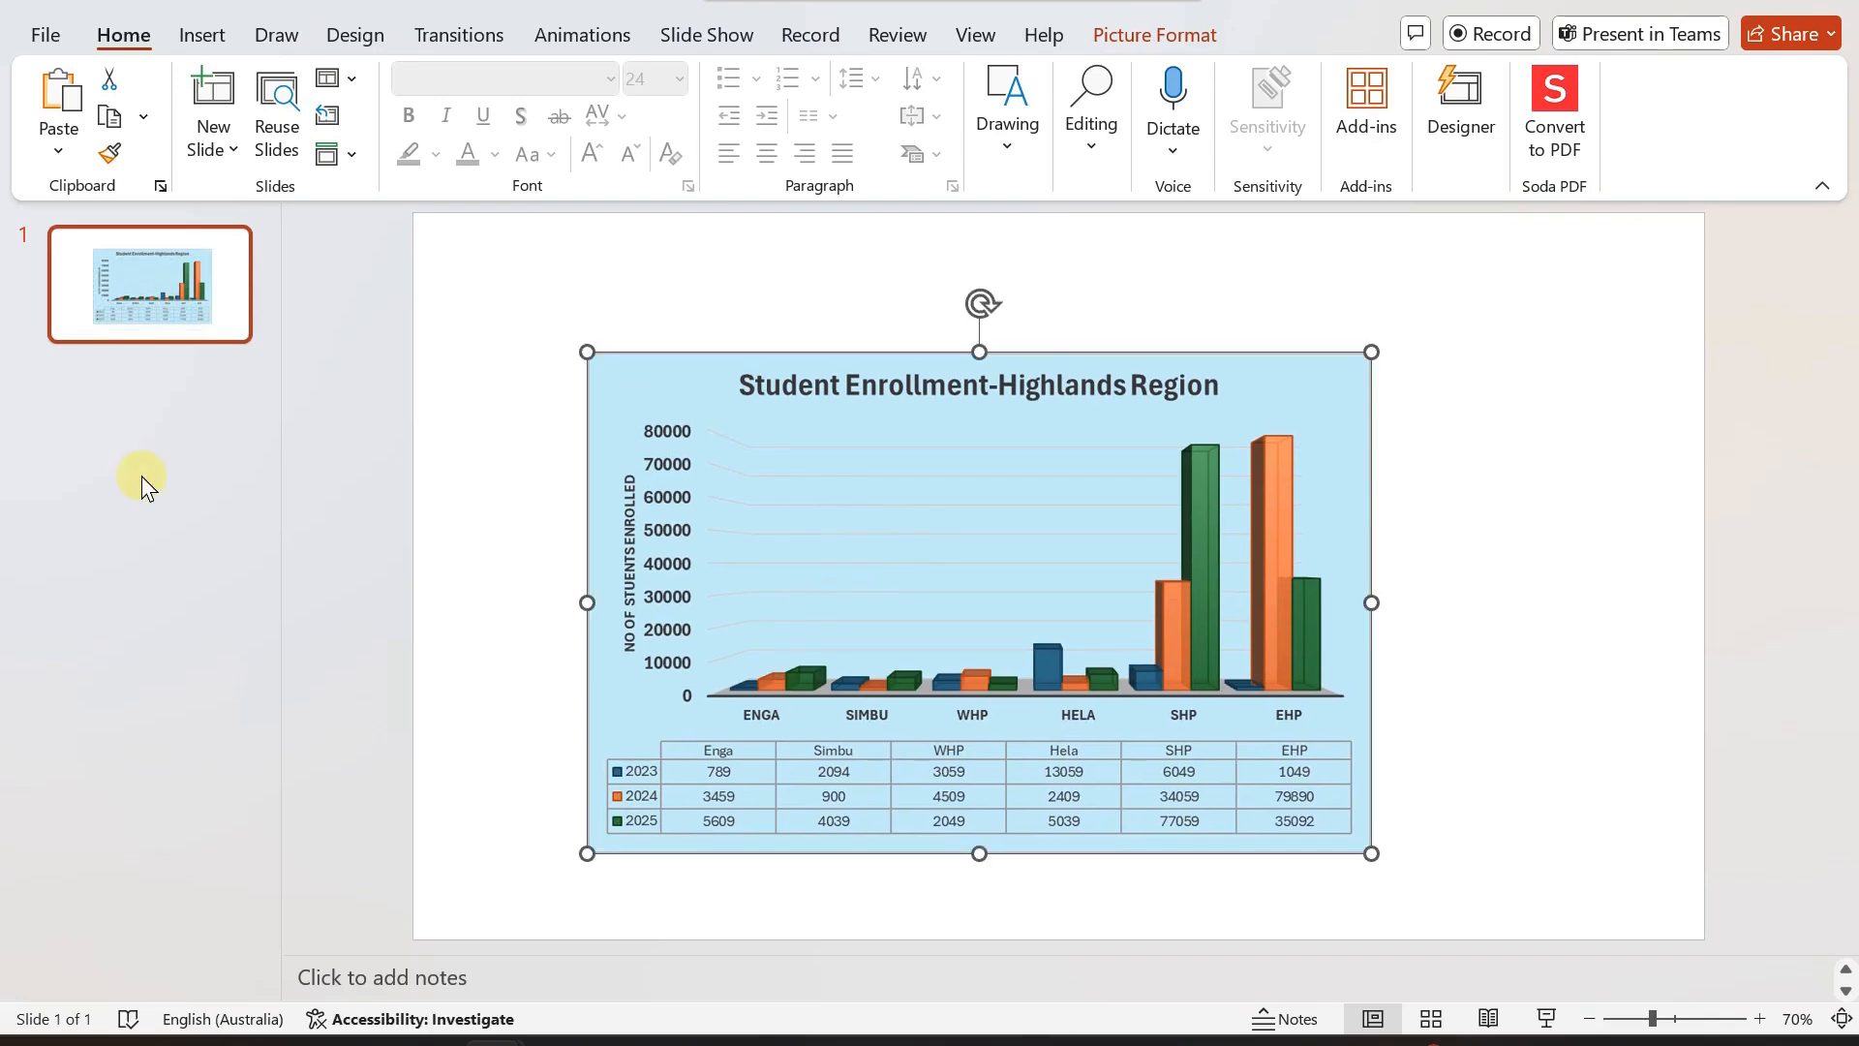
right_click(108, 433)
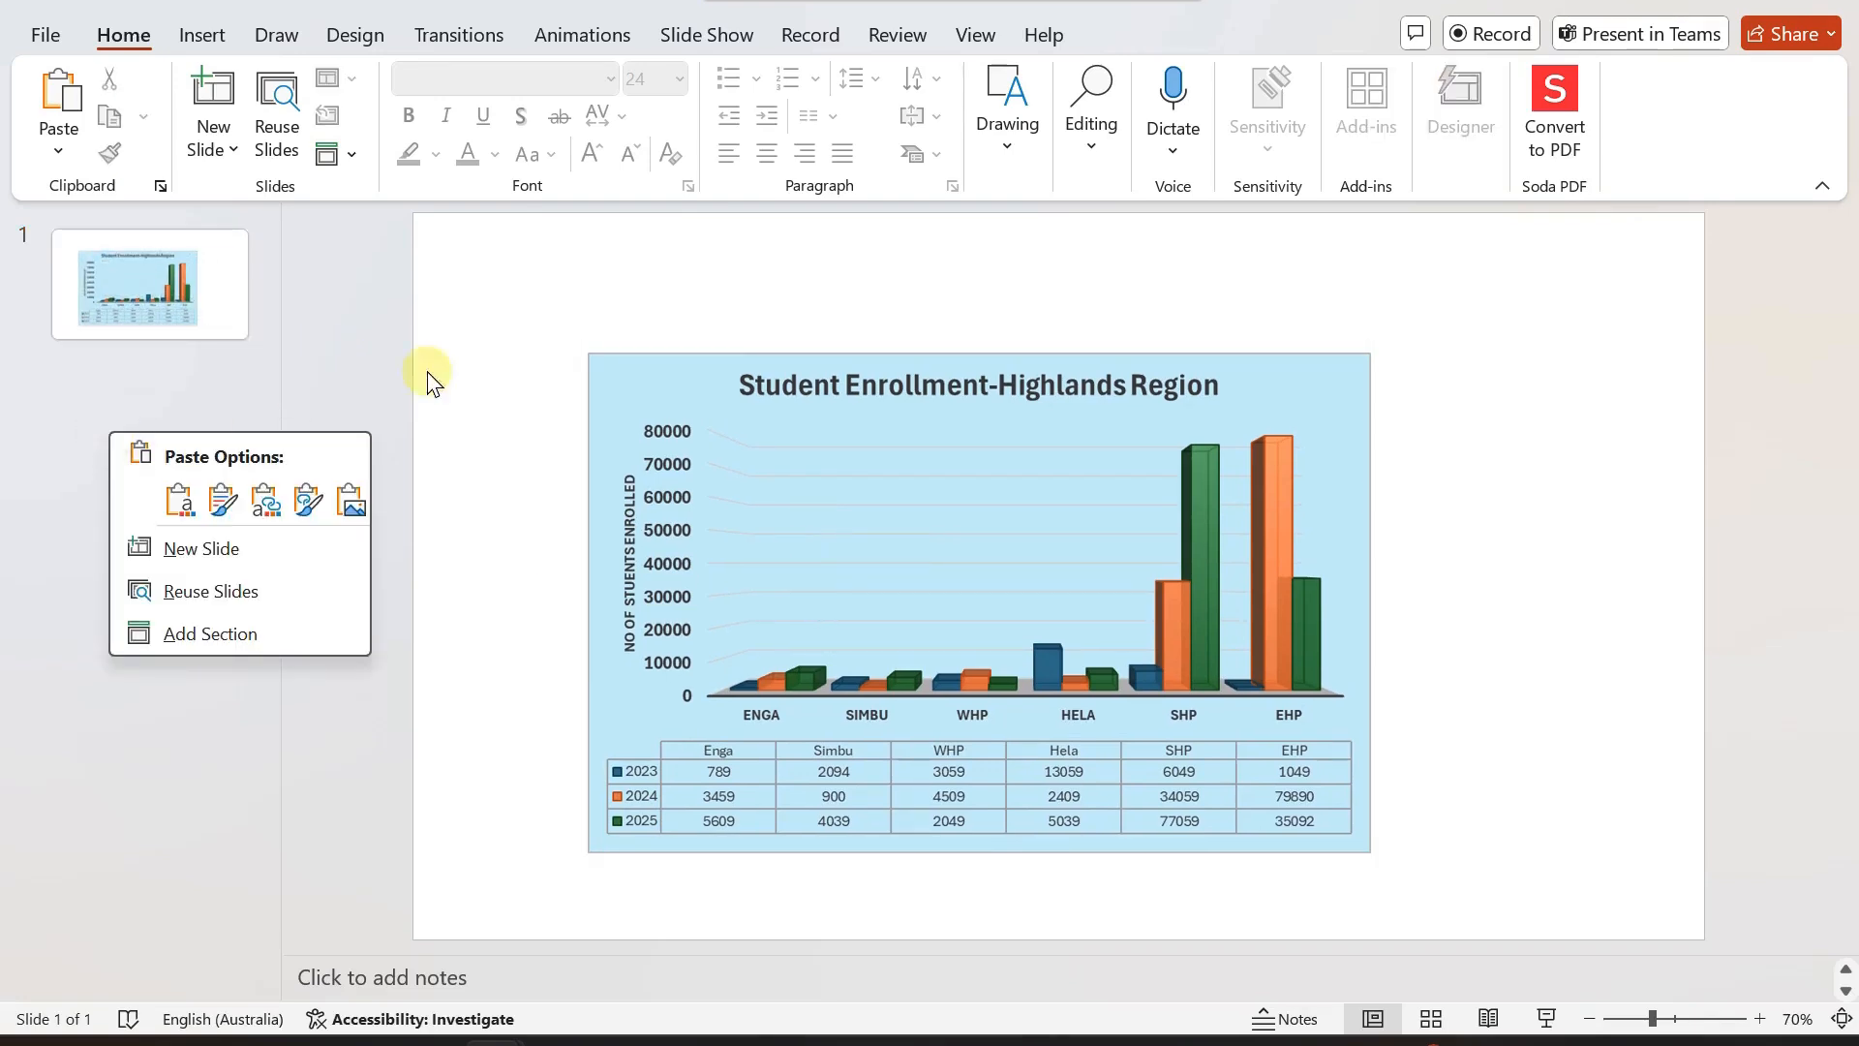
left_click(811, 266)
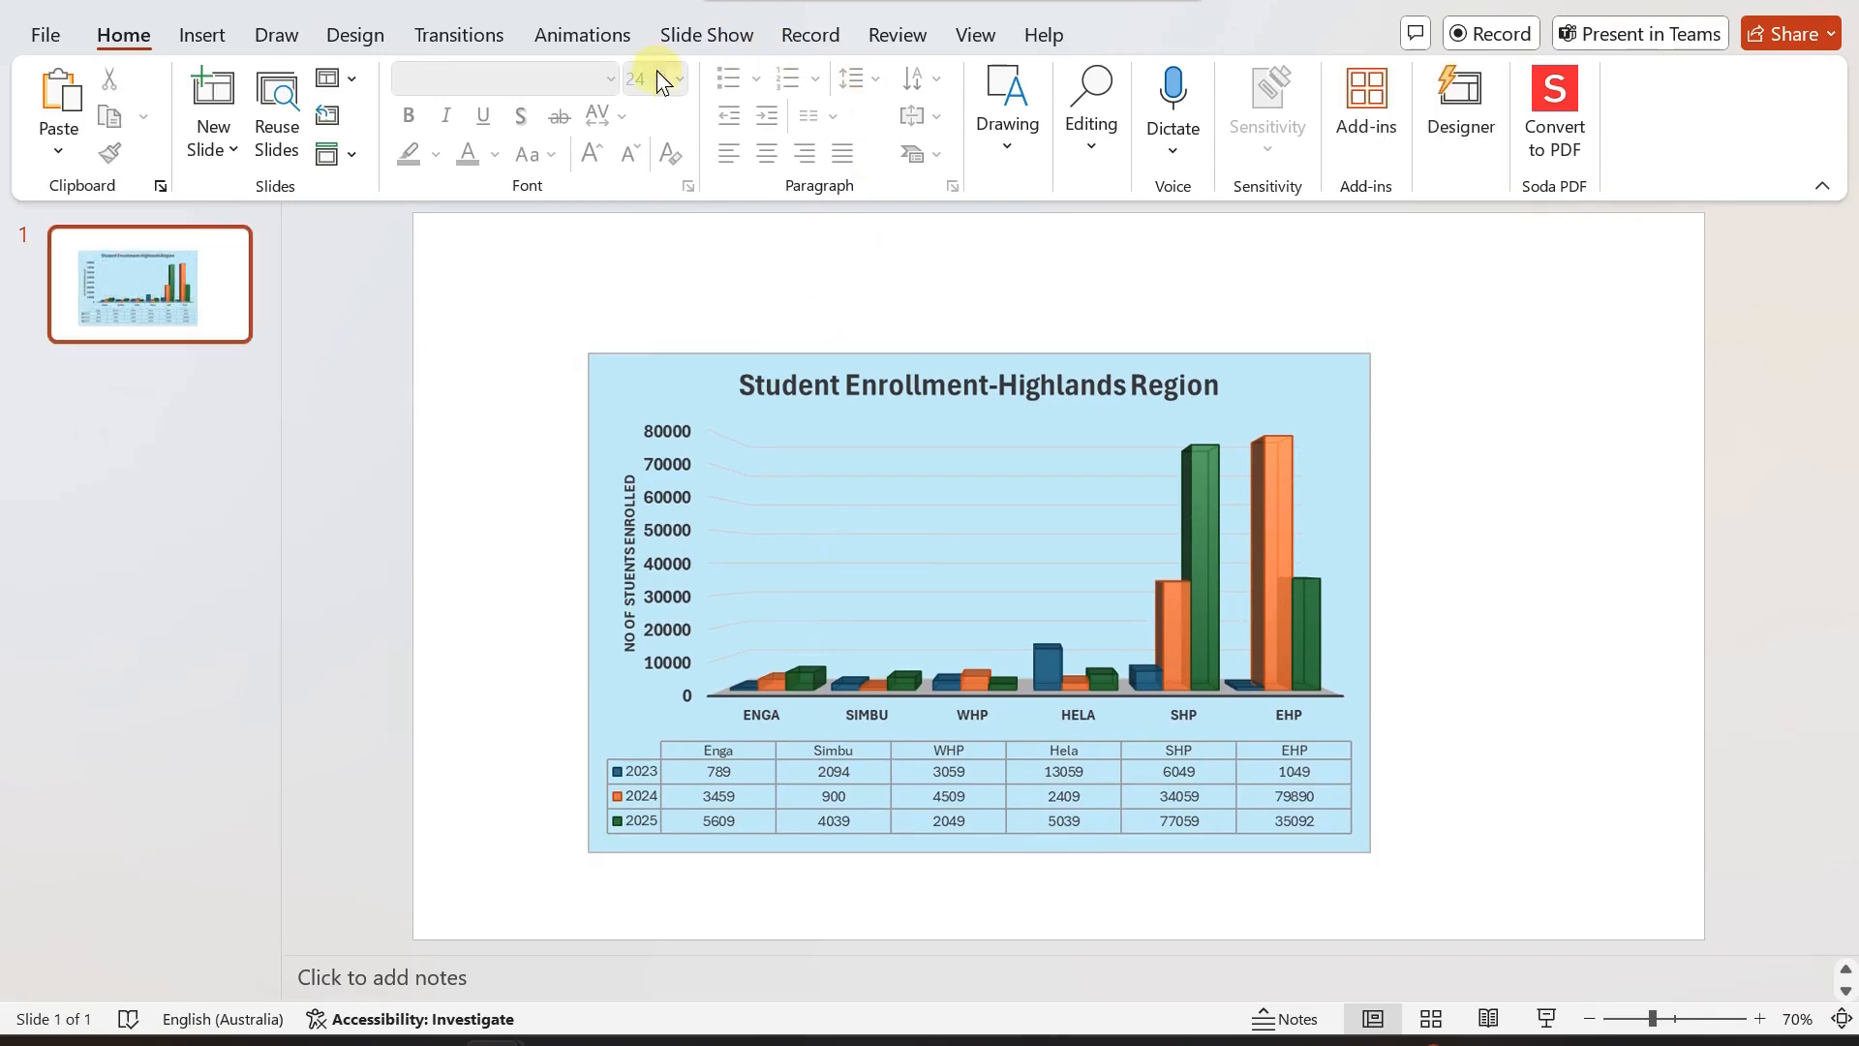
Apply the gray-wall, wooden-floor theme in its light variant with a green accent line, and move the chart picture up and right of that line.
left_click(368, 39)
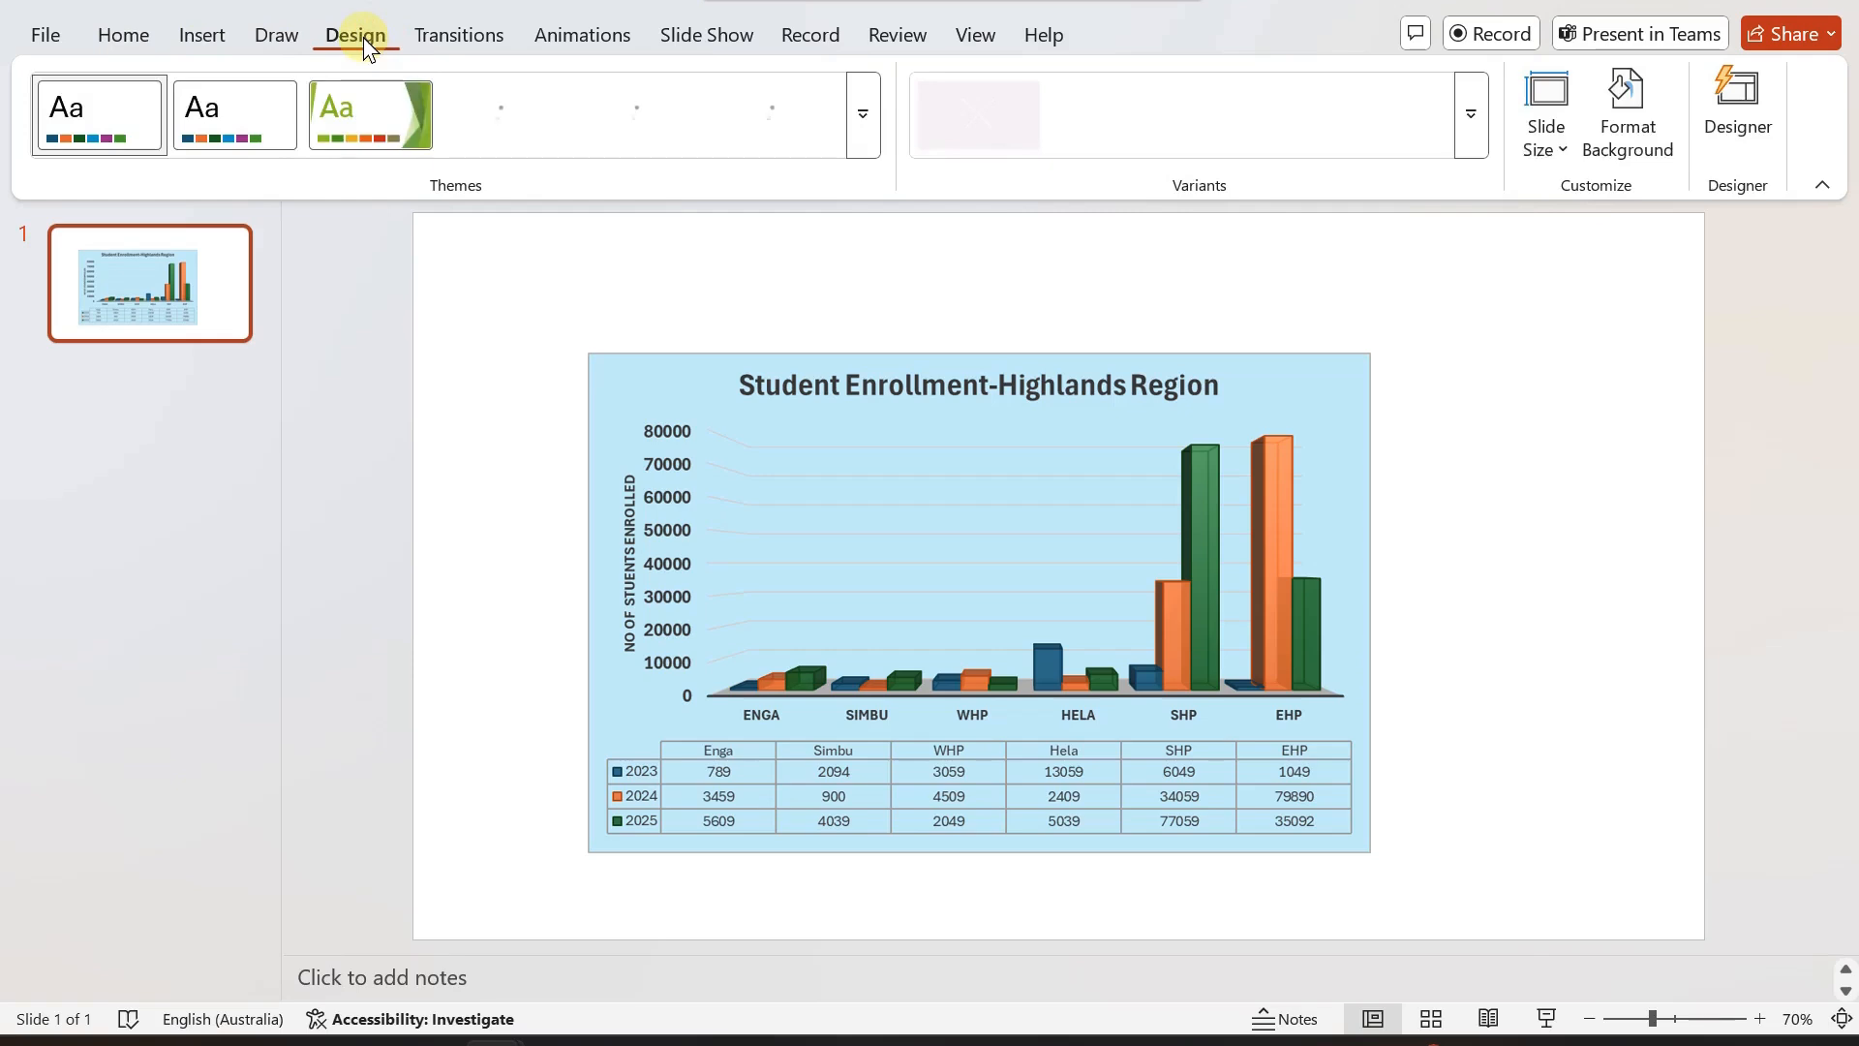
left_click(508, 111)
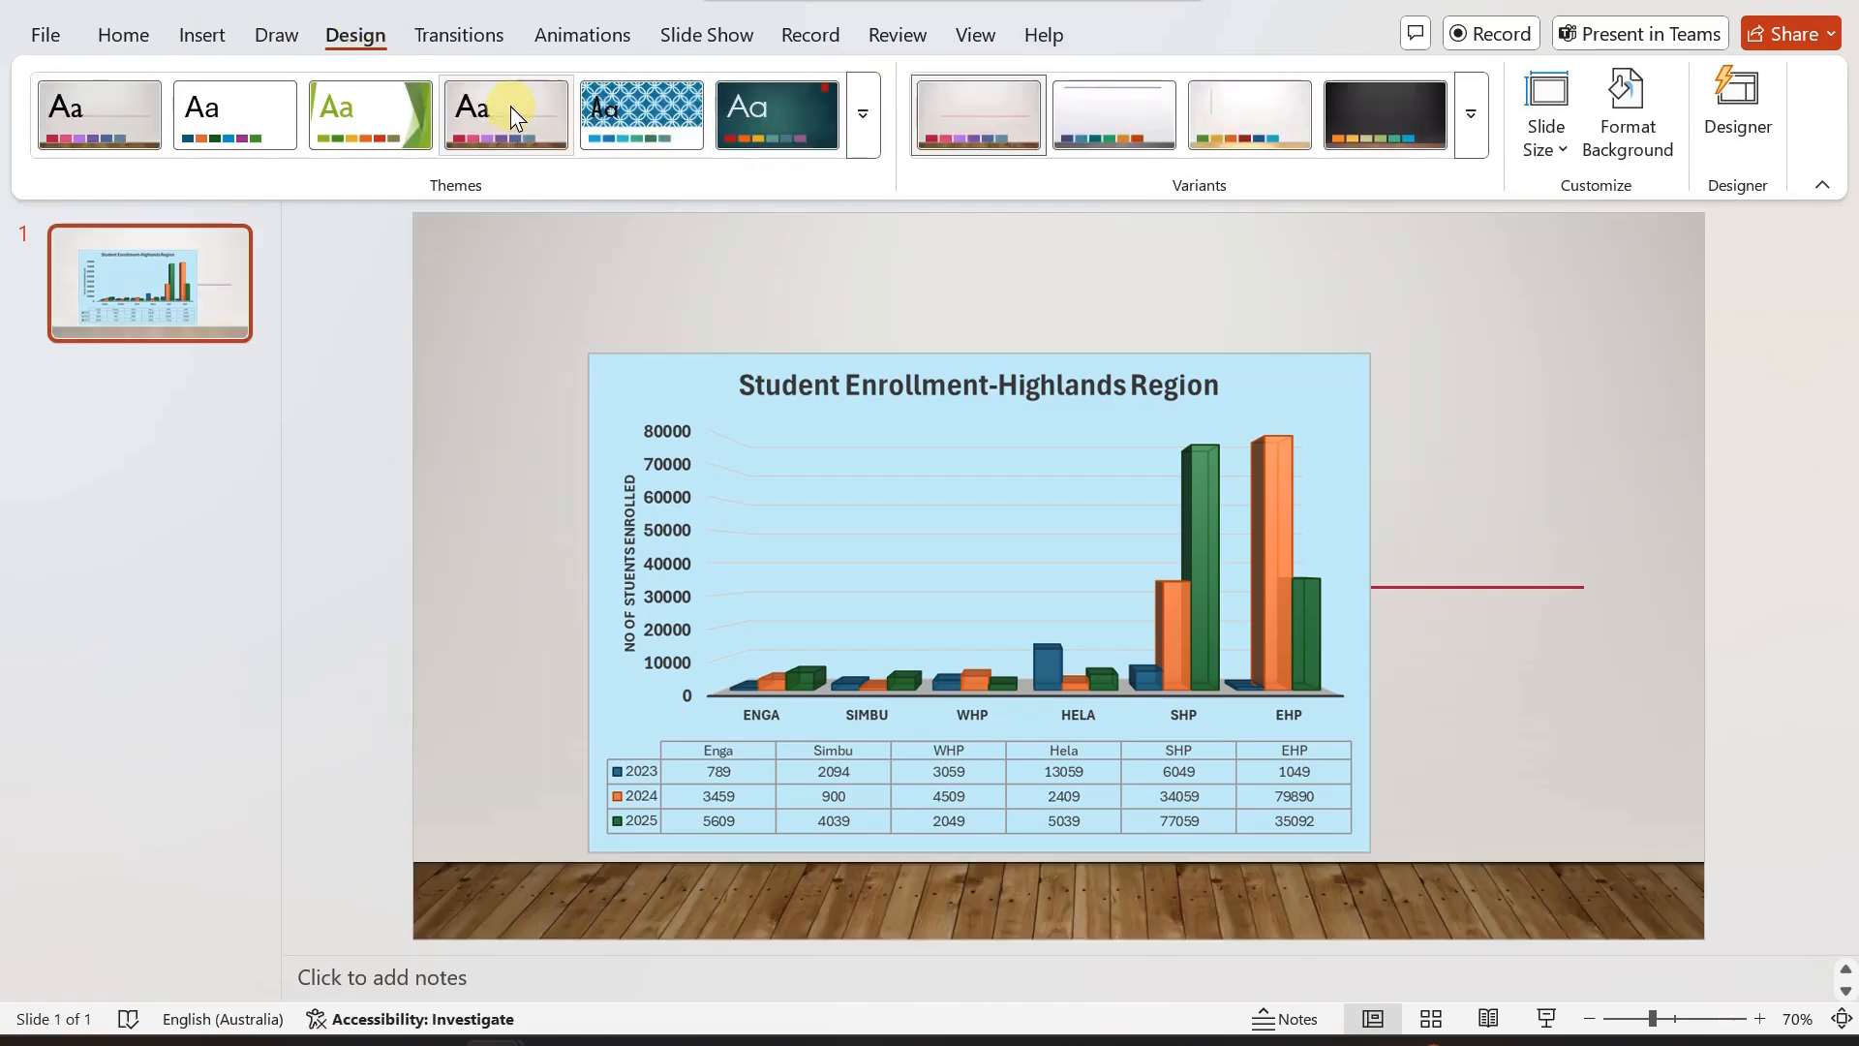
left_click(1380, 114)
left_click_drag(1165, 357, 1299, 290)
left_click(1249, 114)
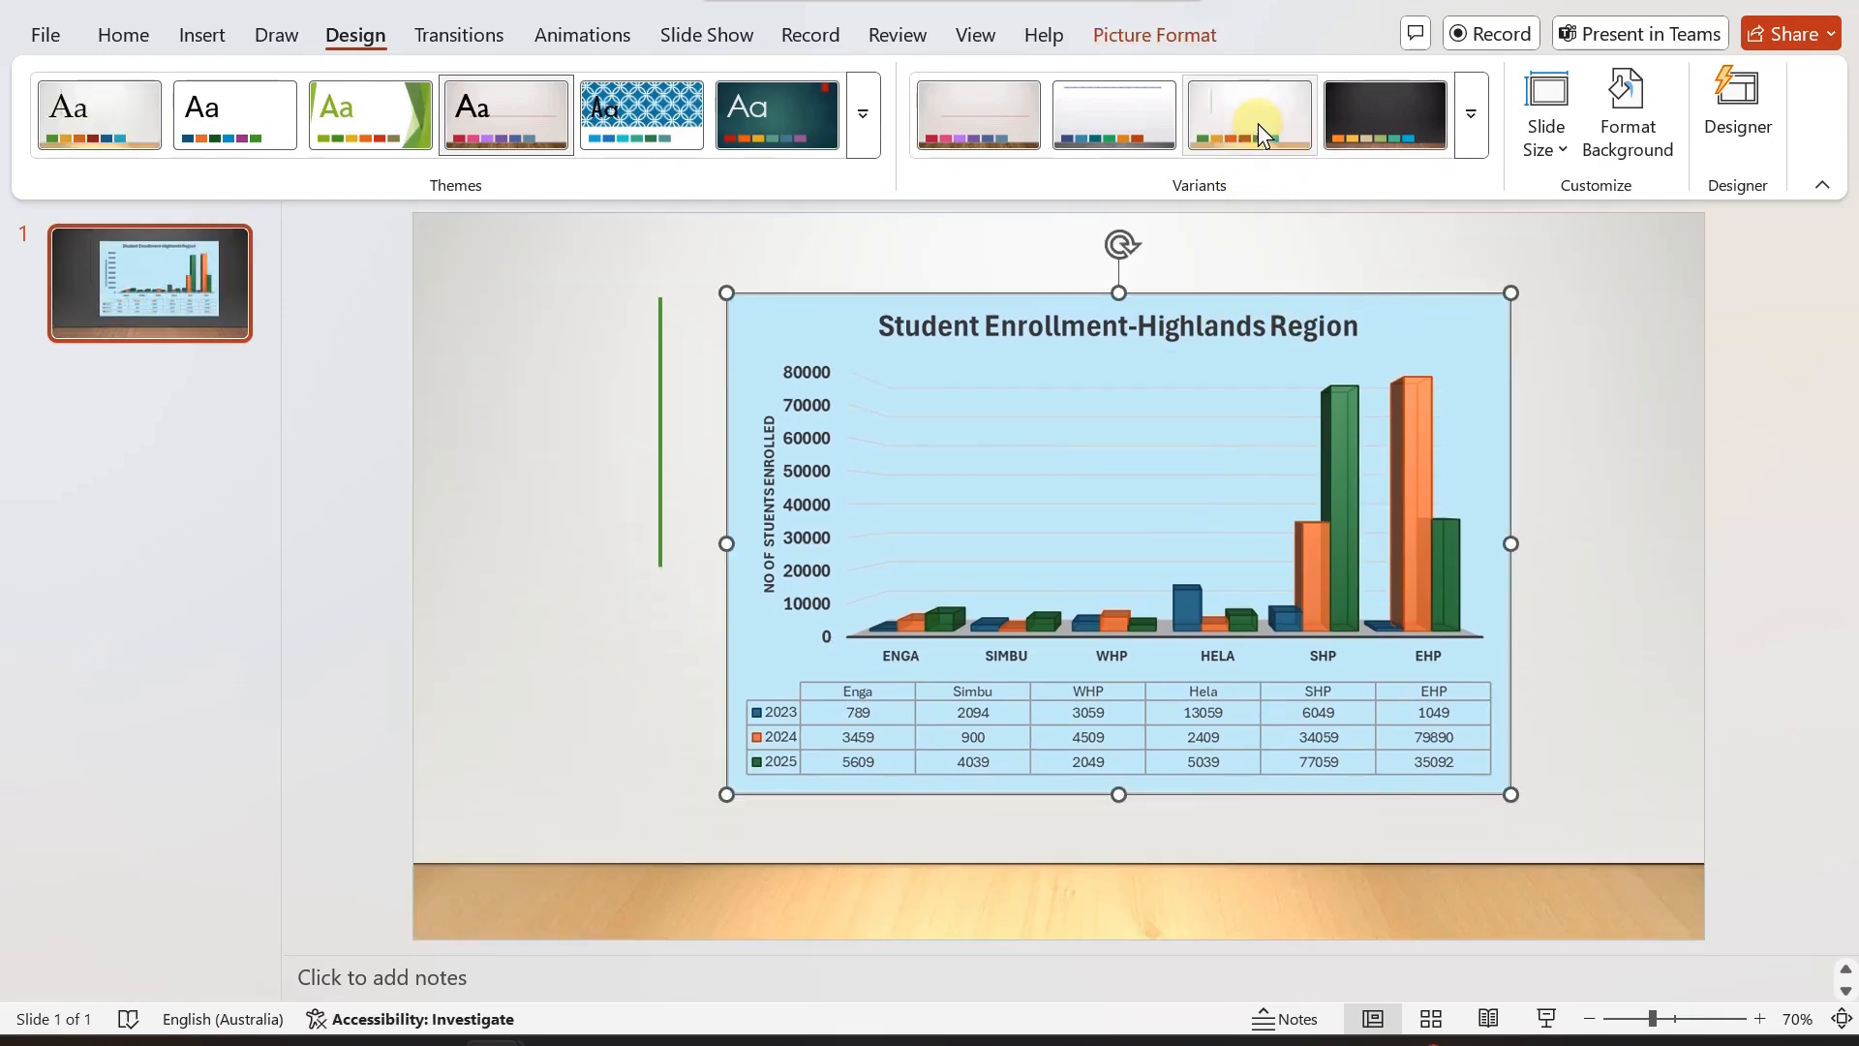
left_click(572, 423)
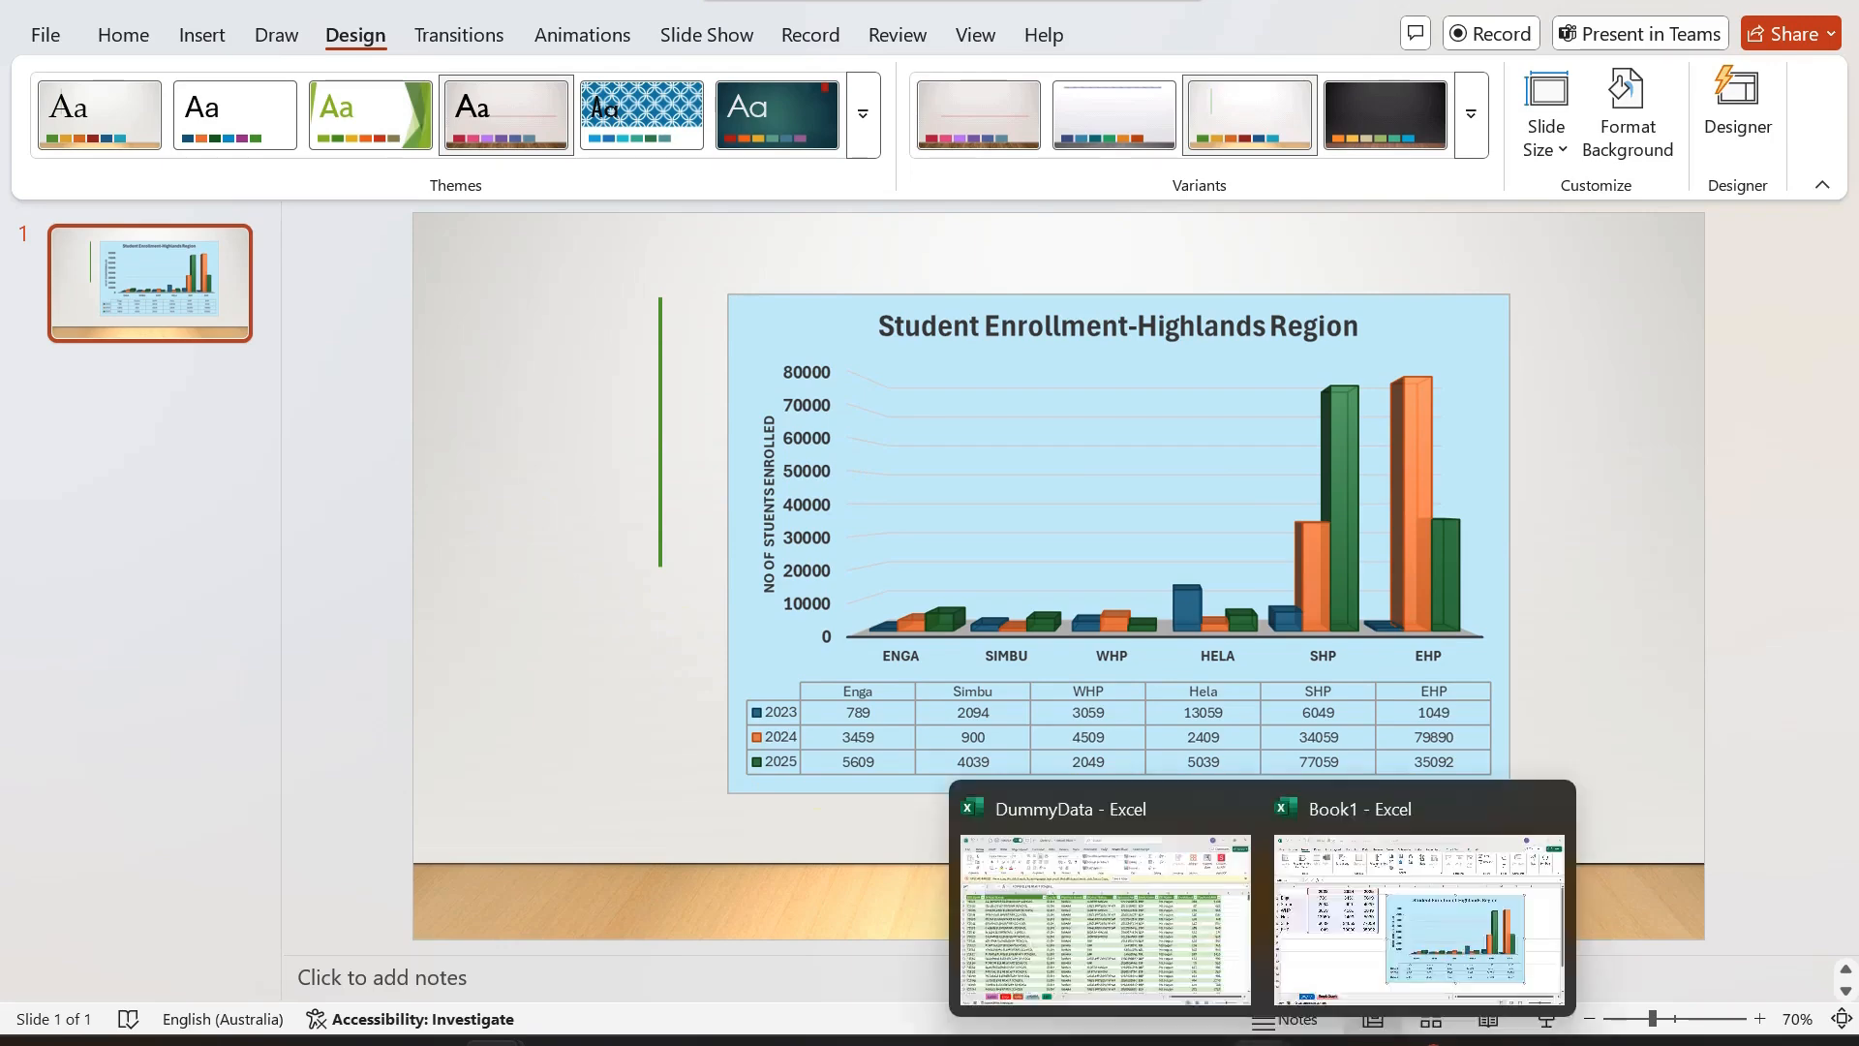
Switch back to the Book1 workbook in Excel and open the JIWAKA sheet.
left_click(1263, 1043)
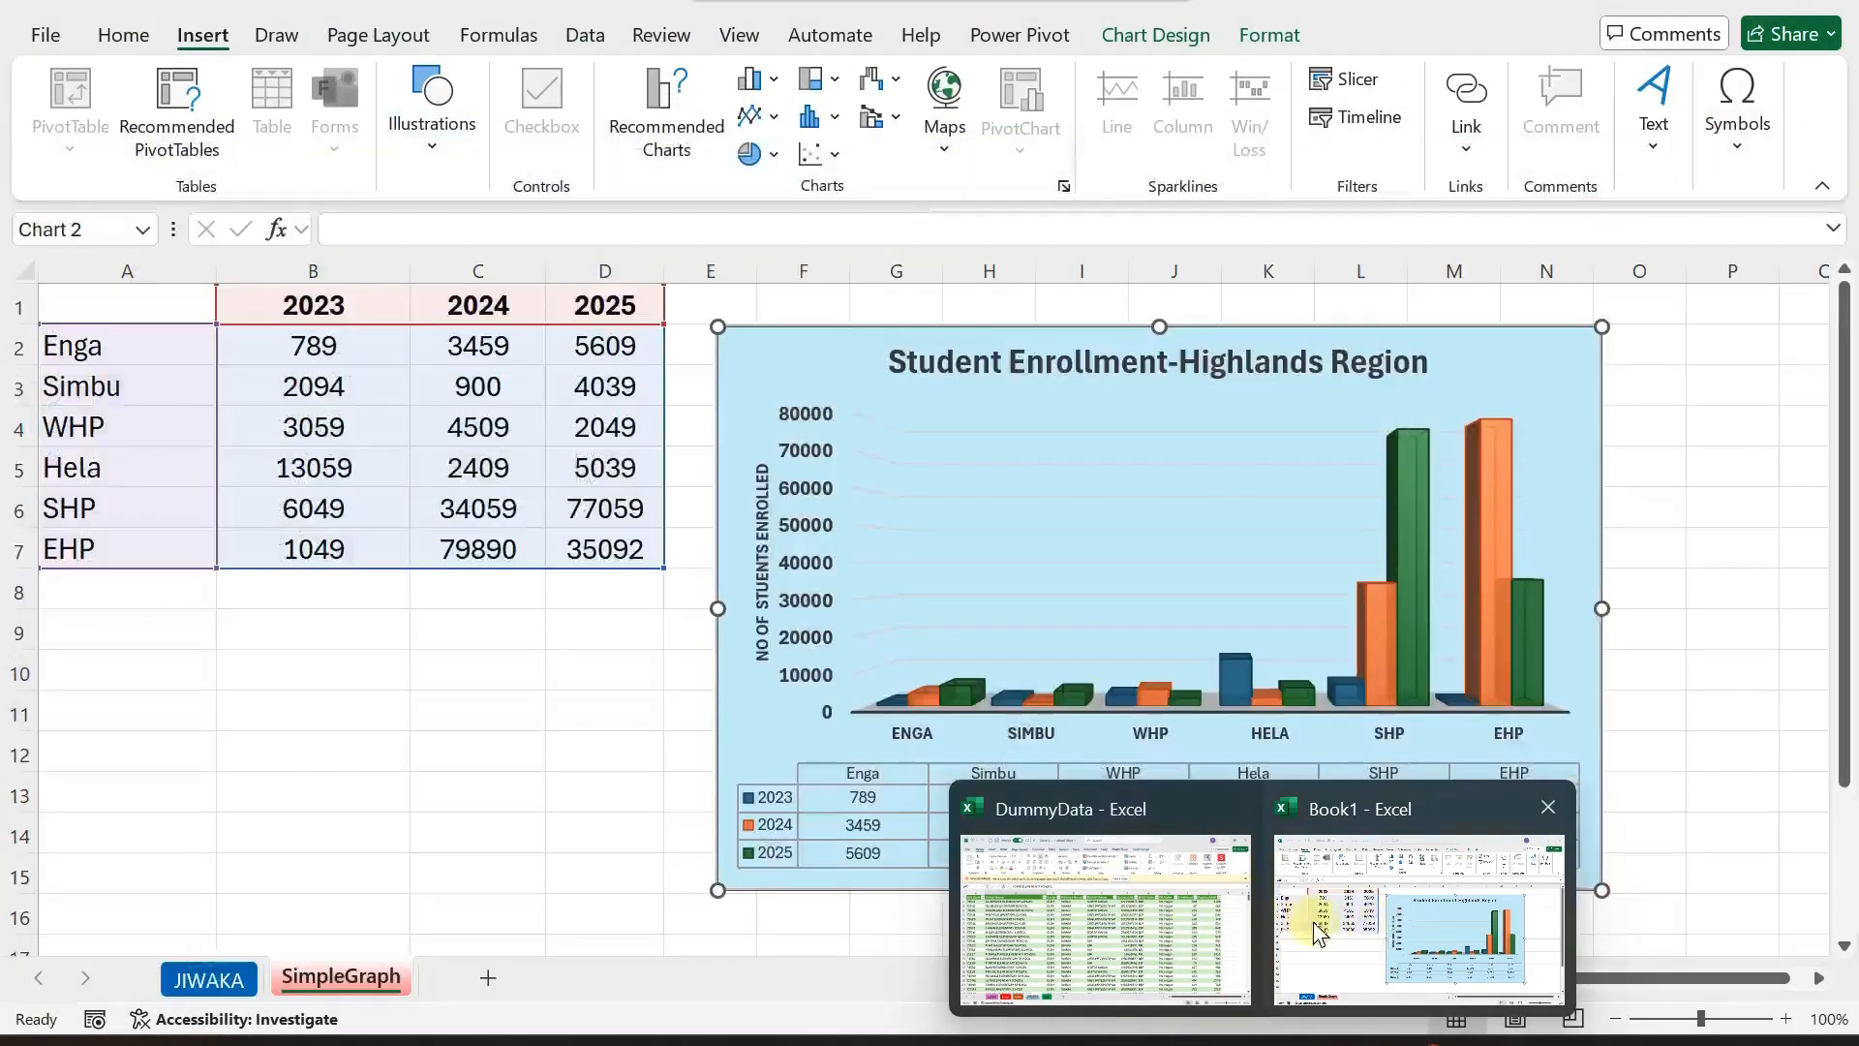
left_click(1301, 921)
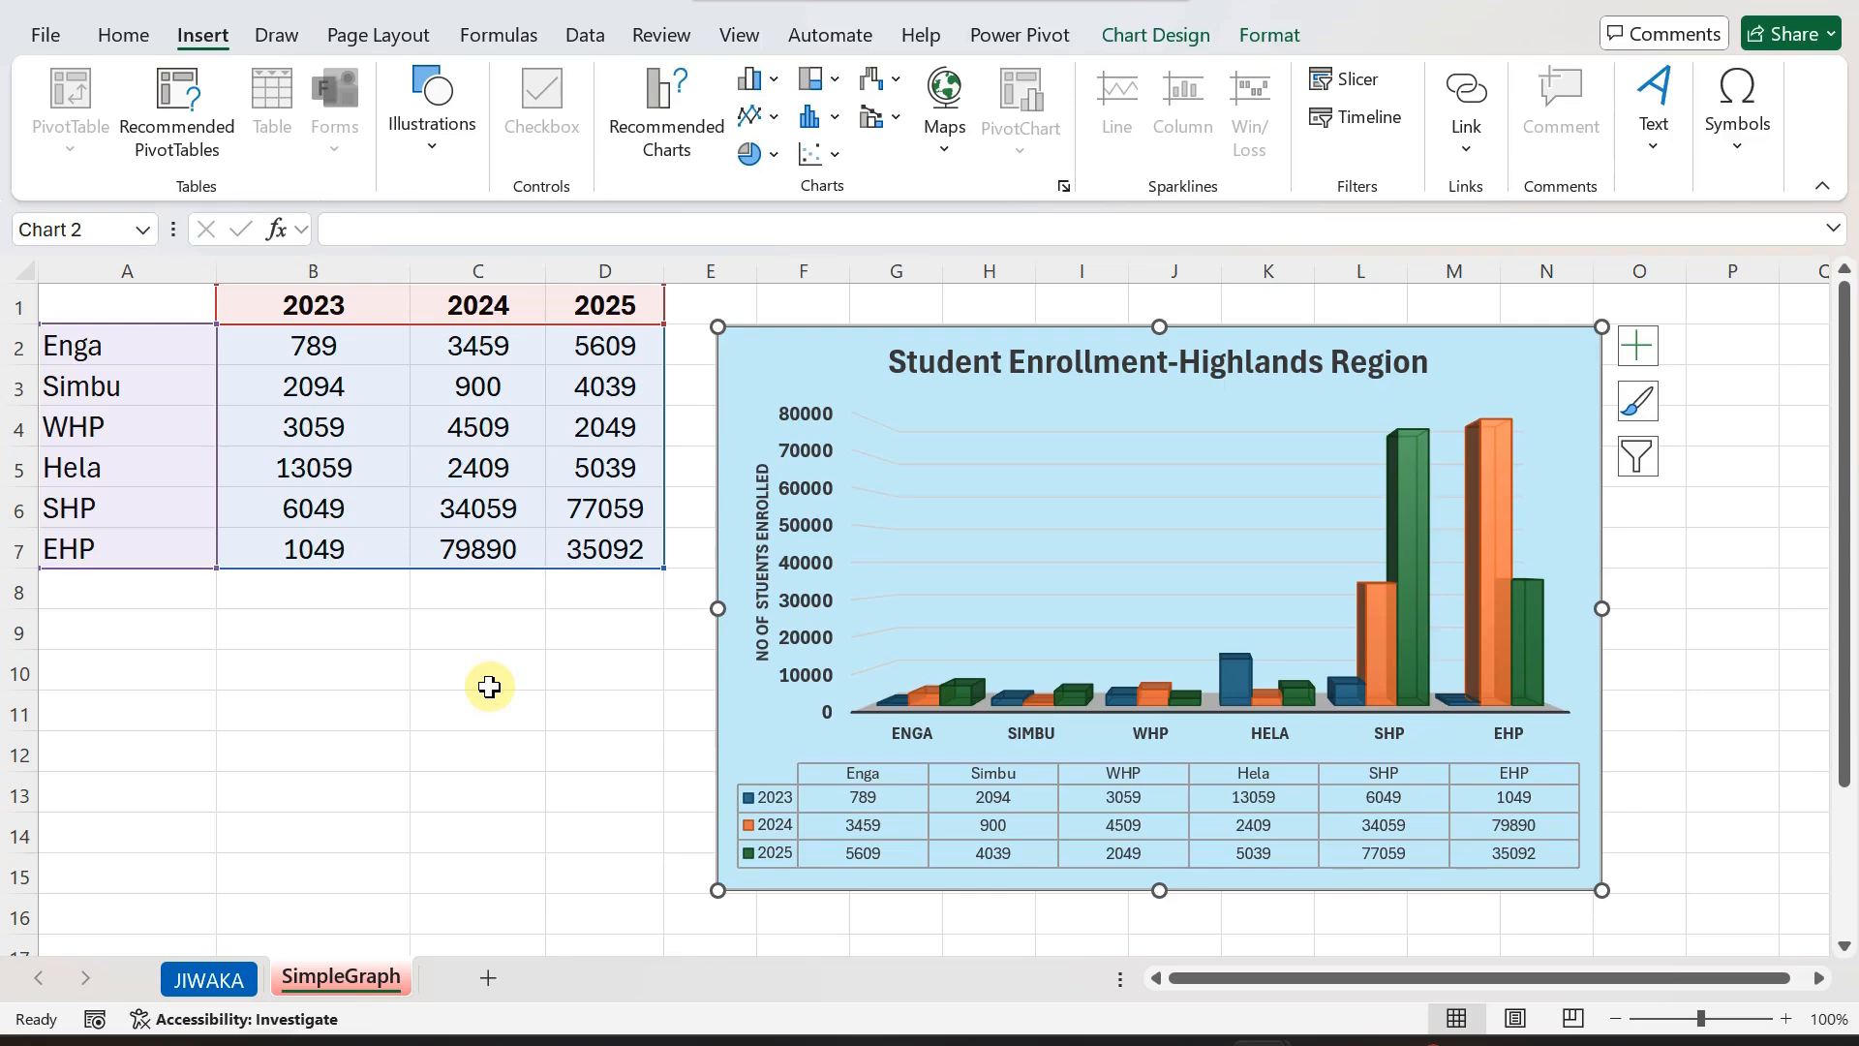
left_click(199, 978)
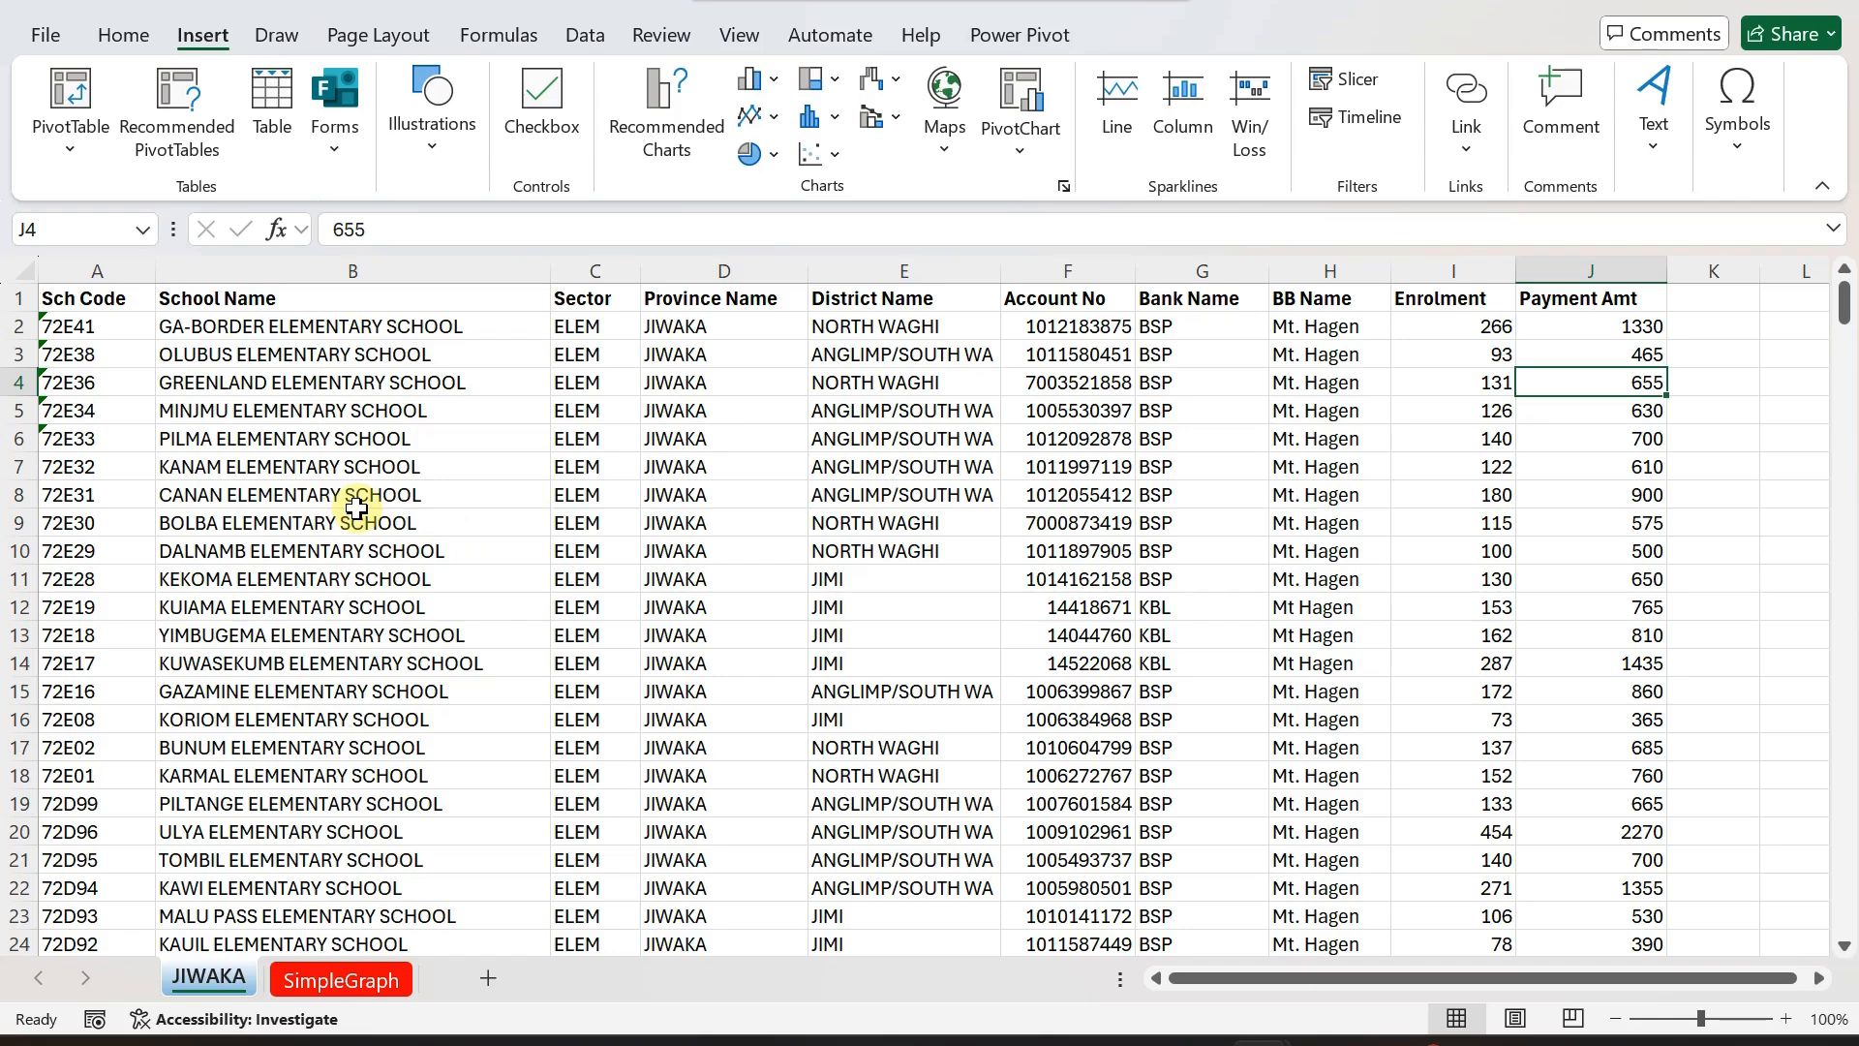
Try a 3-D clustered column chart of the entire JIWAKA school list, stretch it taller, and delete it.
left_click(378, 467)
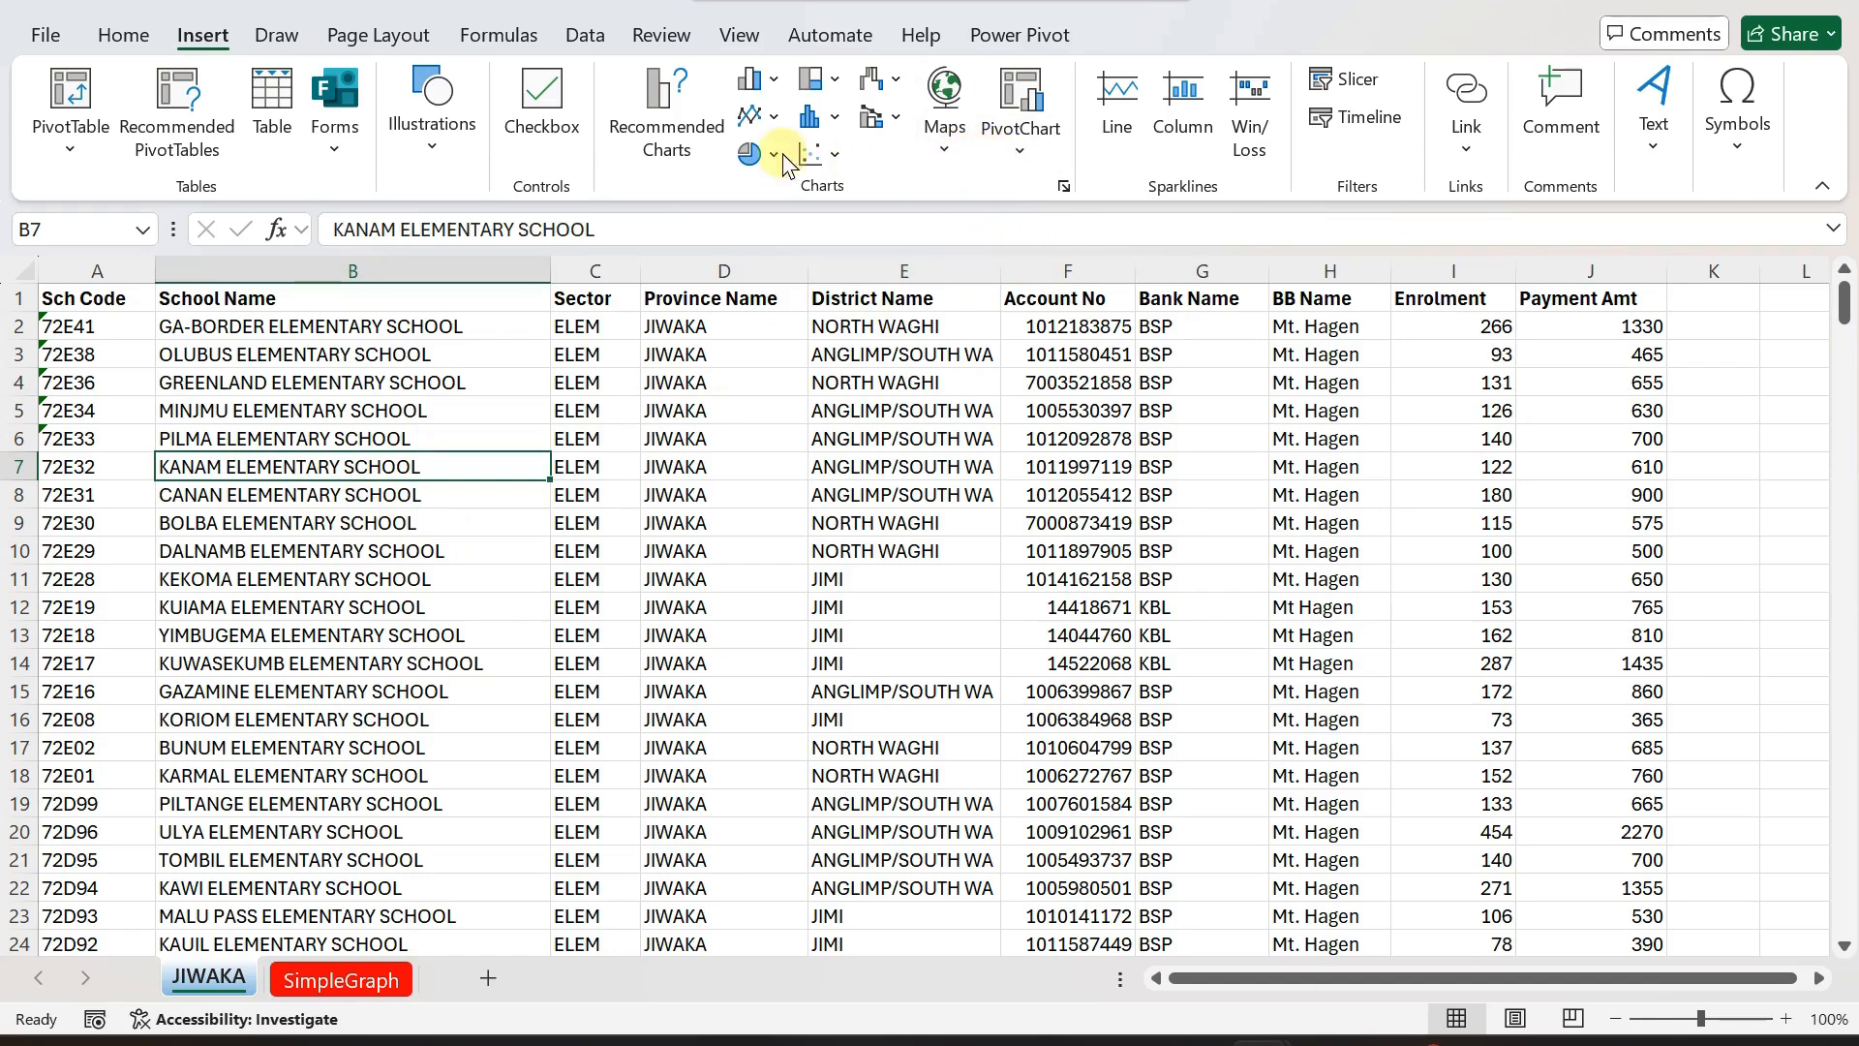
left_click(773, 81)
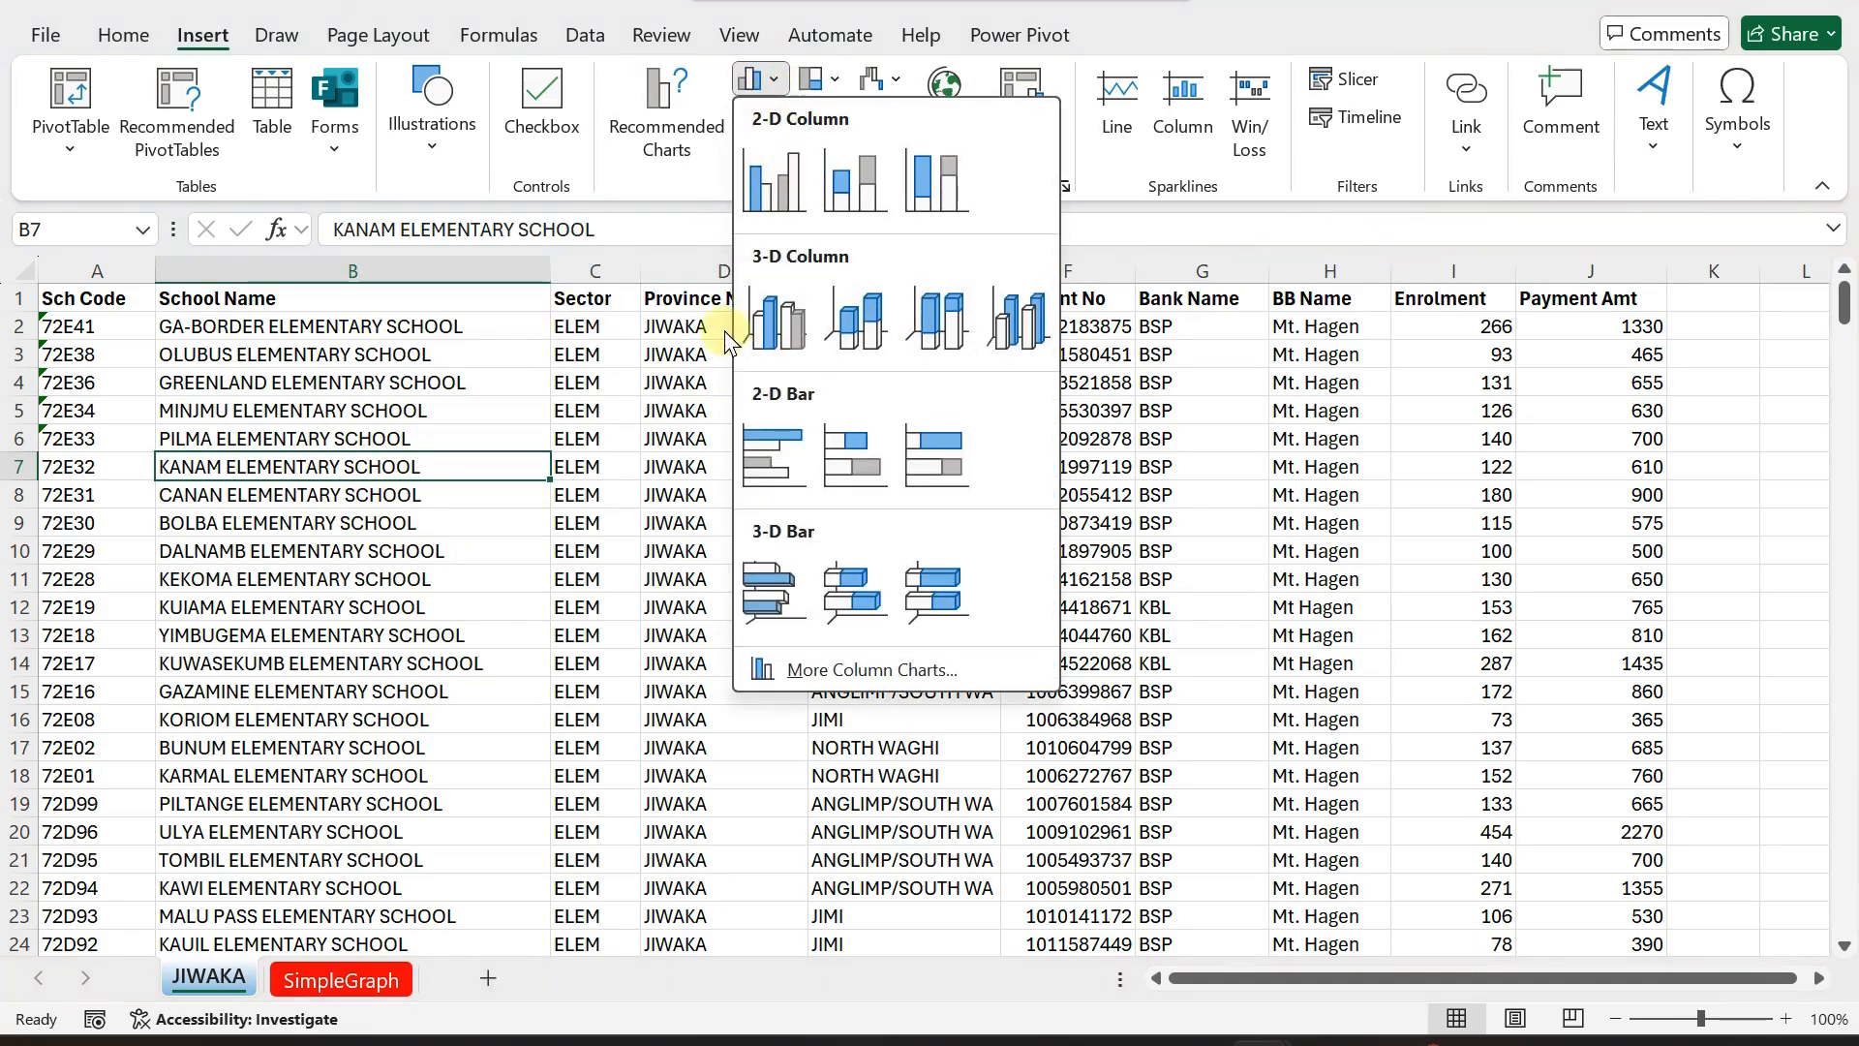
left_click(788, 320)
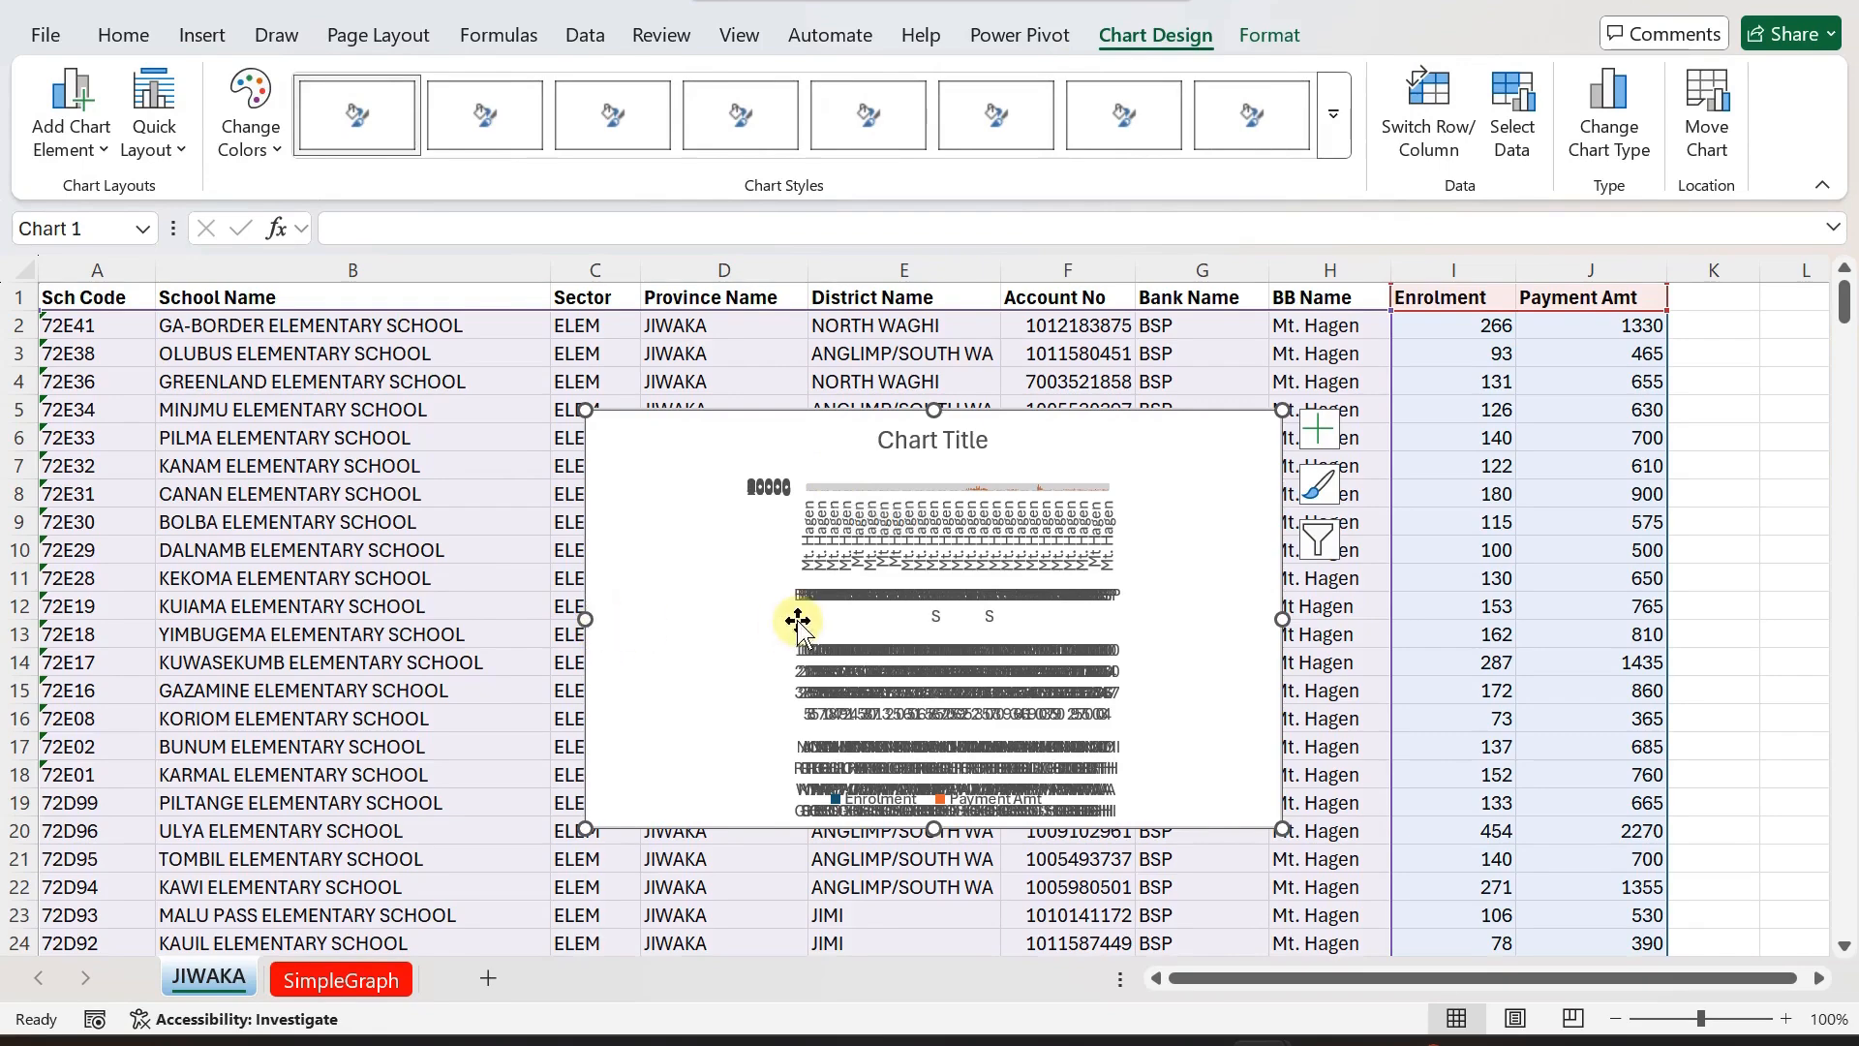
scroll(796, 614, "down", 1)
left_click_drag(937, 748, 933, 912)
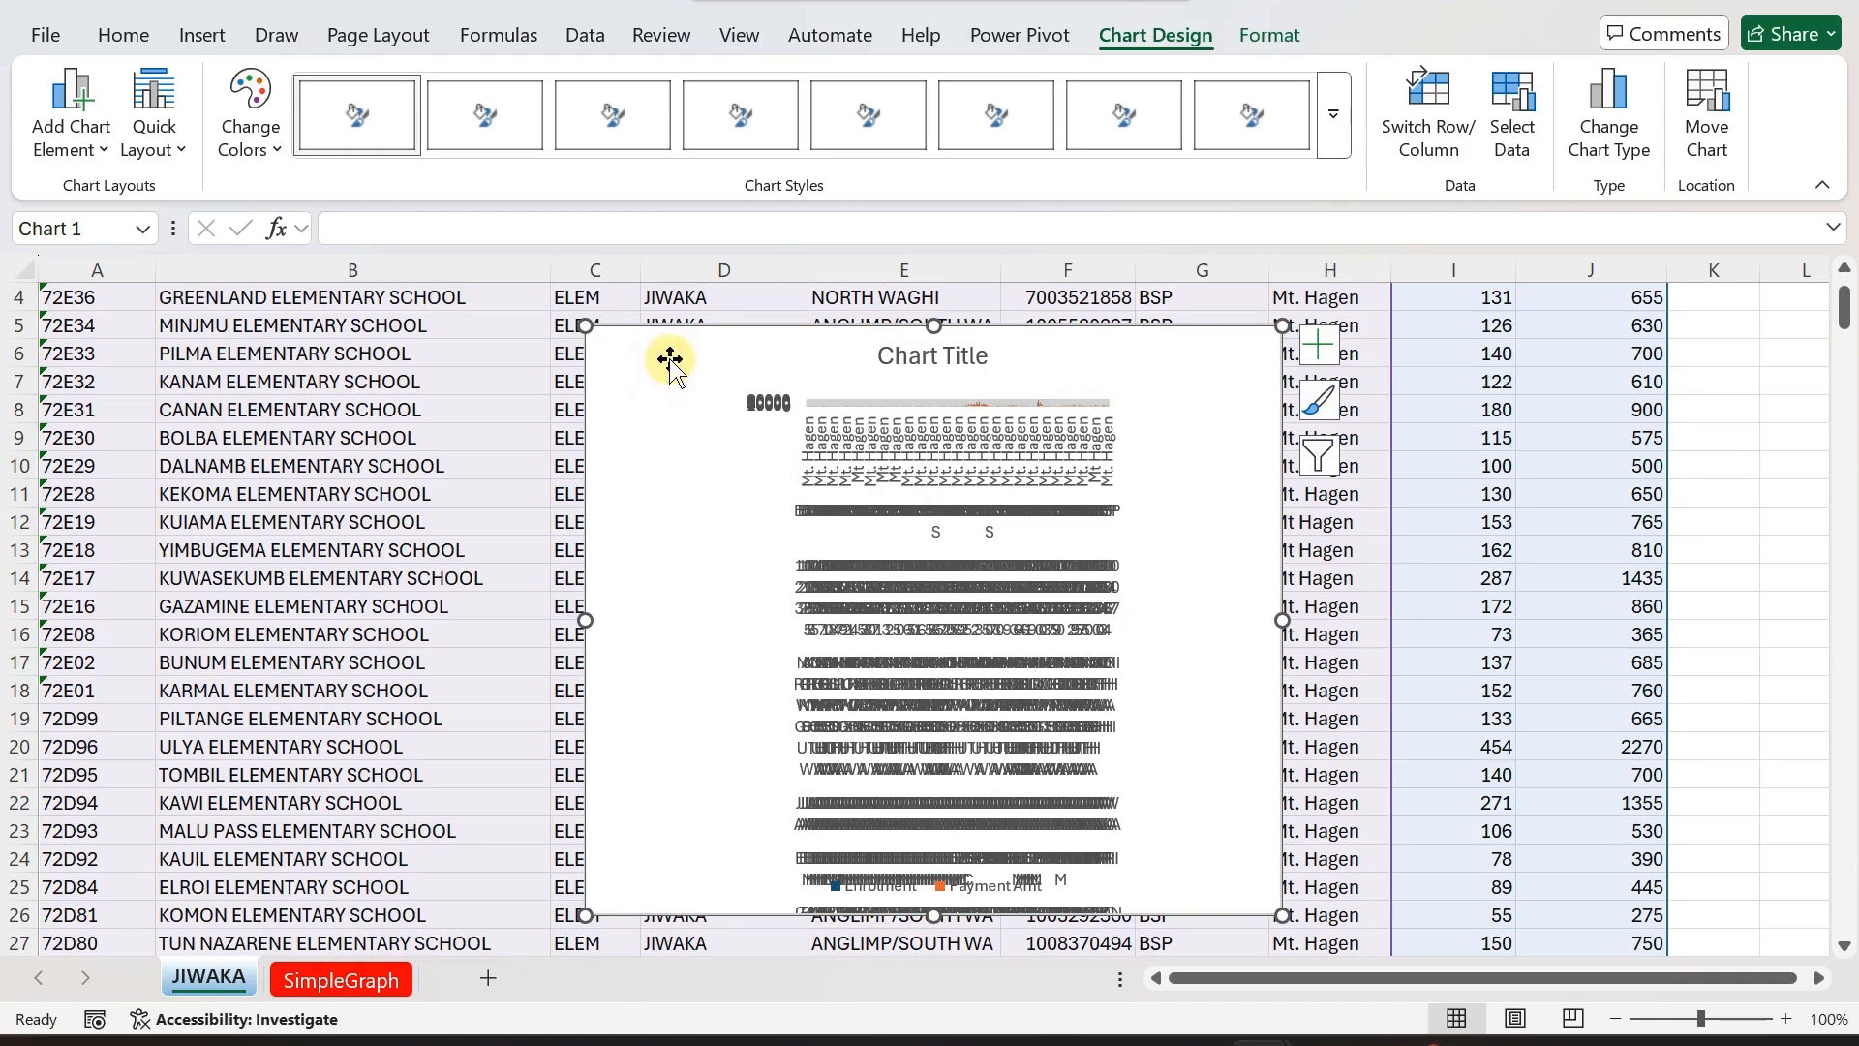
key("Delete")
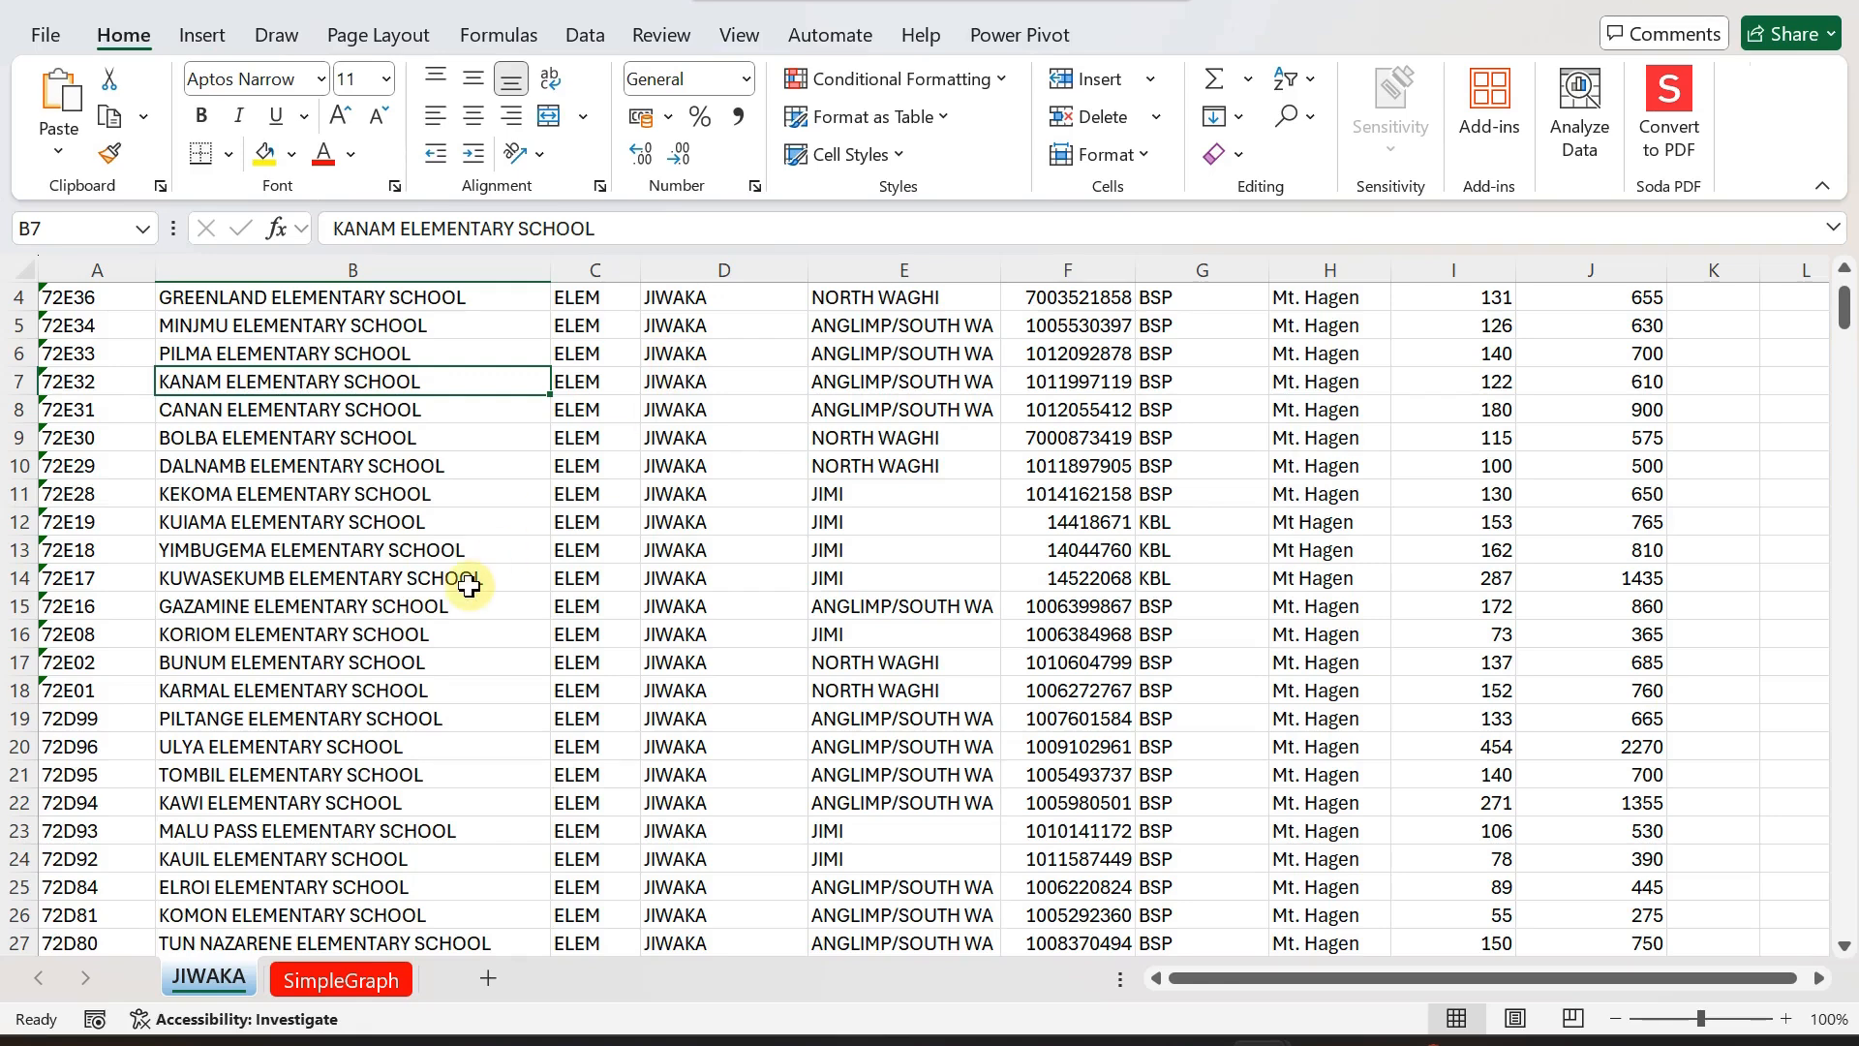
Convert the JIWAKA school data in A1:J338 into a table with headers.
scroll(469, 585, "up", 1)
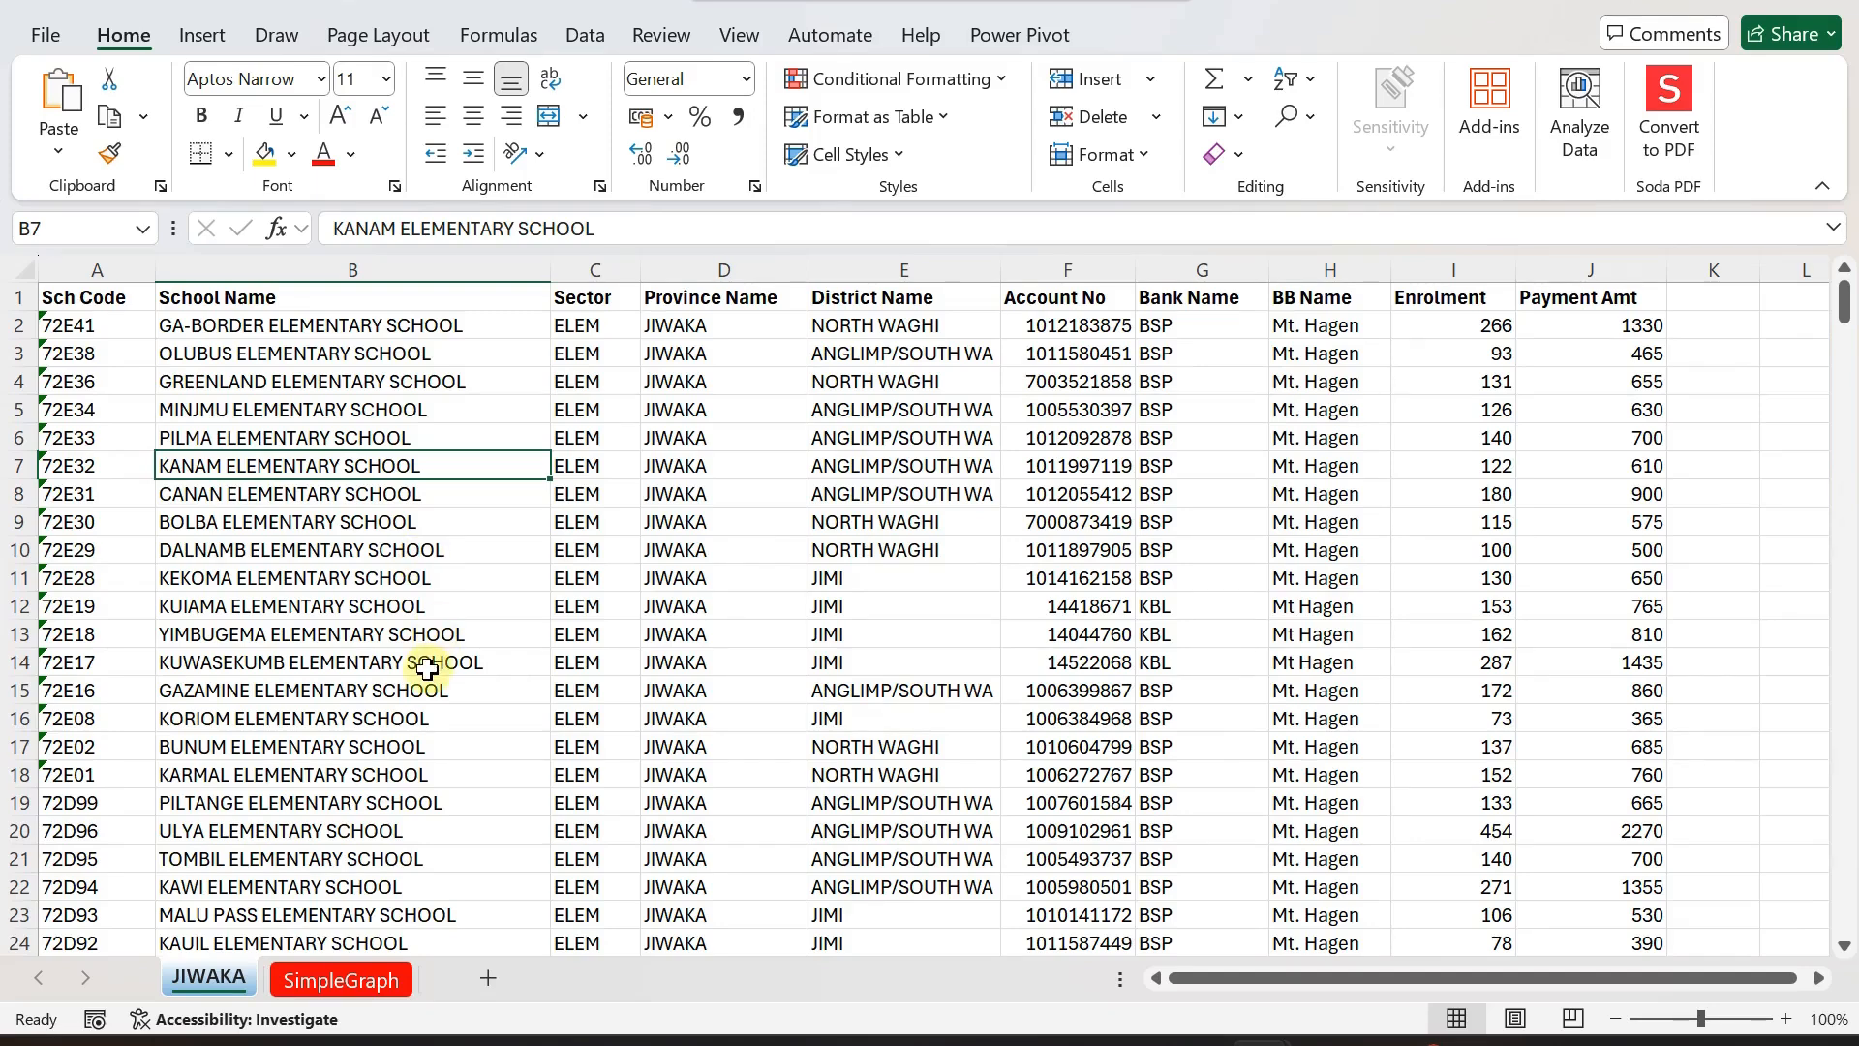
scroll(427, 668, "down", 2)
scroll(427, 668, "up", 2)
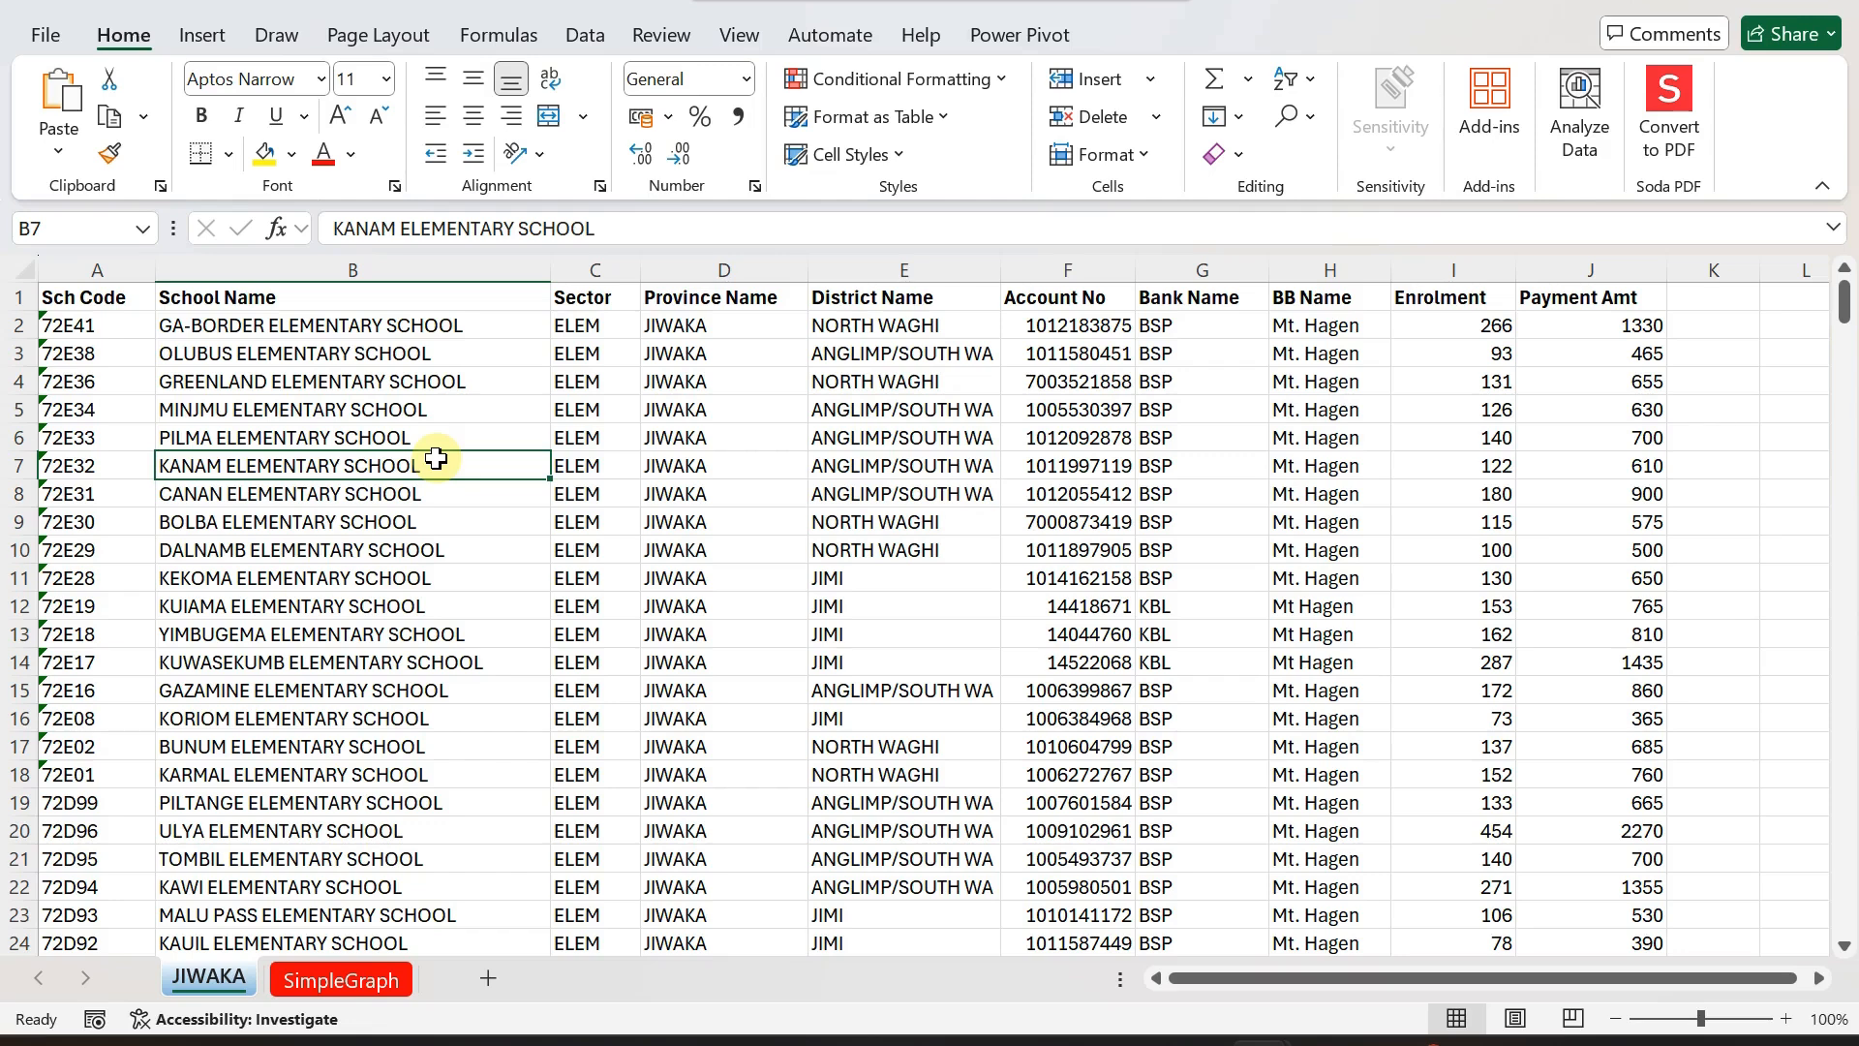
left_click(378, 437)
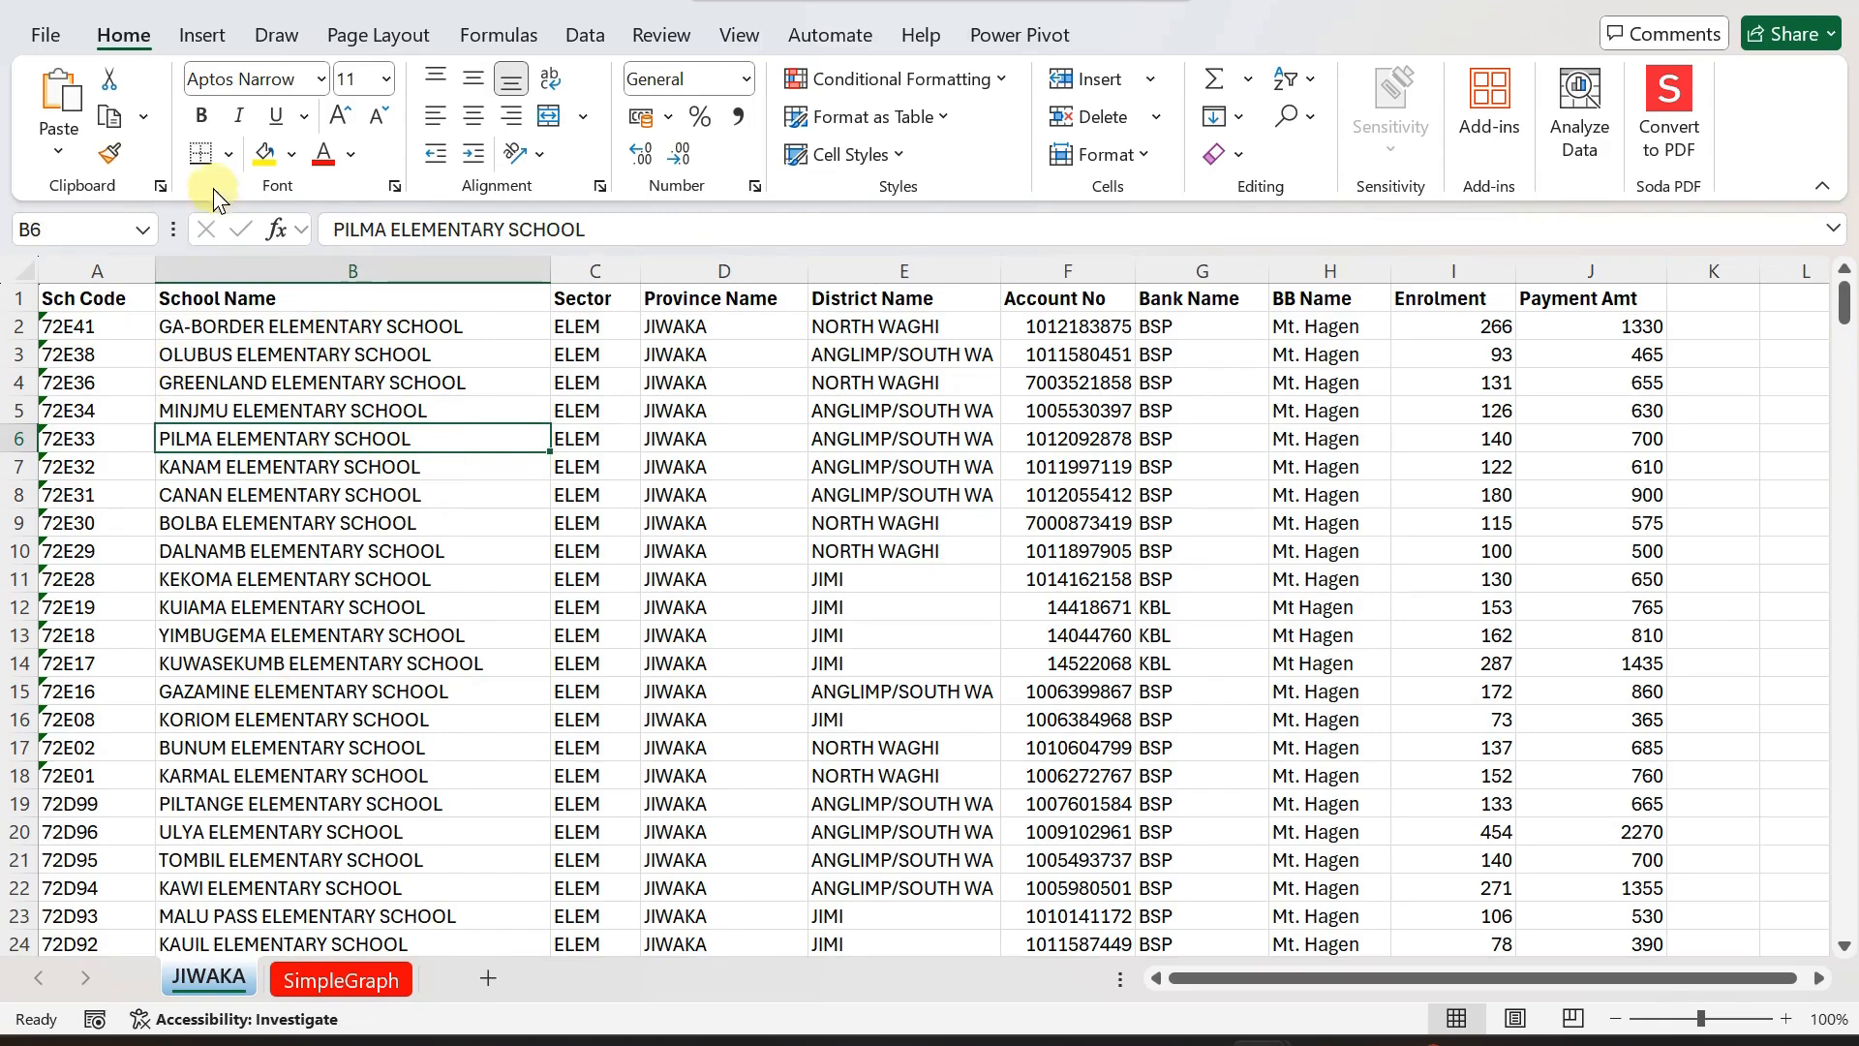
left_click(201, 39)
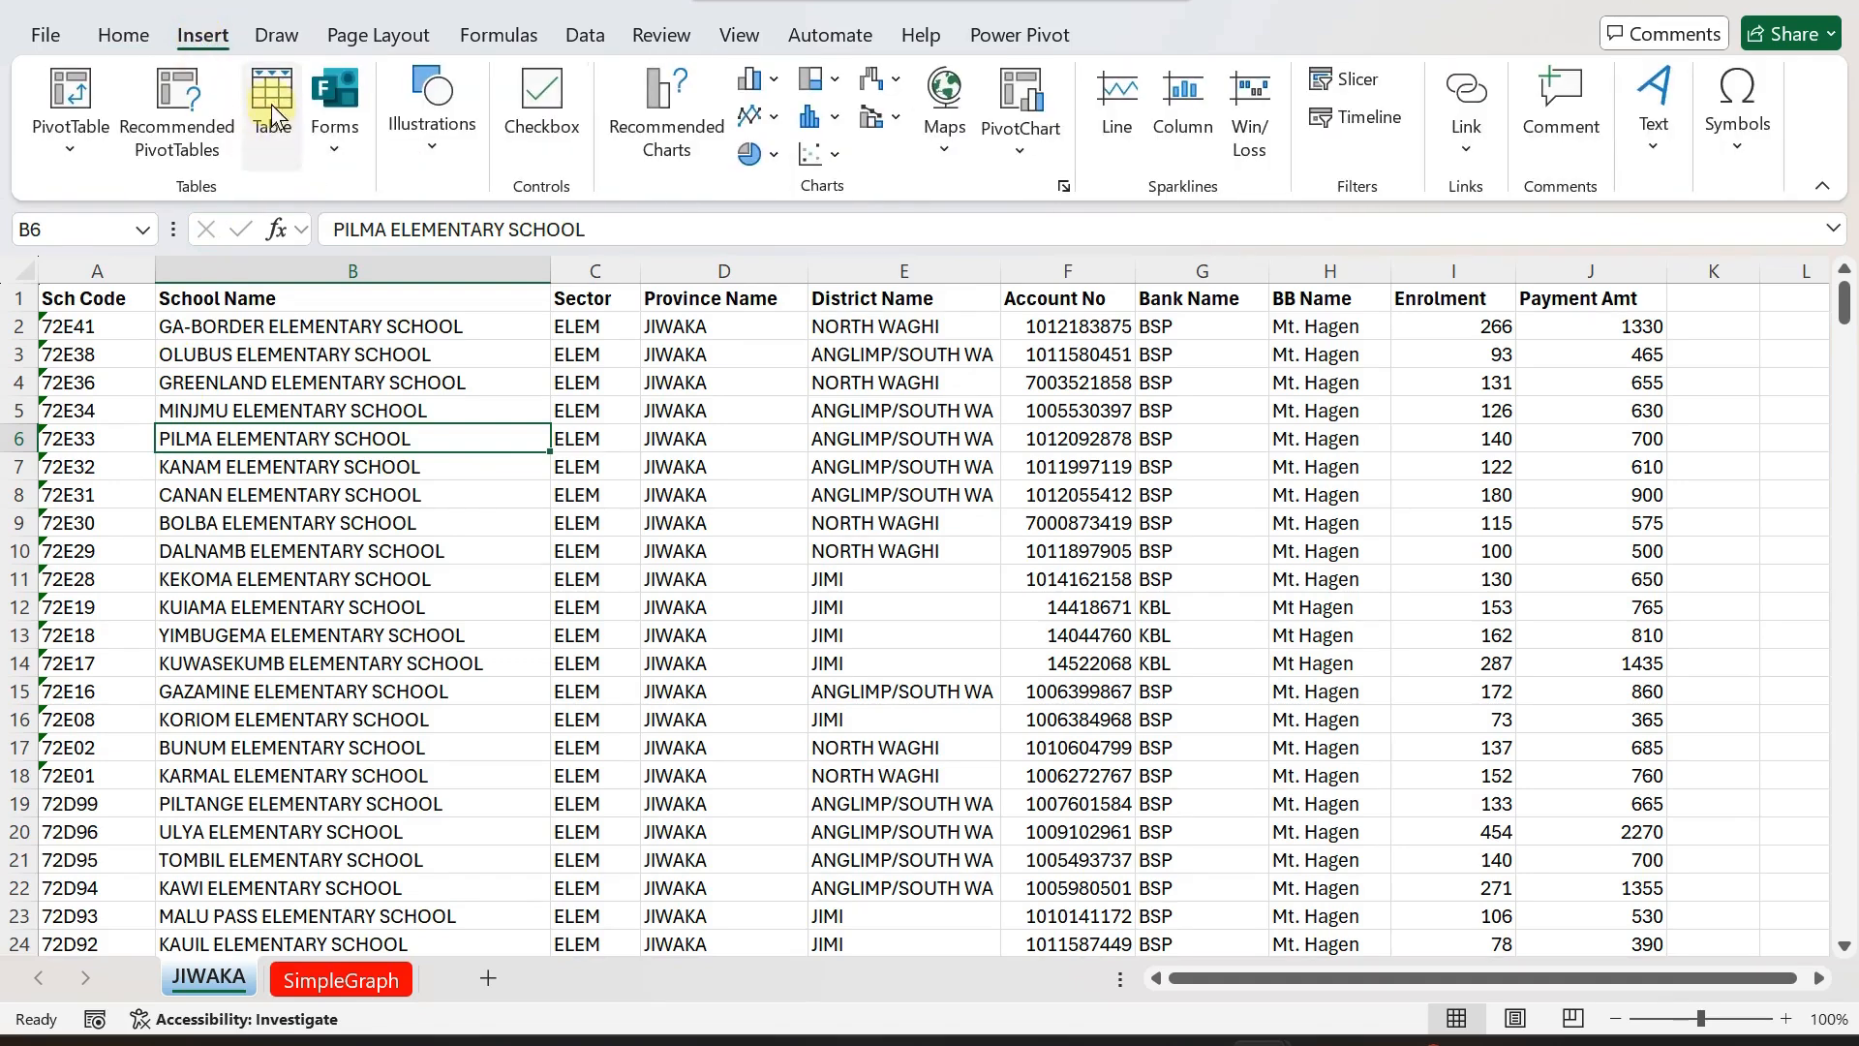
left_click(271, 103)
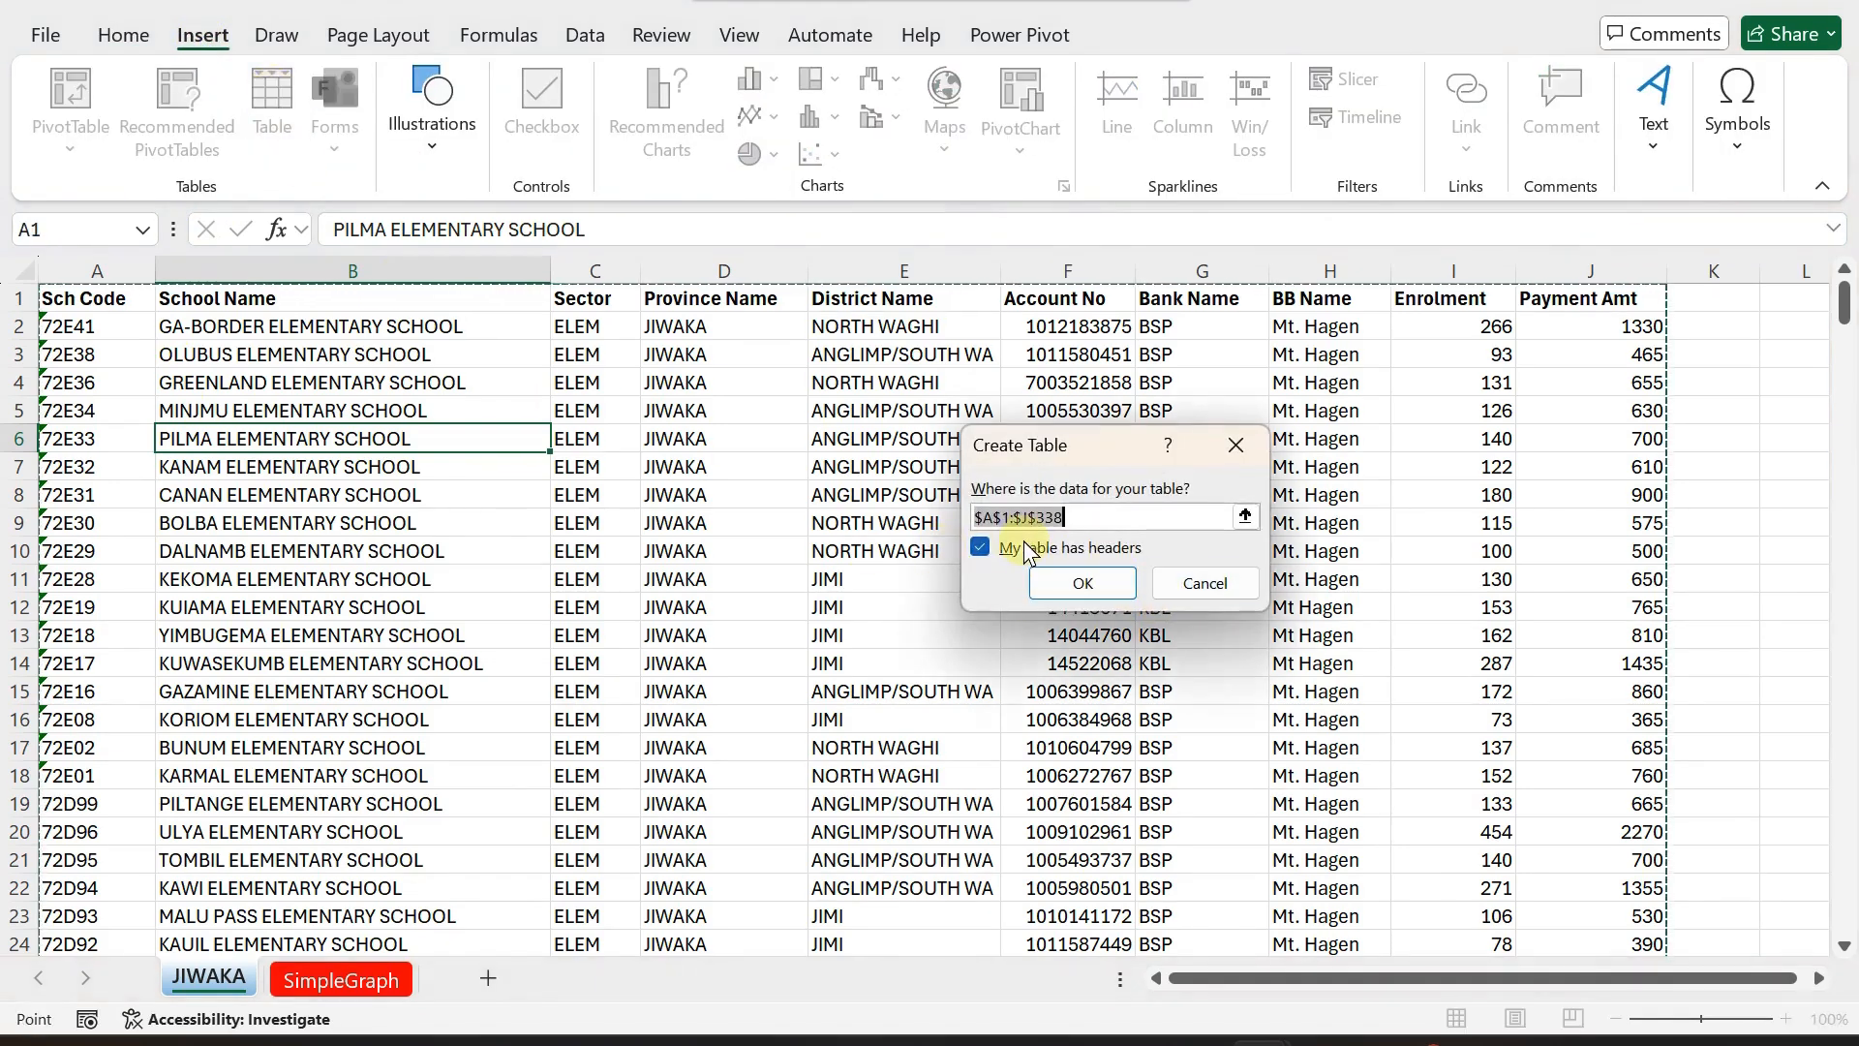
left_click(1073, 582)
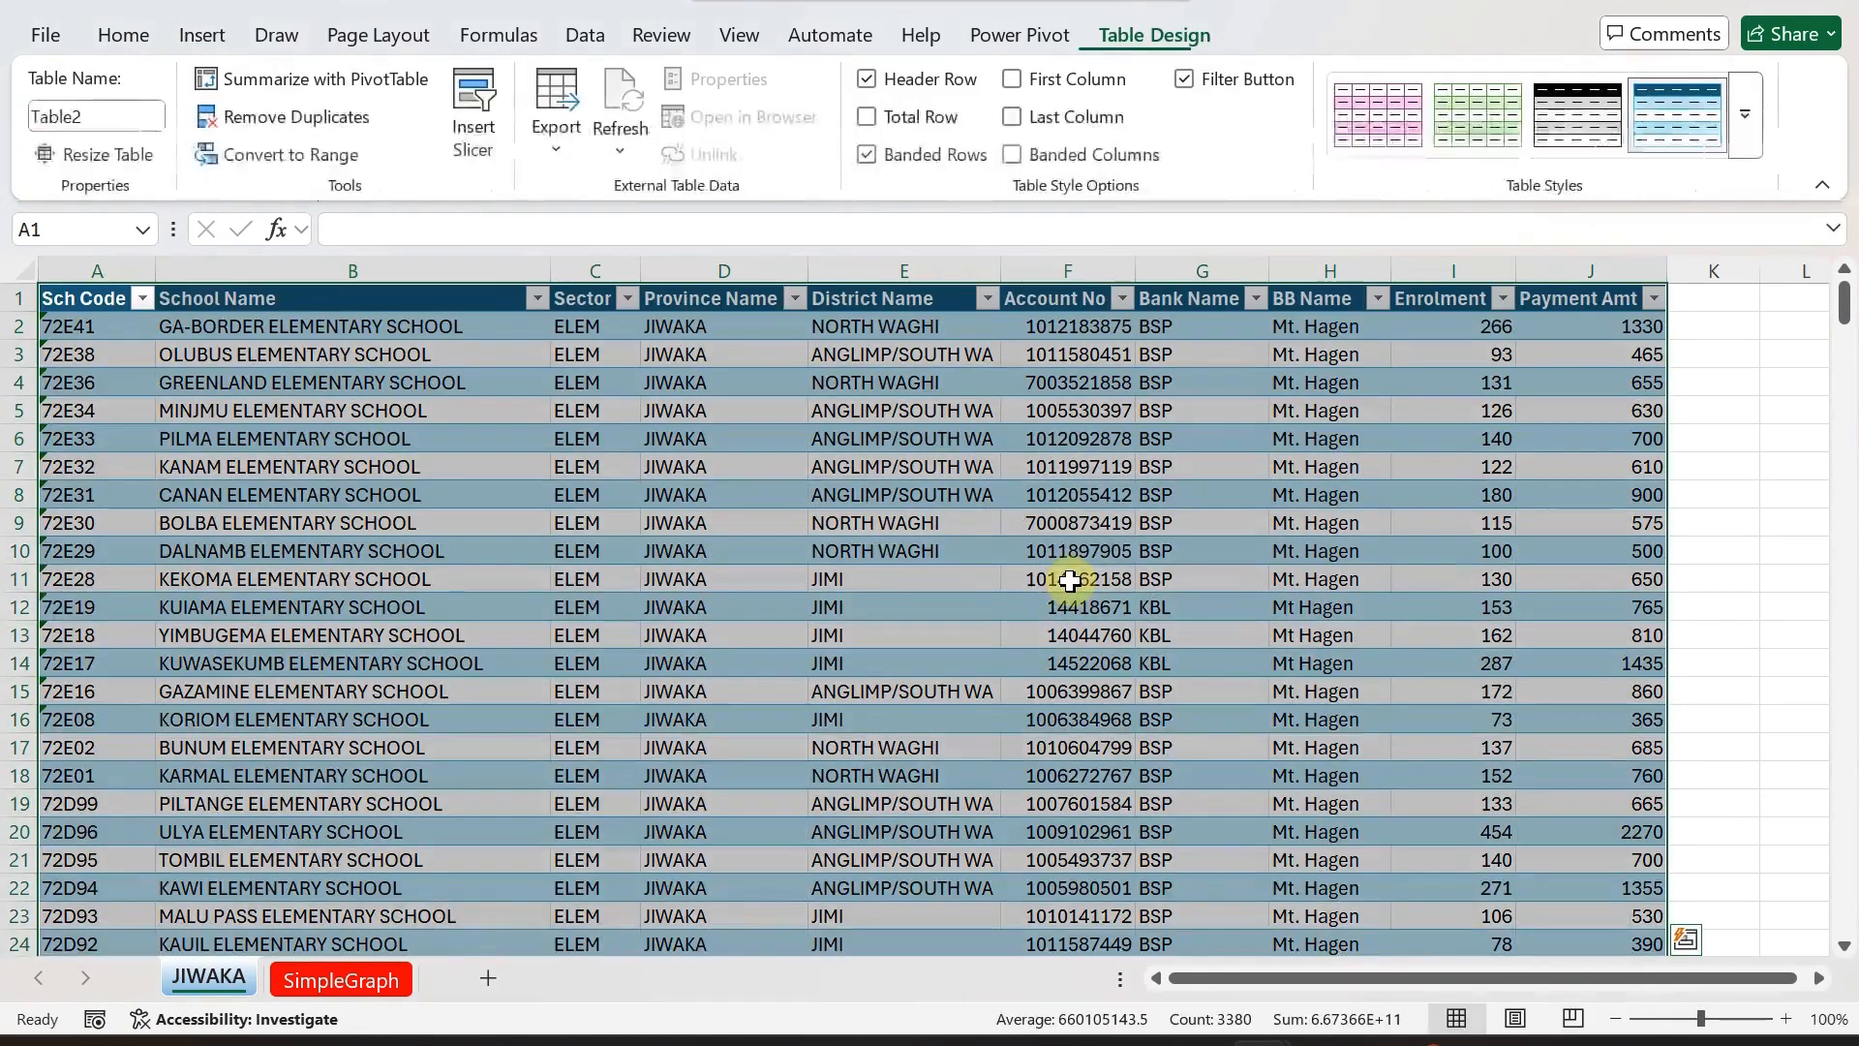
Rename the new table on the JIWAKA sheet as SchoolFees.
left_click(129, 114)
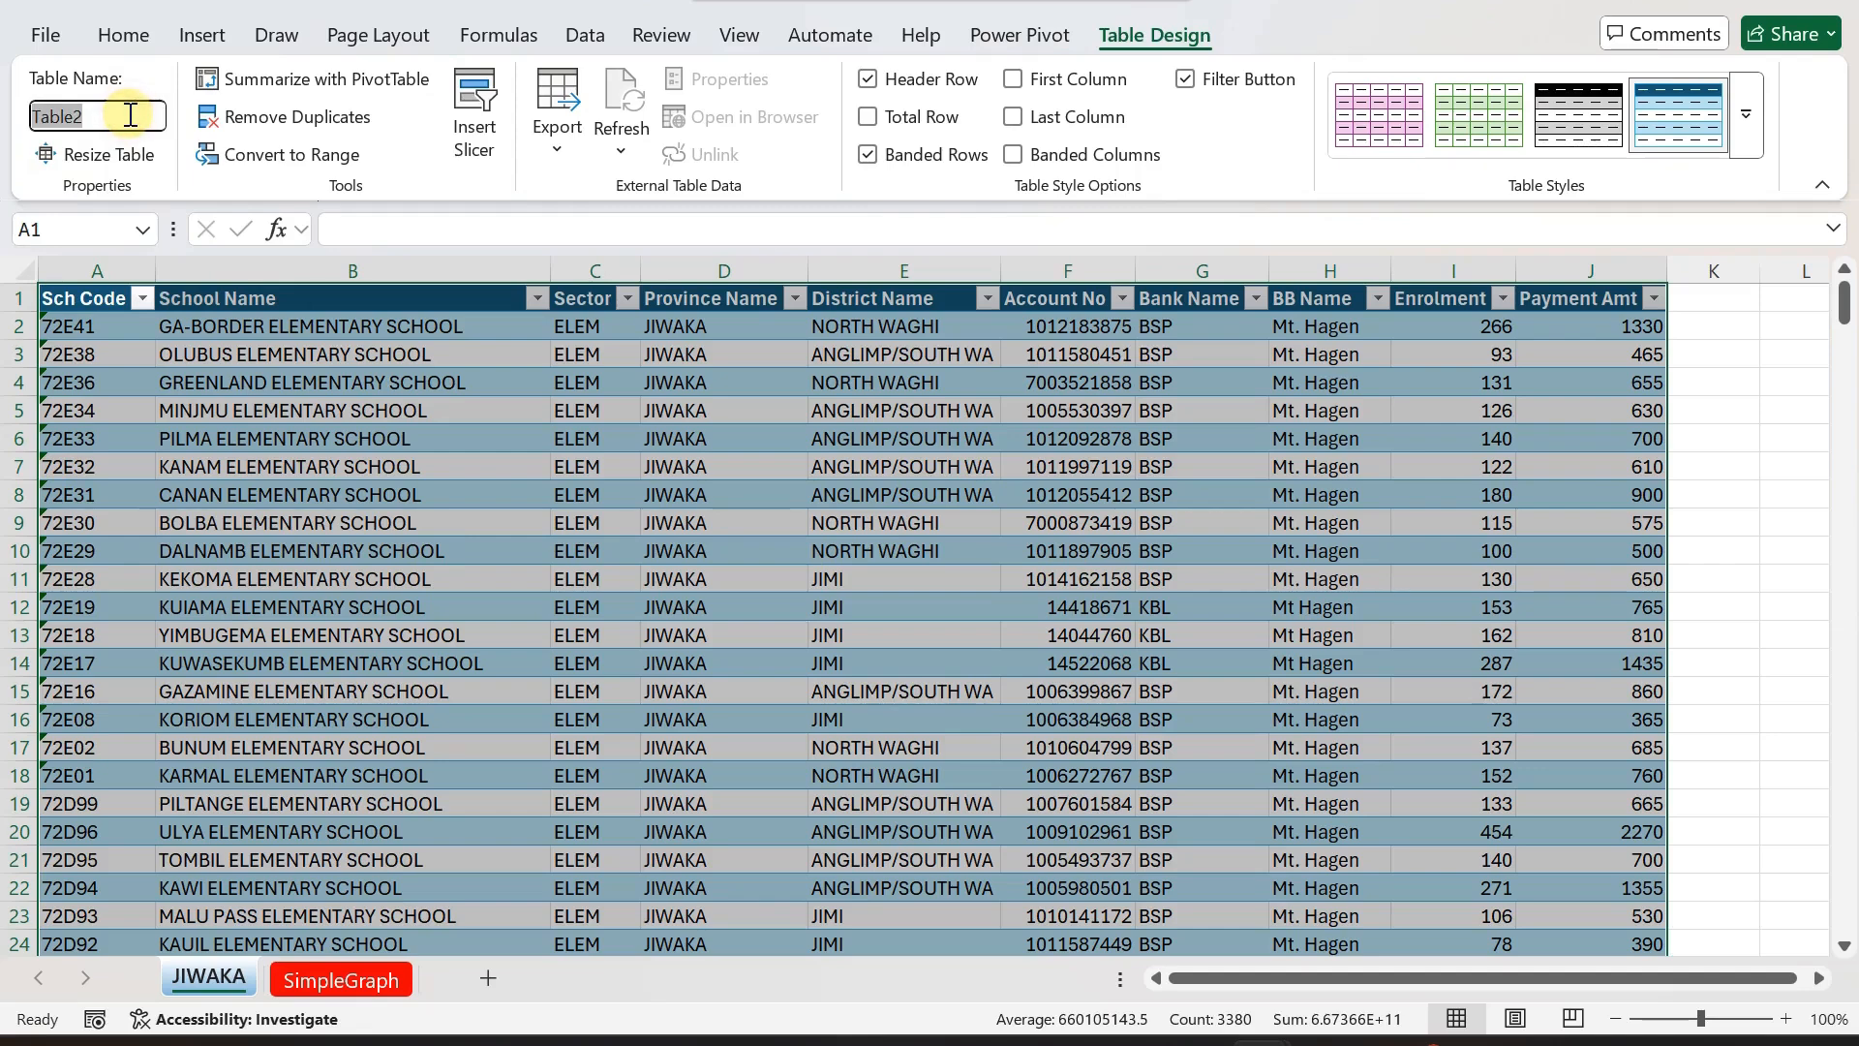
key("BackSpace")
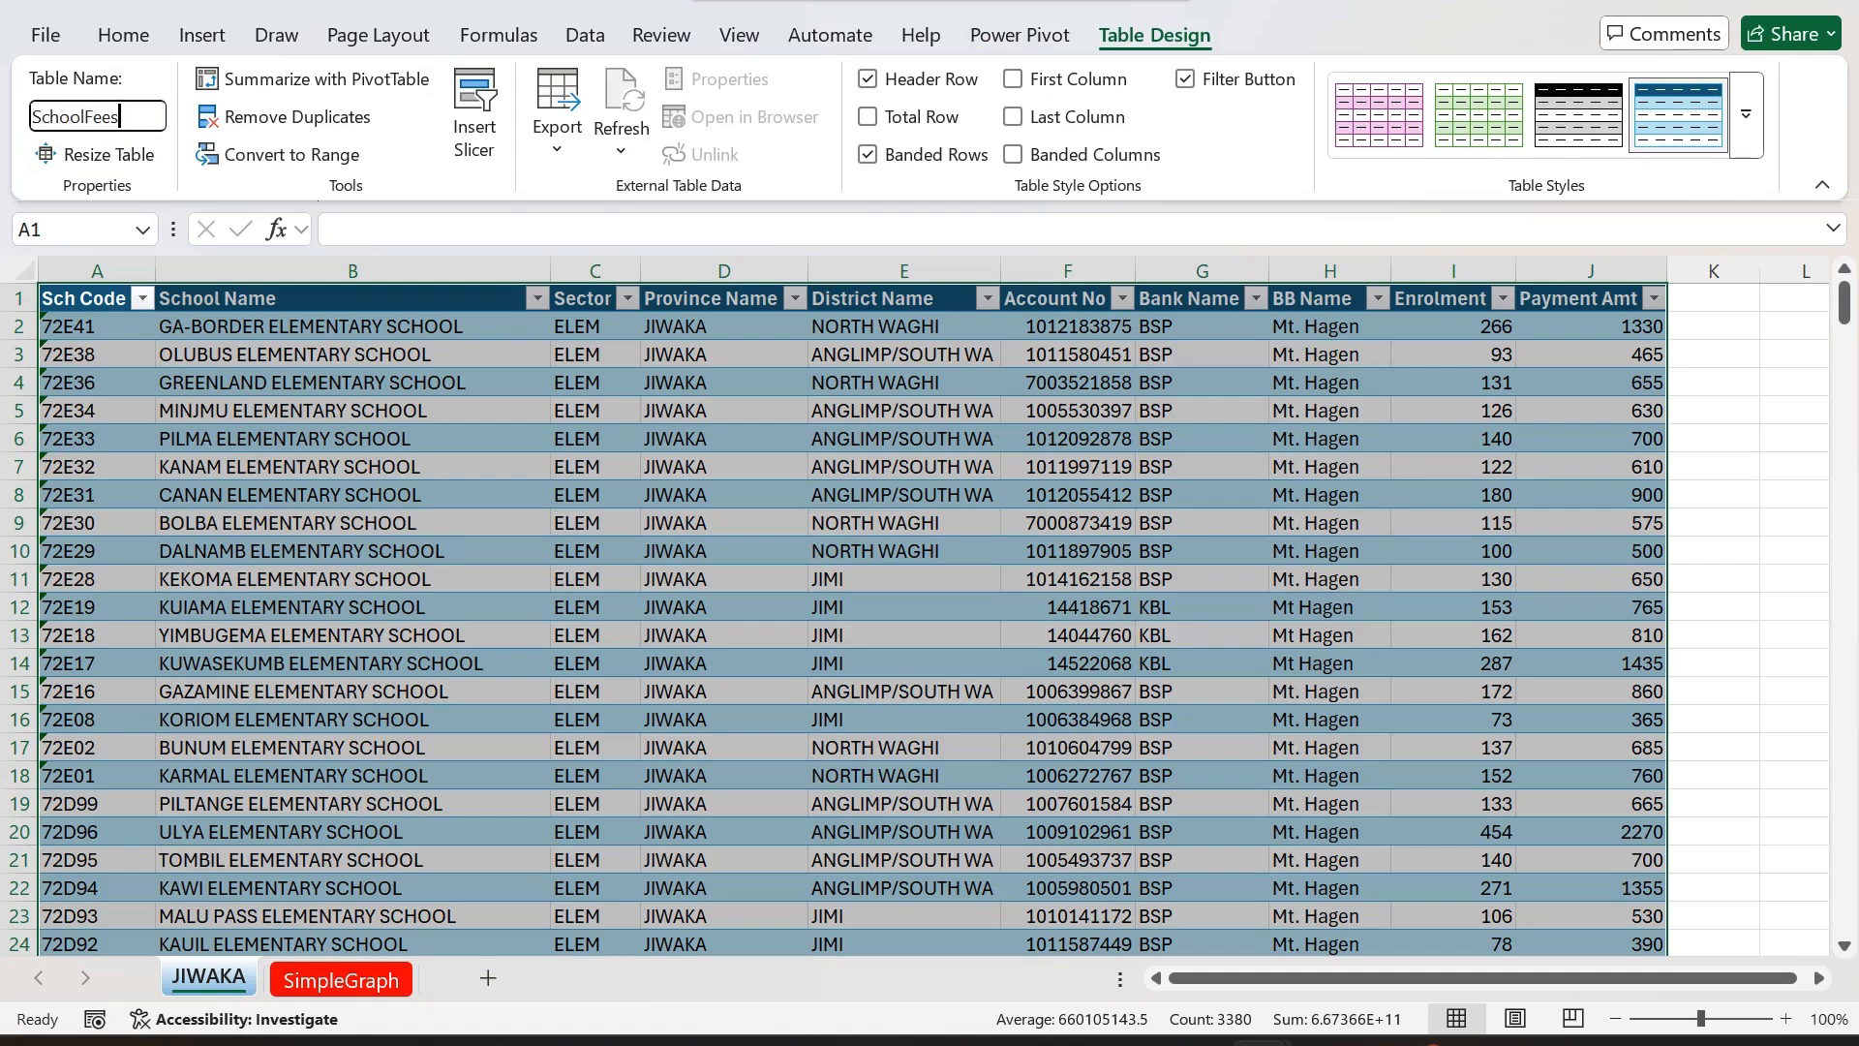
left_click(160, 463)
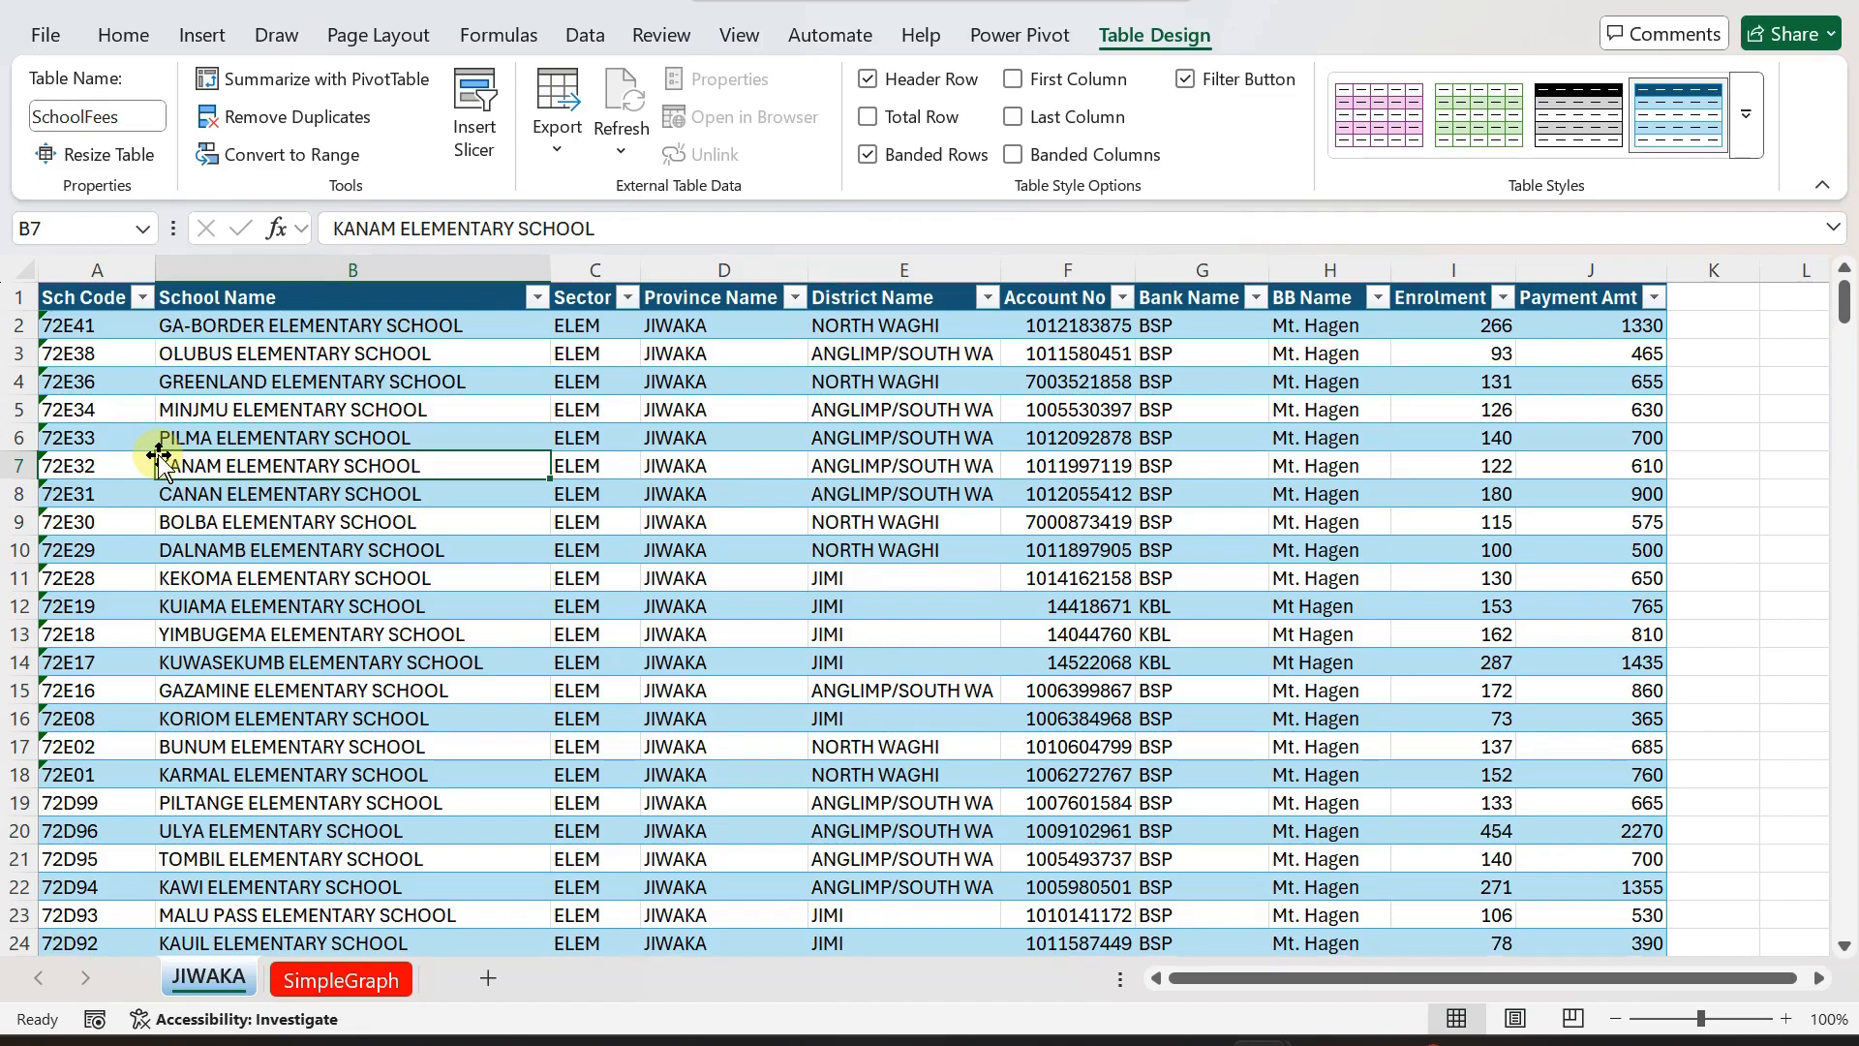
Turn off the filter buttons of the SchoolFees table and apply the Orange, Table Style Medium 3 style to it.
scroll(833, 678, "down", 5)
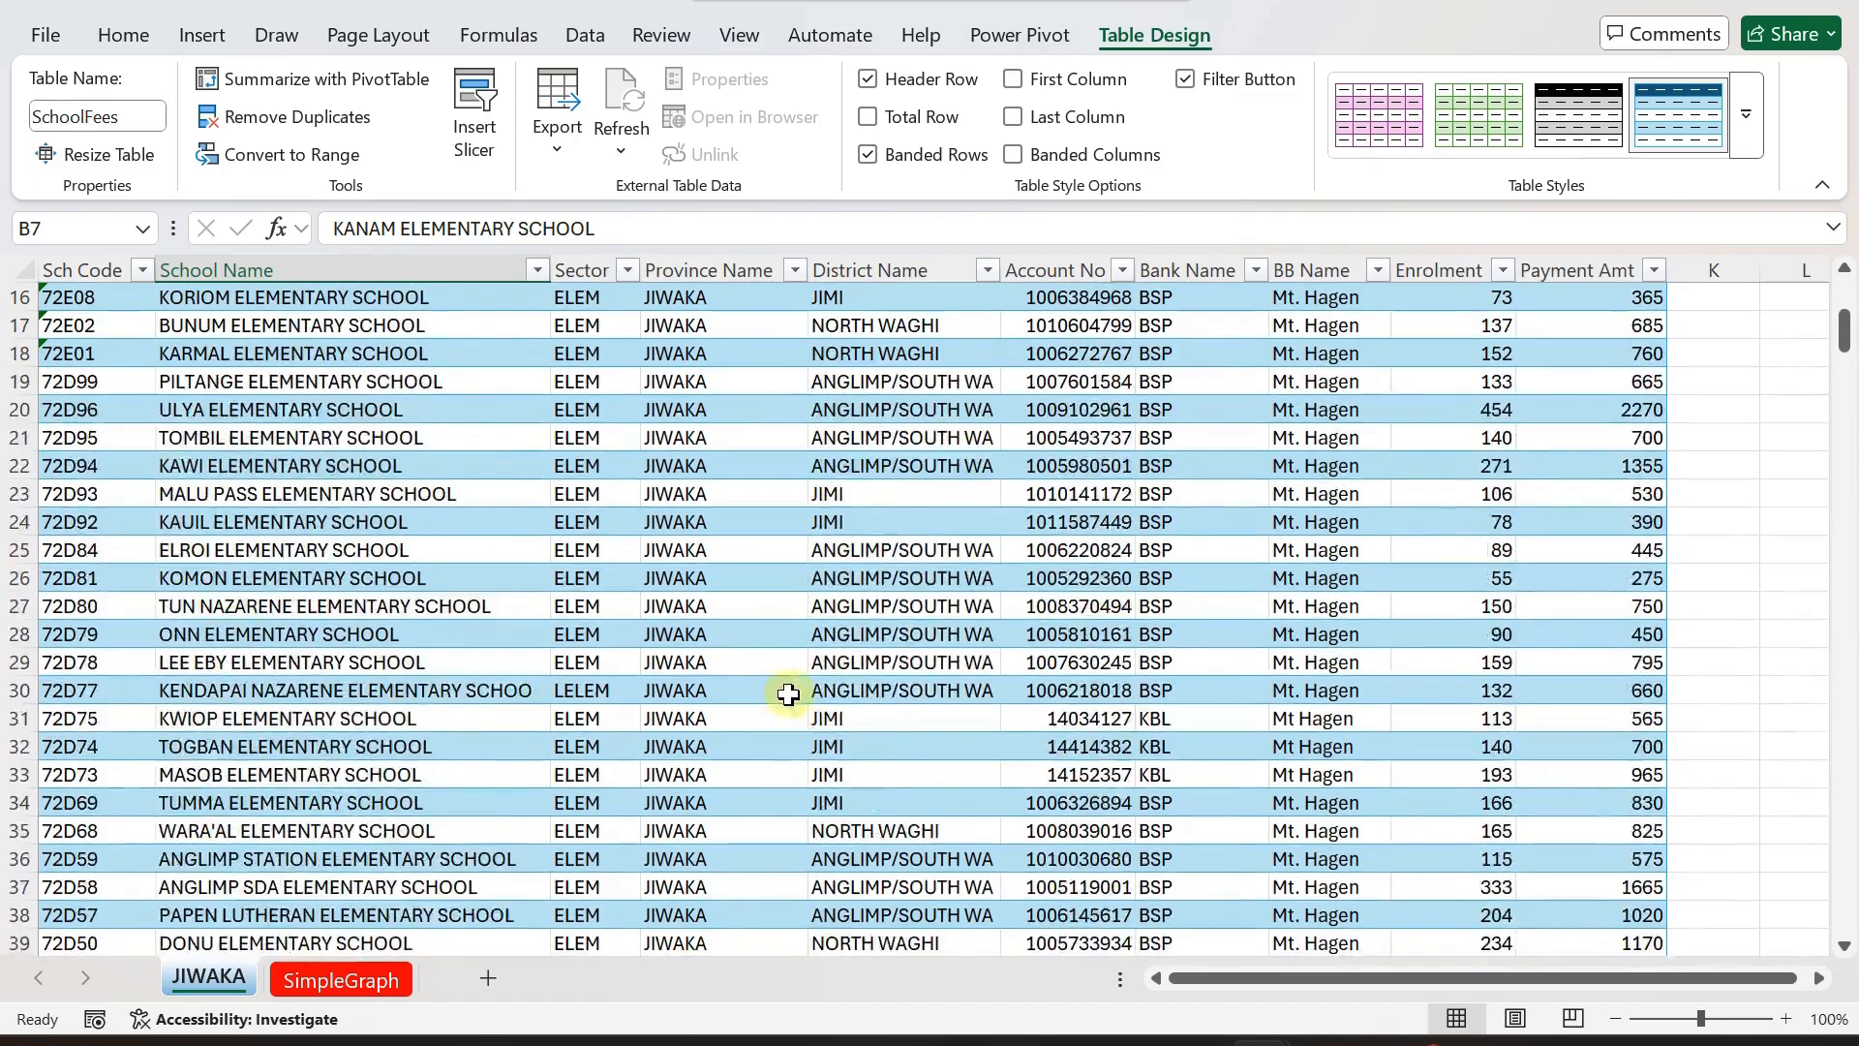
scroll(788, 694, "down", 20)
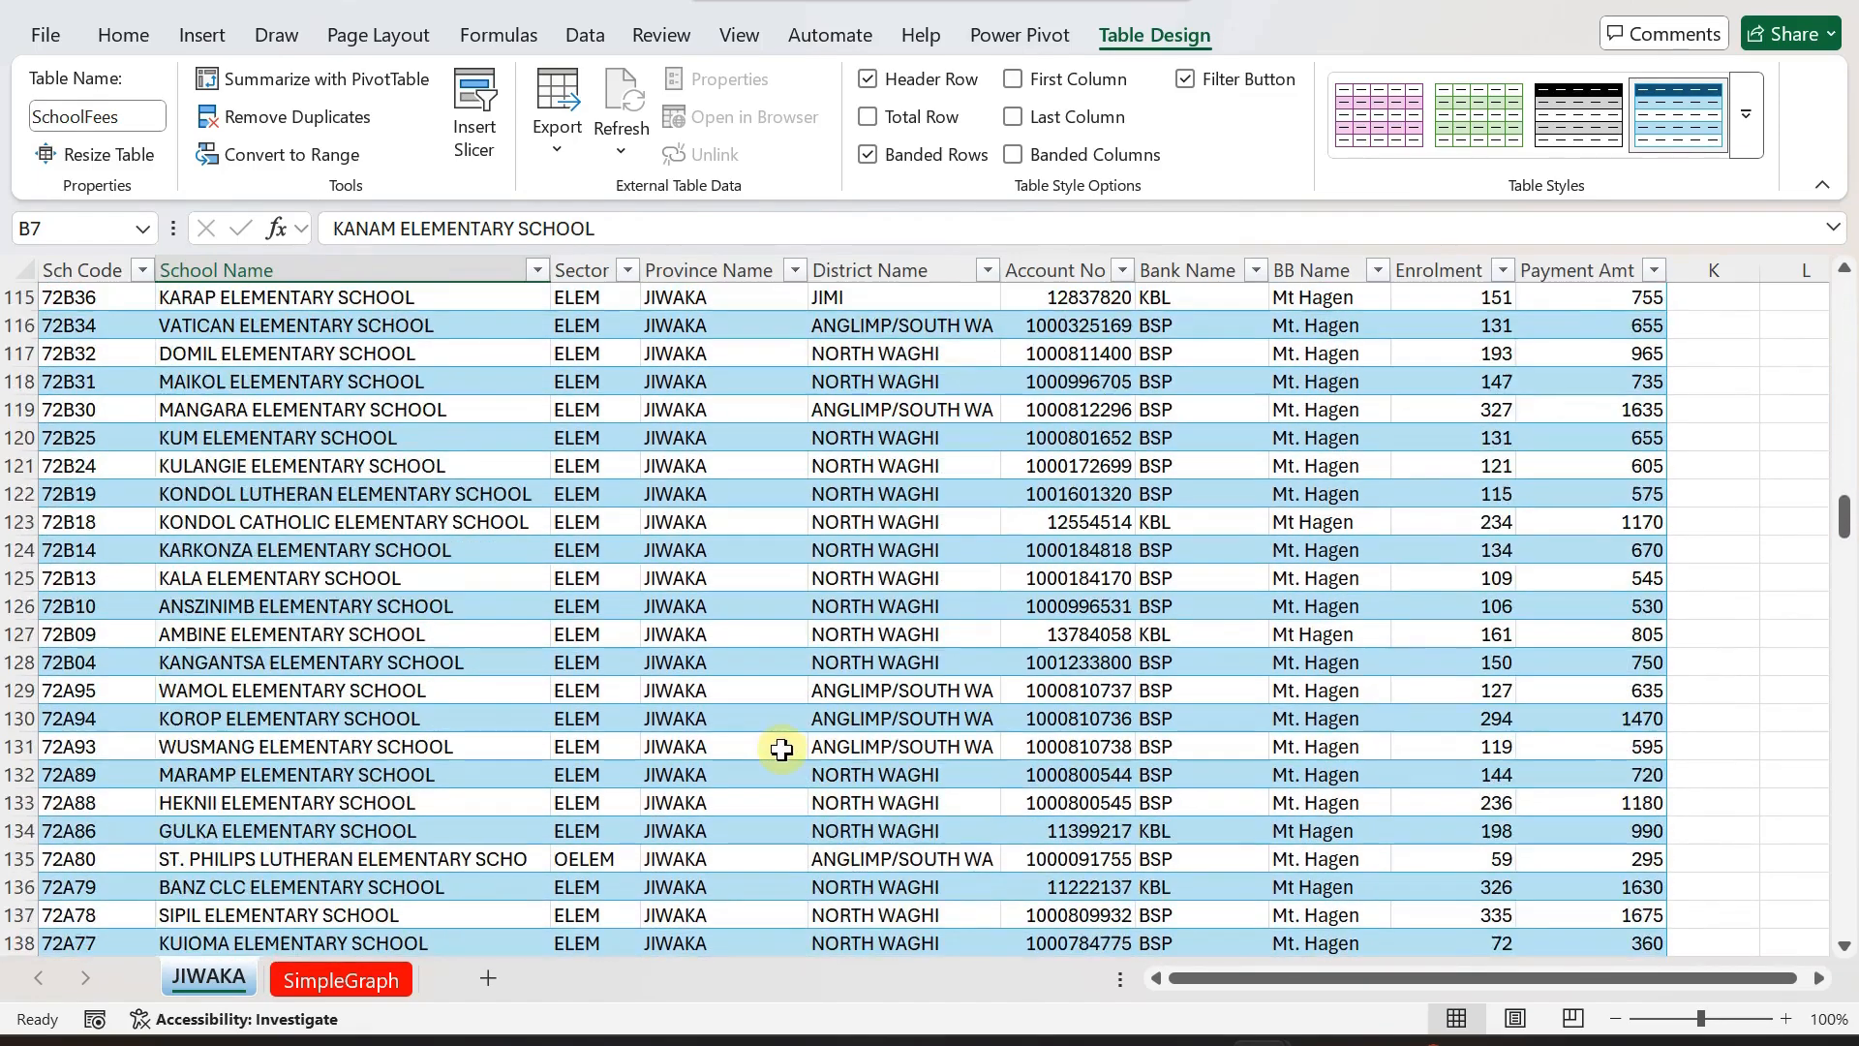
scroll(782, 750, "down", 11)
scroll(797, 755, "up", 4)
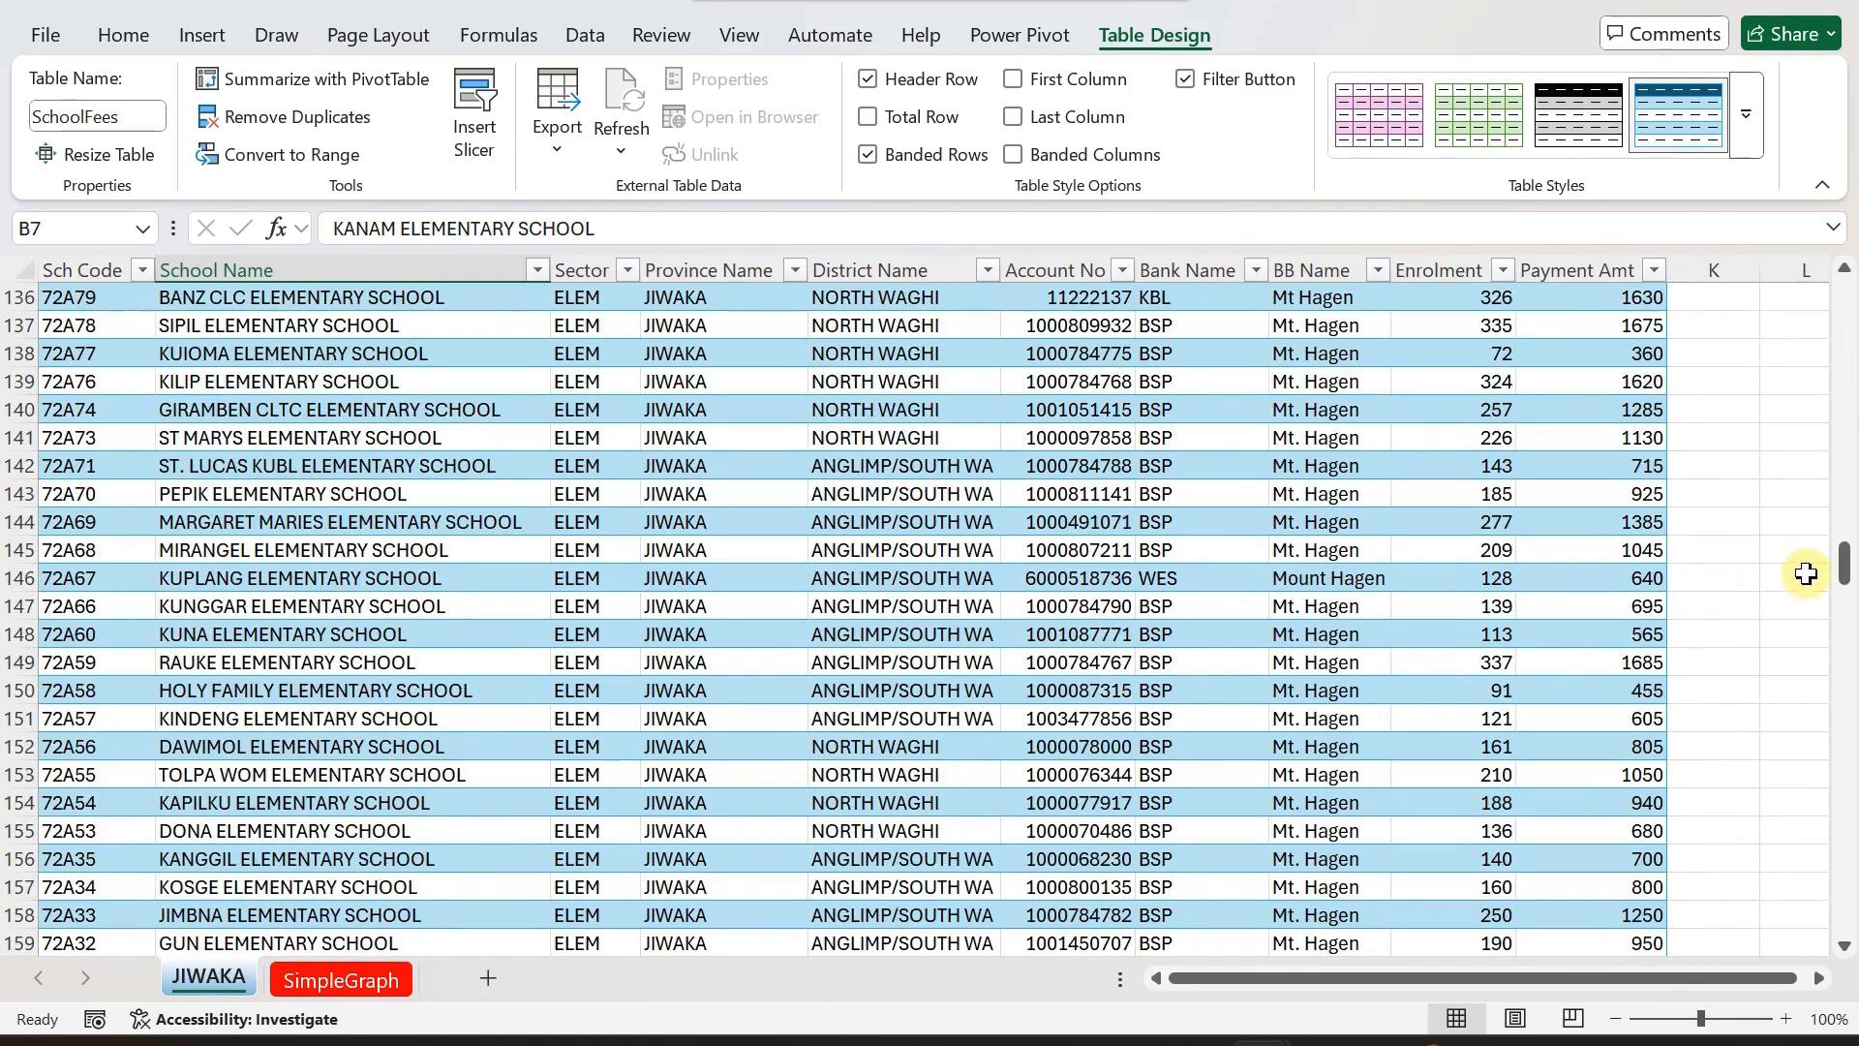
left_click_drag(1847, 552, 1759, 307)
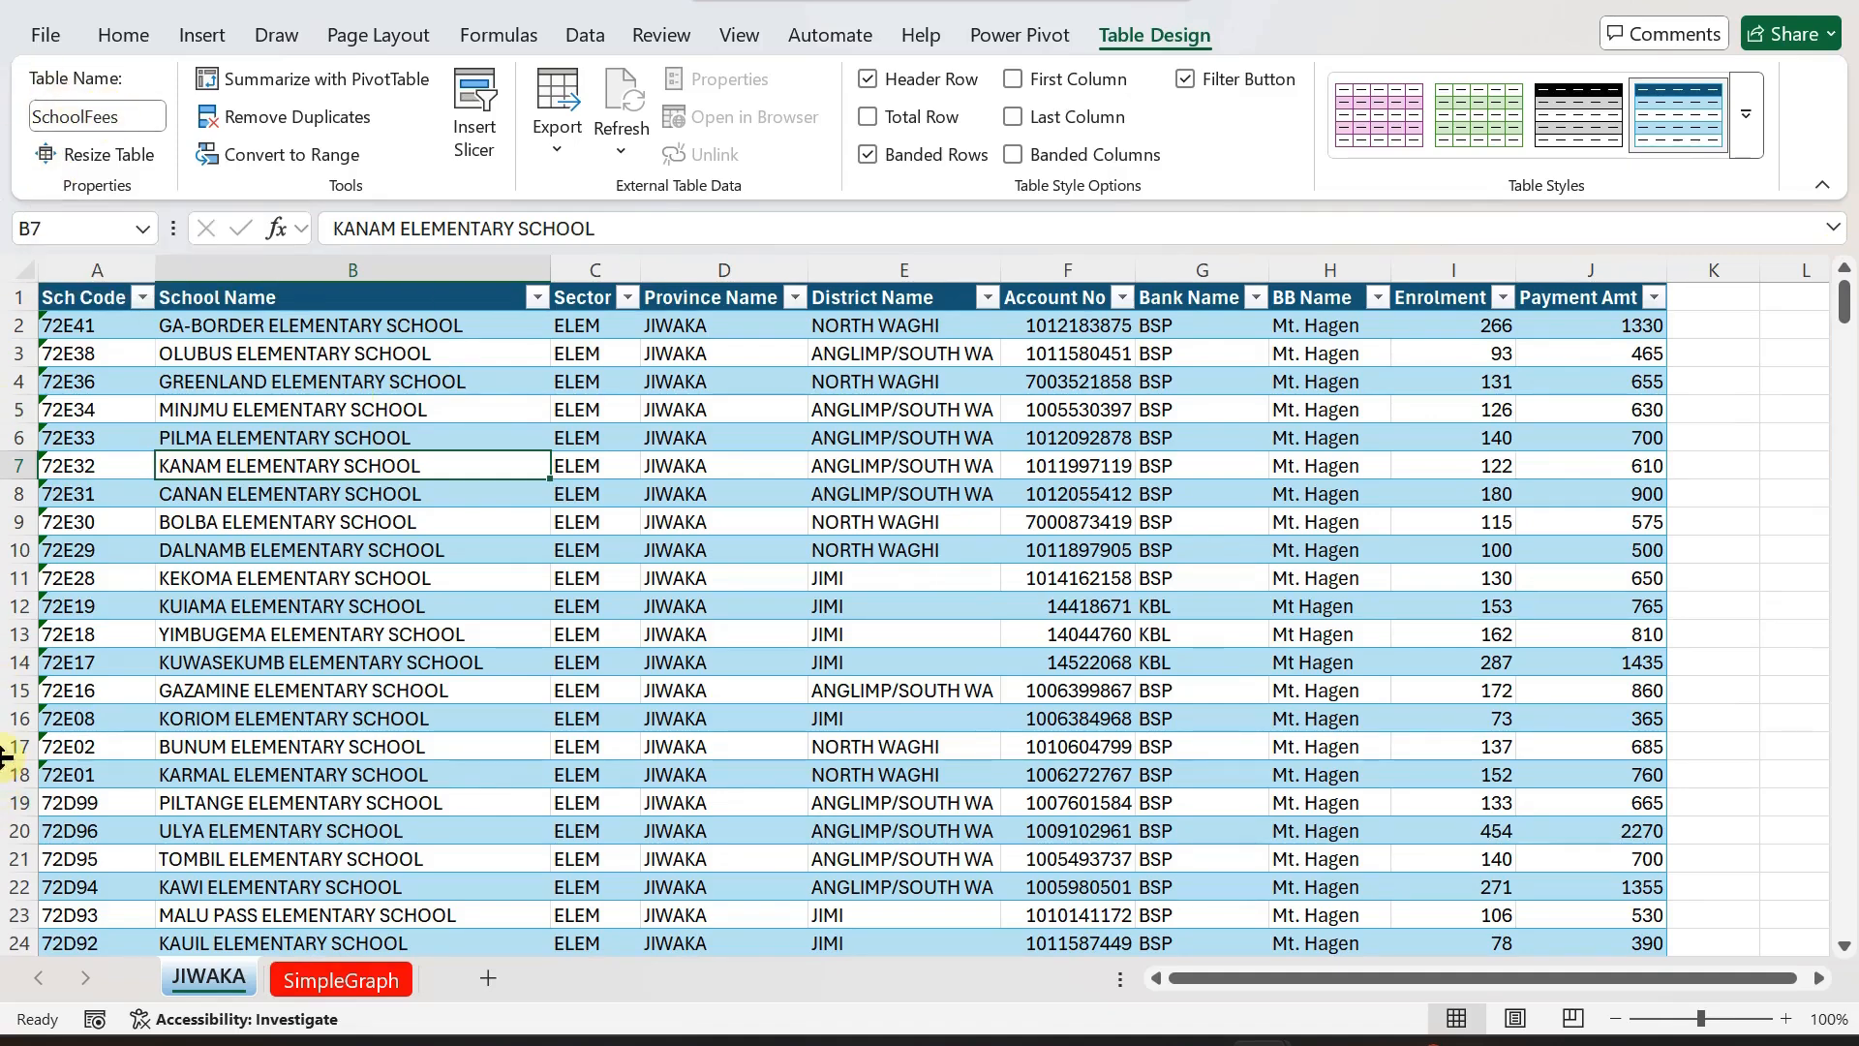
left_click(1185, 79)
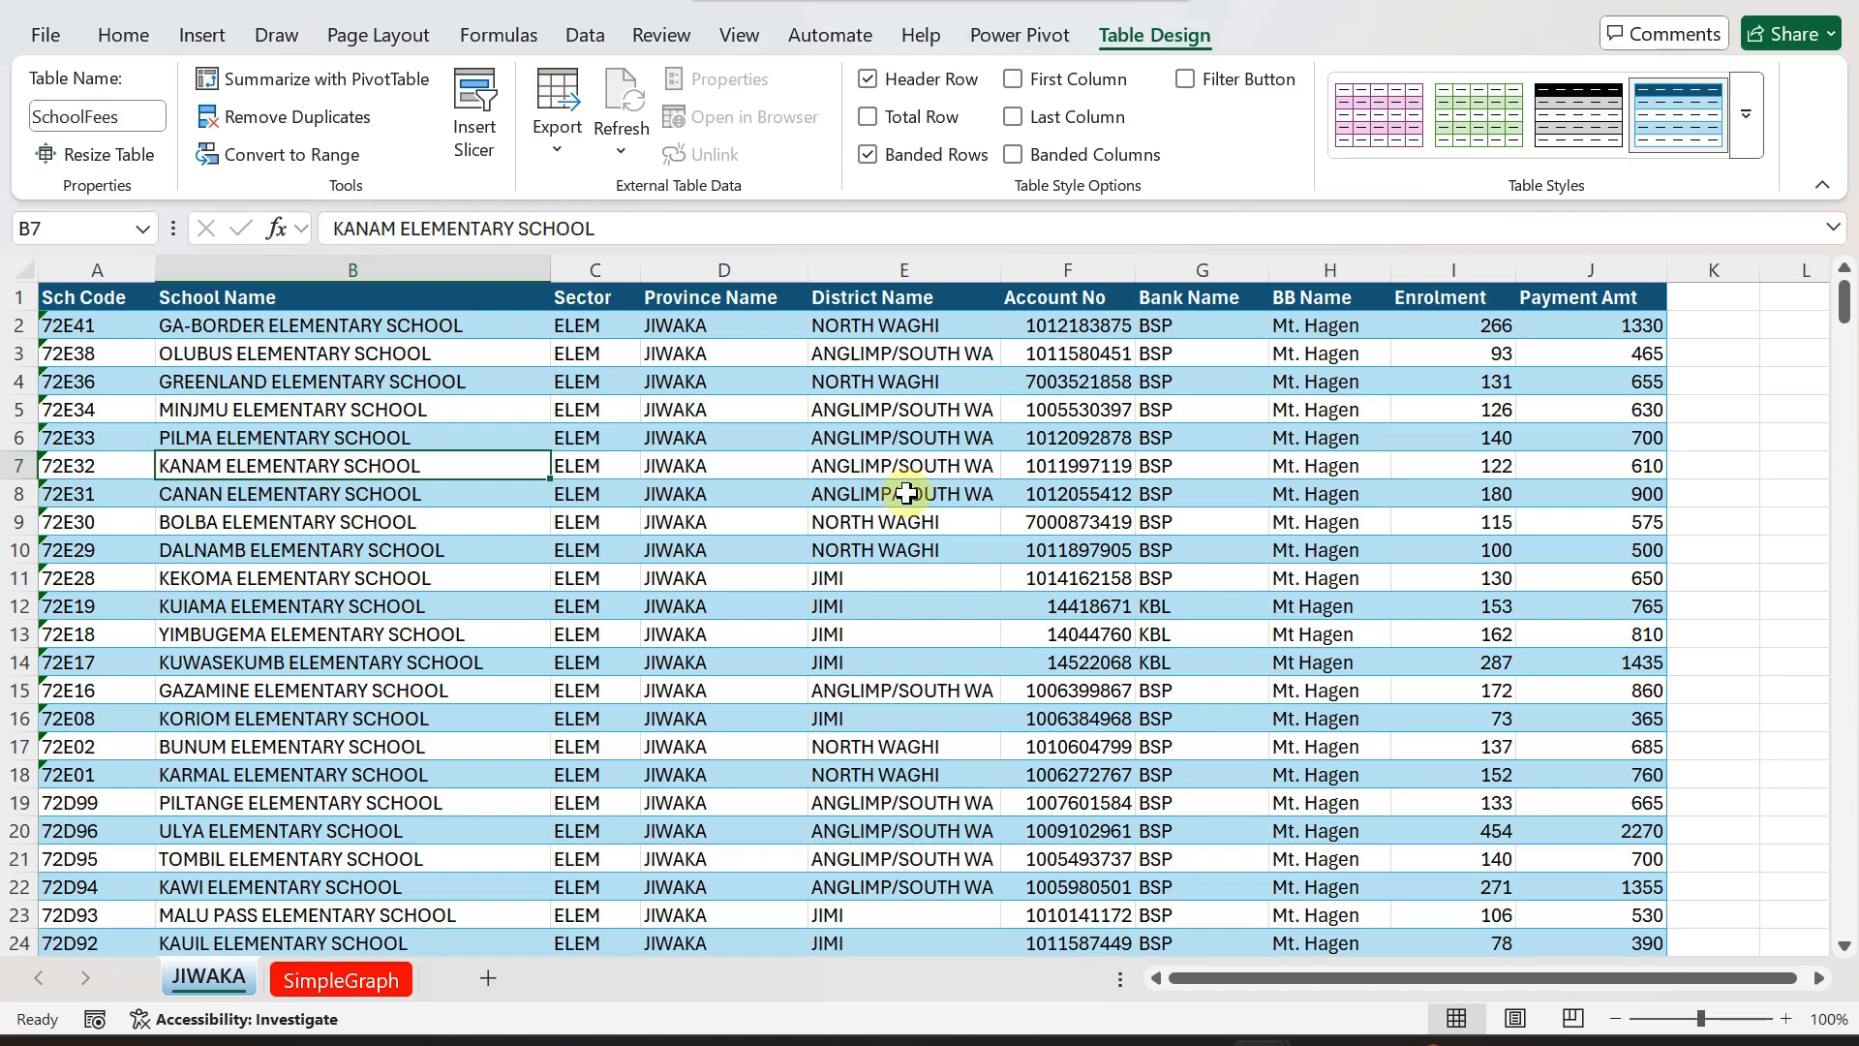
left_click(1746, 114)
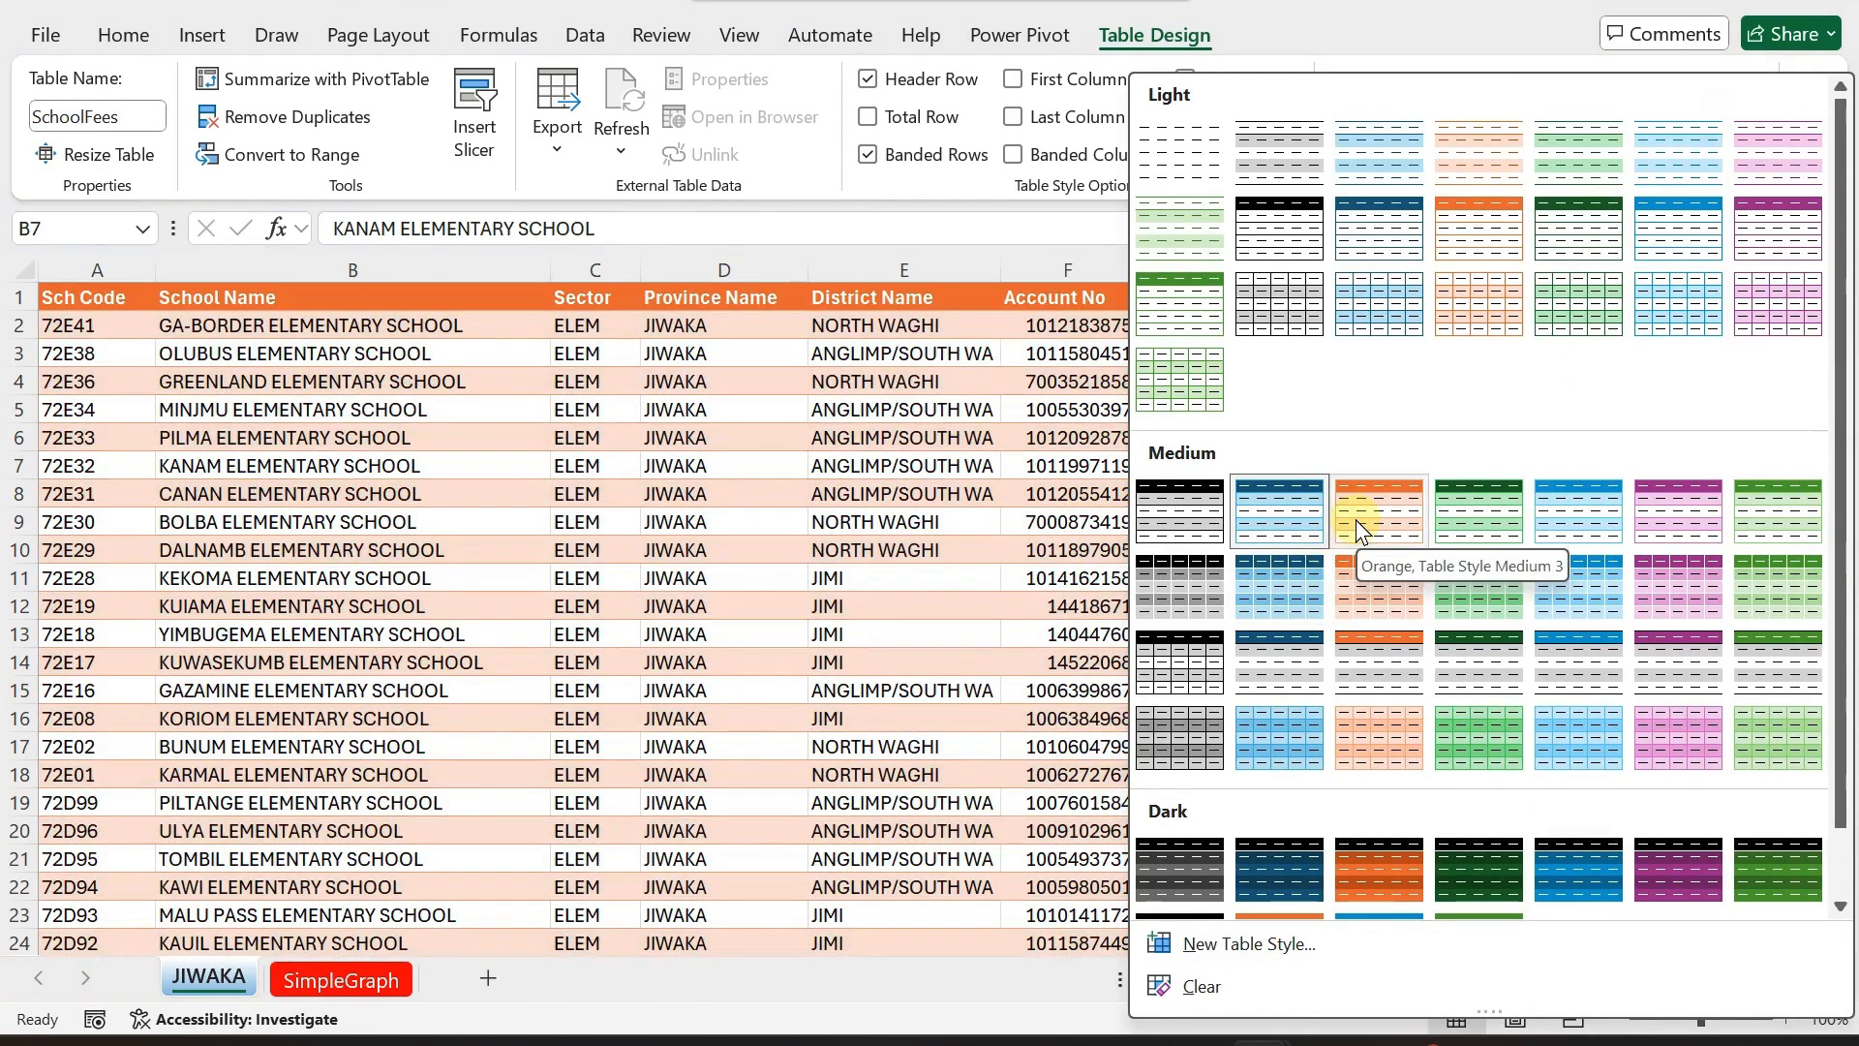
left_click(1359, 530)
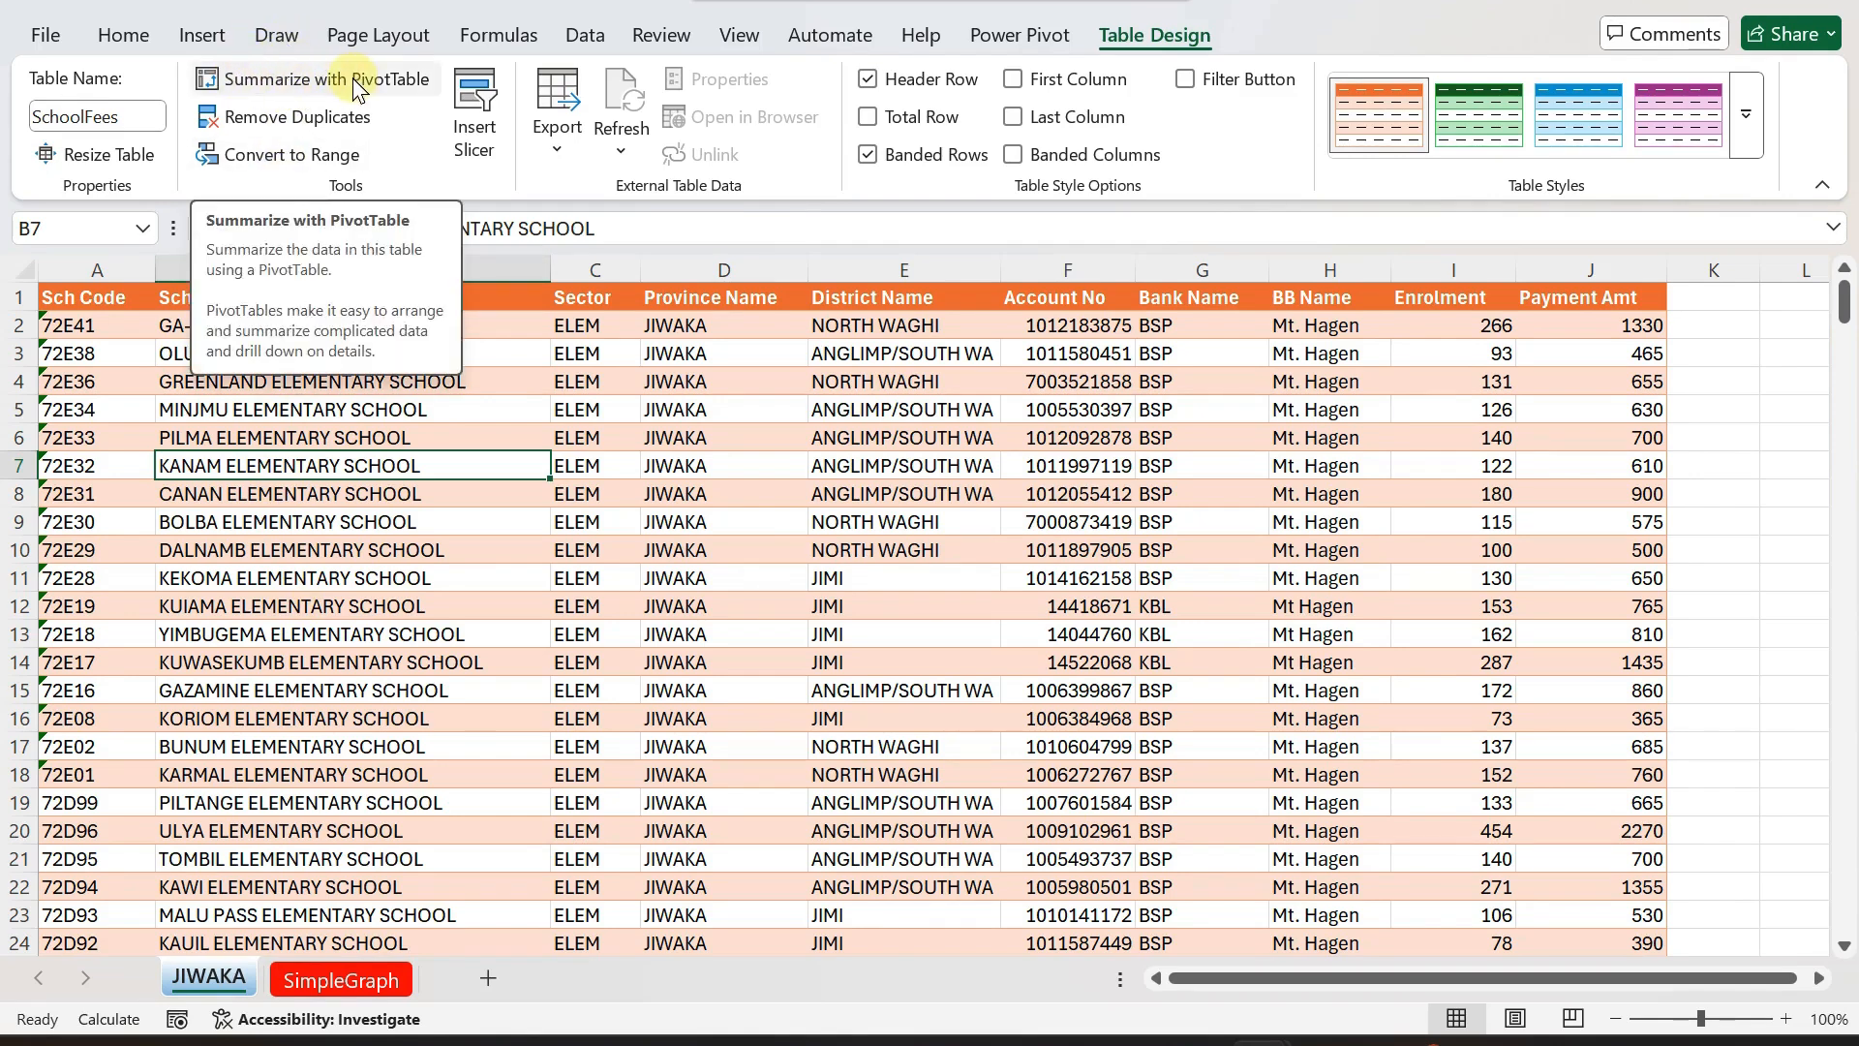
Create a PivotTable from the SchoolFees table on a new worksheet.
left_click(203, 34)
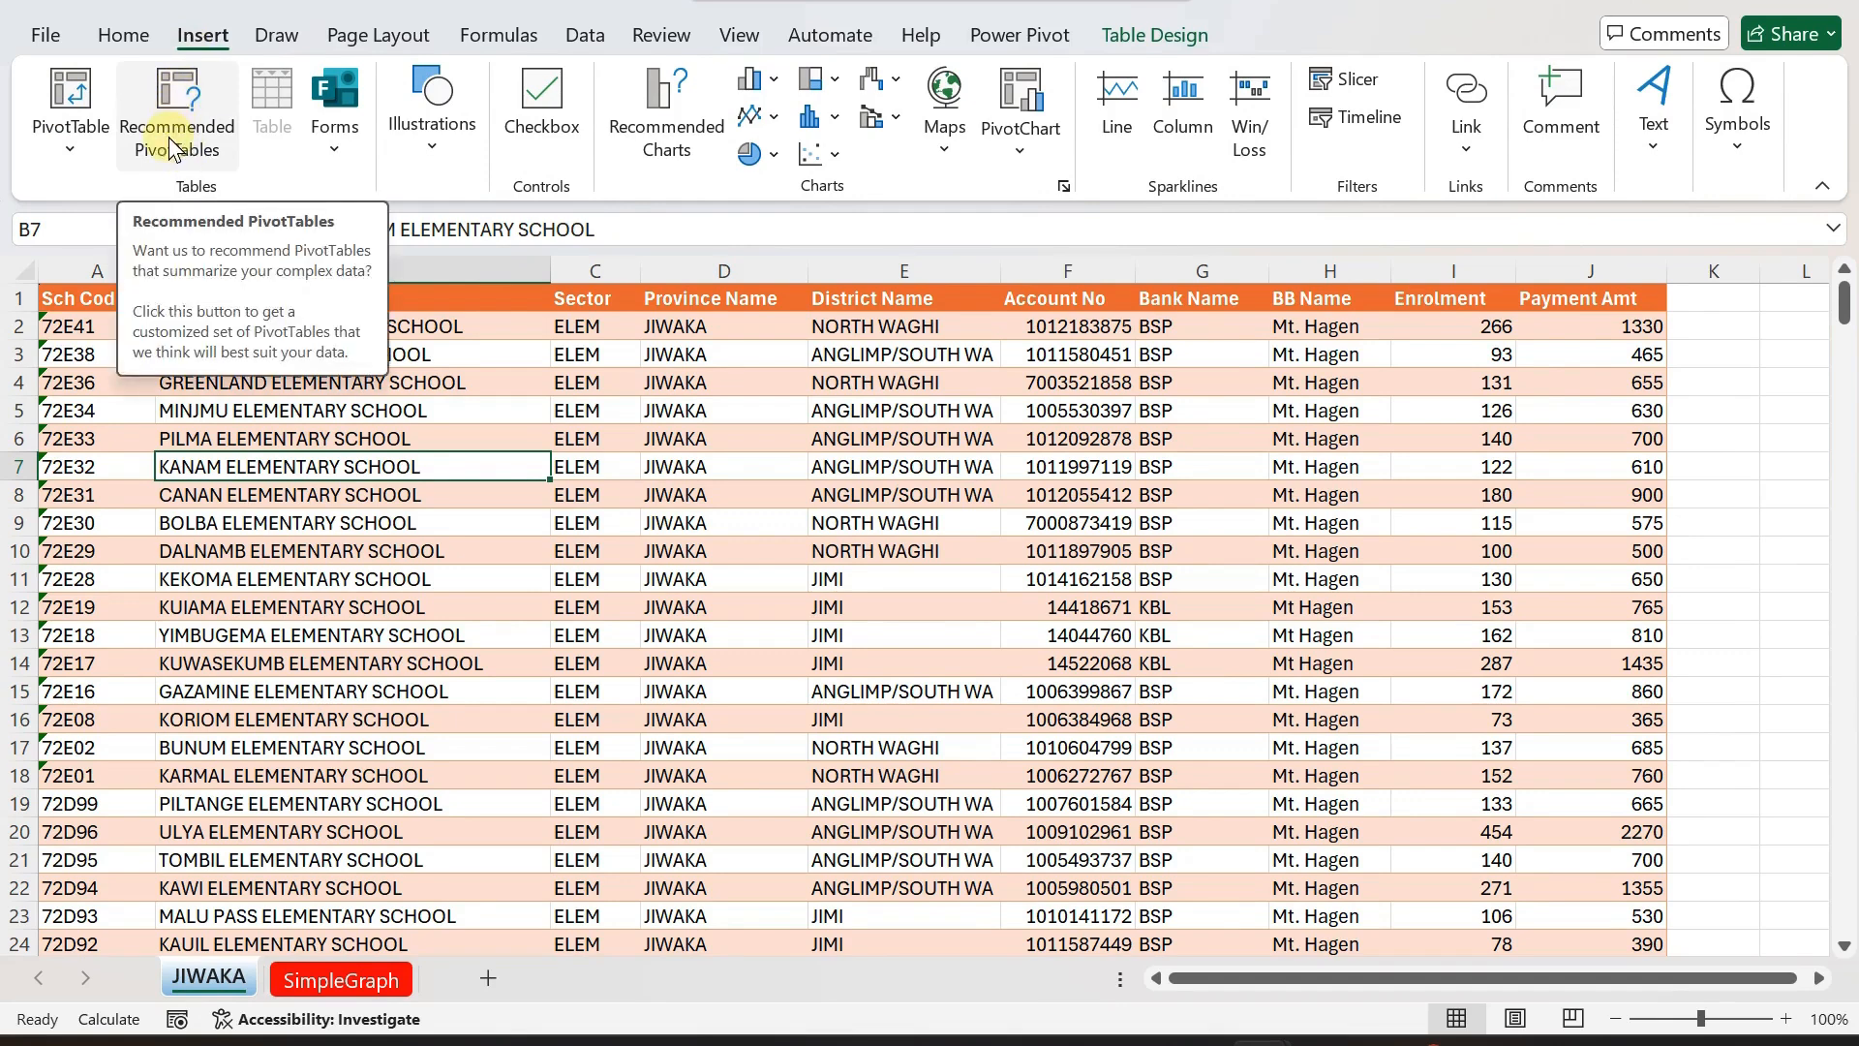
left_click(70, 97)
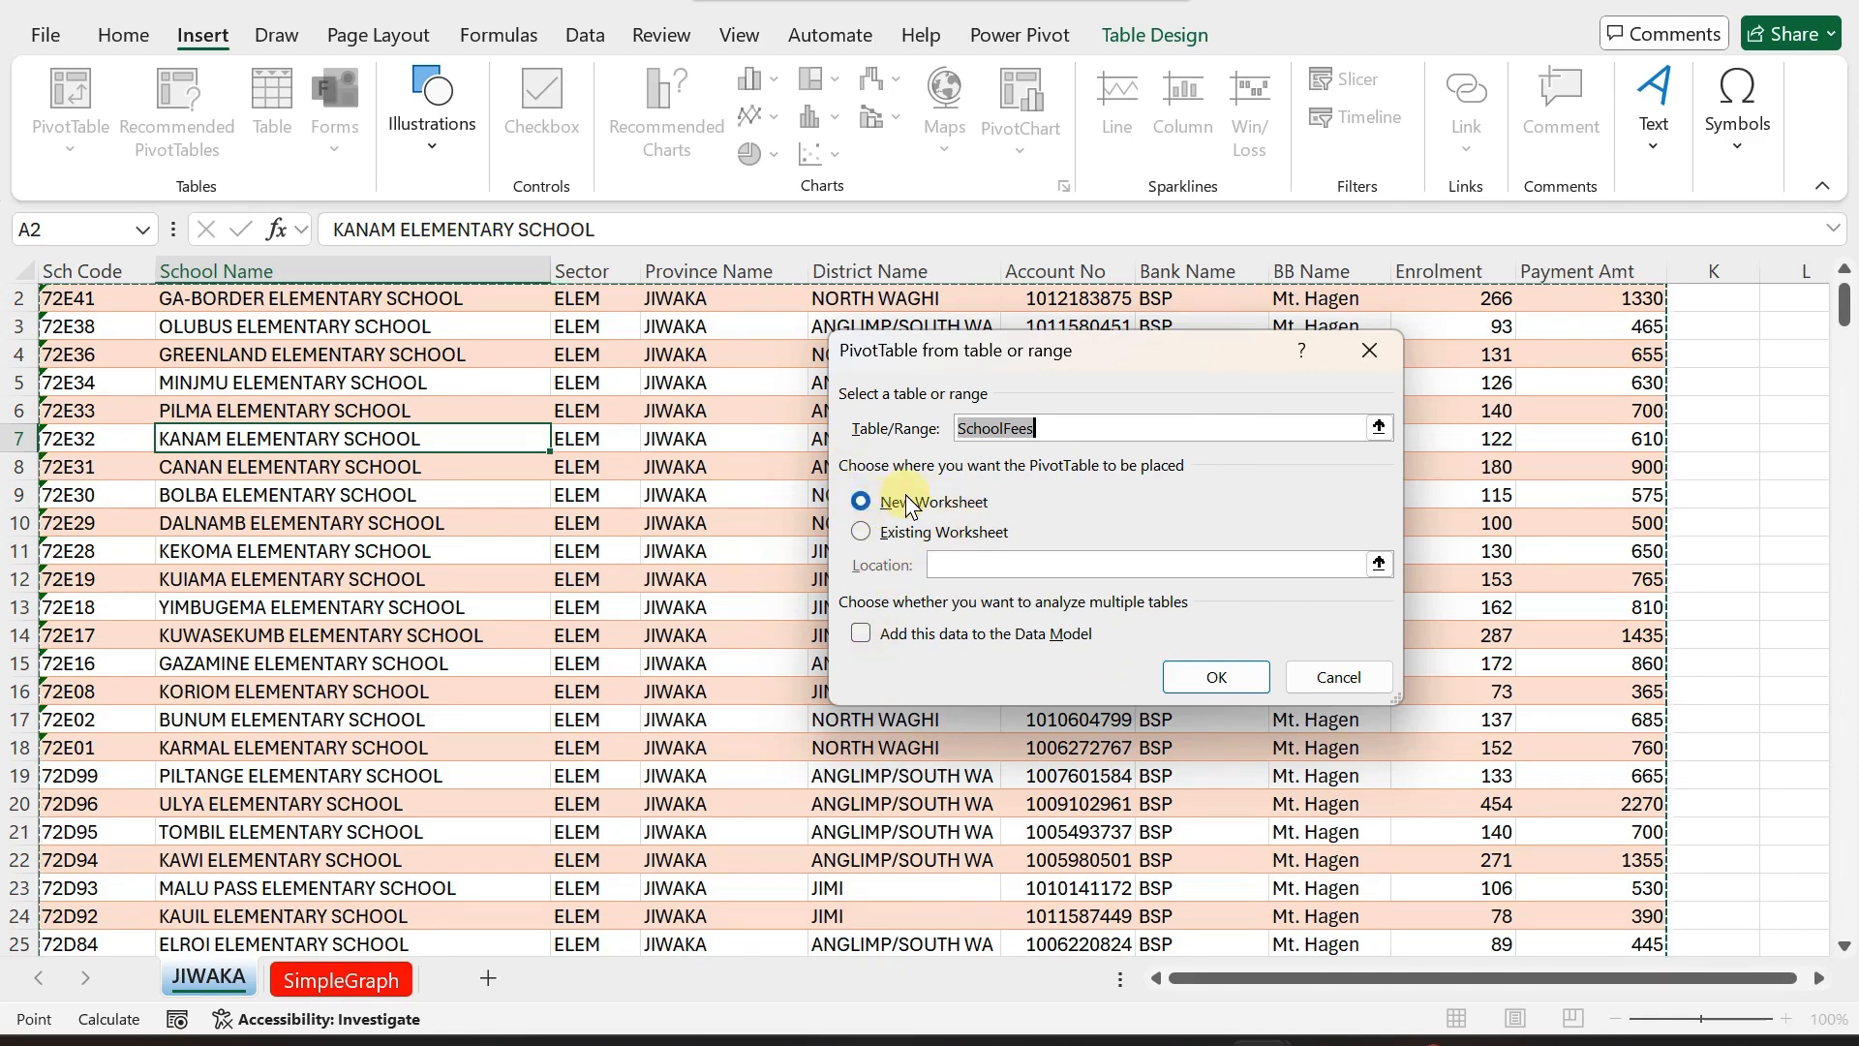
left_click(1217, 680)
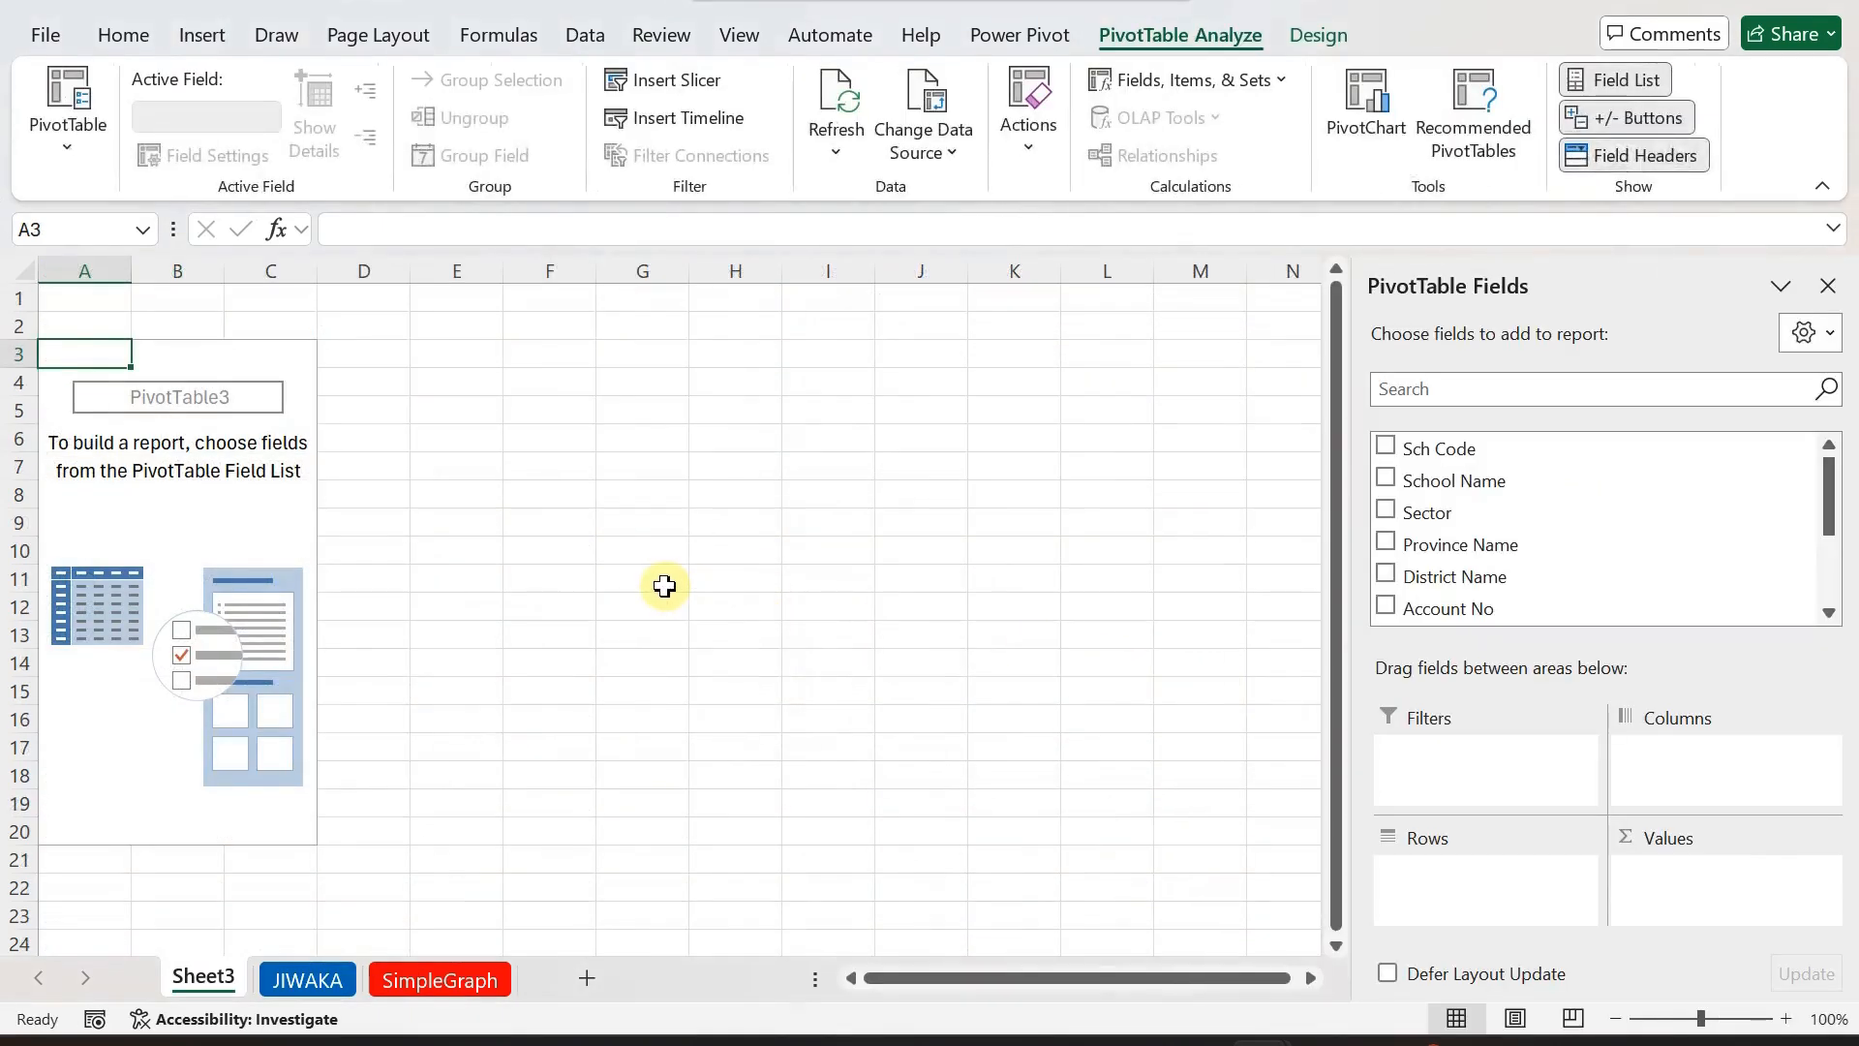
Add District Name as the PivotTable's row field and widen column A.
scroll(1714, 540, "down", 2)
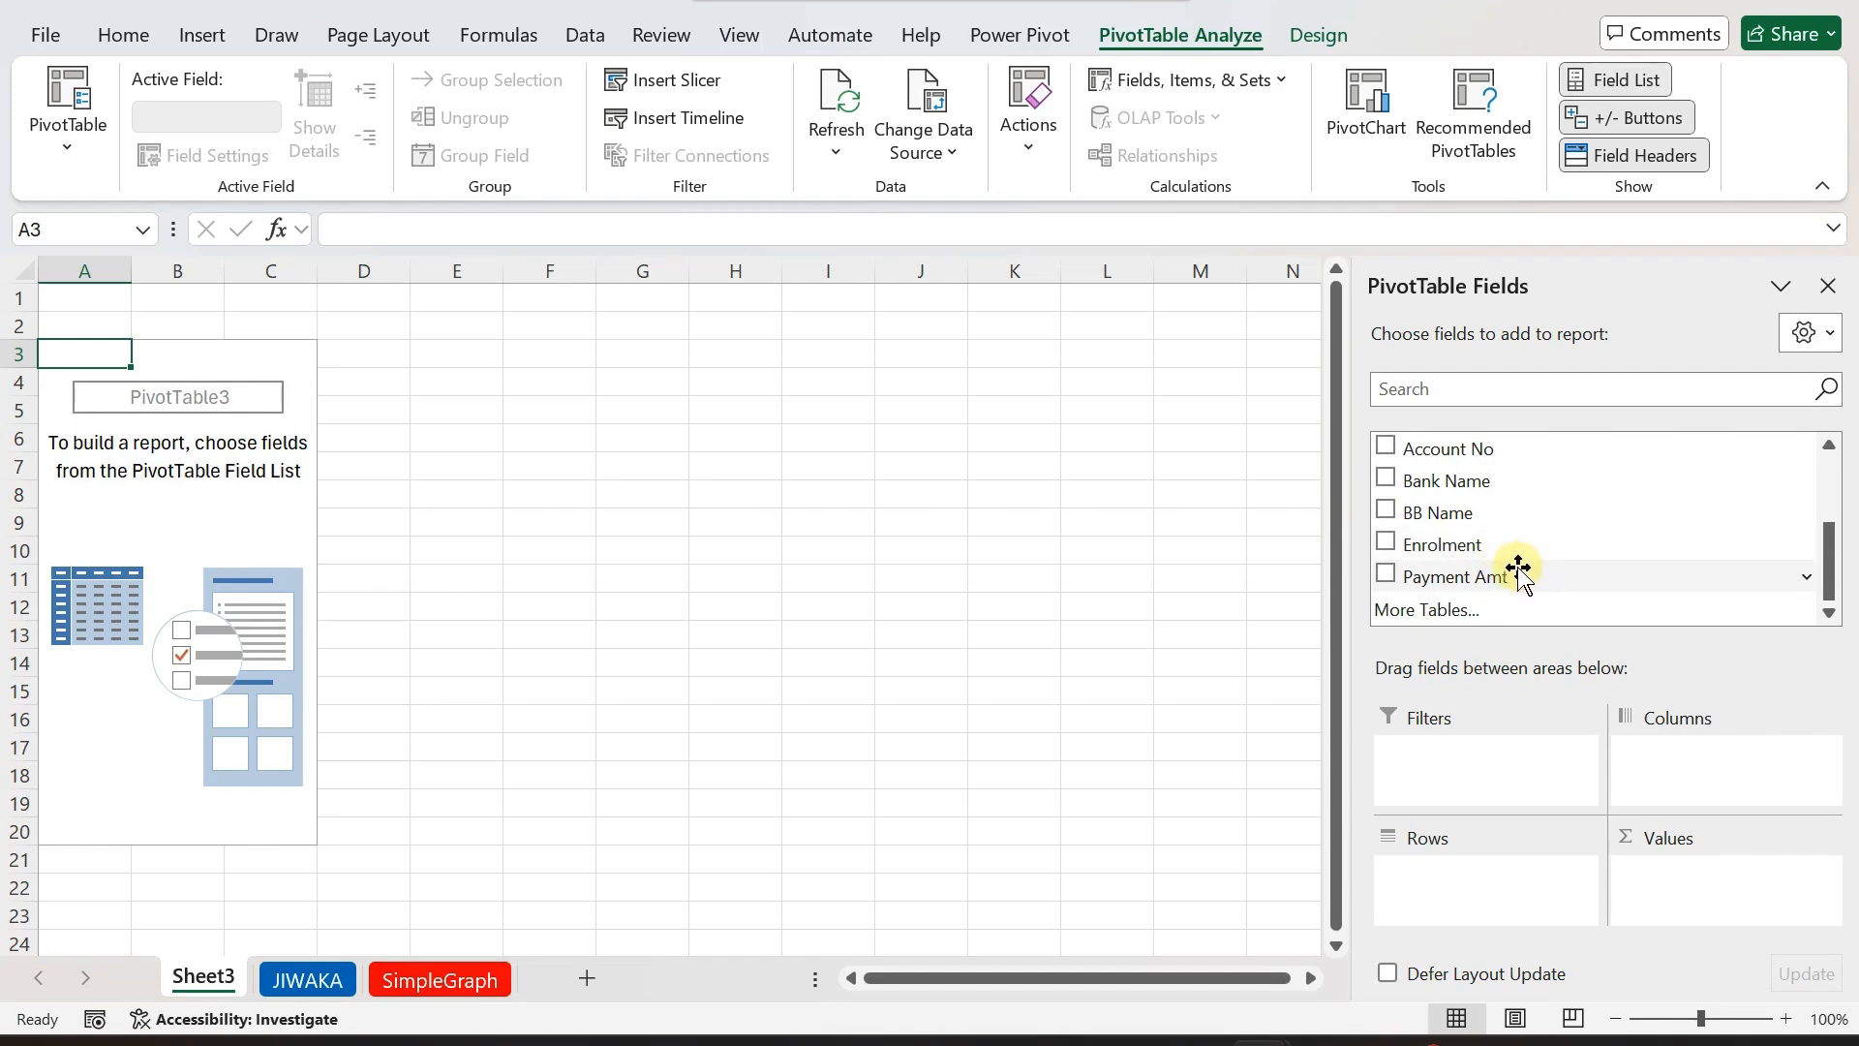
scroll(1535, 527, "up", 1)
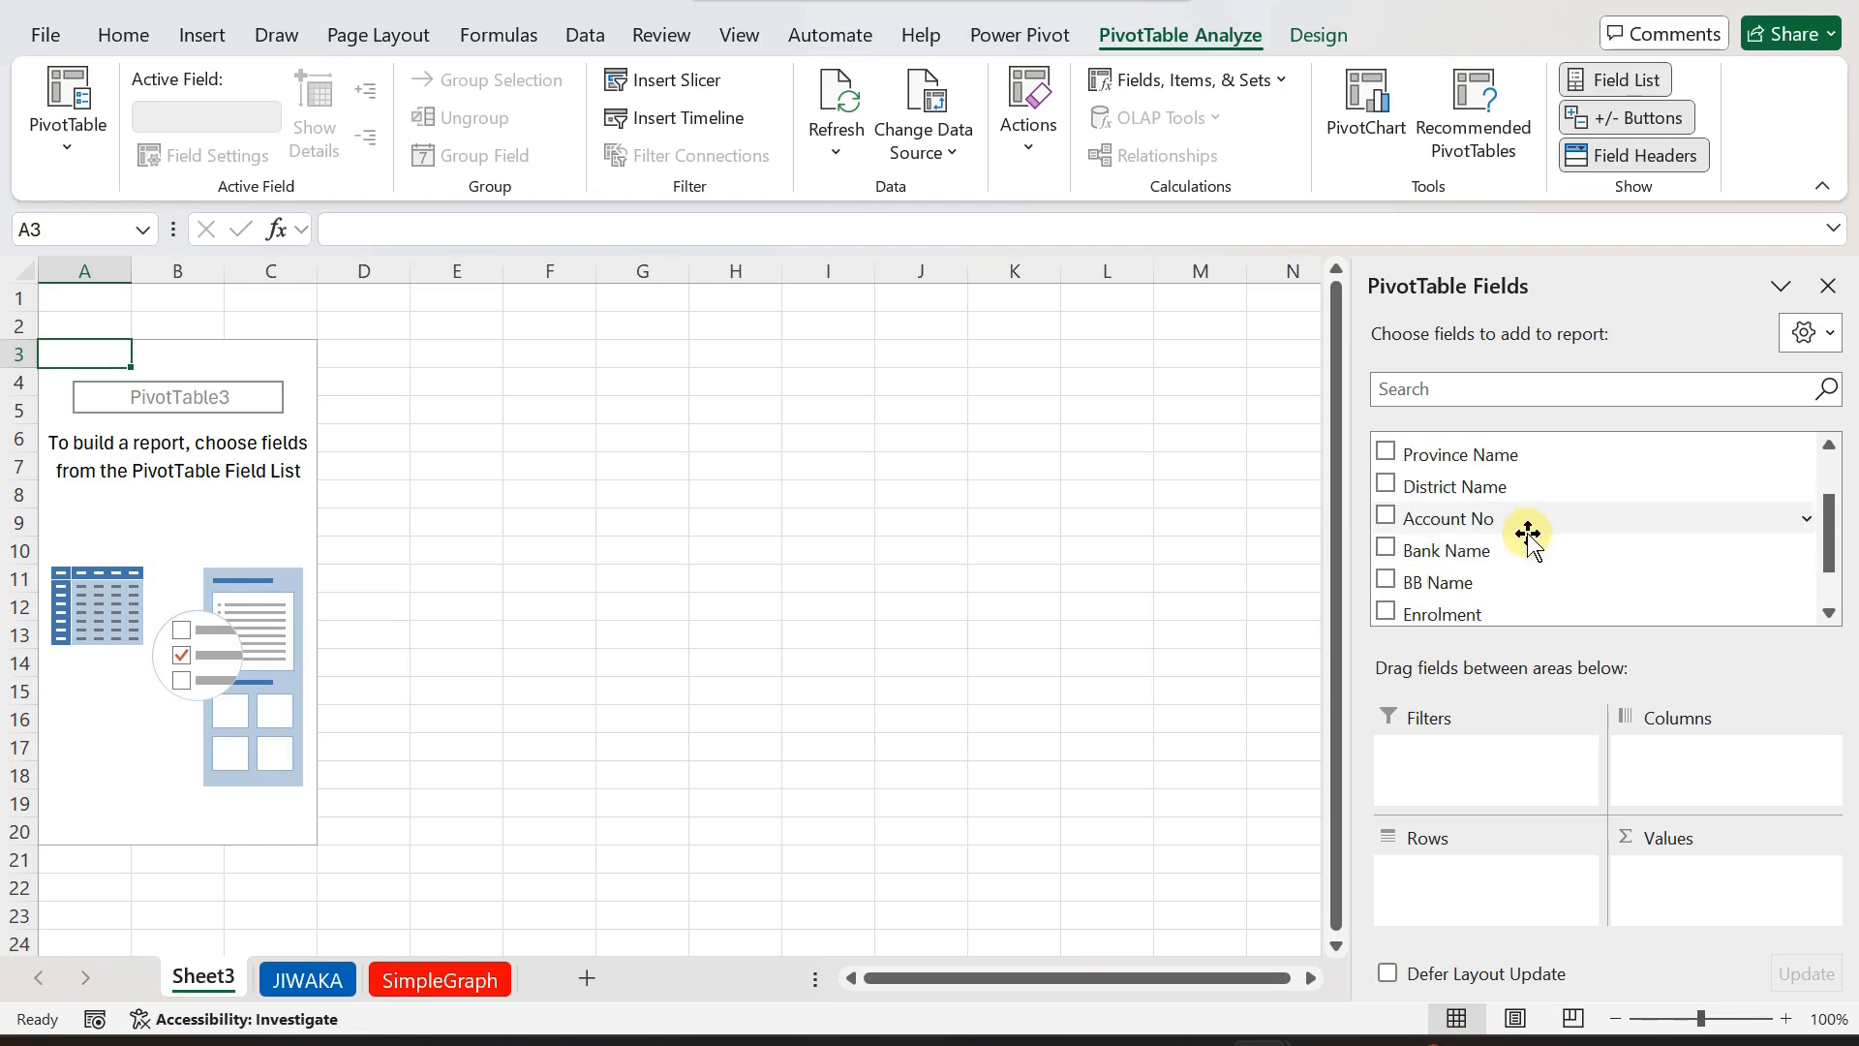
scroll(1472, 543, "down", 1)
scroll(1472, 543, "up", 1)
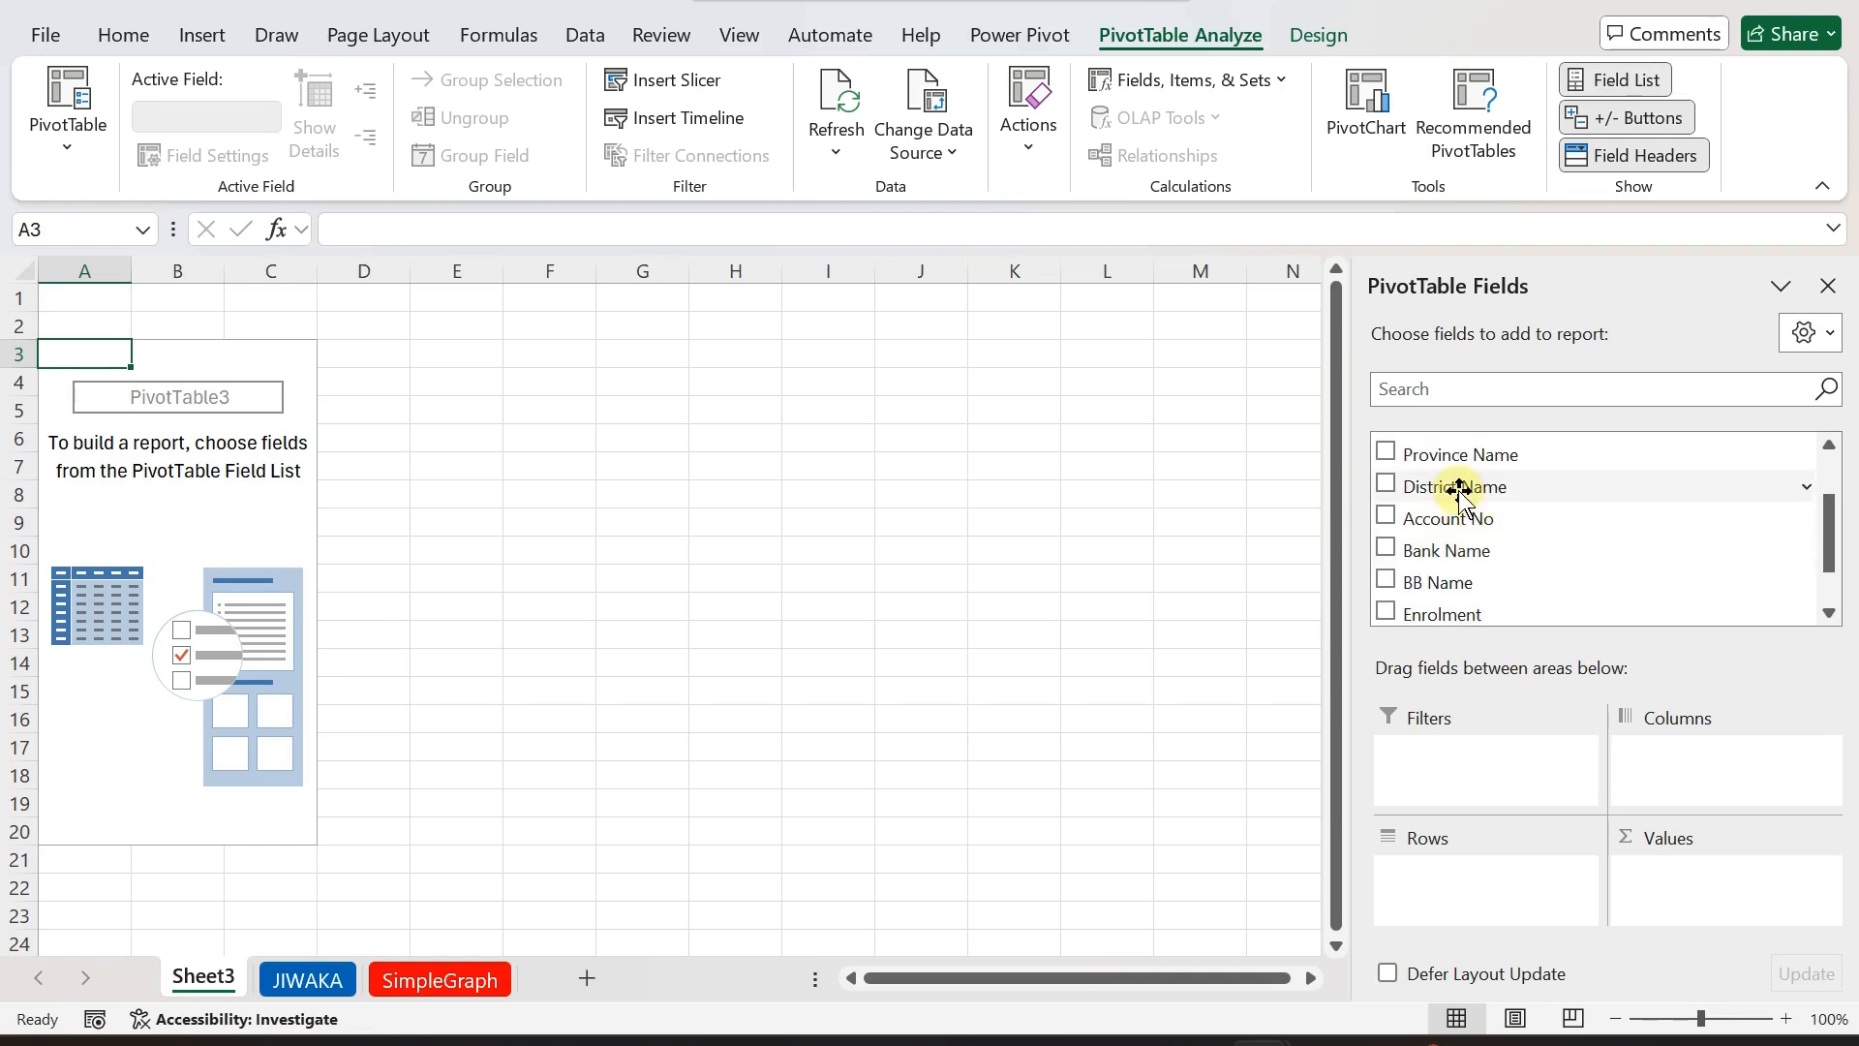
left_click_drag(1436, 481, 1441, 876)
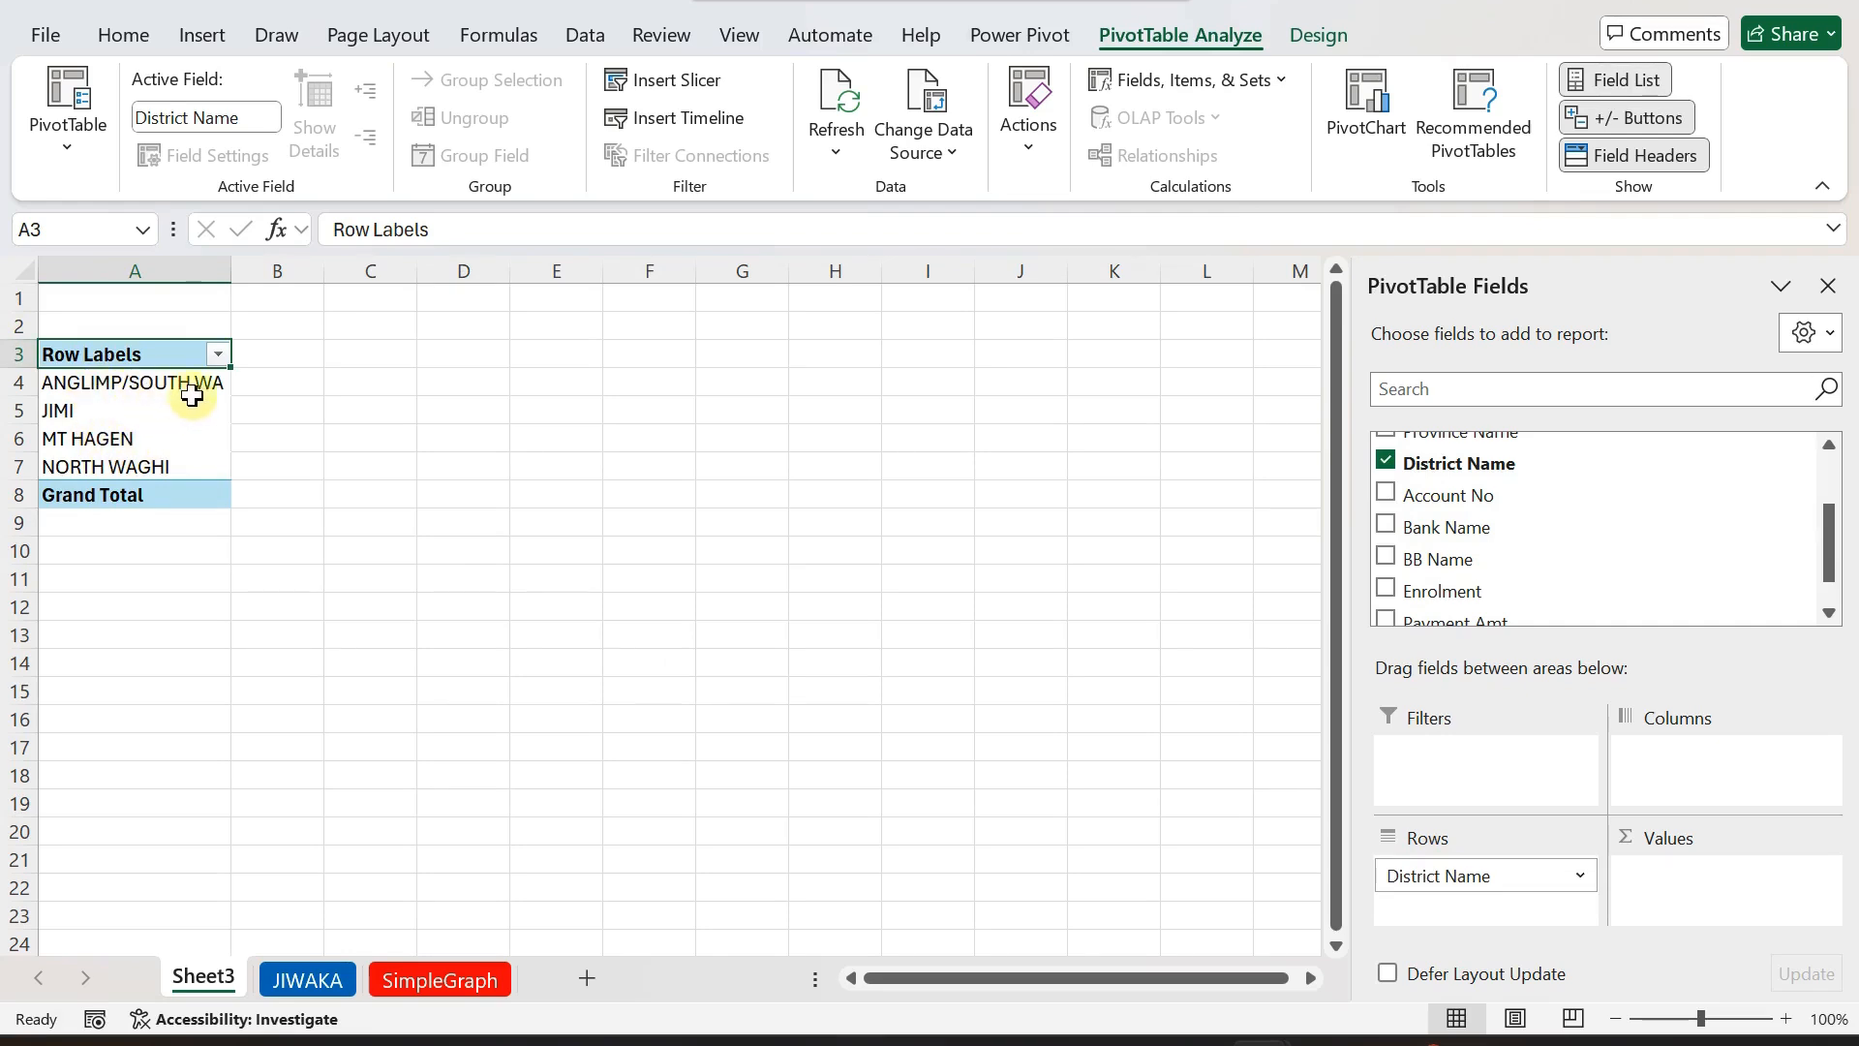
left_click_drag(231, 272, 299, 272)
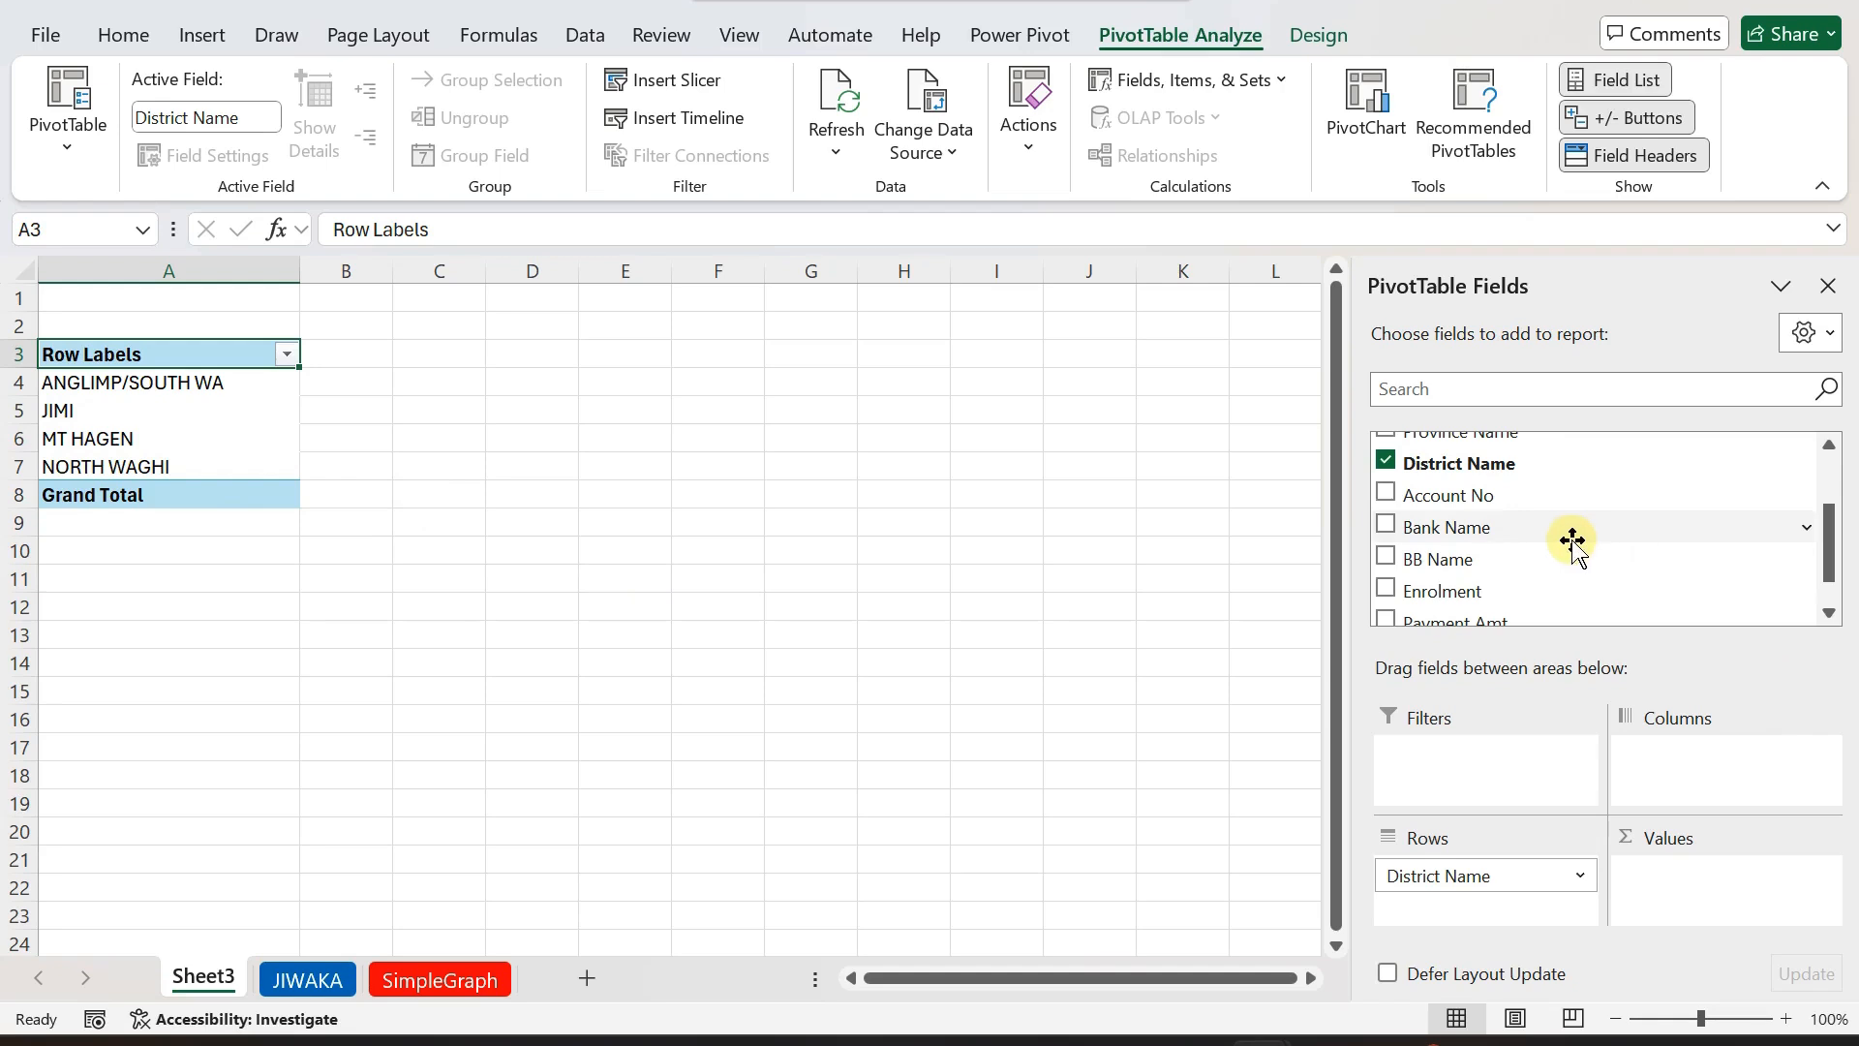
Add Enrolment and Payment Amt as summed values in the PivotTable, and hide and reshow its field list.
scroll(1667, 542, "down", 1)
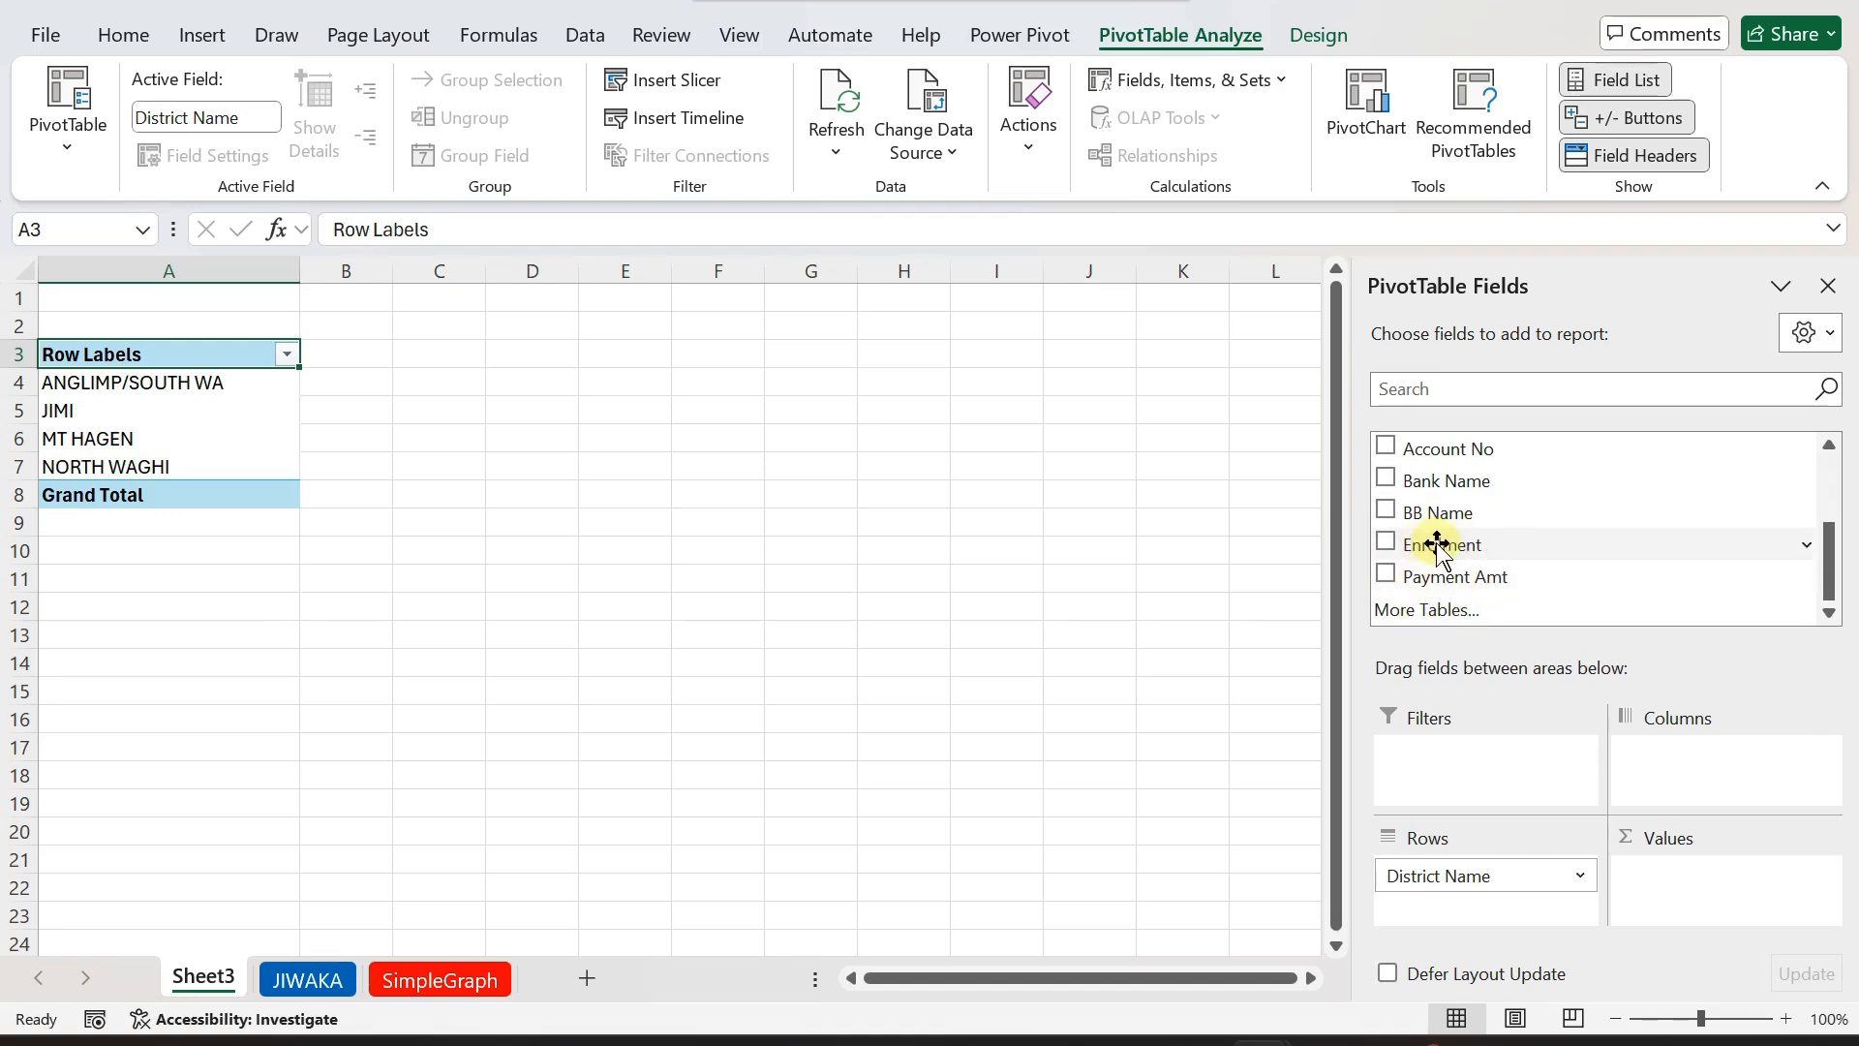
left_click_drag(1428, 544, 1652, 871)
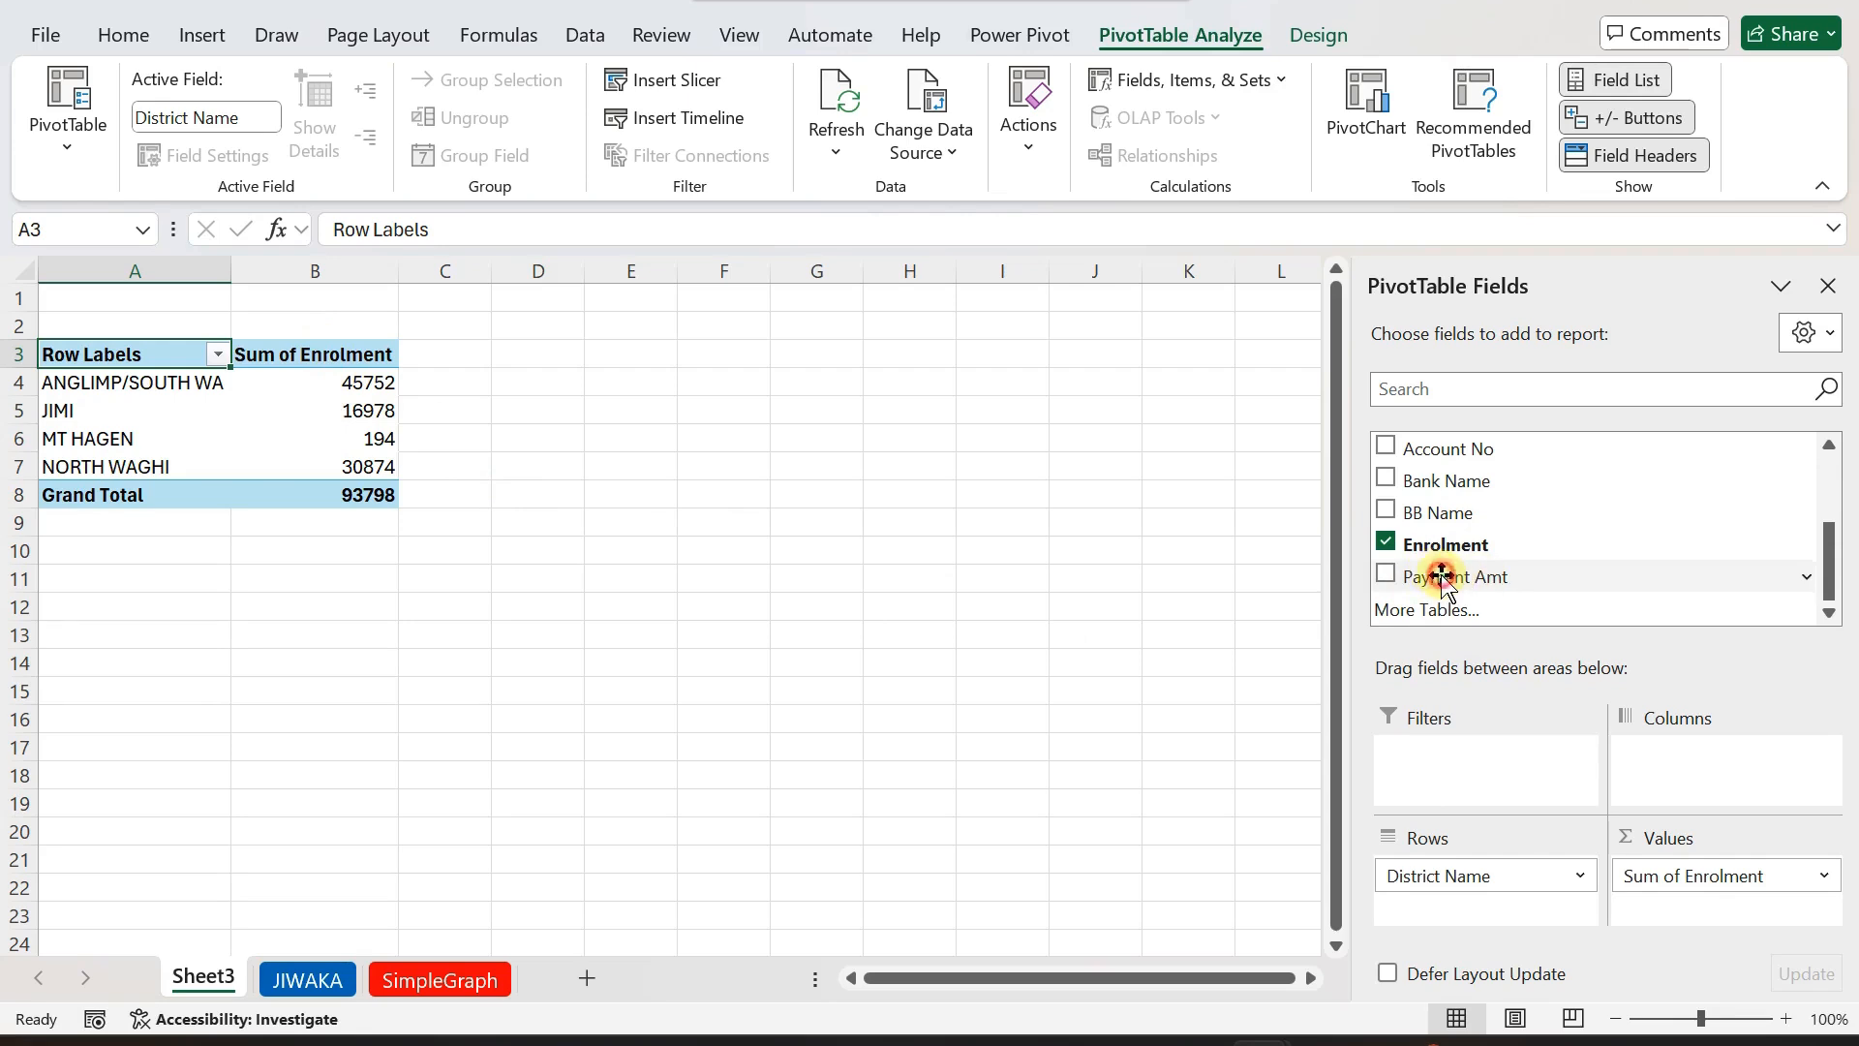
left_click_drag(1436, 576, 1689, 878)
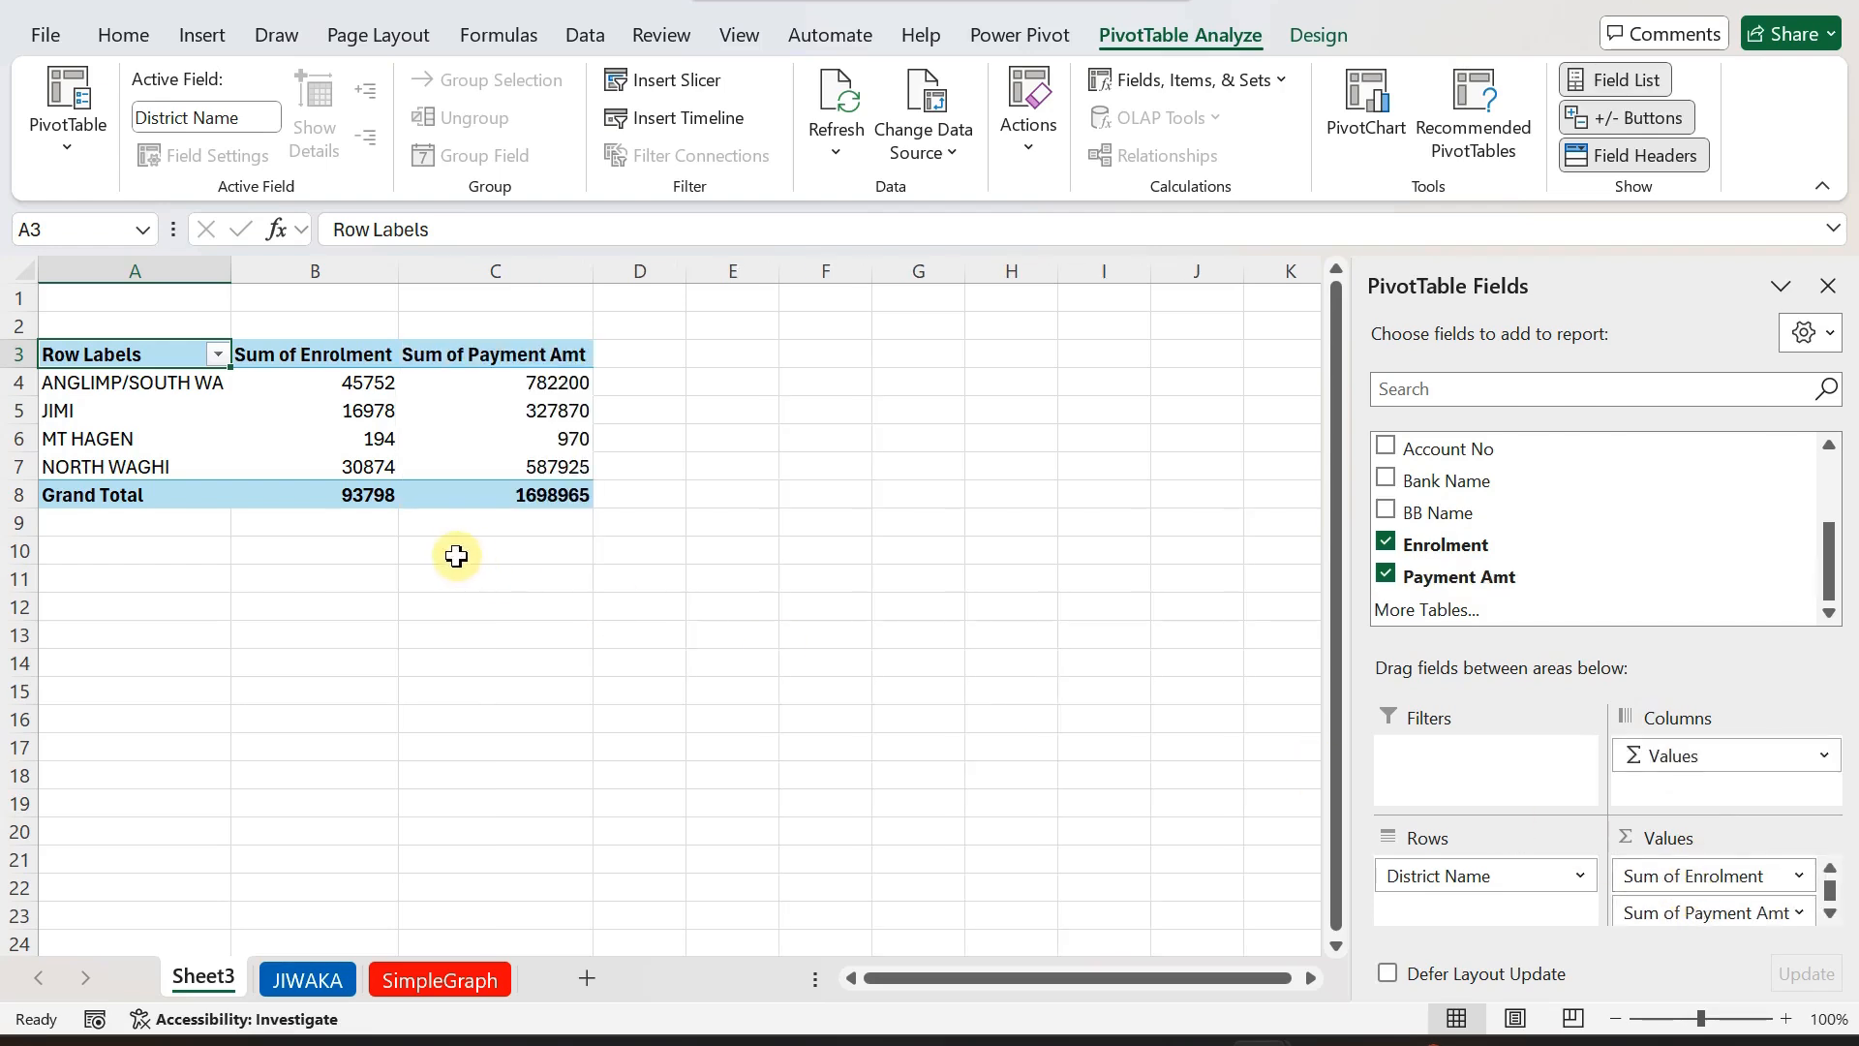
left_click(1830, 285)
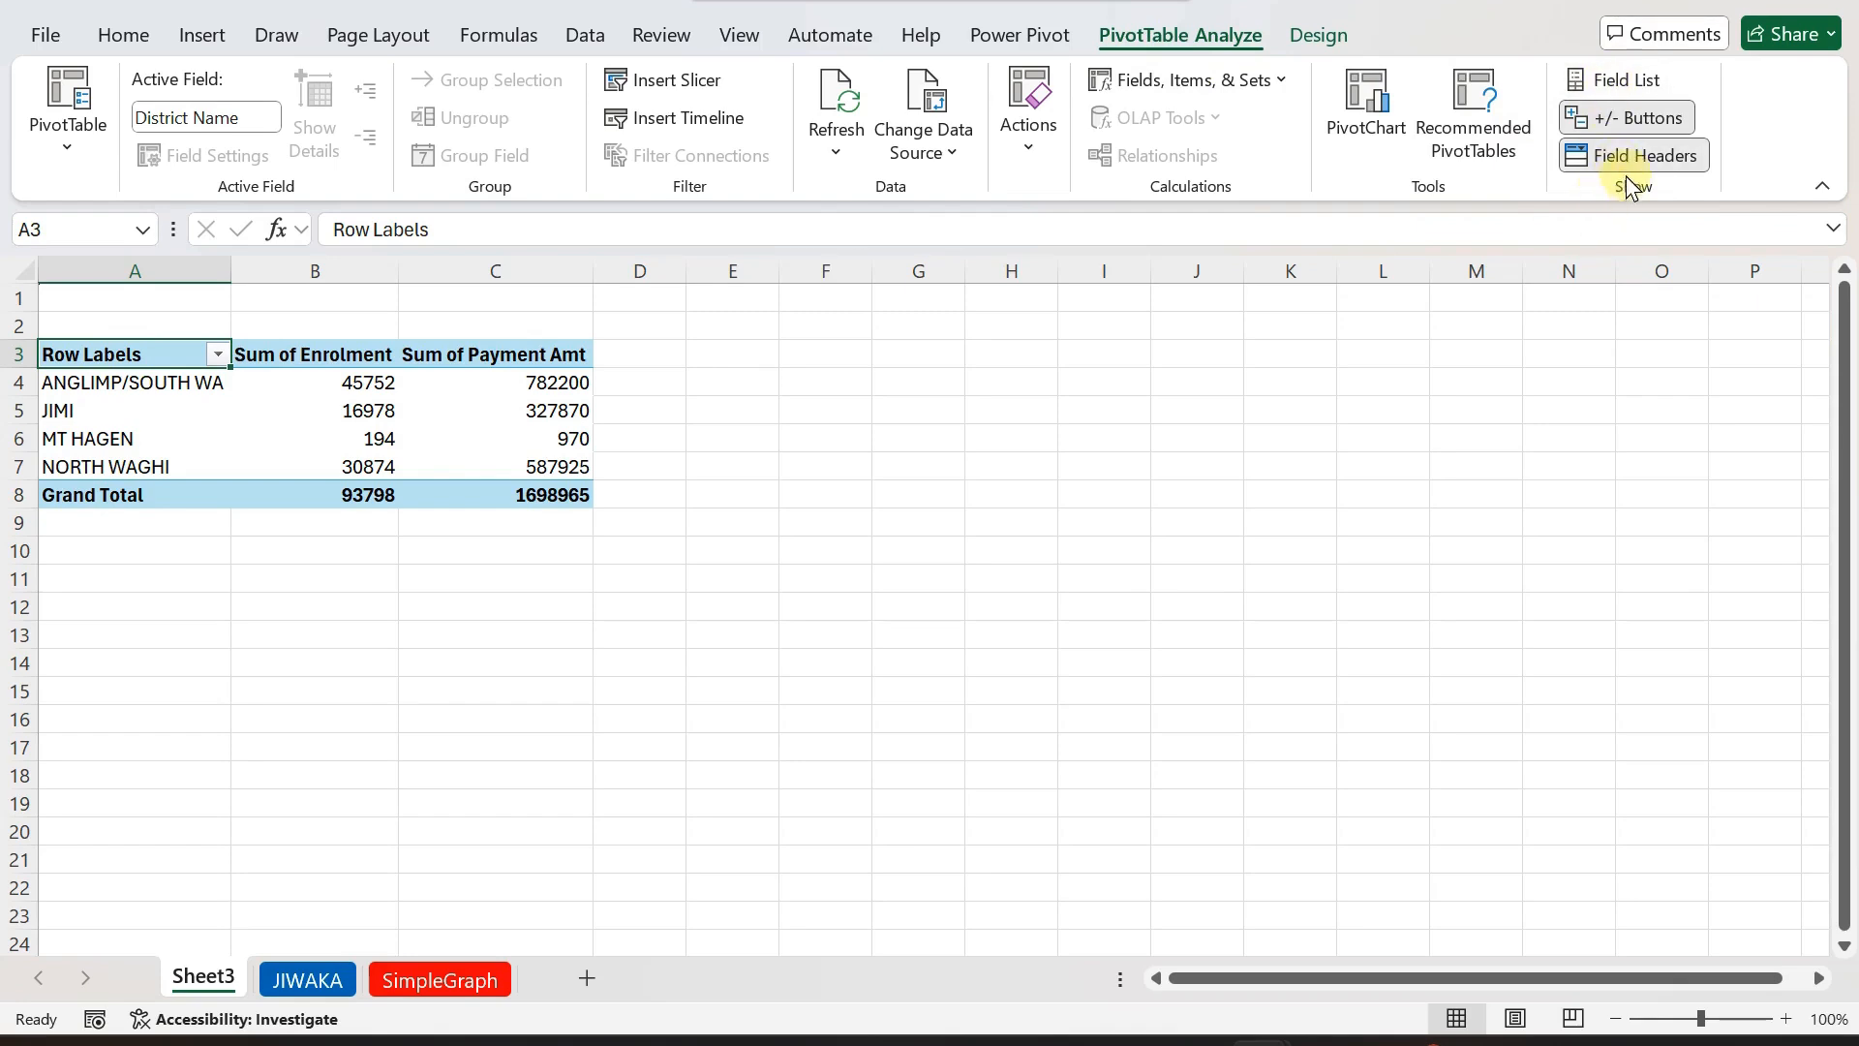
left_click(1607, 79)
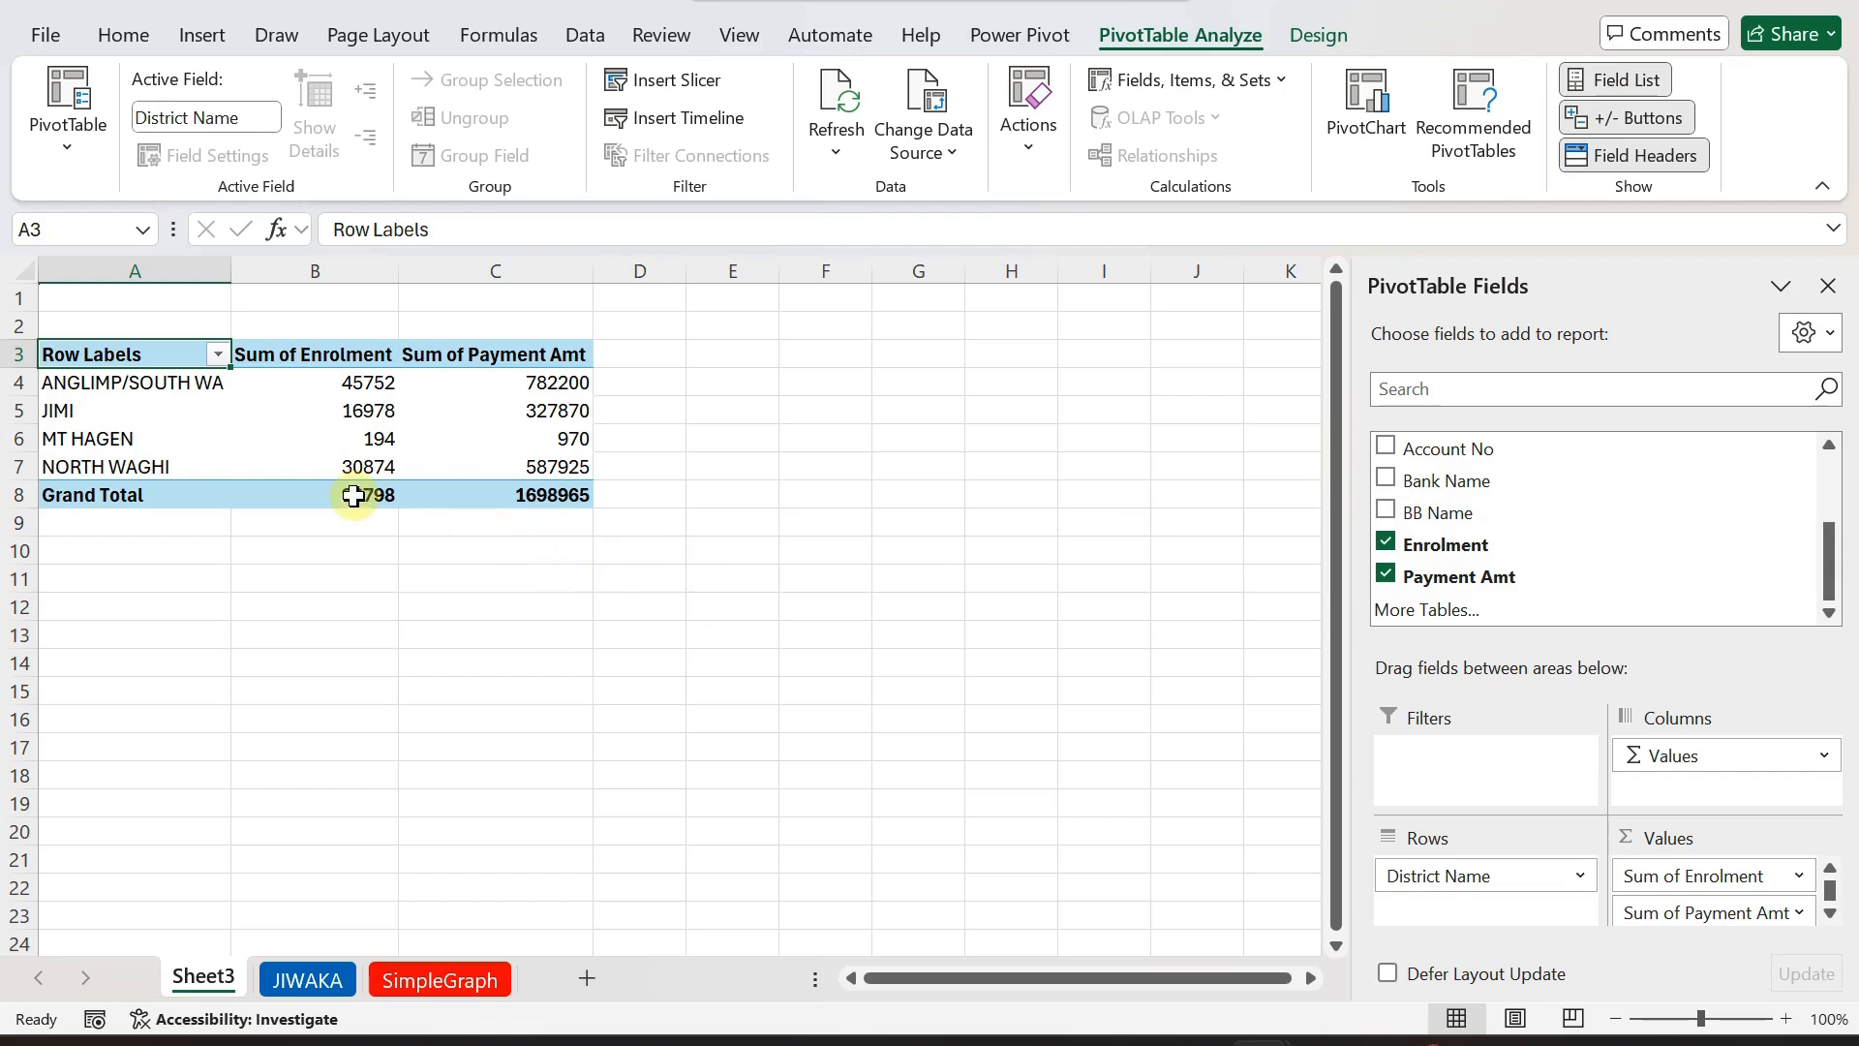
Rename the PivotTable's enrolment sum header in B3 as Total Enrollment.
type("D")
key("Tab")
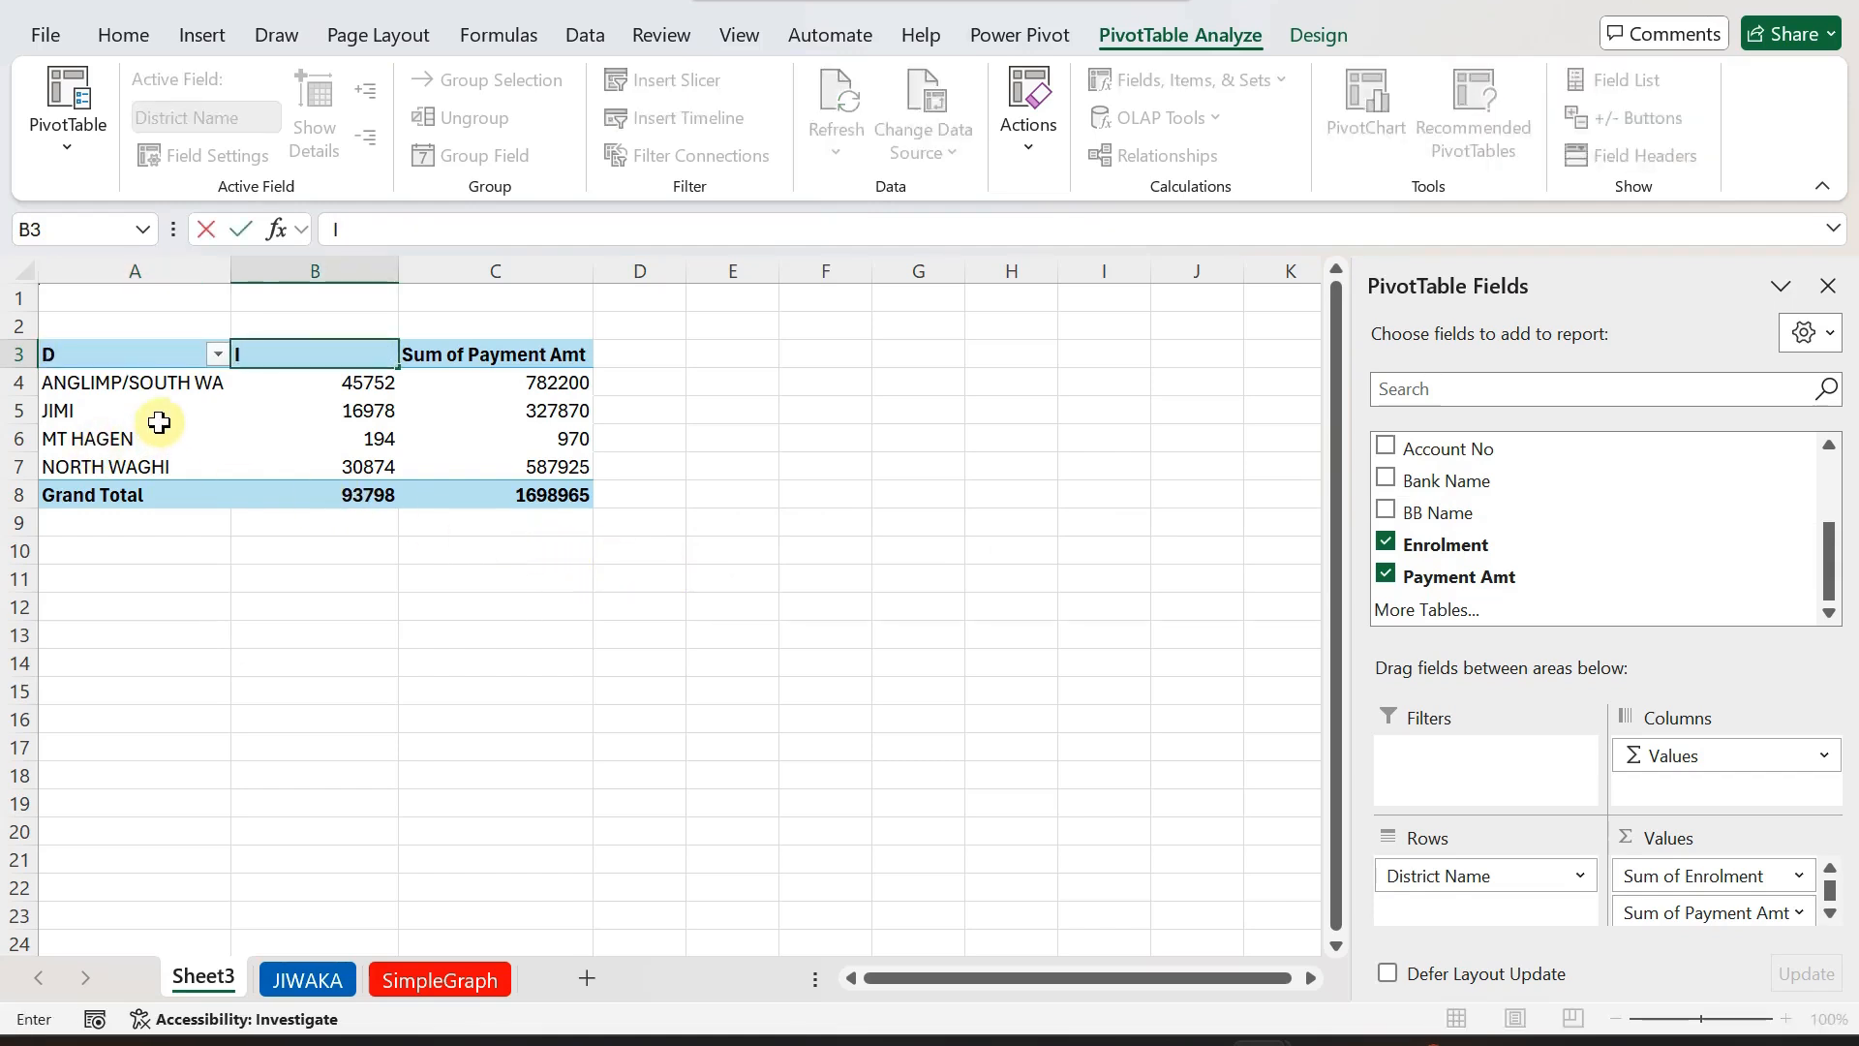
type("IS")
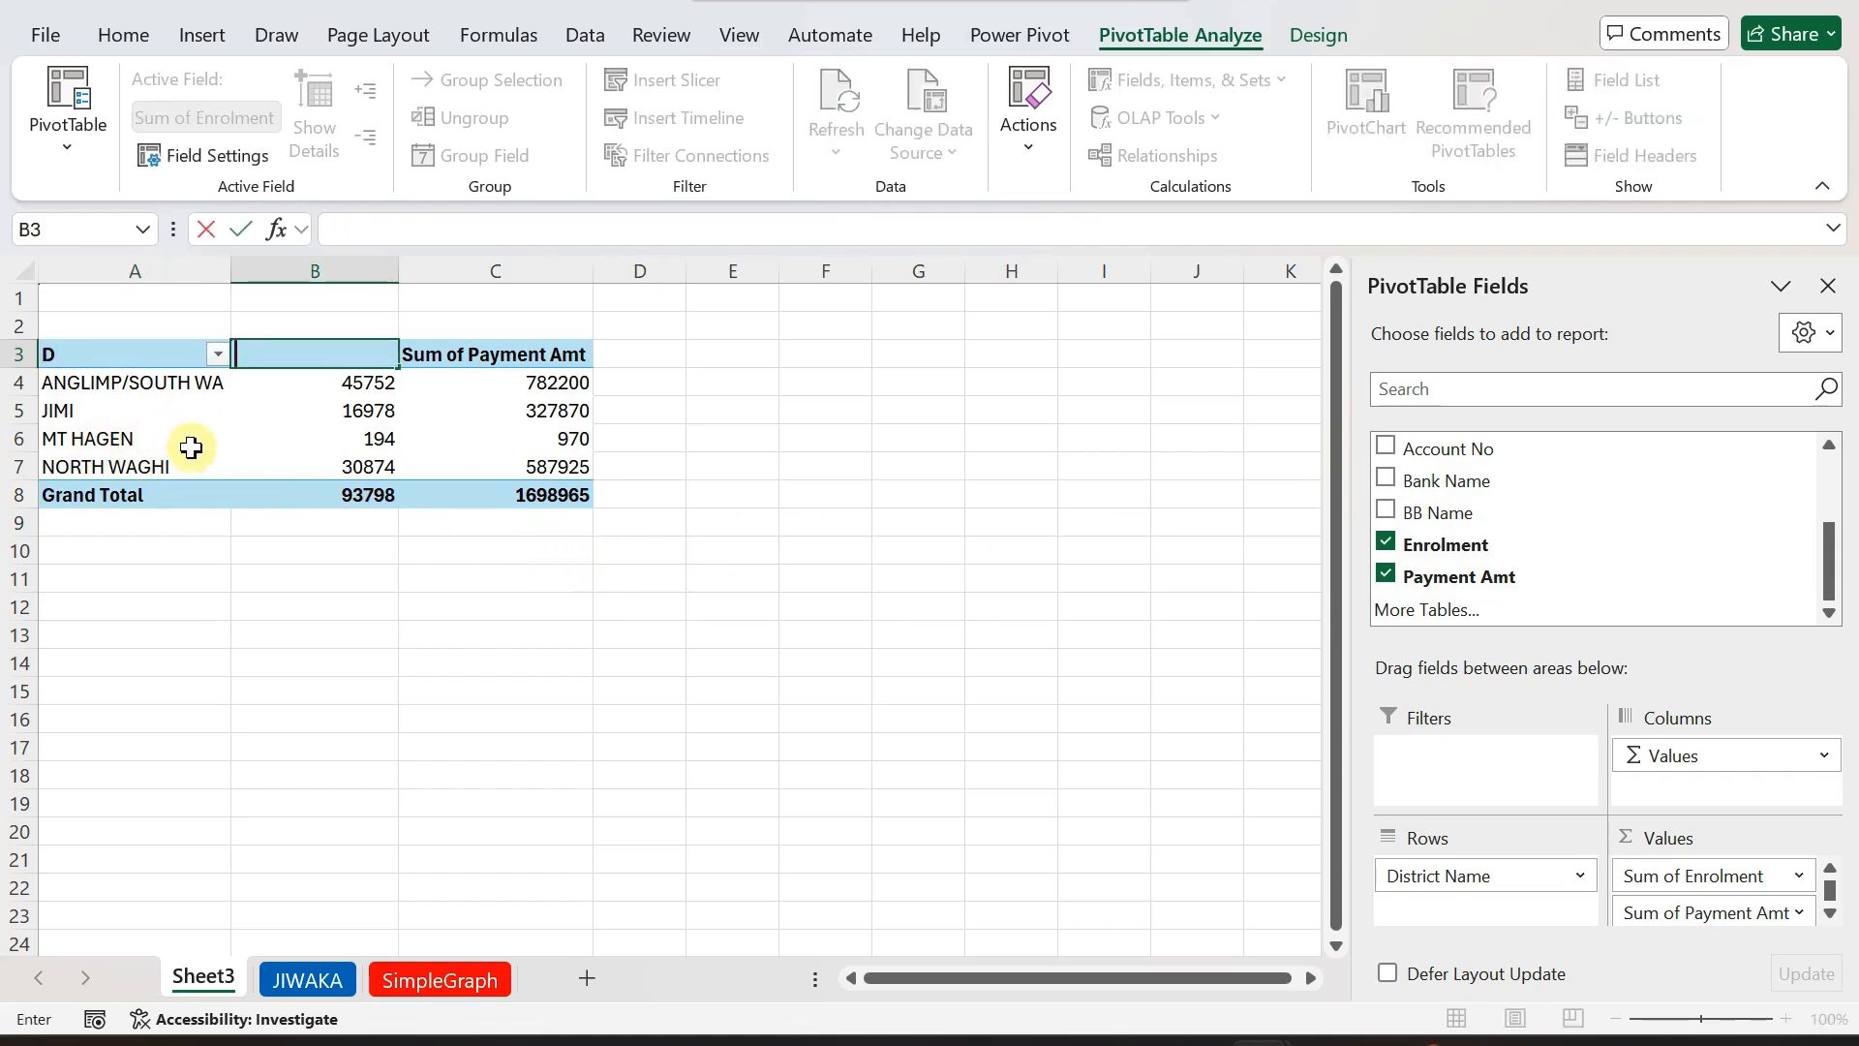
key("Return")
left_click(1205, 464)
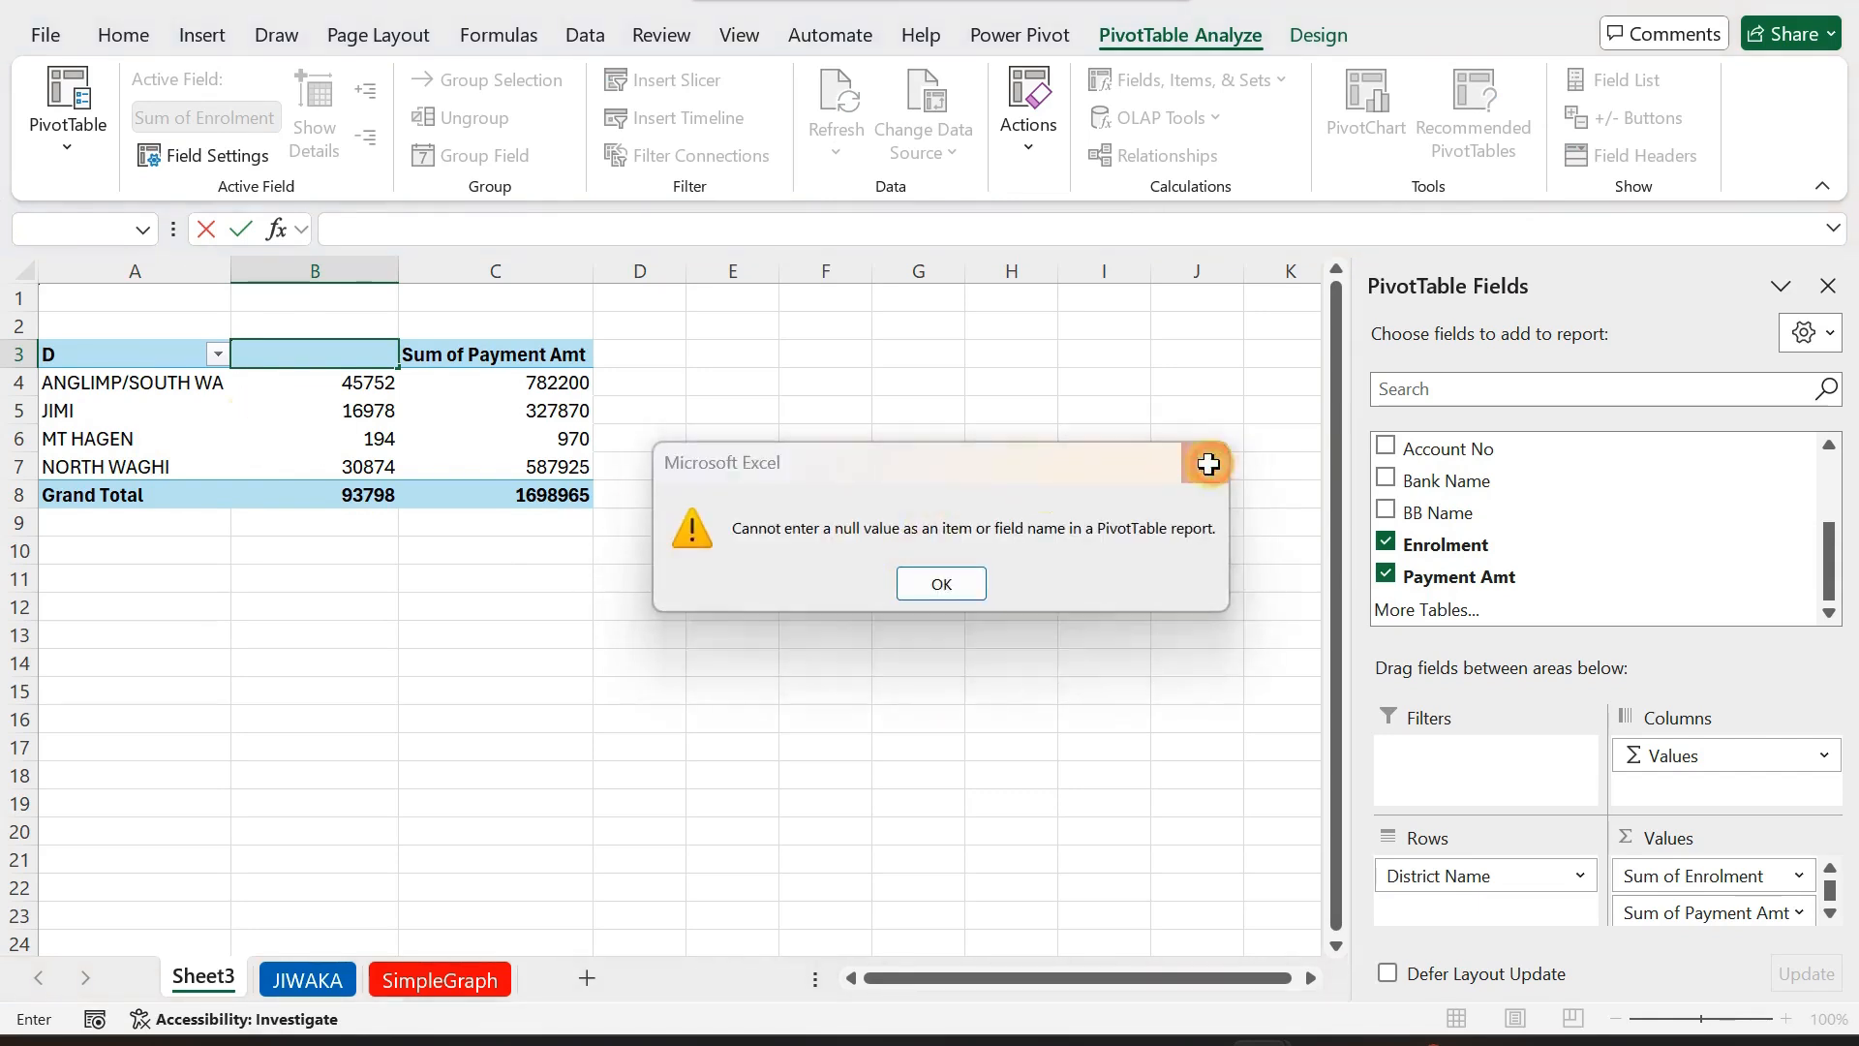
type("ent")
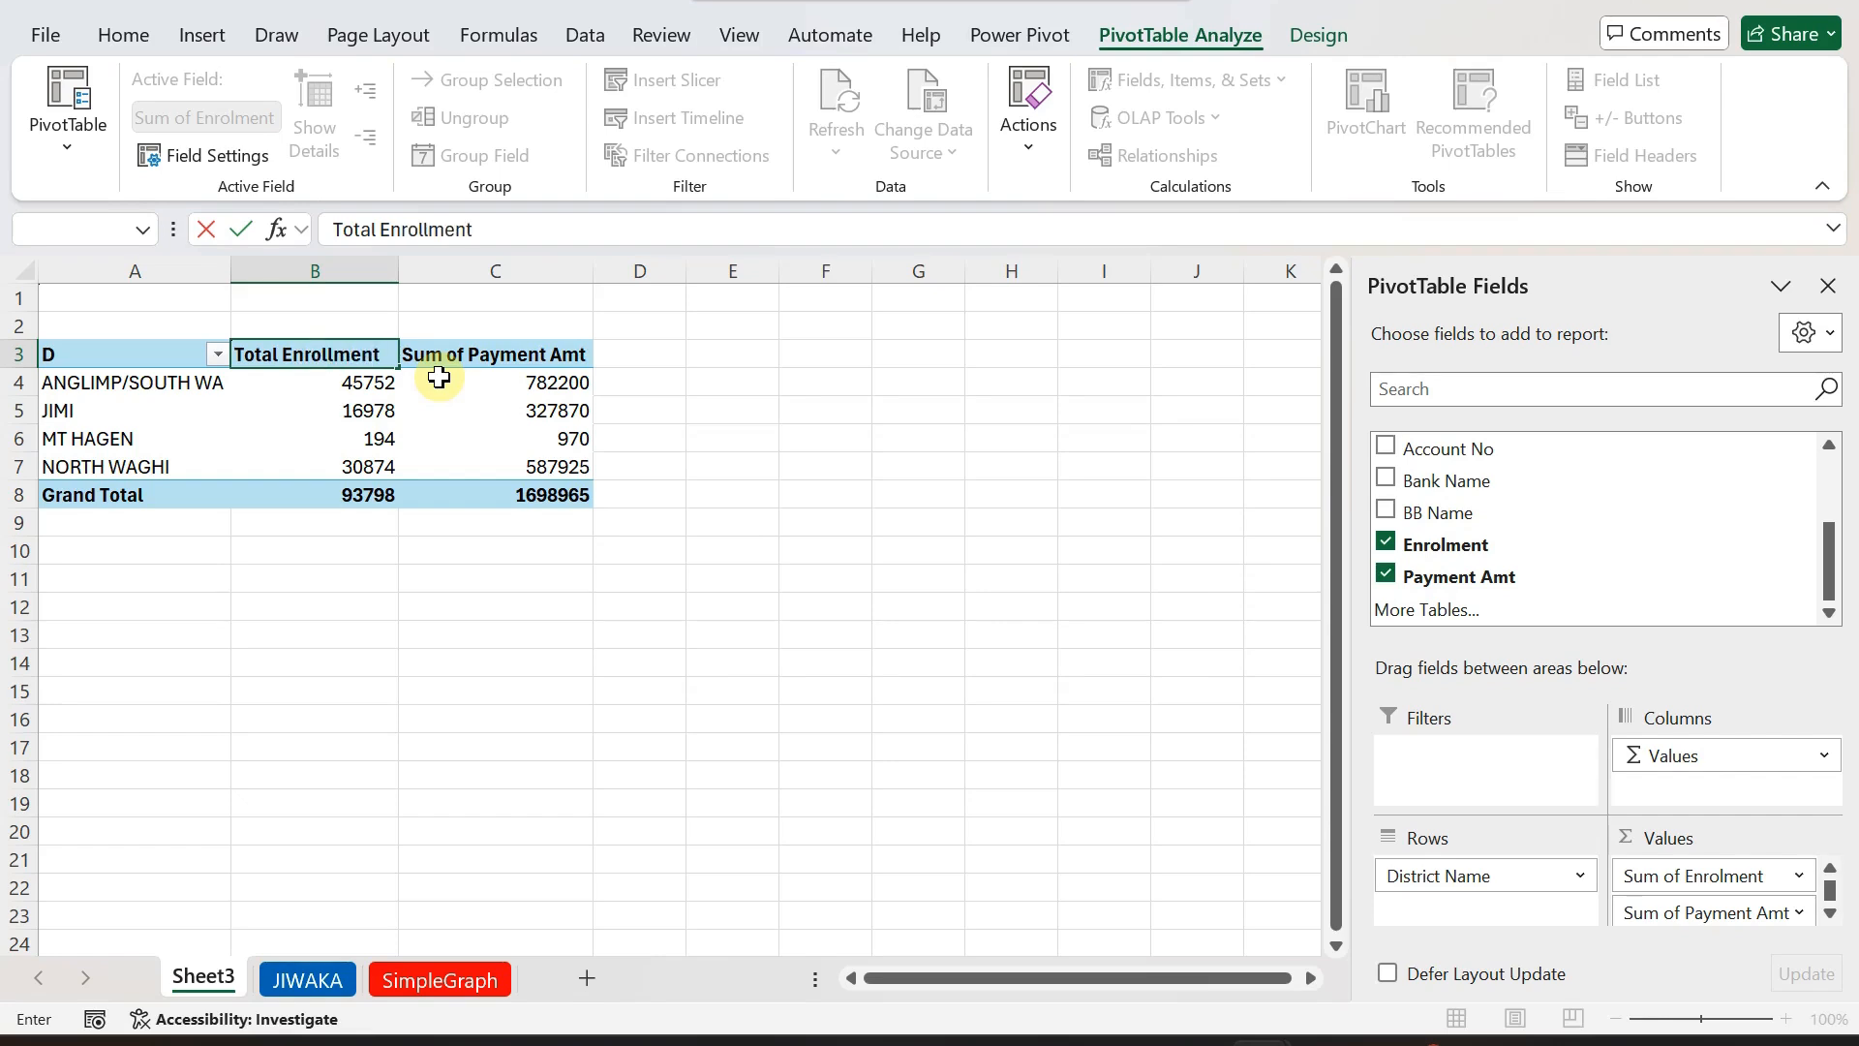
Rename the PivotTable's header in A3 as District and the payment sum header in C3 as TotalPaid.
left_click(127, 364)
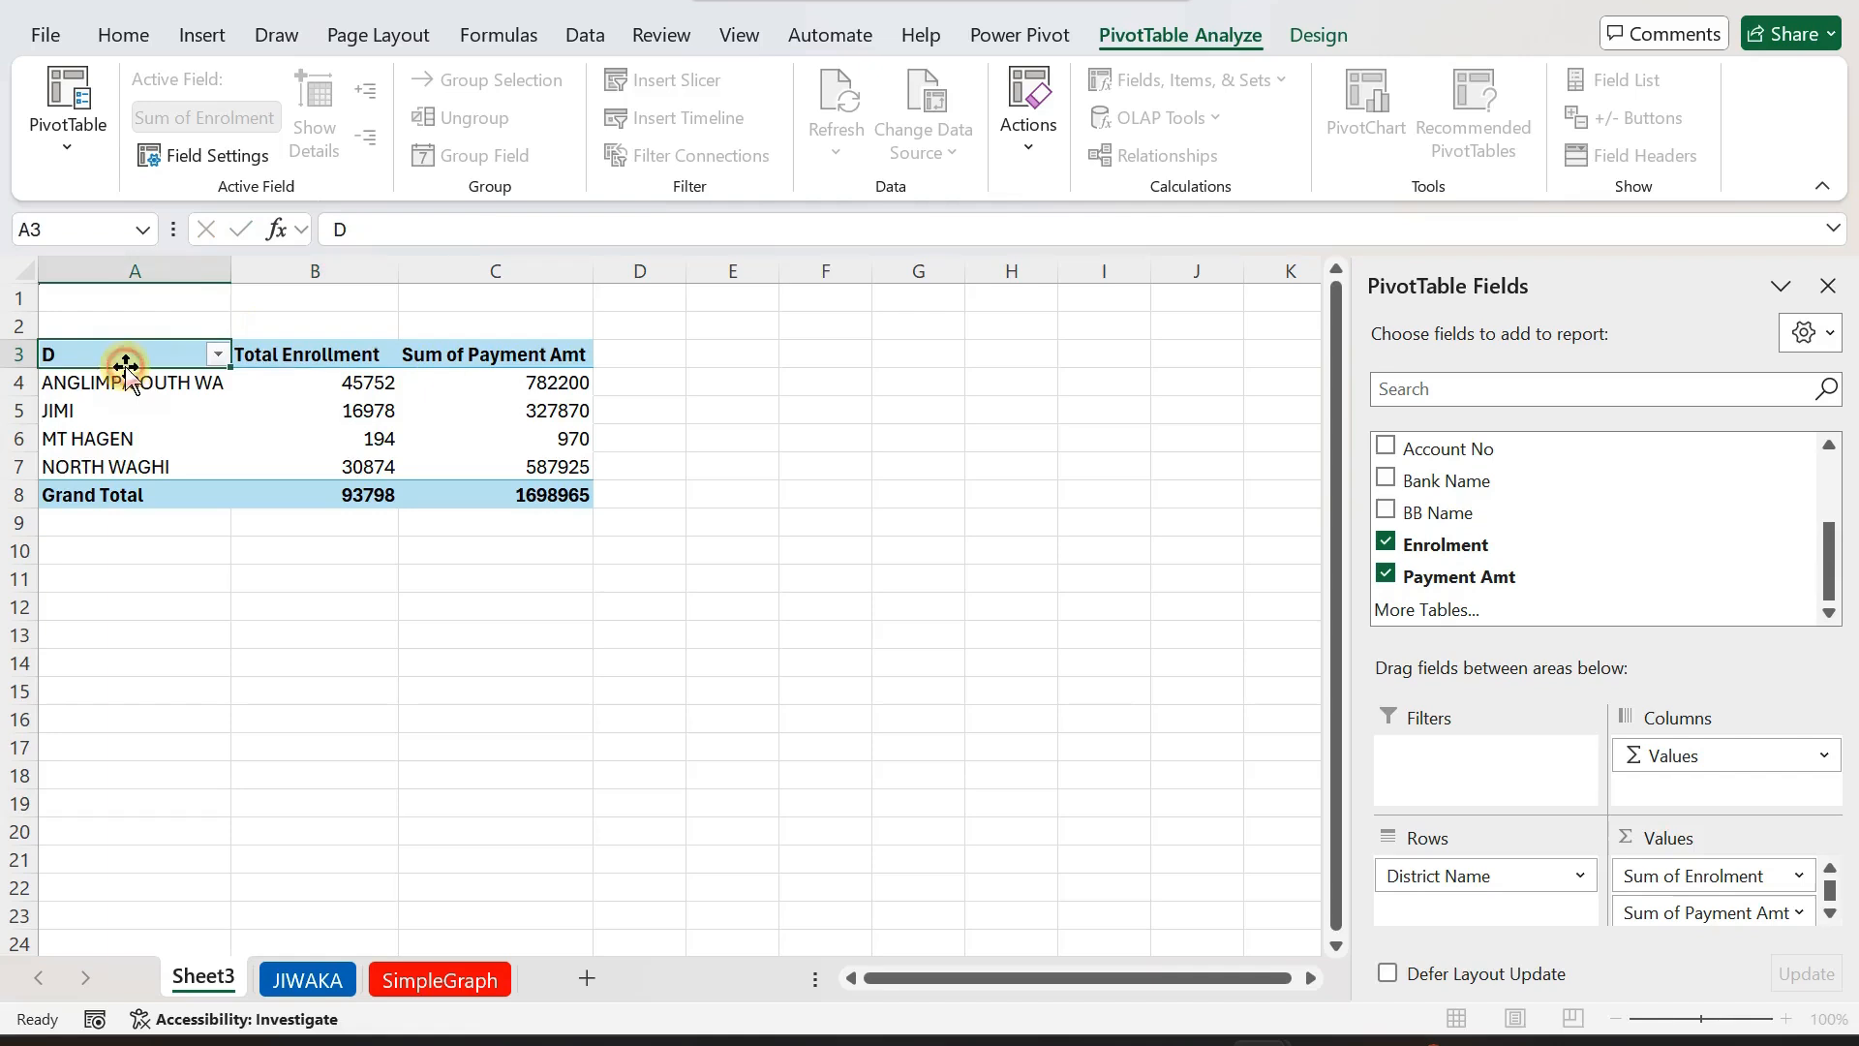
type("D")
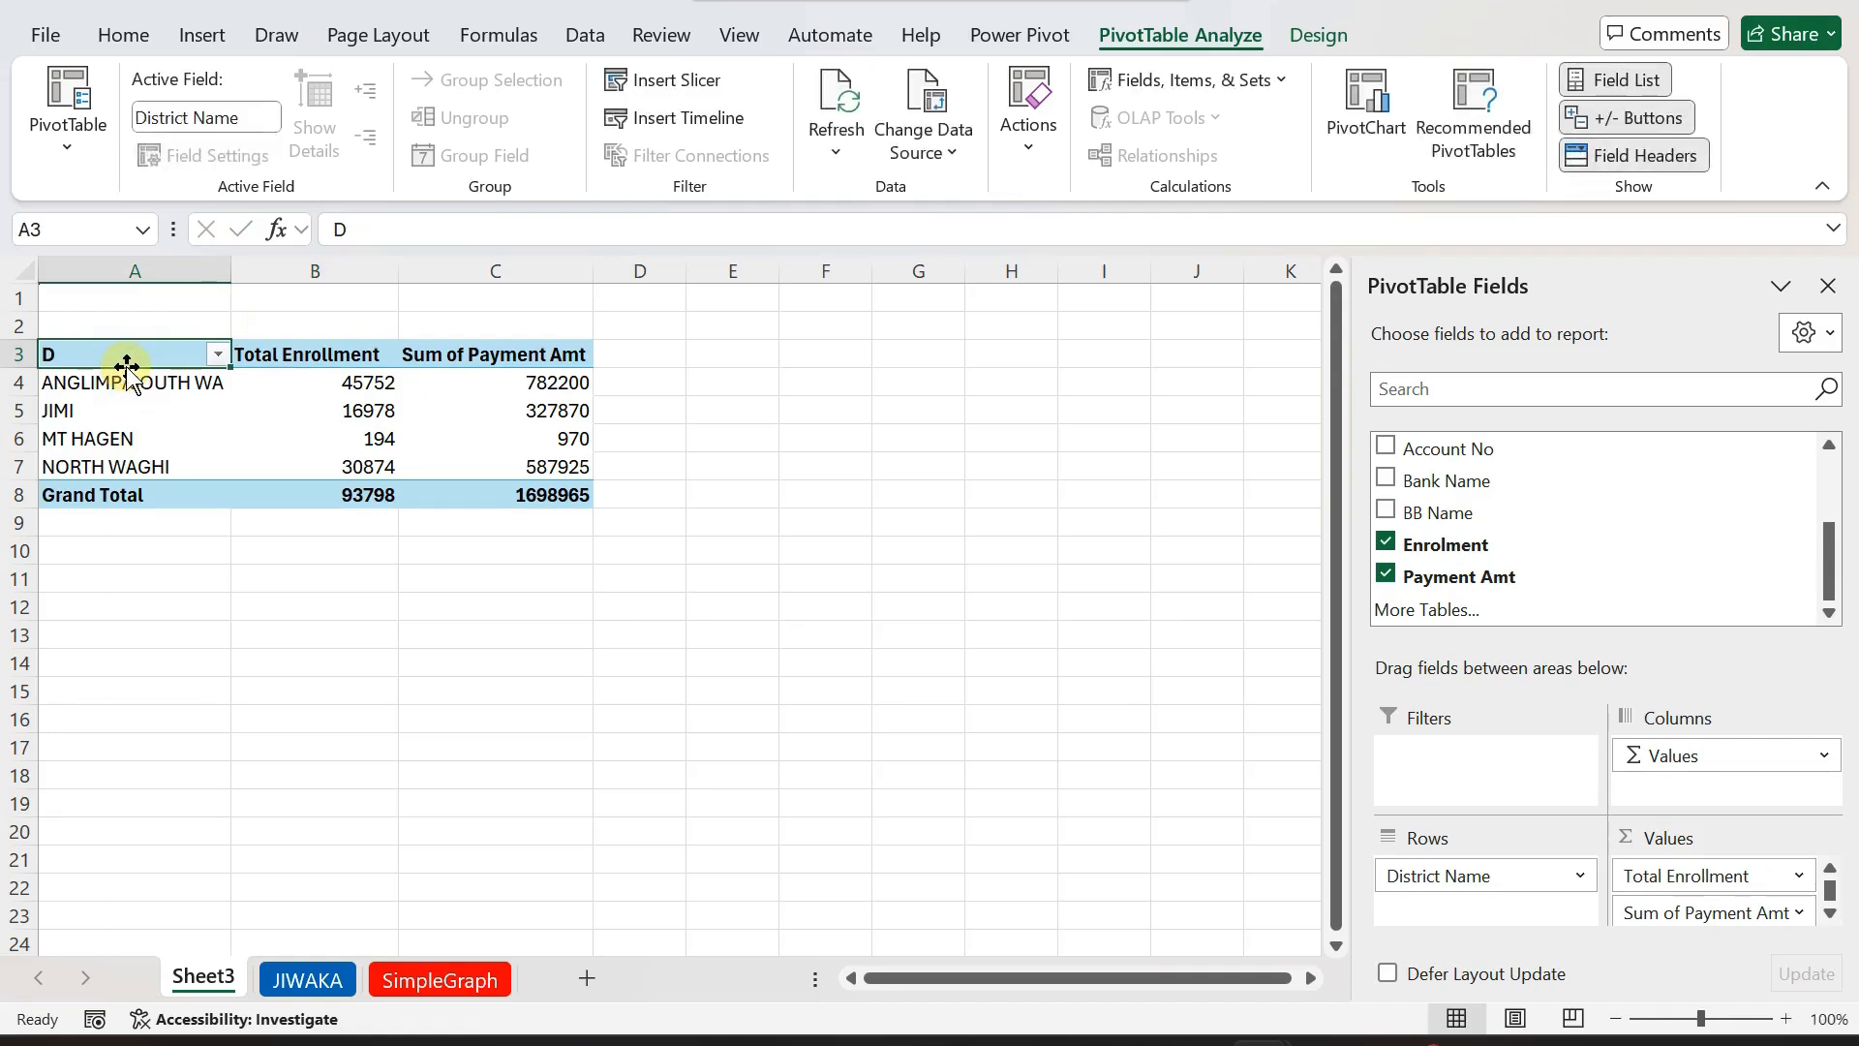
type("istrict")
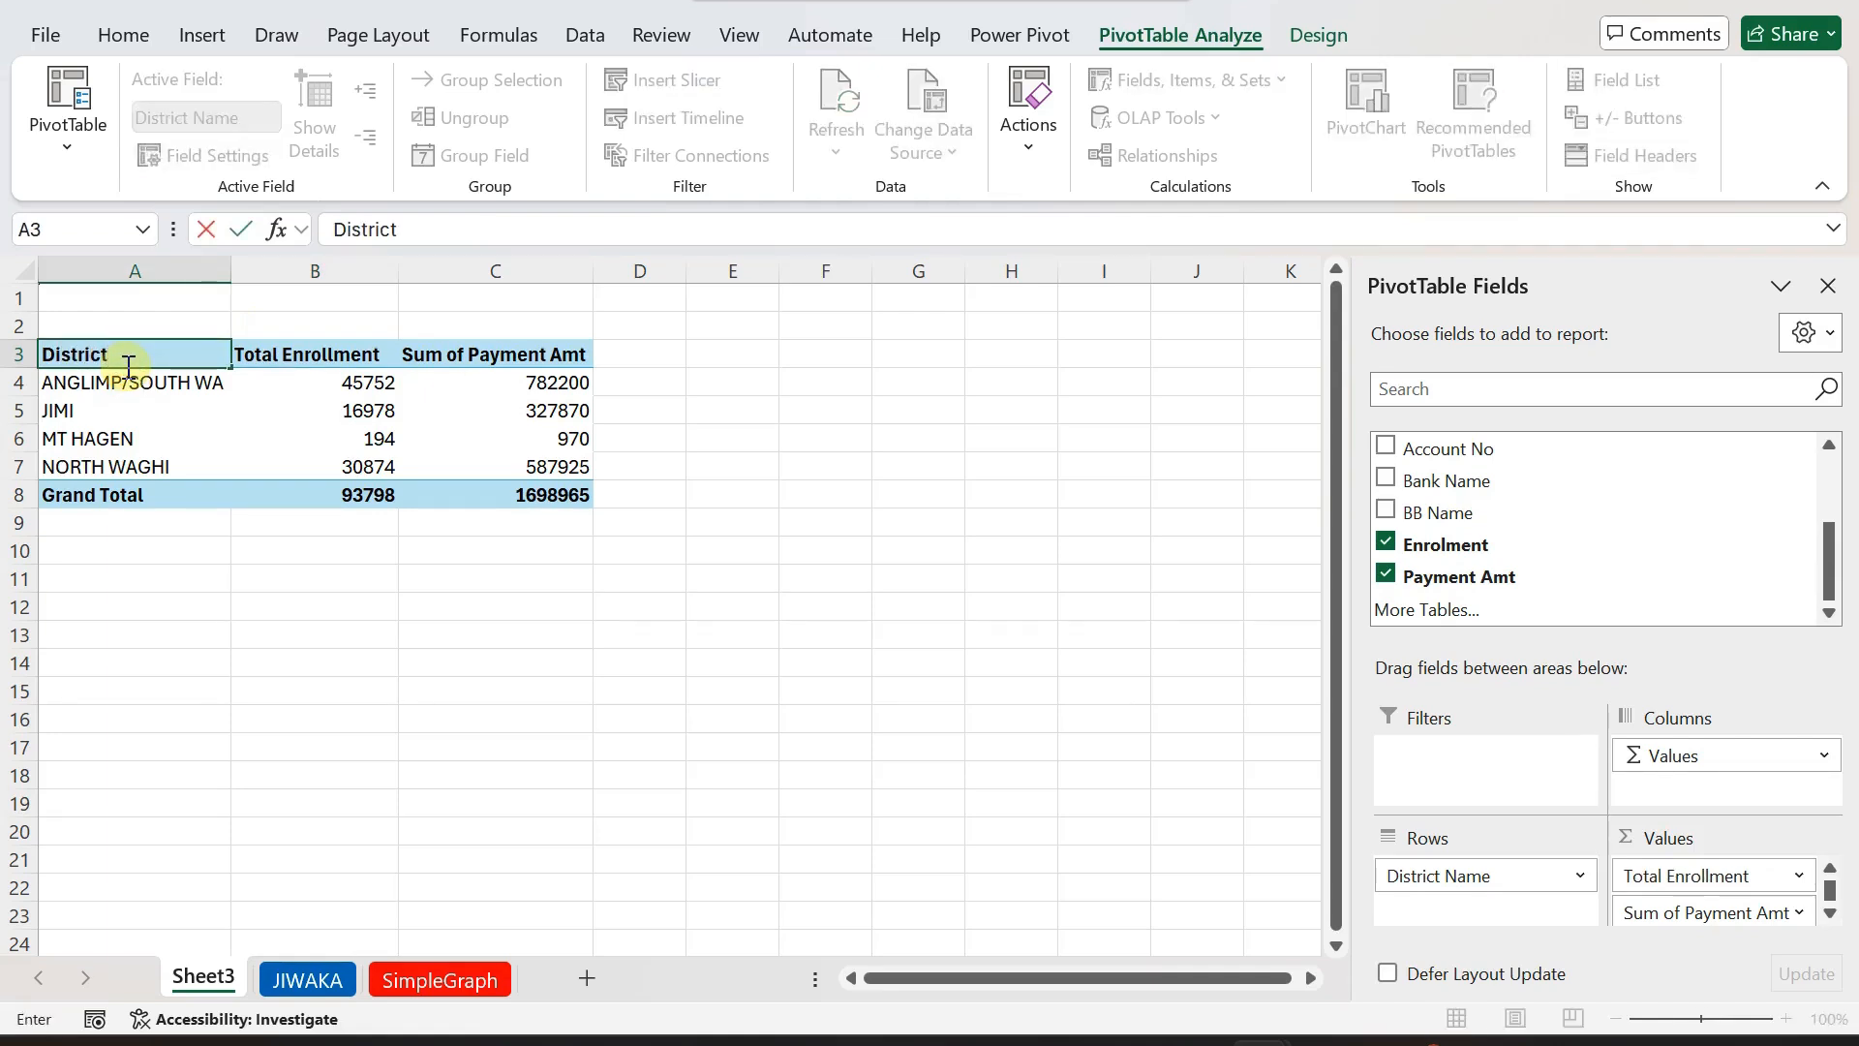
left_click(455, 354)
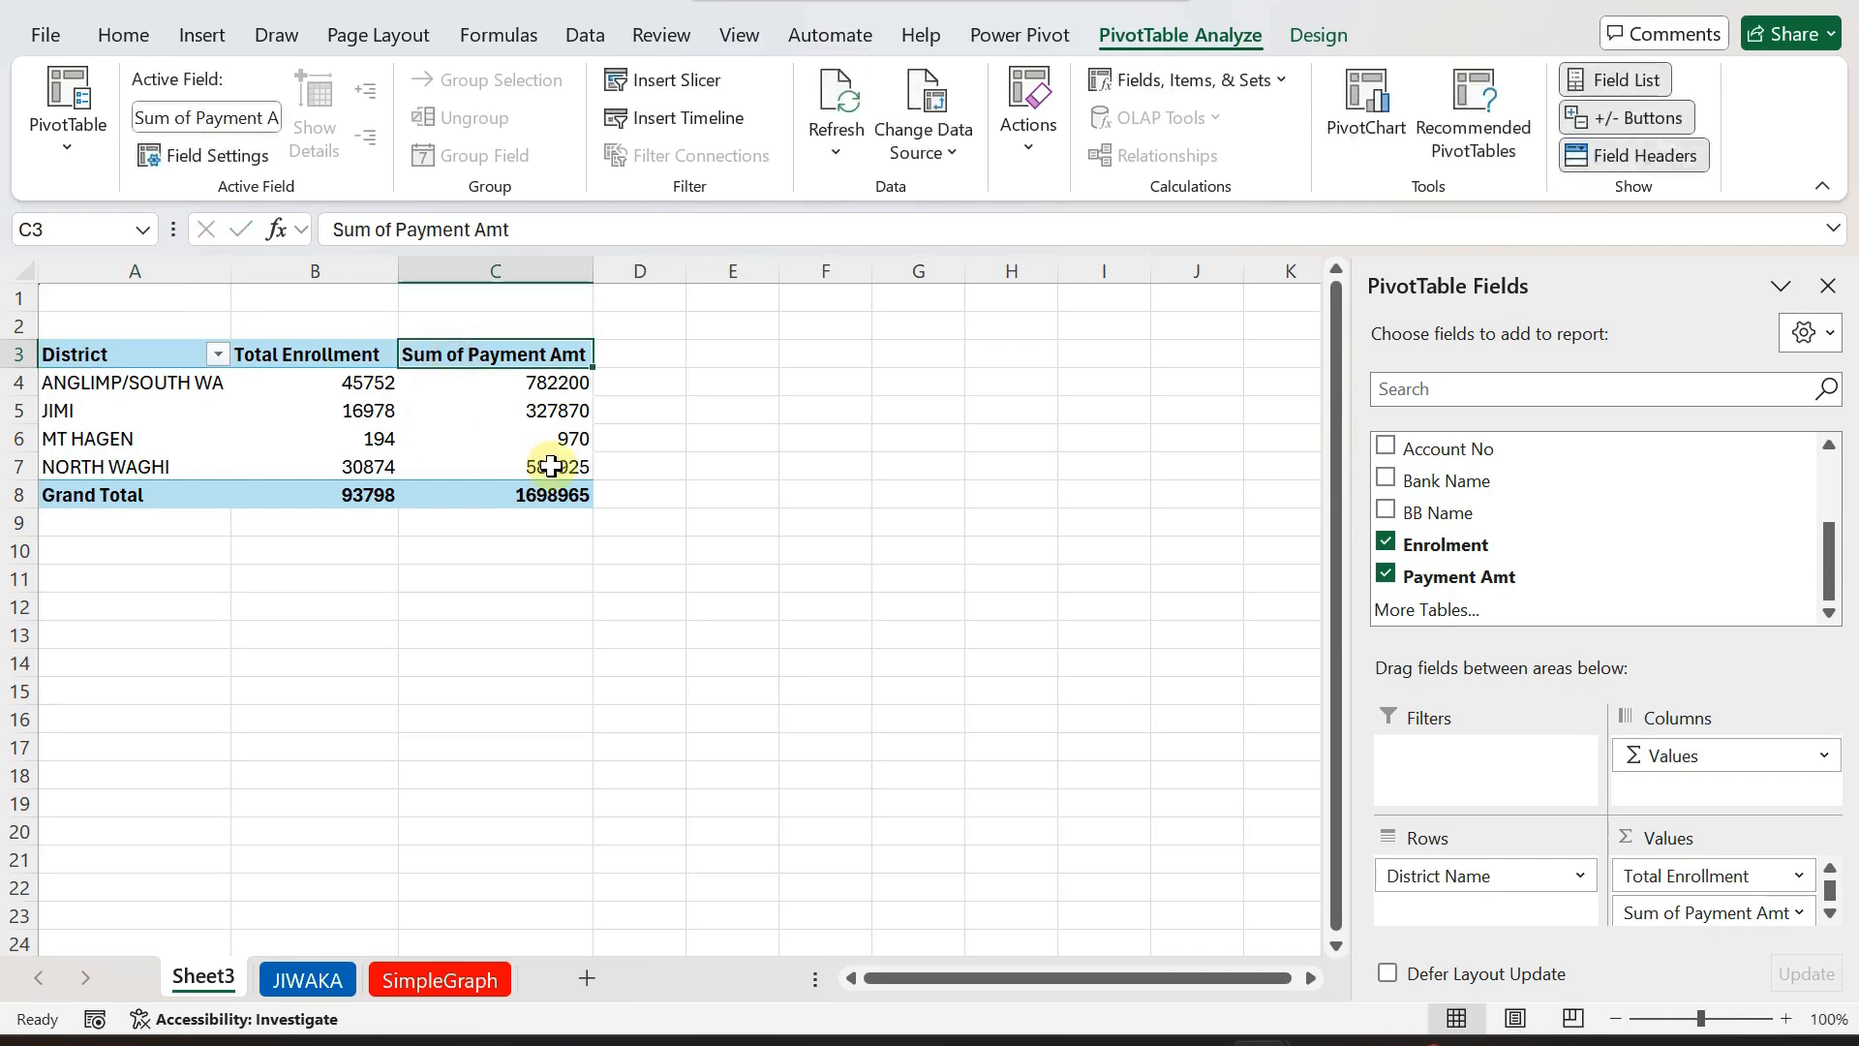
type("TotalPaid")
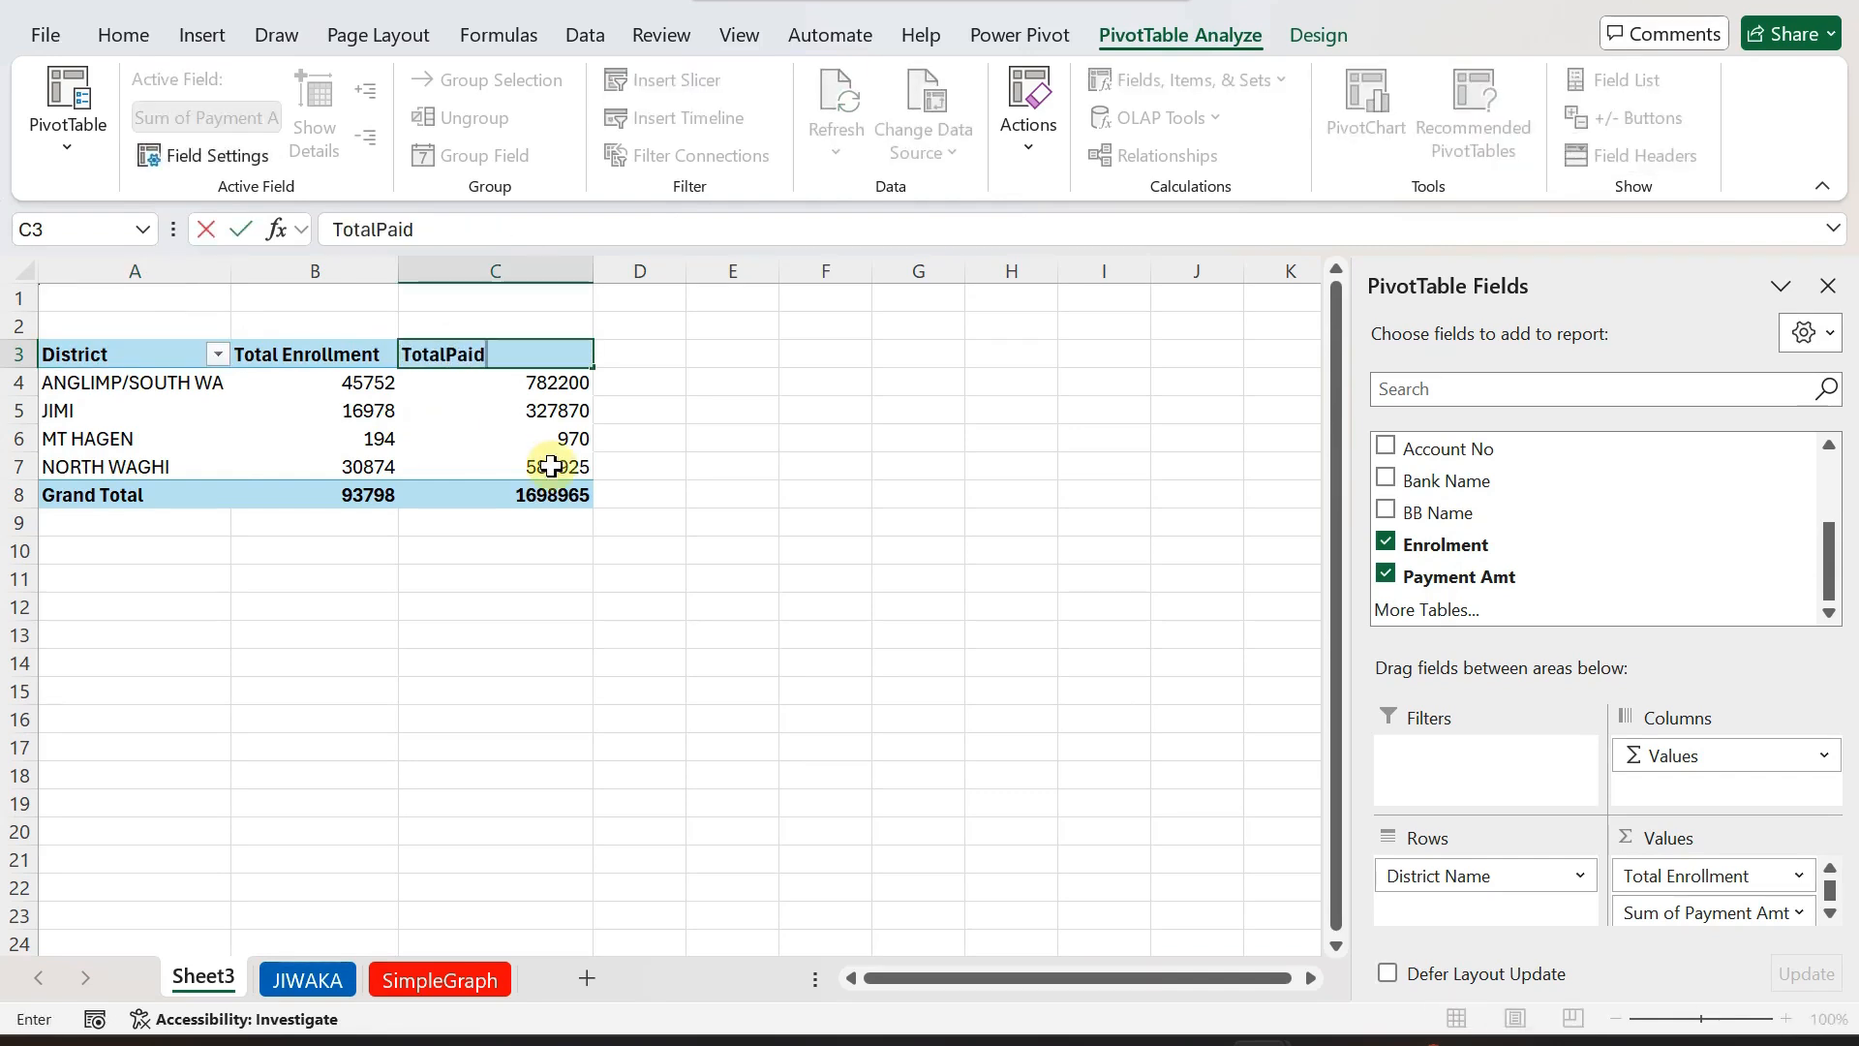
left_click(426, 596)
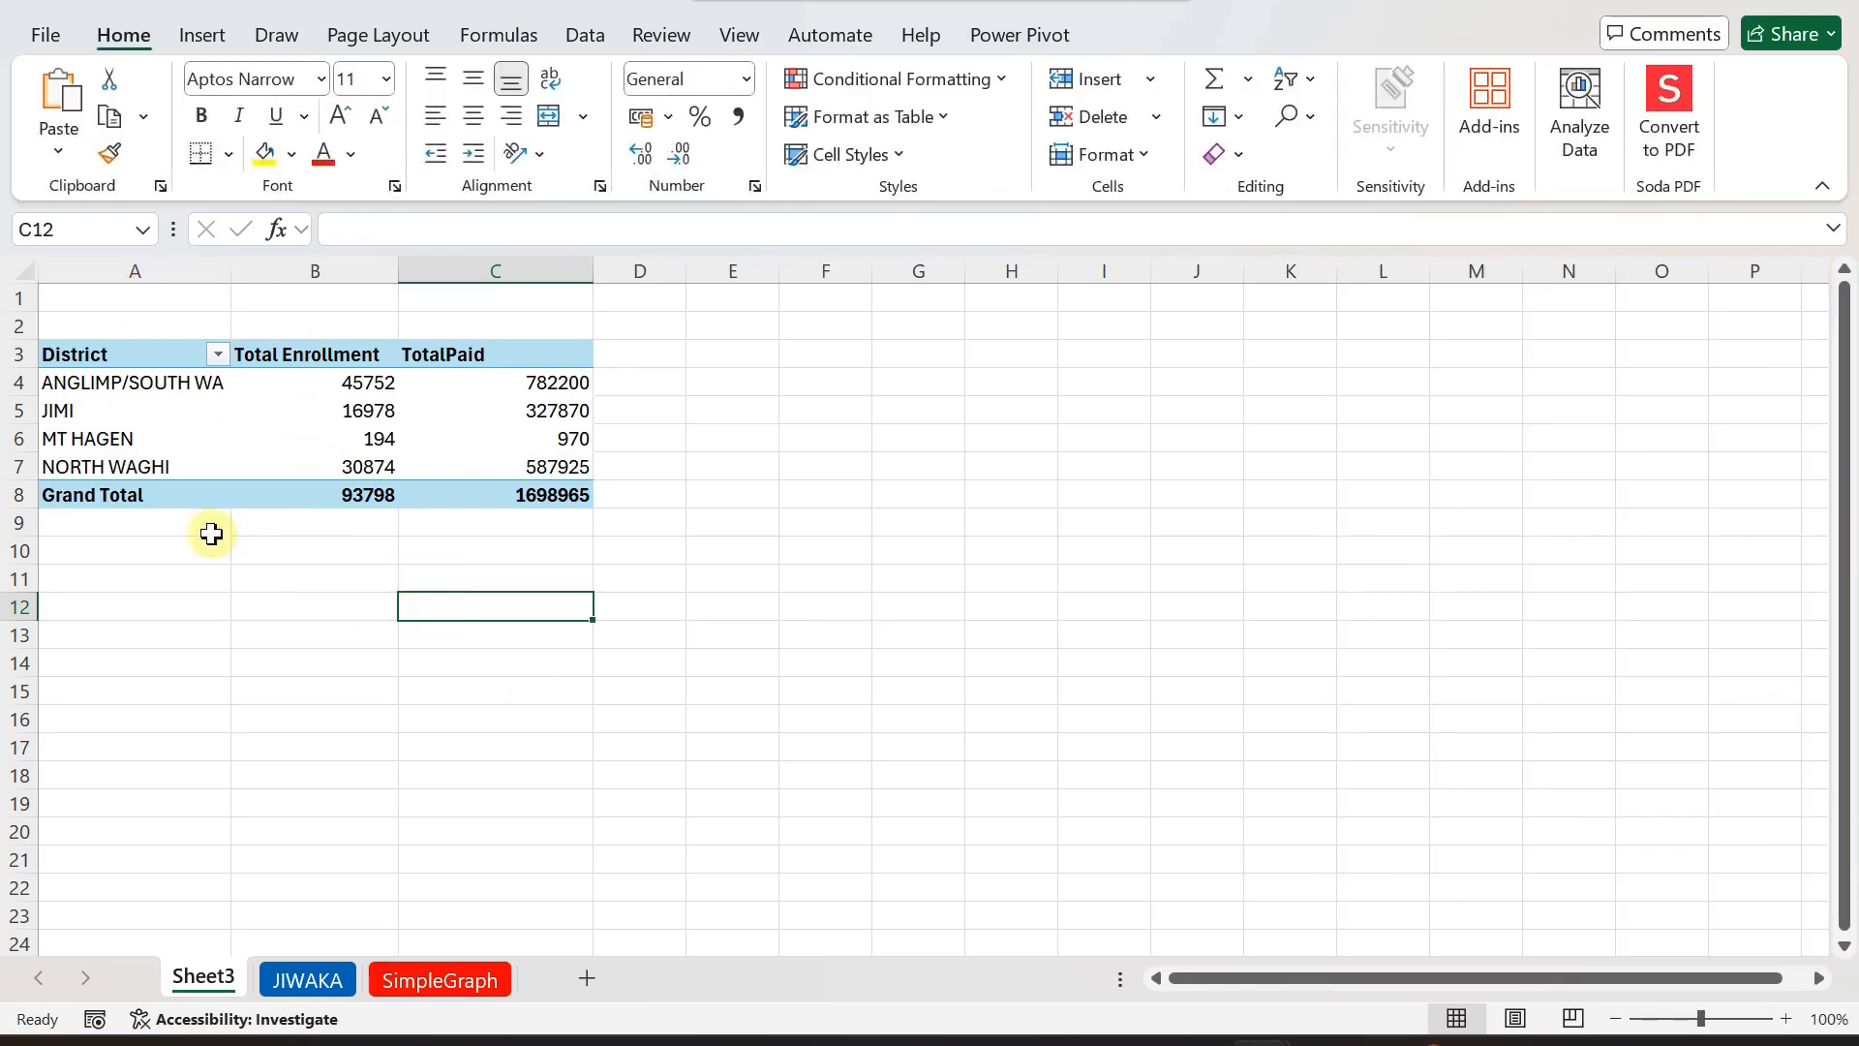
Set the font size of the entire PivotTable sheet to 14.
left_click(23, 271)
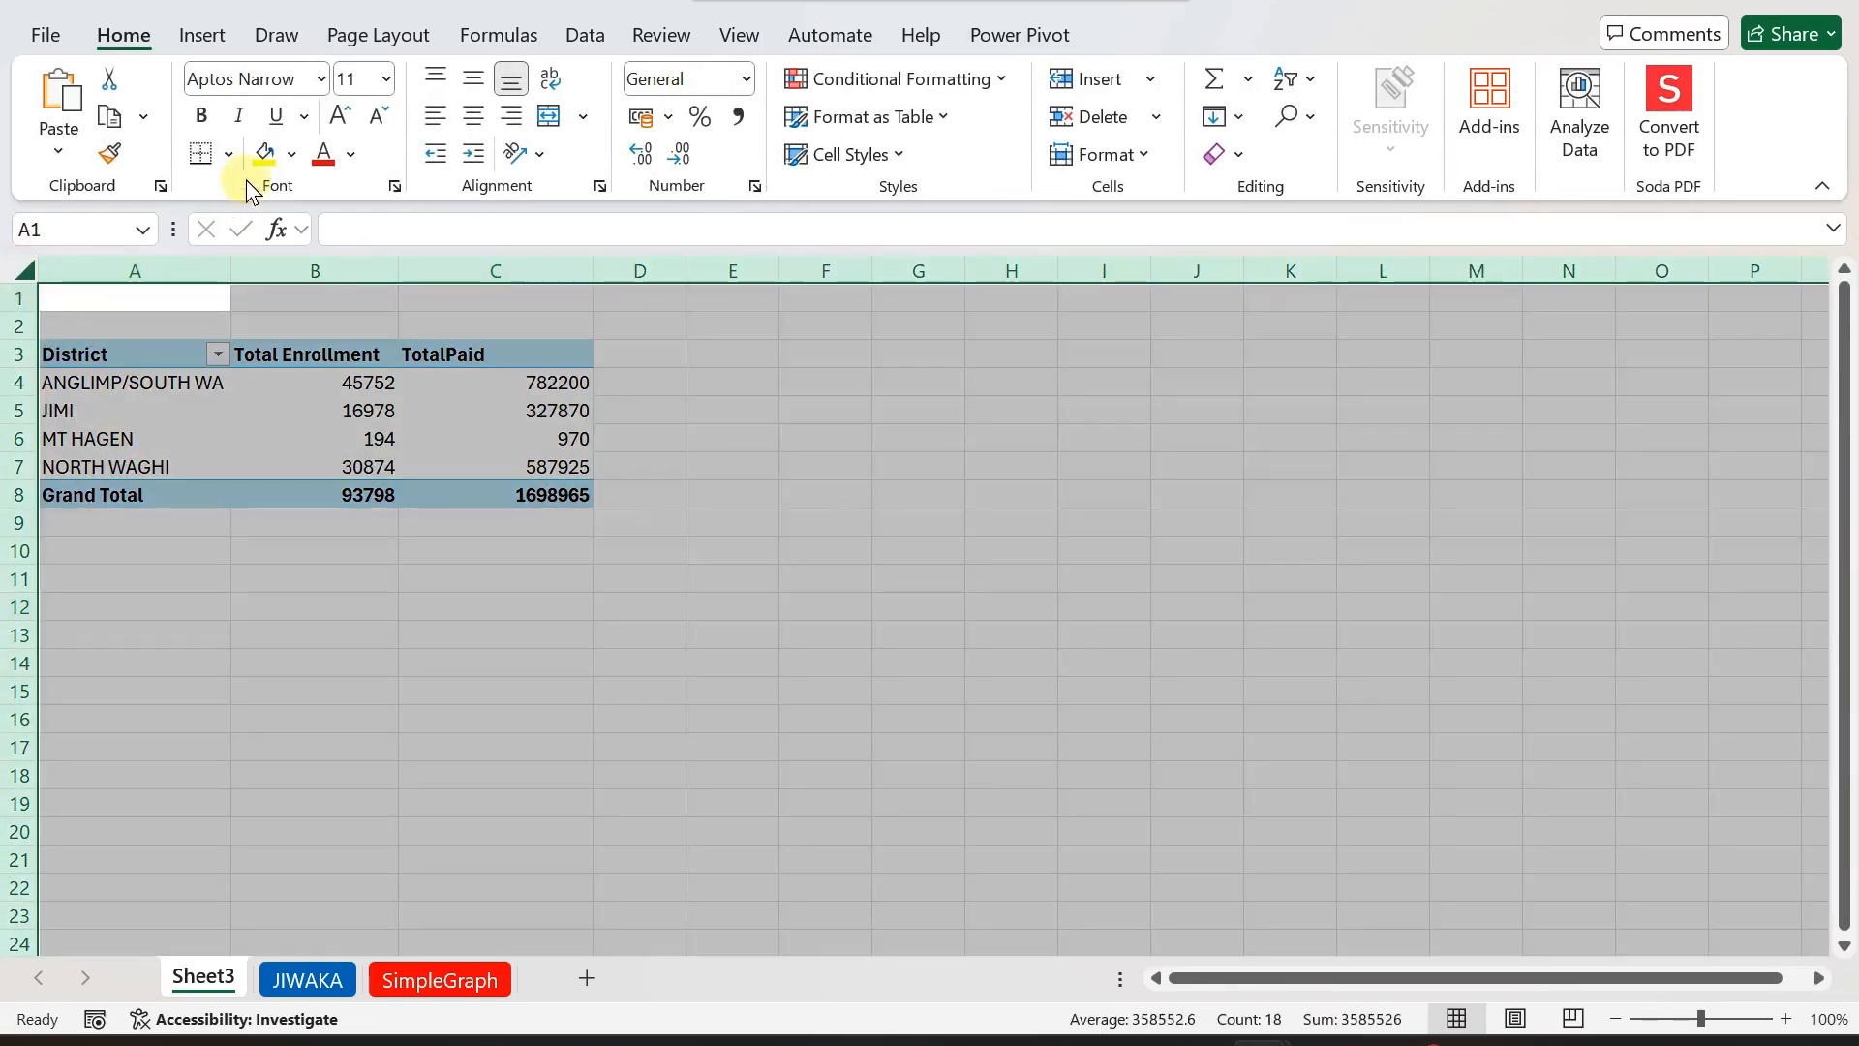
left_click(386, 79)
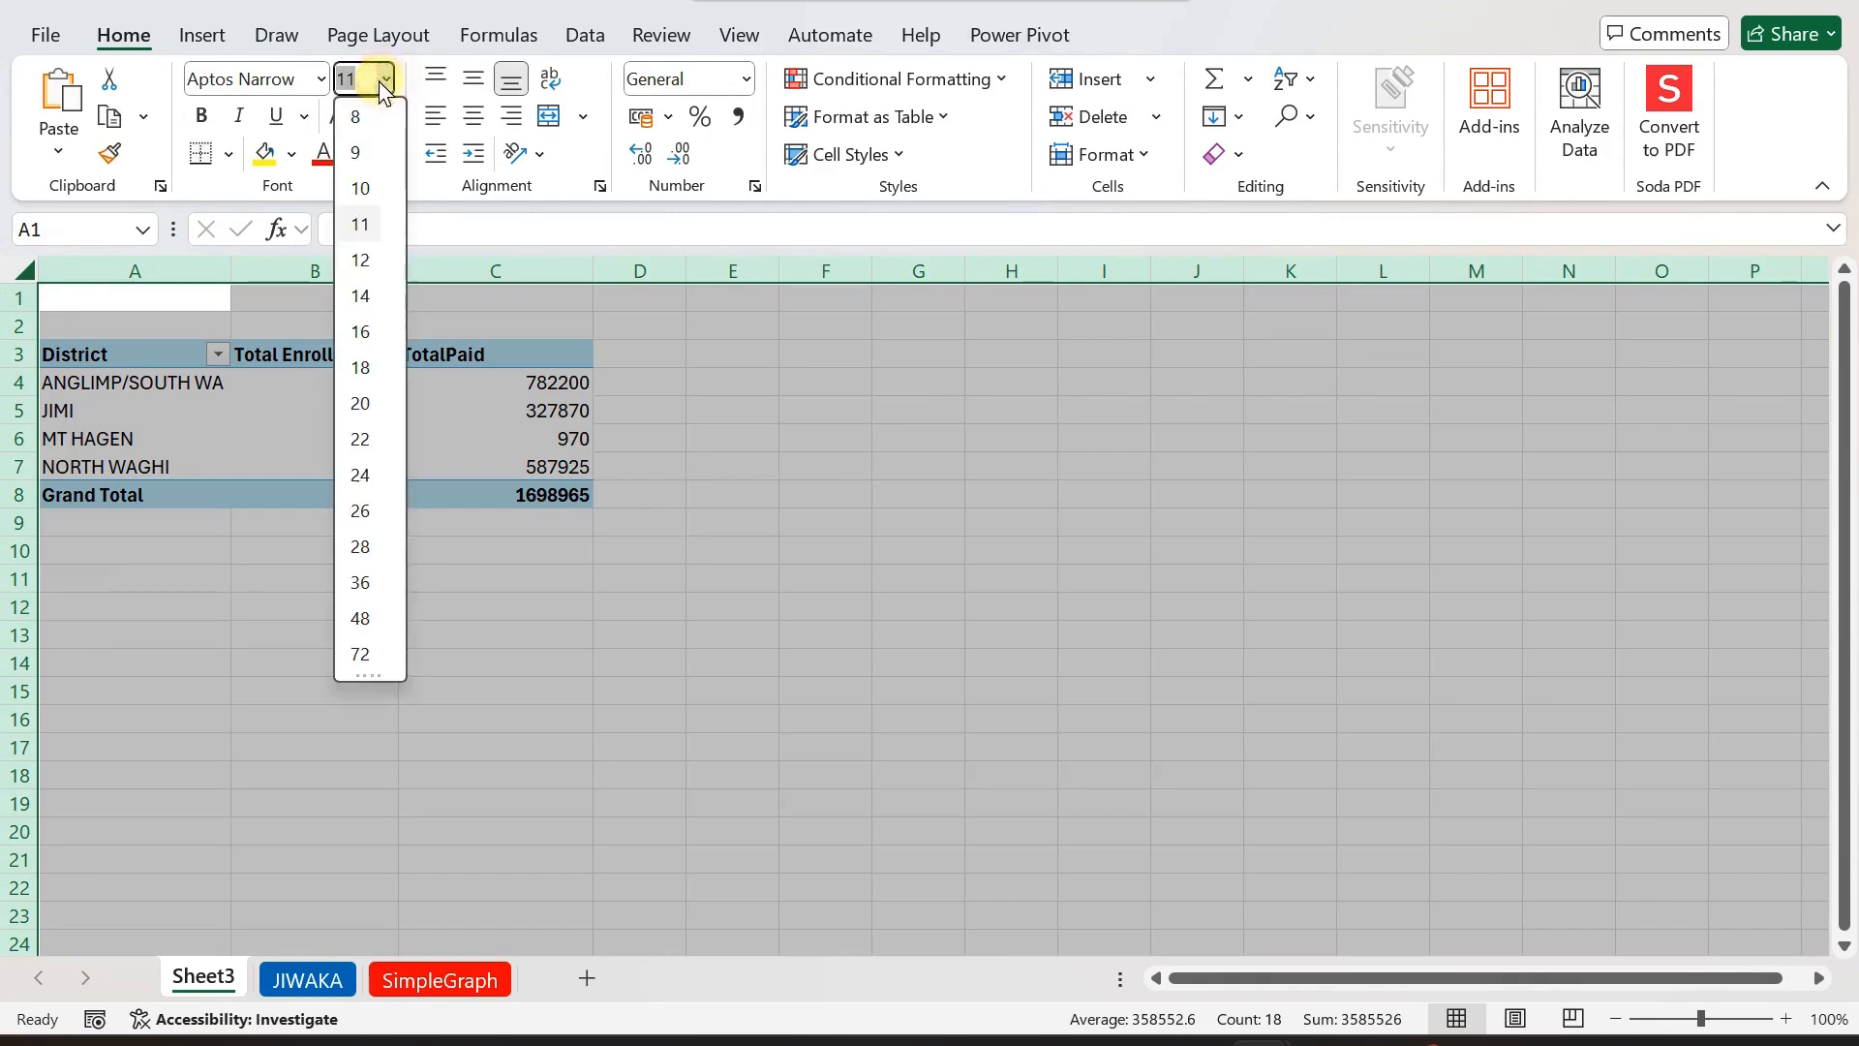
left_click(364, 261)
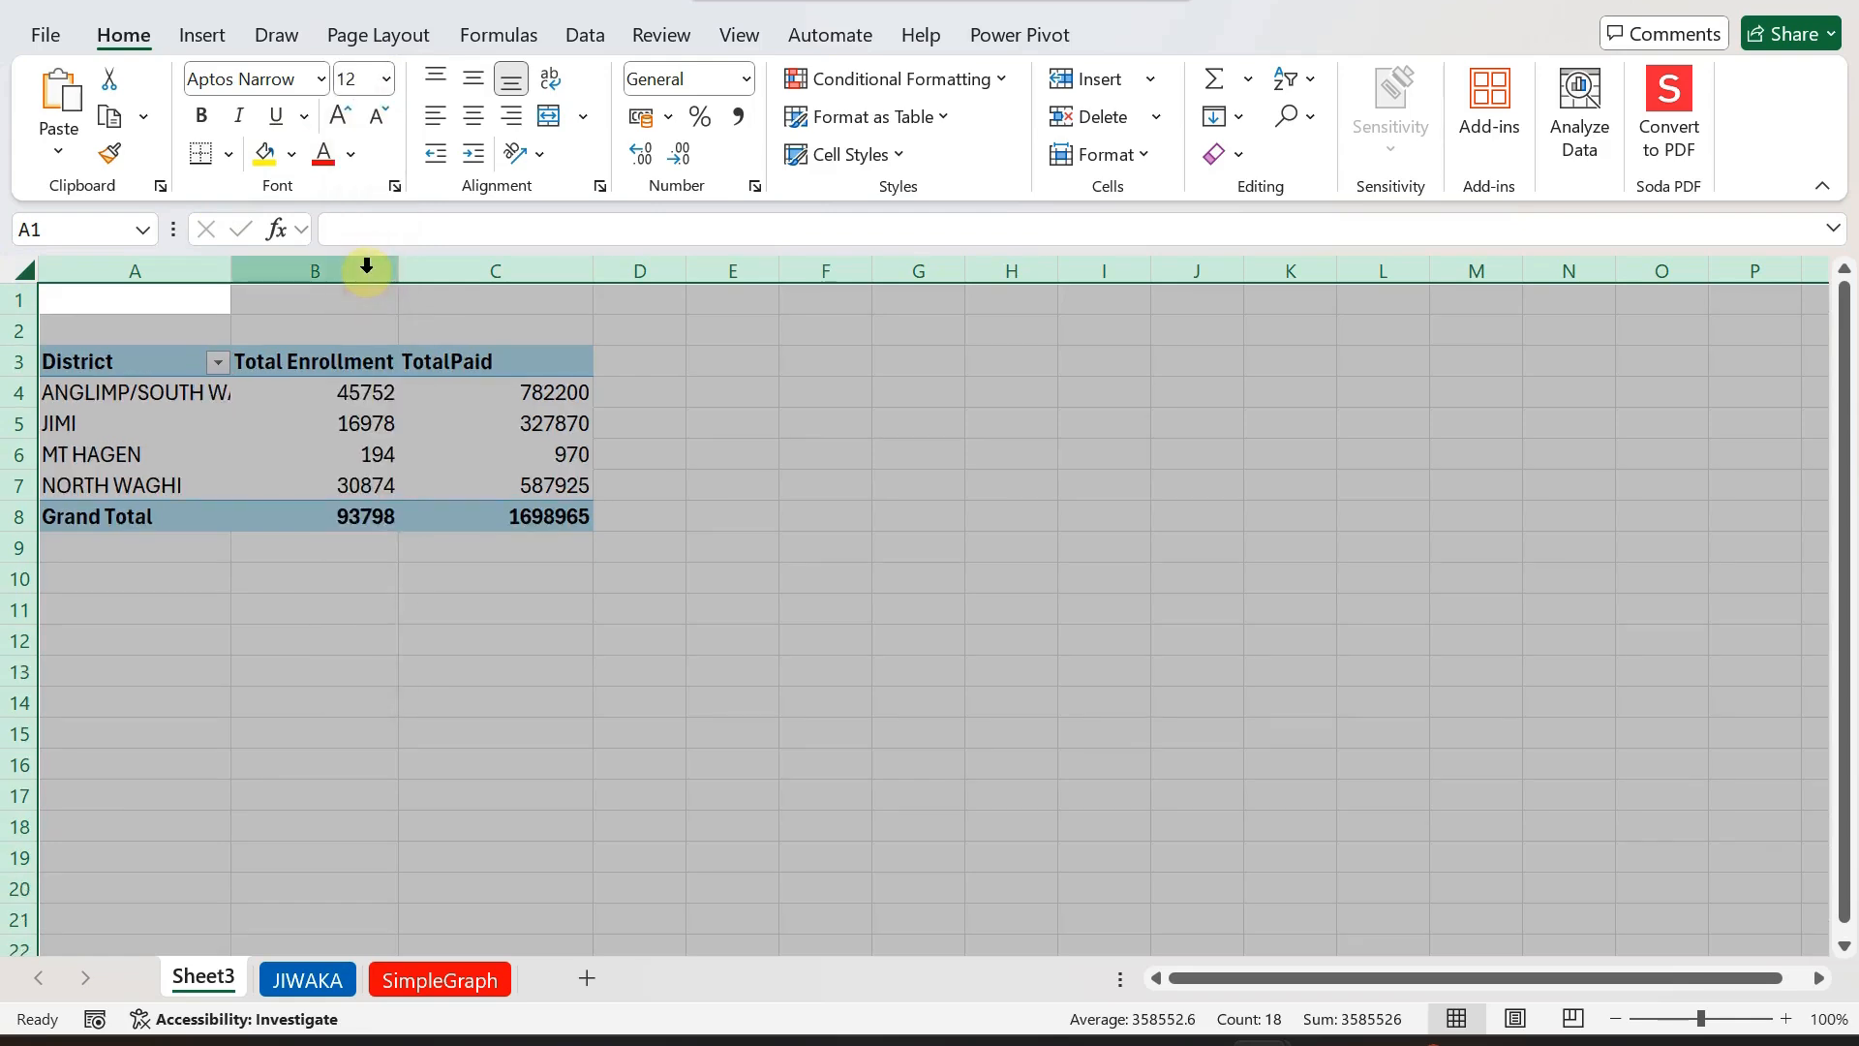
left_click(385, 78)
left_click(362, 293)
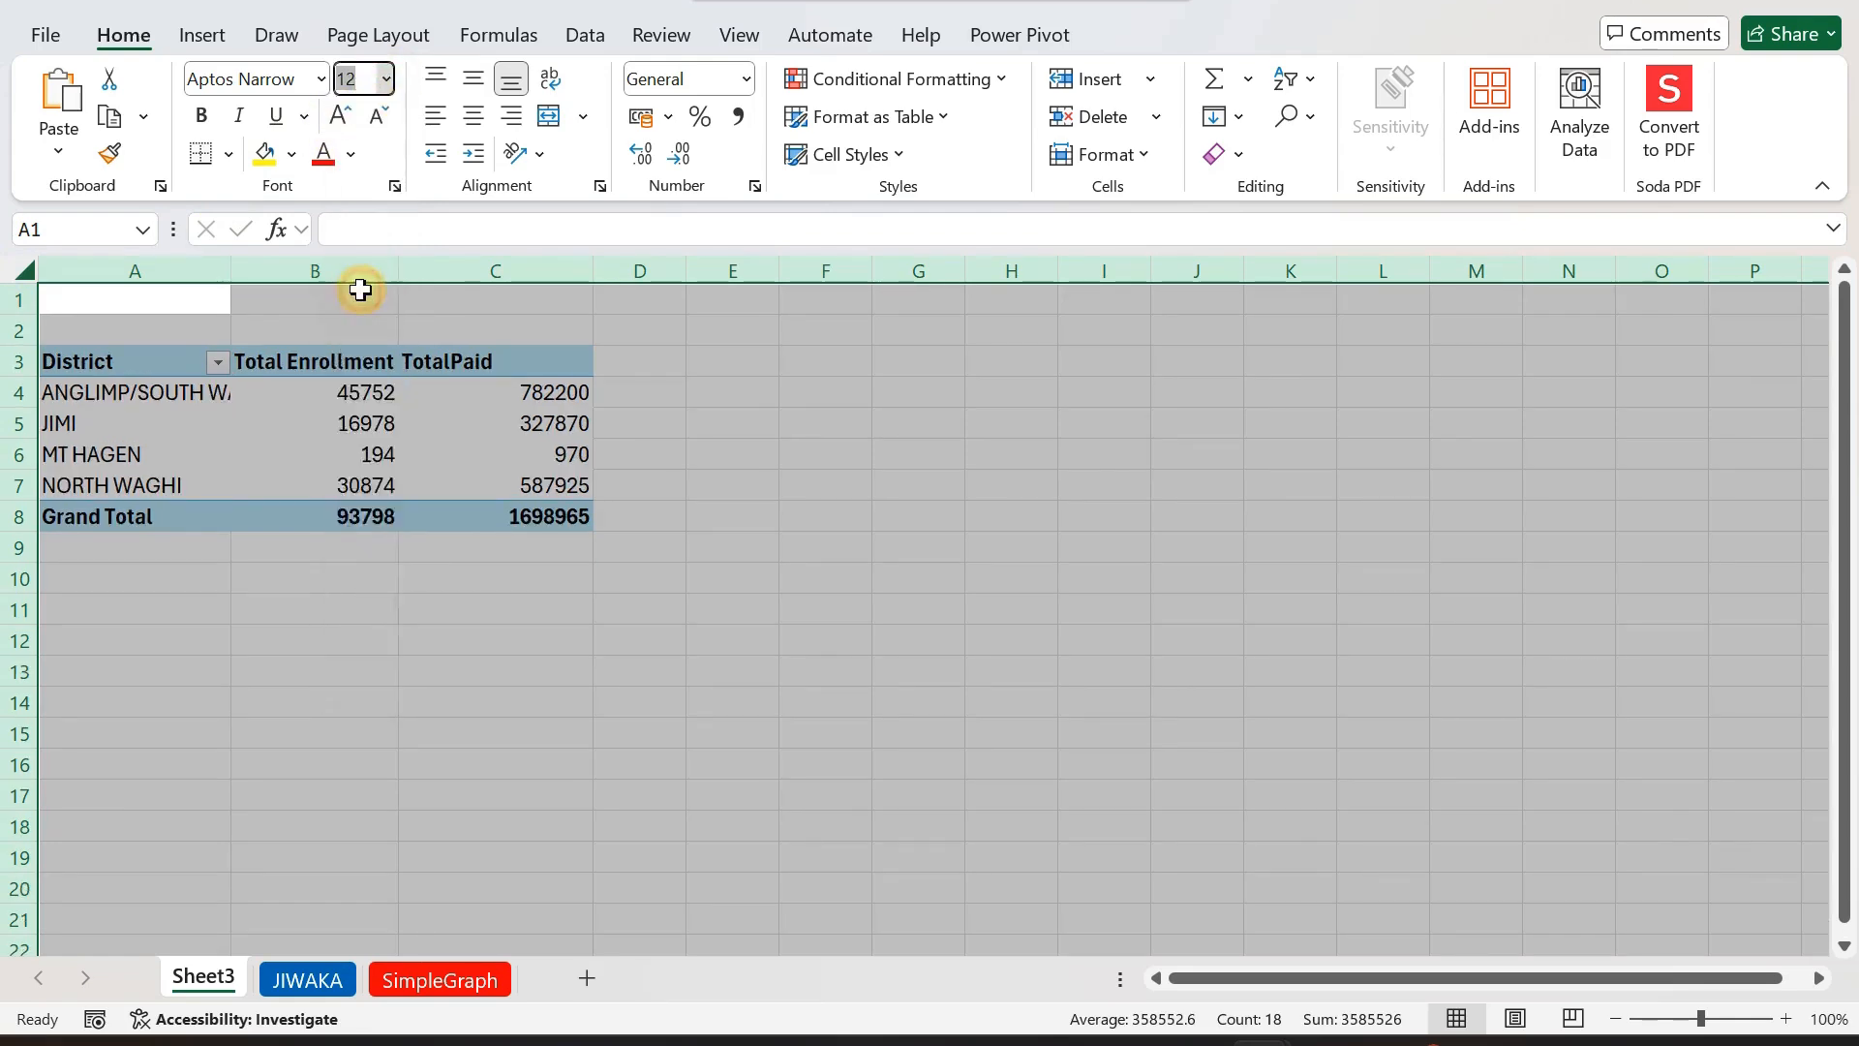
left_click(256, 655)
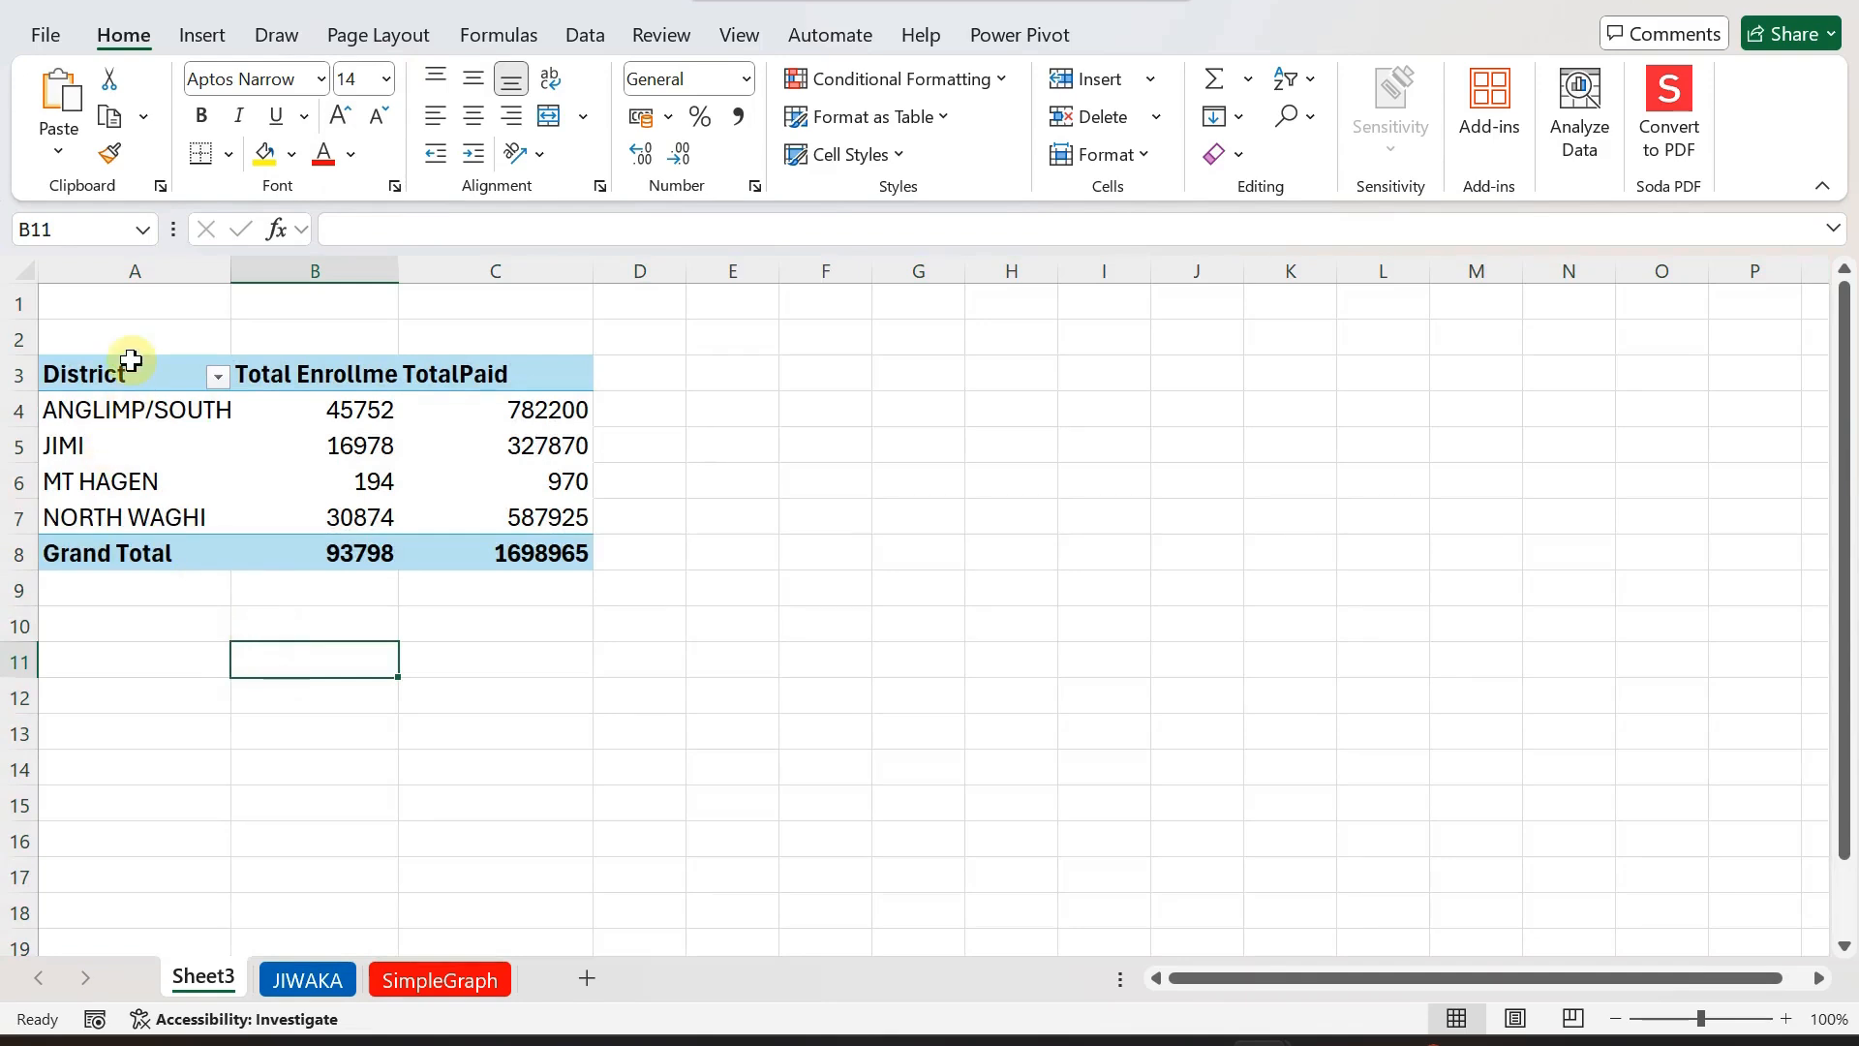
left_click(130, 365)
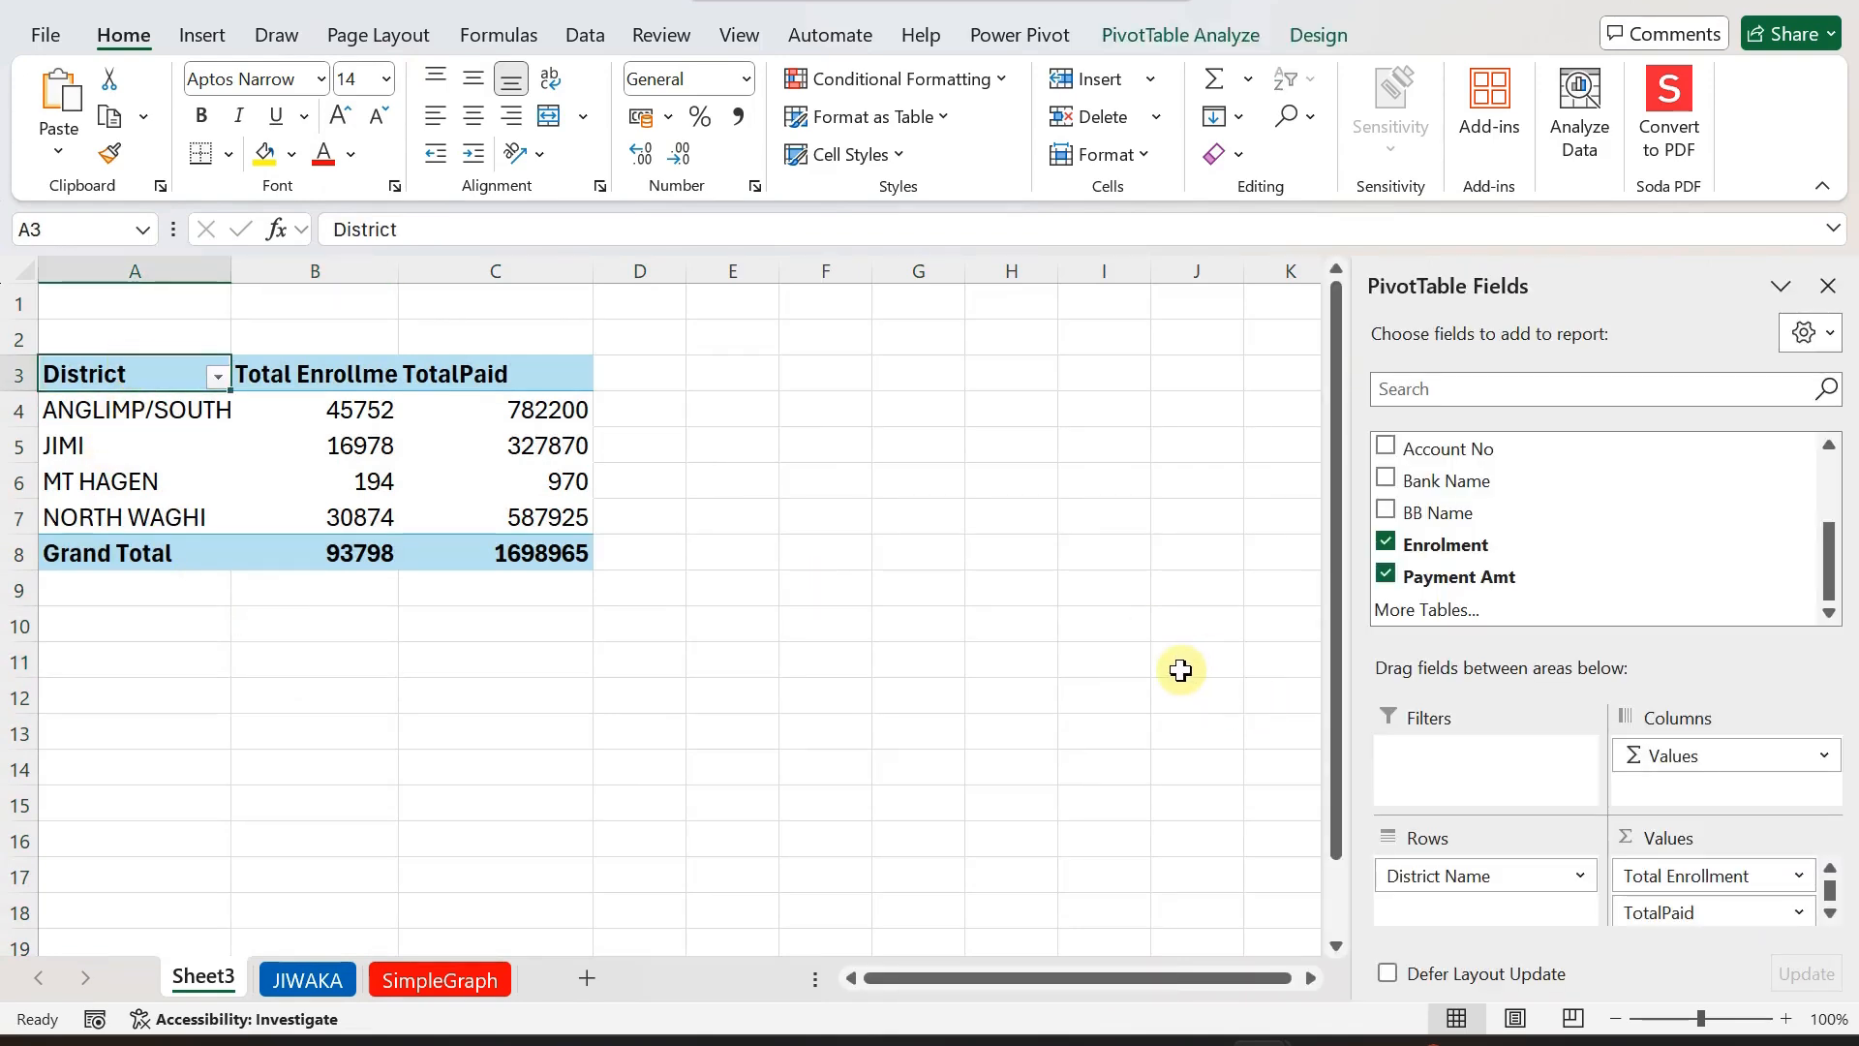
left_click(217, 376)
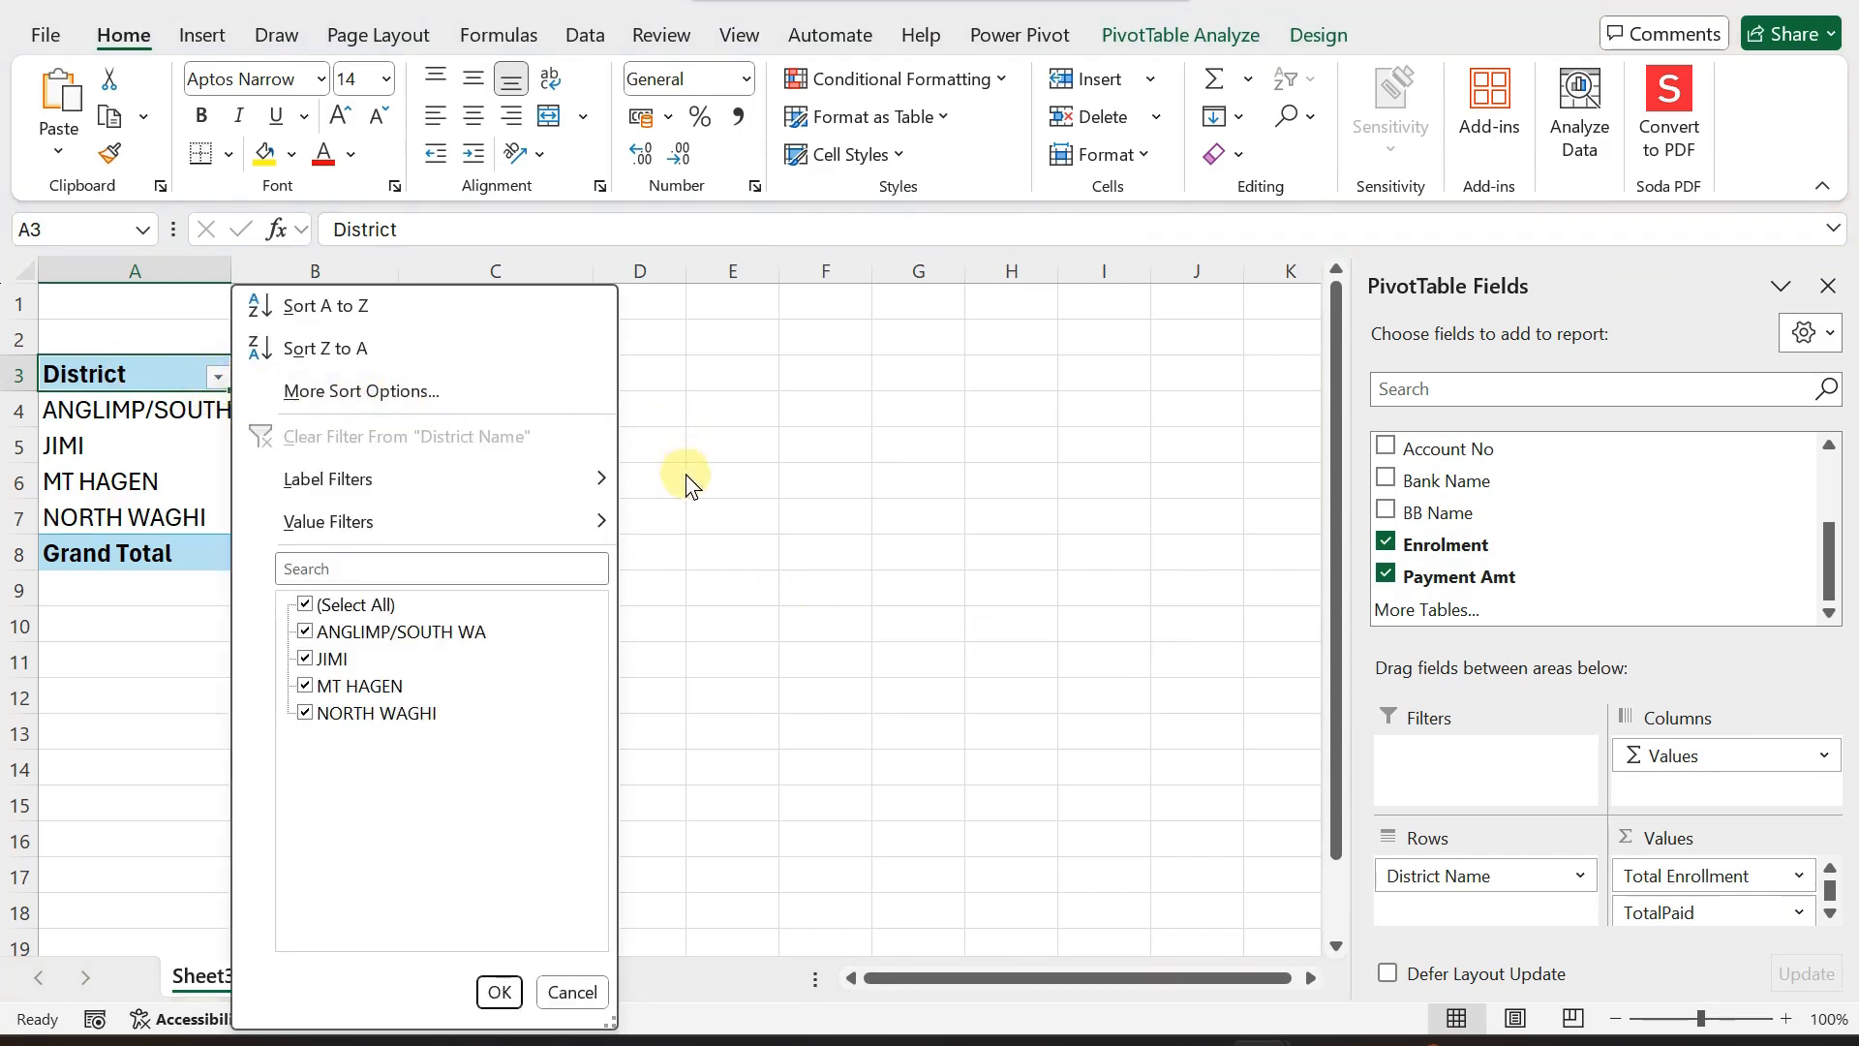
left_click(759, 483)
left_click(287, 664)
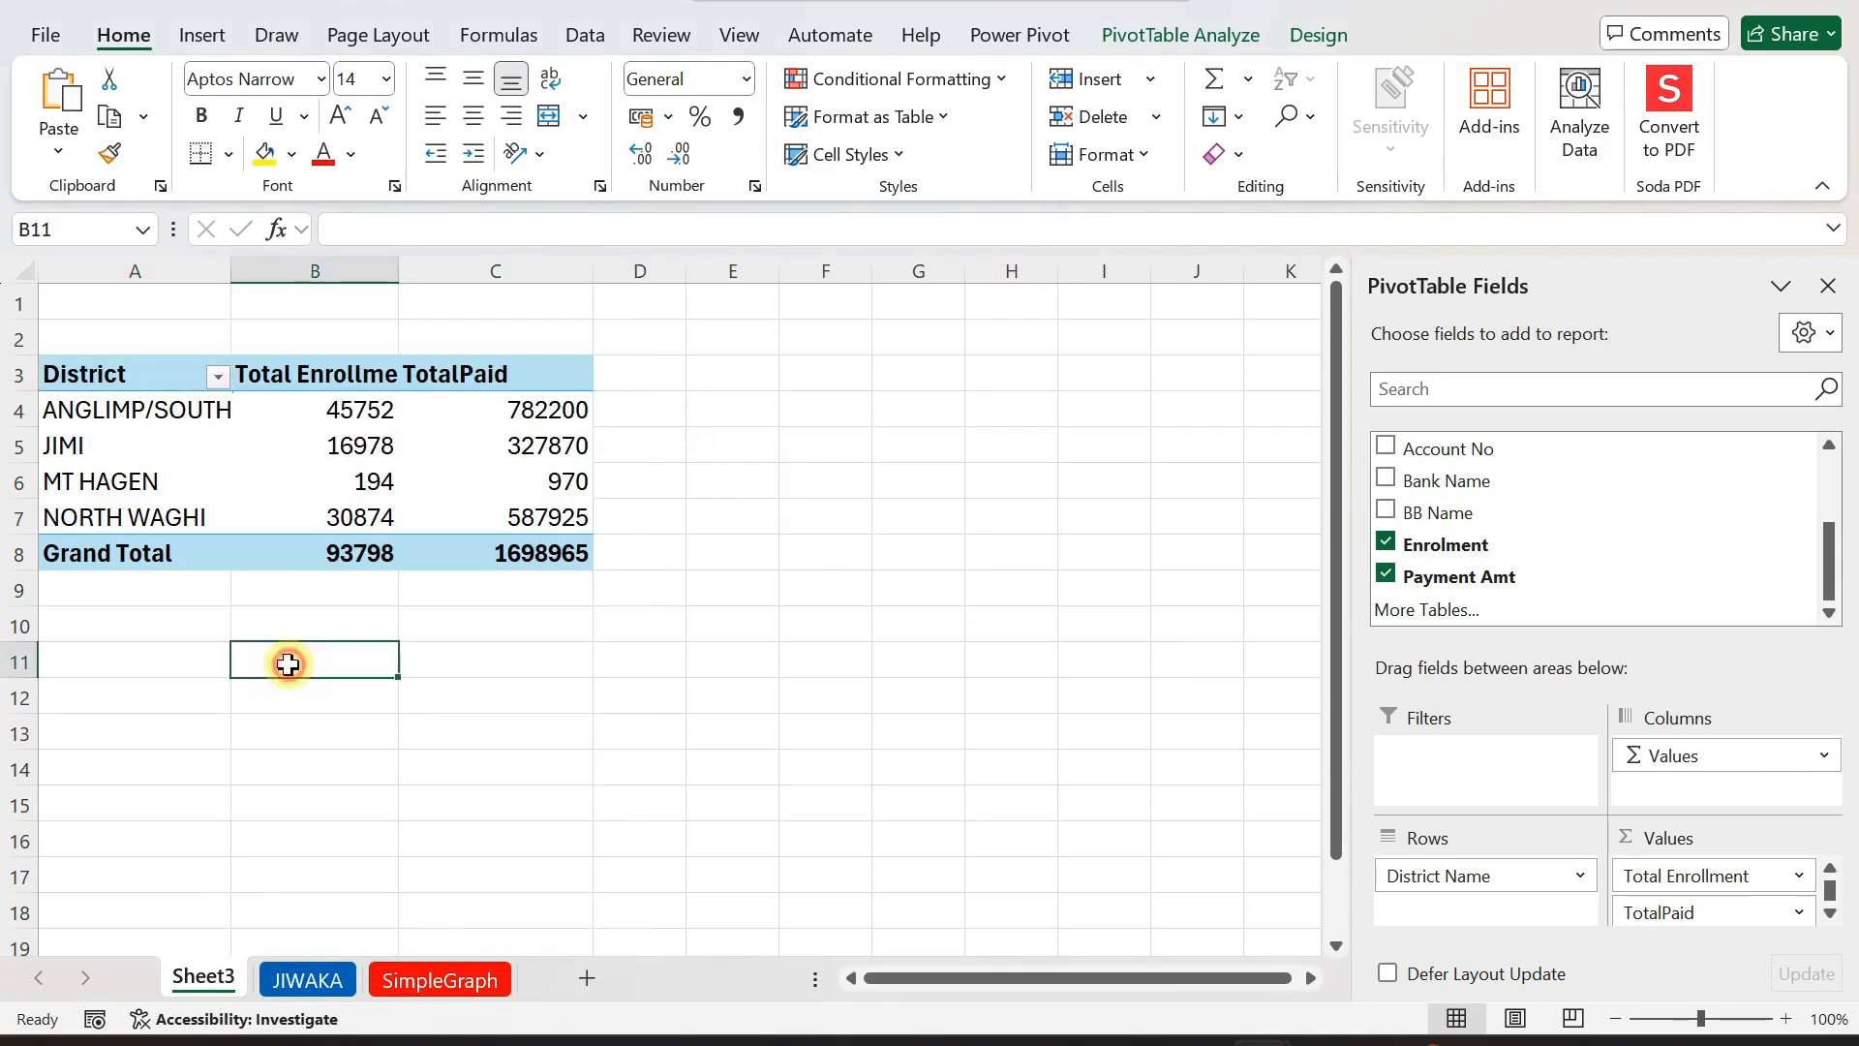
left_click(361, 412)
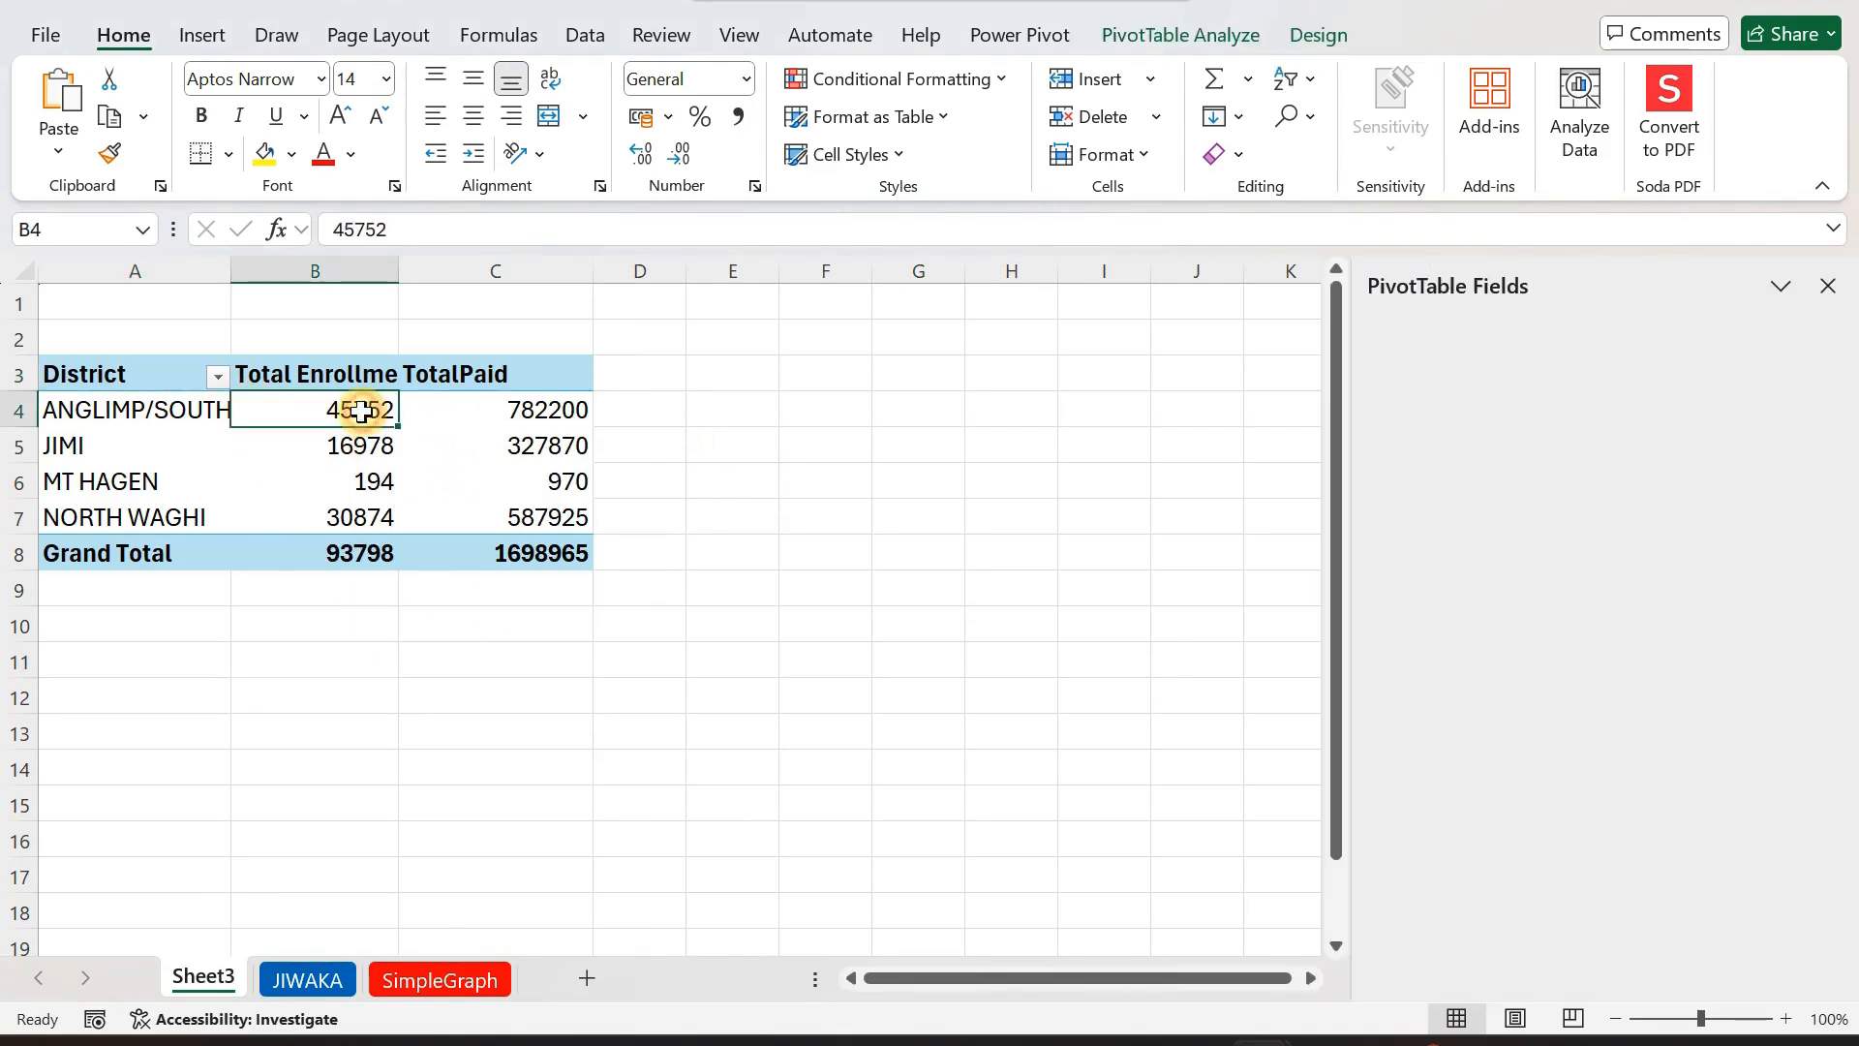
right_click(361, 411)
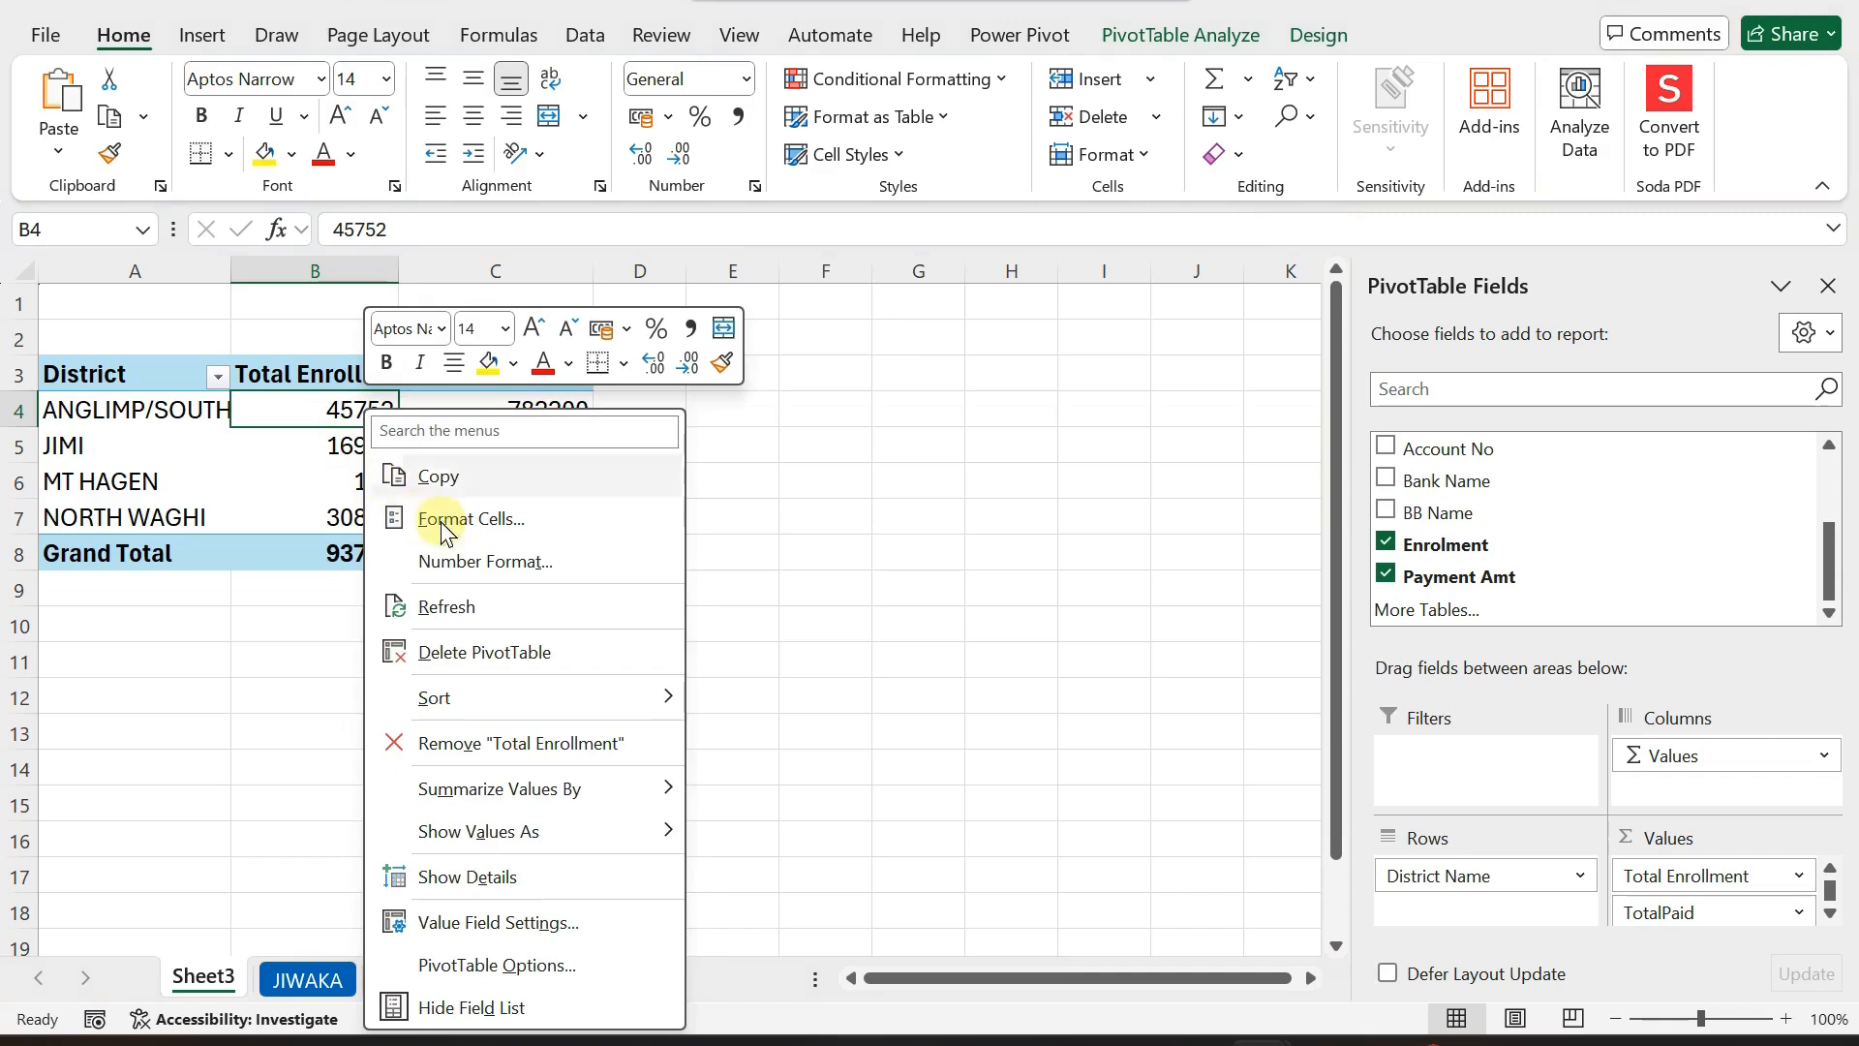
left_click(471, 518)
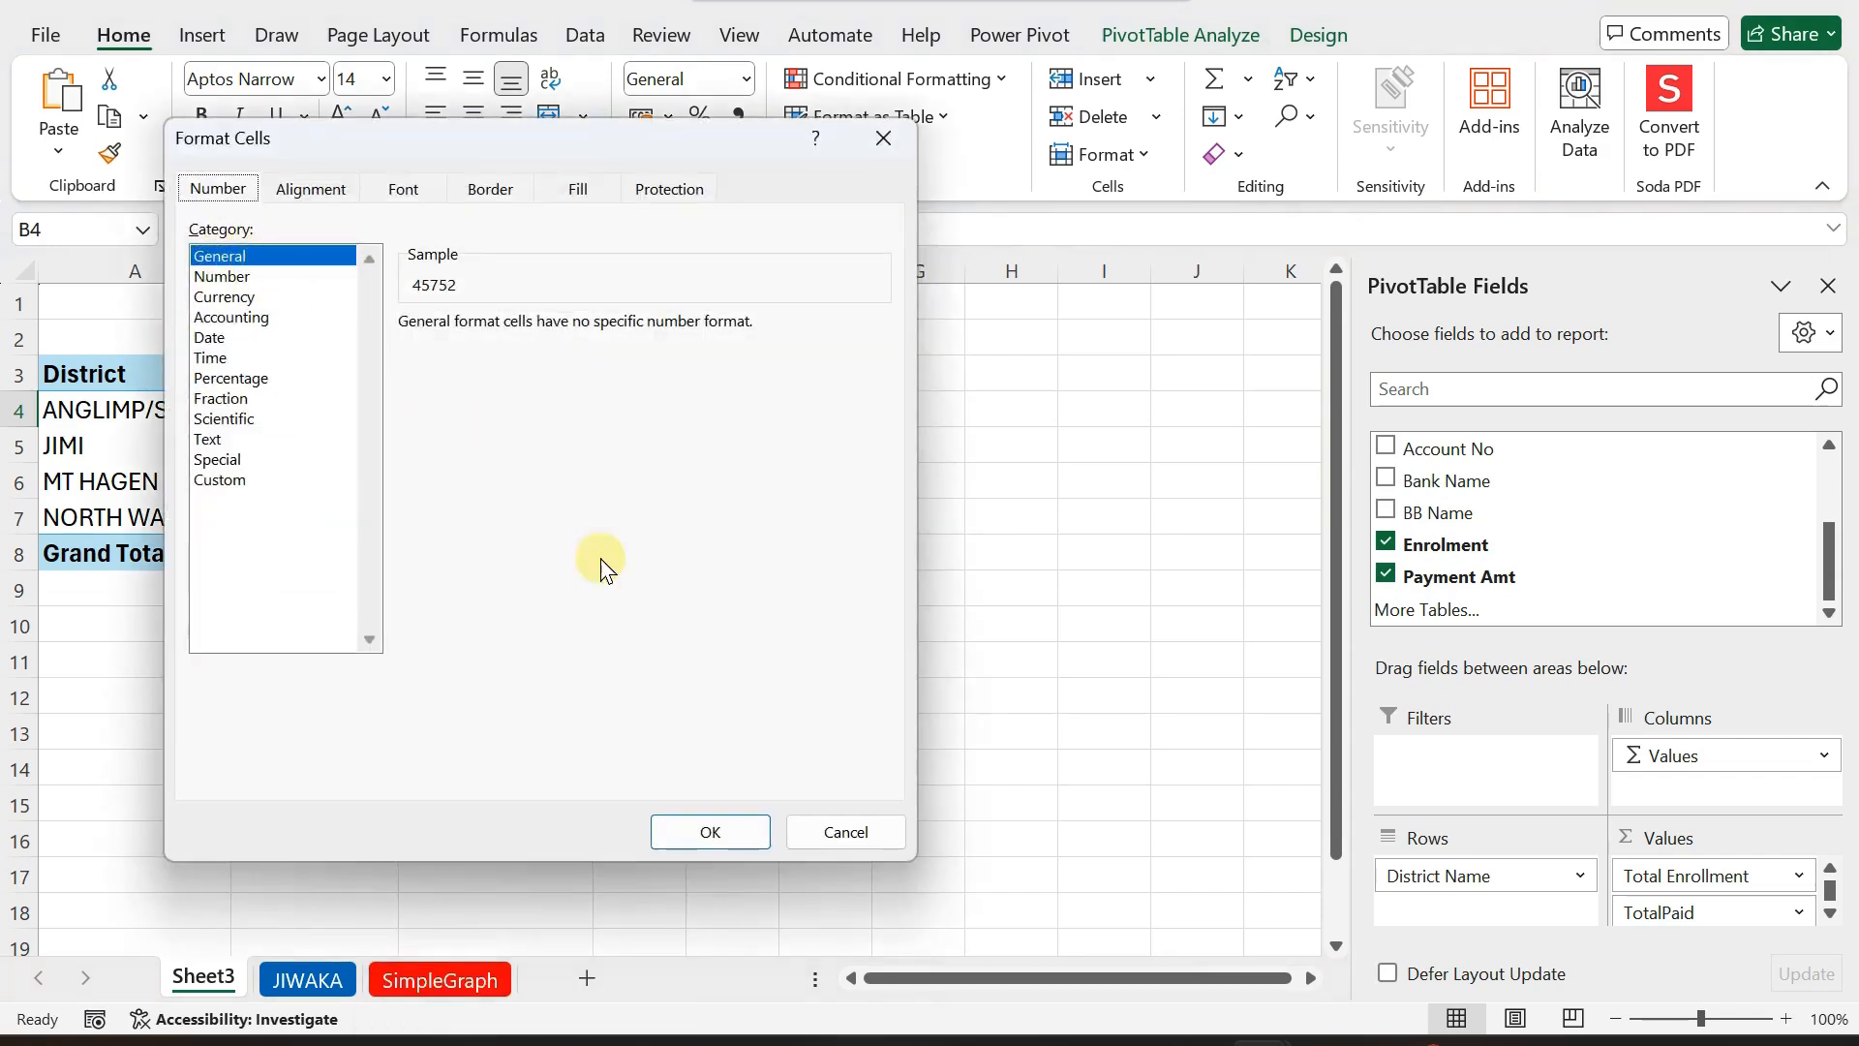
left_click(845, 832)
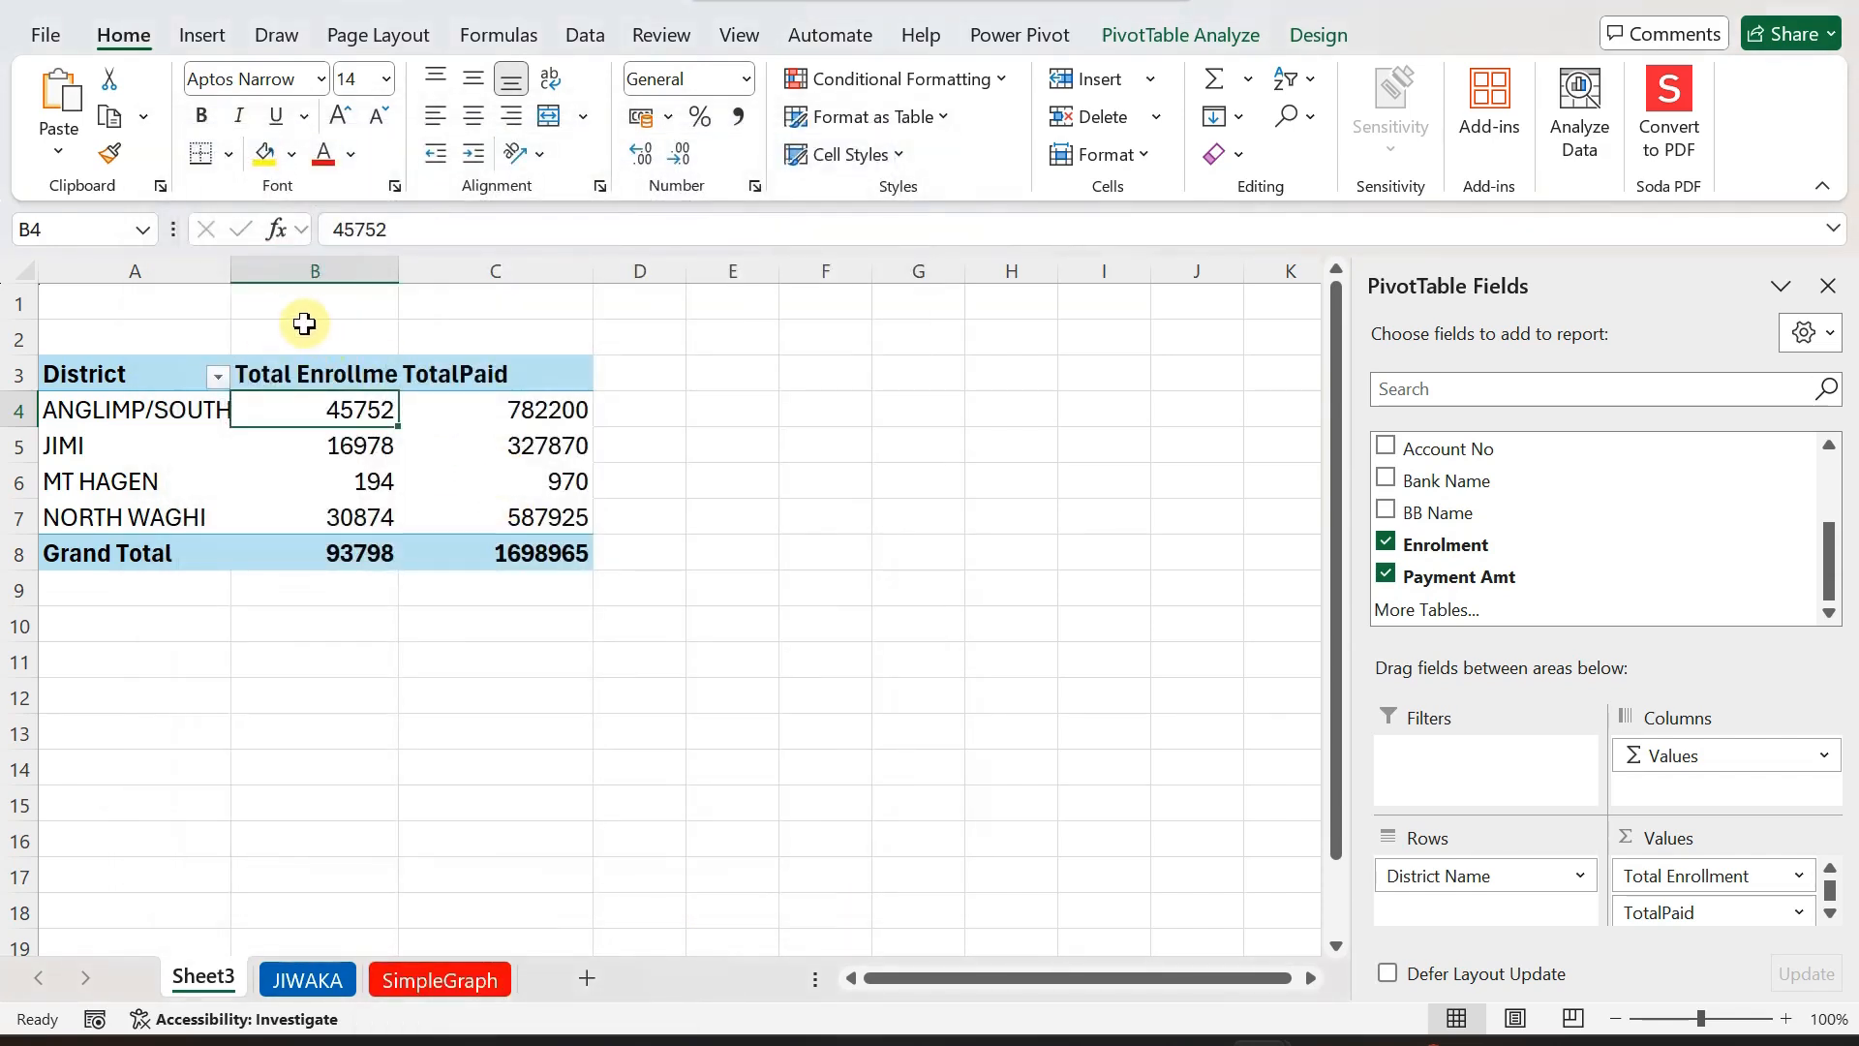
Format column B, holding Total Enrollment, as Number with no decimal places.
left_click(315, 270)
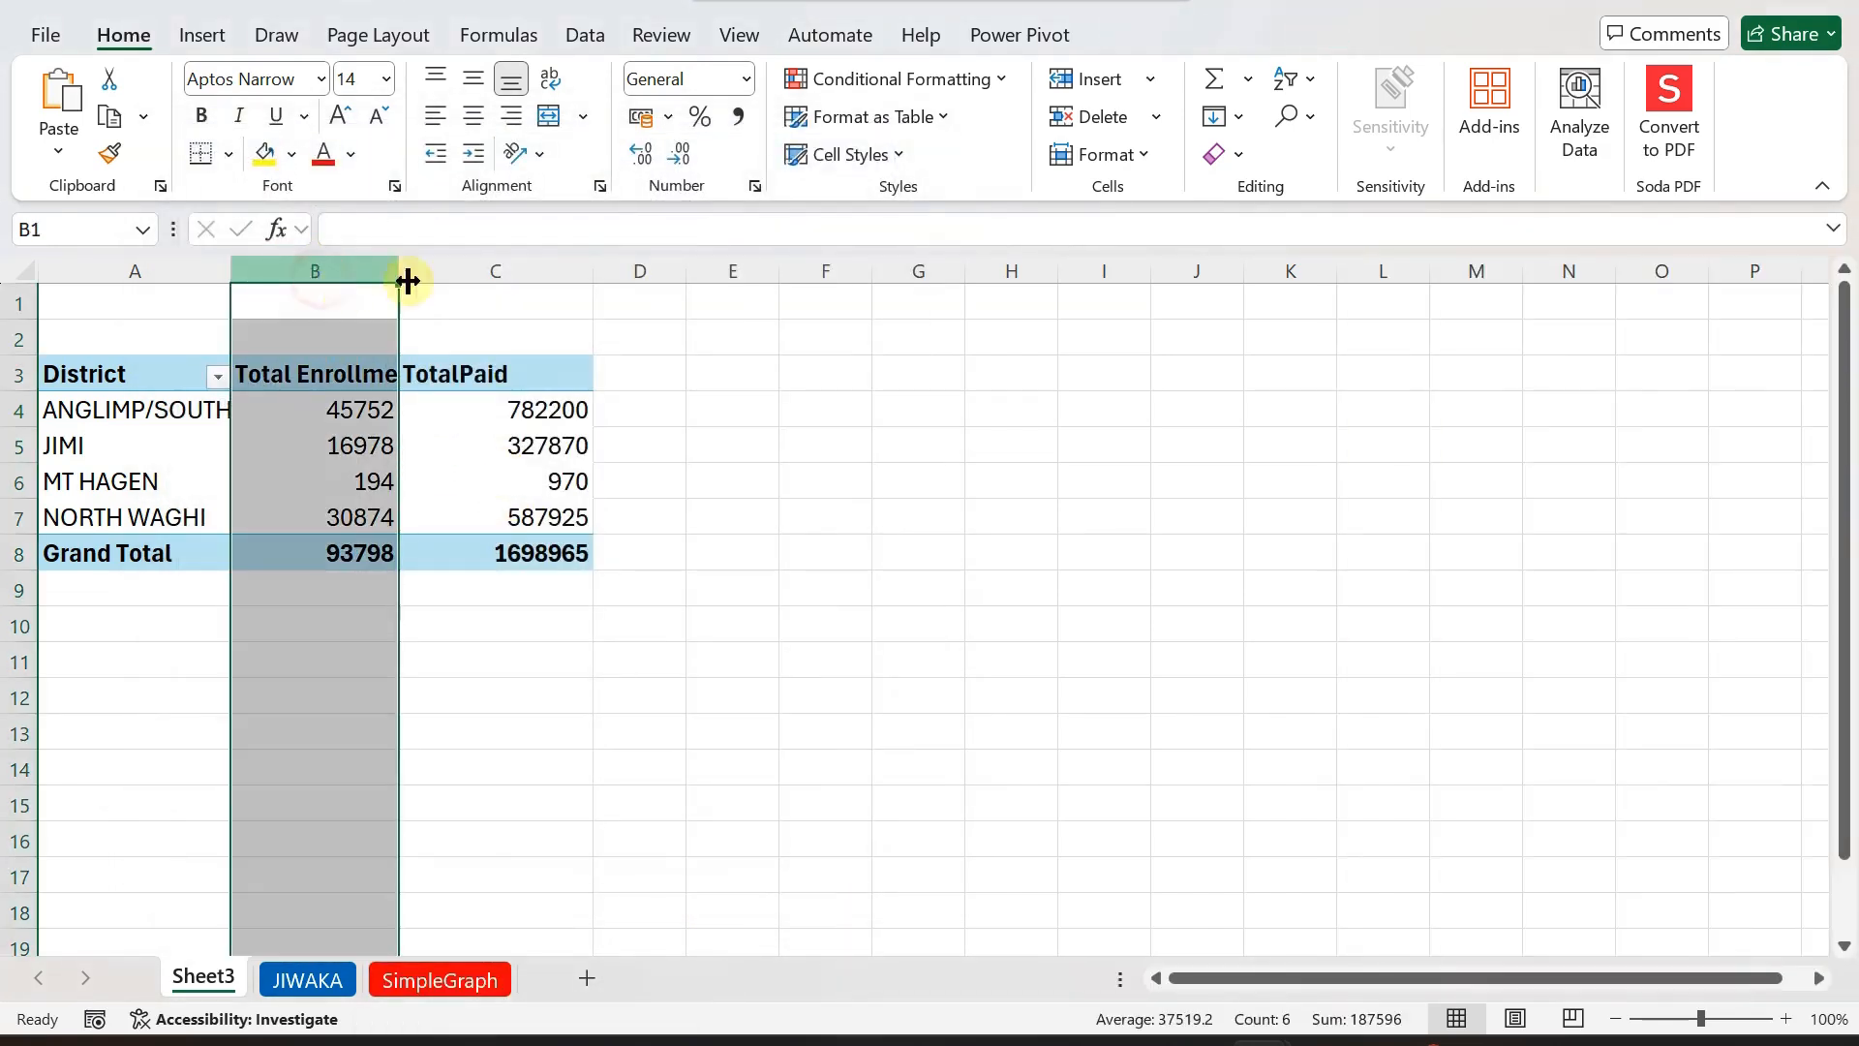
left_click(748, 79)
left_click(736, 196)
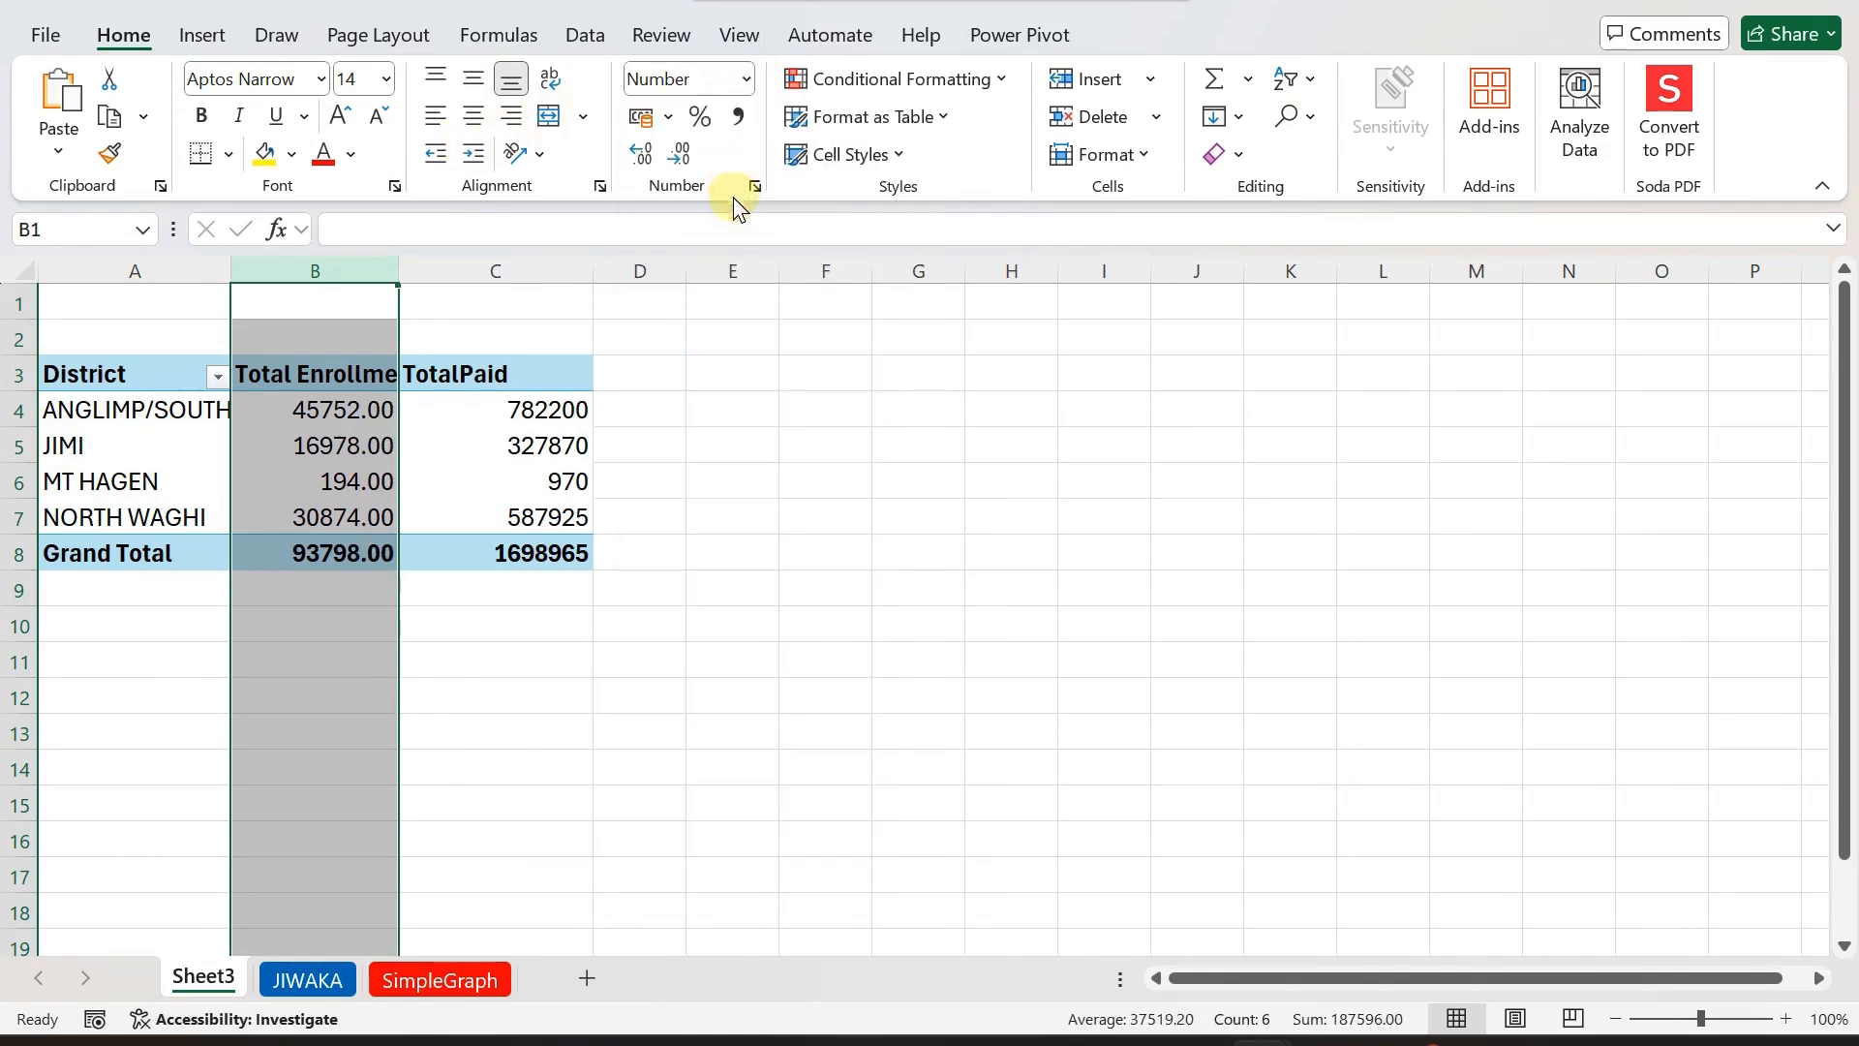
left_click(680, 158)
left_click(680, 158)
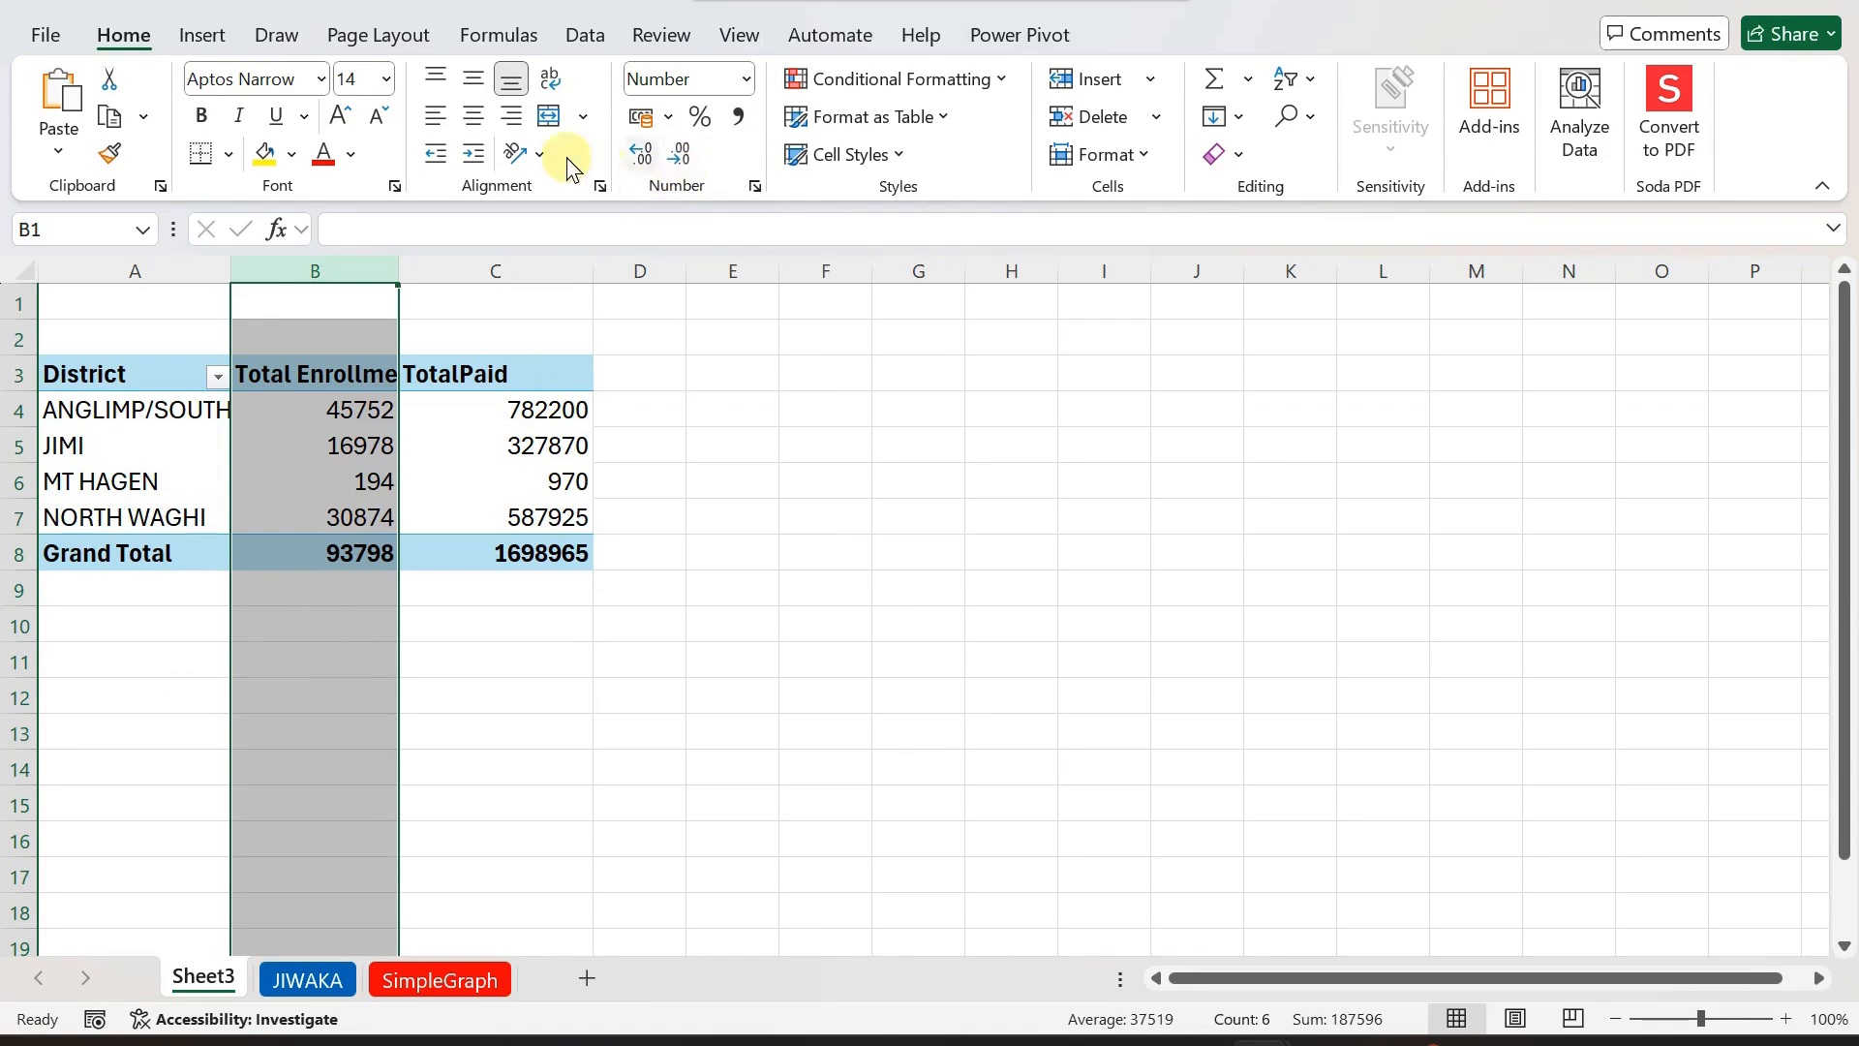
Centre the contents of column B and widen it to fit the full Total Enrollment header.
left_click(475, 120)
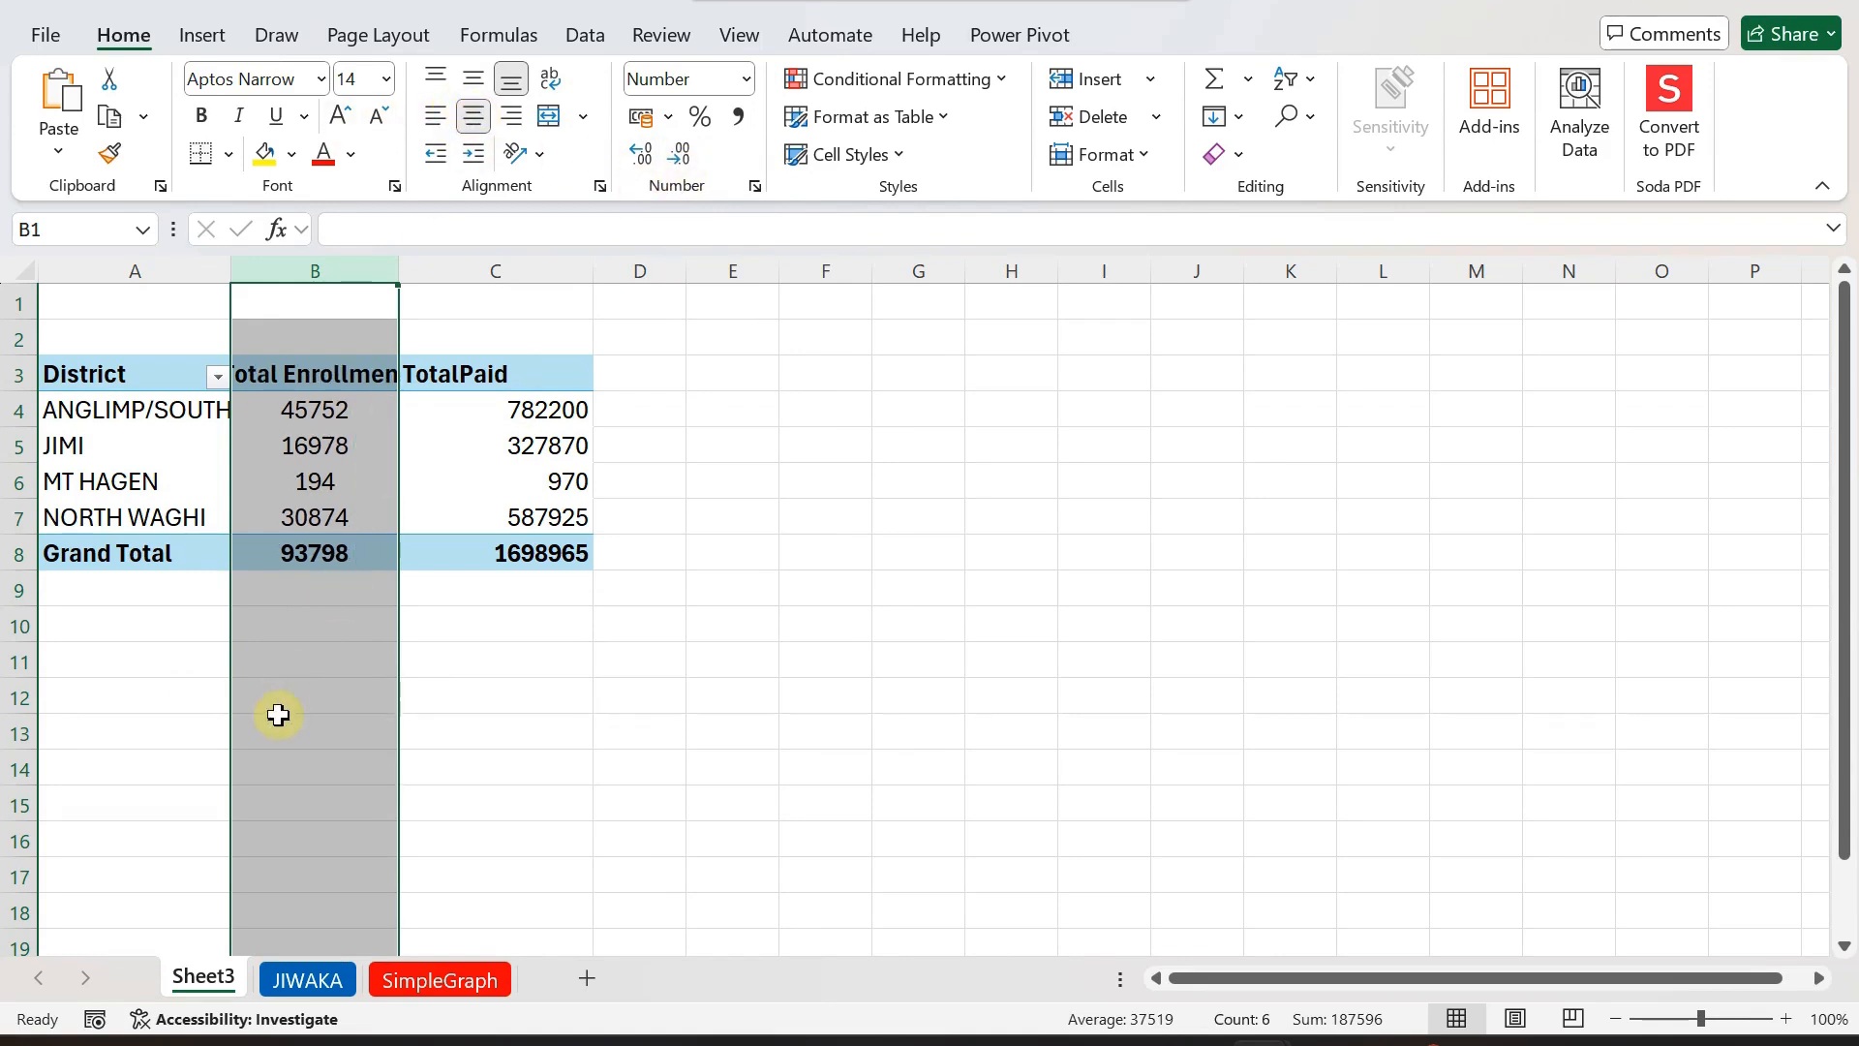
left_click(302, 689)
left_click_drag(401, 278, 431, 275)
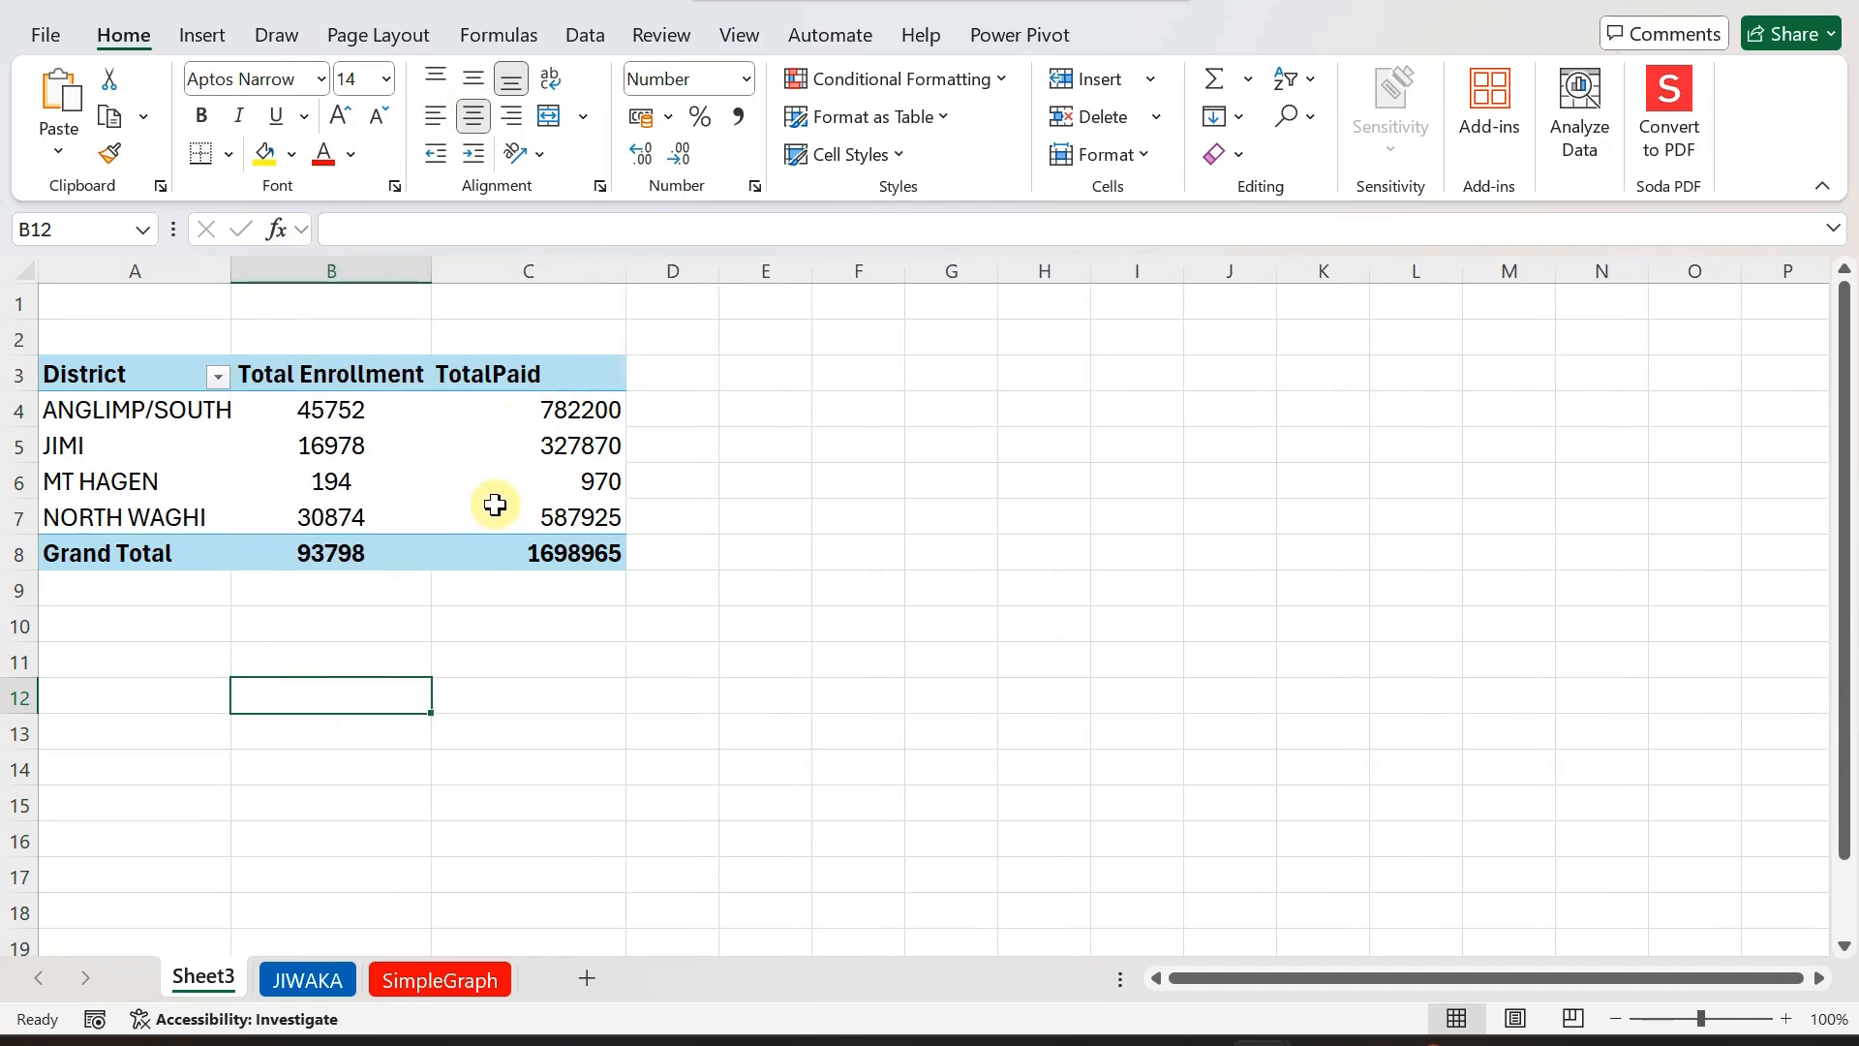
Set the number format of the TotalPaid values to Accounting with the K symbol and 2 decimal places.
mouse_move(495, 505)
mouse_move(502, 489)
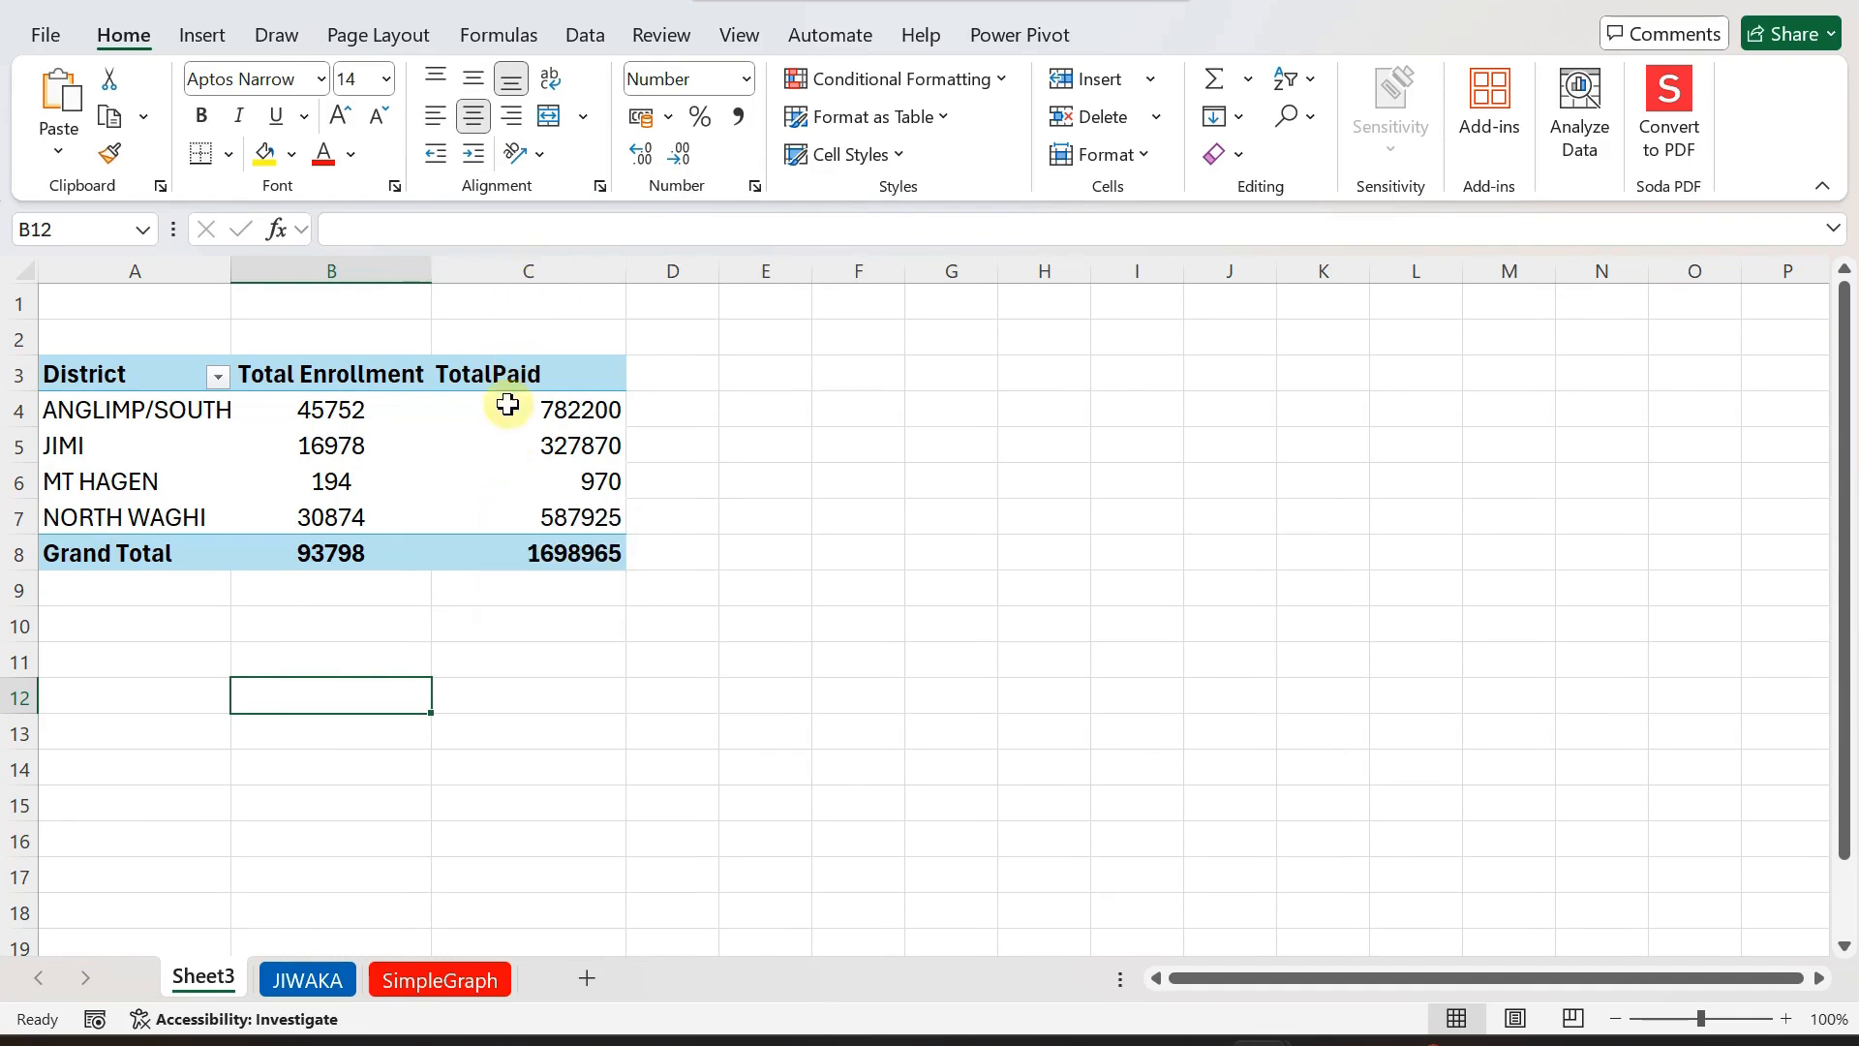
left_click_drag(542, 405, 539, 508)
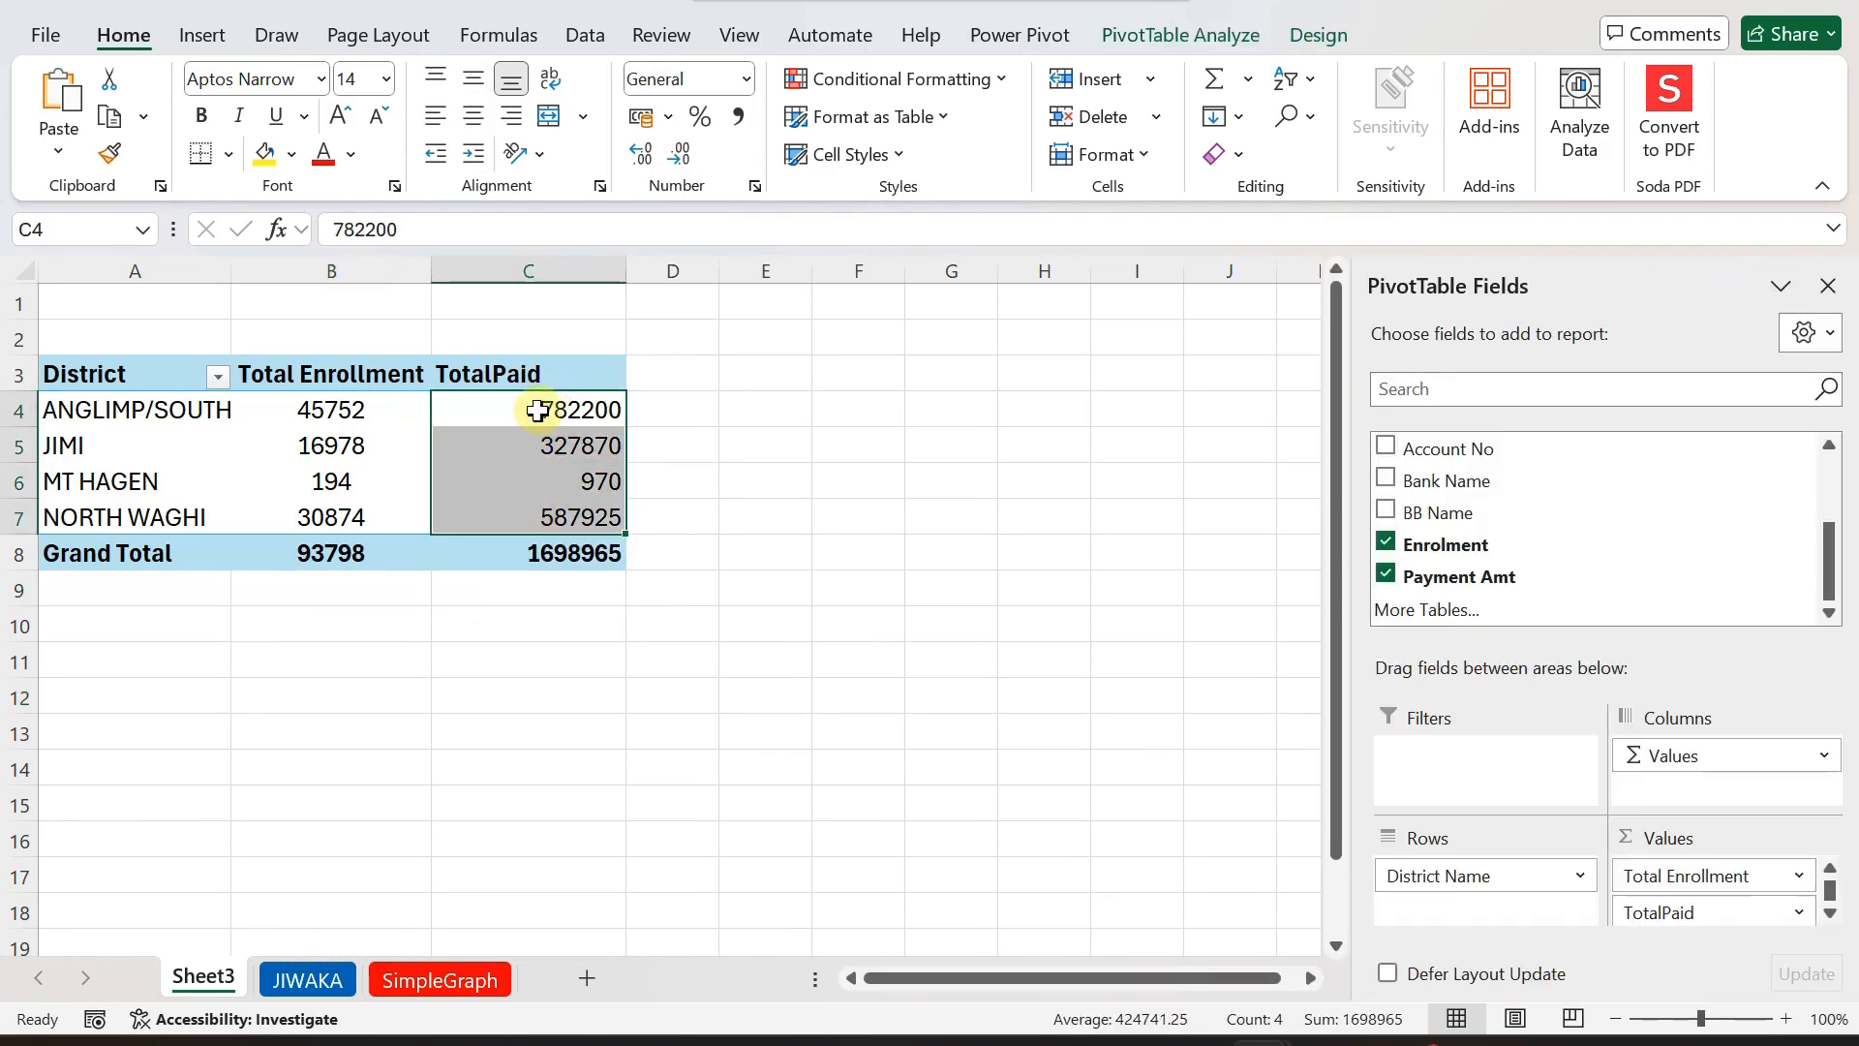
left_click(538, 409)
right_click(539, 412)
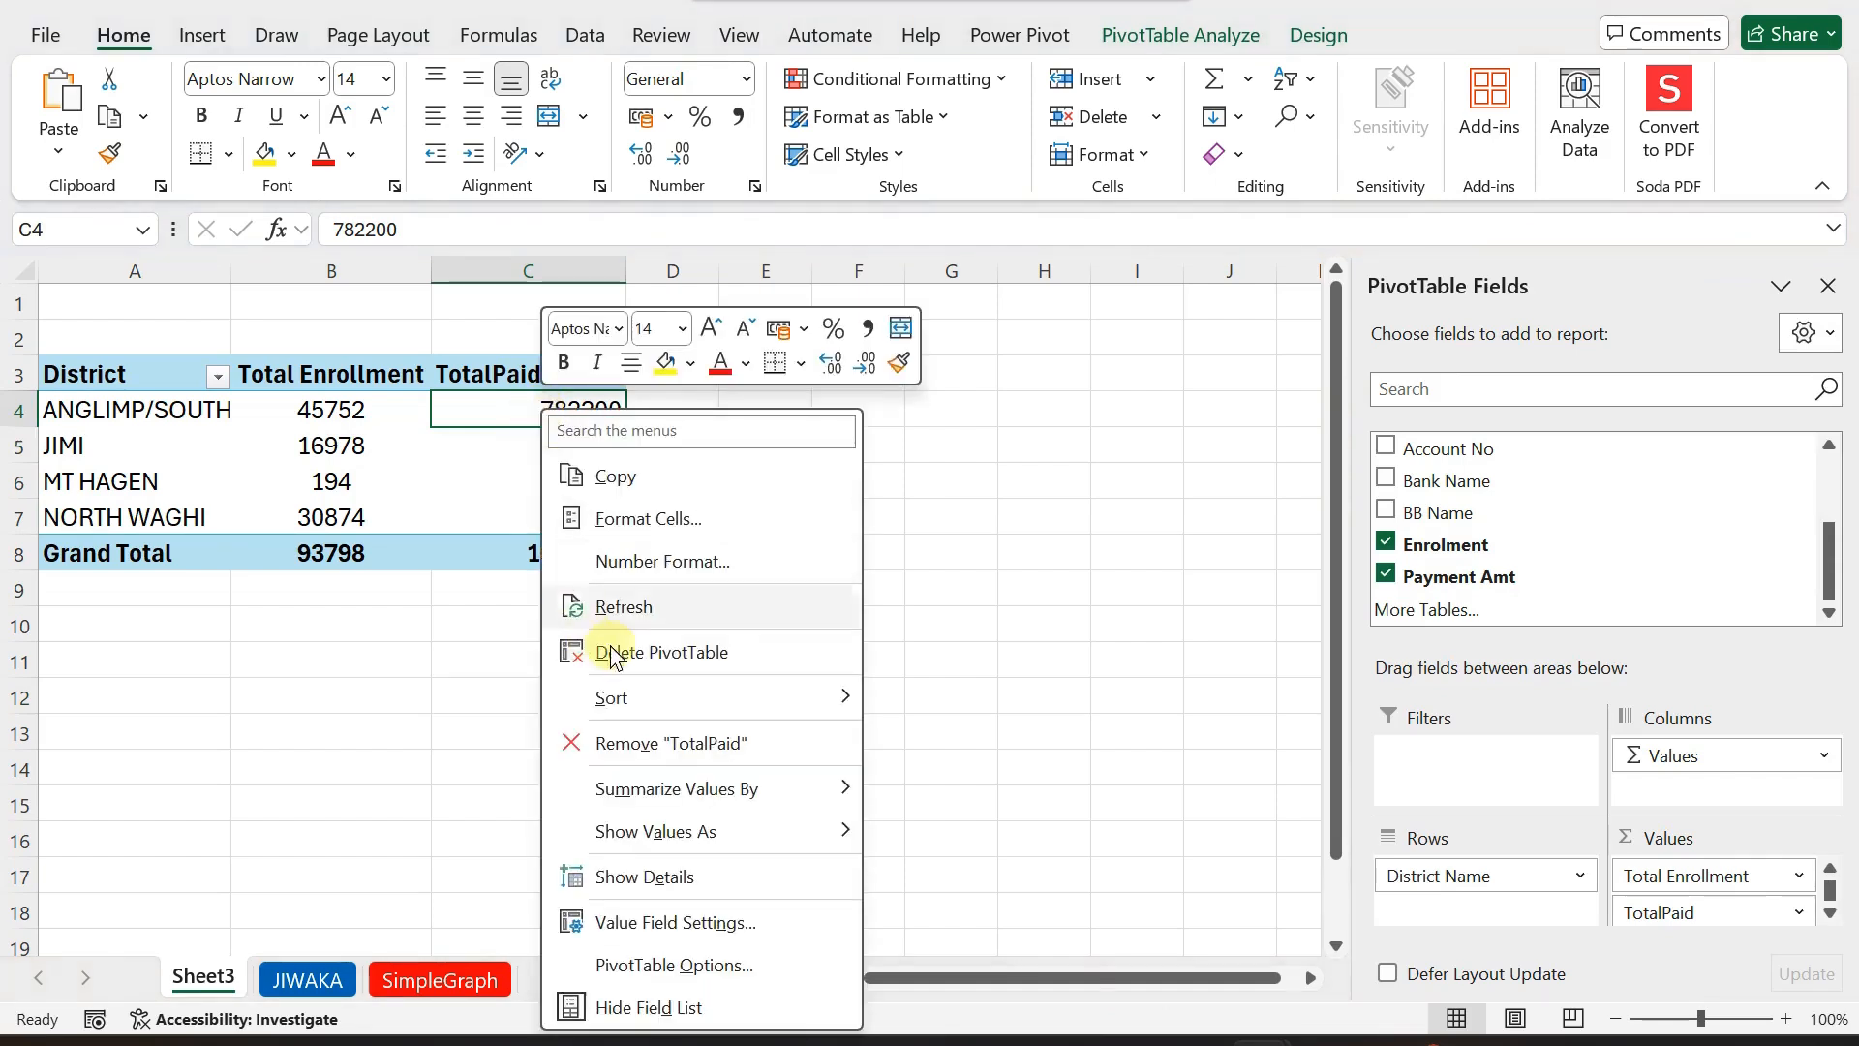
left_click(648, 561)
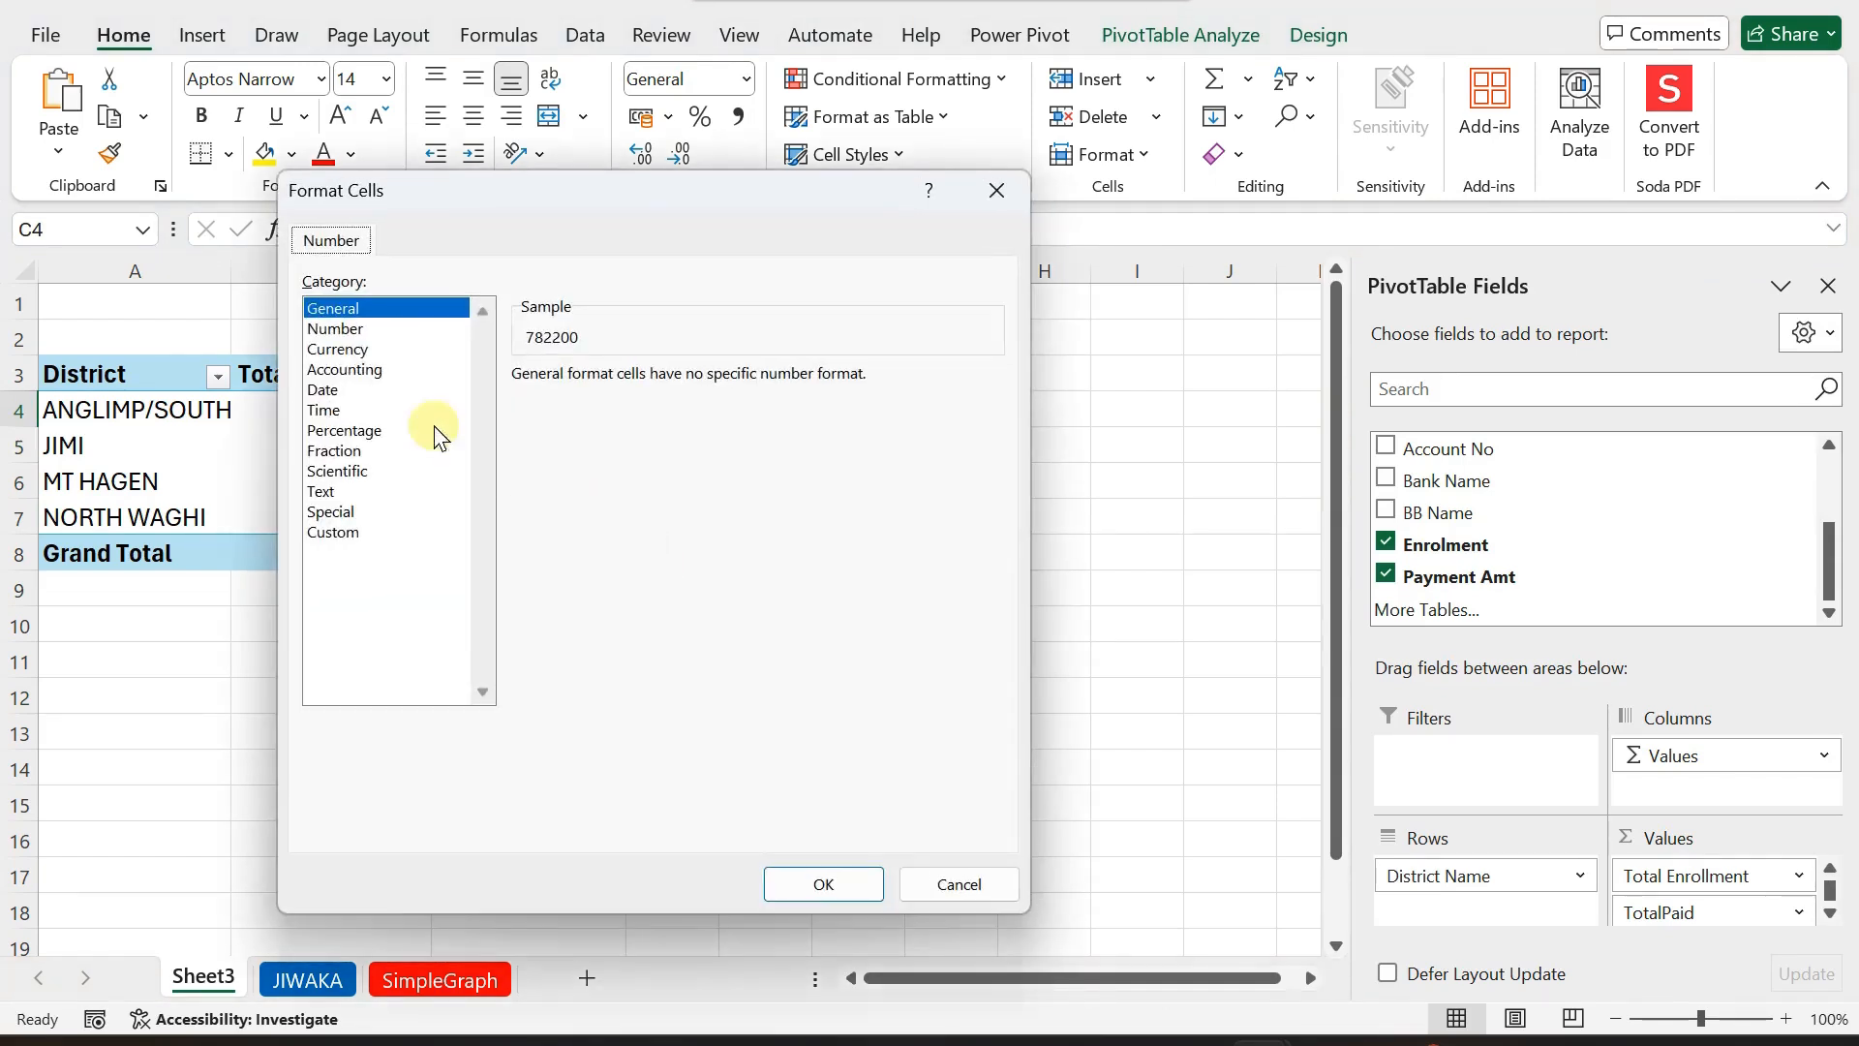
left_click(341, 368)
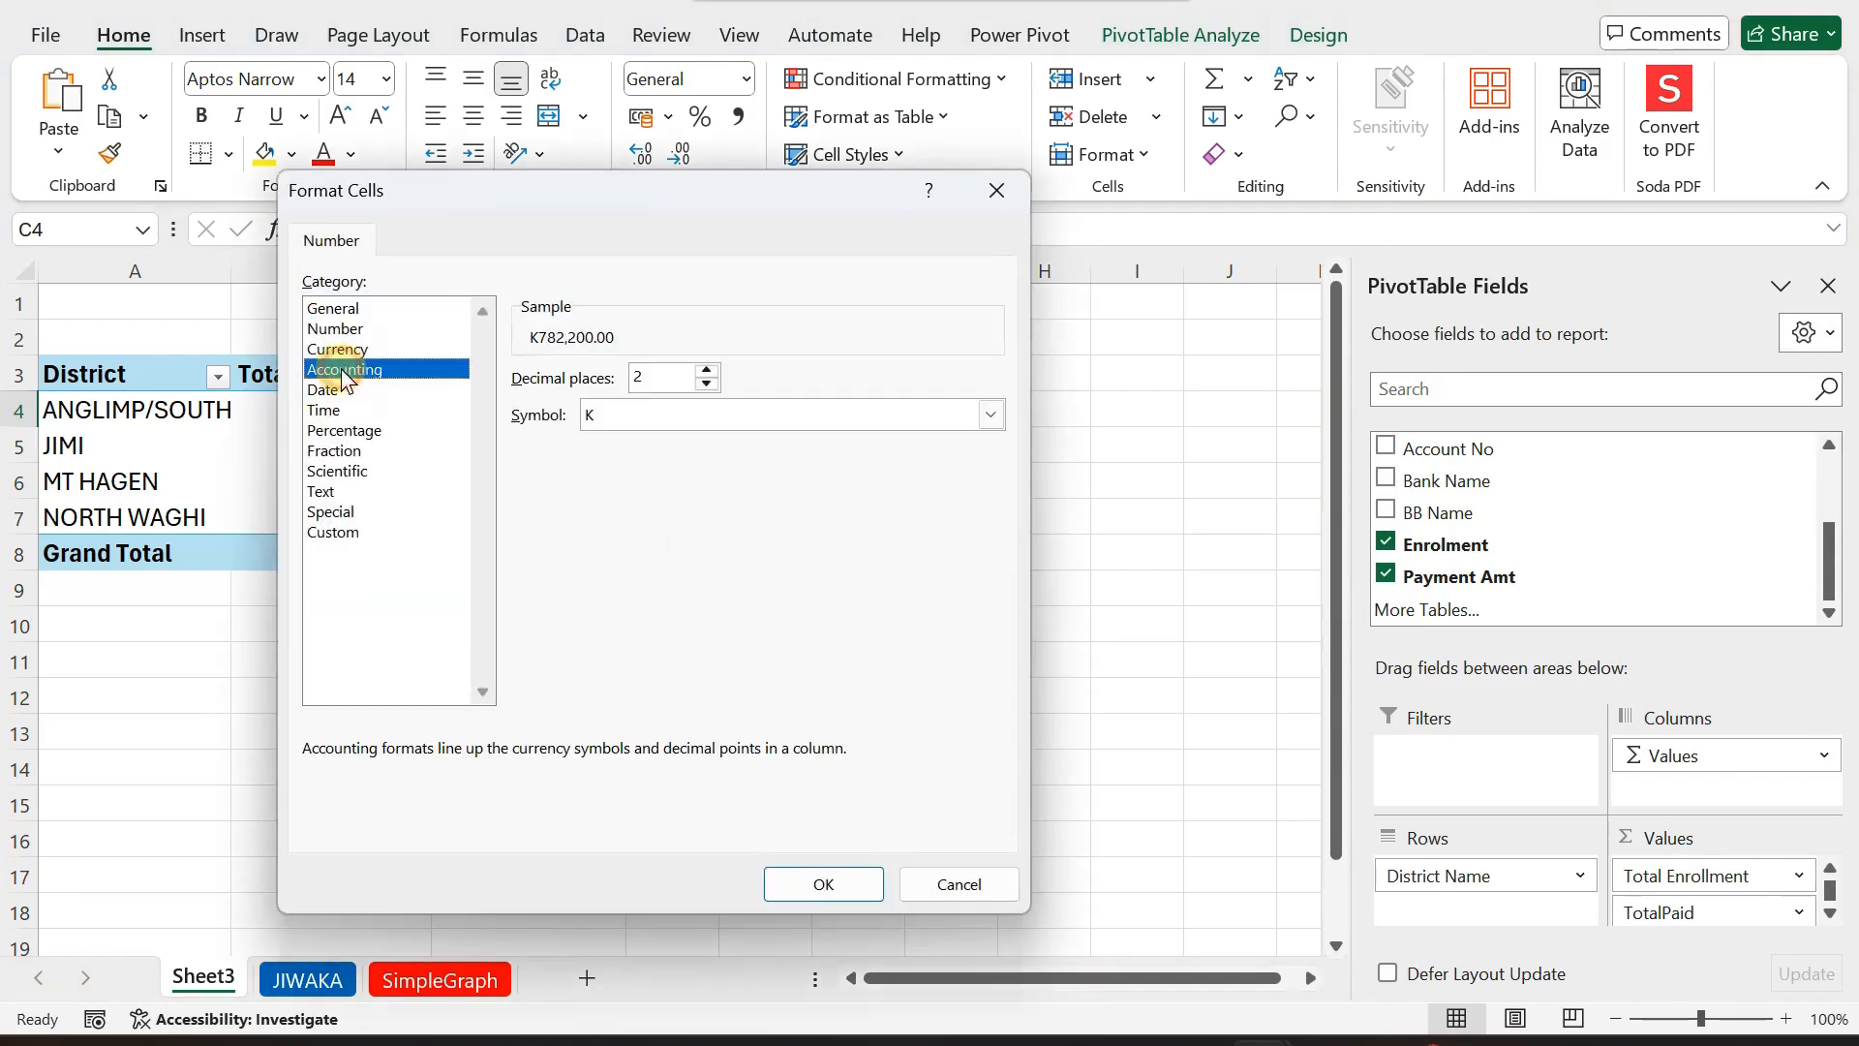
left_click(809, 881)
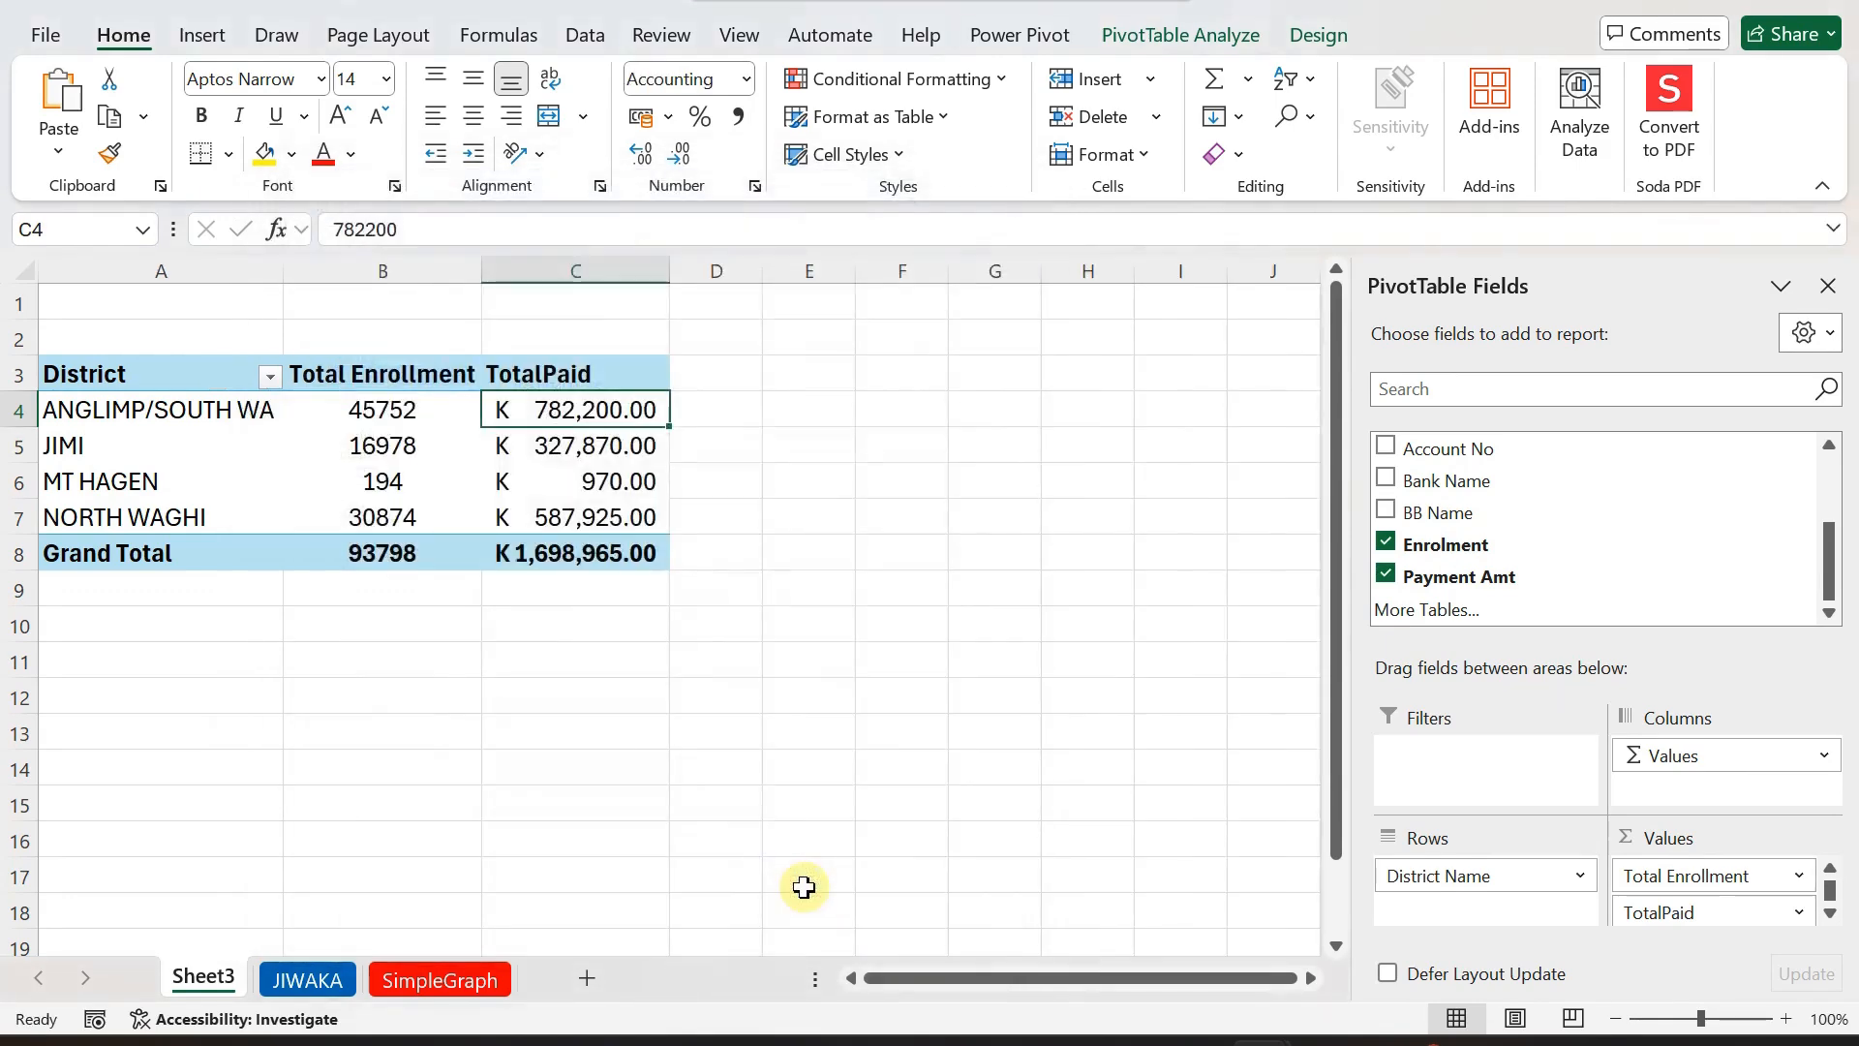
Sort the PivotTable by TotalPaid from largest to smallest and close the PivotTable field list.
right_click(587, 407)
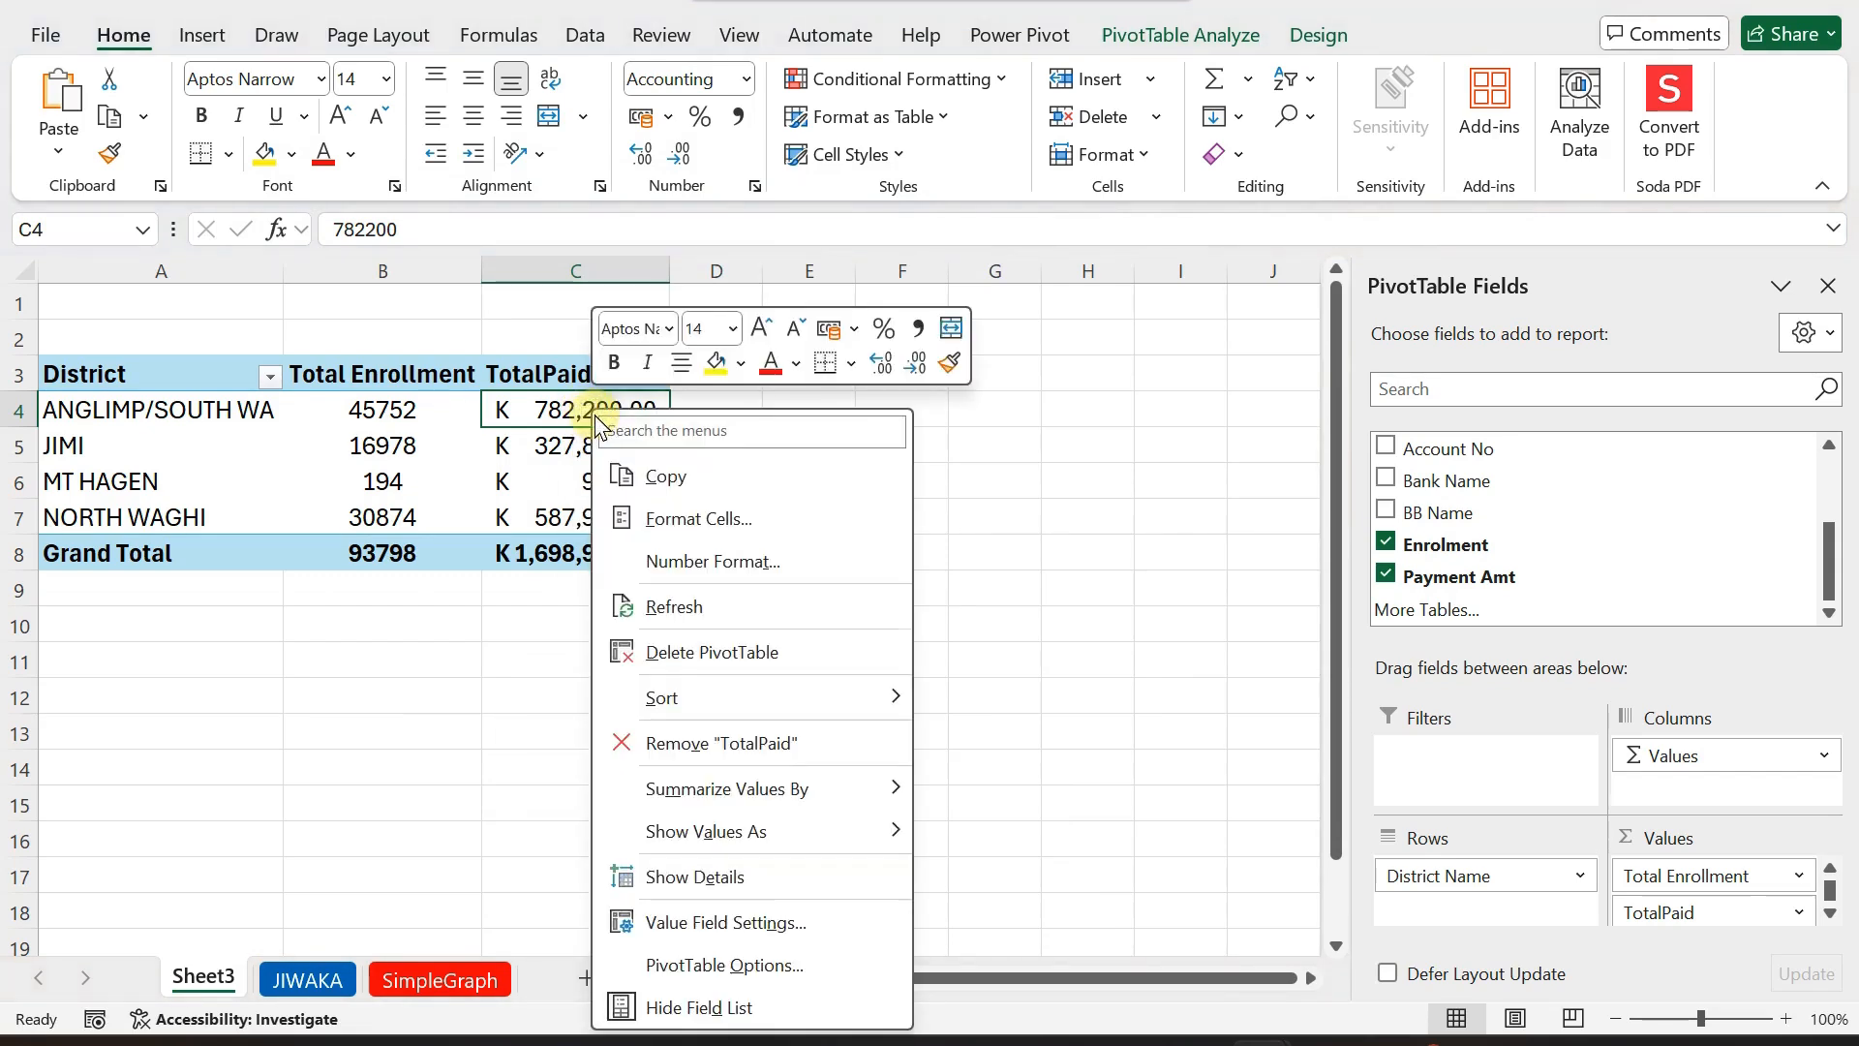
mouse_move(891, 697)
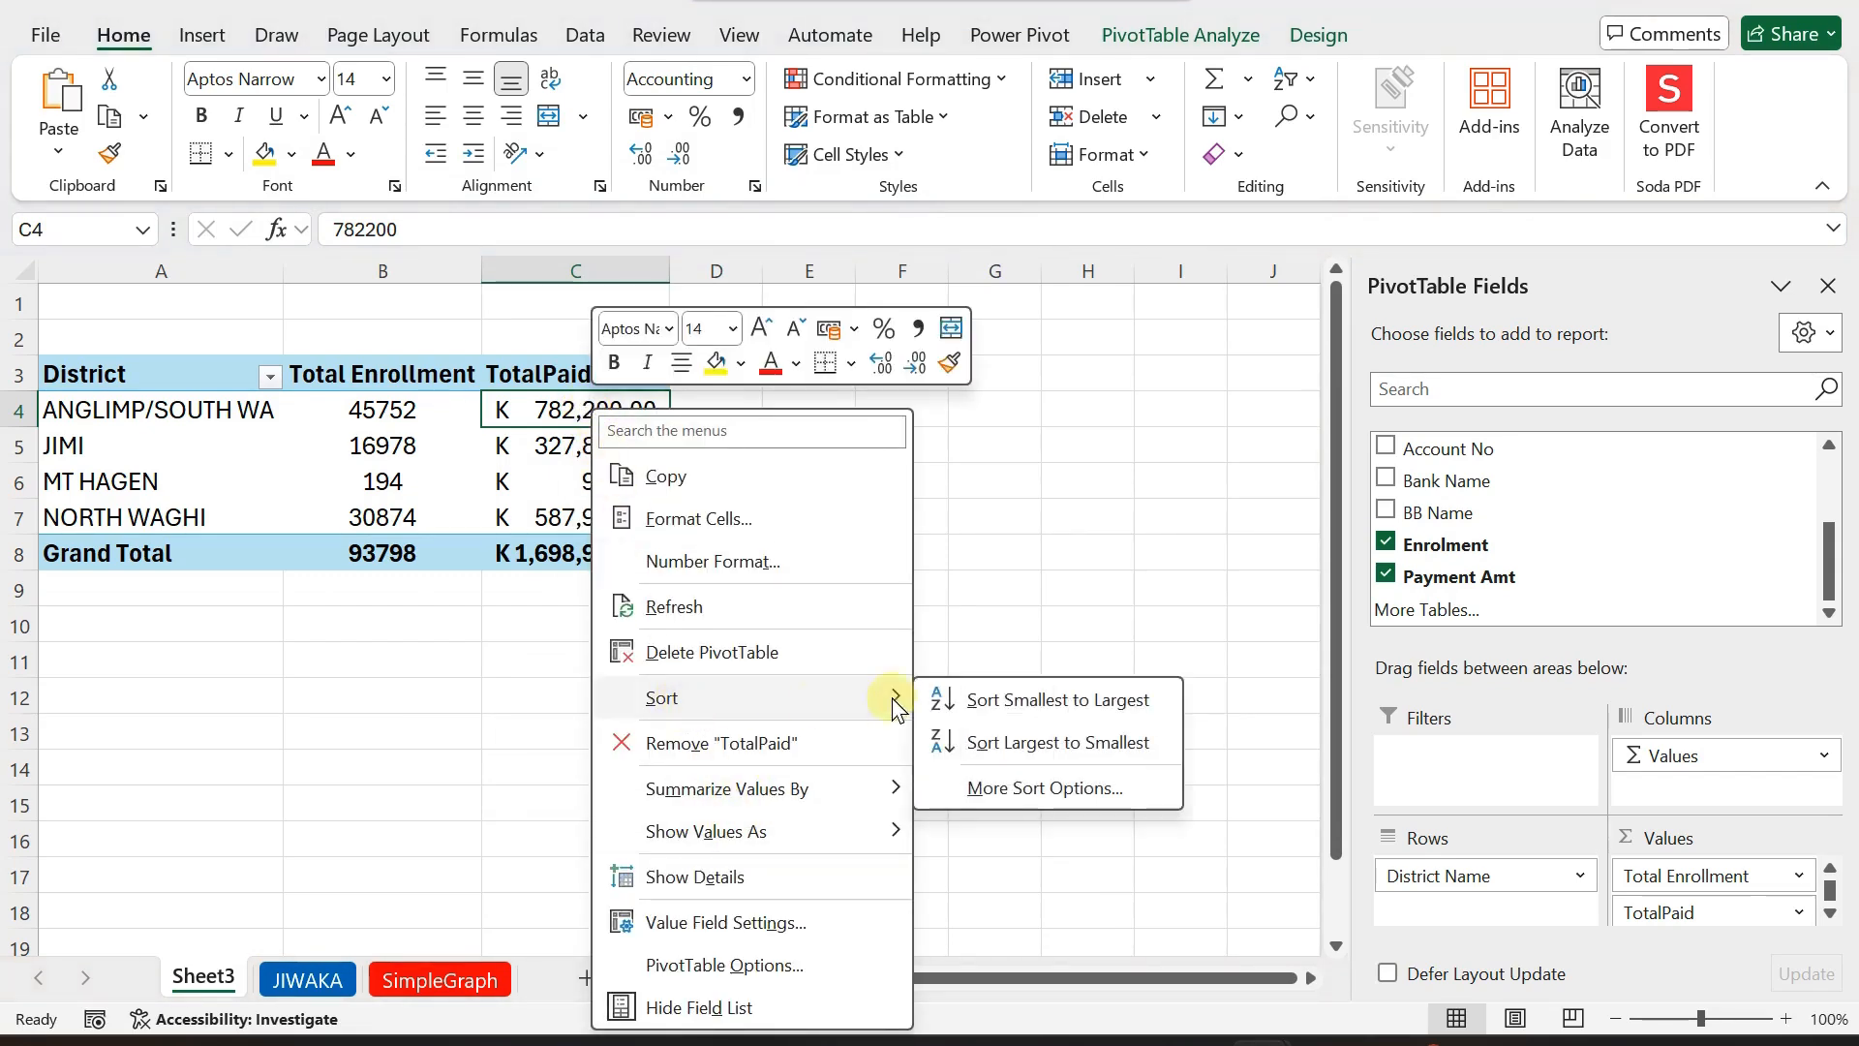
left_click(1006, 747)
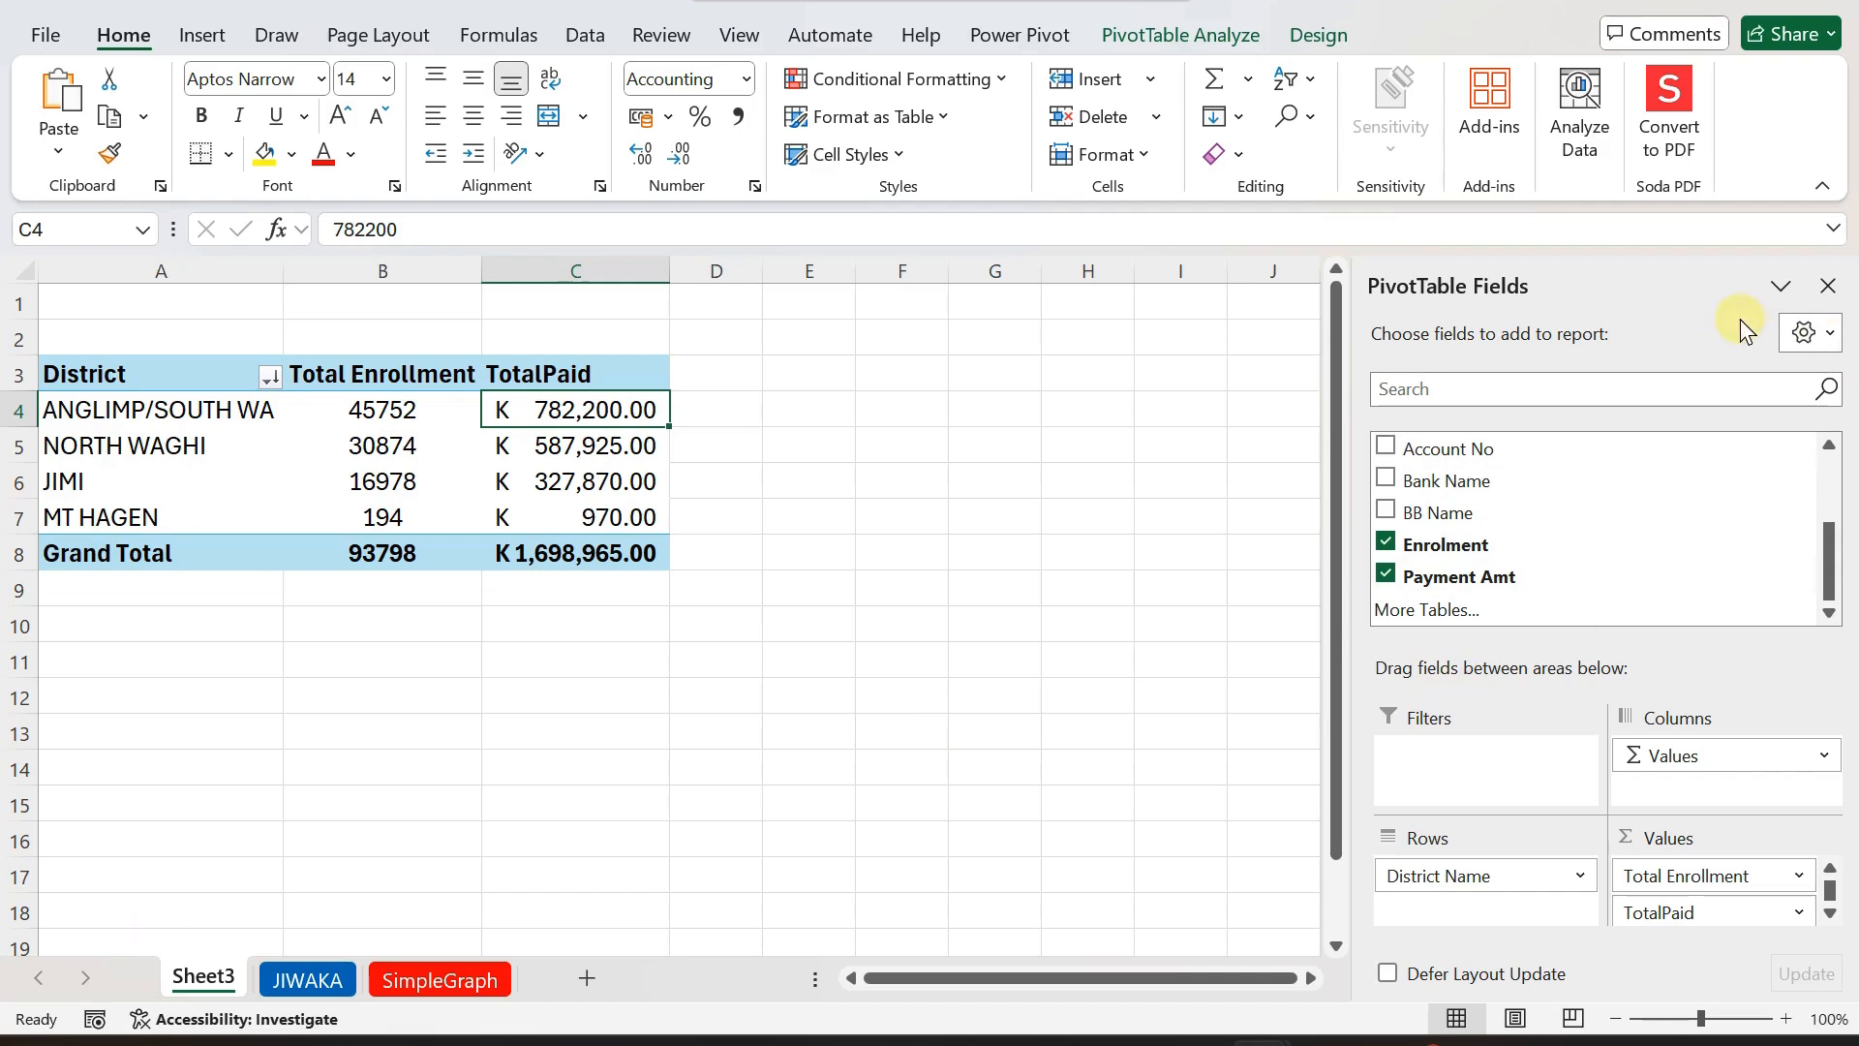
left_click(1829, 287)
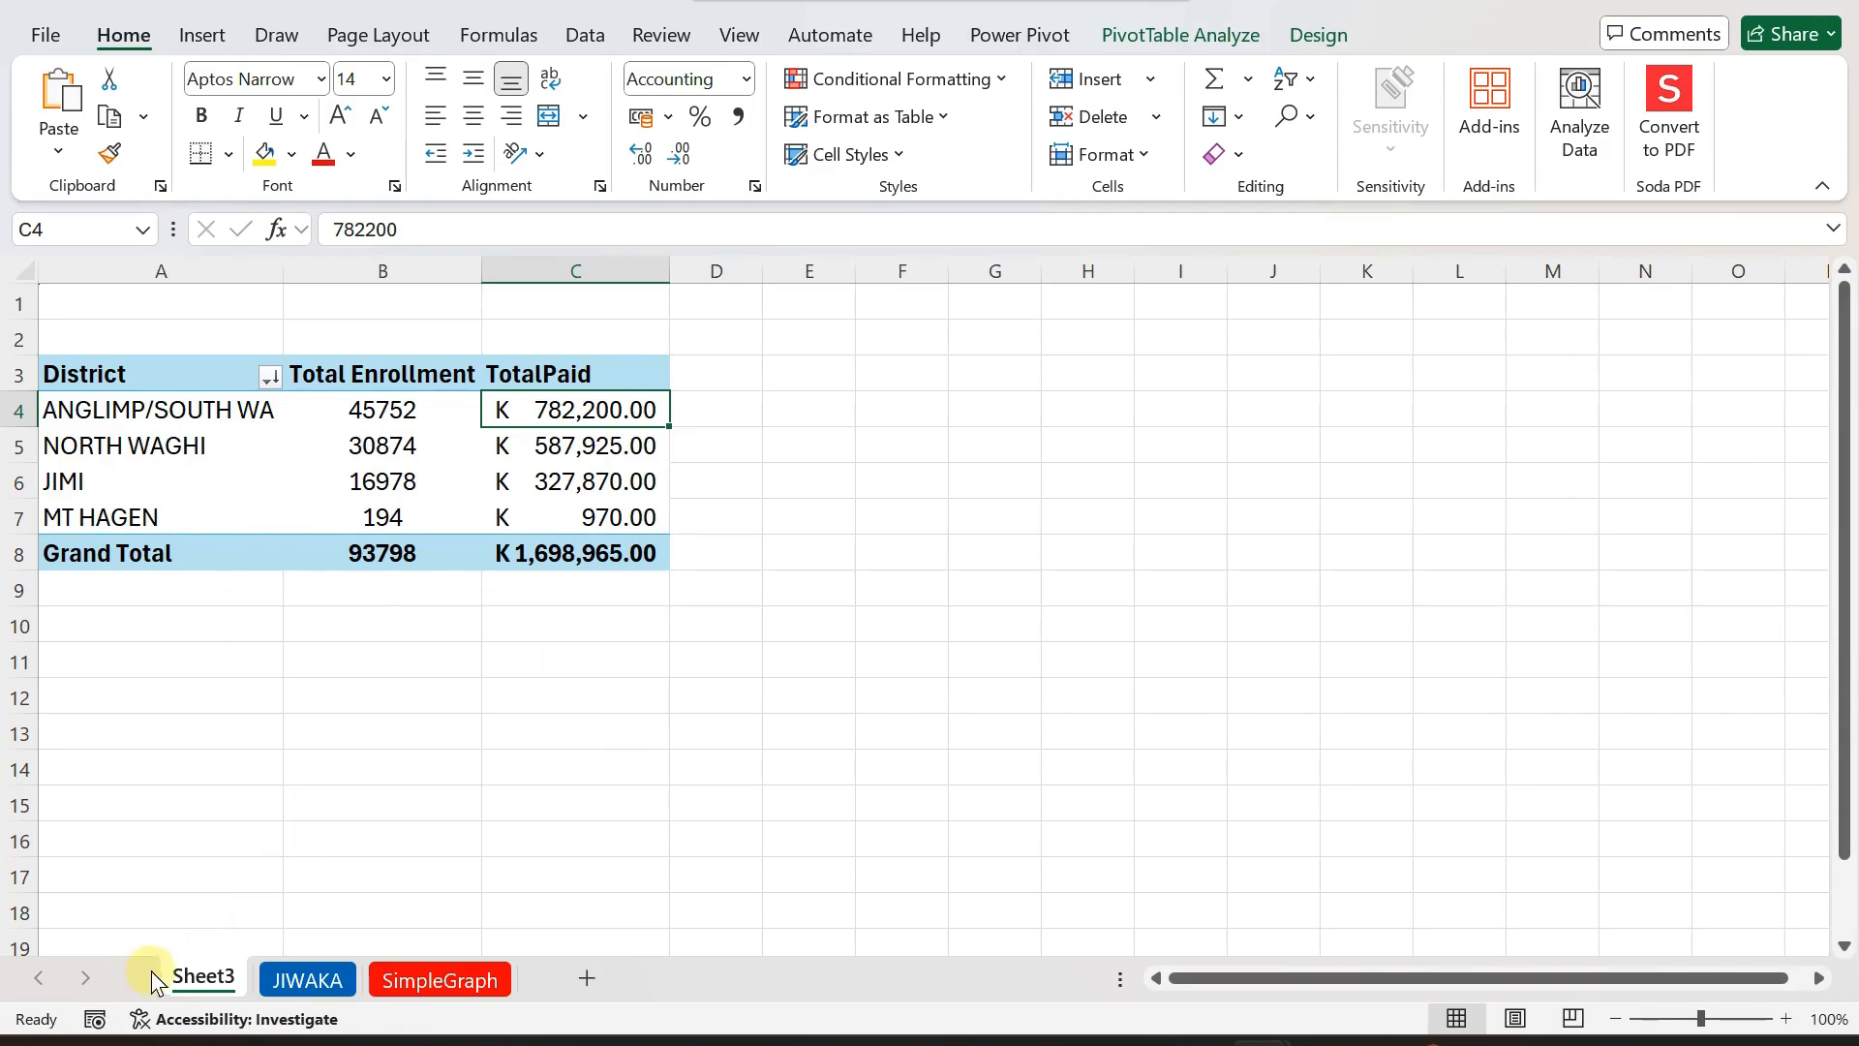
Rename the PivotTable sheet, Sheet3, as SummaryEnrollment.
right_click(182, 973)
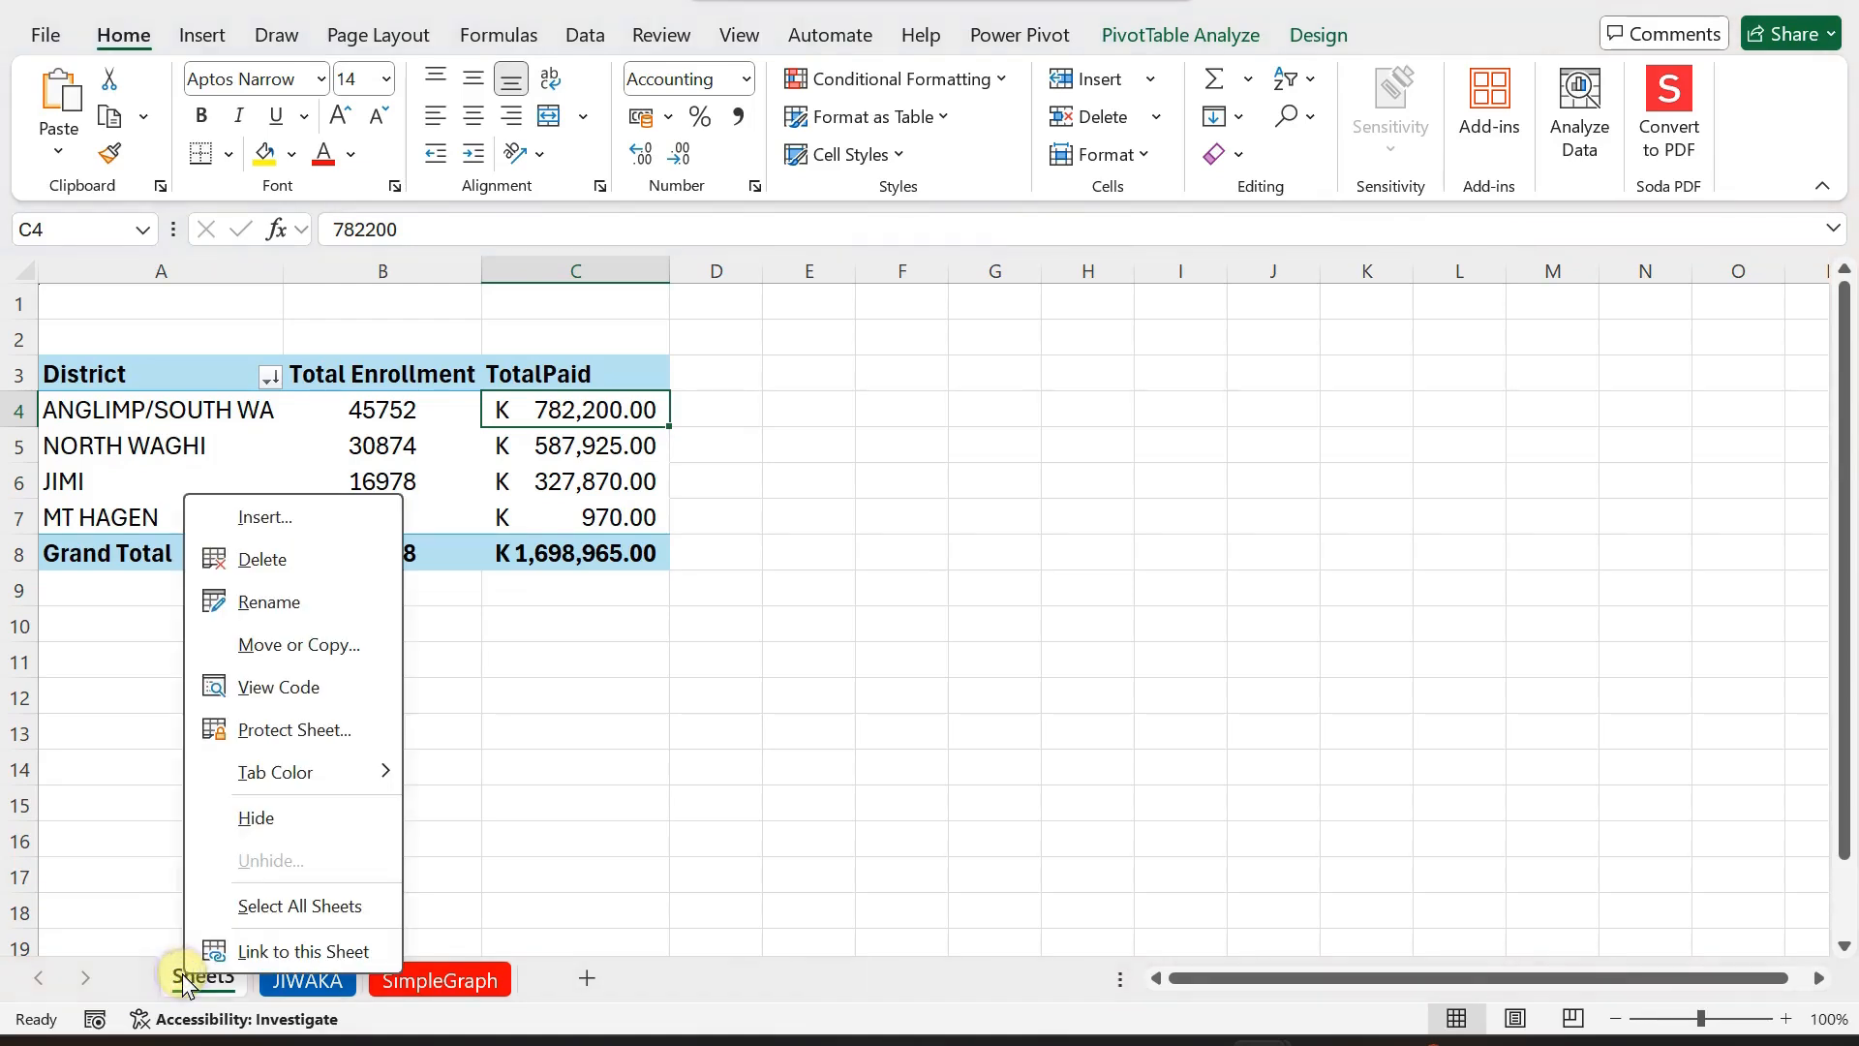
left_click(259, 598)
key("BackSpace")
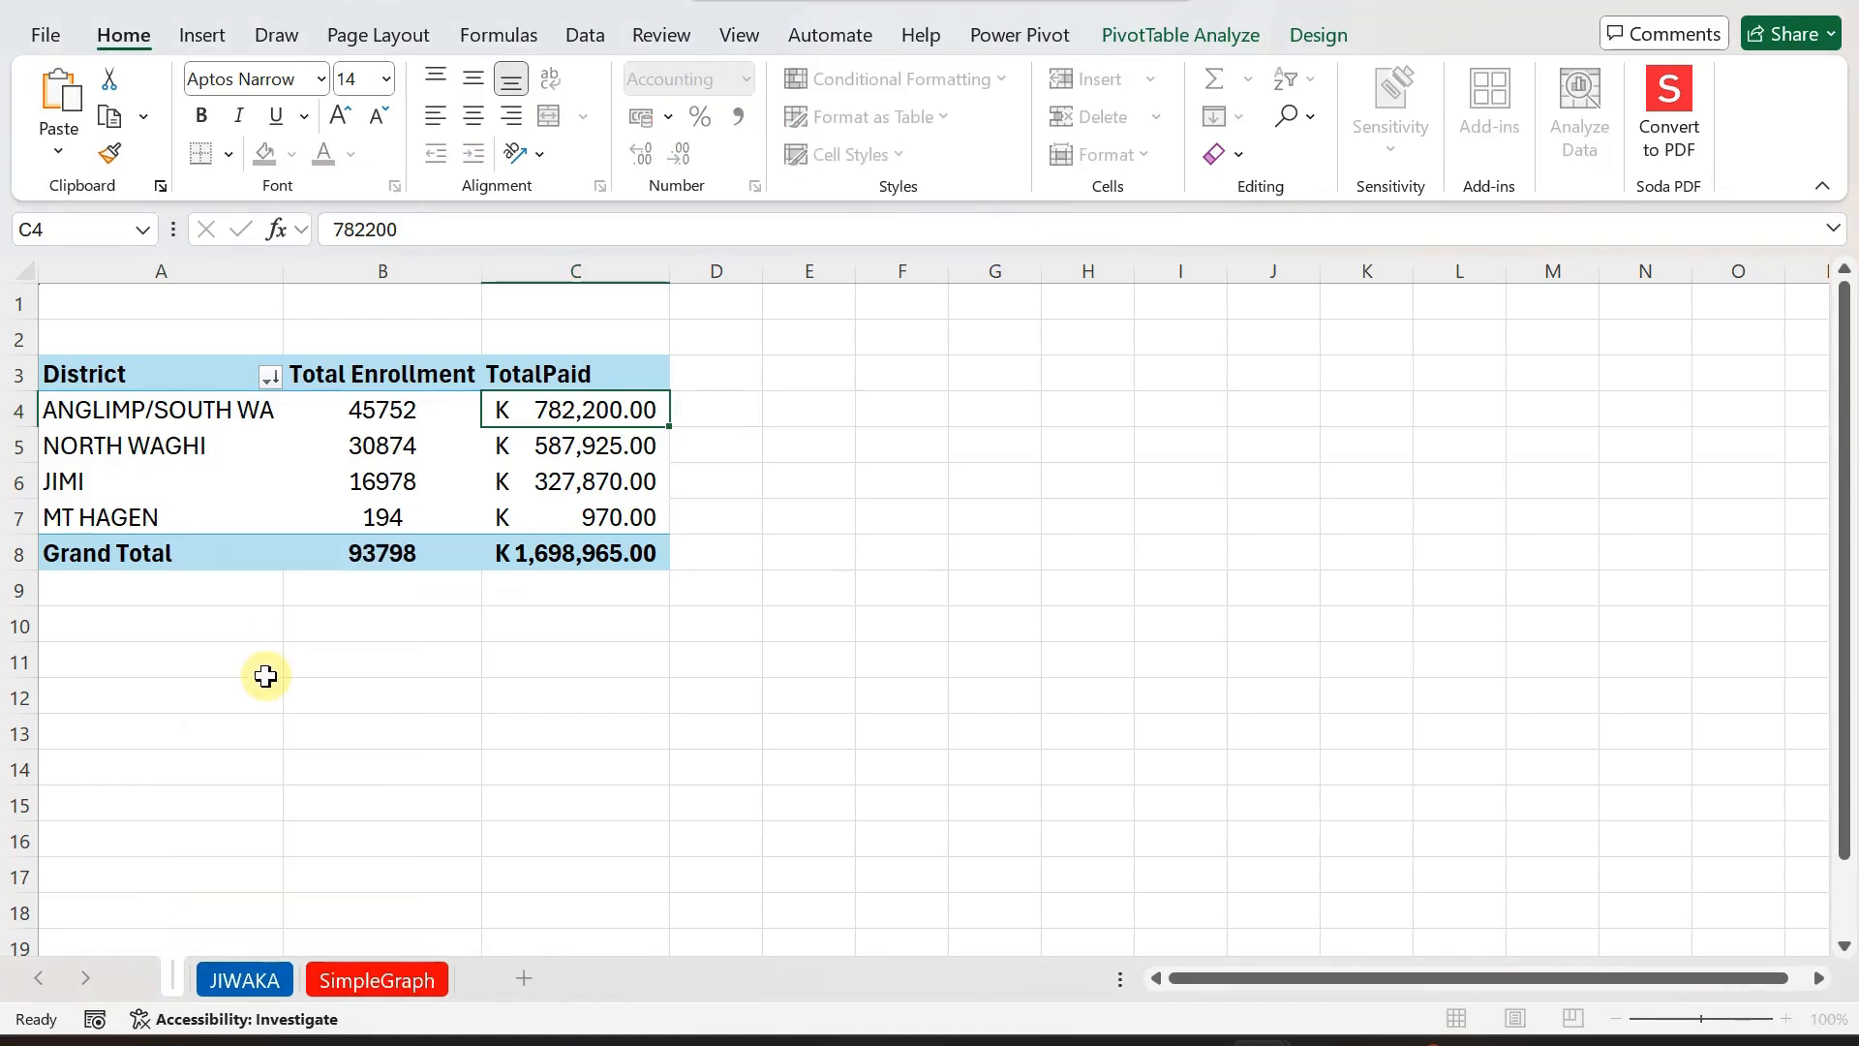
type("Summar")
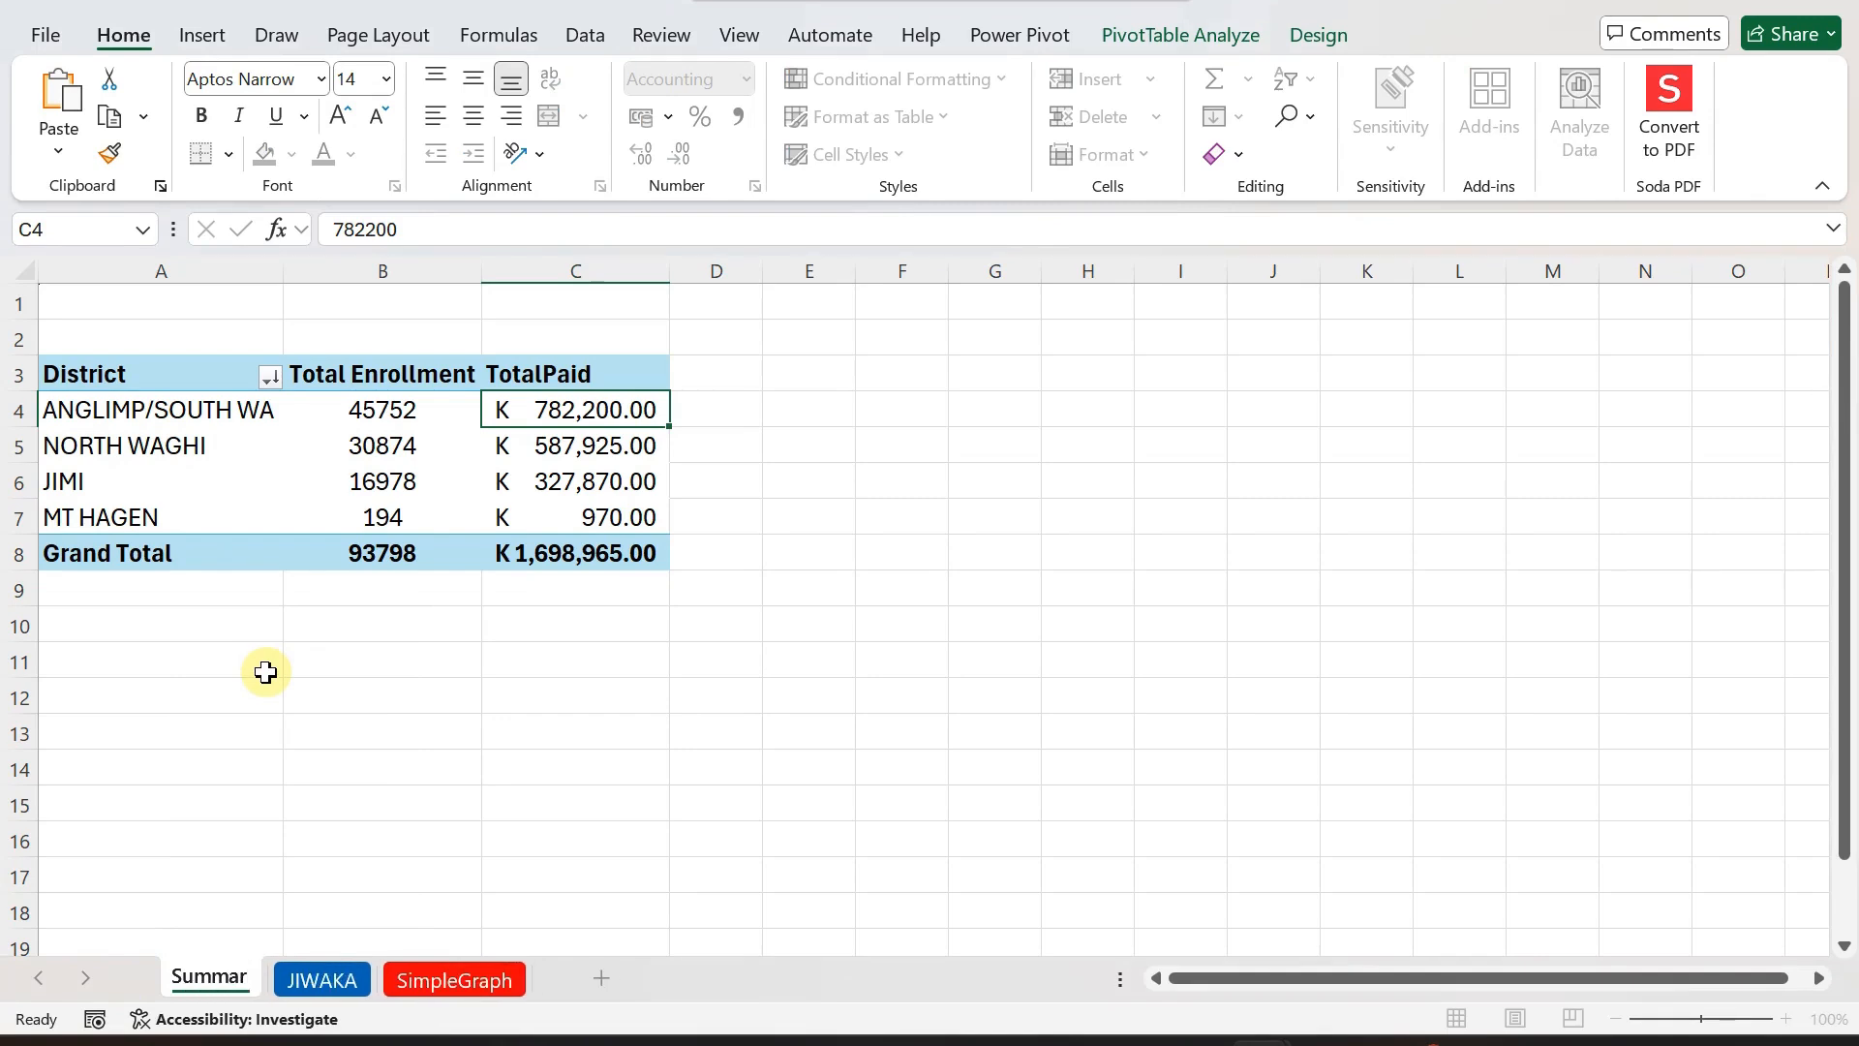
type("yEnrollment")
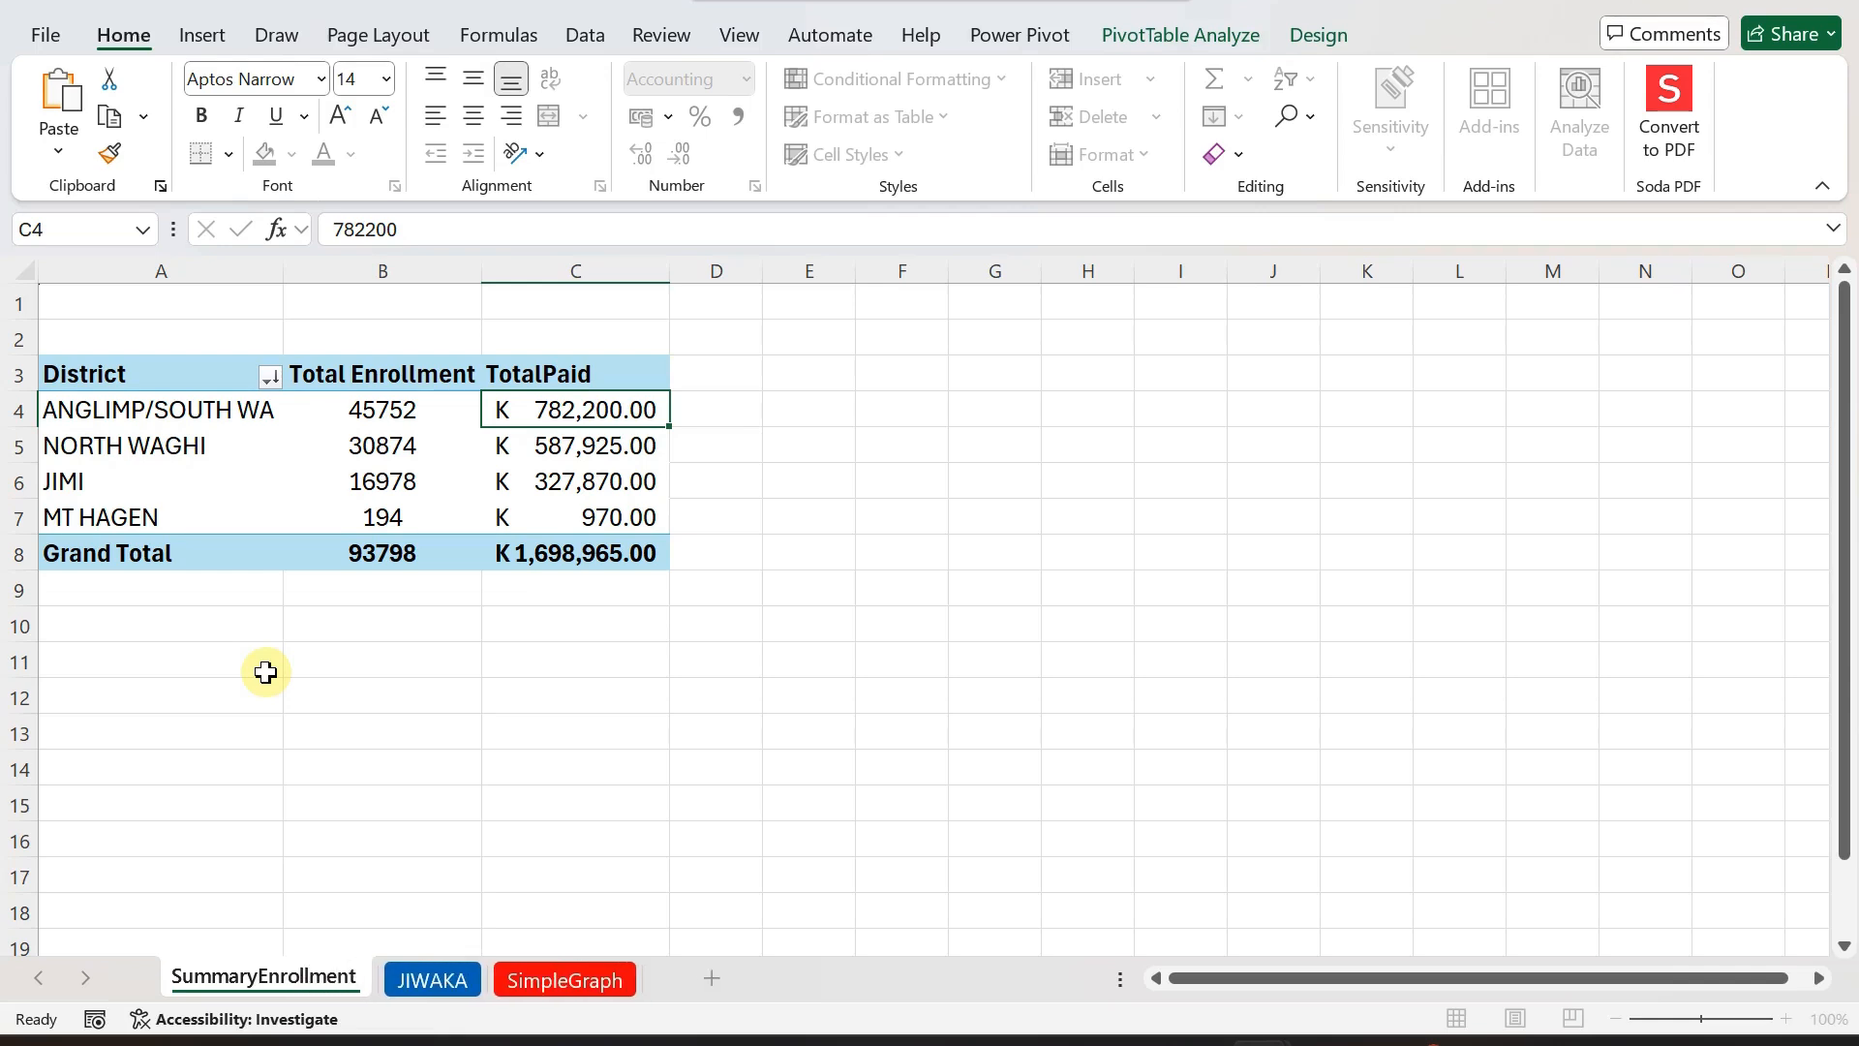
Insert a 3-D clustered column PivotChart based on the district PivotTable.
left_click(385, 445)
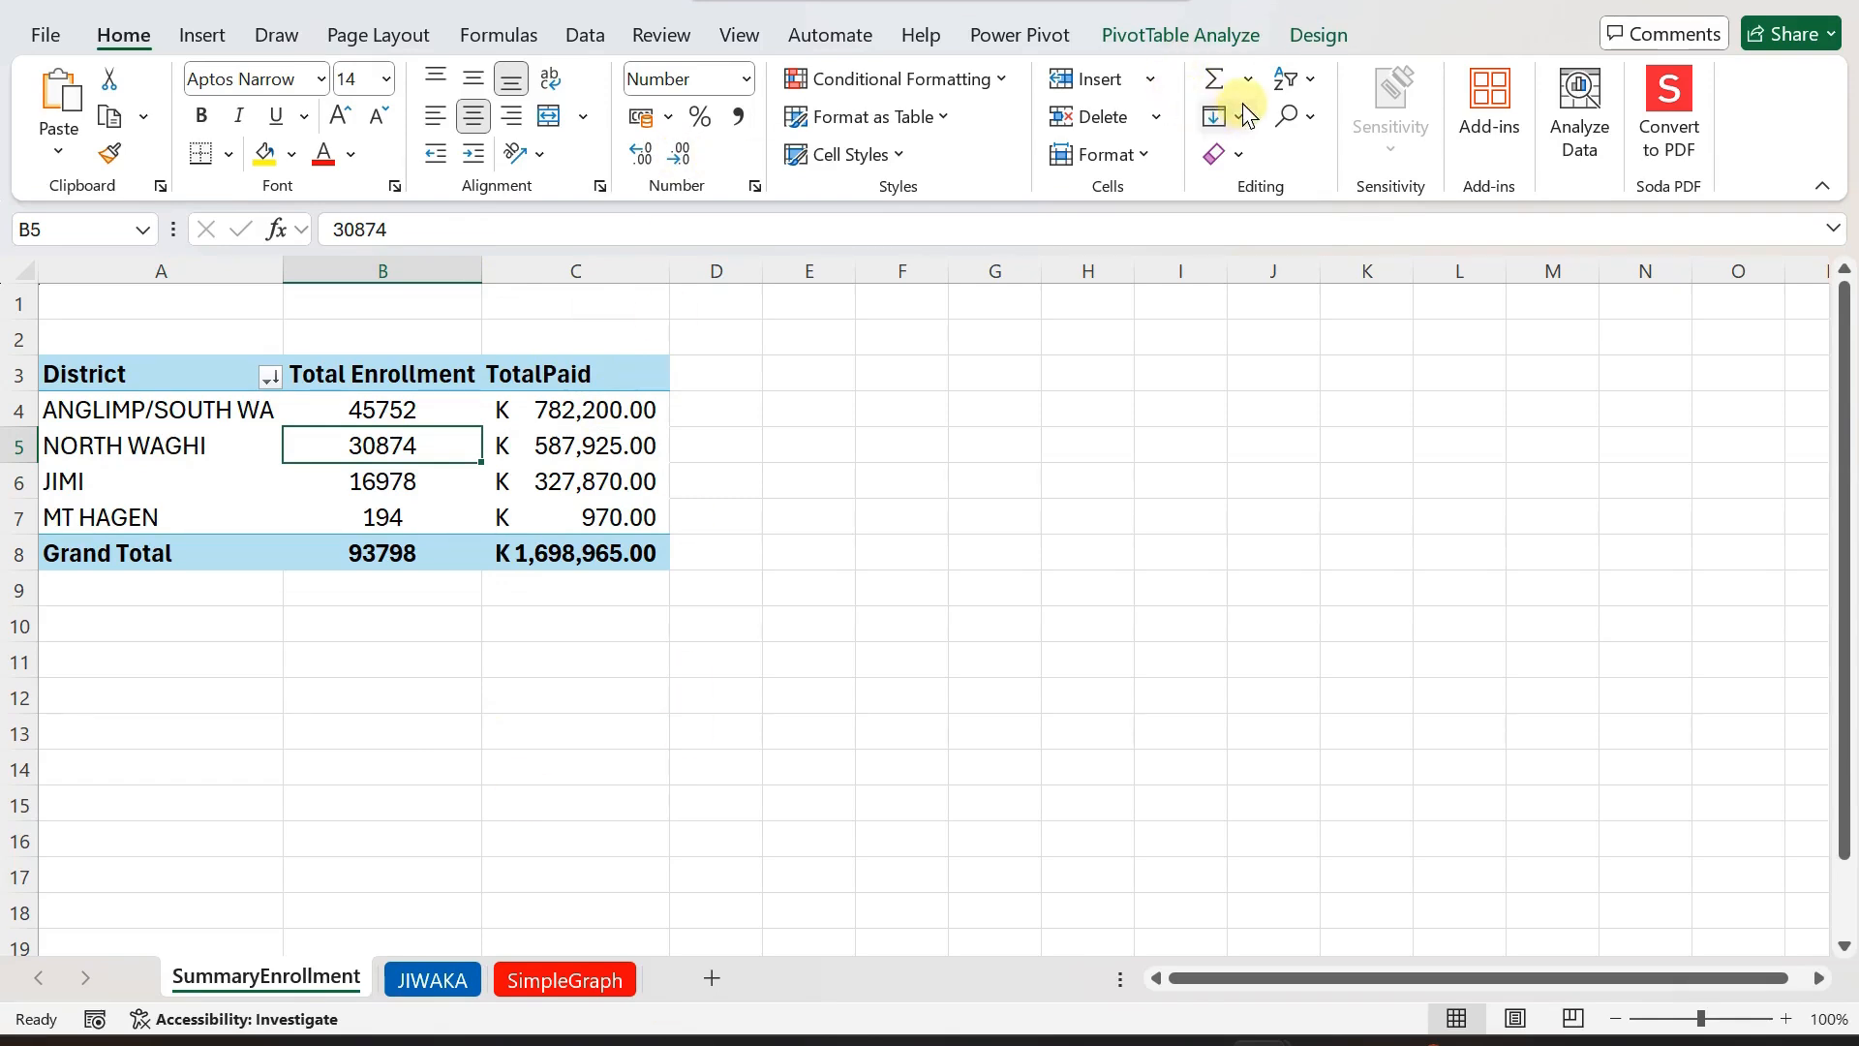
left_click(1147, 29)
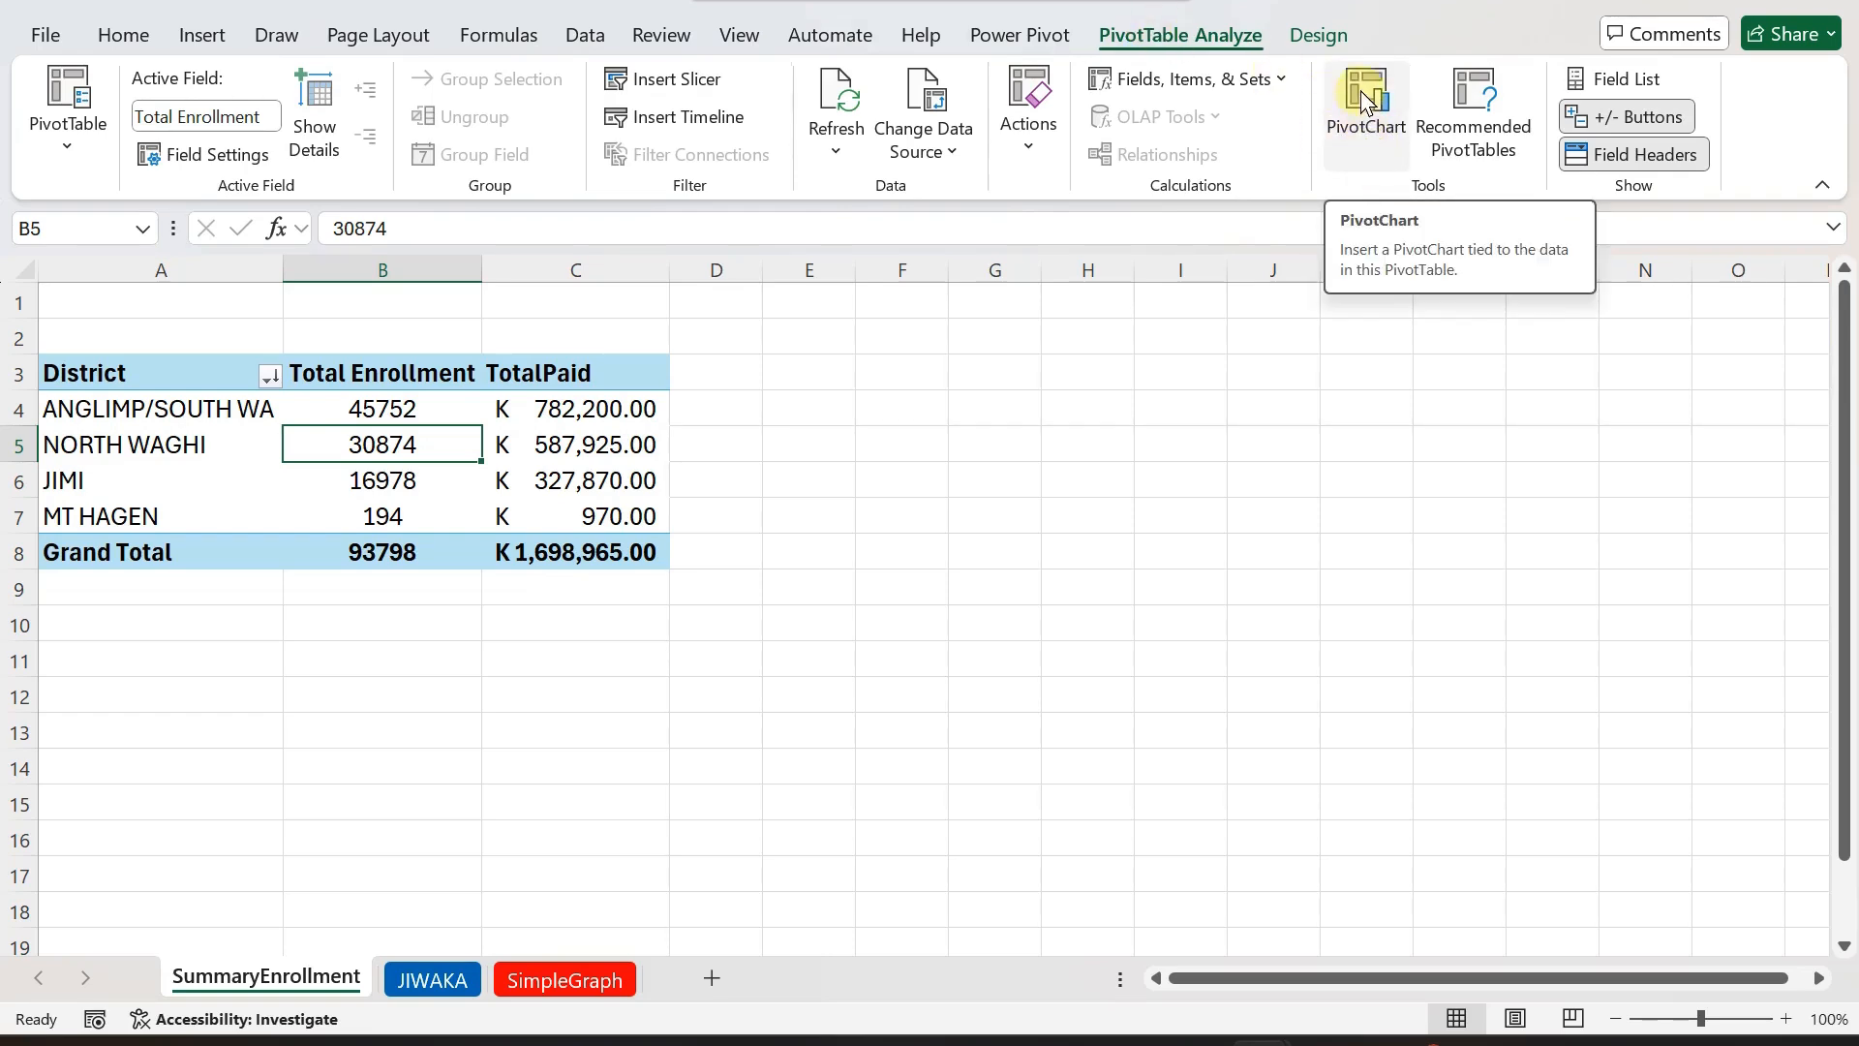
left_click(1367, 128)
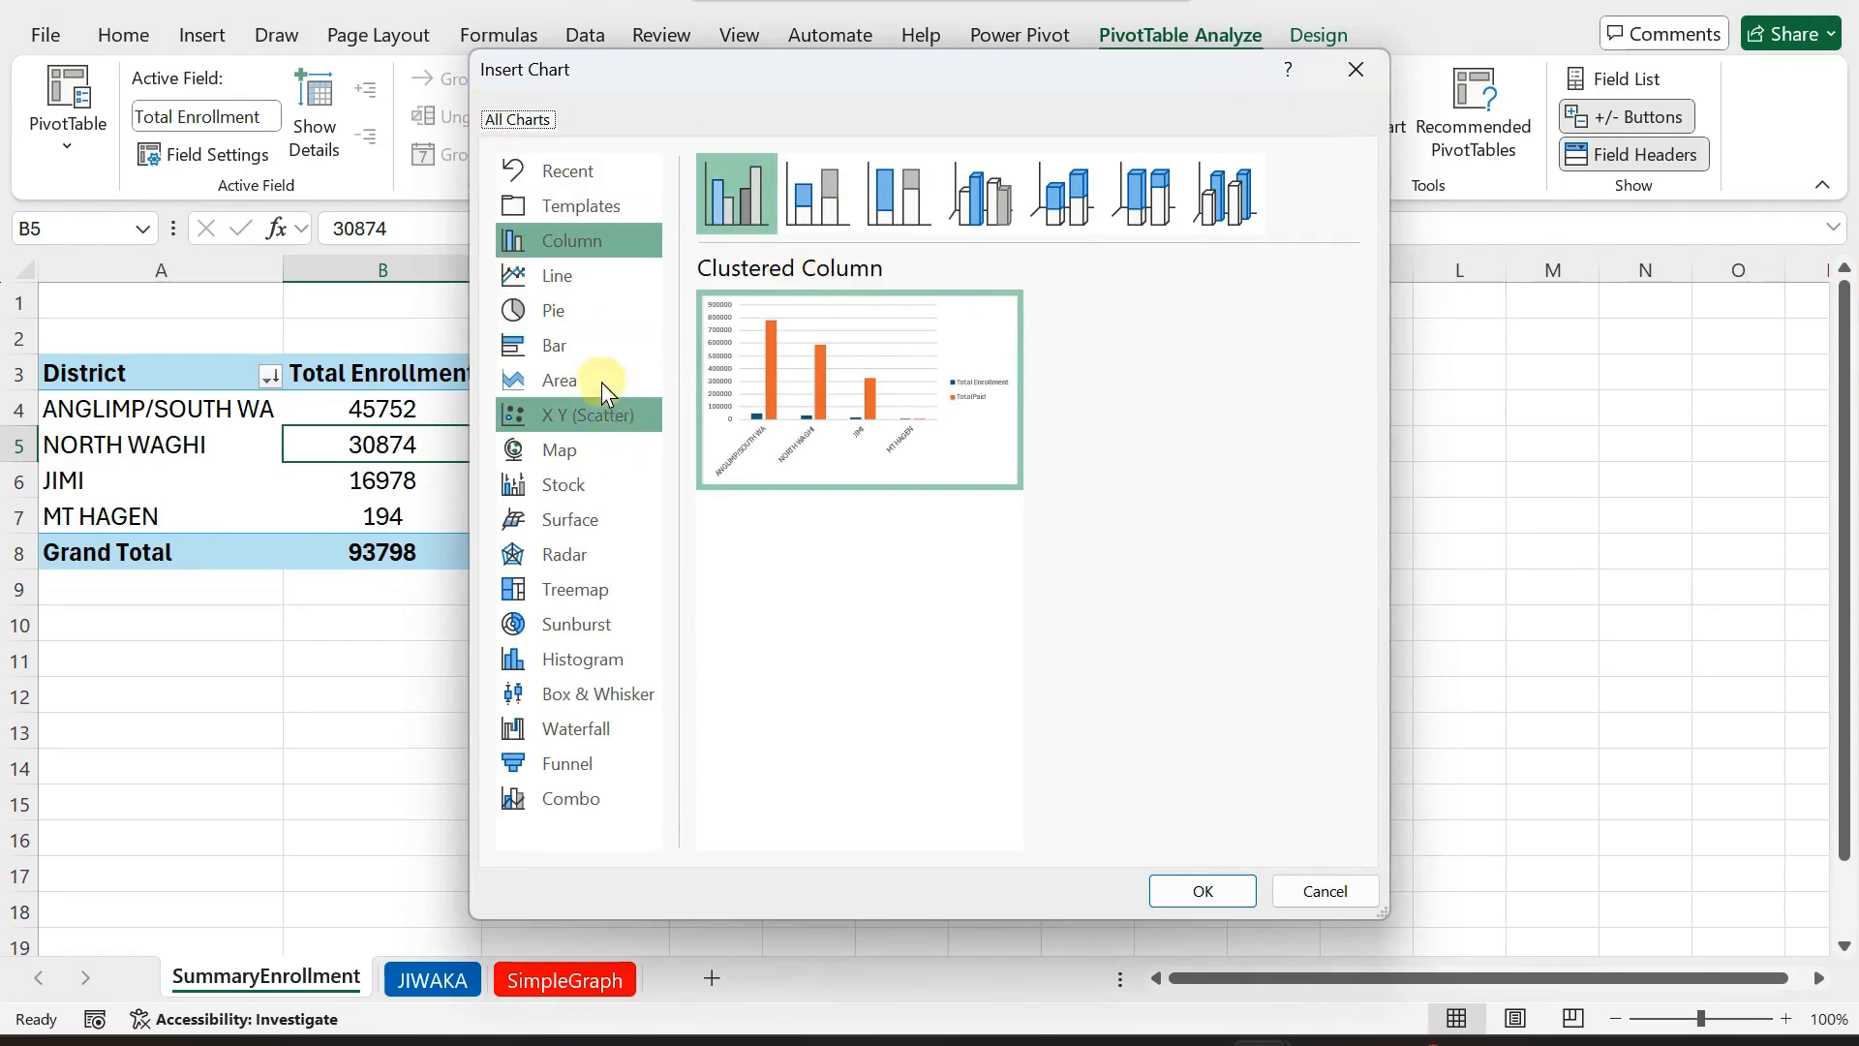
left_click(557, 312)
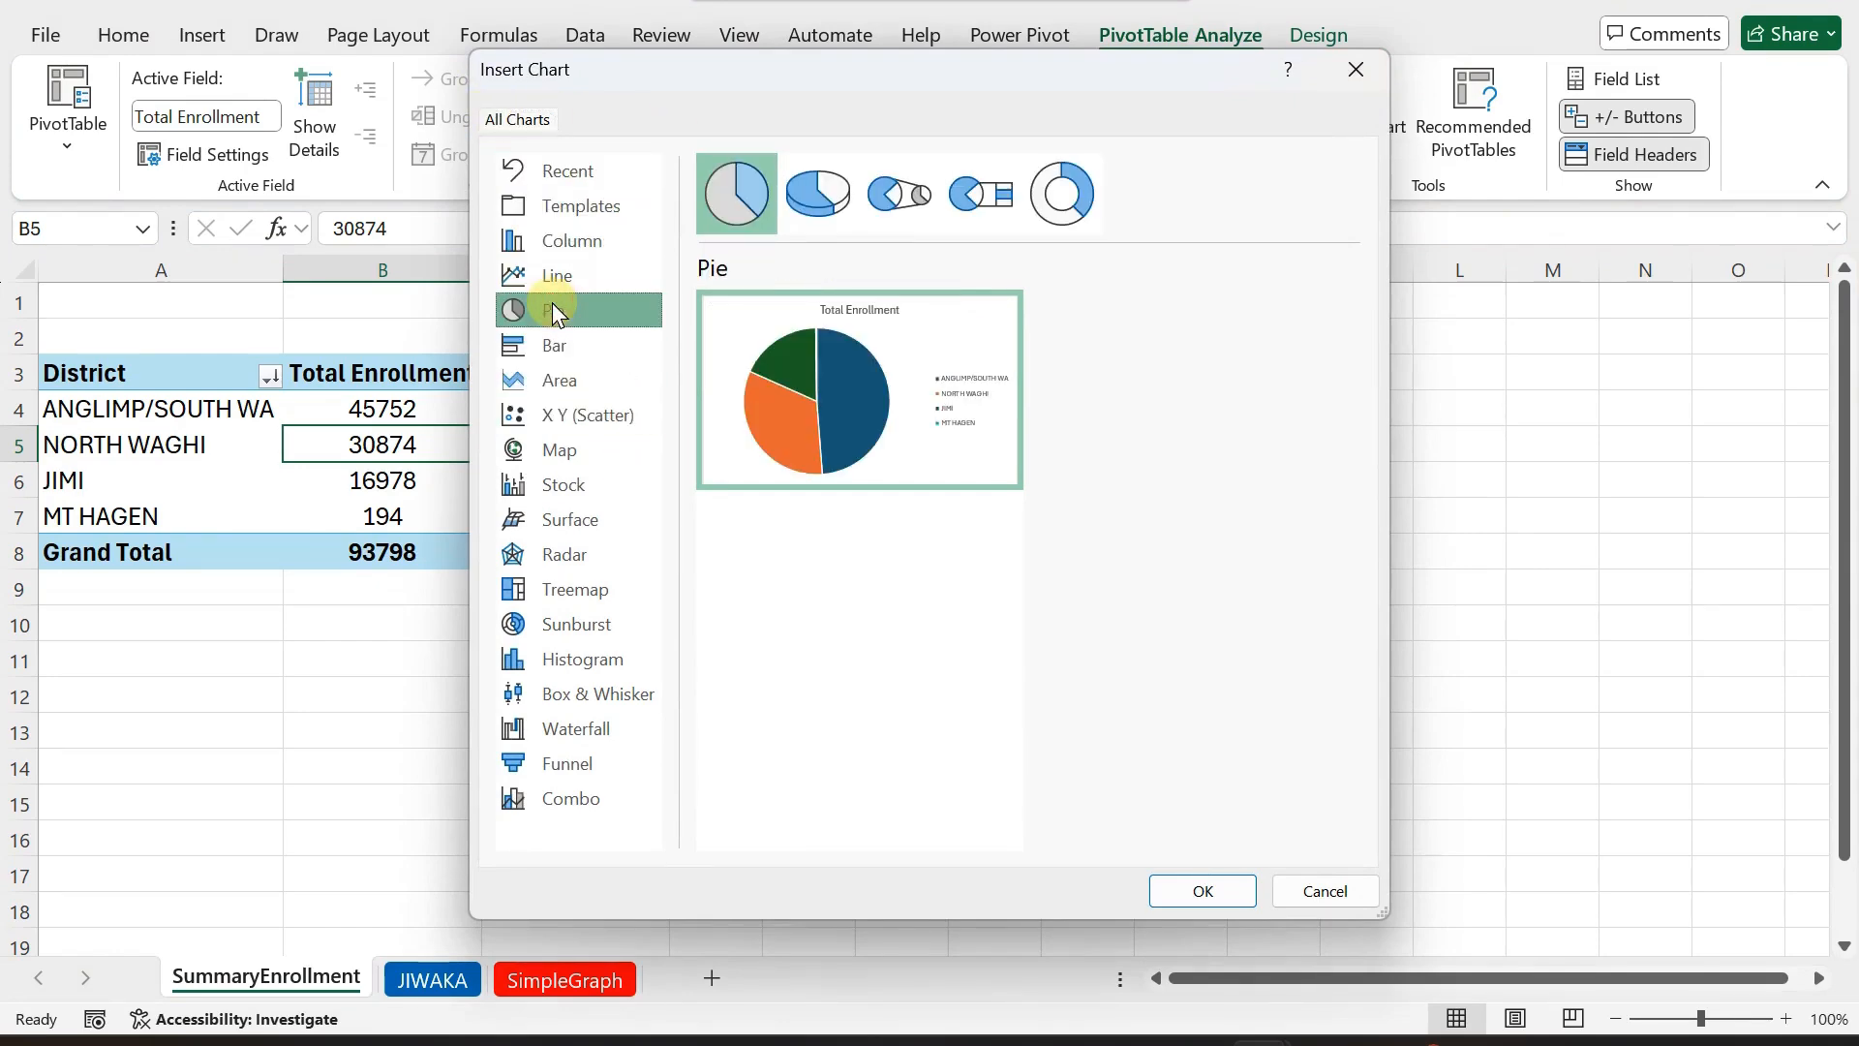
left_click(554, 242)
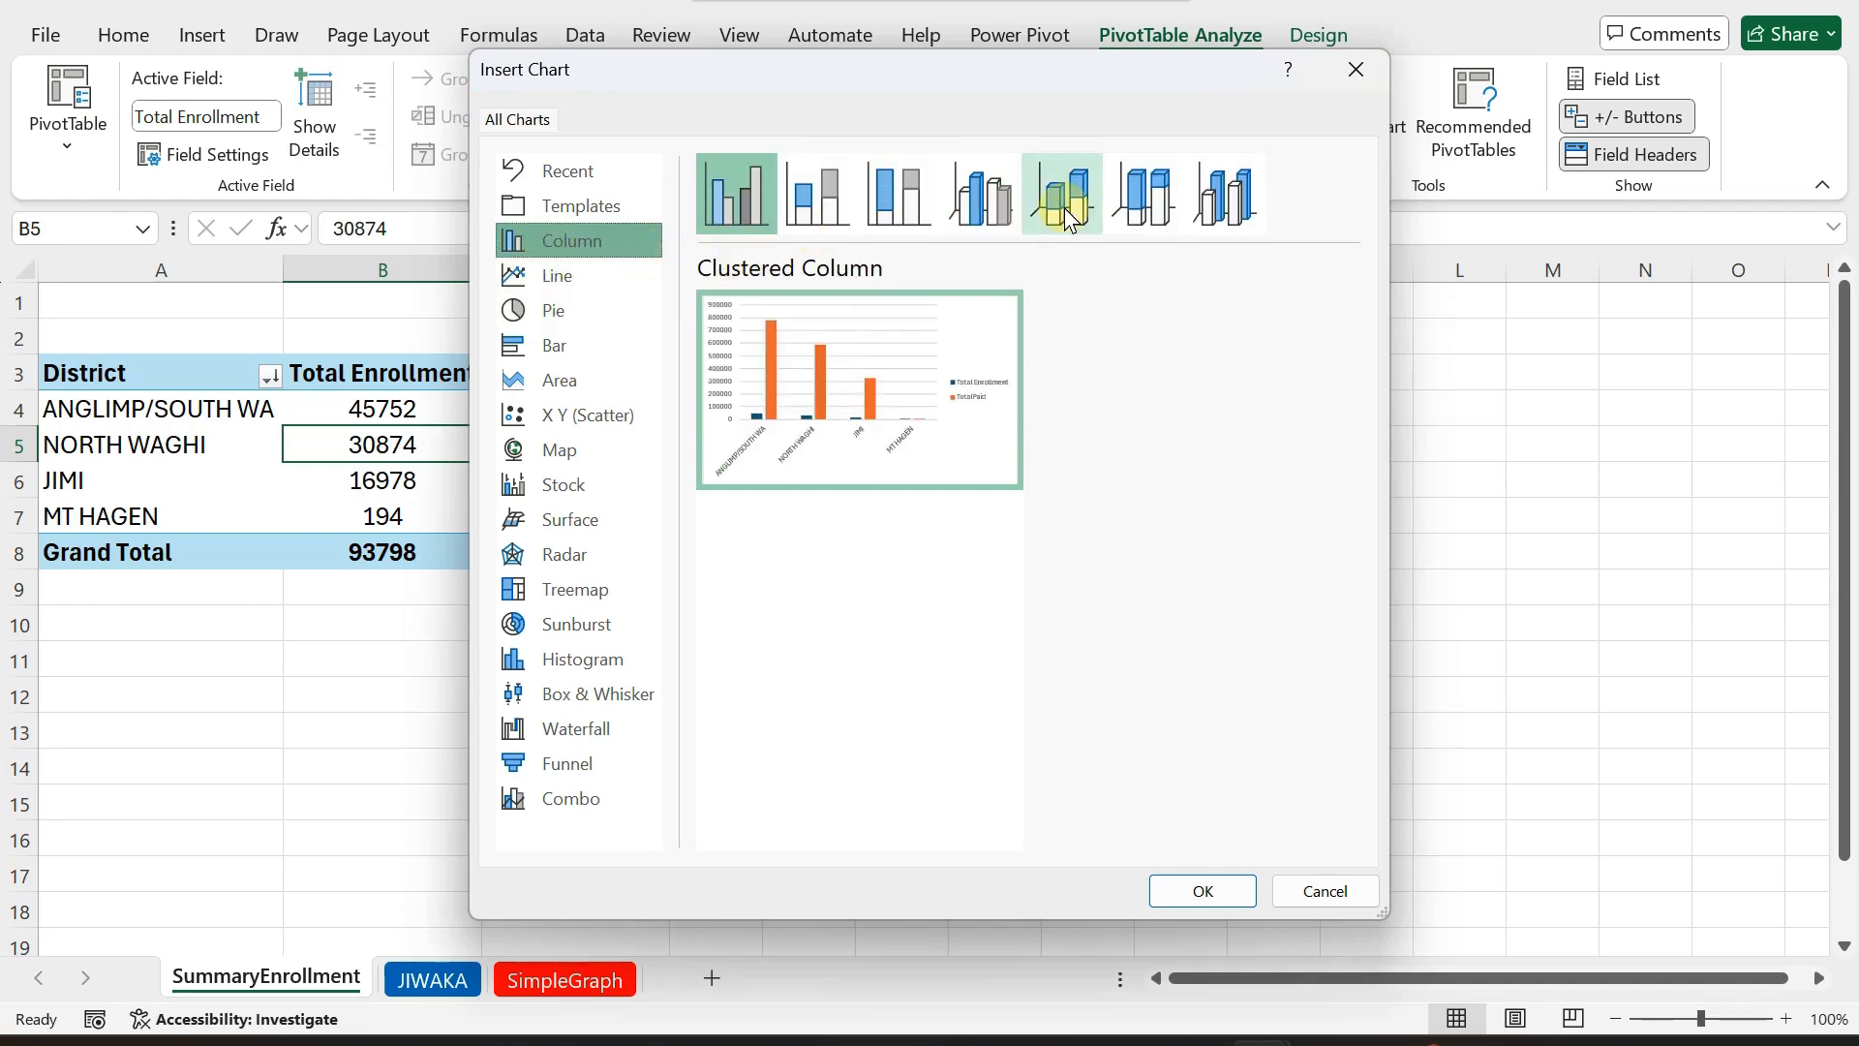
left_click(980, 203)
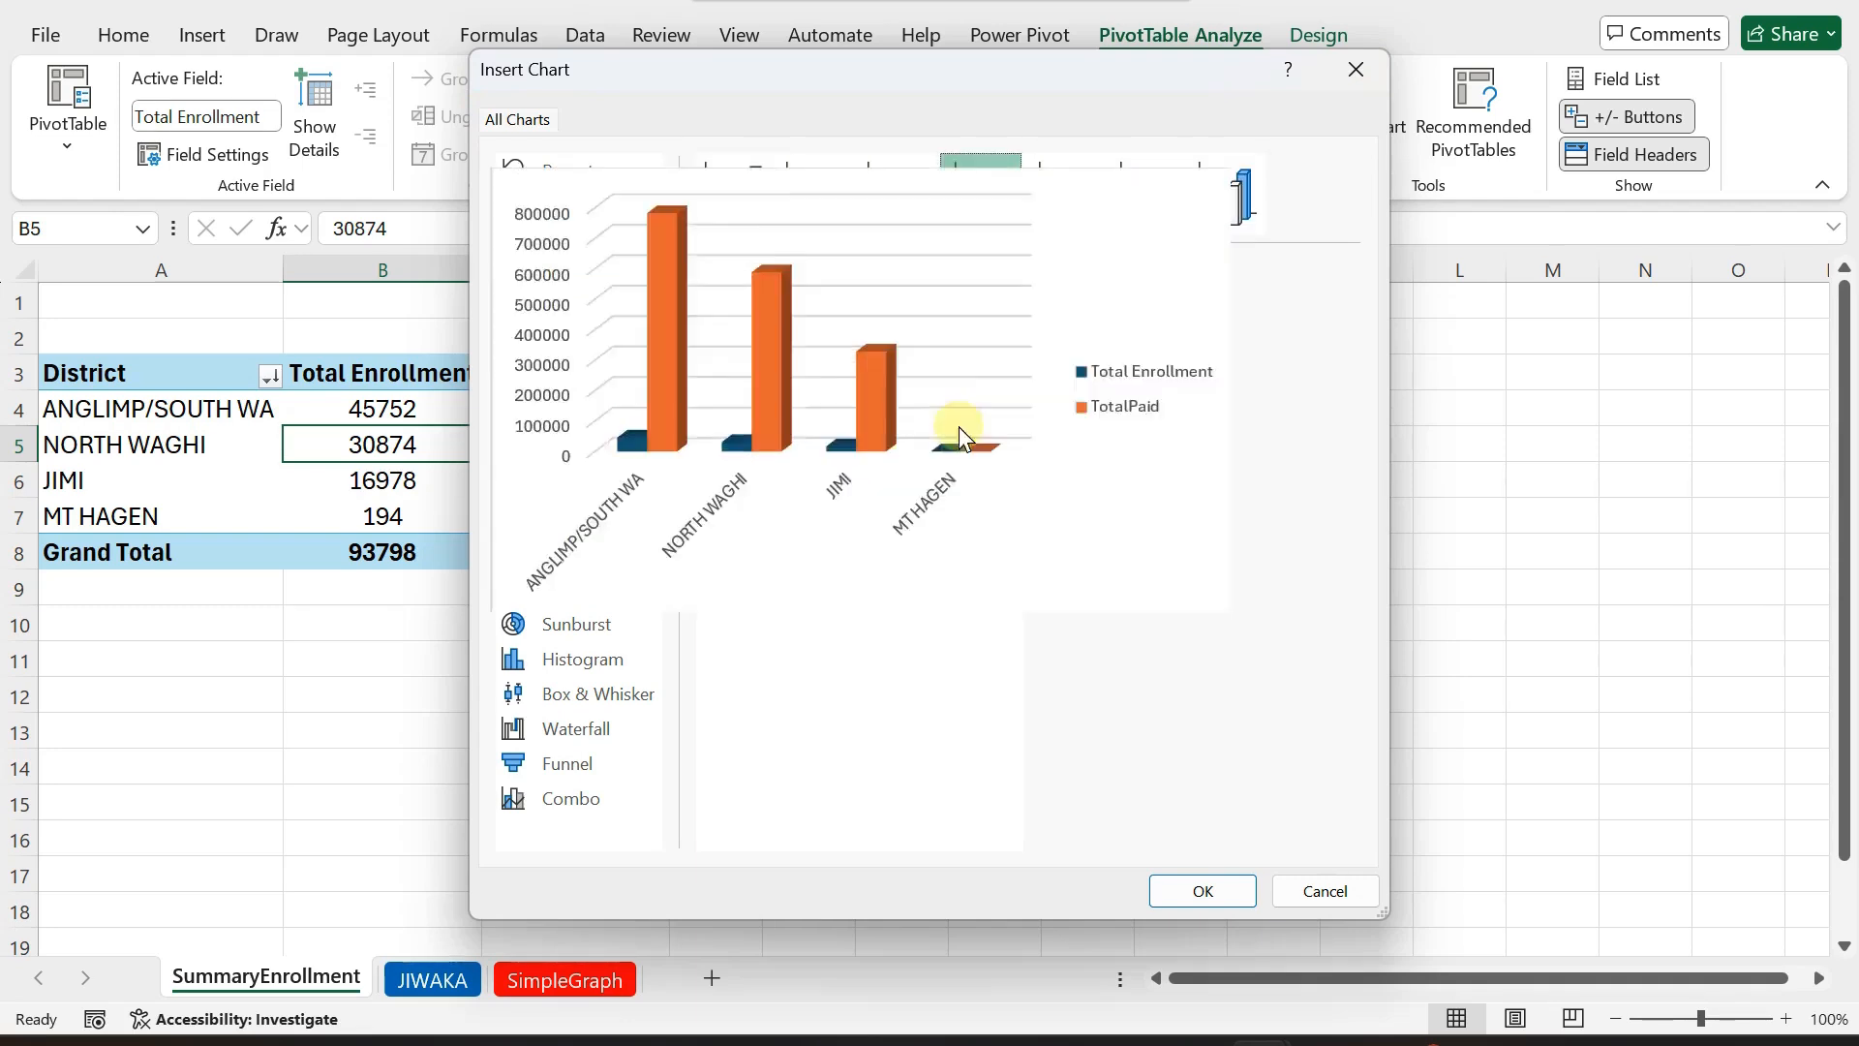
left_click(1197, 887)
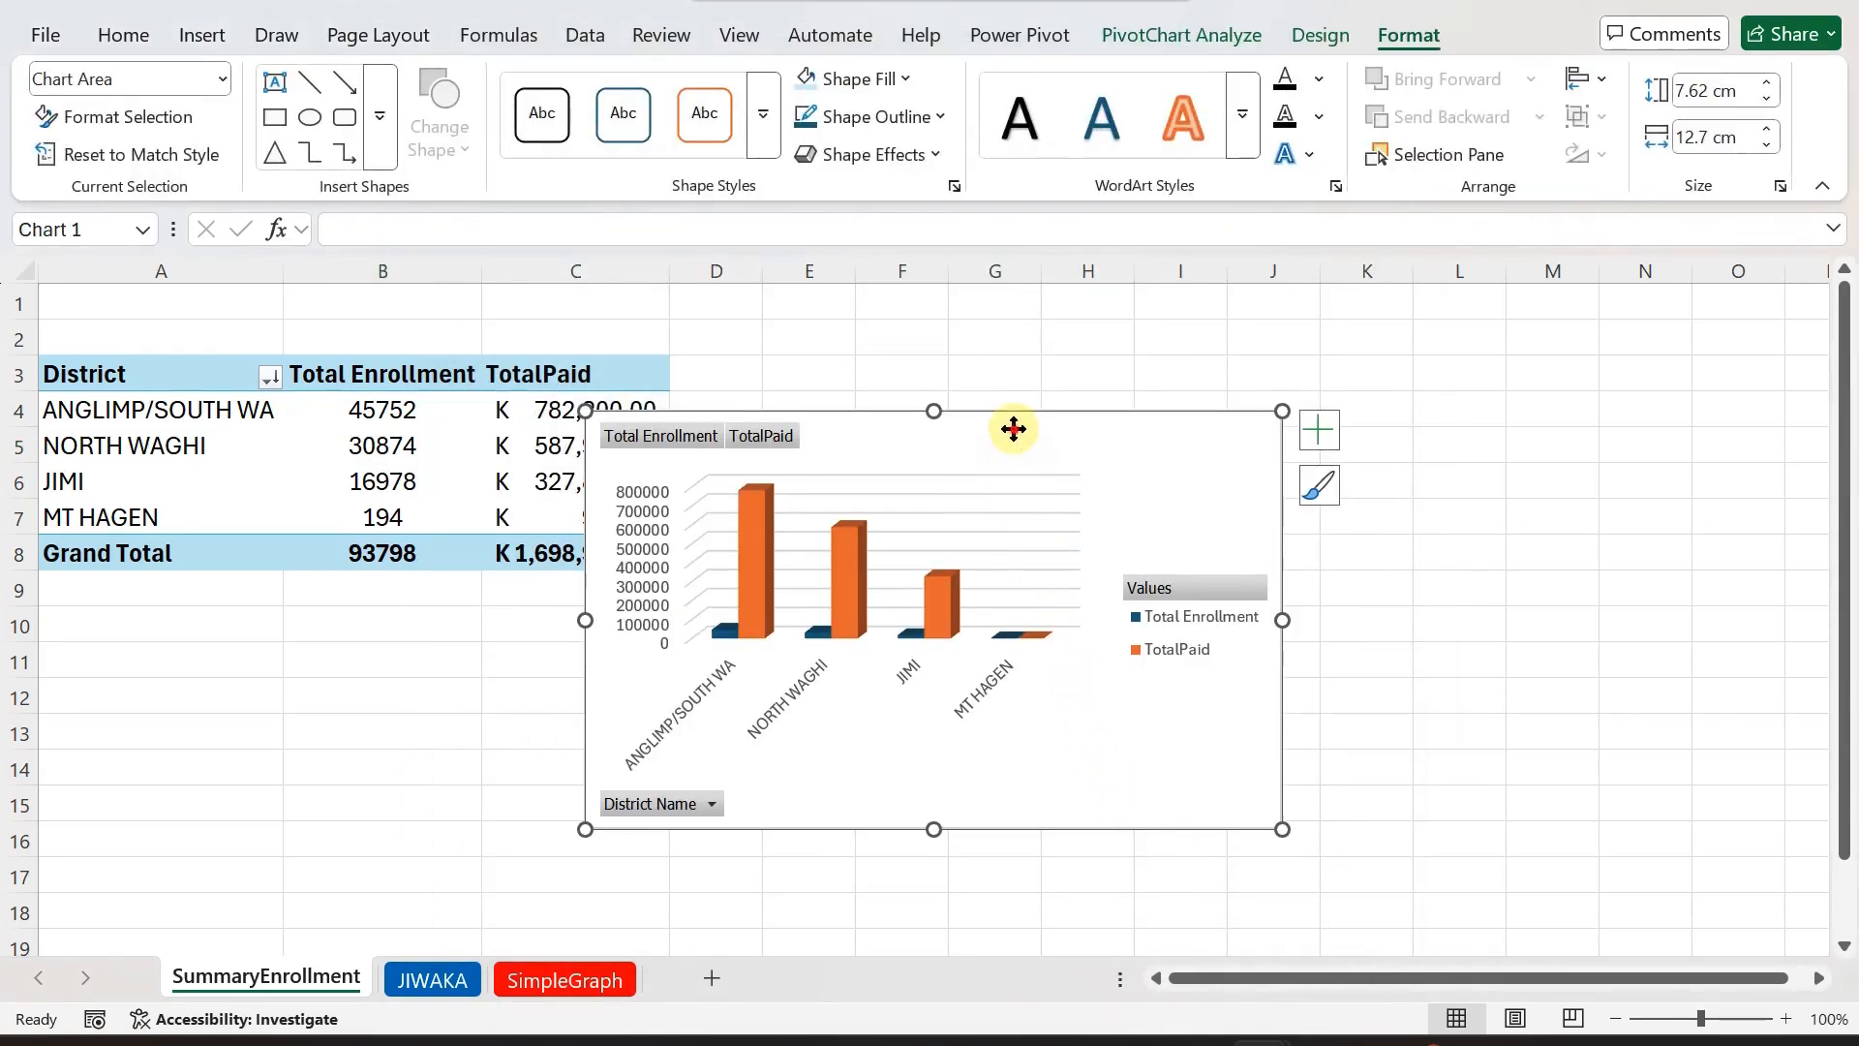
Move the PivotChart clear of the PivotTable to about columns F through M and increase its height to about 9.11 cm.
left_click_drag(1014, 429, 1316, 340)
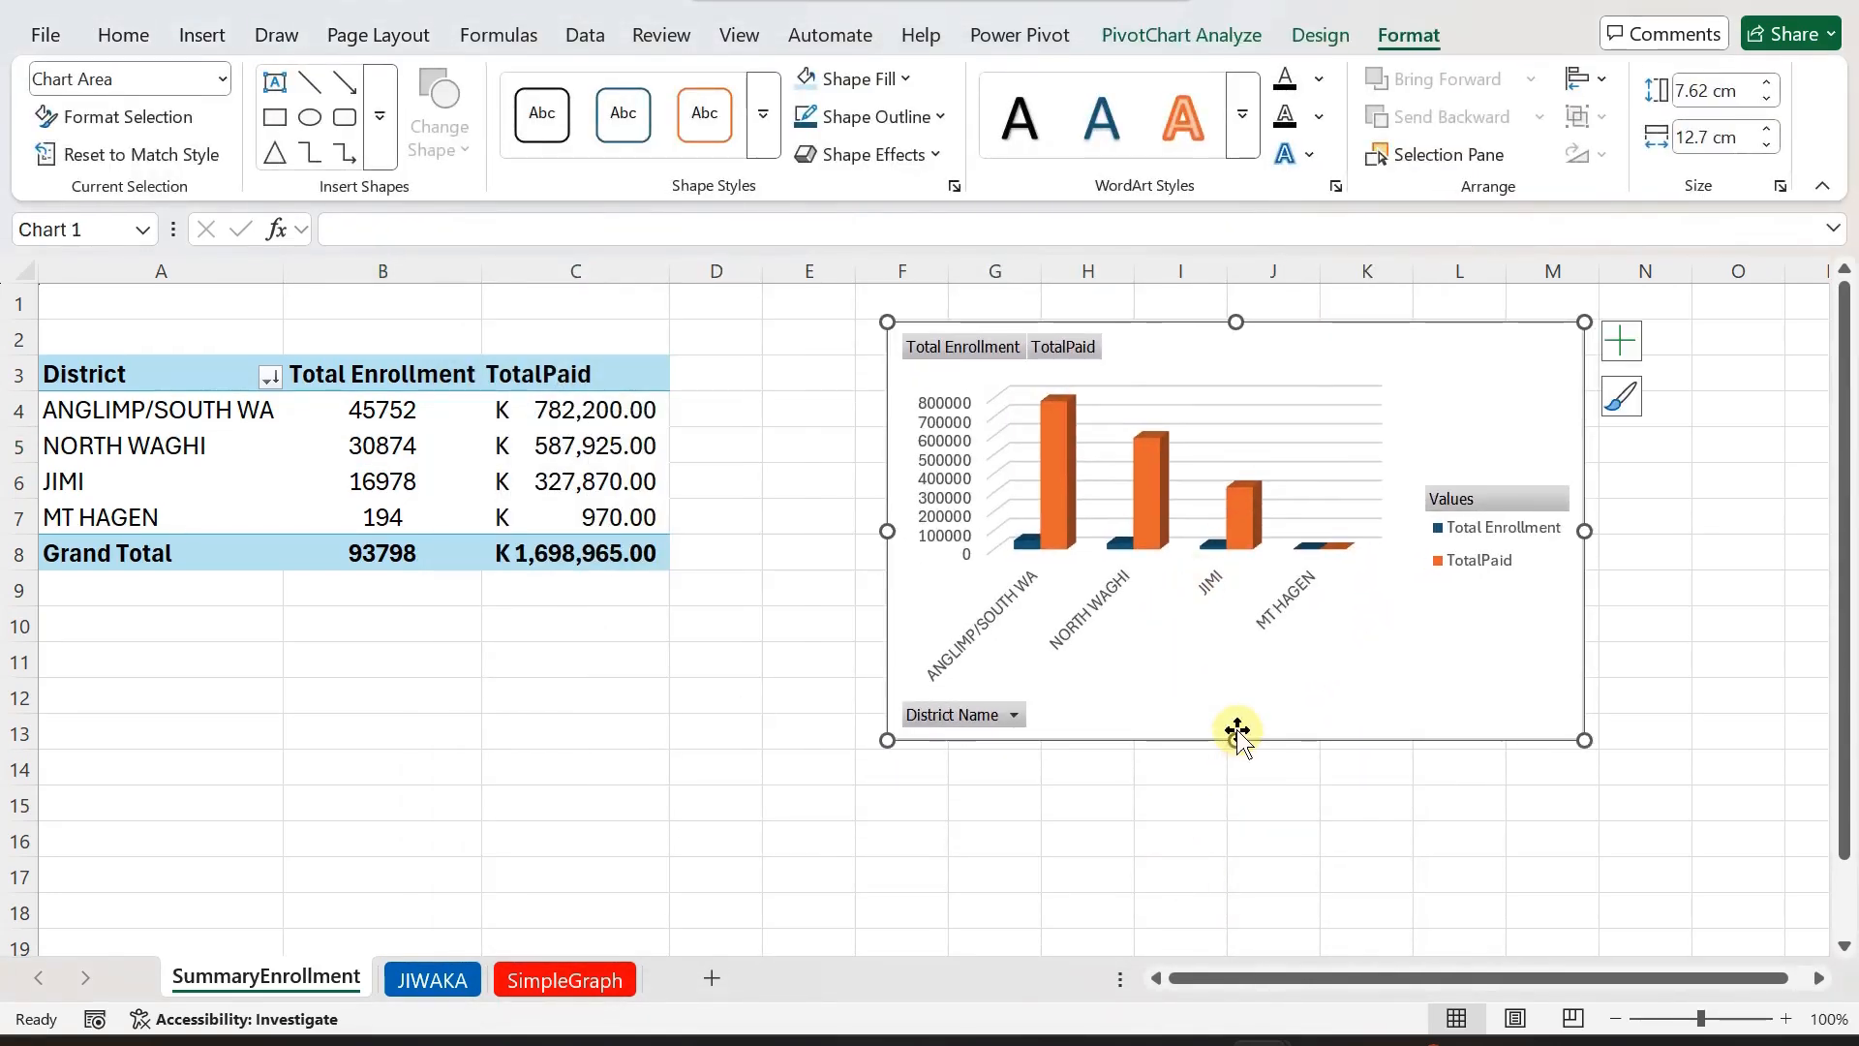
left_click_drag(1236, 739, 1234, 821)
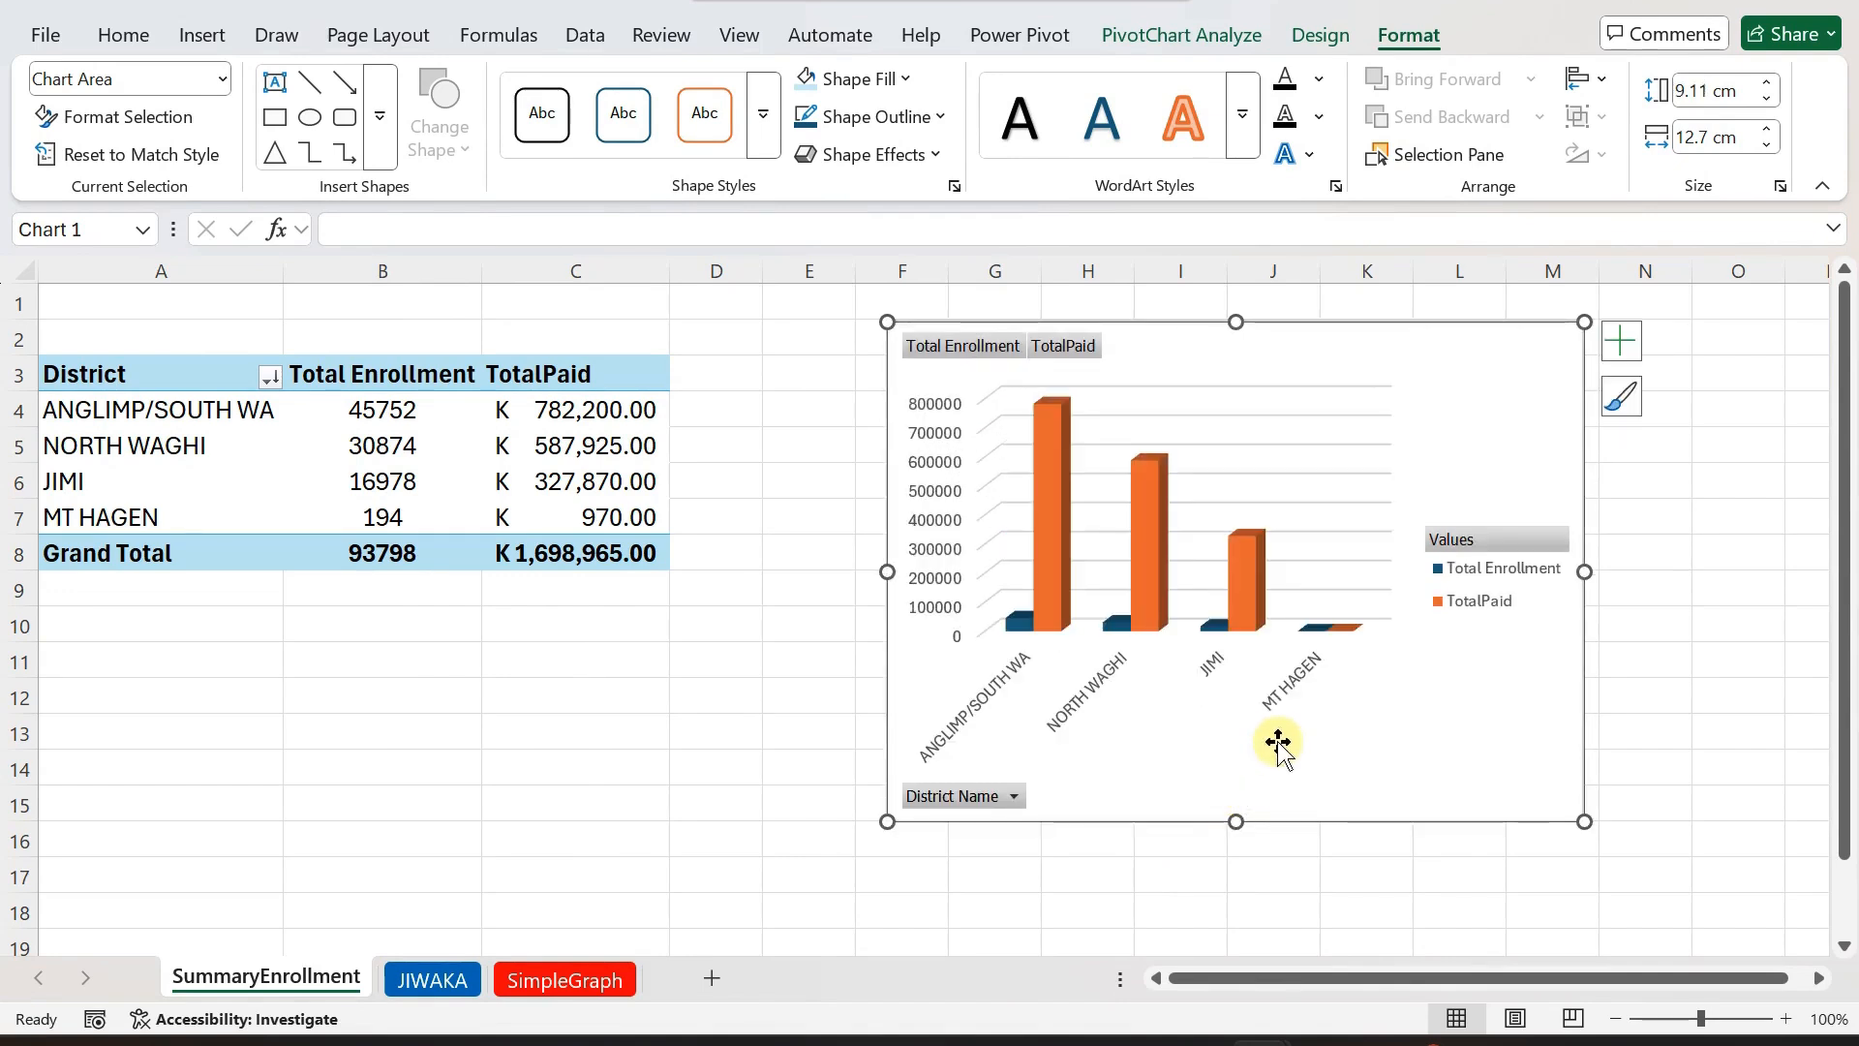
Widen the PivotChart to about 14.91 cm and set the font size of all its text to 11.
left_click_drag(1585, 576, 1705, 572)
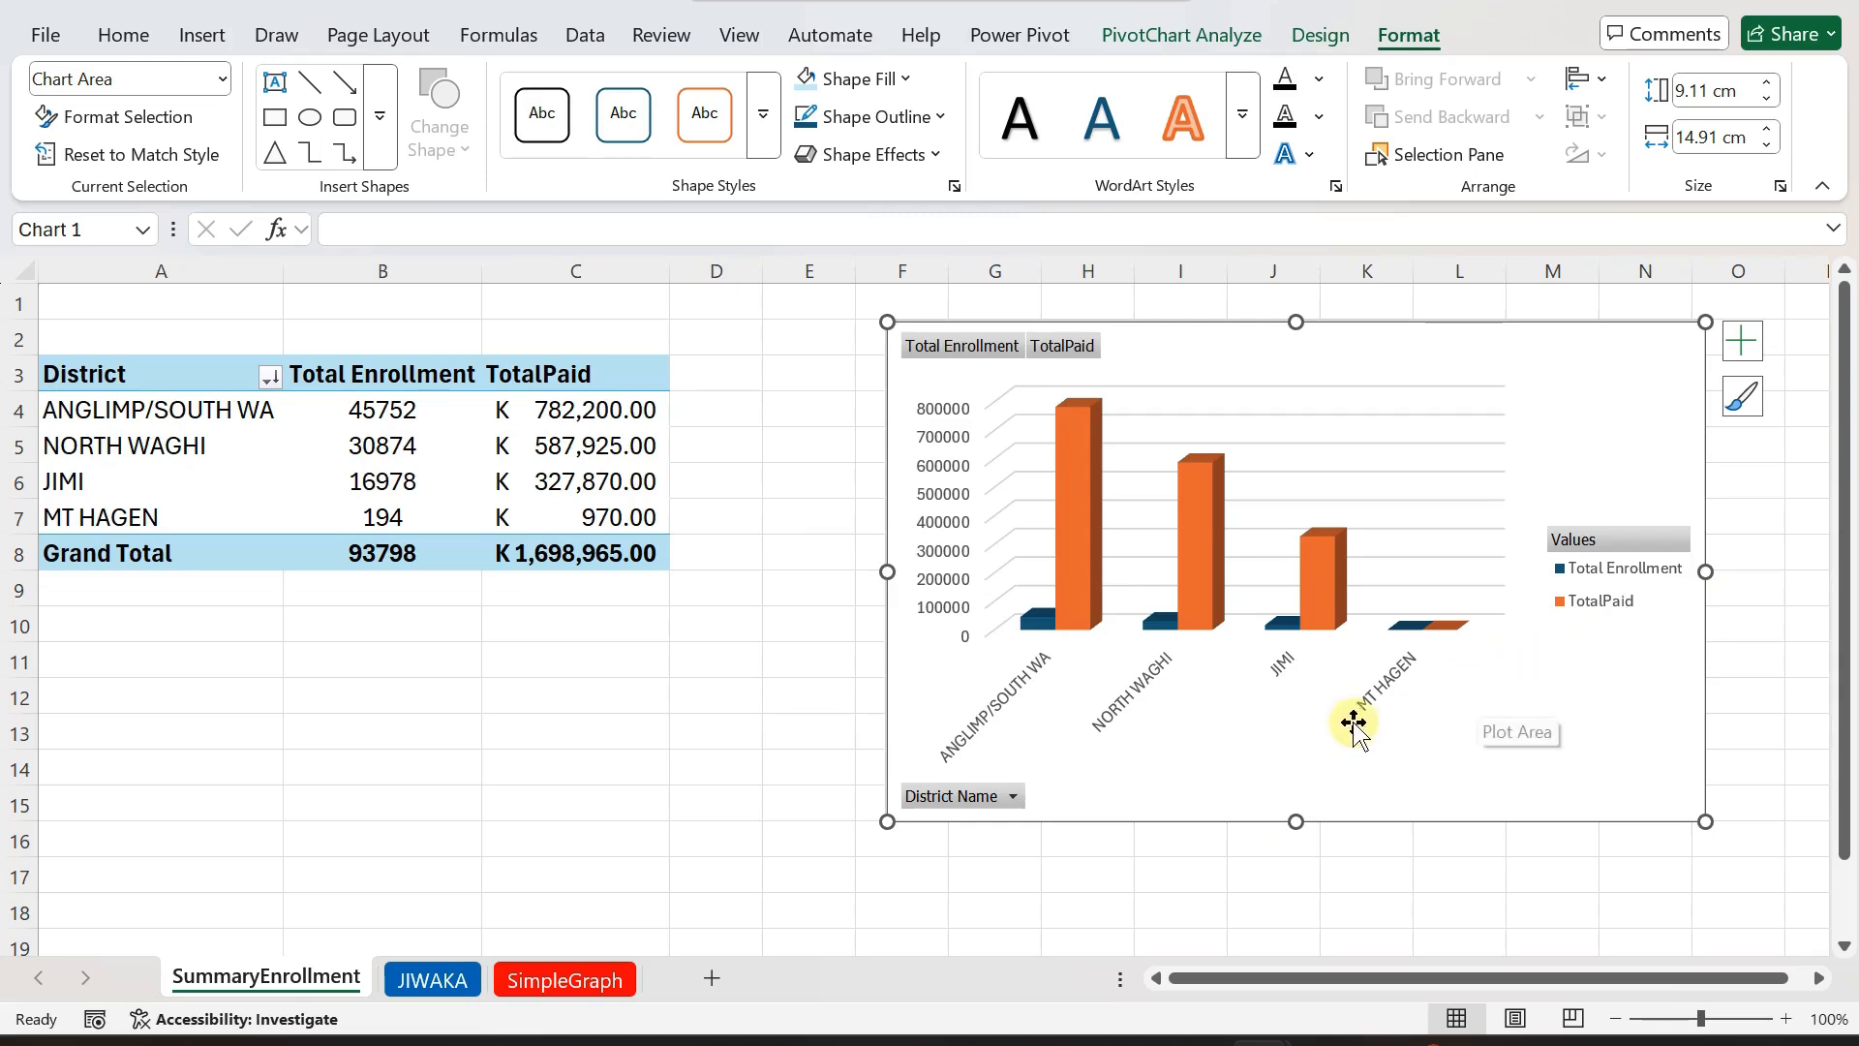
left_click(927, 445)
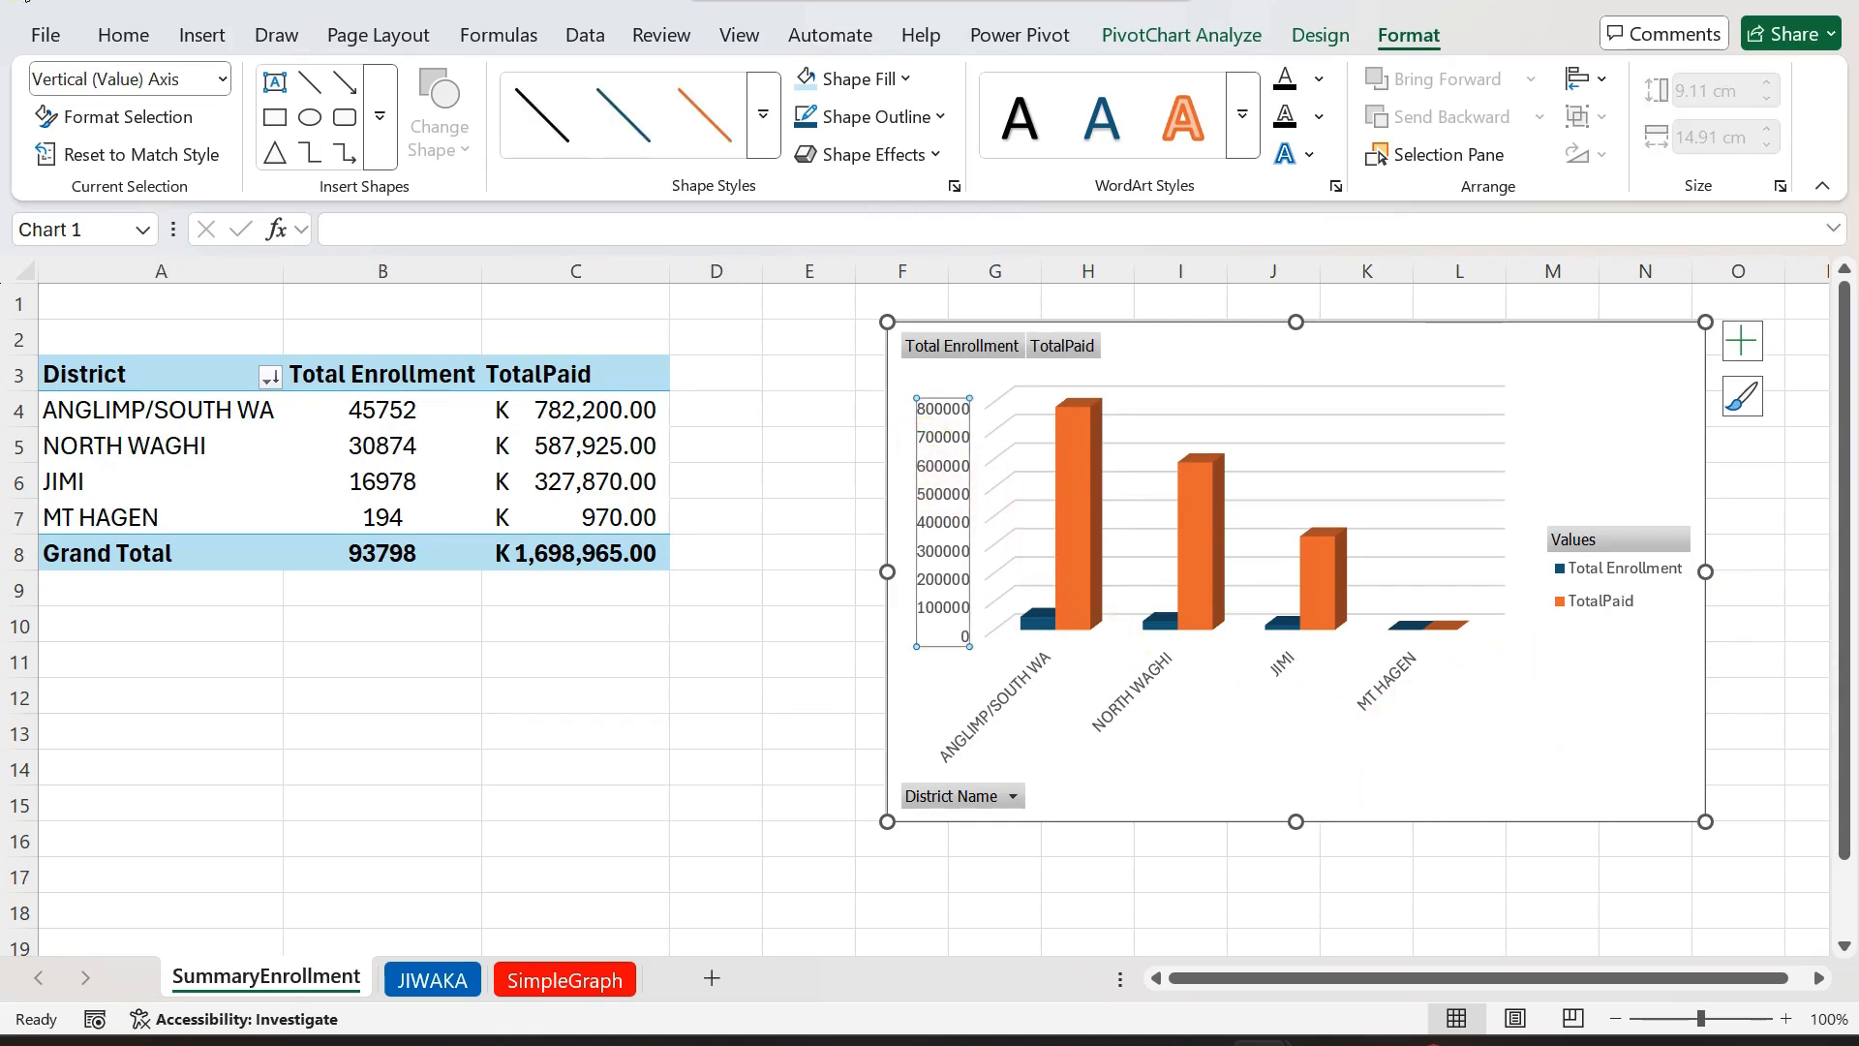
left_click(124, 36)
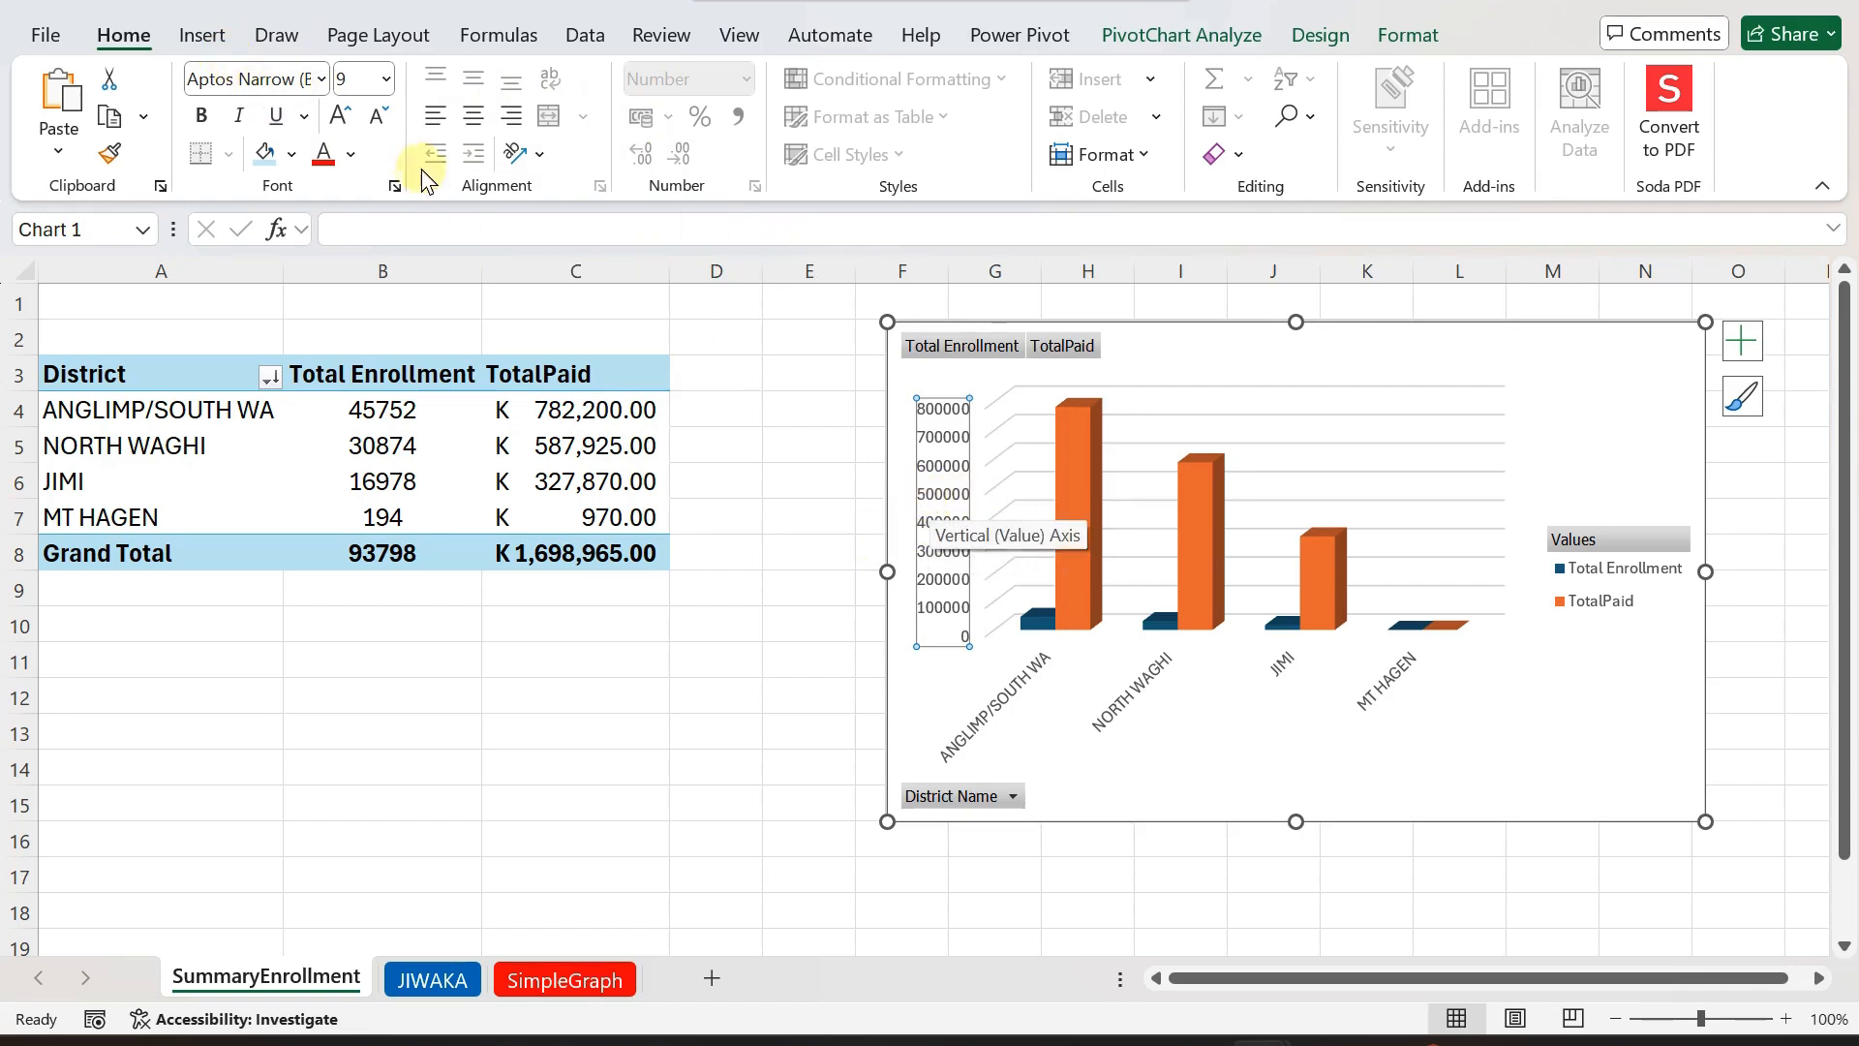
left_click(944, 327)
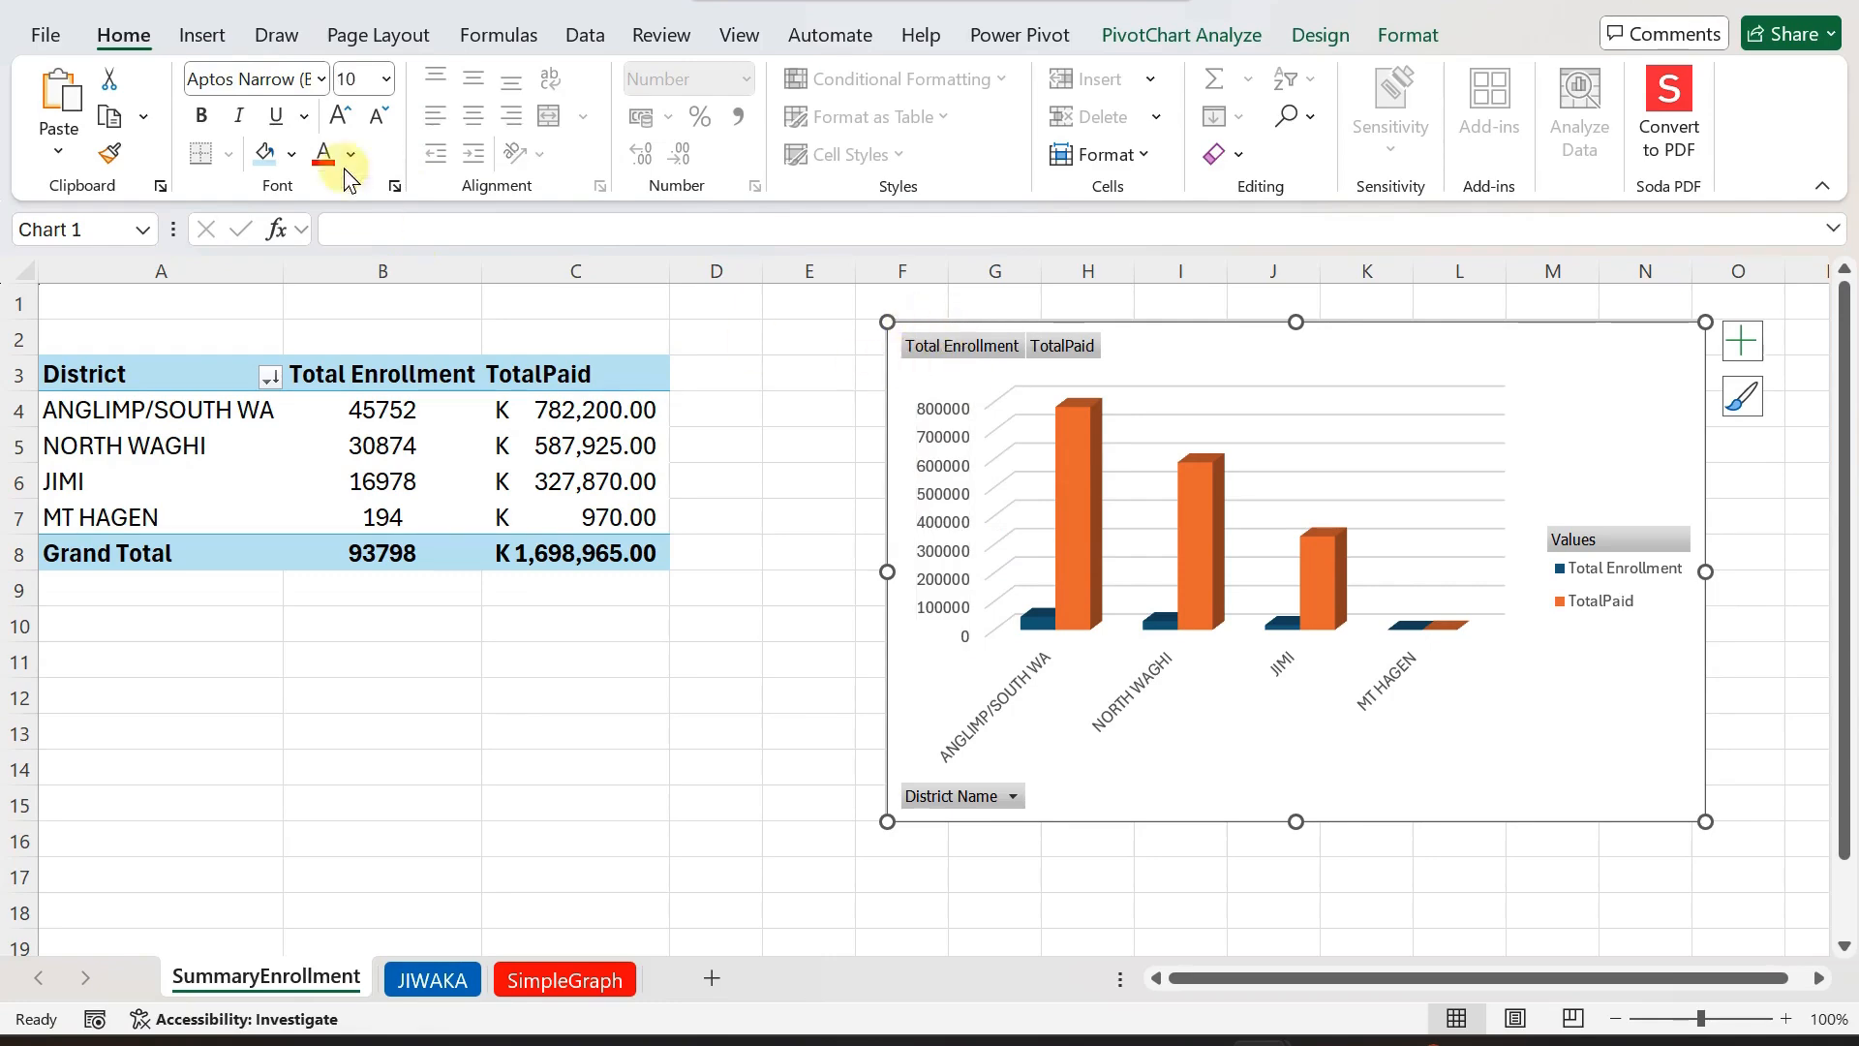
left_click(384, 78)
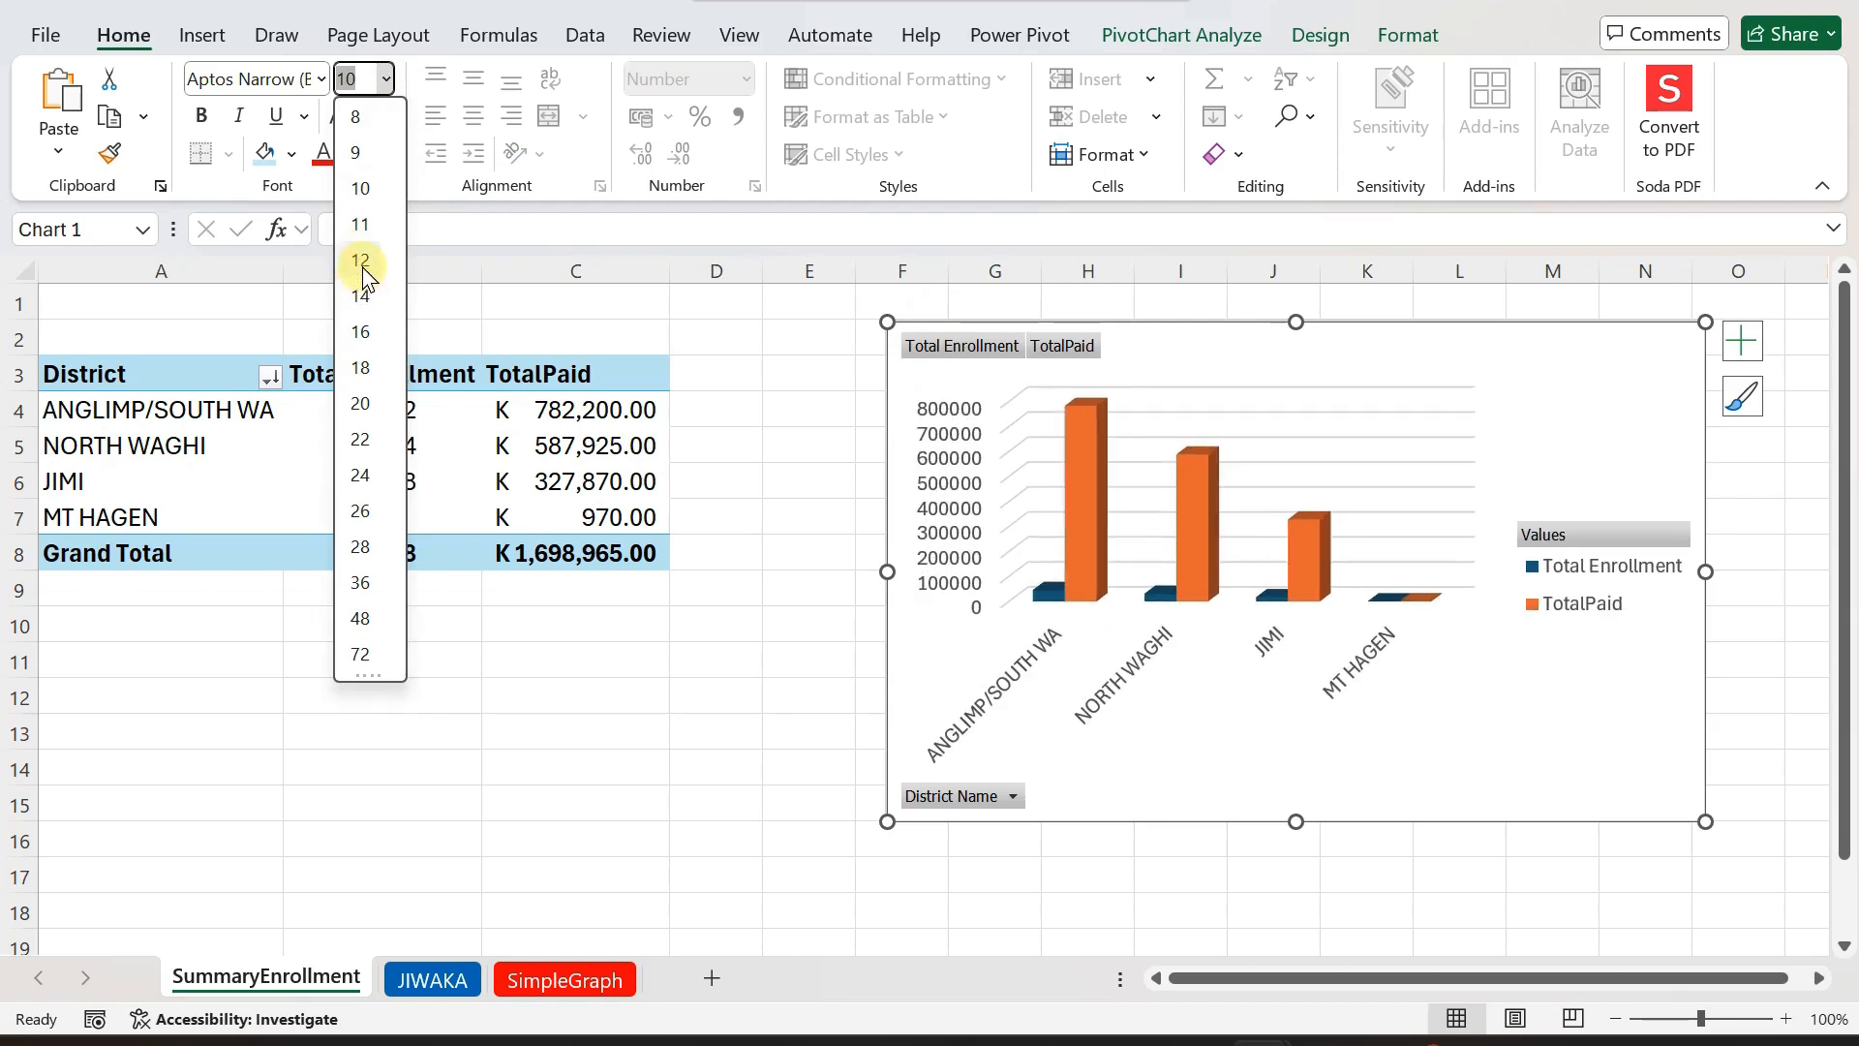
left_click(362, 261)
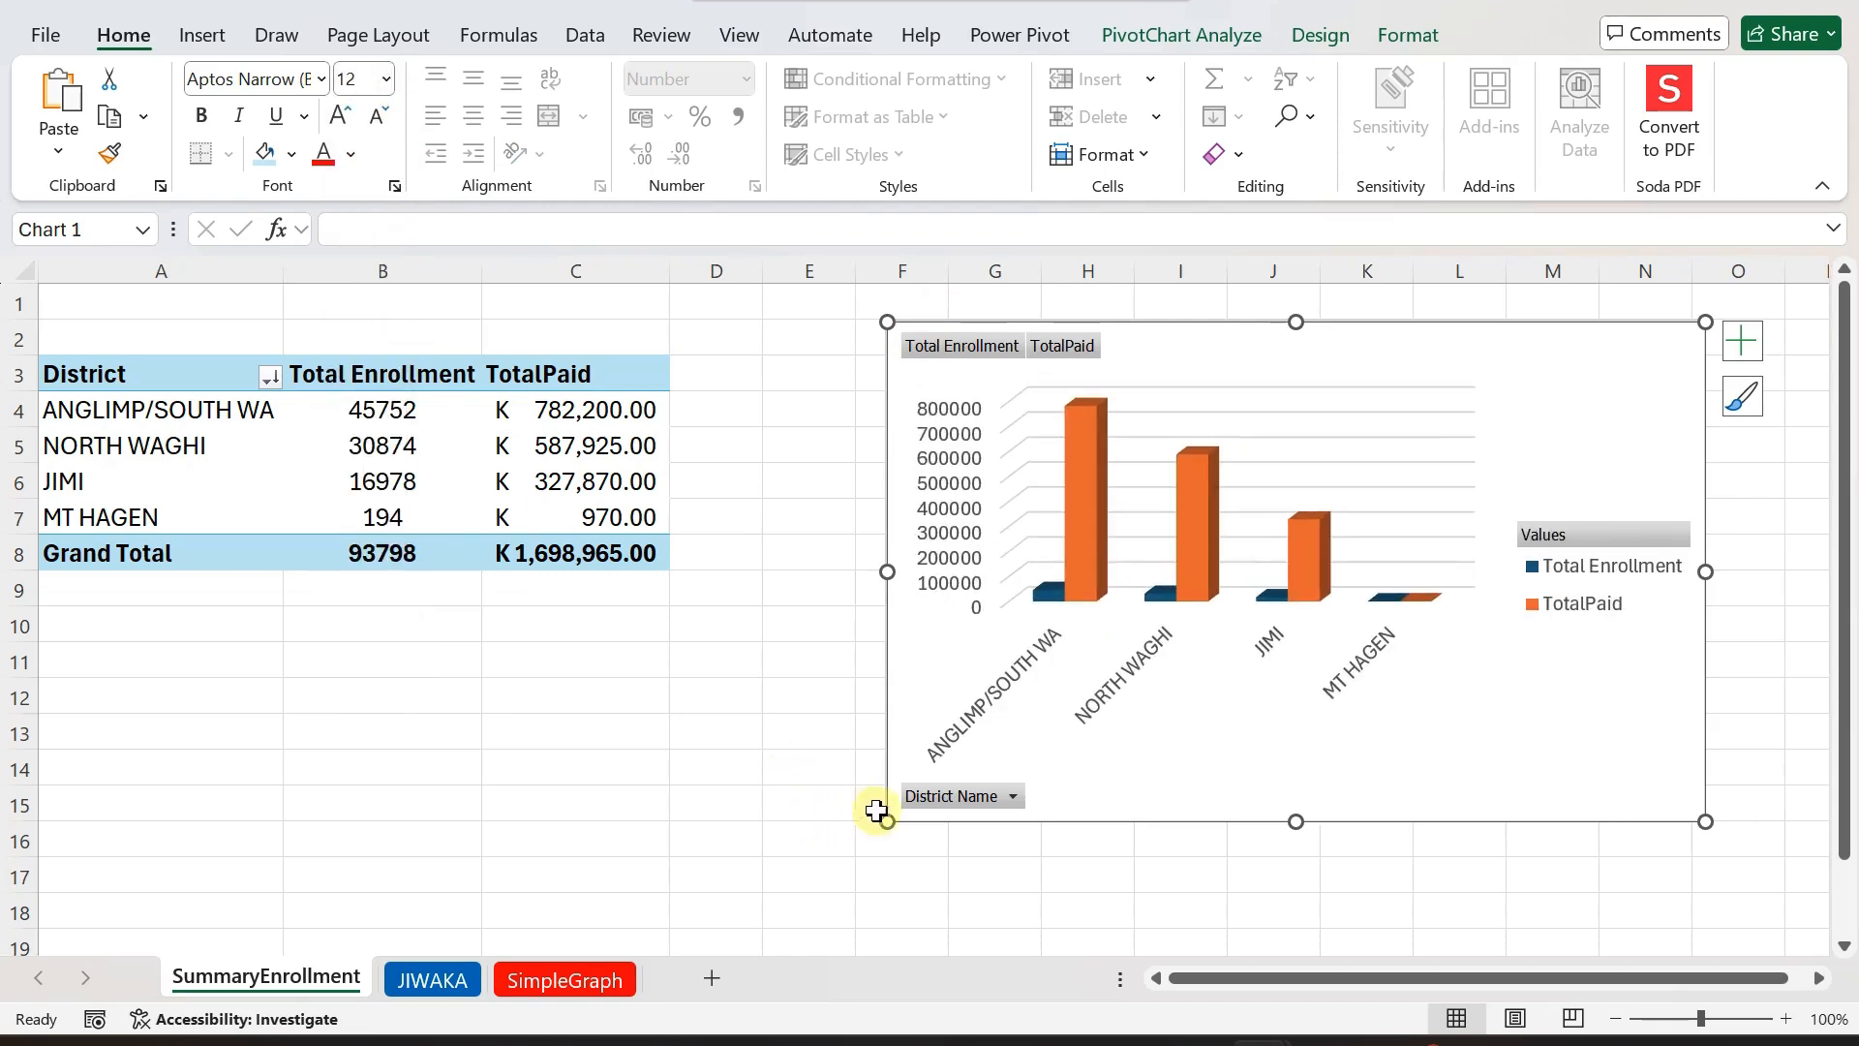
Enlarge the PivotChart leftward into column E and downward to about row 17, and hide all its field buttons.
left_click_drag(887, 819, 830, 849)
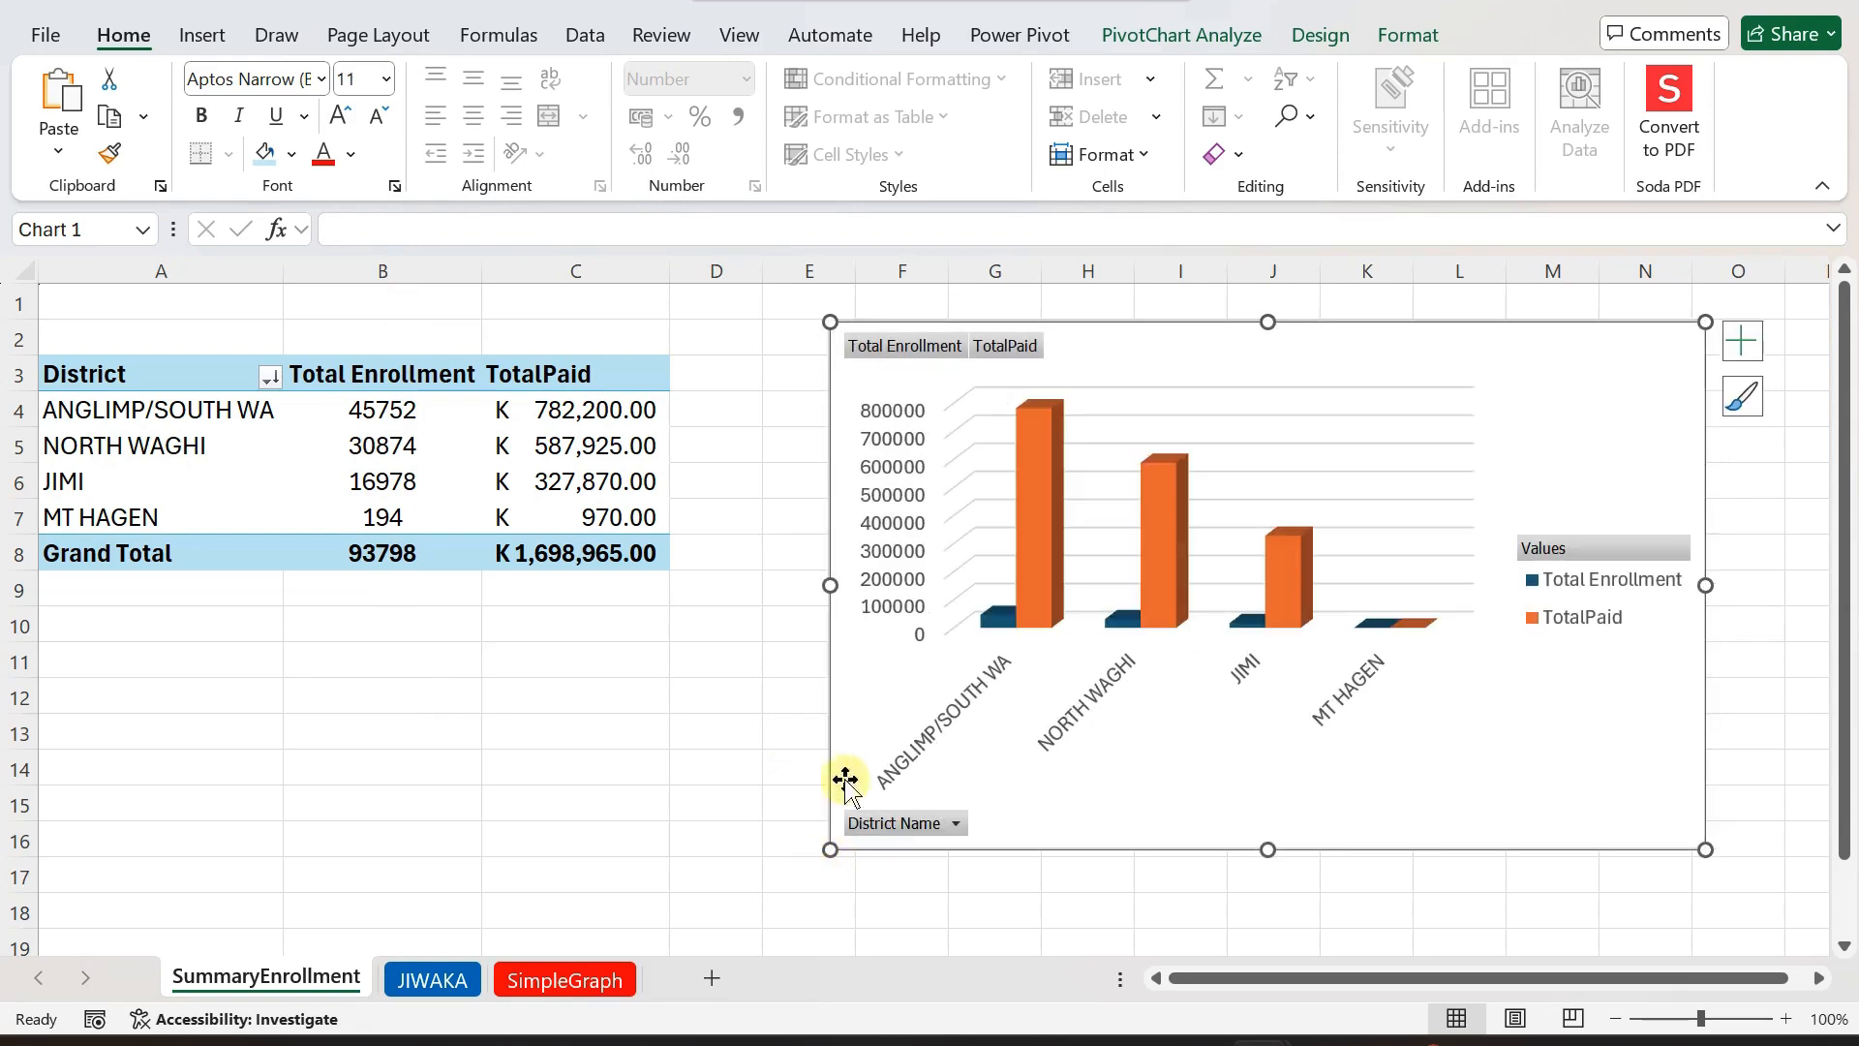
right_click(1018, 351)
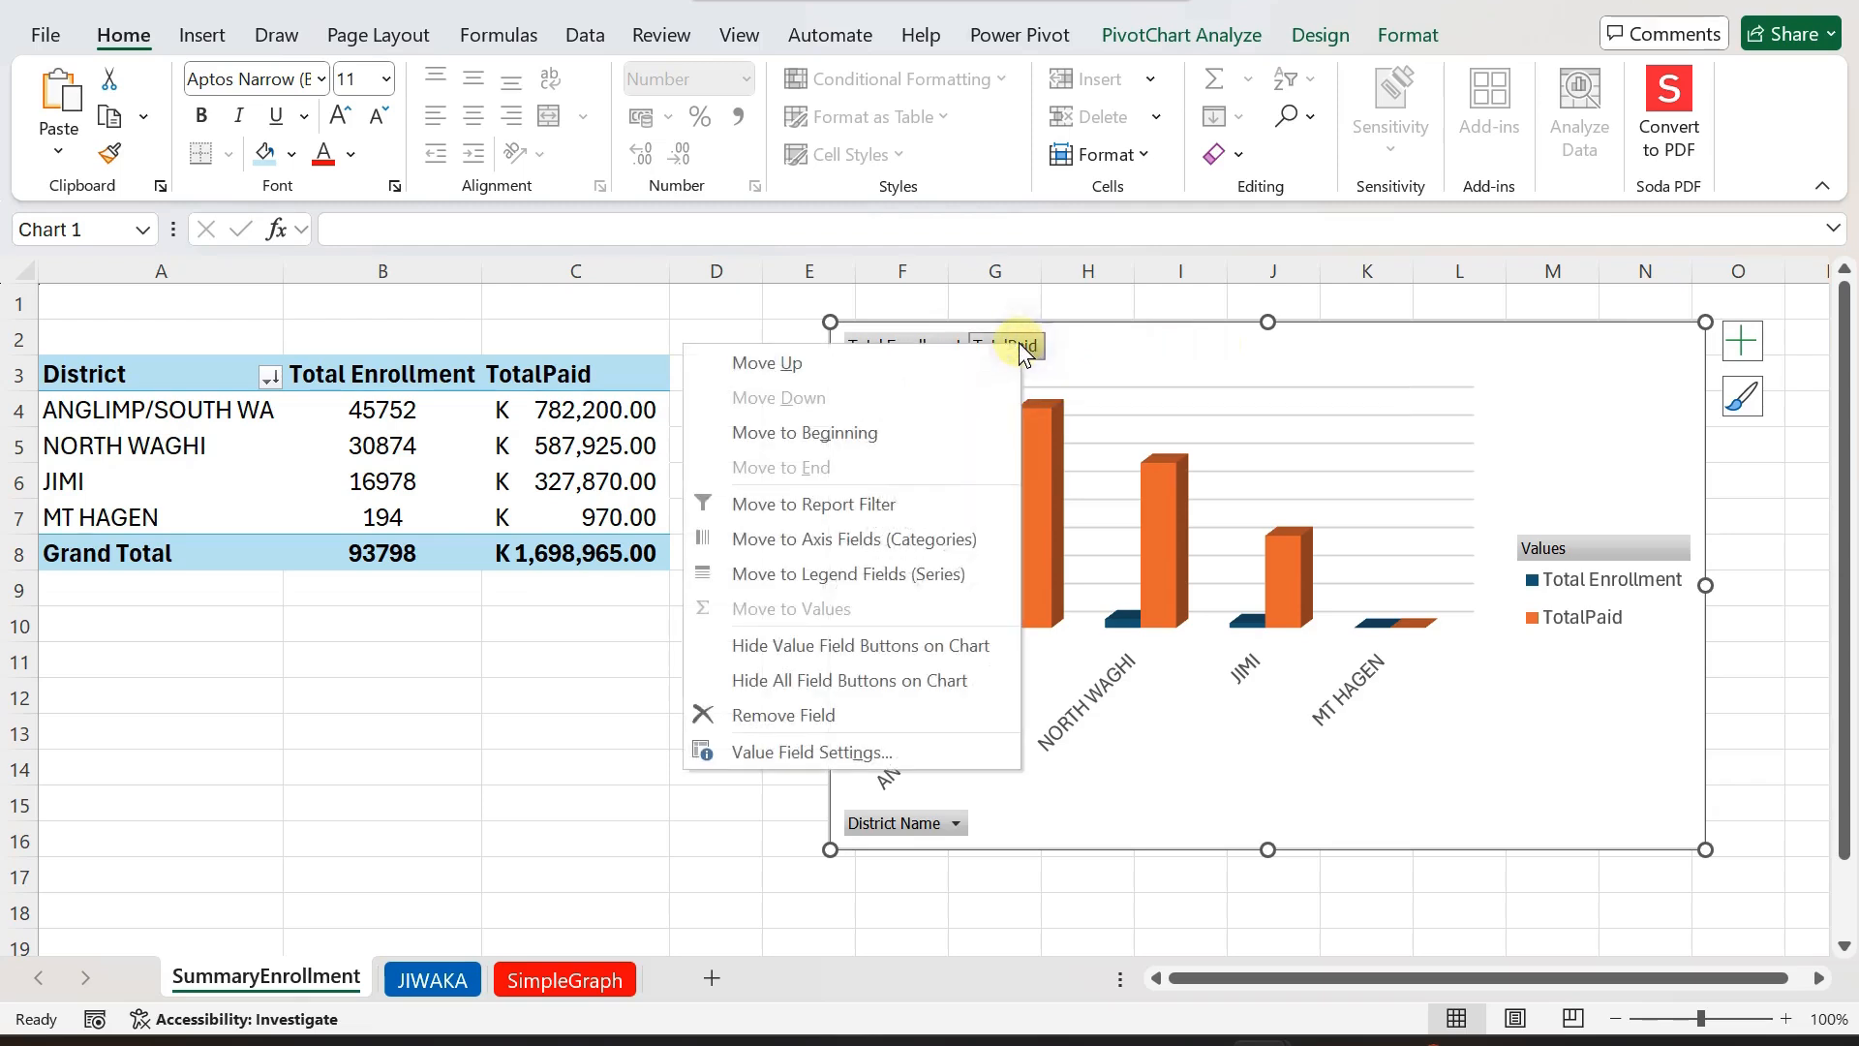
left_click(793, 684)
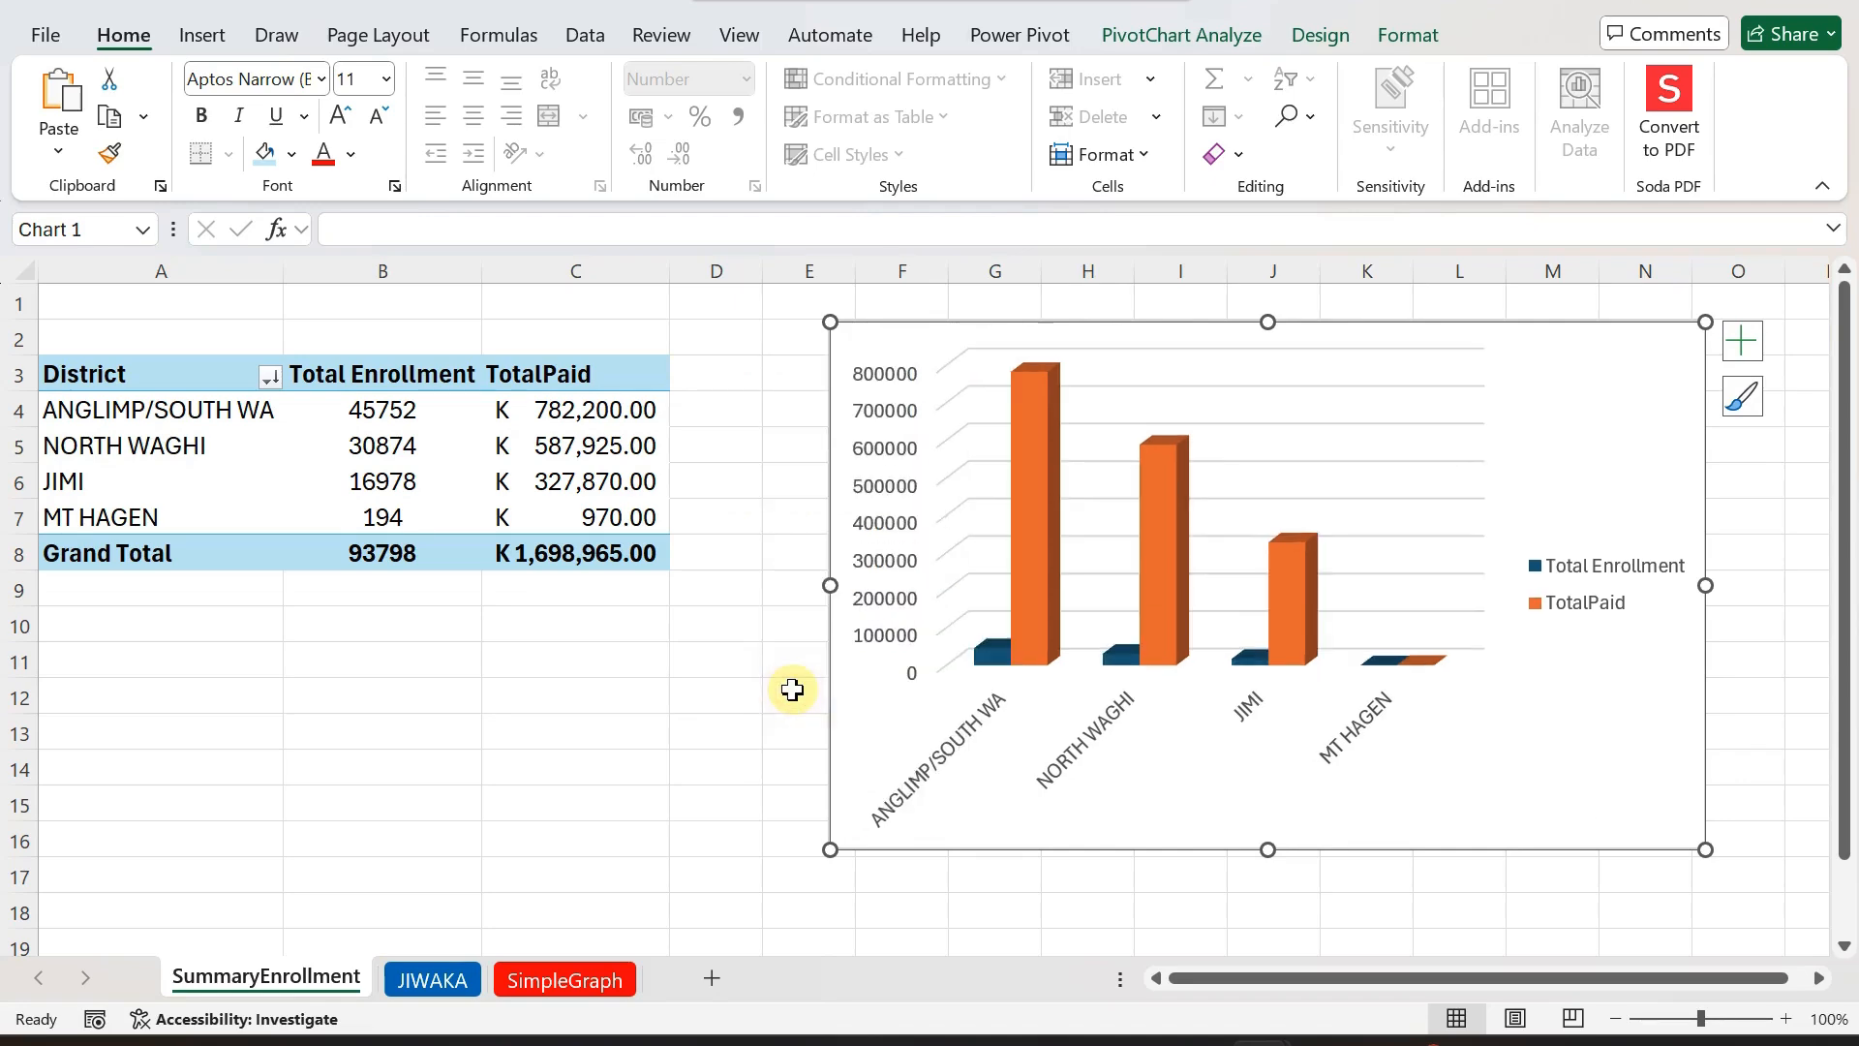
left_click_drag(1259, 850, 1259, 892)
Make the labels of the chart's vertical value axis and horizontal district axis bold.
left_click(876, 545)
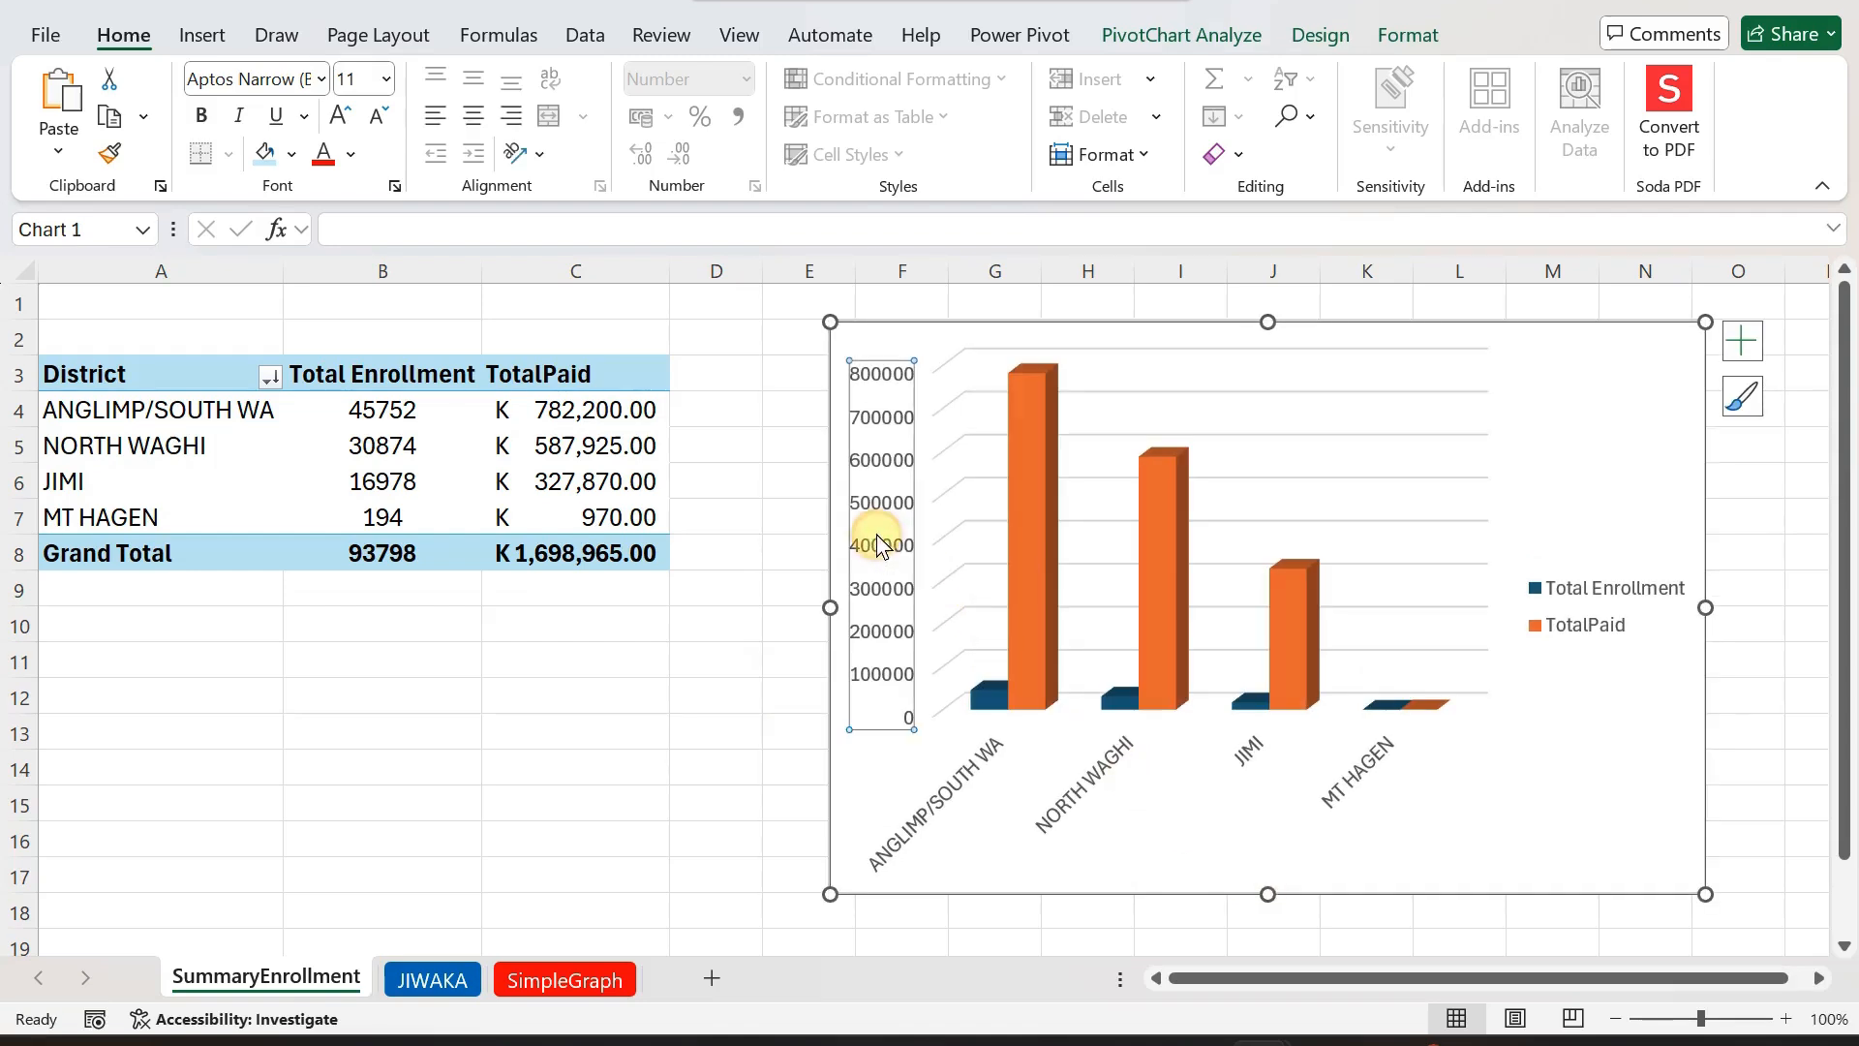
left_click(200, 115)
left_click(1091, 800)
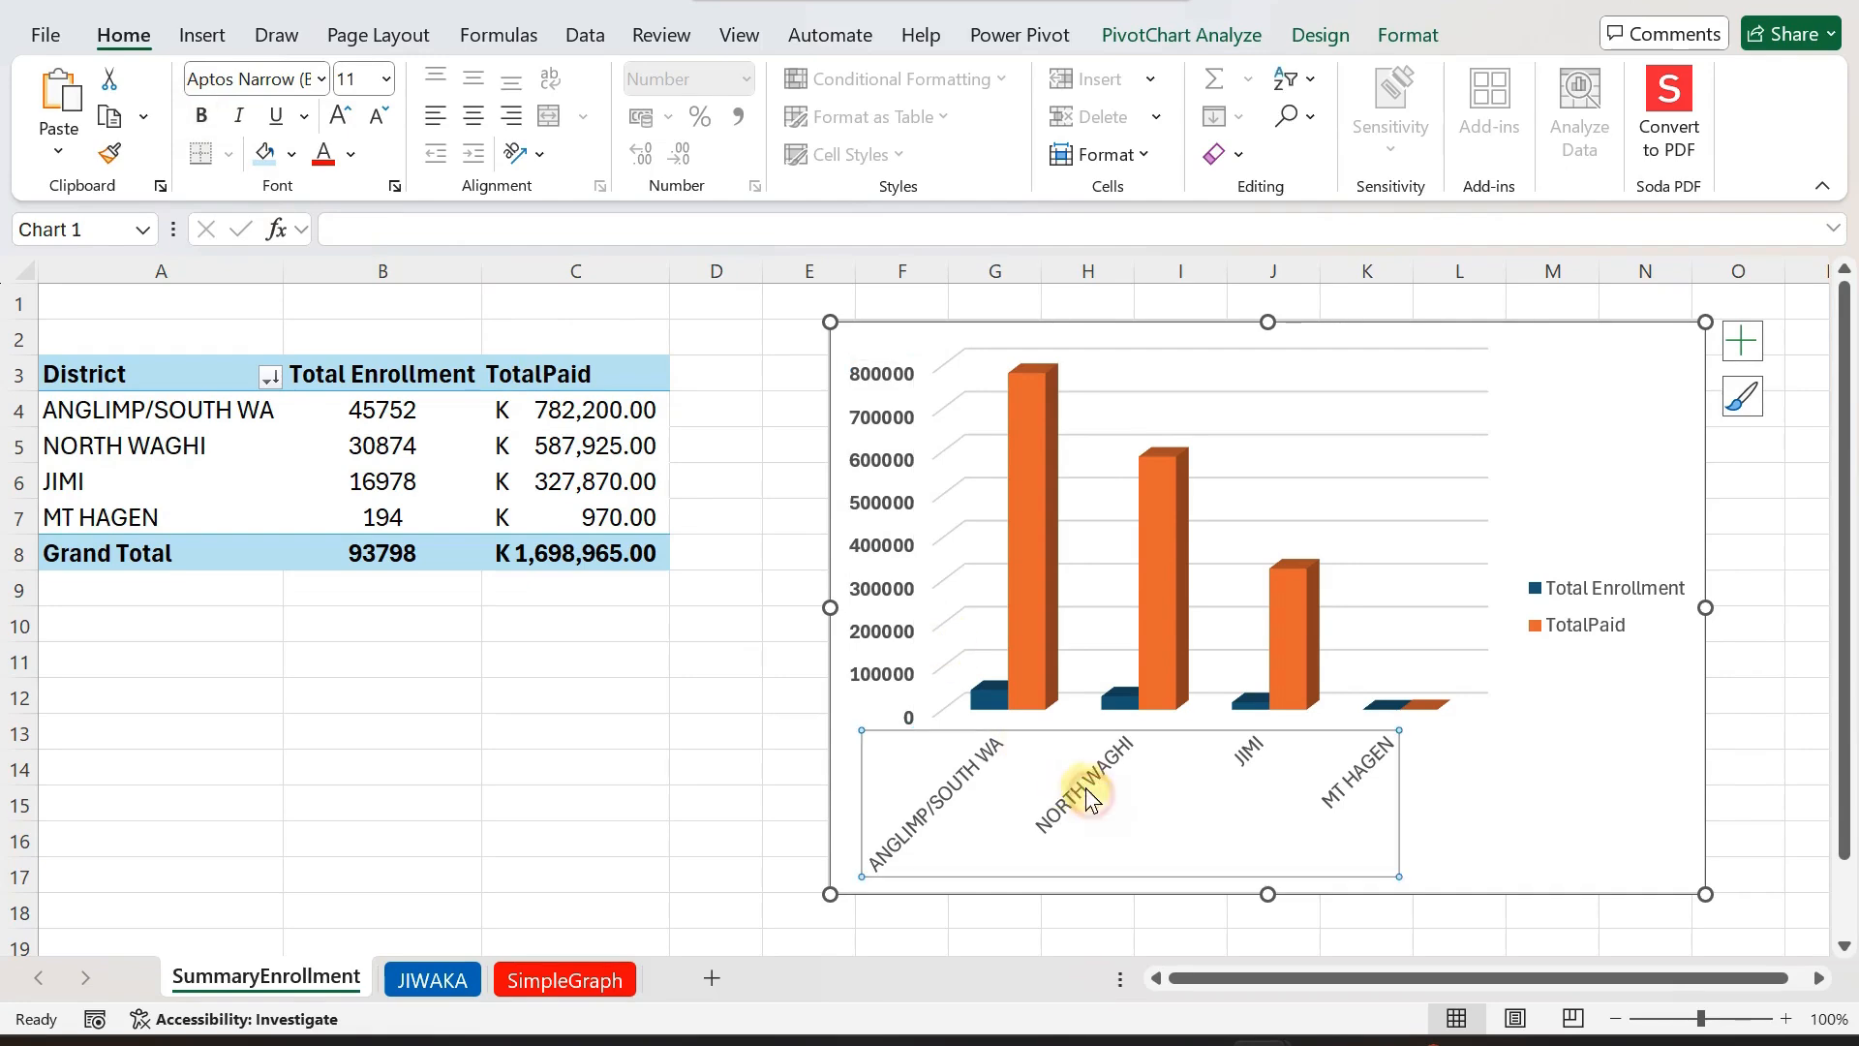
left_click(203, 116)
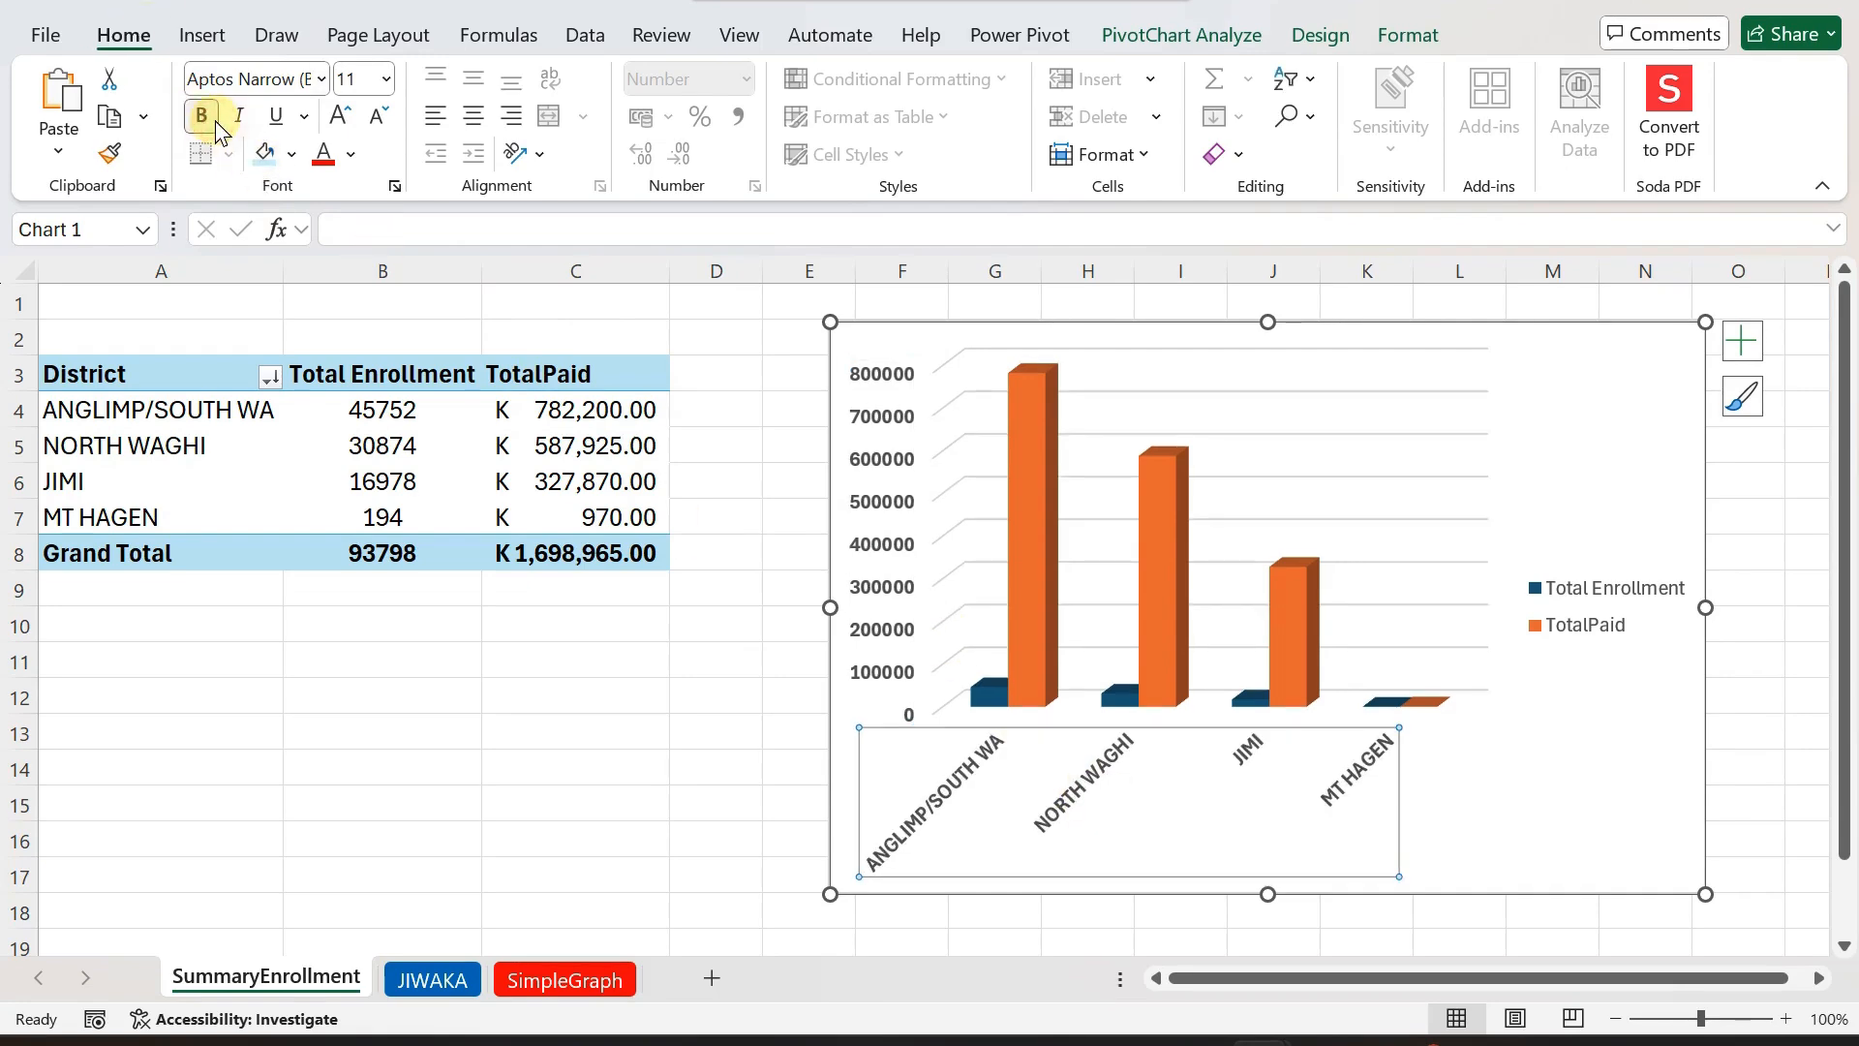
Apply the quick layout with chart title, vertical axis title and data table with legend keys, and widen the chart to column E's left edge.
left_click(1326, 39)
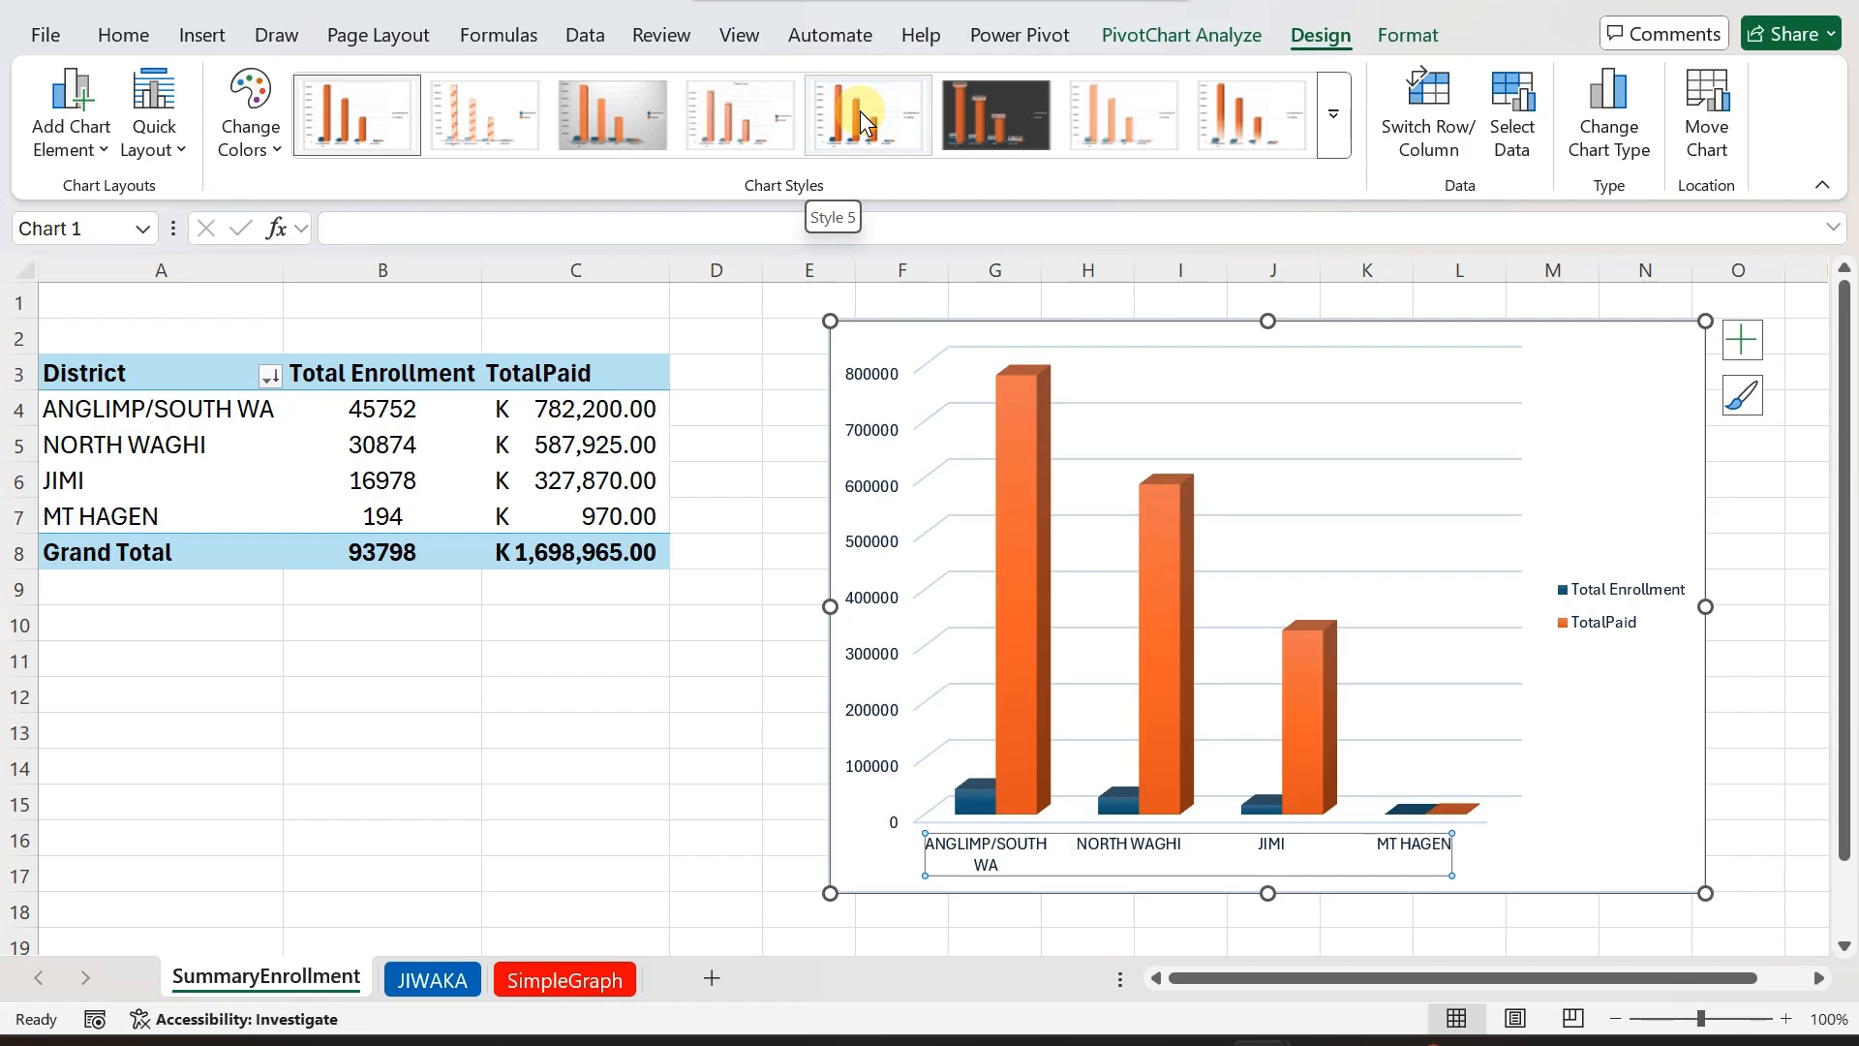
left_click(250, 131)
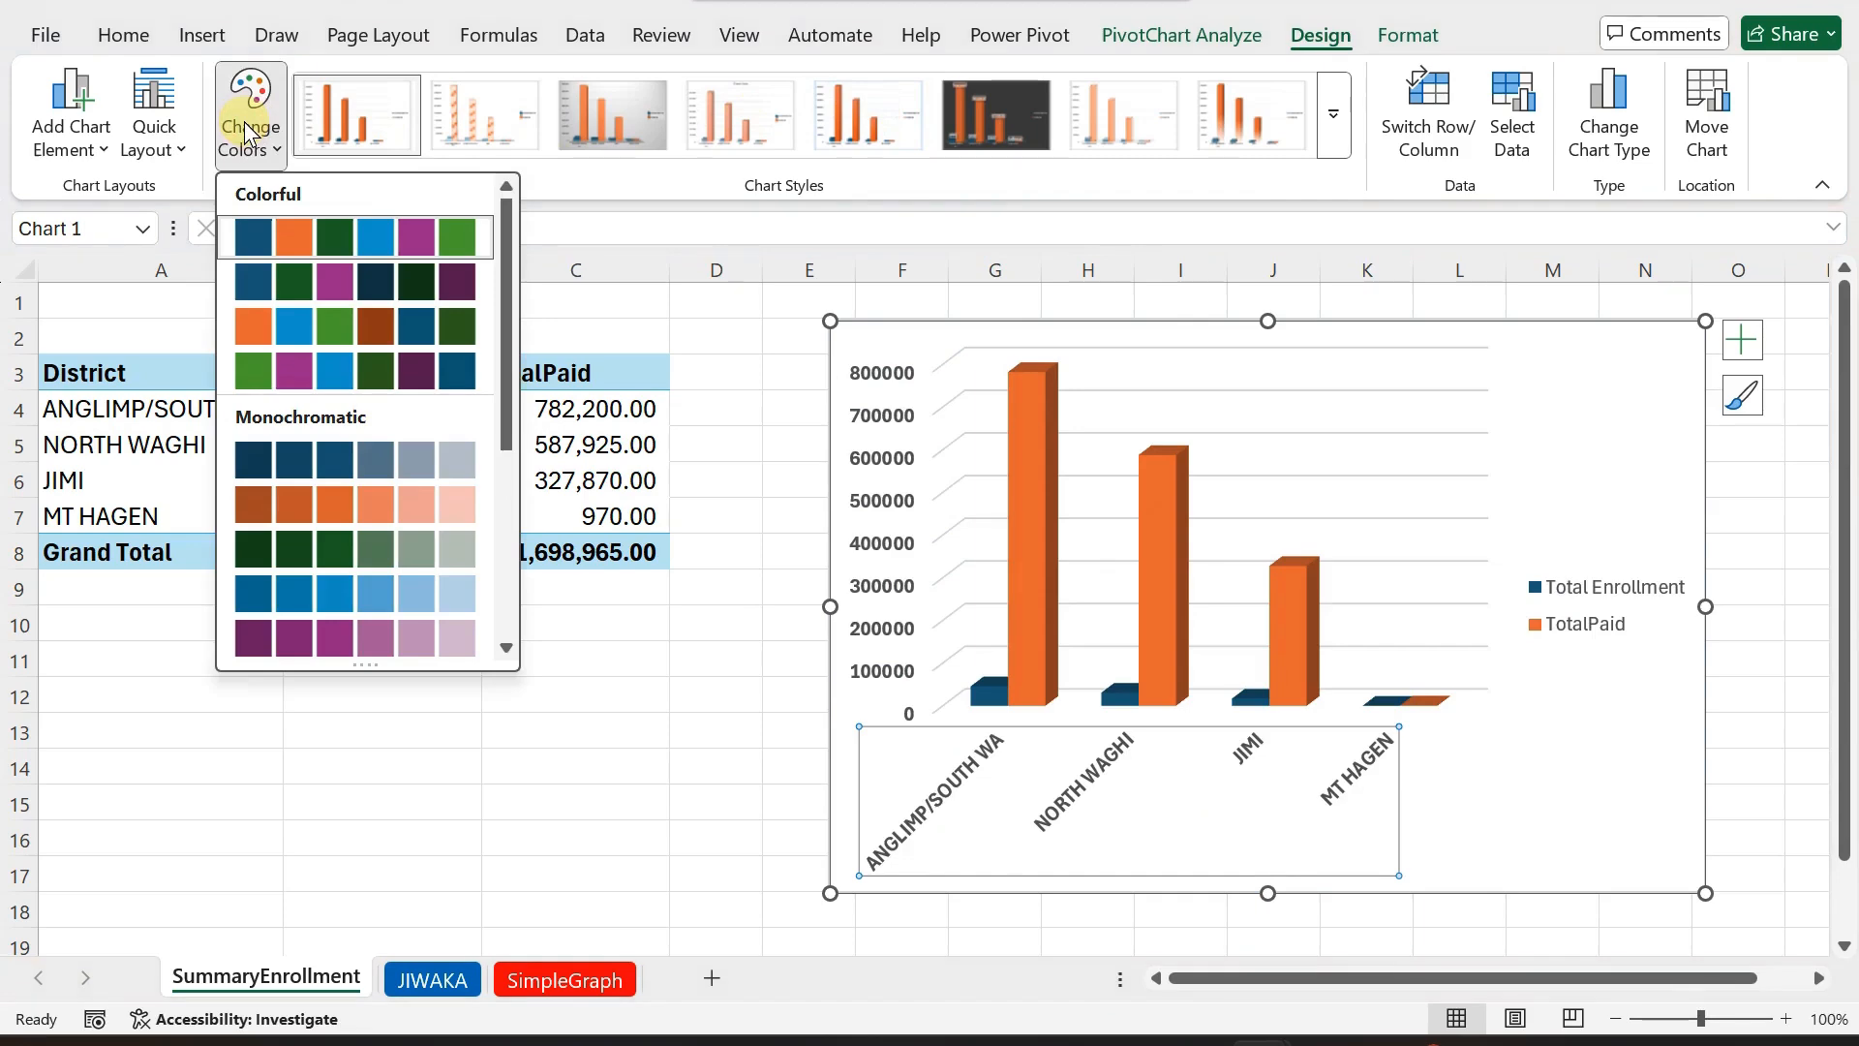
left_click(154, 145)
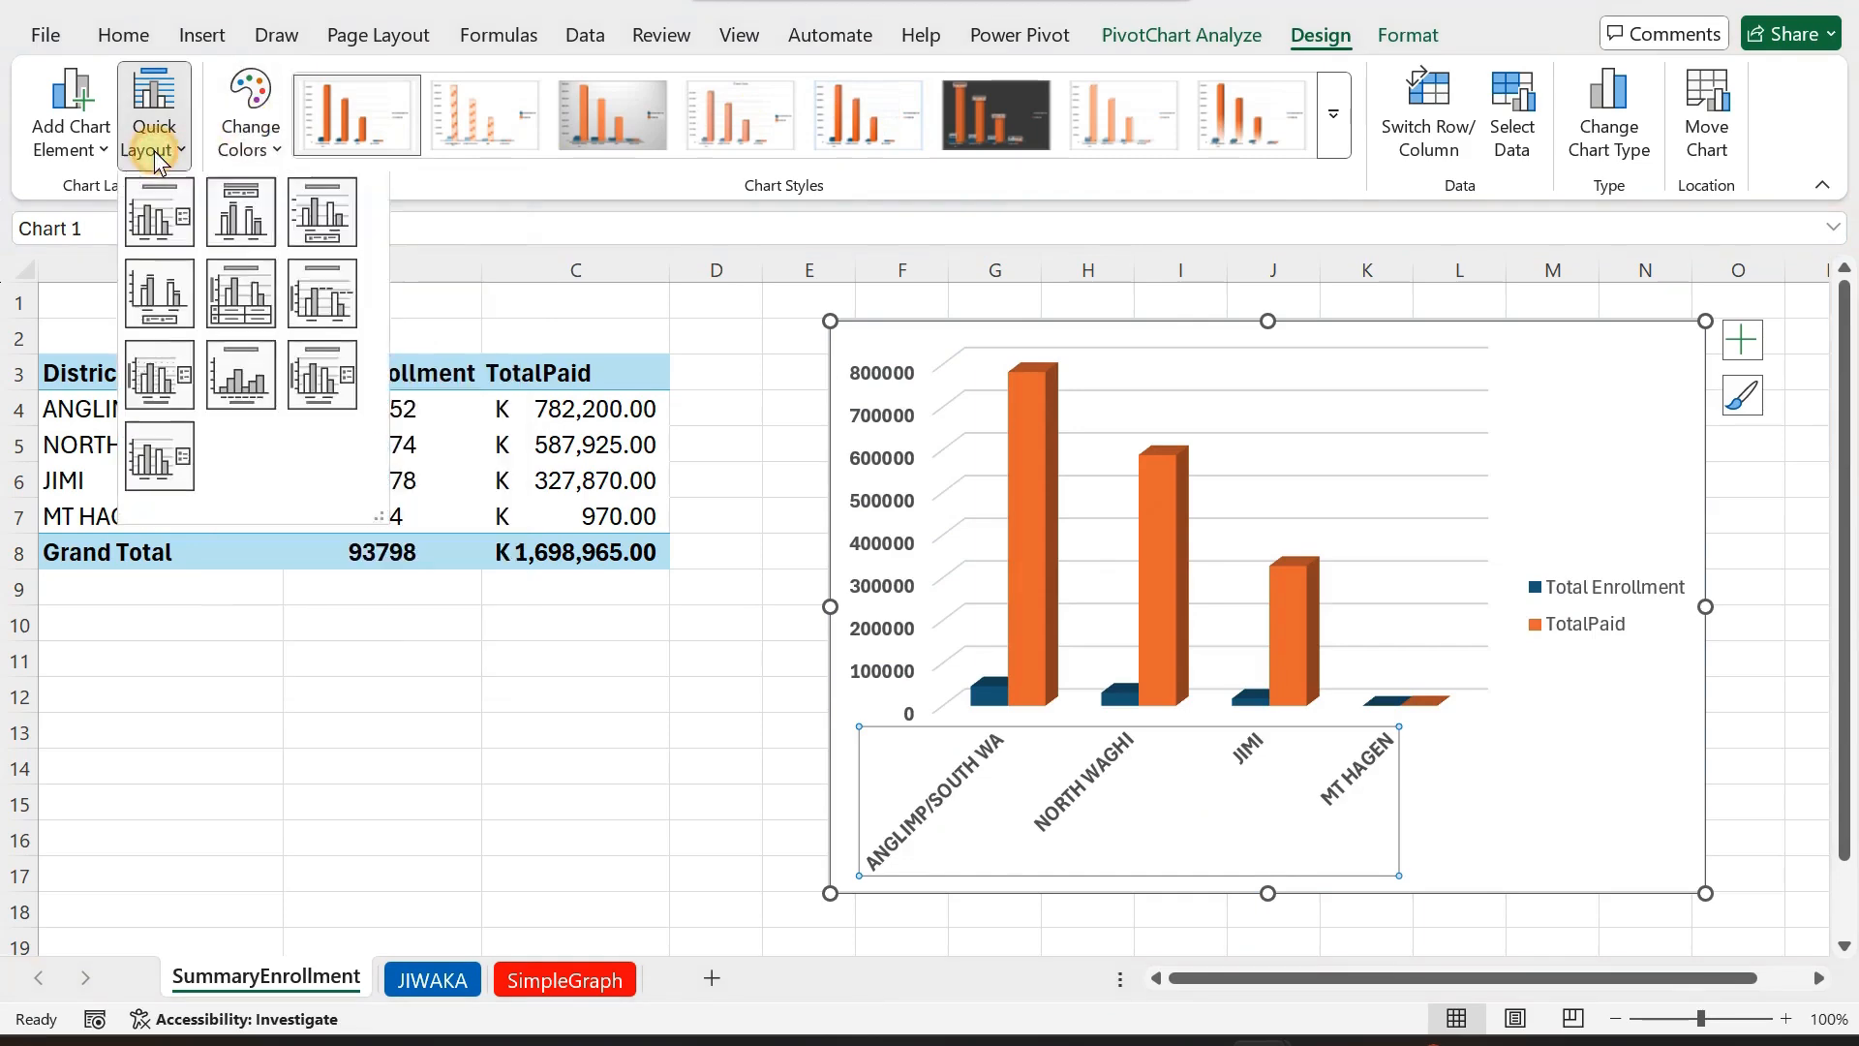
left_click(254, 318)
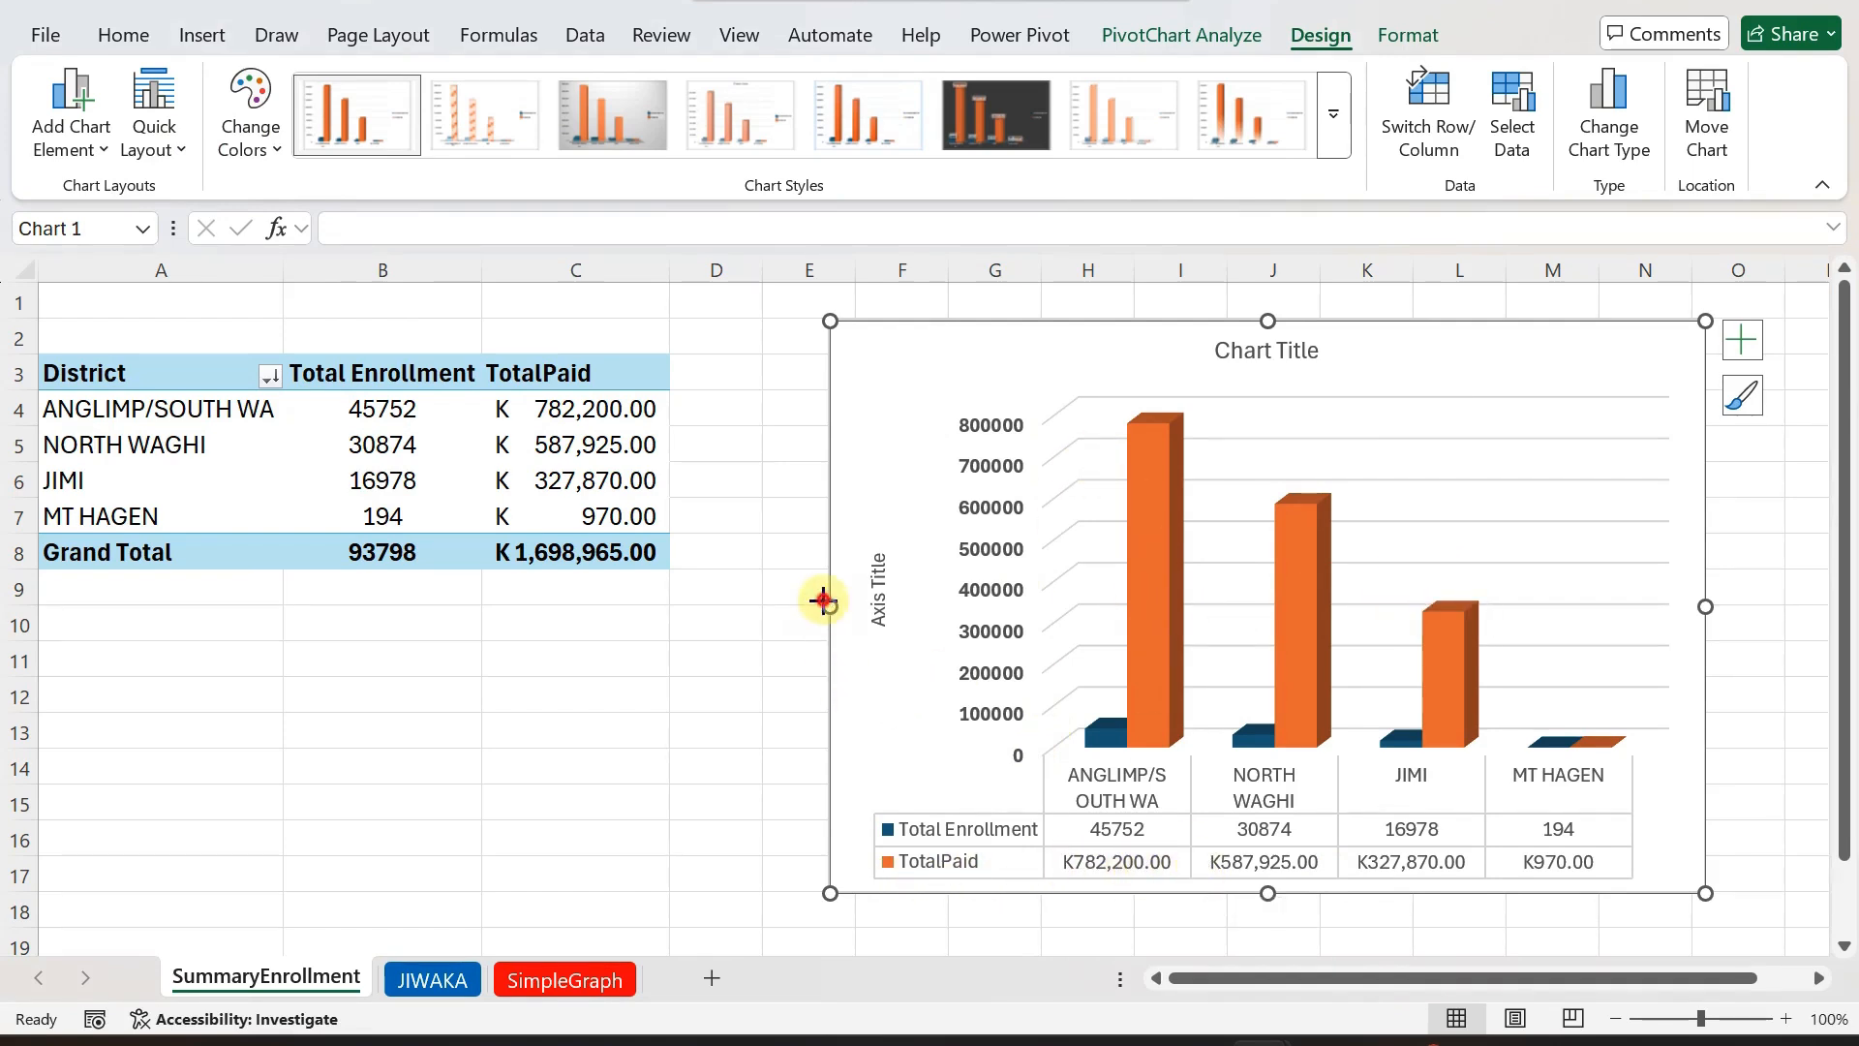
left_click_drag(823, 600, 778, 606)
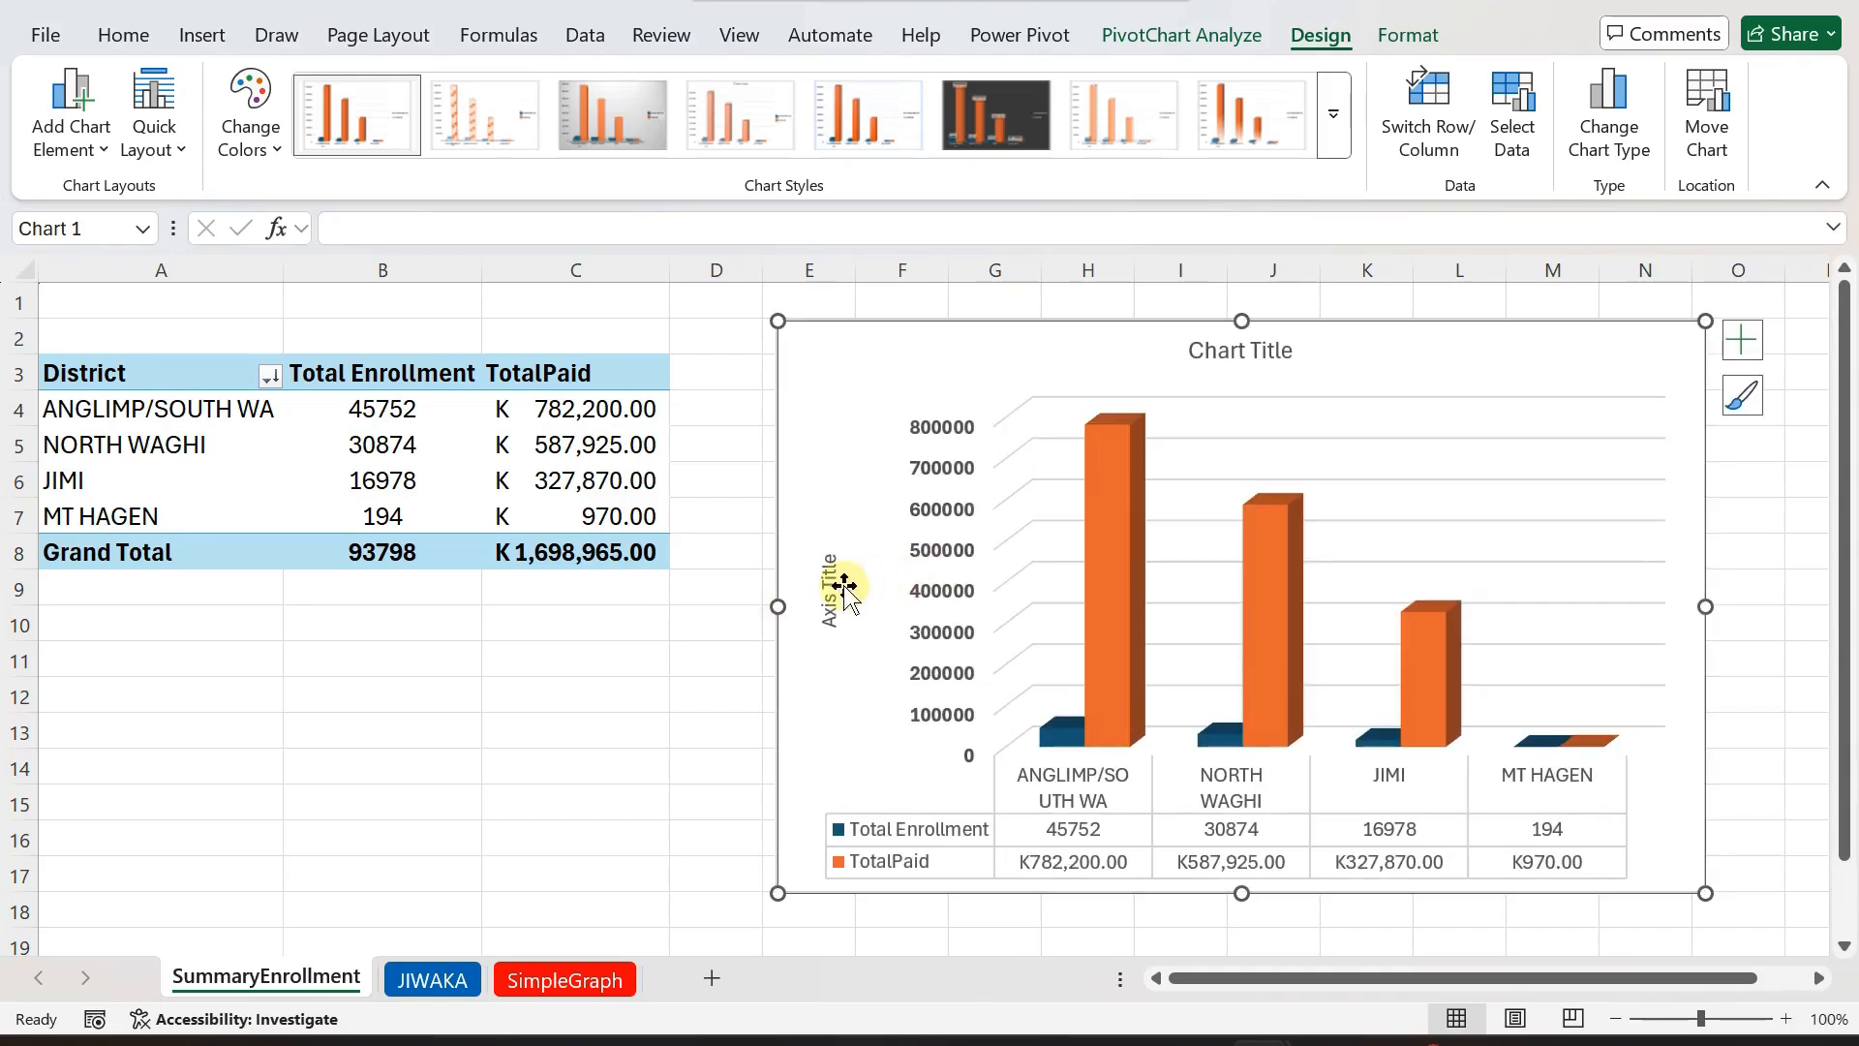
Replace the chart title text with "Student Enrolment and Fees Payment By District".
left_click(1253, 349)
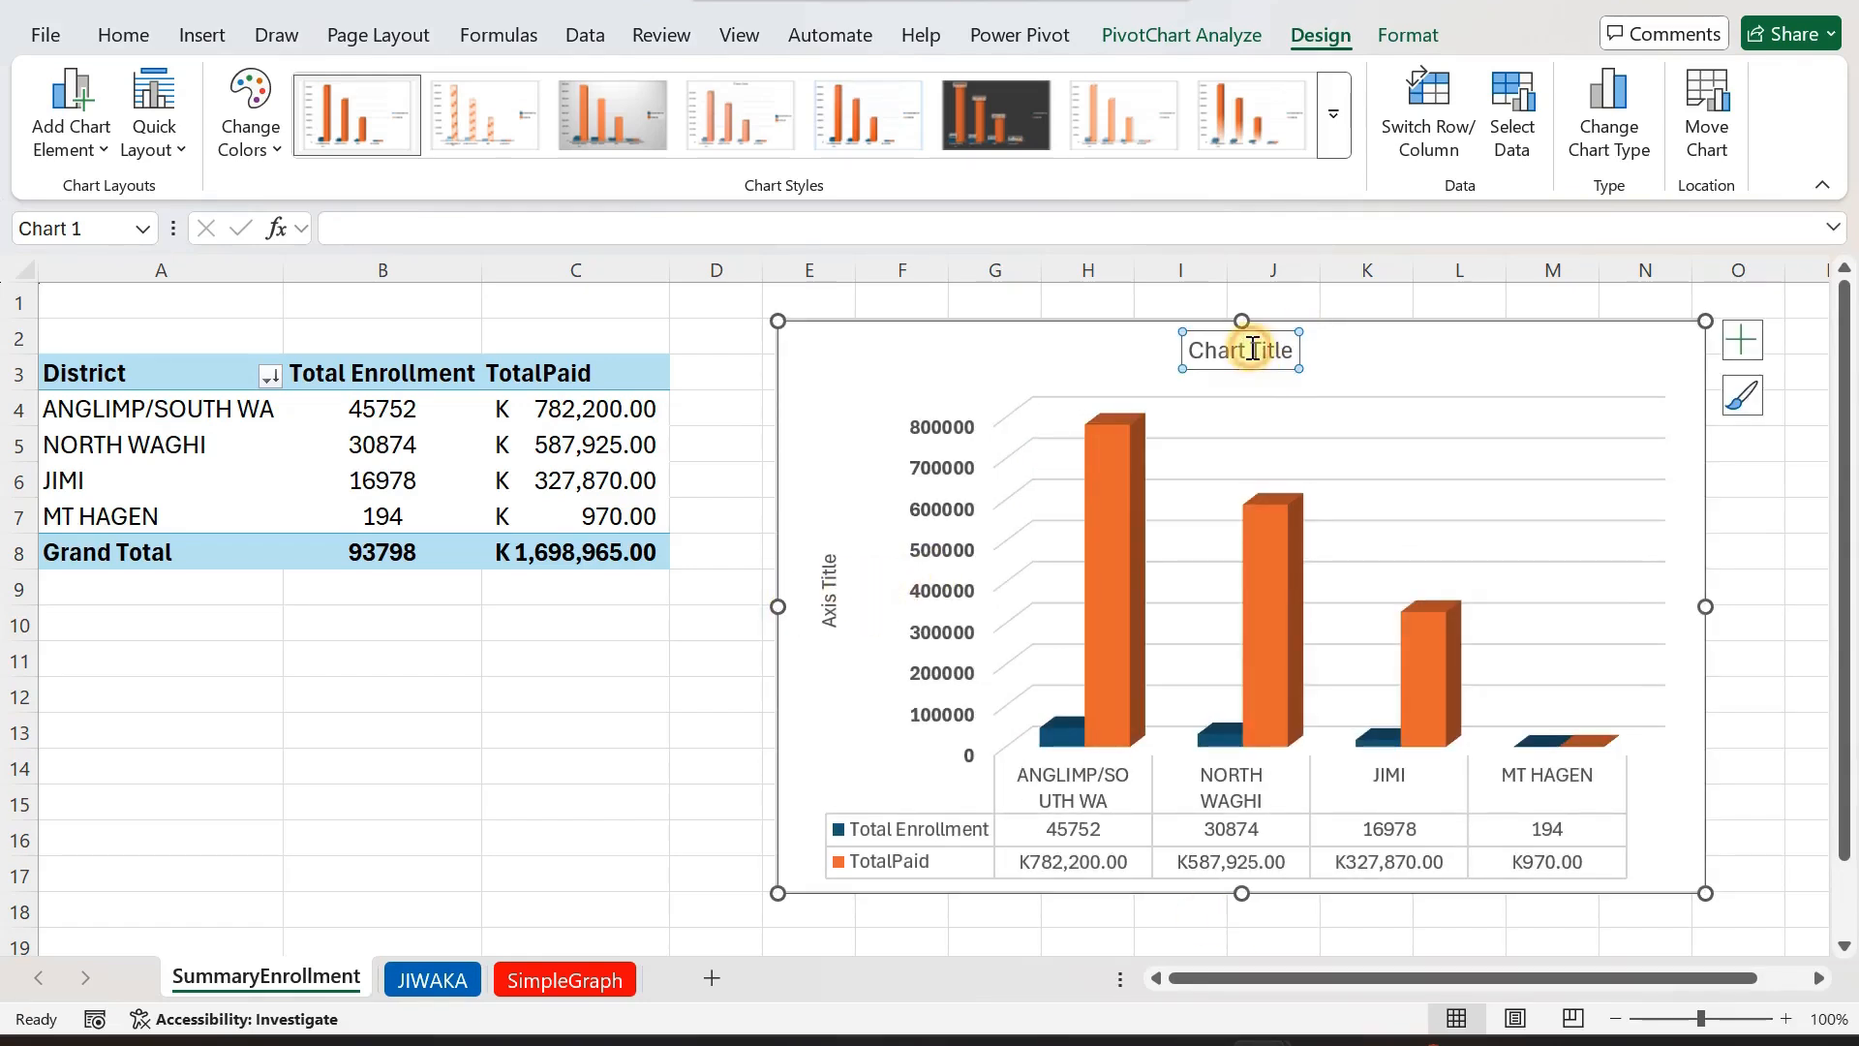
left_click(1251, 350)
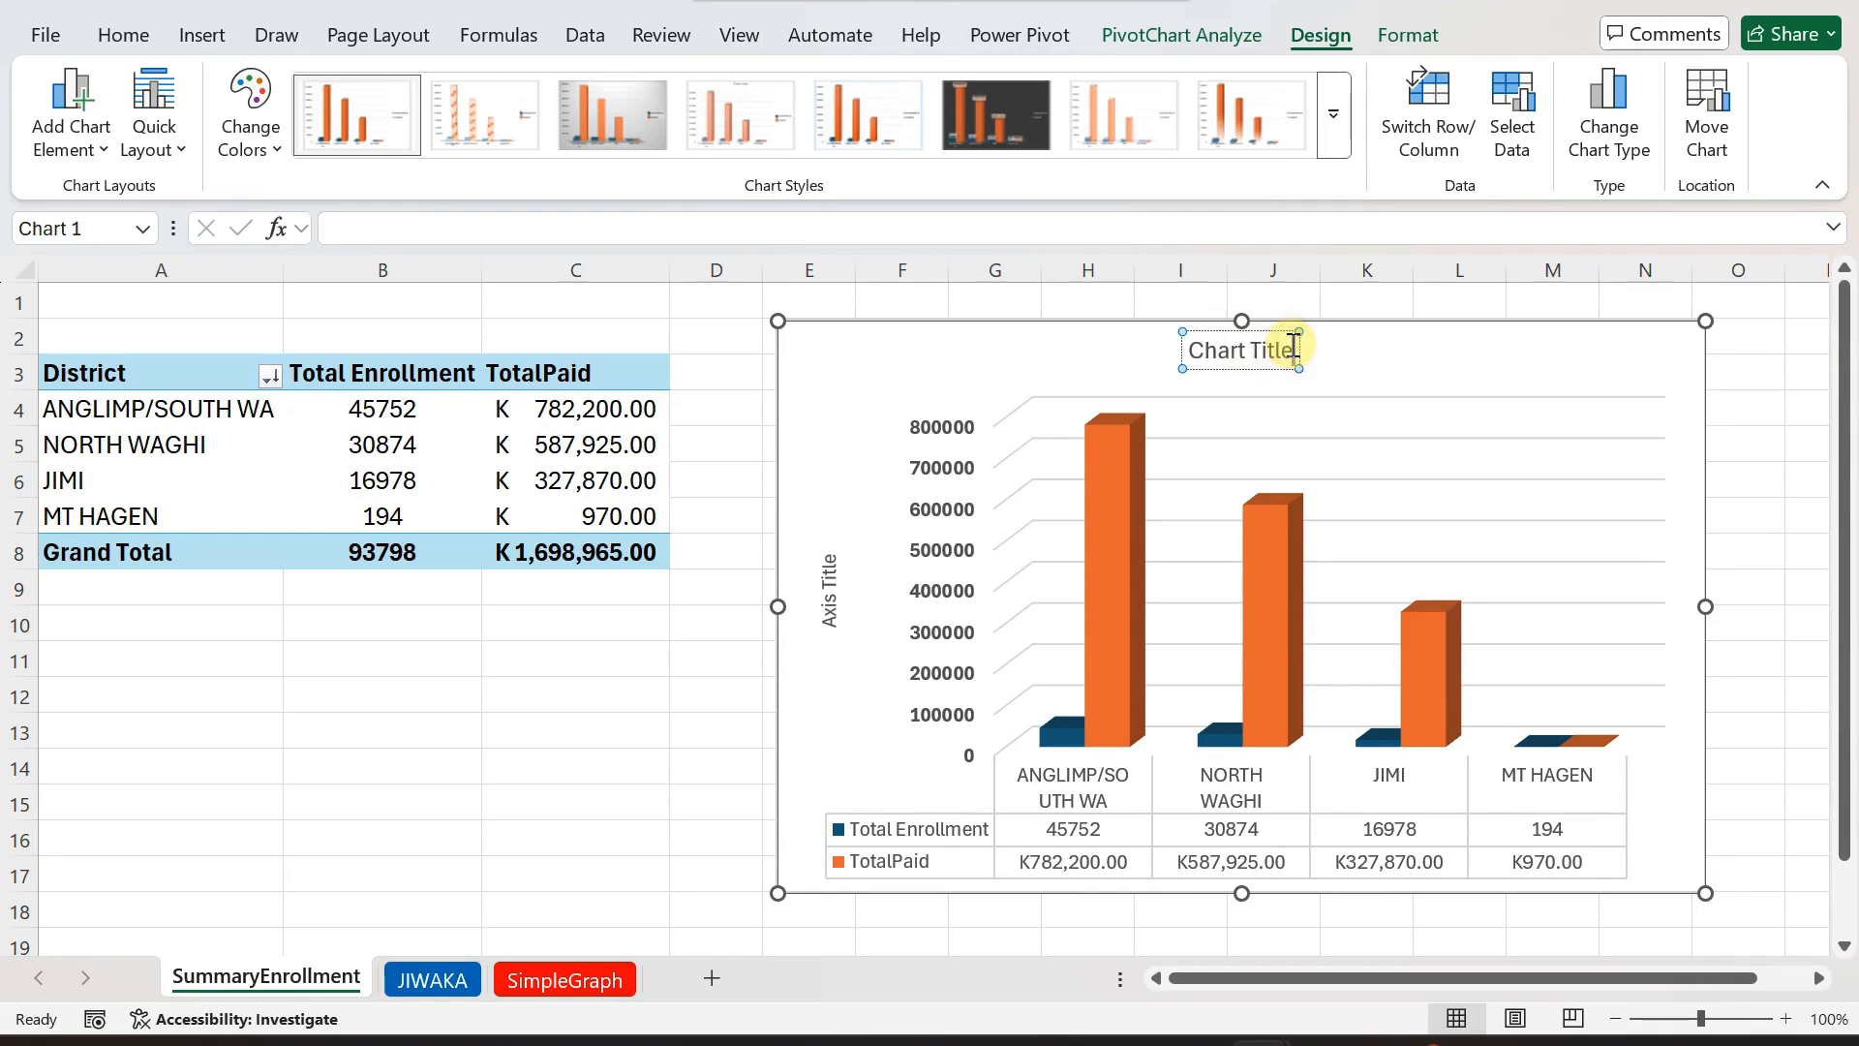
key("BackSpace")
key("BackSpace")
key("BackSpace")
key("BackSpace")
key("BackSpace")
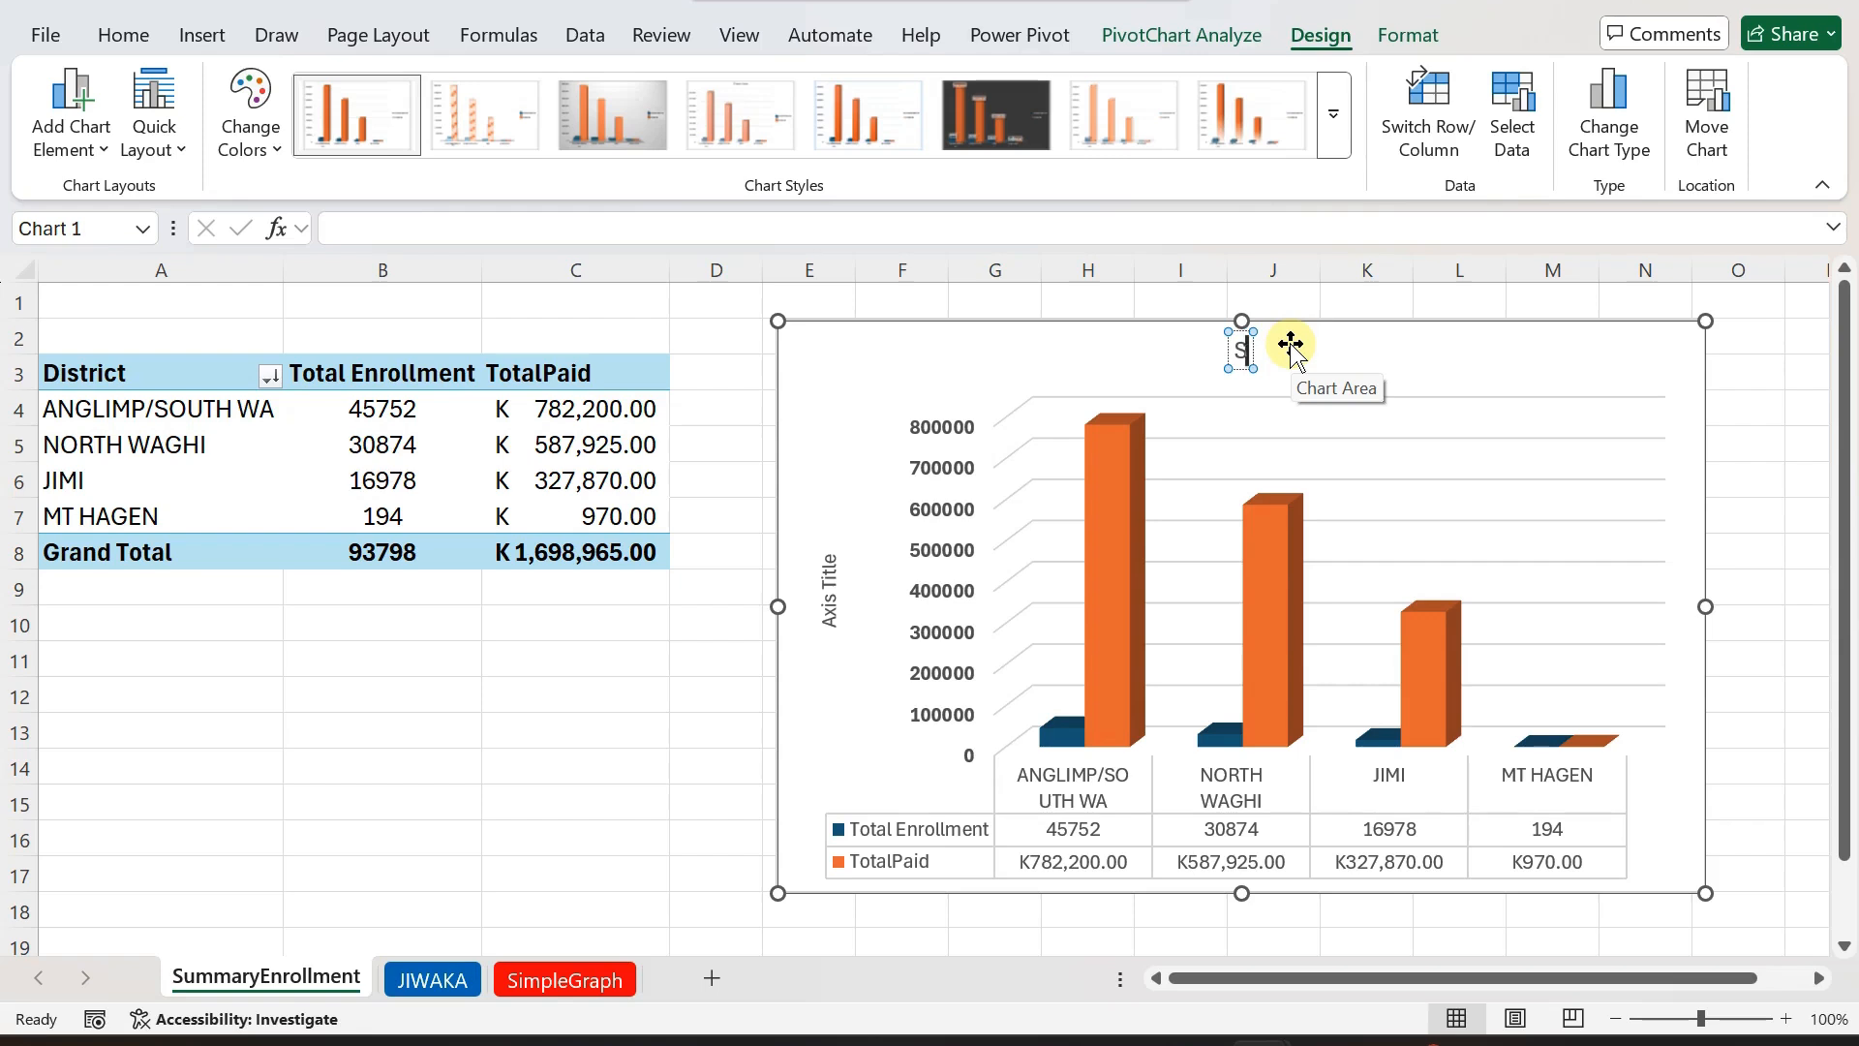
type("NT")
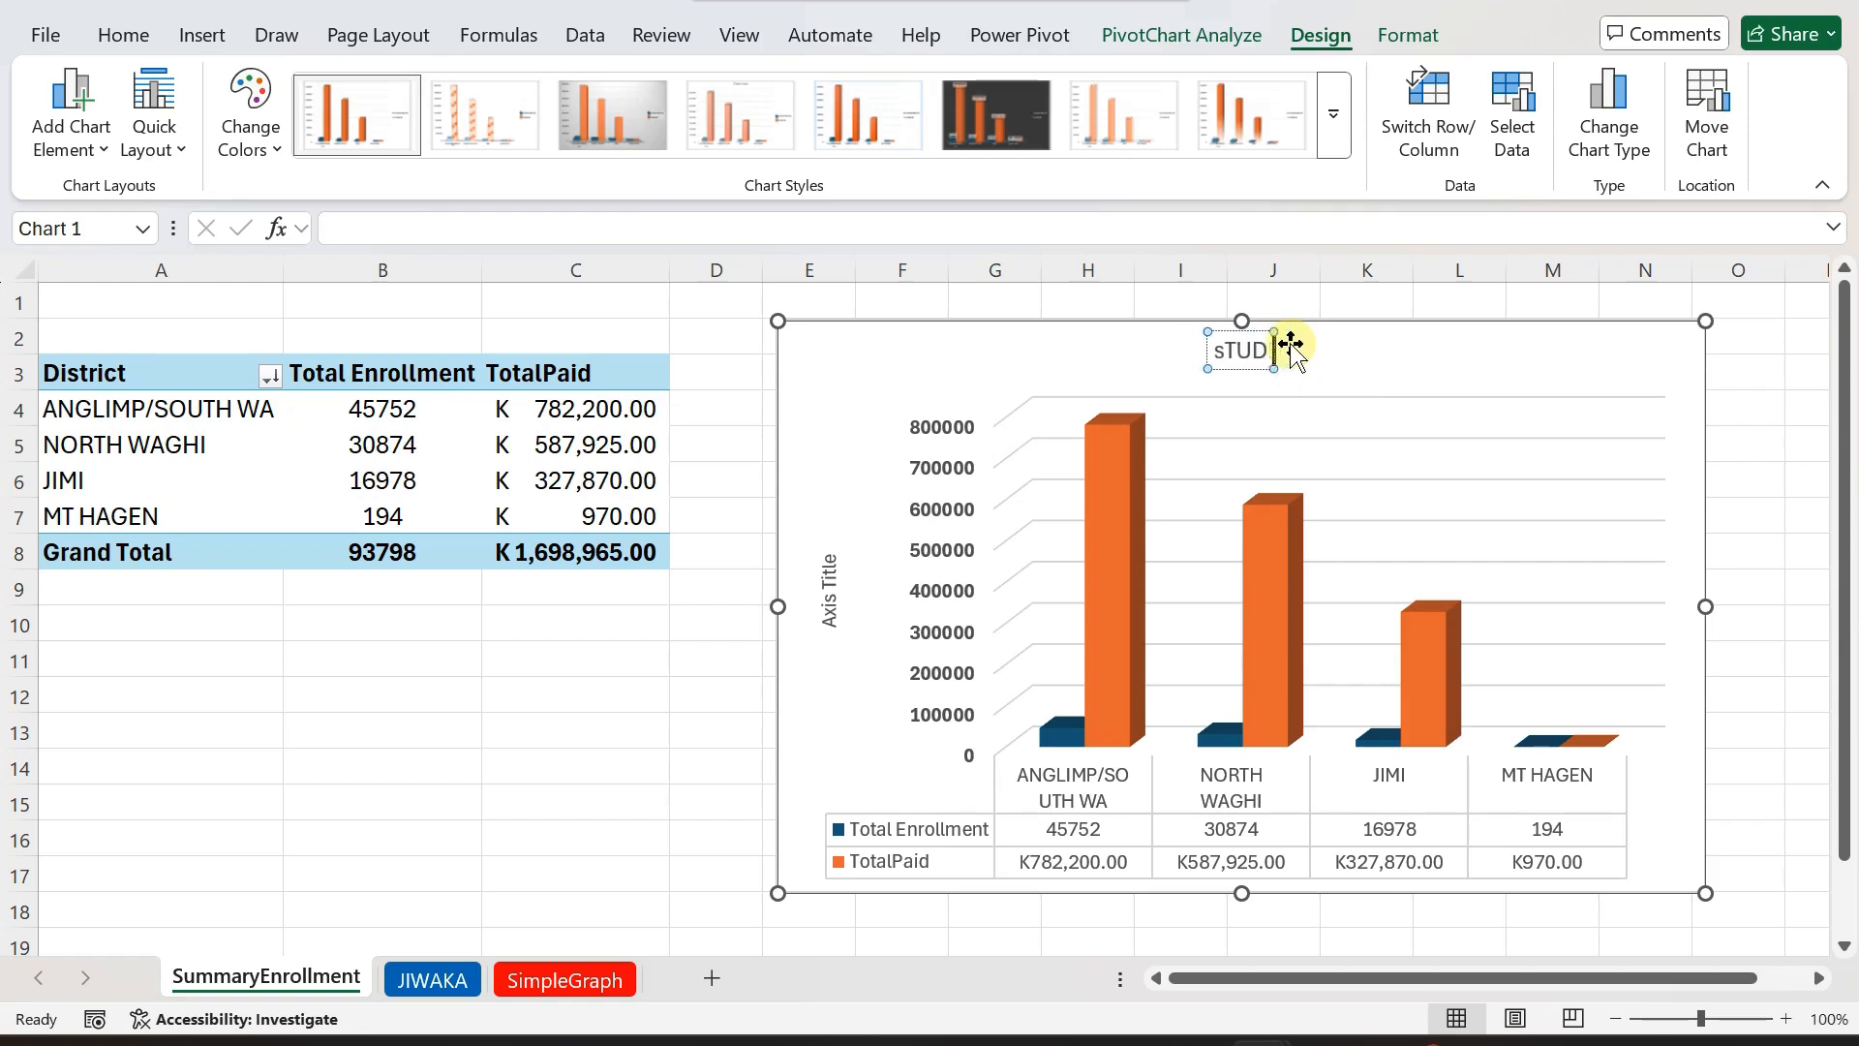
key("BackSpace")
key("BackSpace")
key("BackSpace")
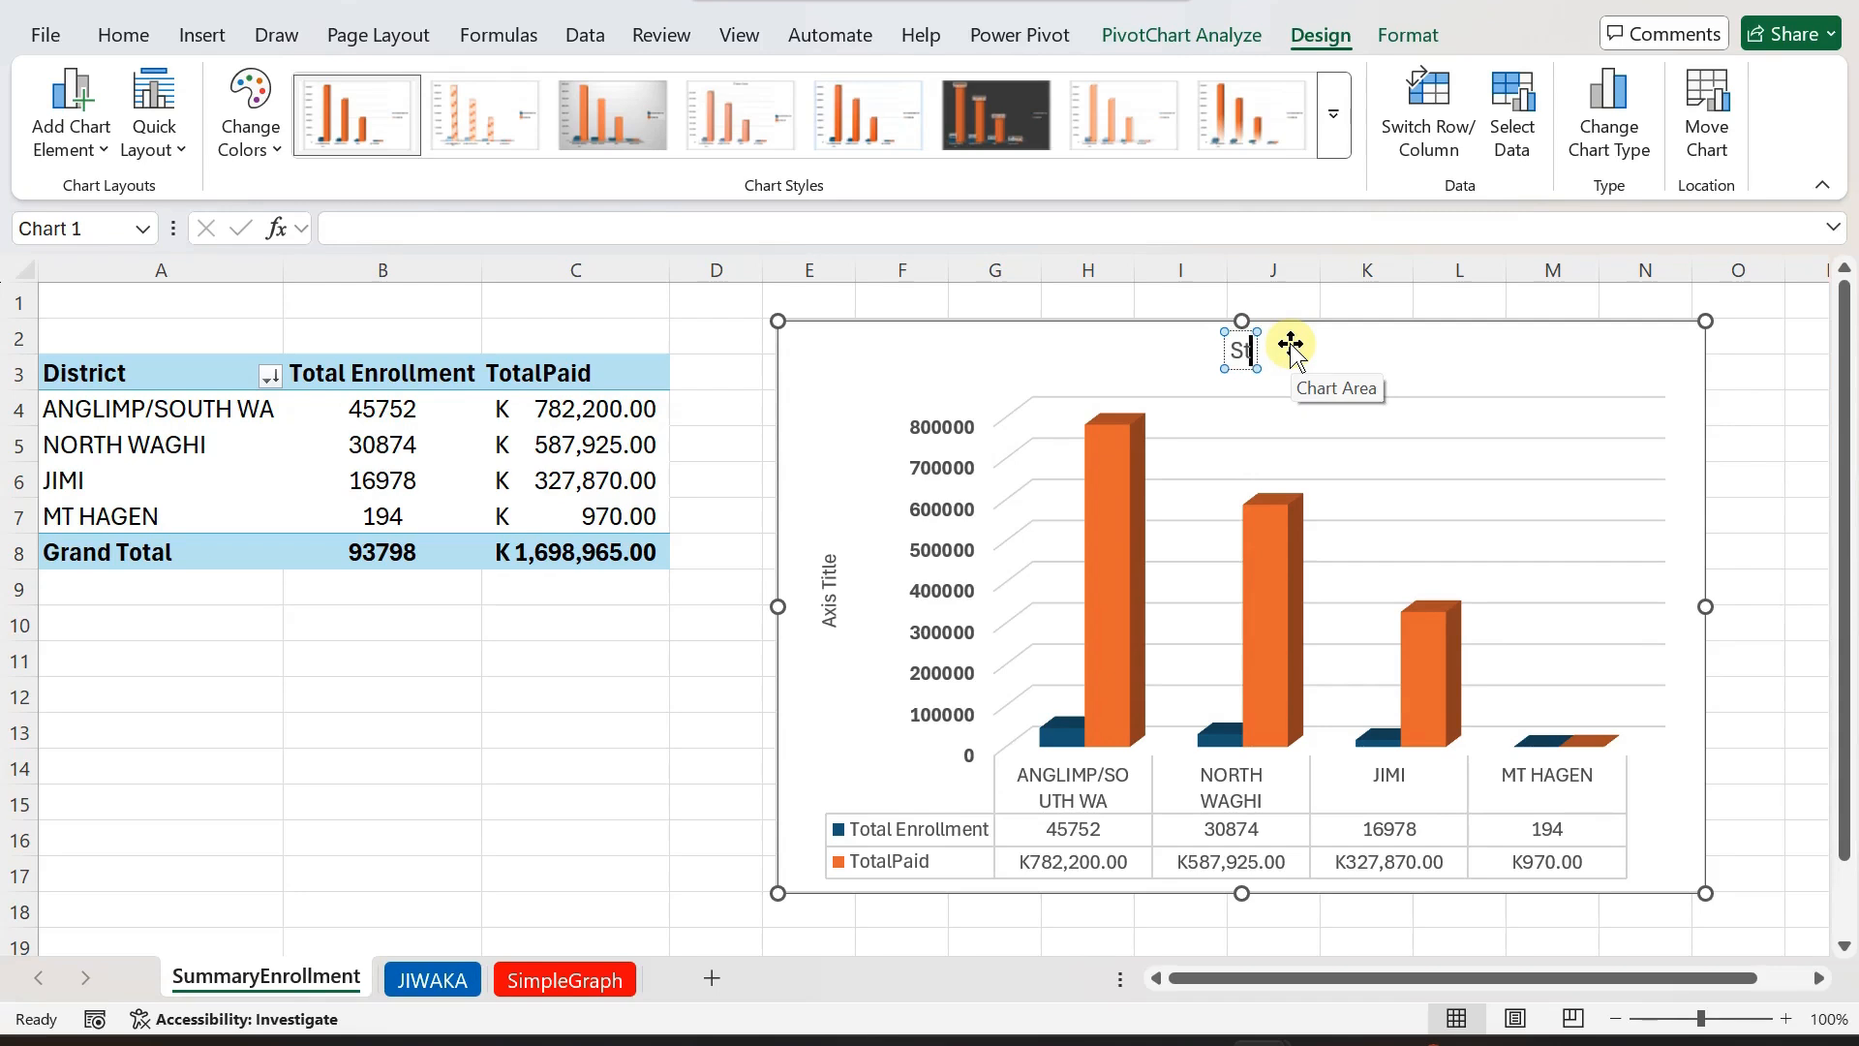
type("Enrol")
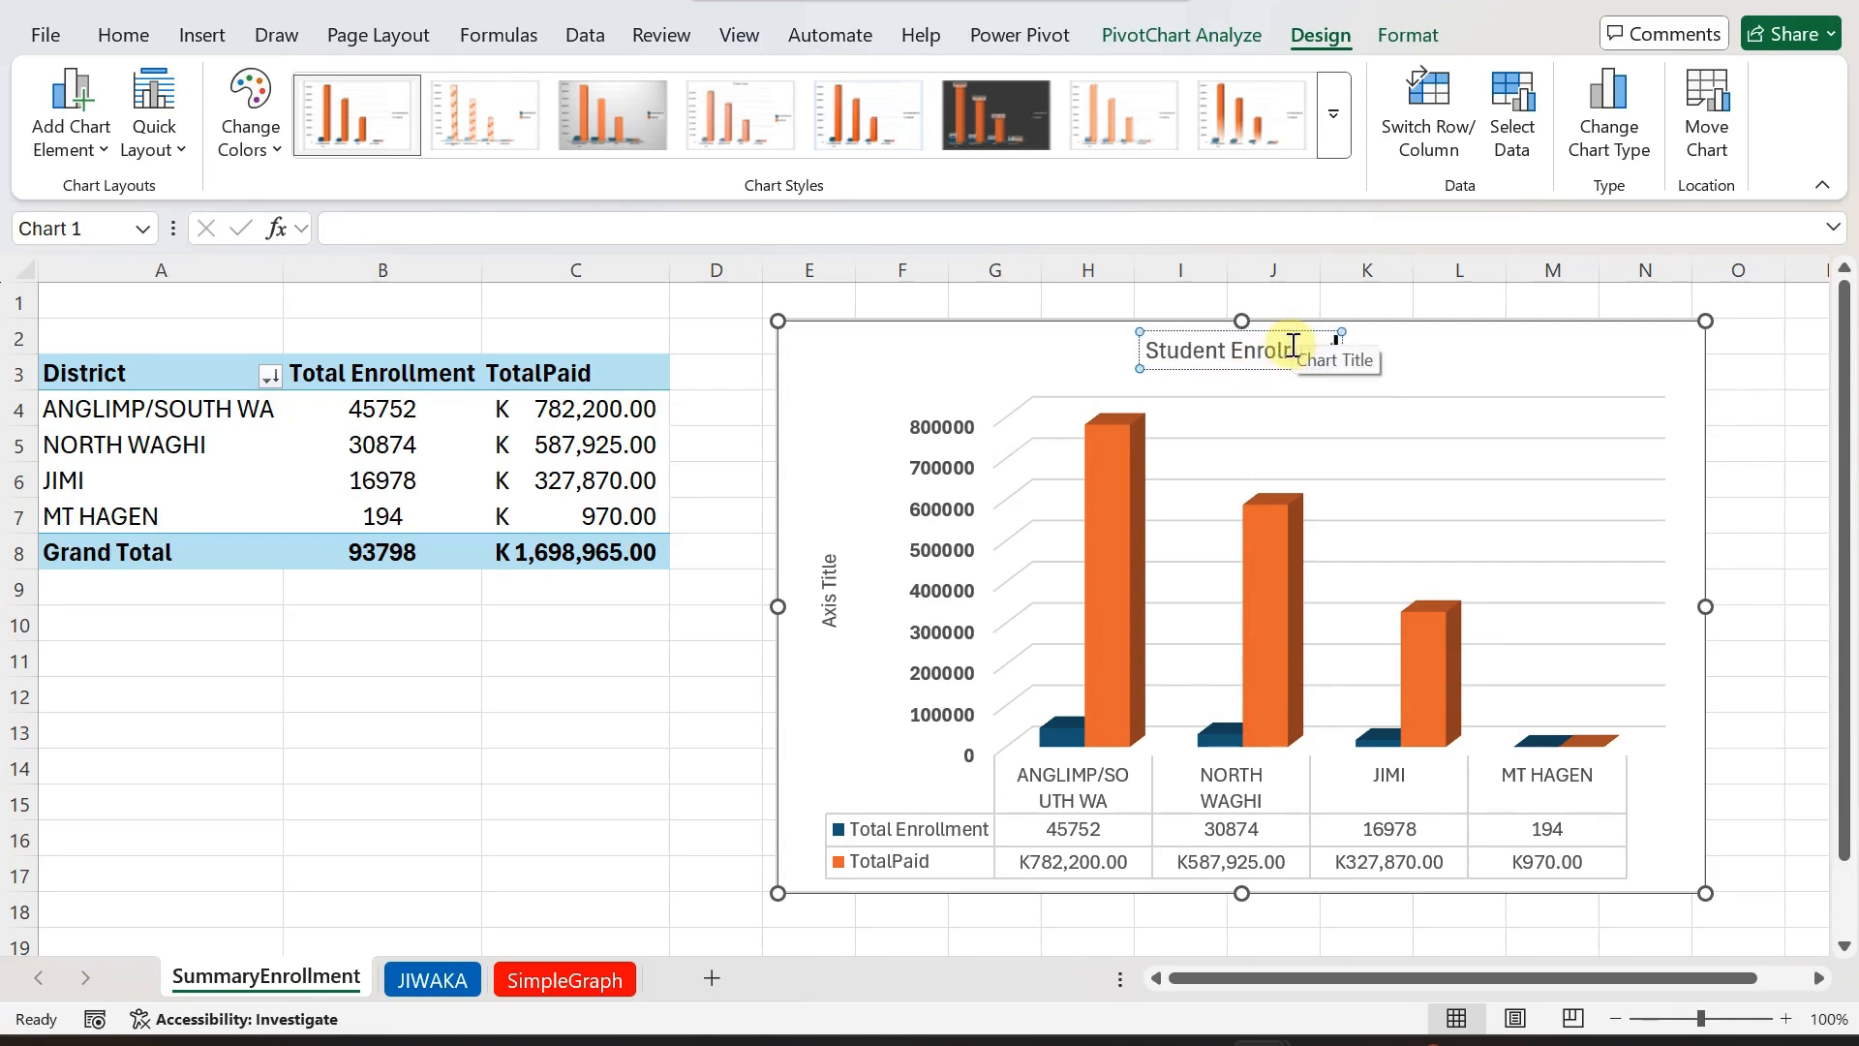
type("ment and F")
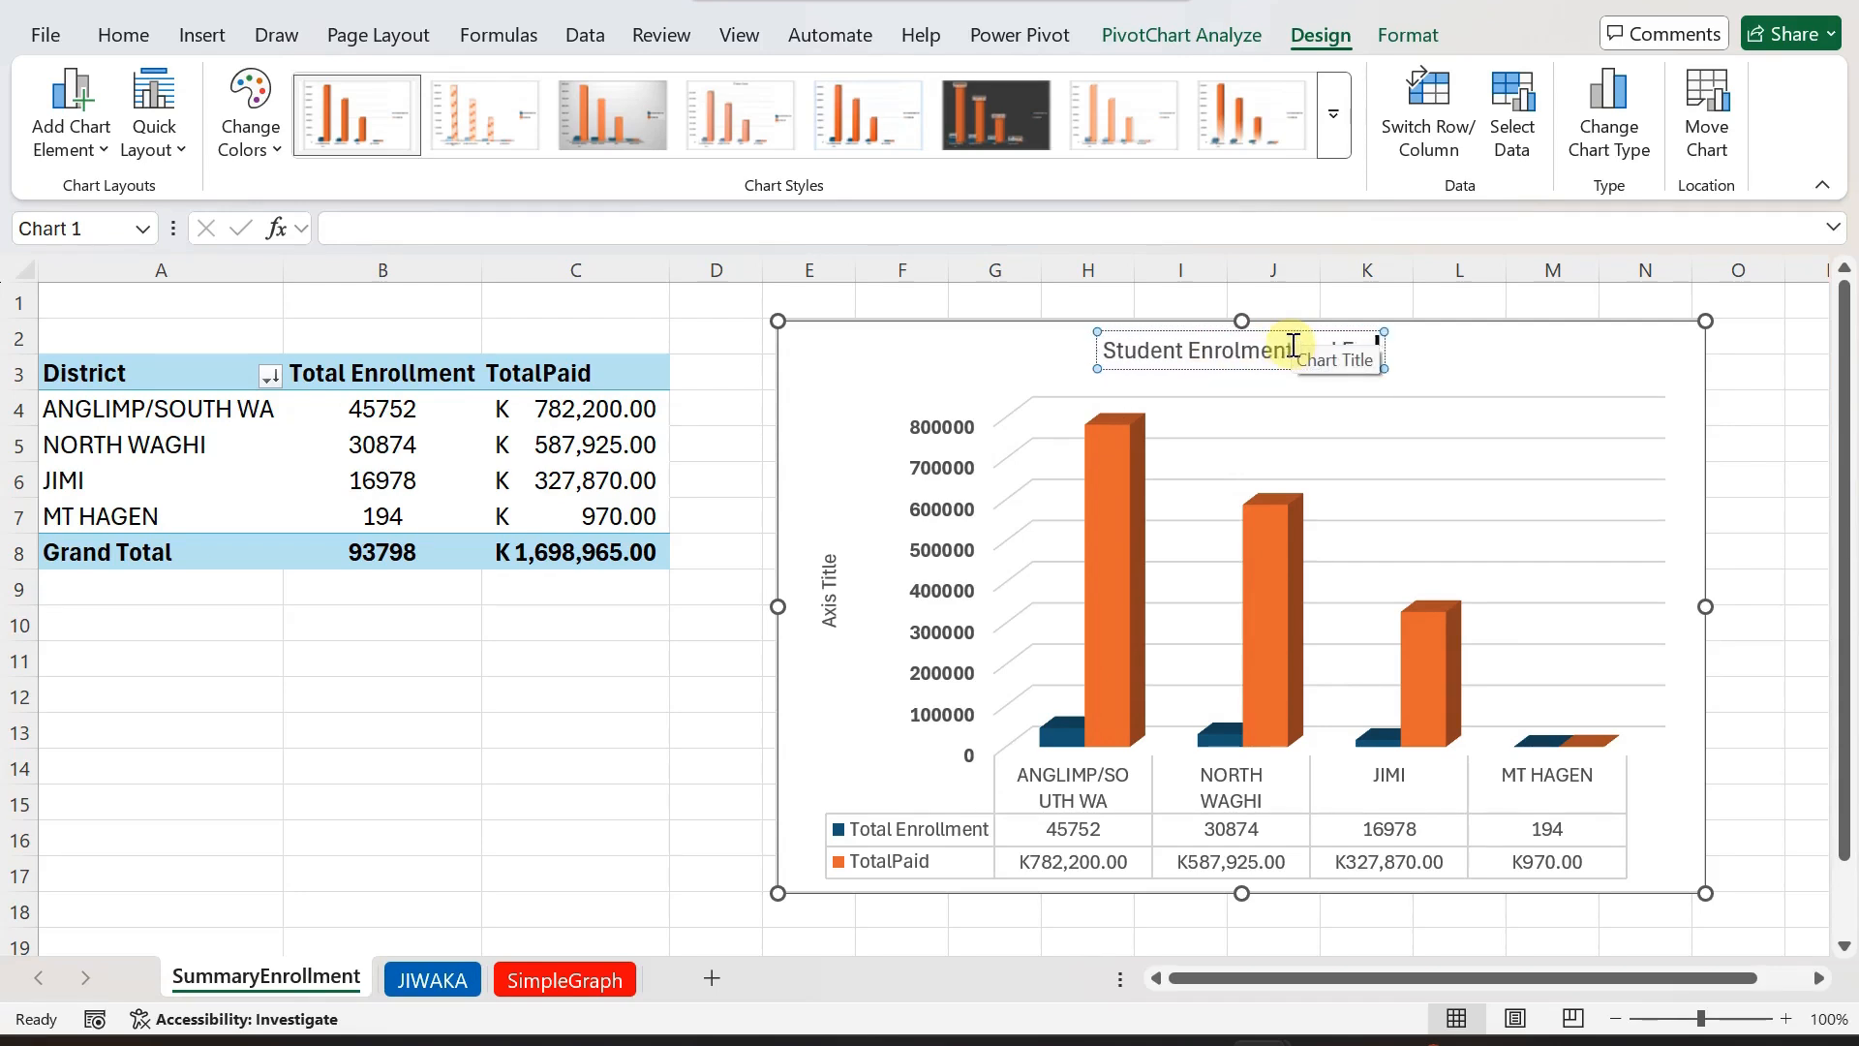
type("ees Payment")
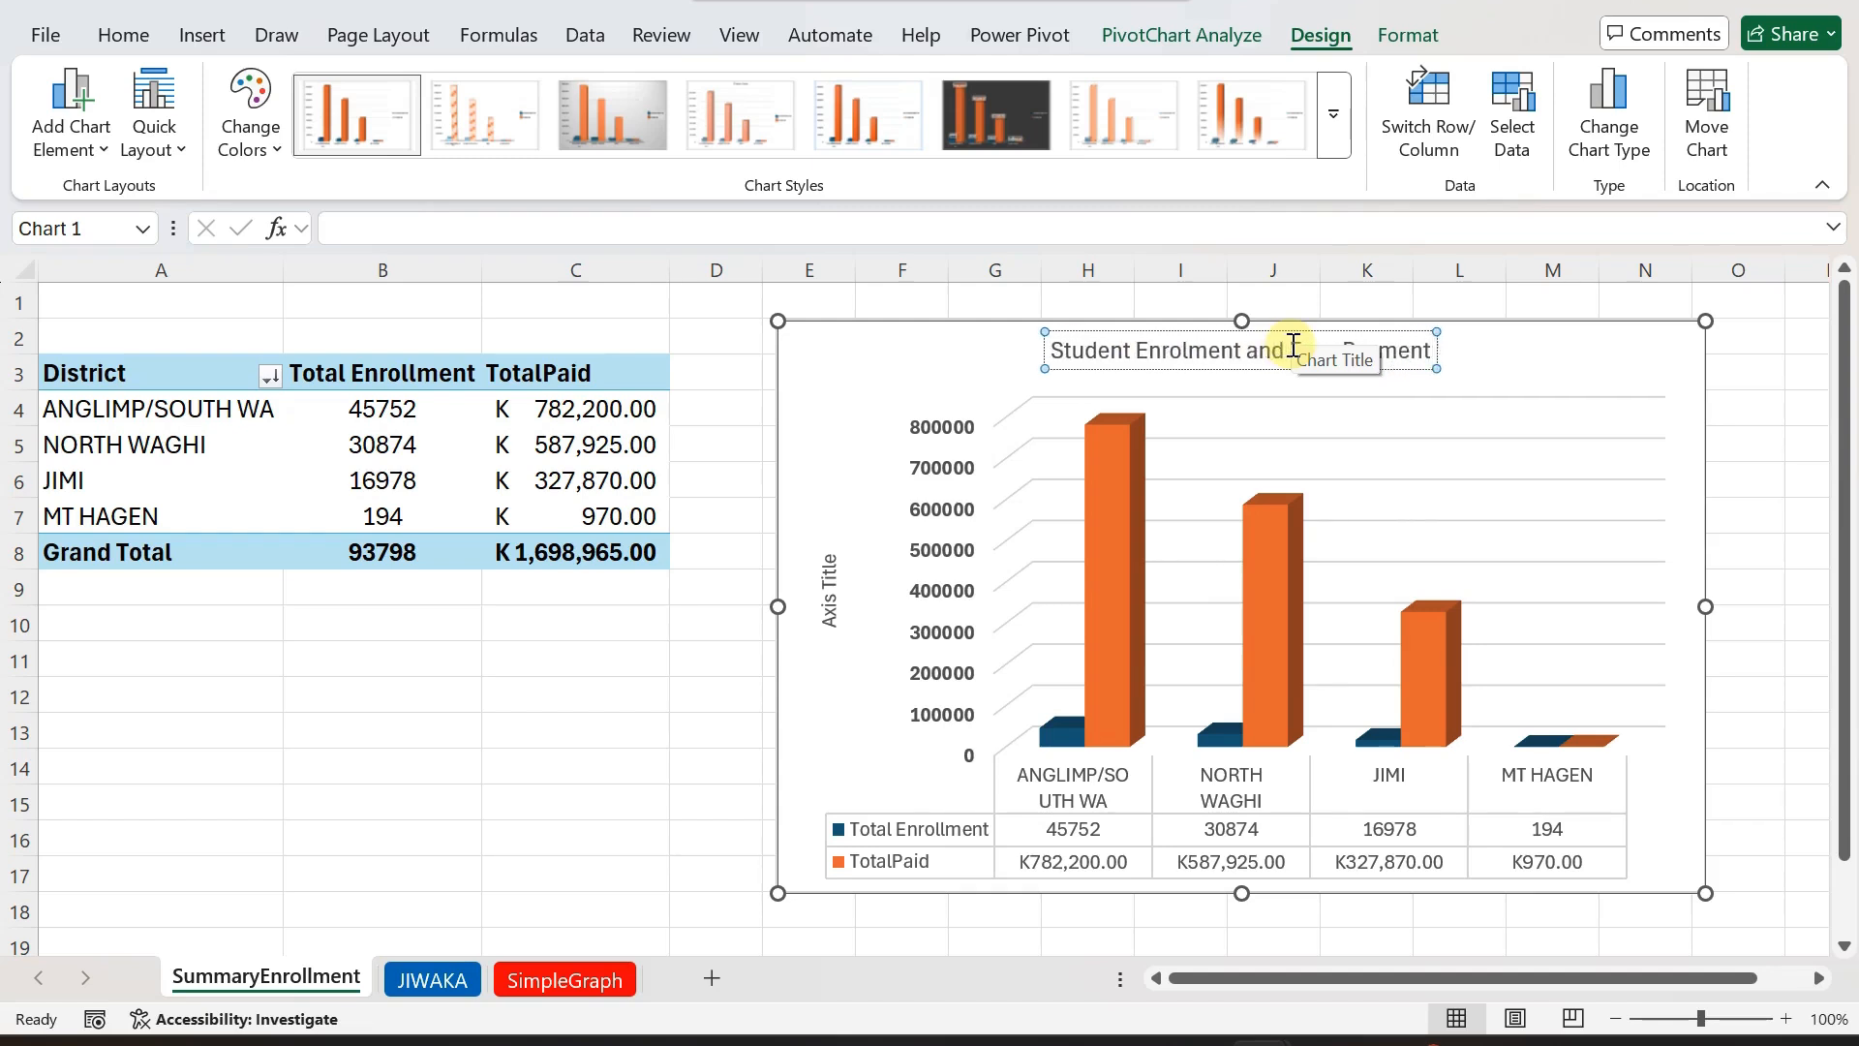
type(" By District")
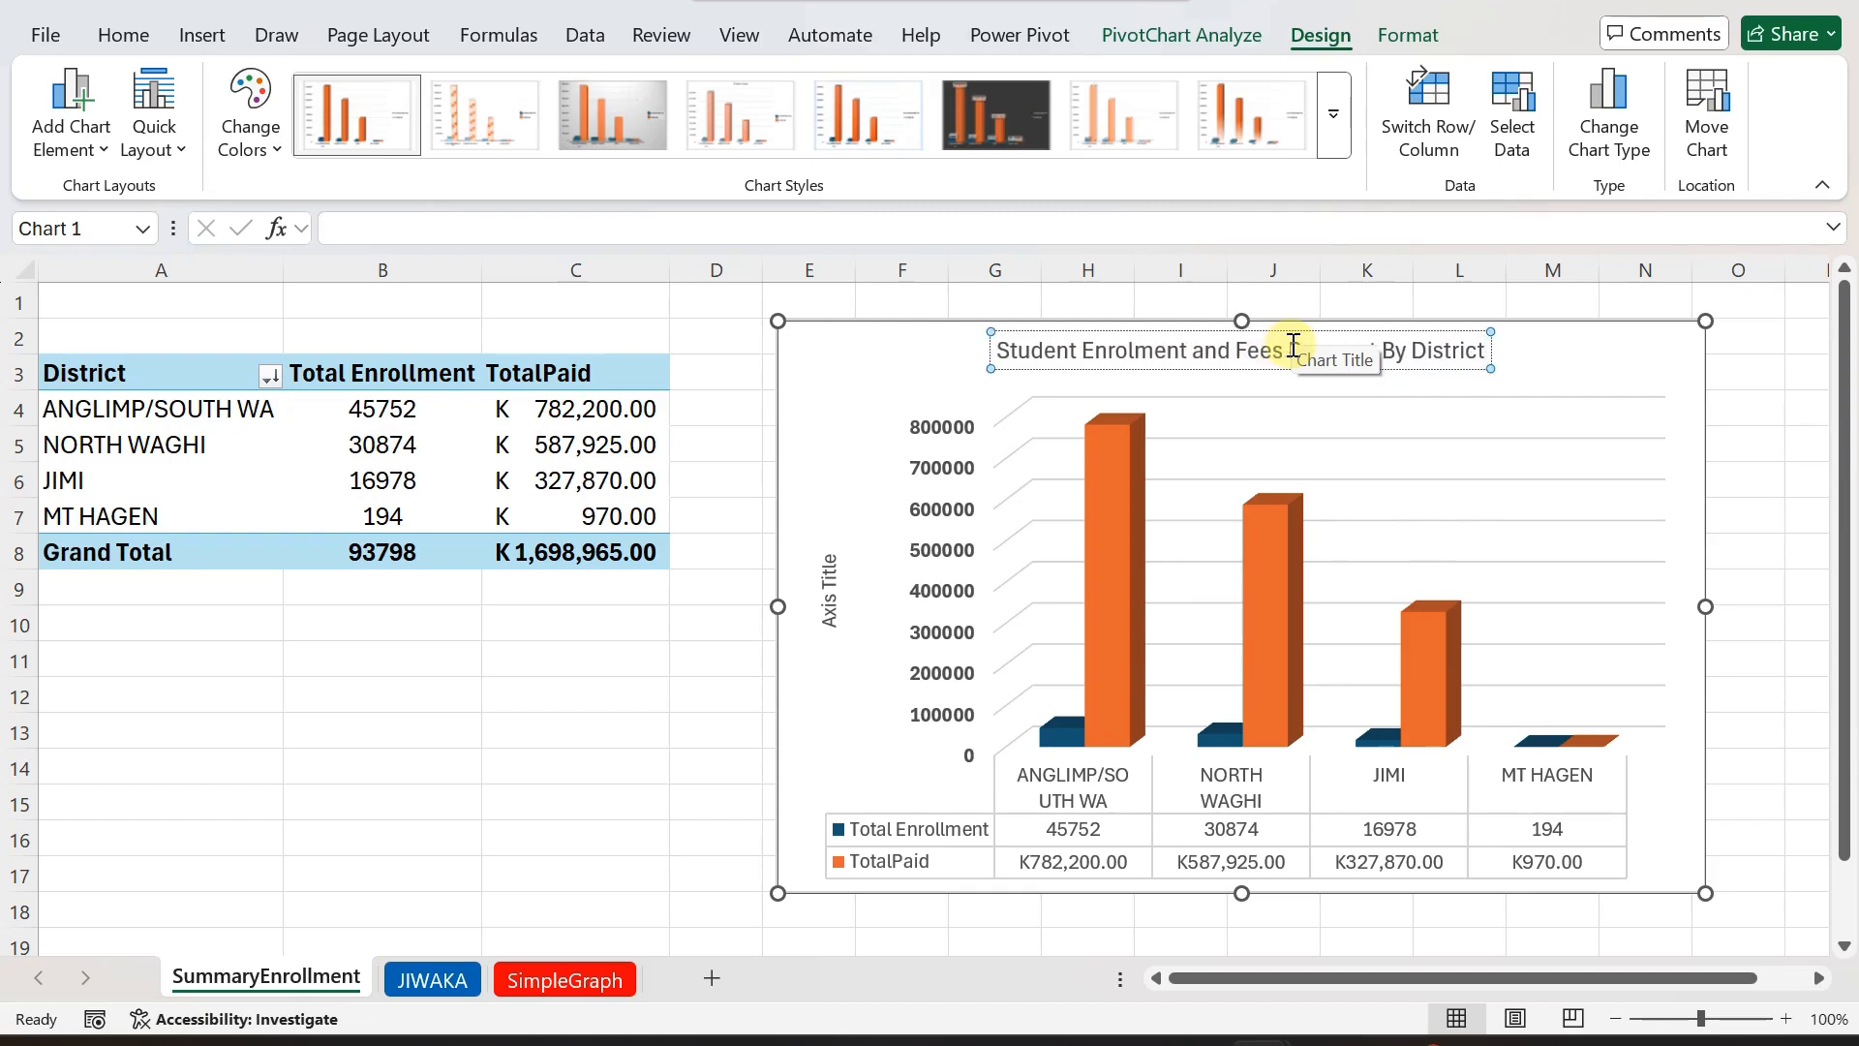
left_click(751, 743)
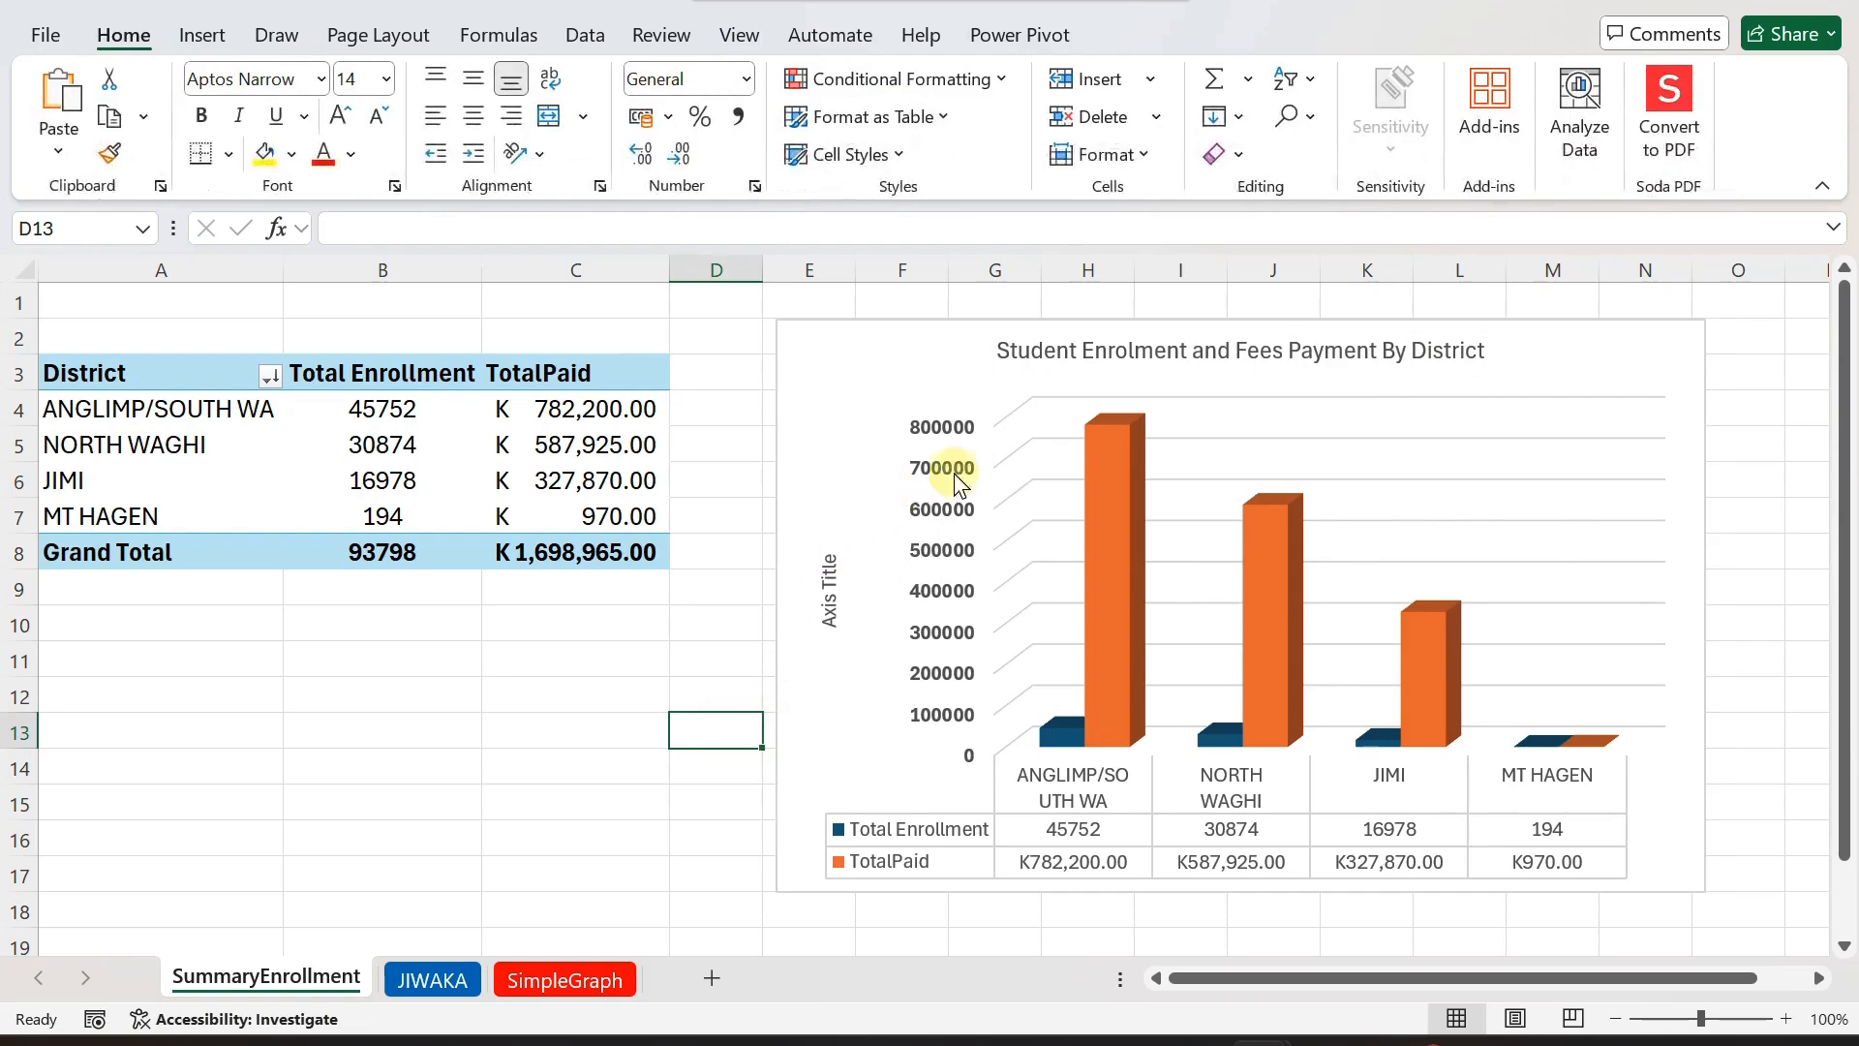
Make the PivotChart's title bold.
left_click(1017, 354)
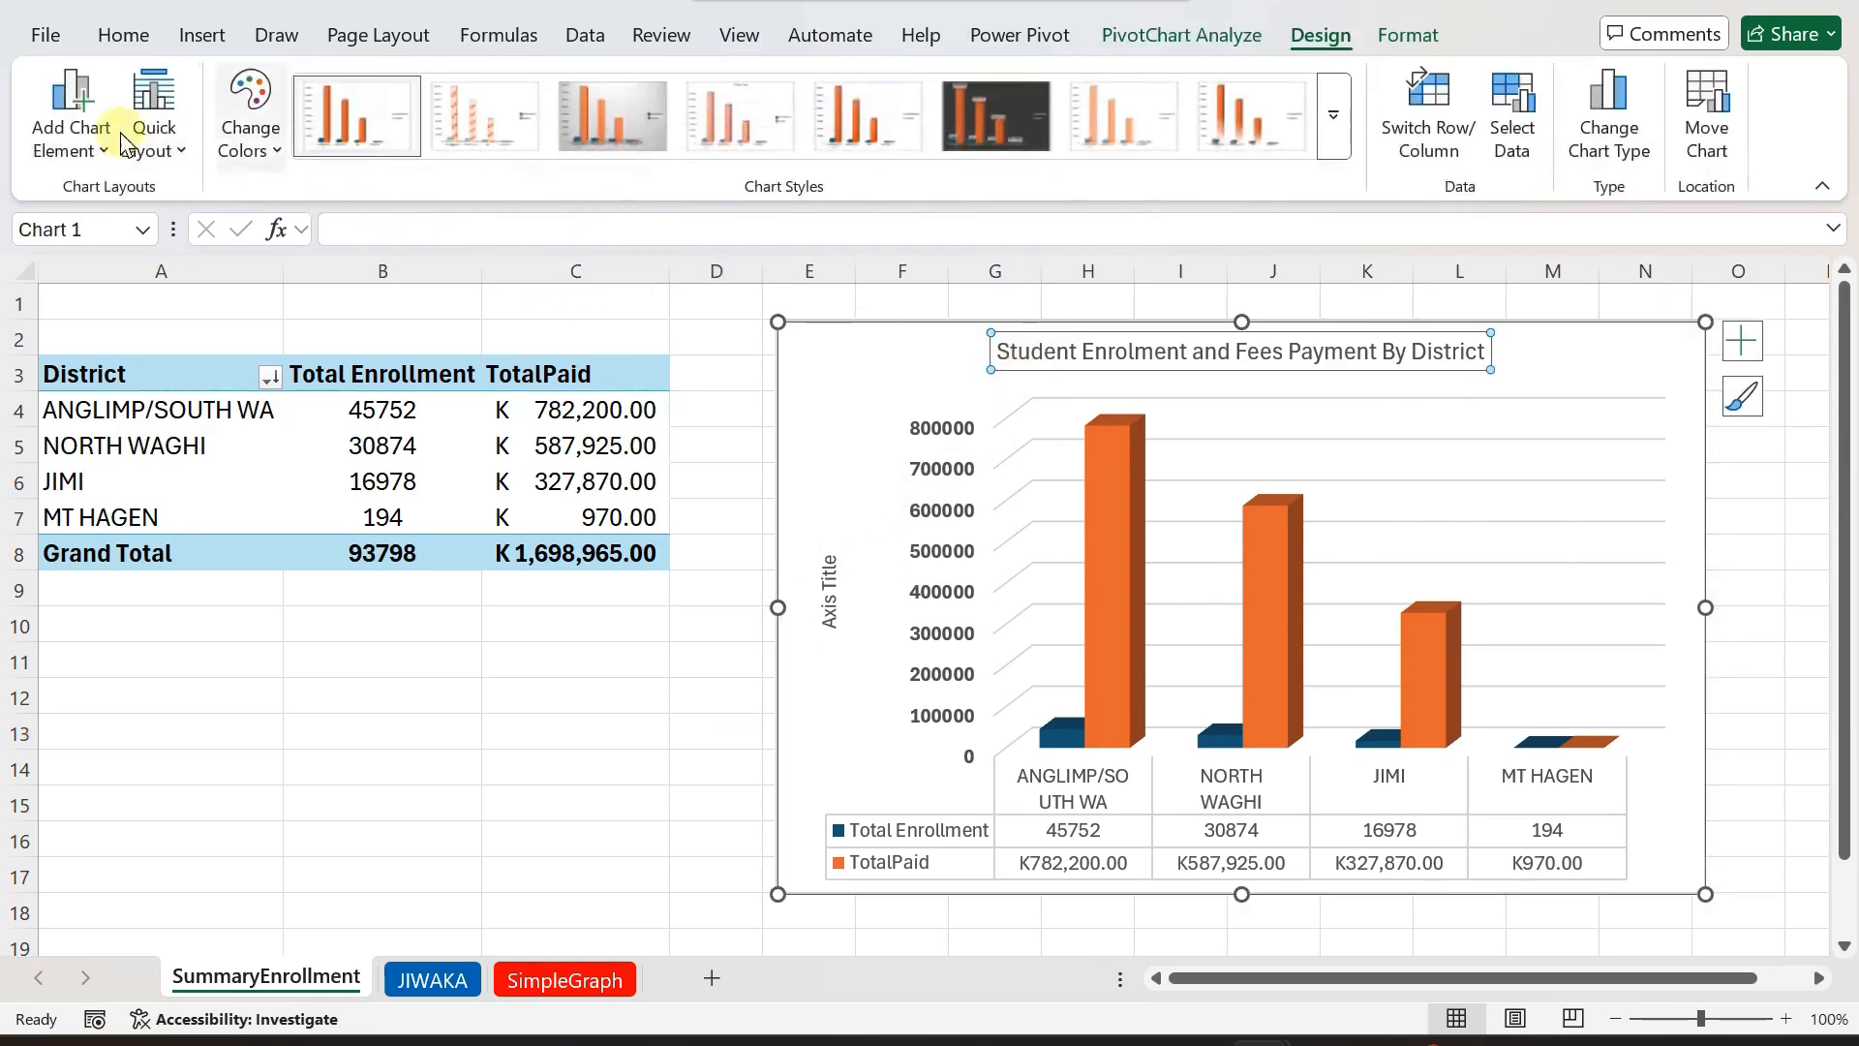
left_click(123, 35)
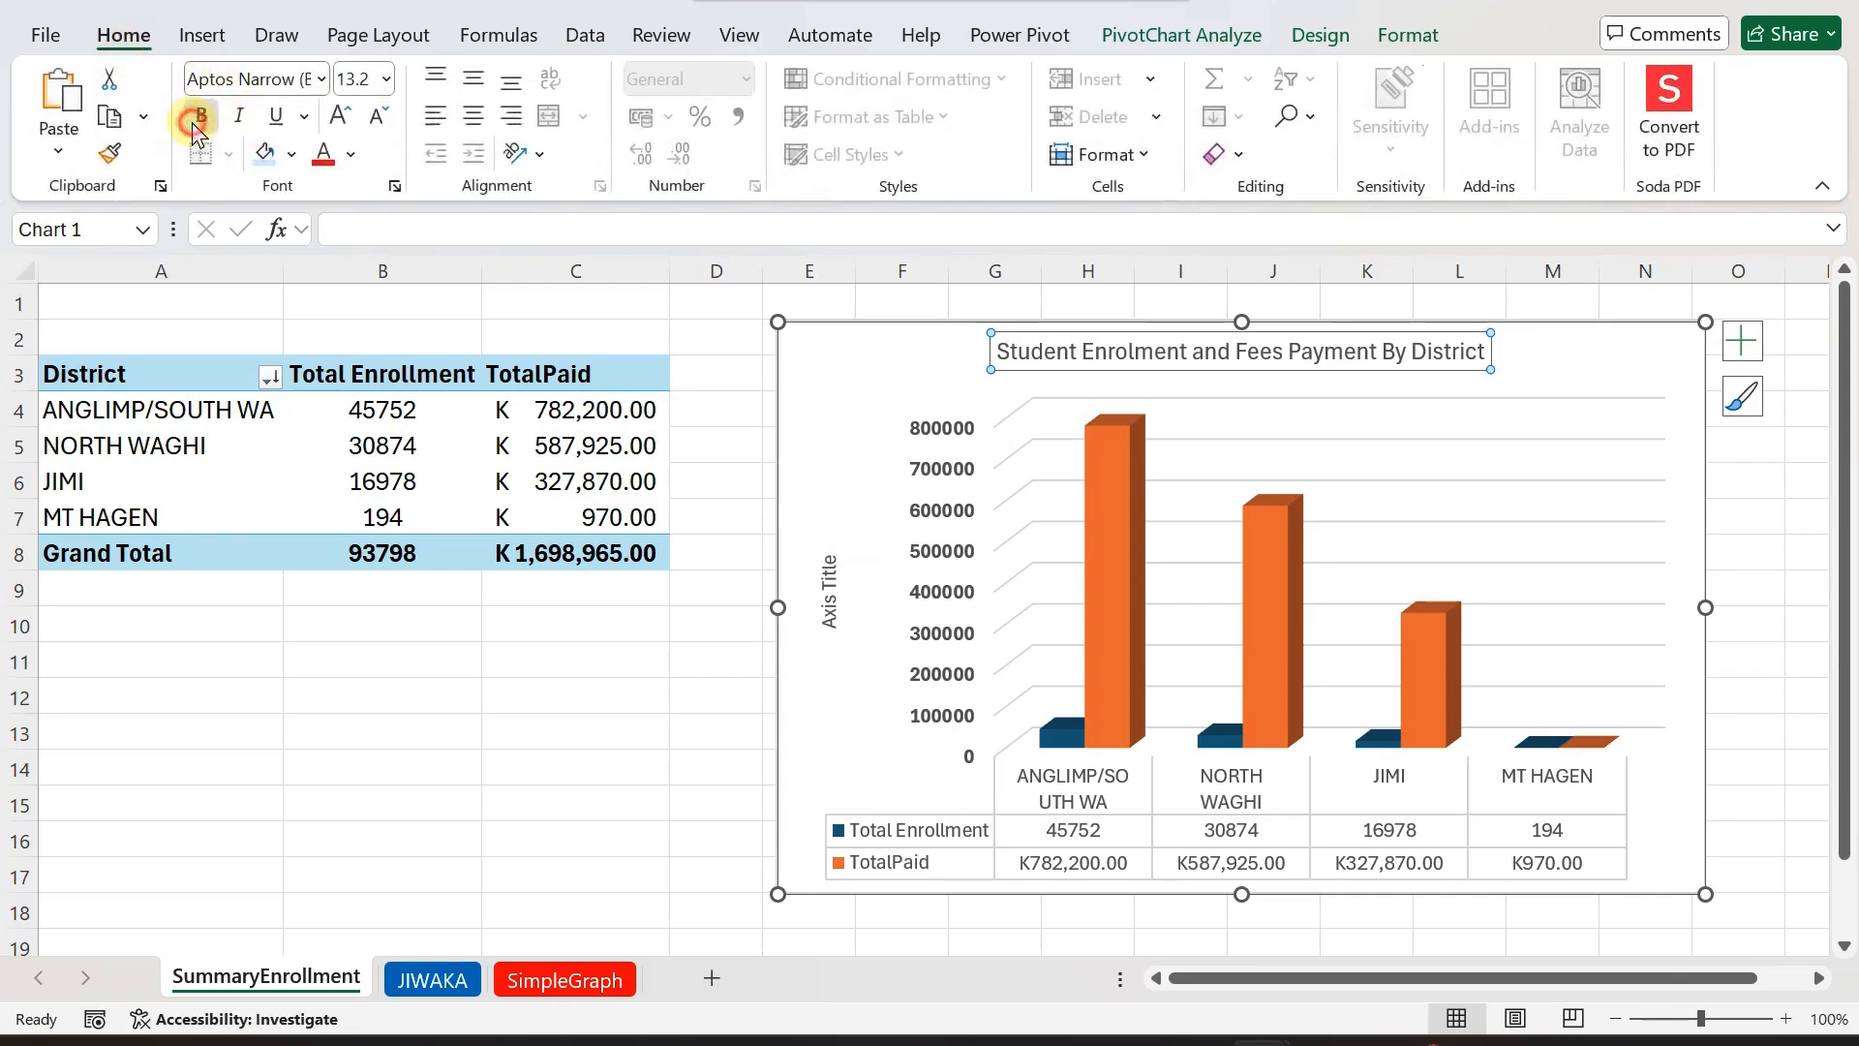
left_click(201, 115)
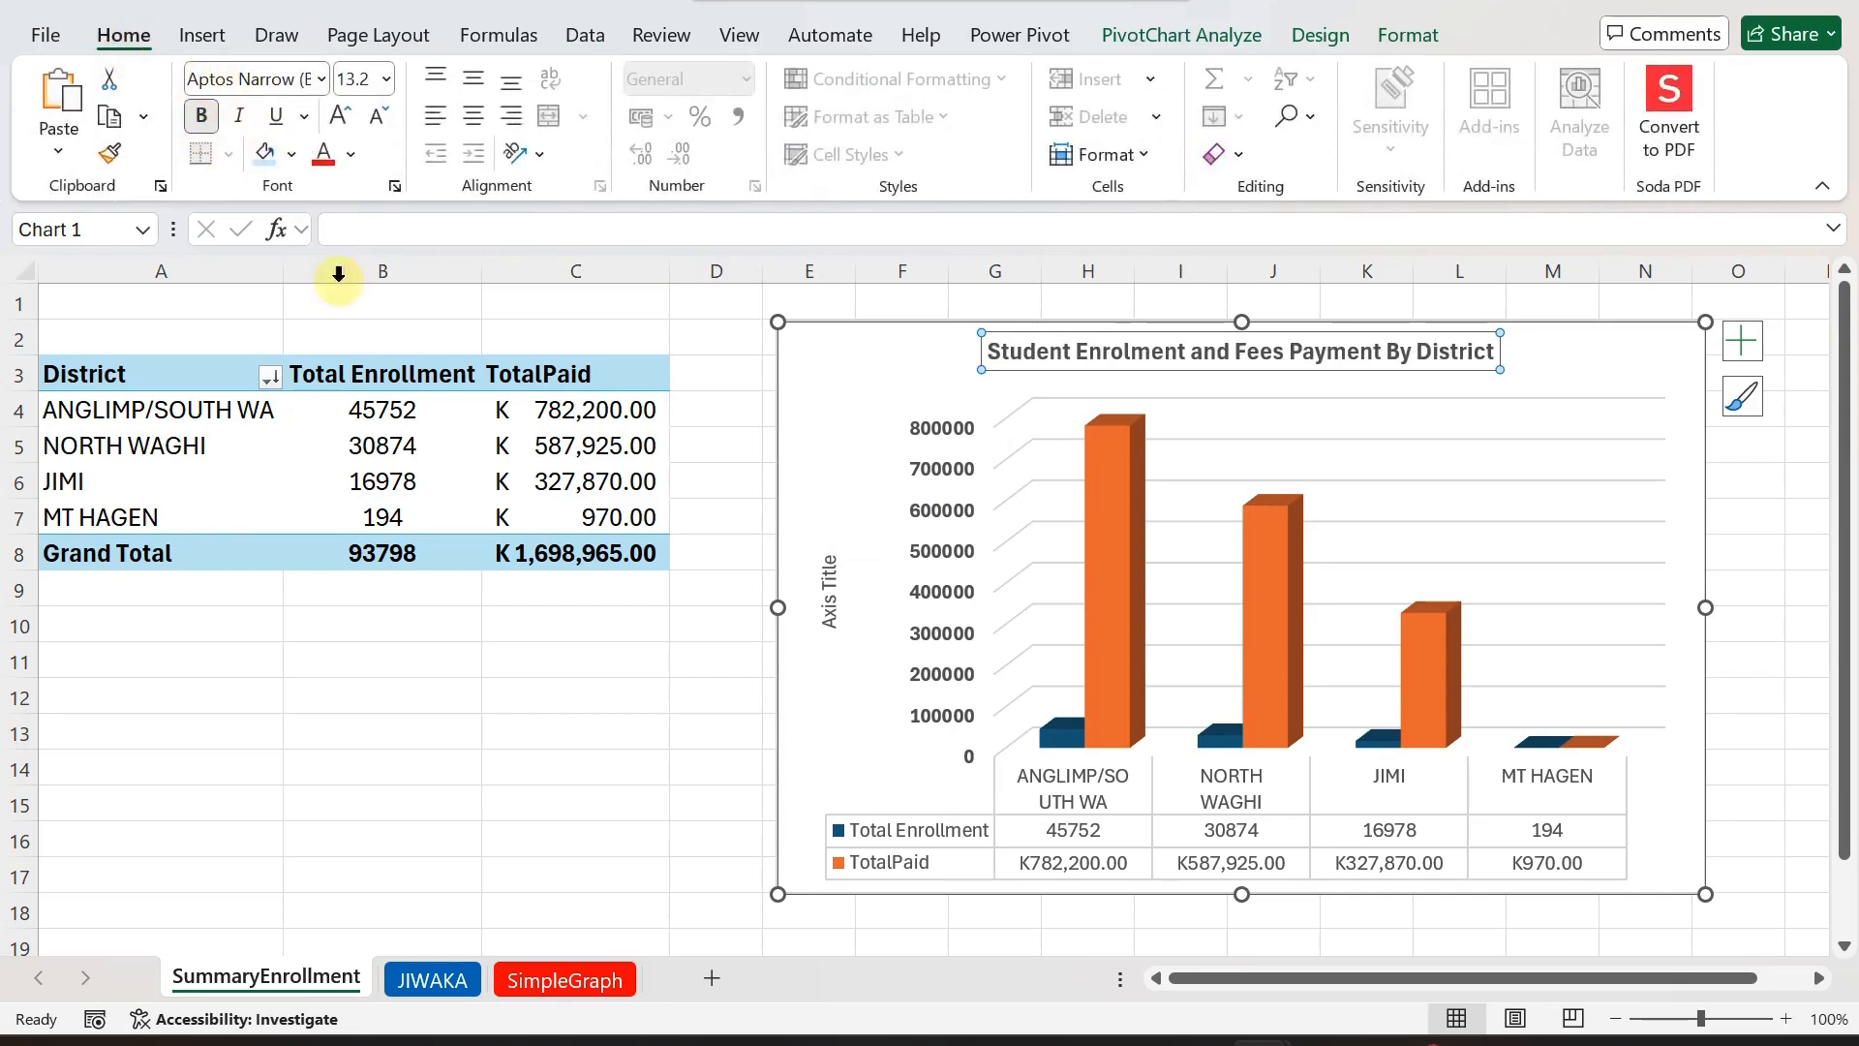
left_click(907, 833)
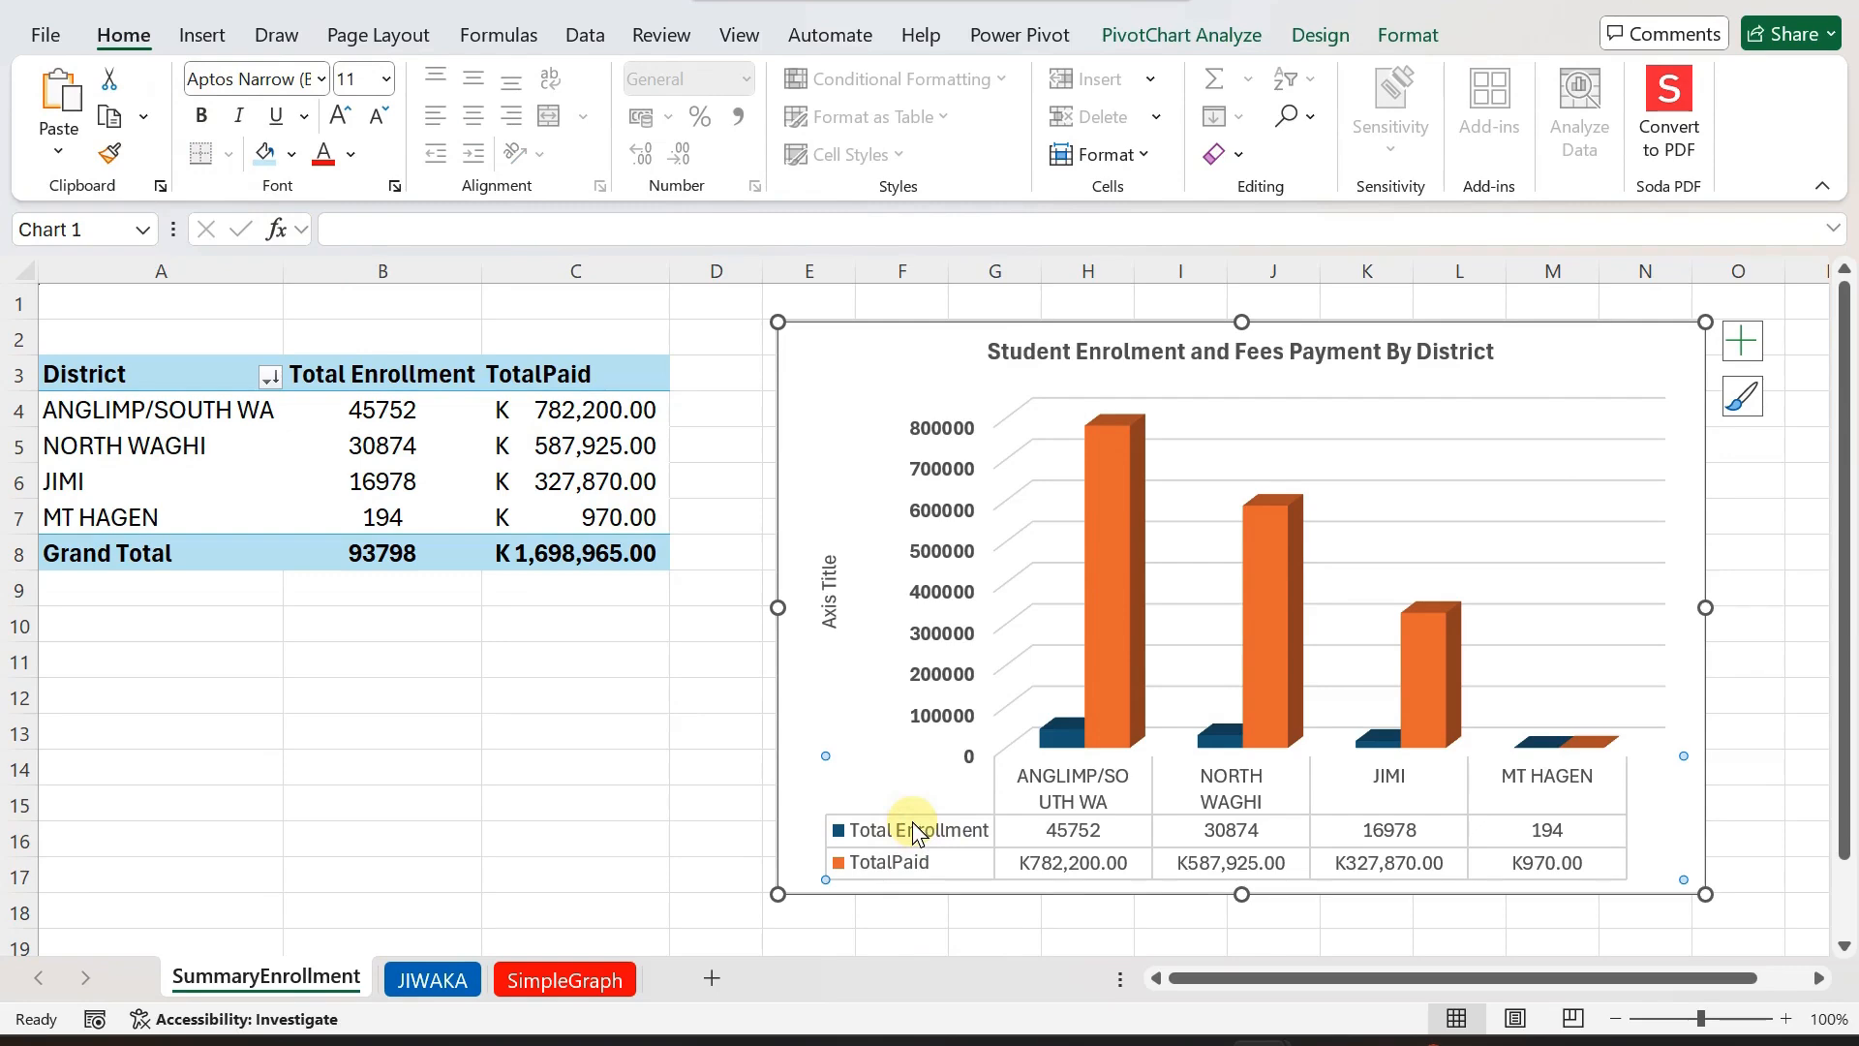
left_click(290, 153)
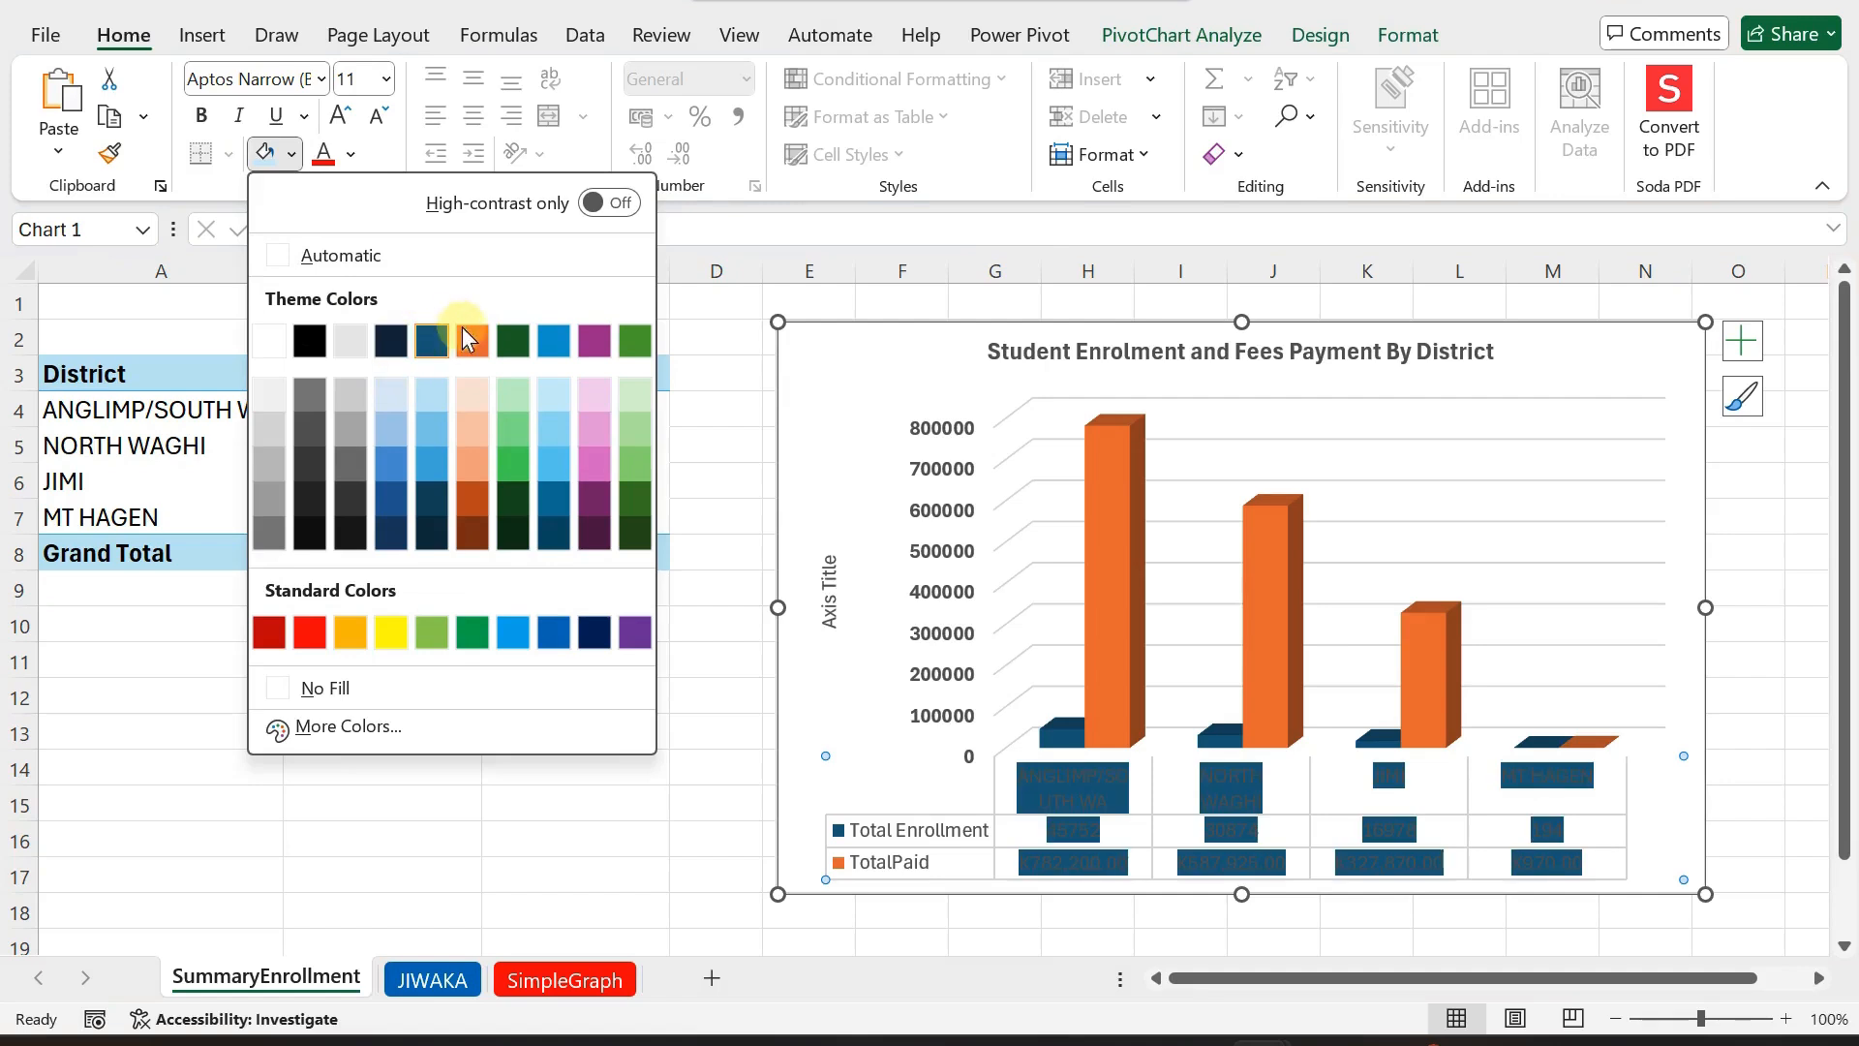
left_click(1027, 785)
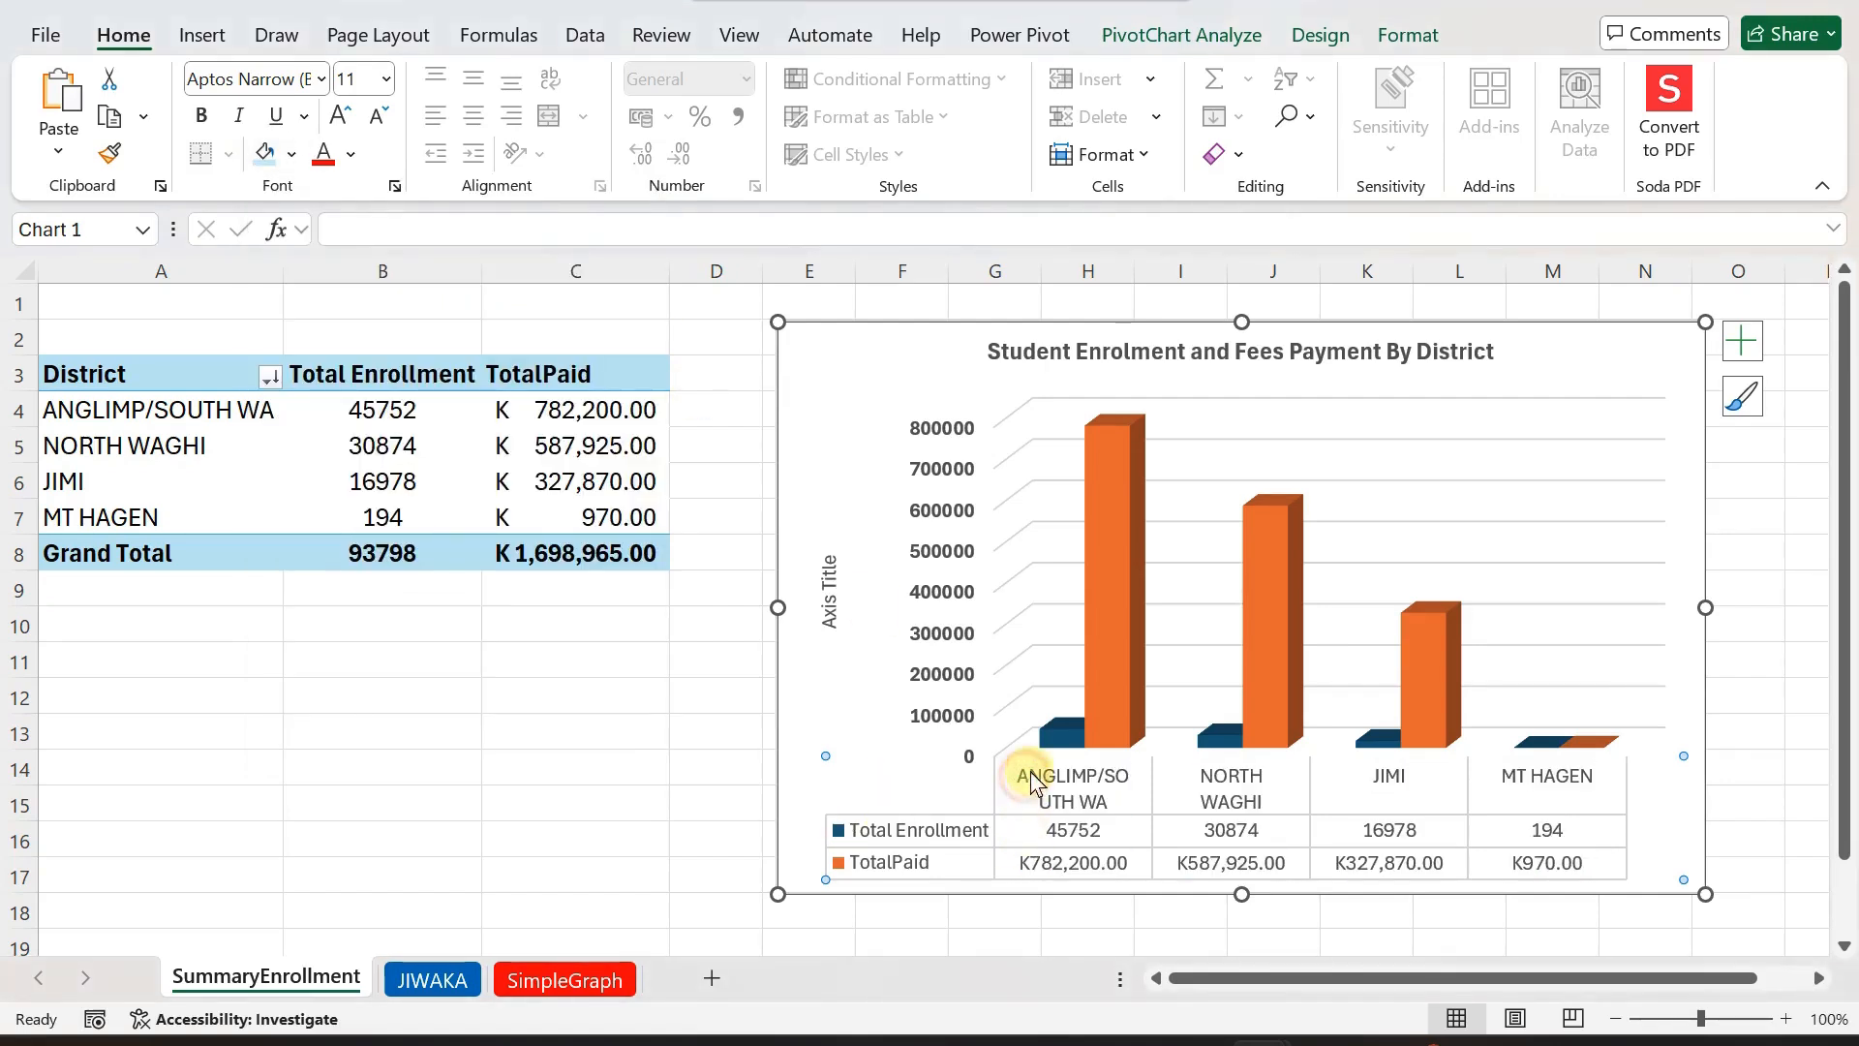
left_click(1491, 501)
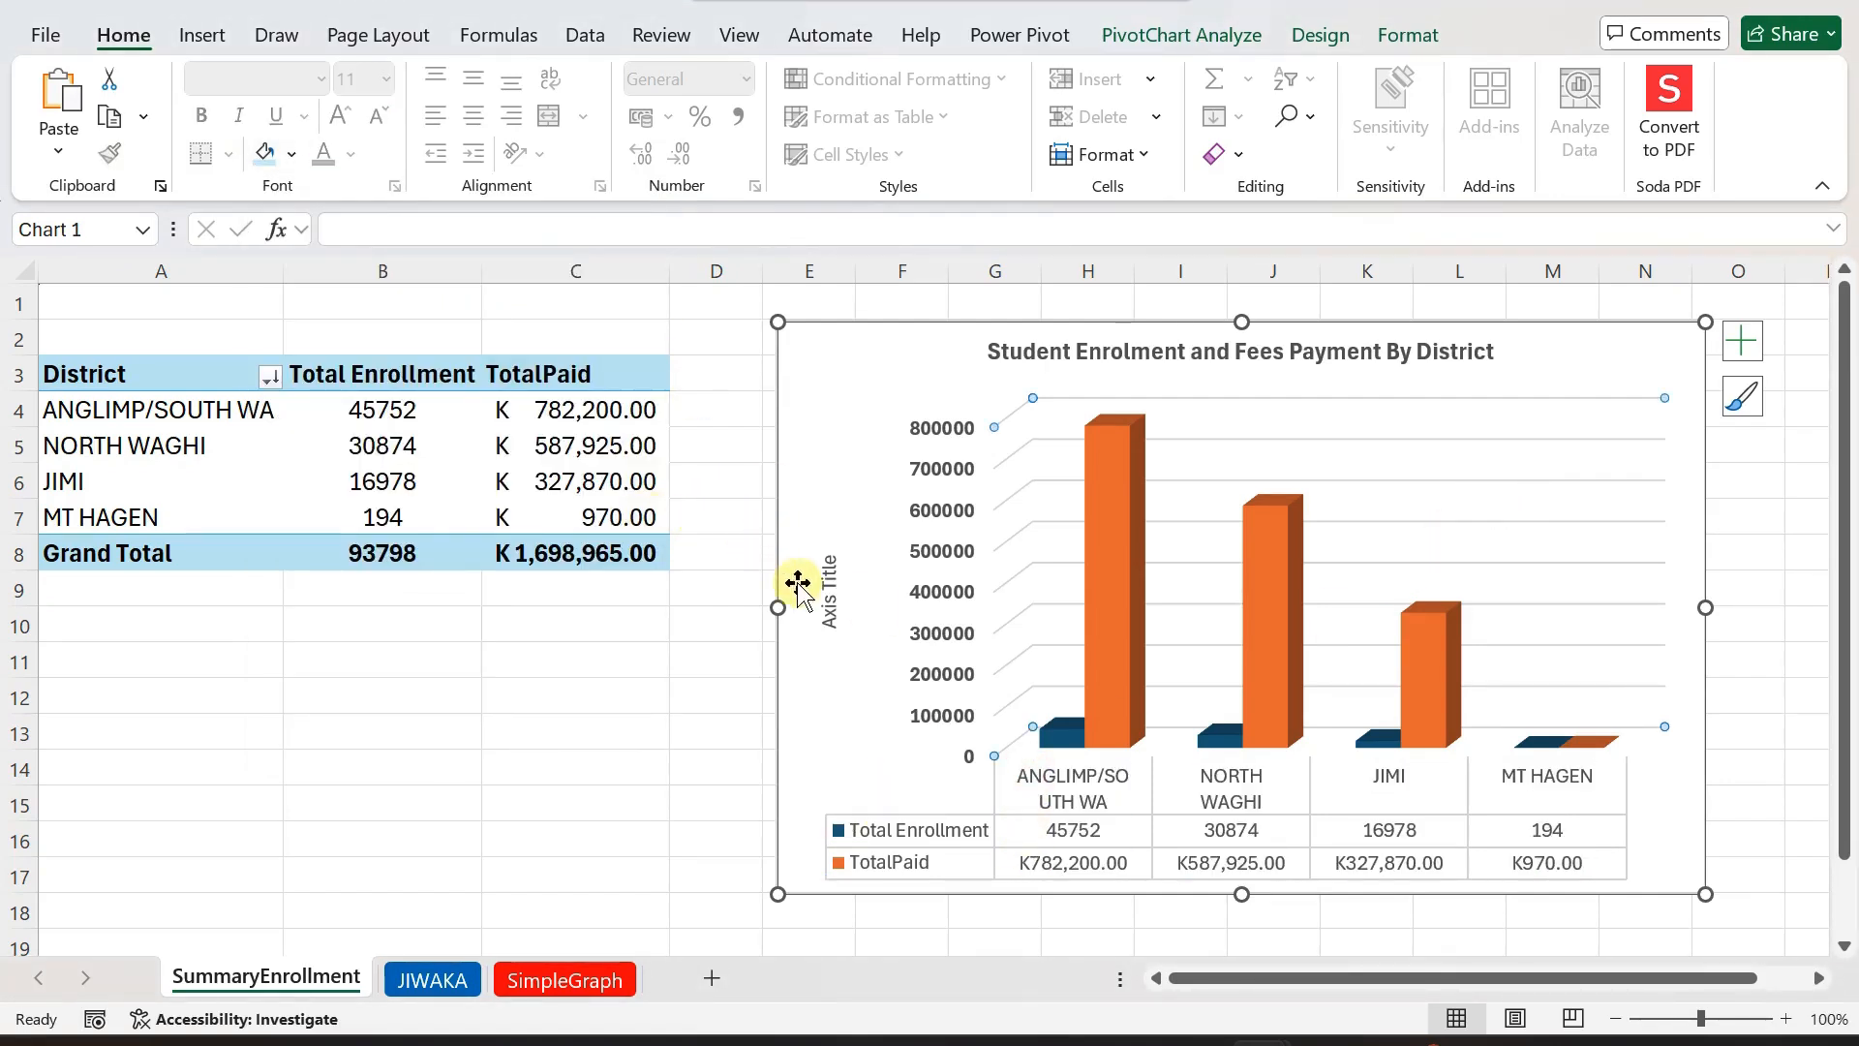
Replace the PivotChart's vertical axis title text with "Amount Paid" and close the axis title formatting options.
double_click(834, 605)
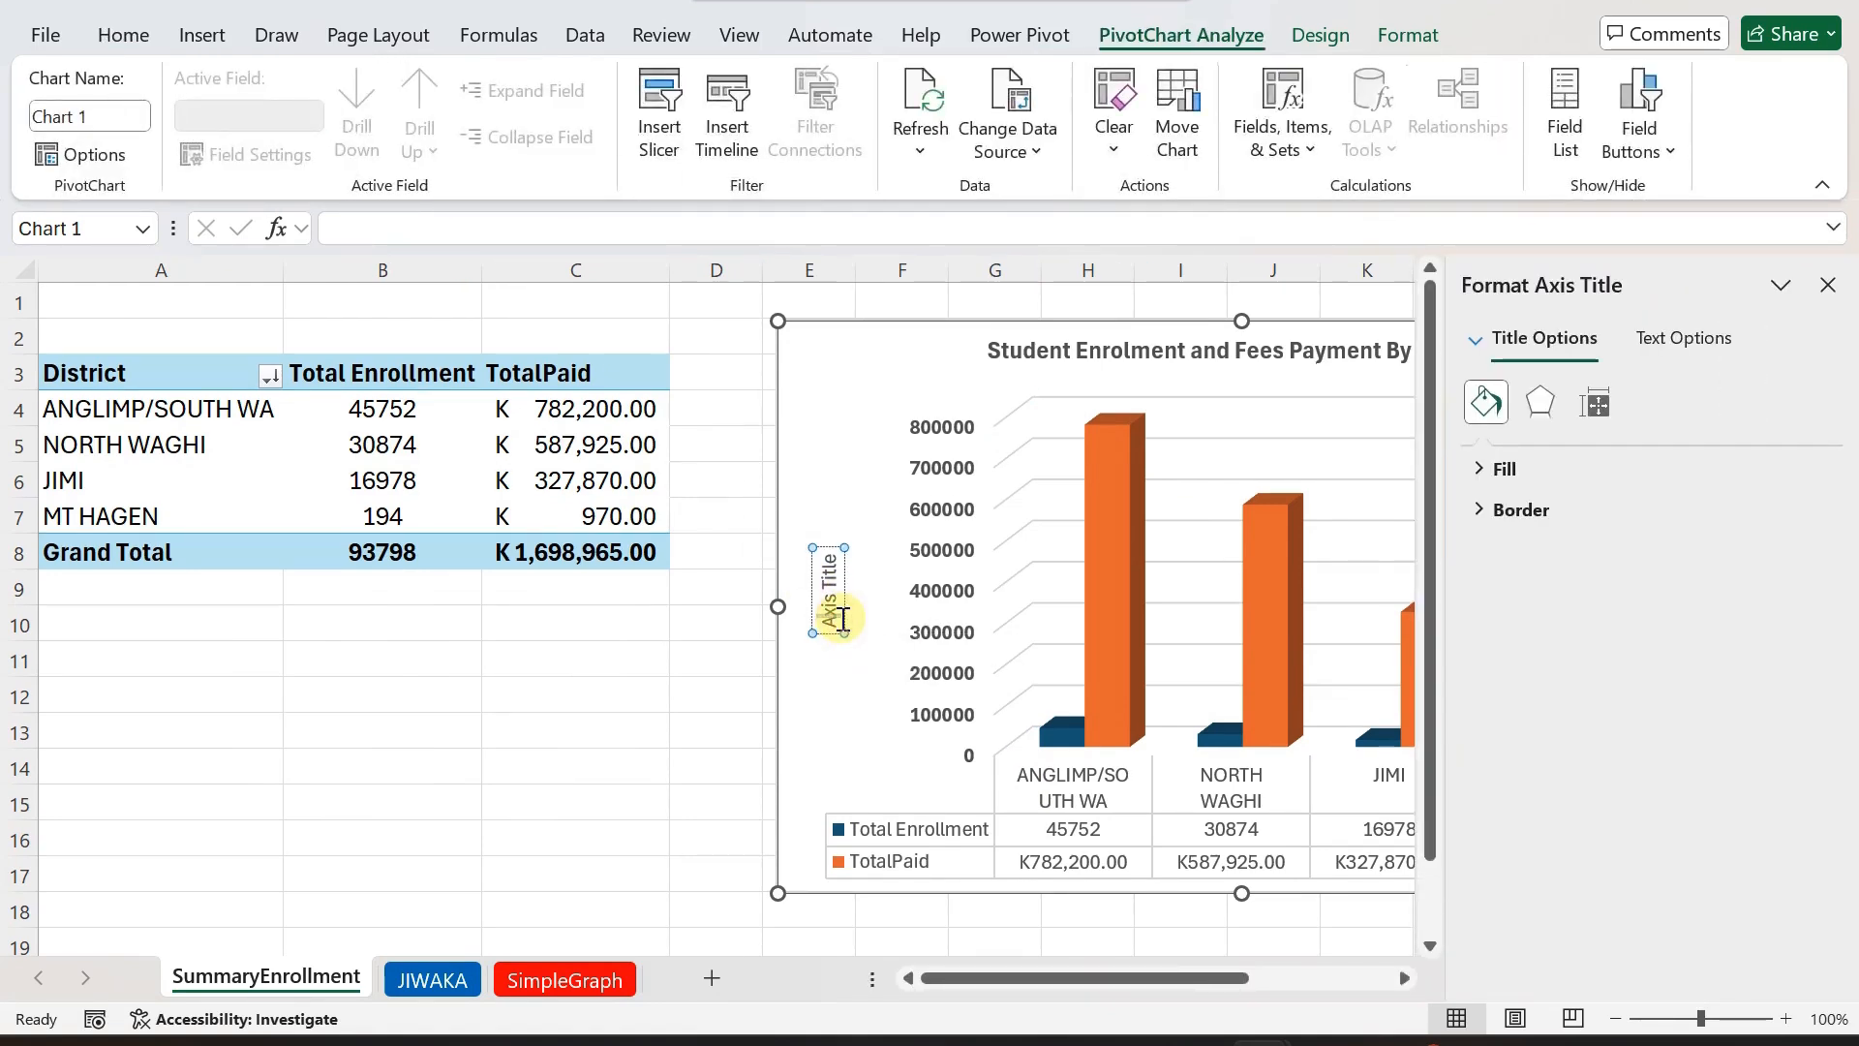
key("Delete")
key("Delete")
key("Delete")
key("Delete")
key("Delete")
key("Delete")
key("Delete")
key("Delete")
key("Delete")
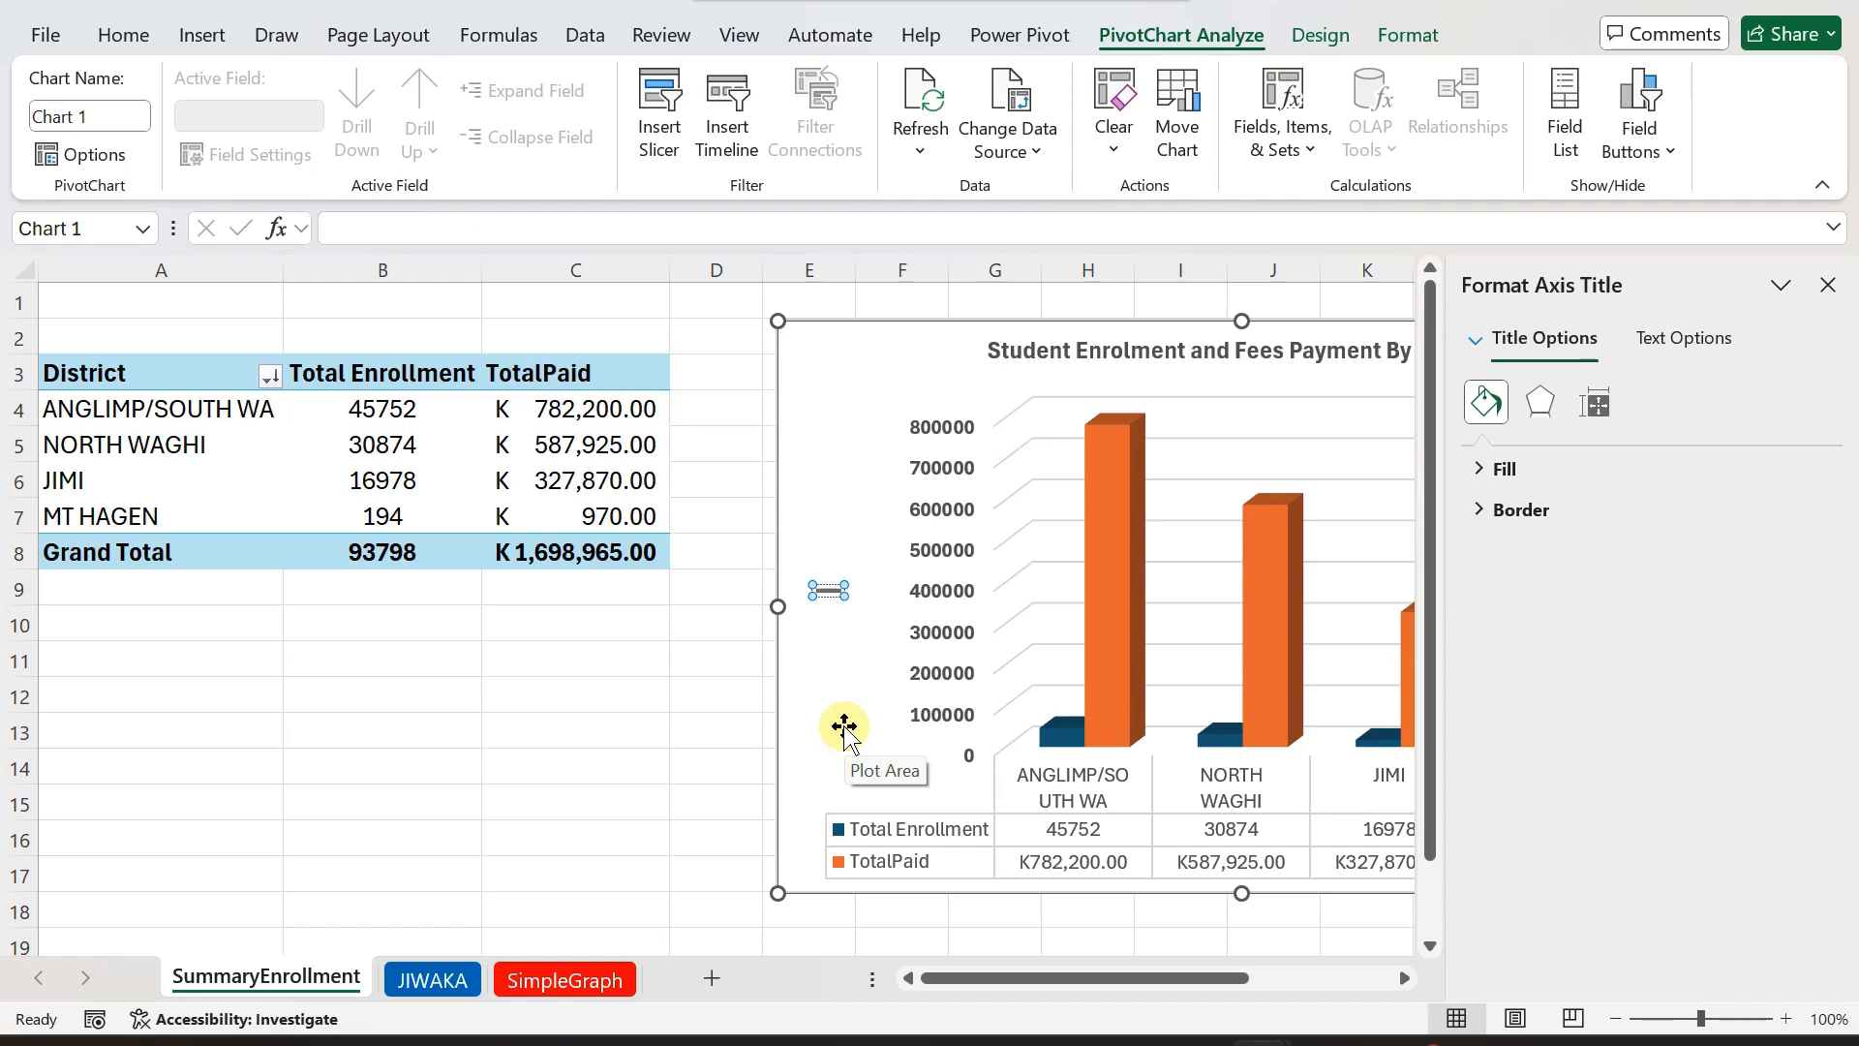
type("unt")
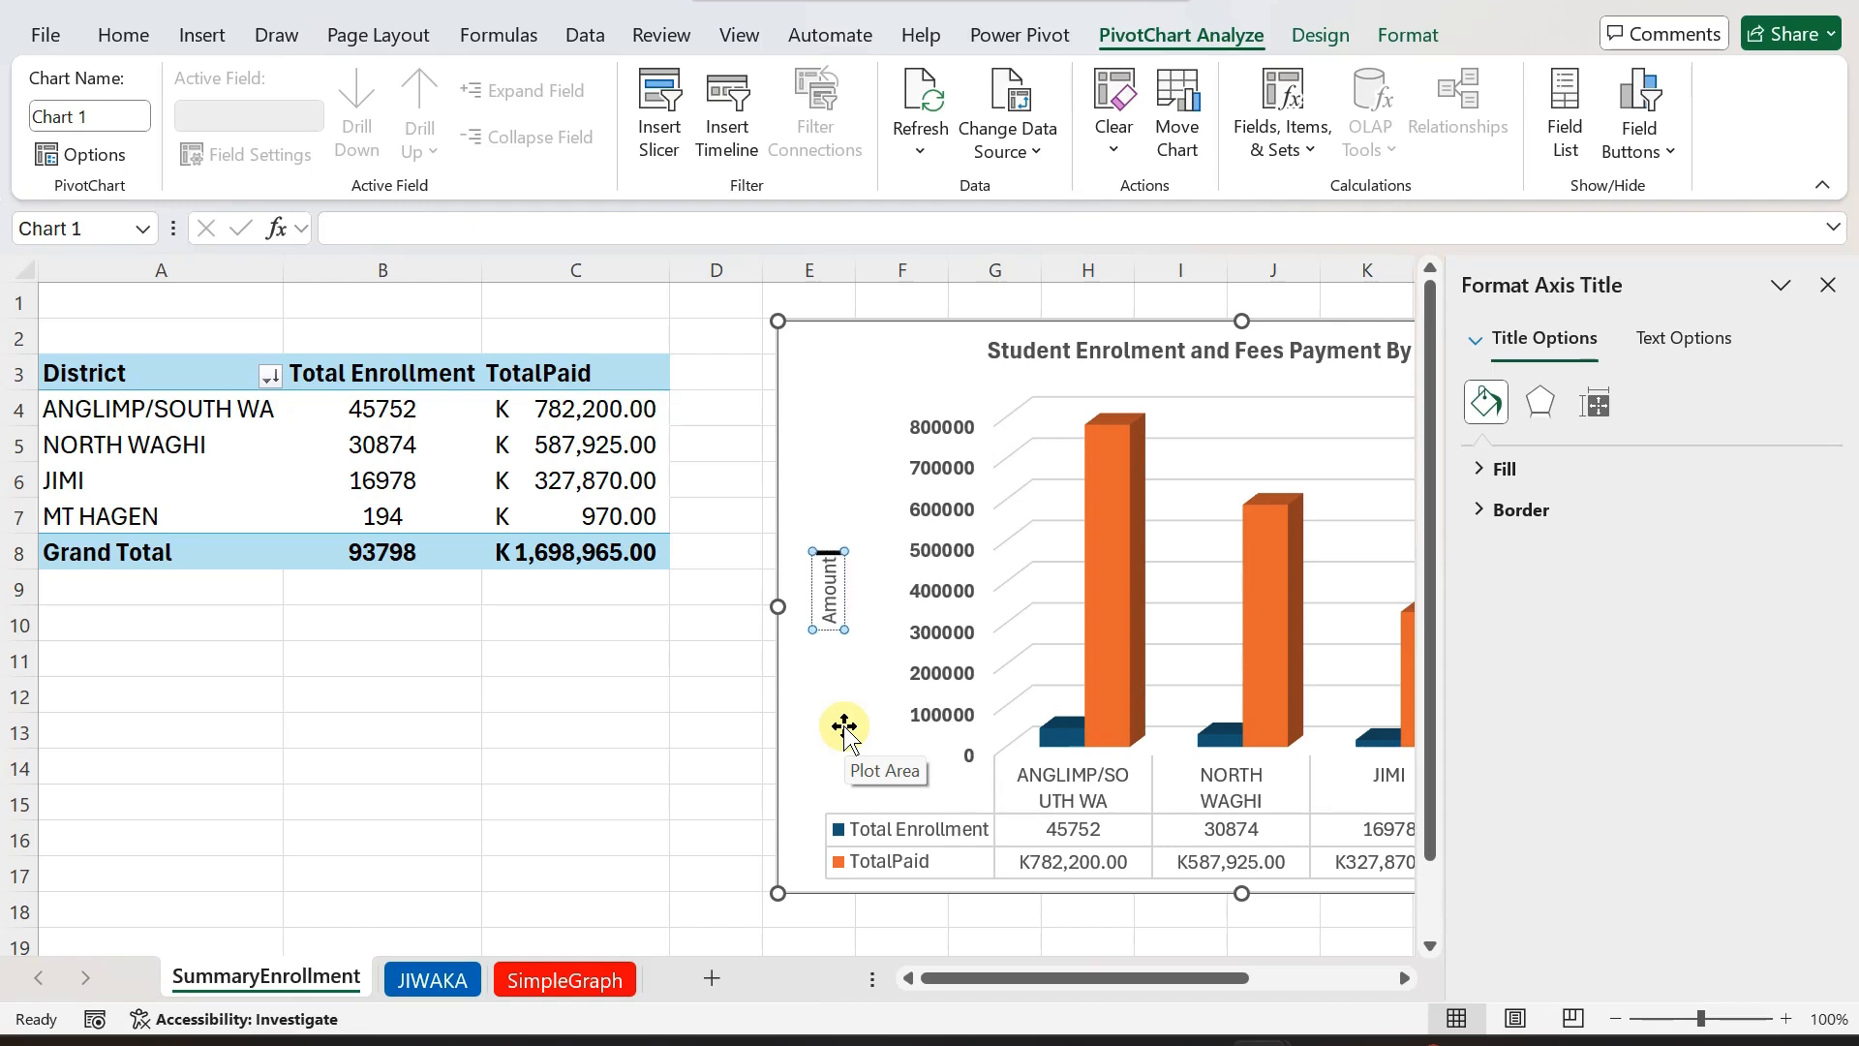
type(" Pai")
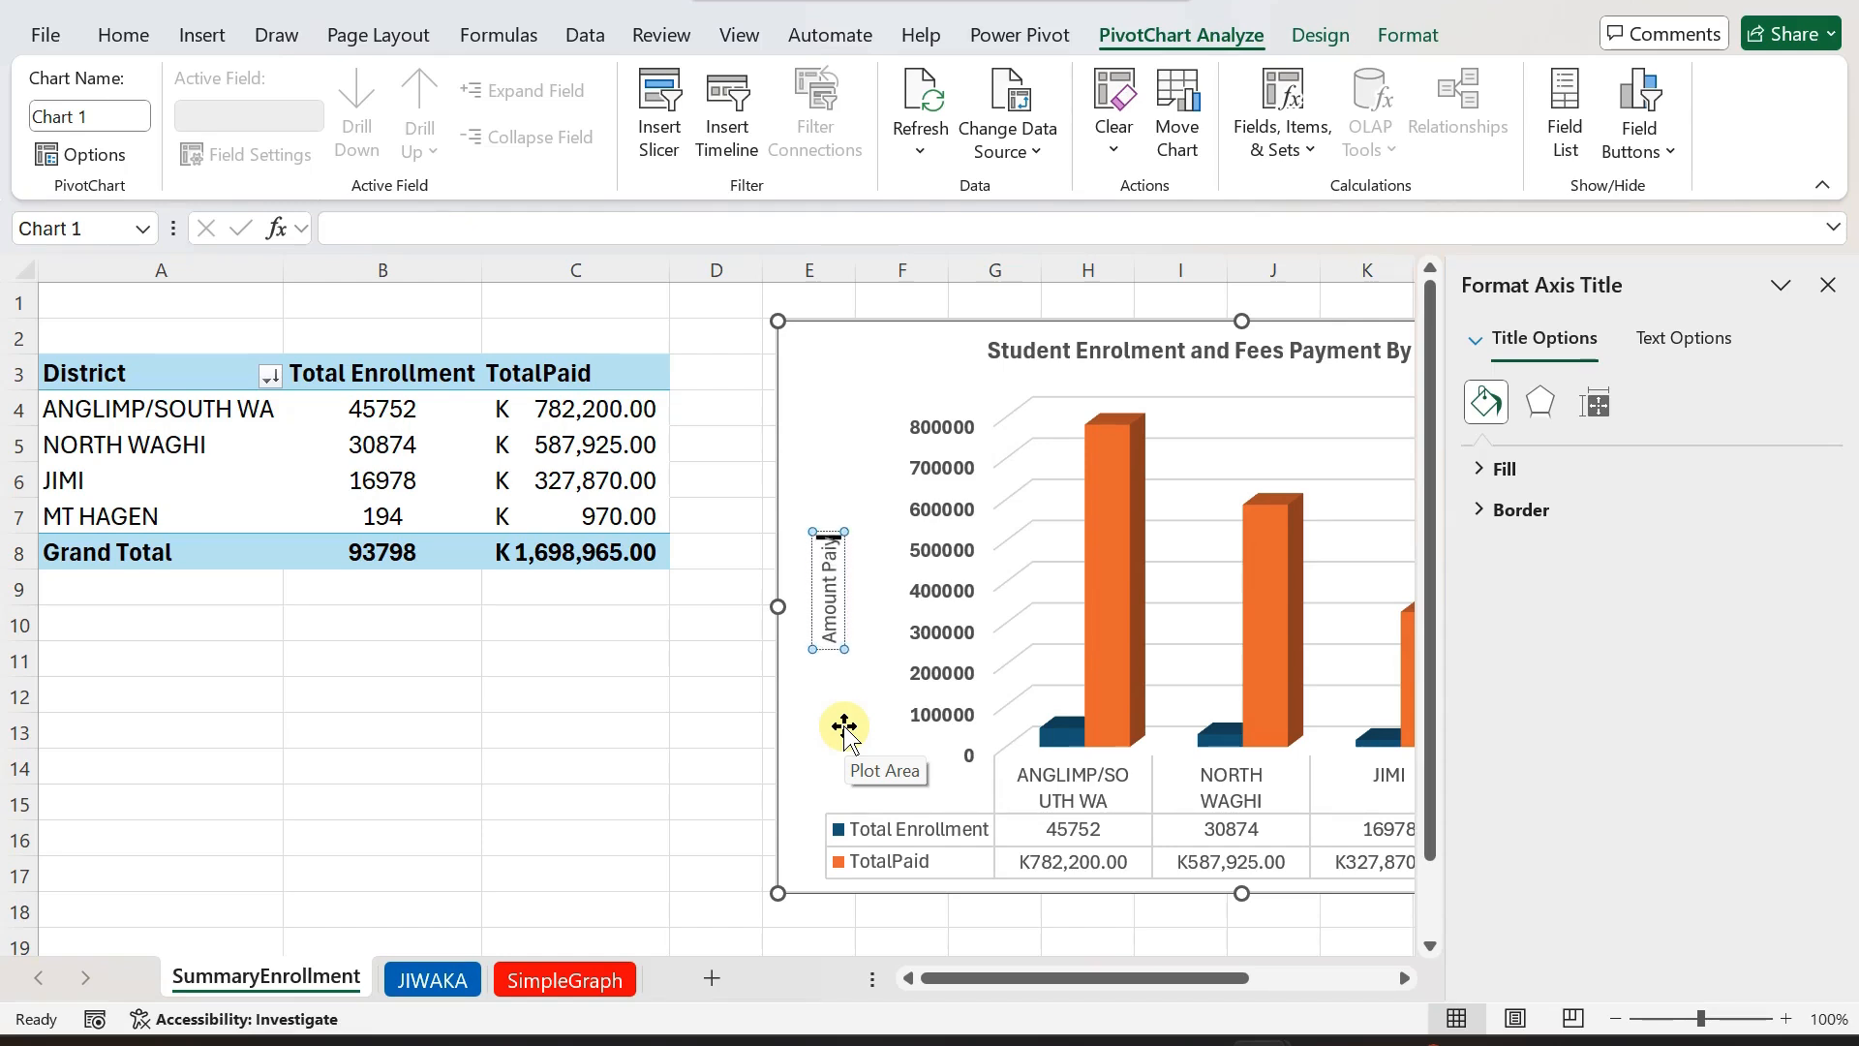
key("BackSpace")
type("d")
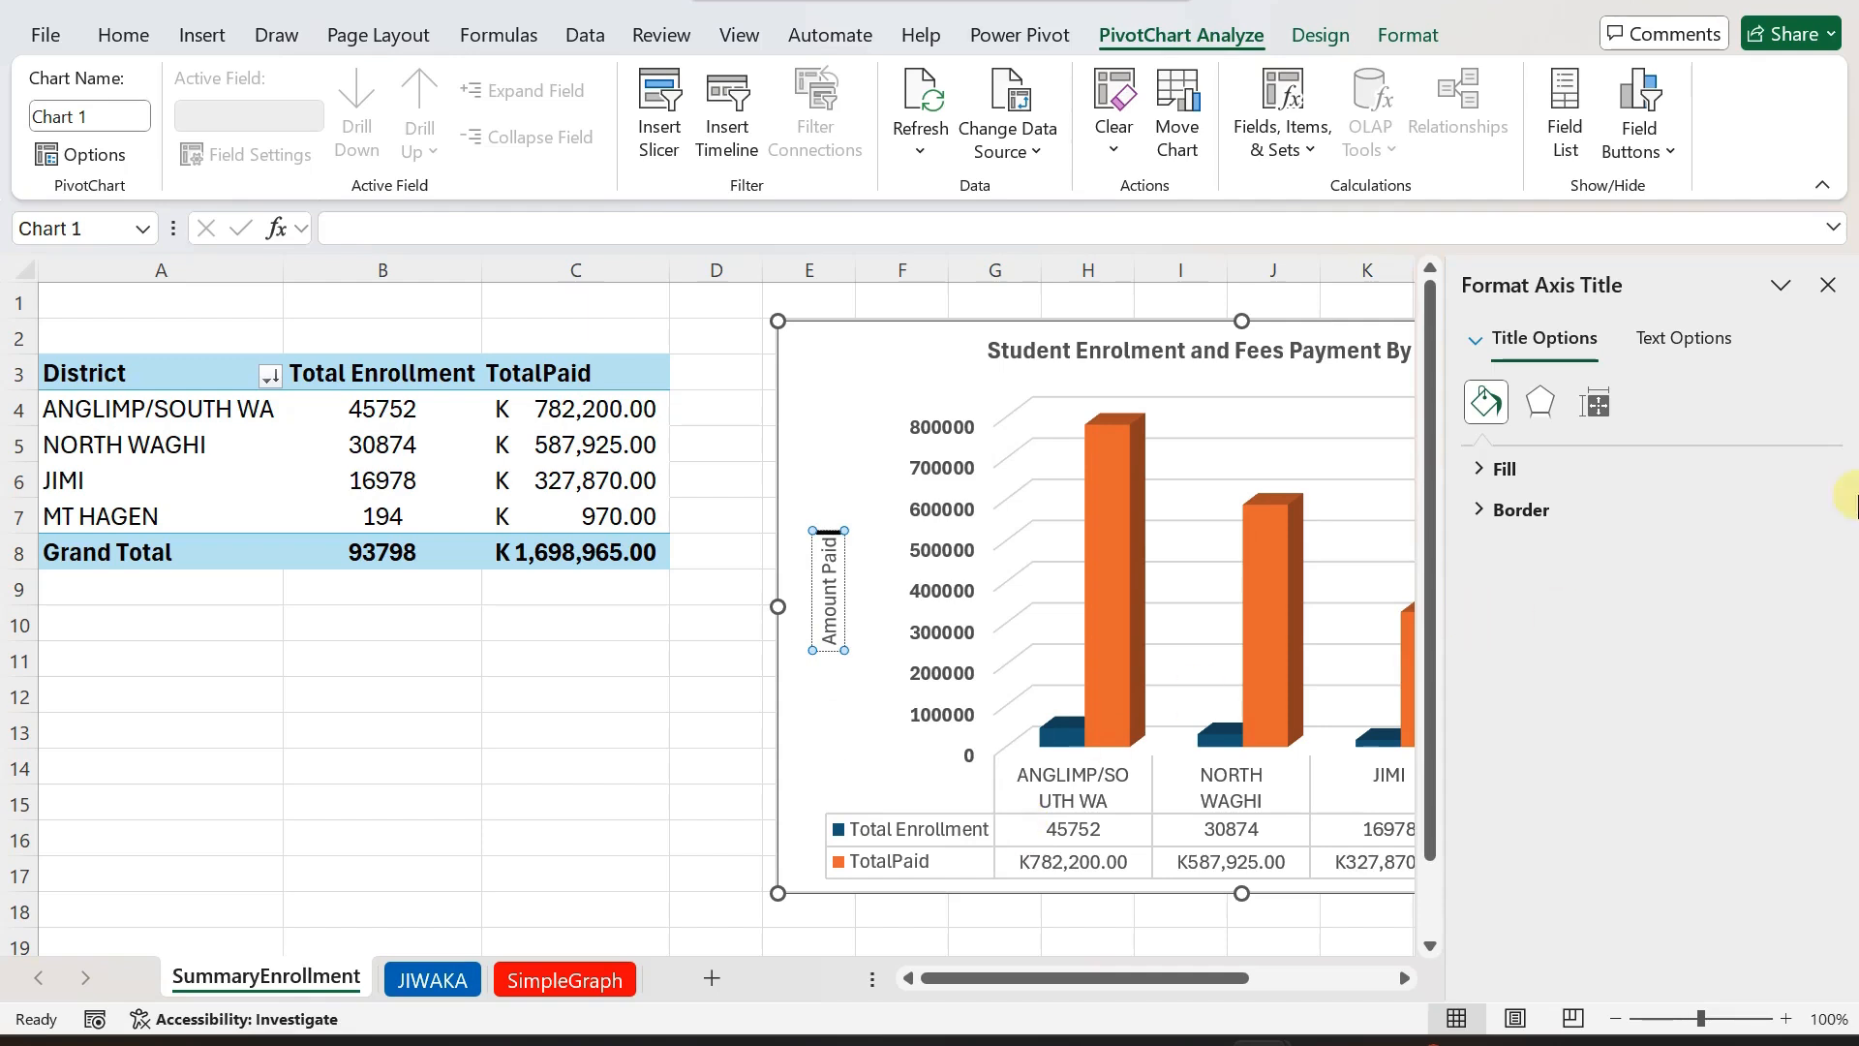
left_click(1826, 284)
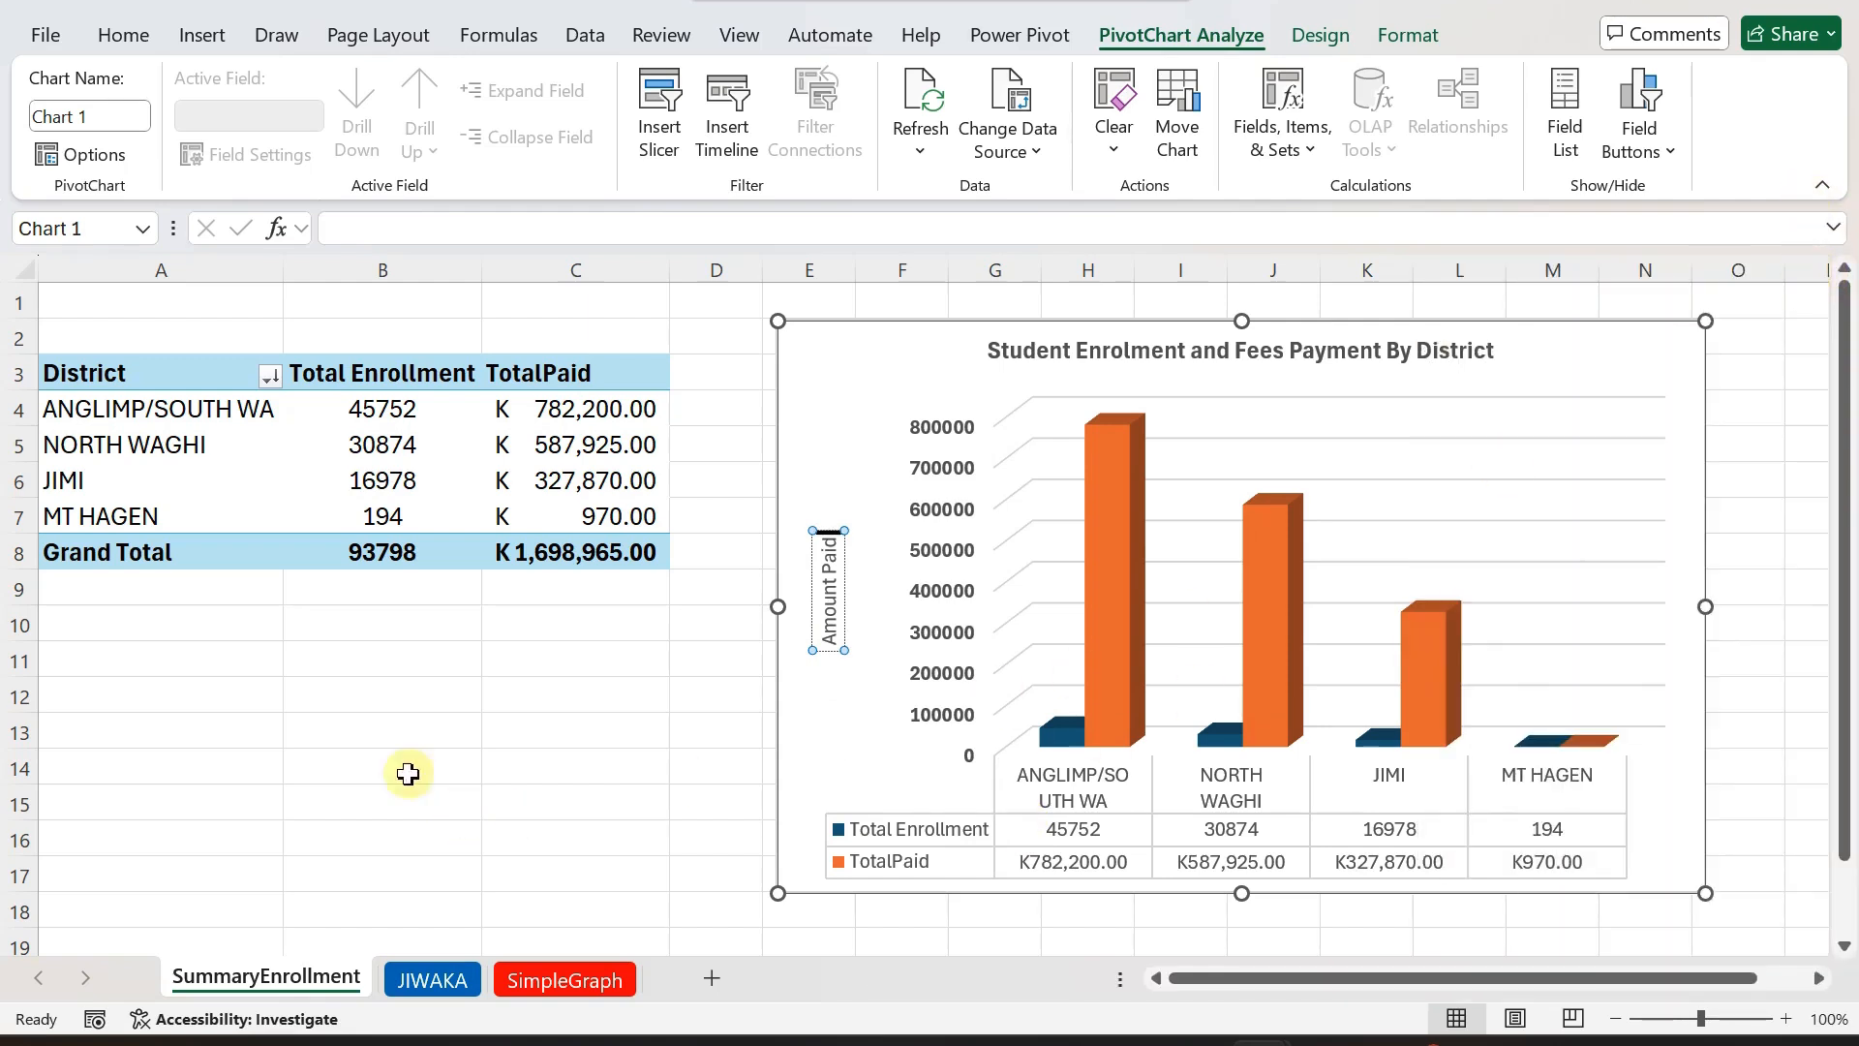
left_click(507, 660)
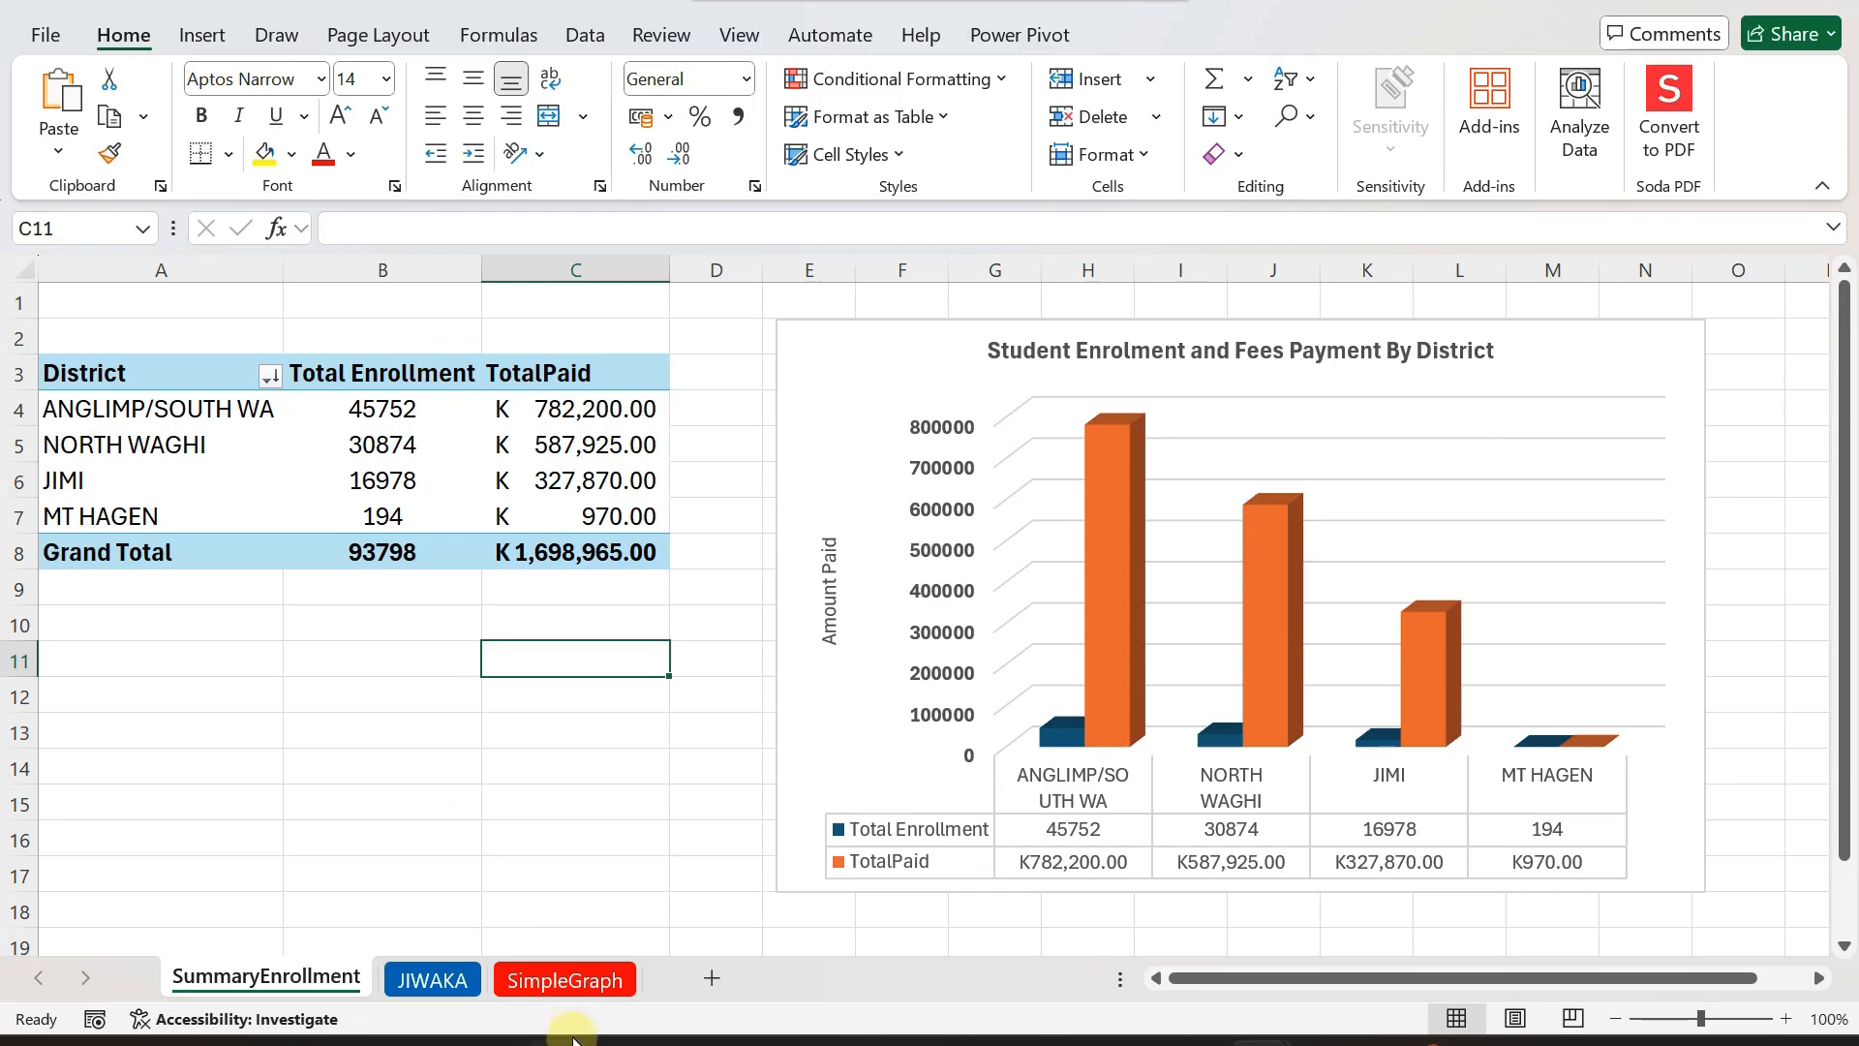
Review the Highlands enrollment chart on the SimpleGraph sheet and the school source table on the JIWAKA sheet.
left_click(543, 976)
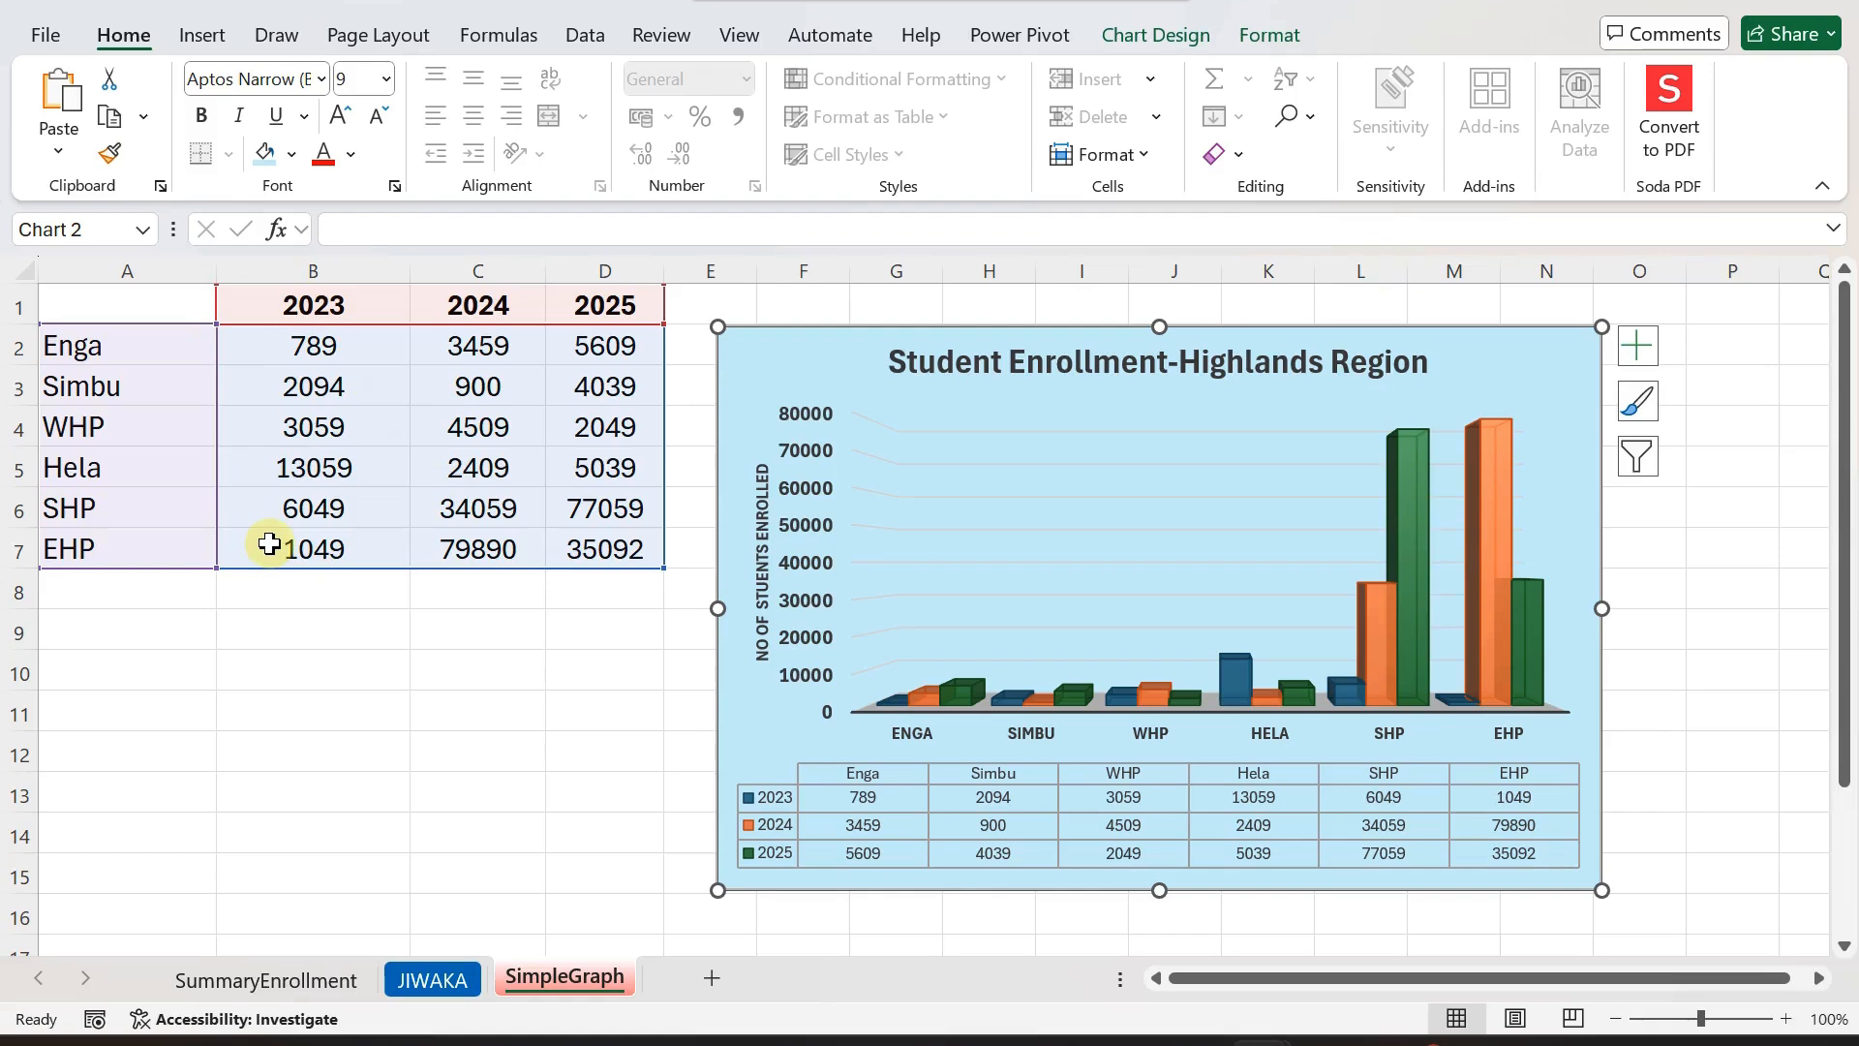
left_click(200, 39)
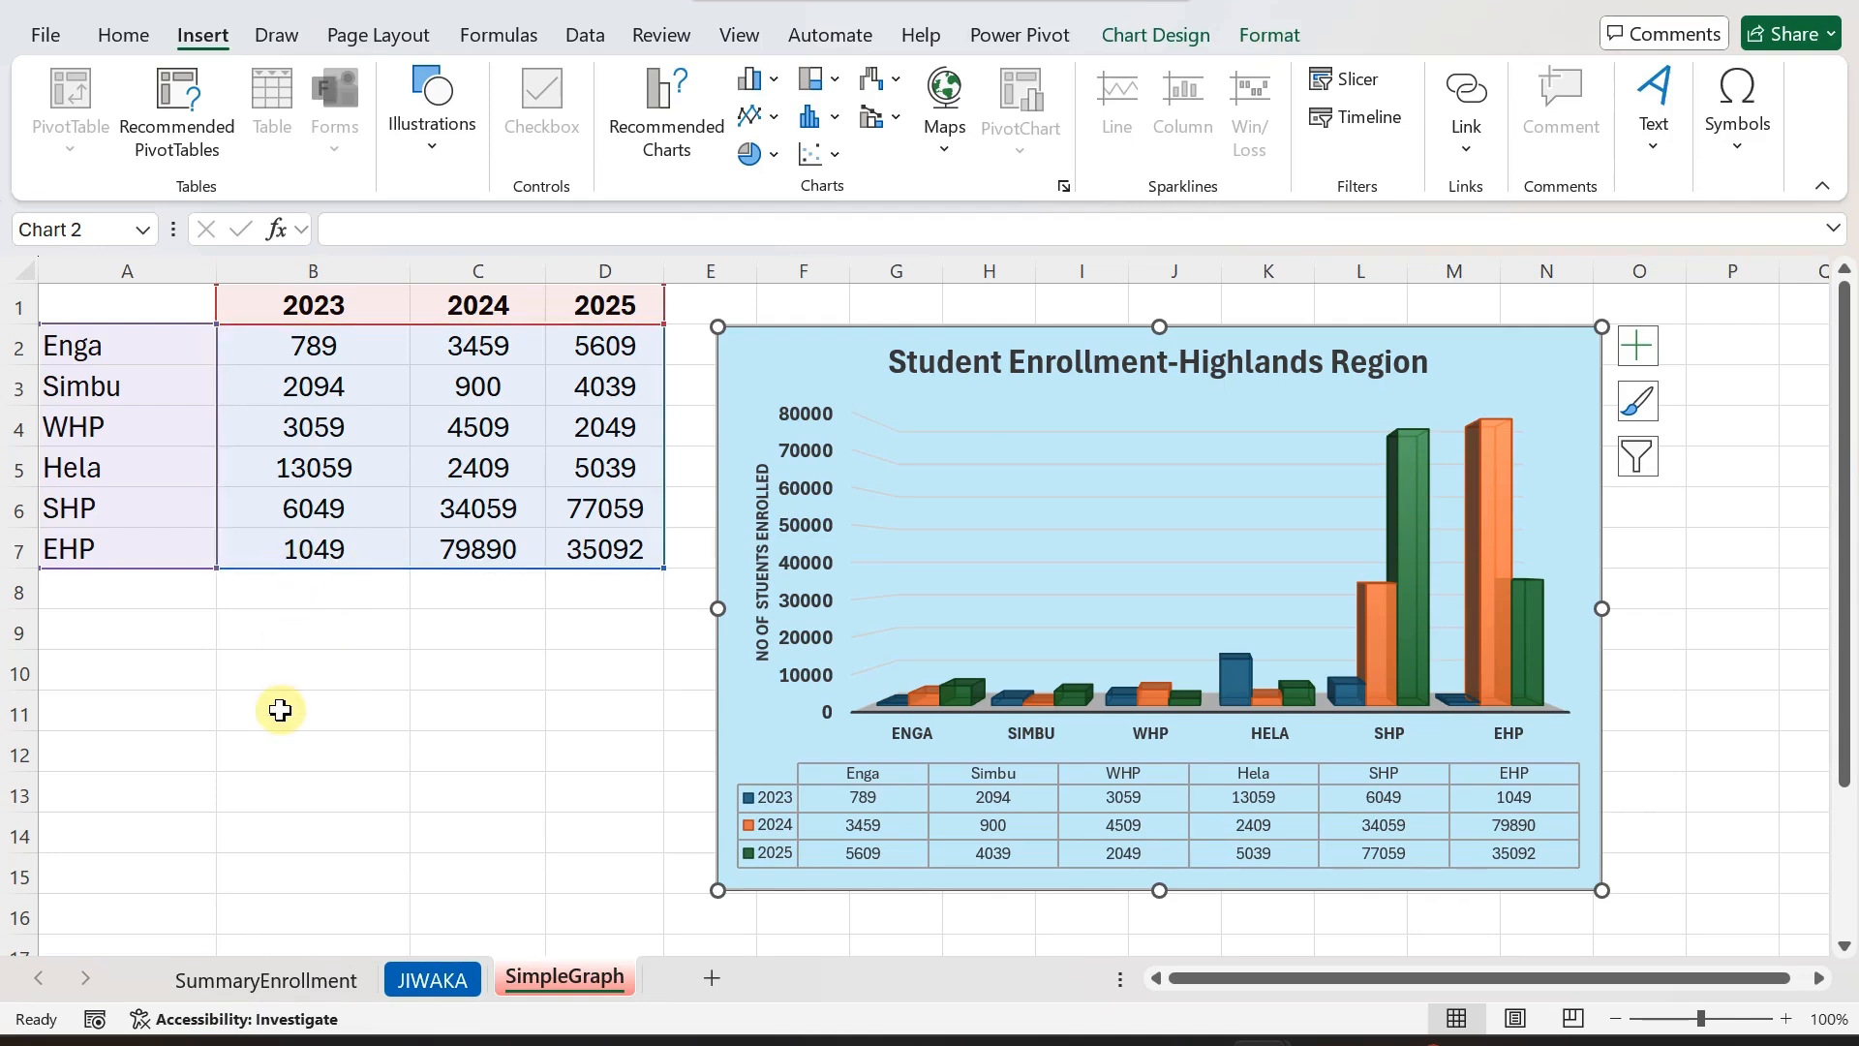
left_click(432, 979)
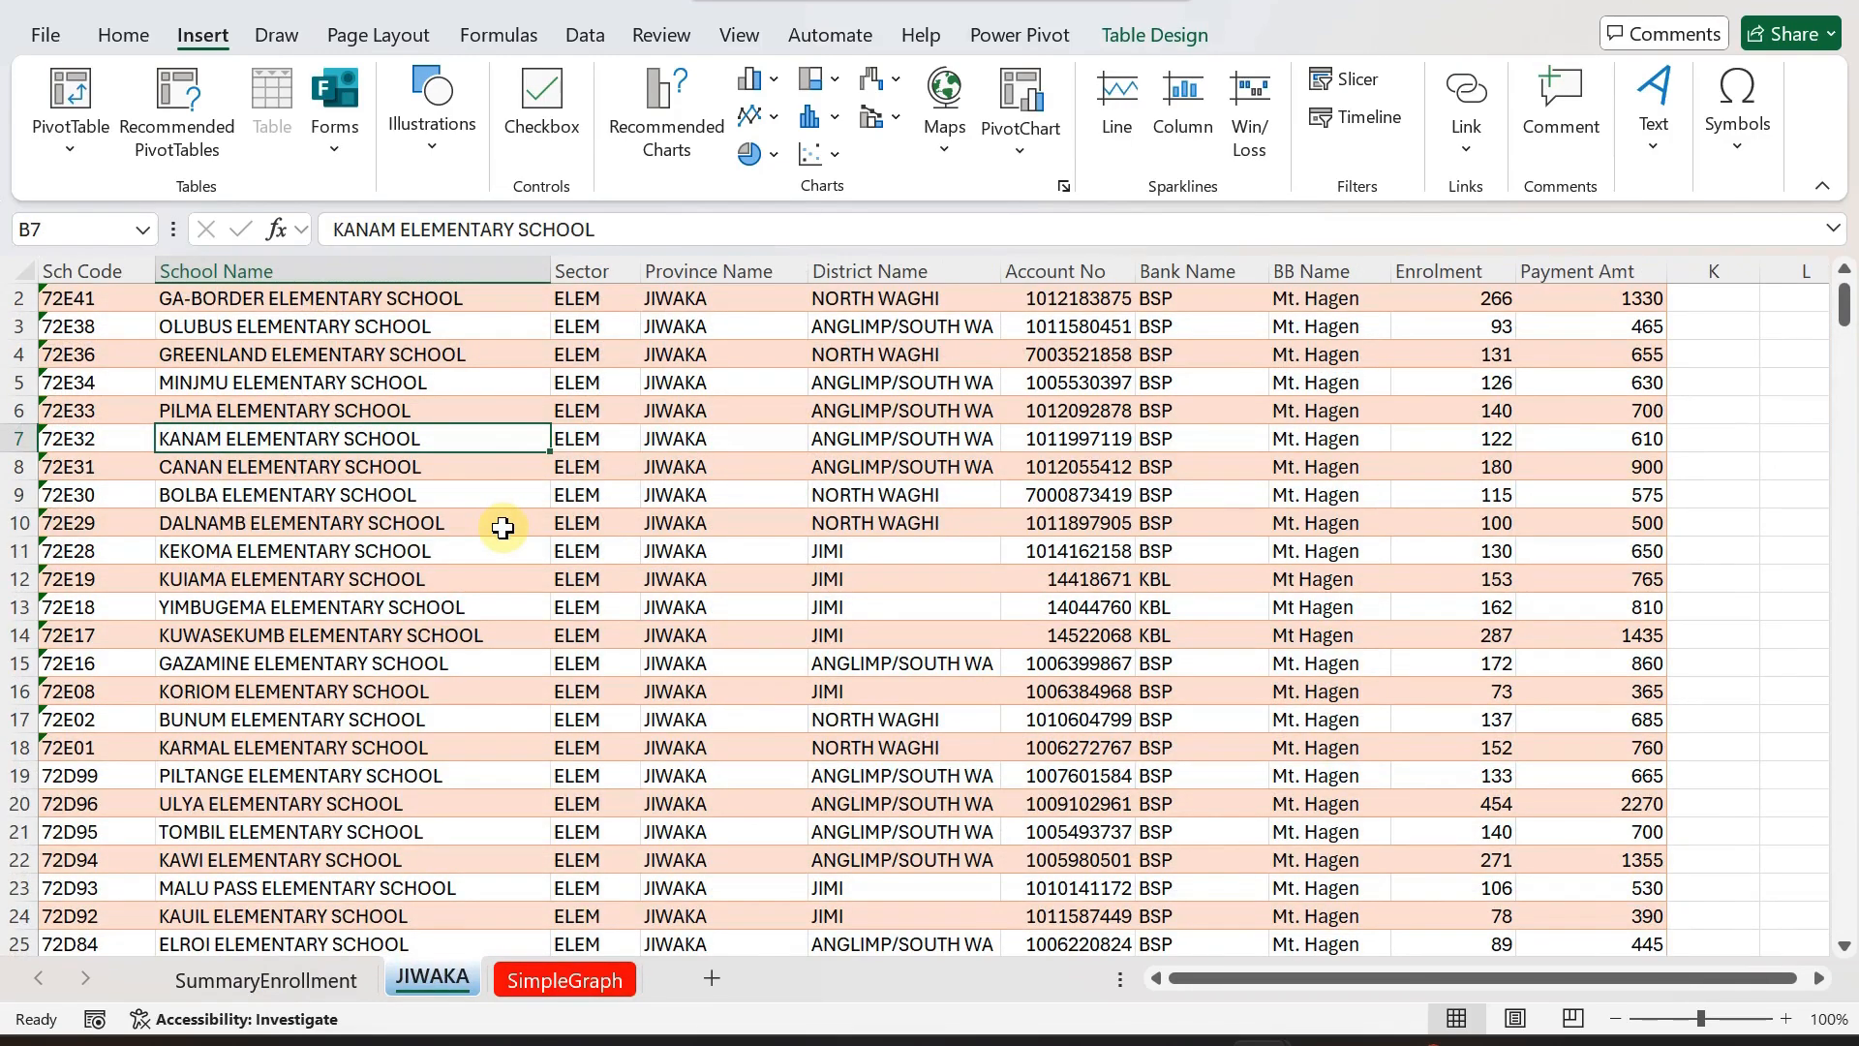
left_click(351, 411)
scroll(350, 411, "up", 1)
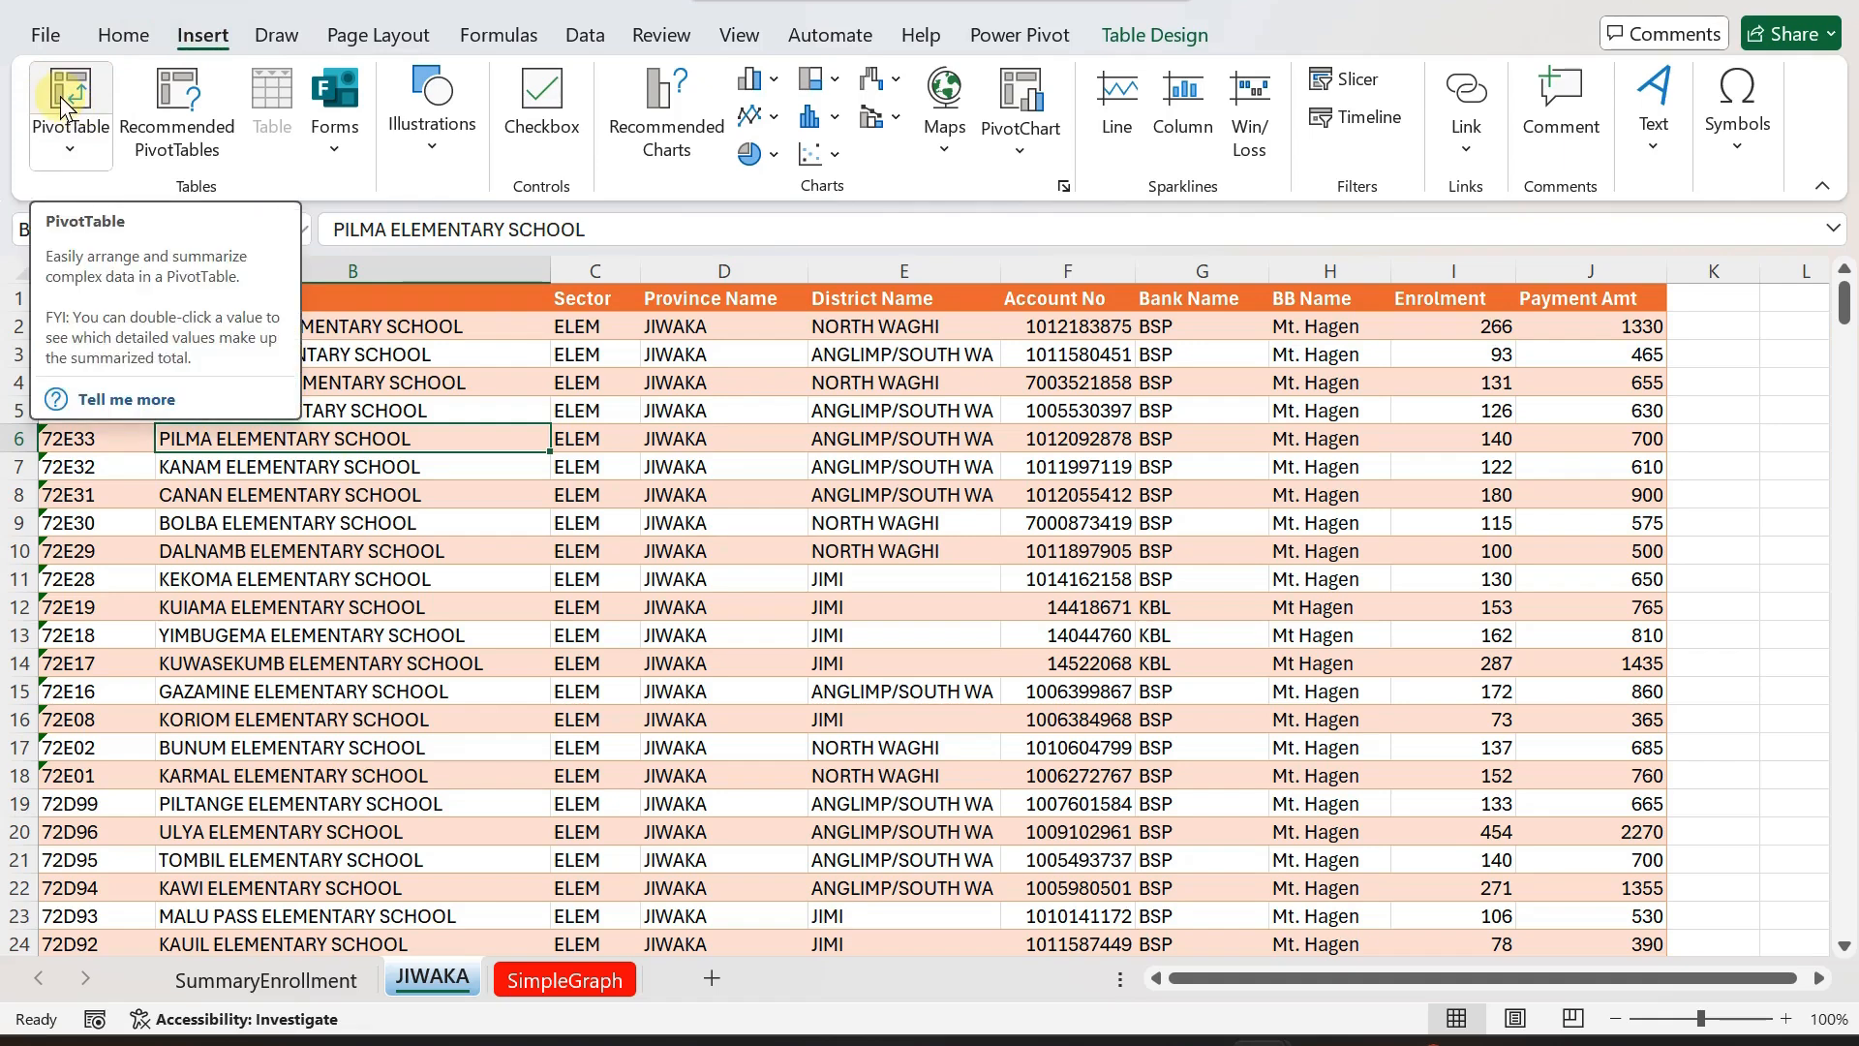
Review the district PivotTable on SummaryEnrollment, its field list and chart, and the JIWAKA data behind them.
left_click(242, 978)
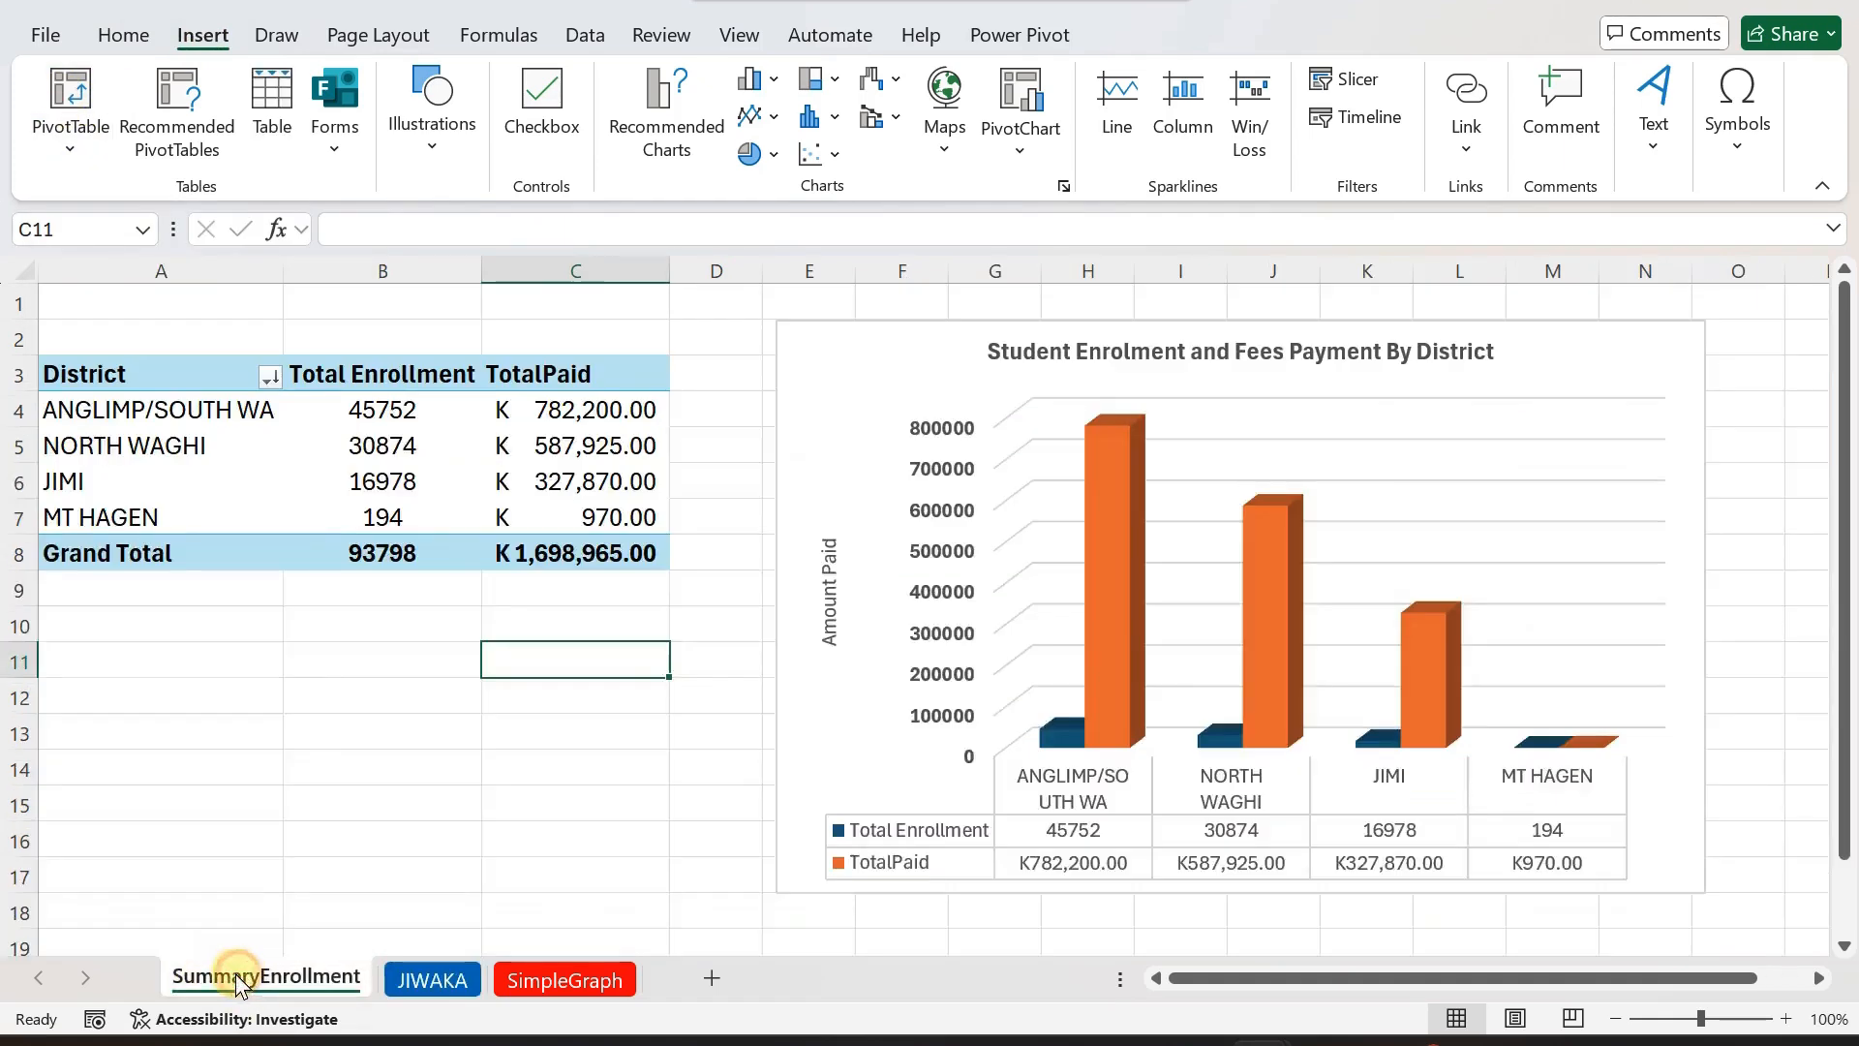
left_click(281, 464)
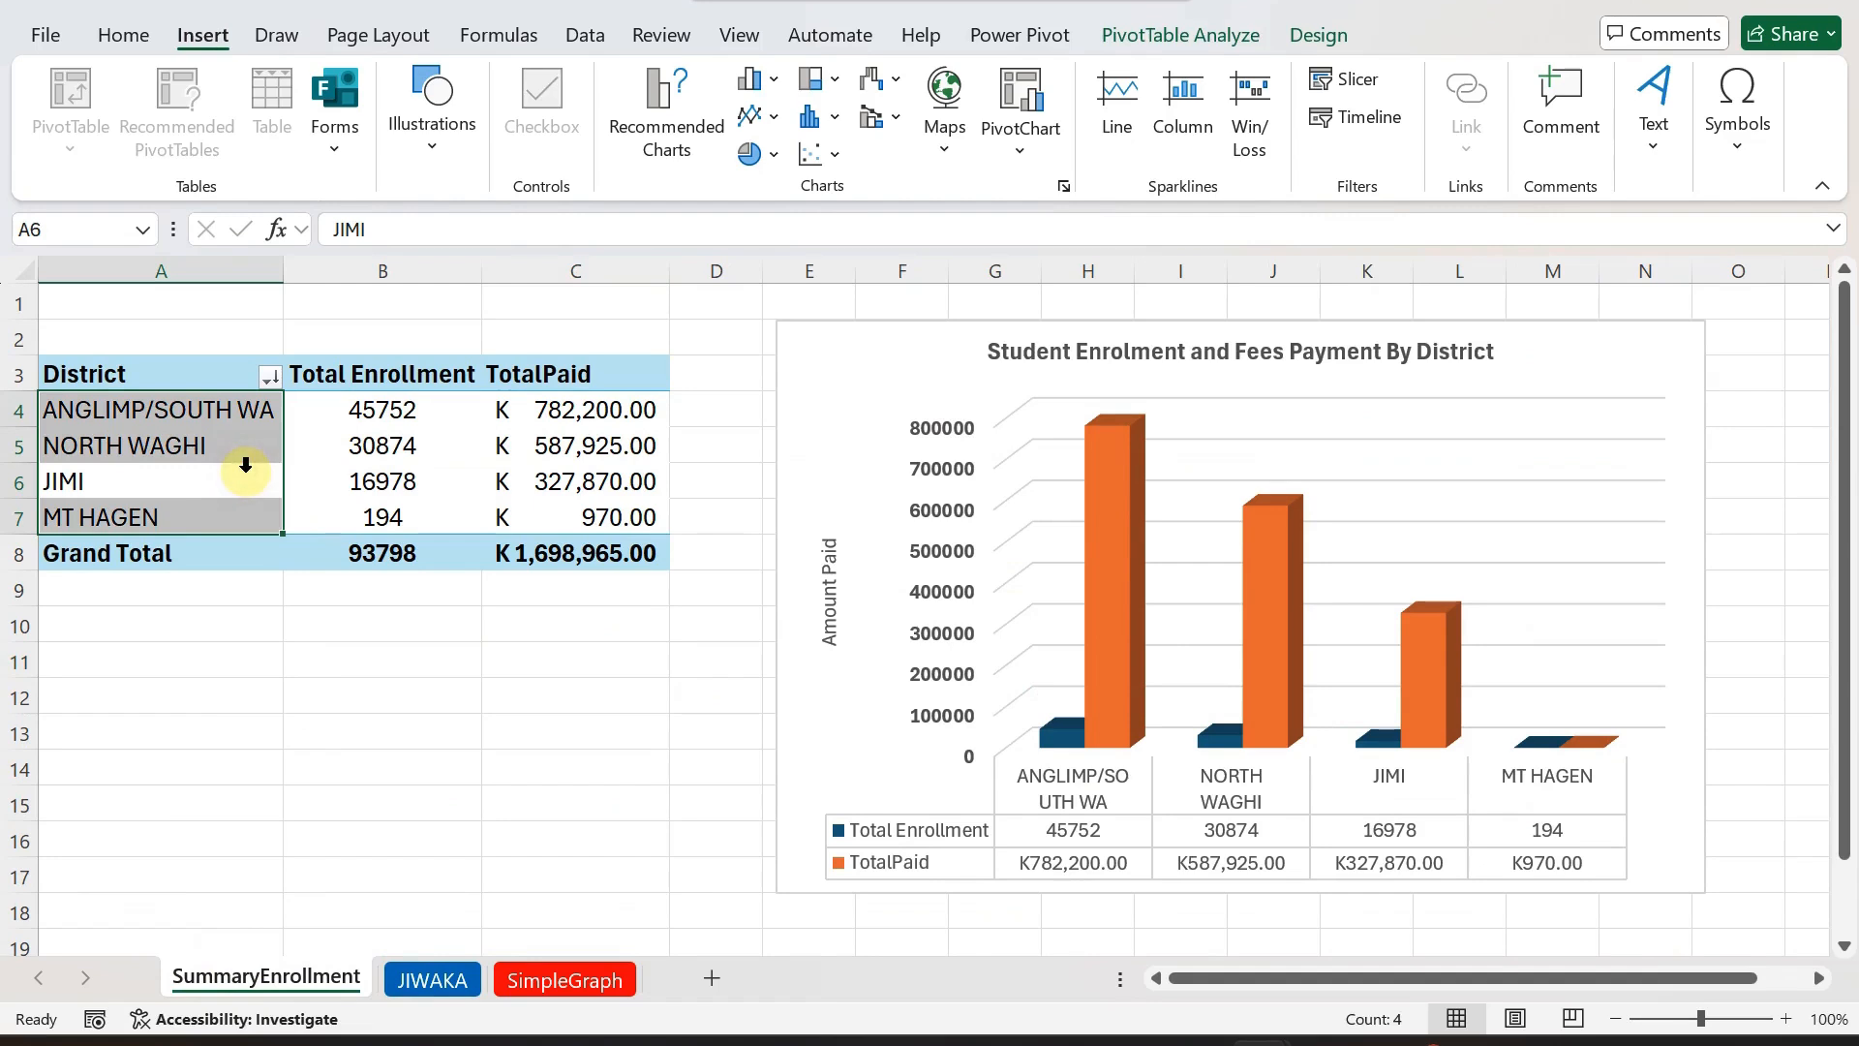
left_click(509, 441)
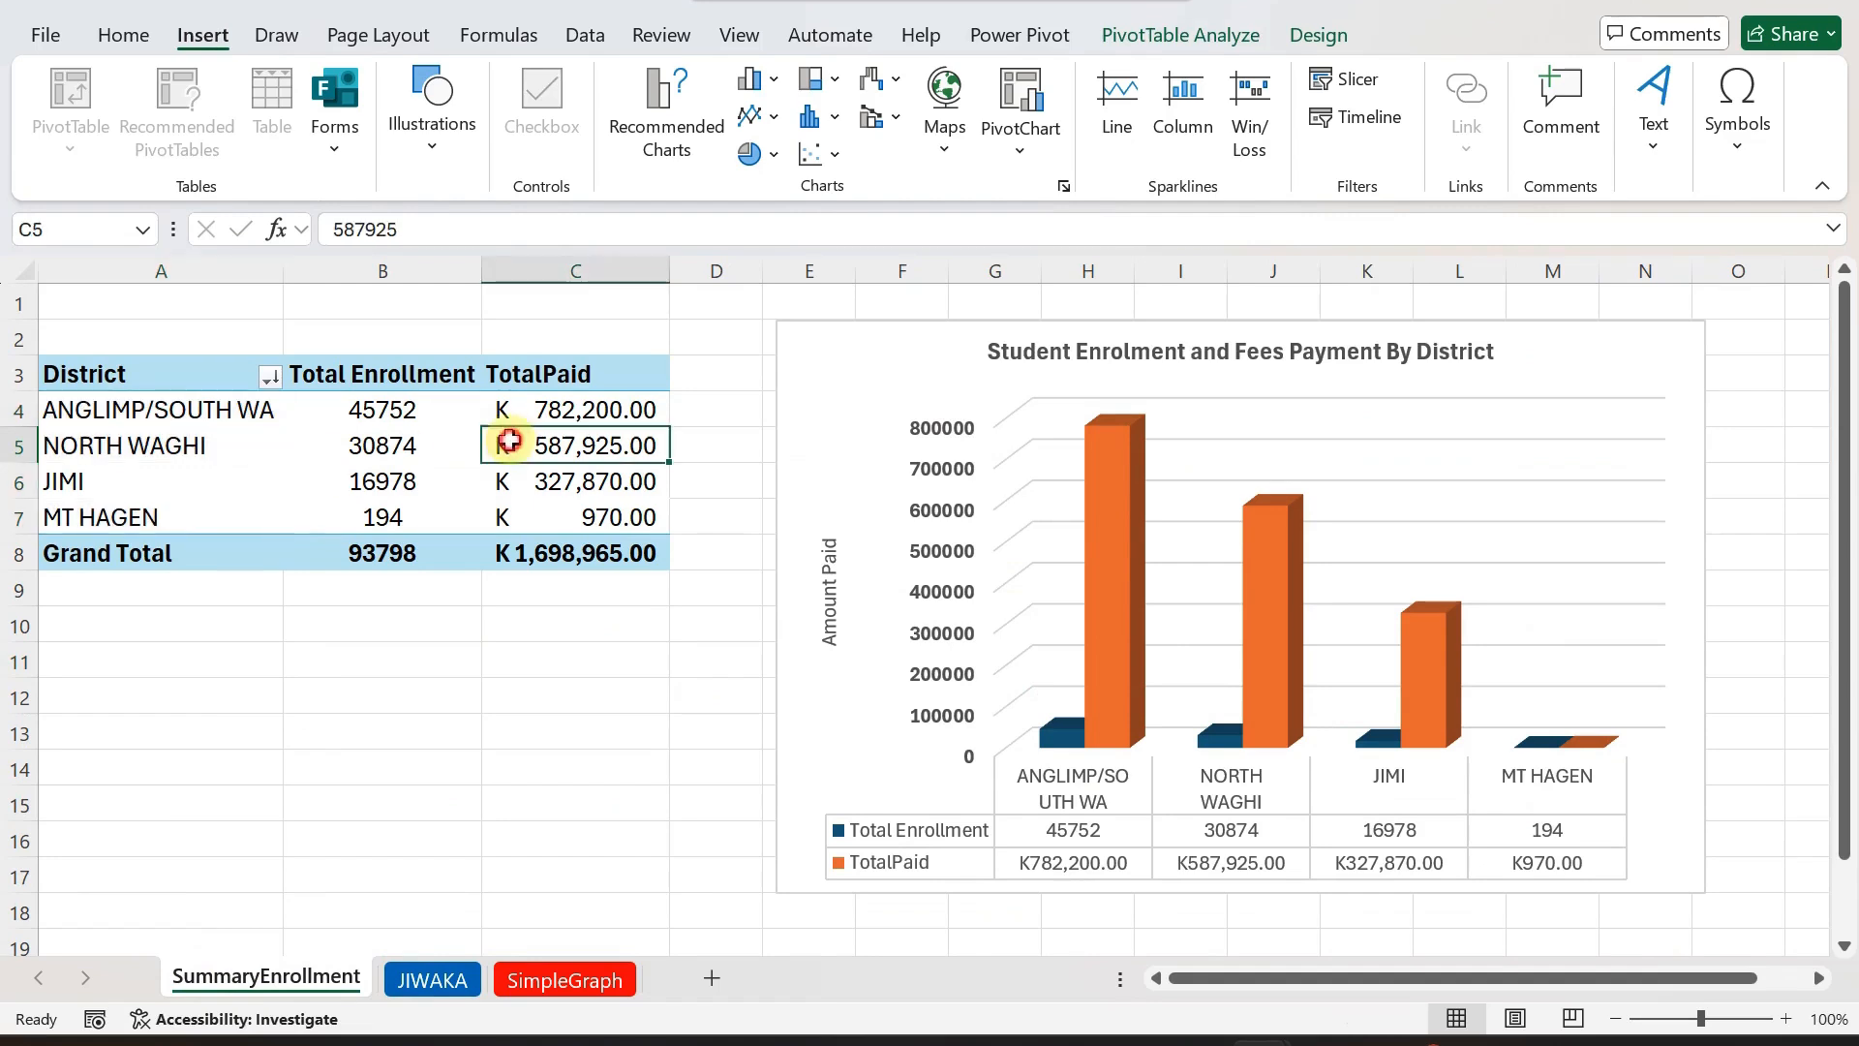
left_click(1199, 29)
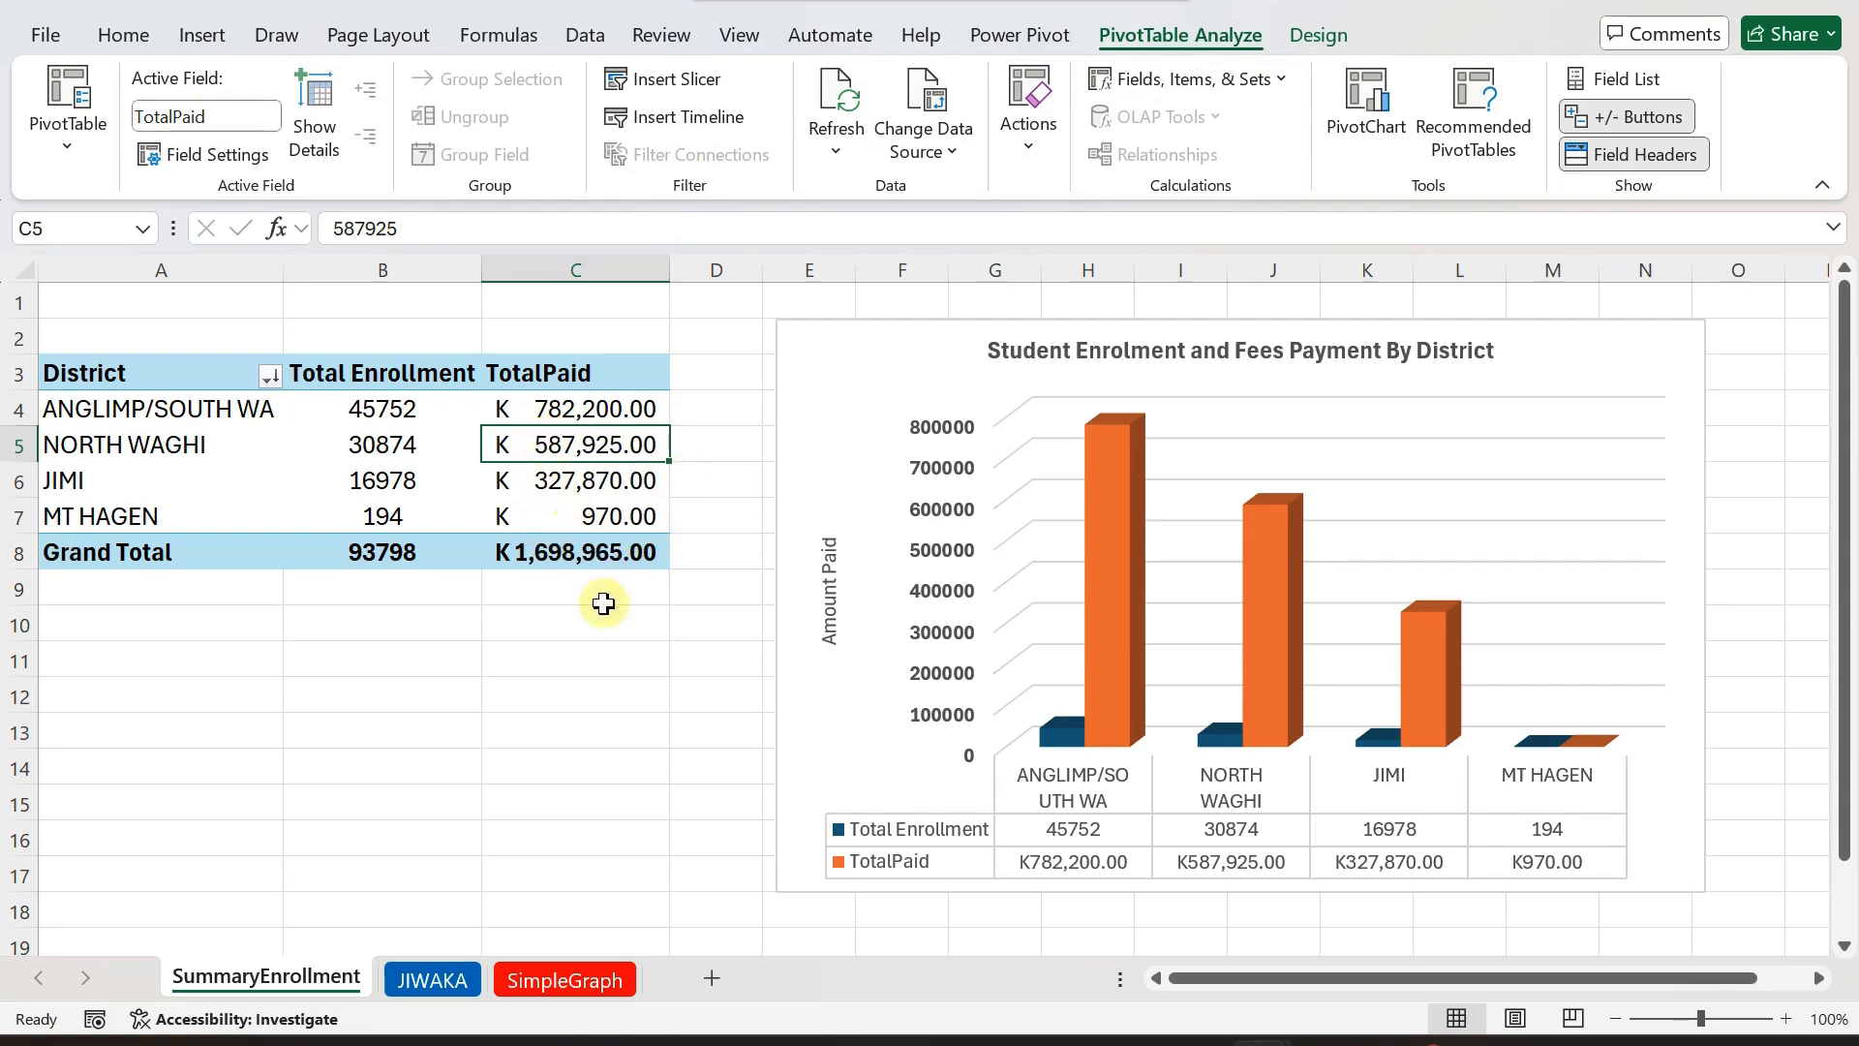
left_click(414, 760)
left_click(415, 457)
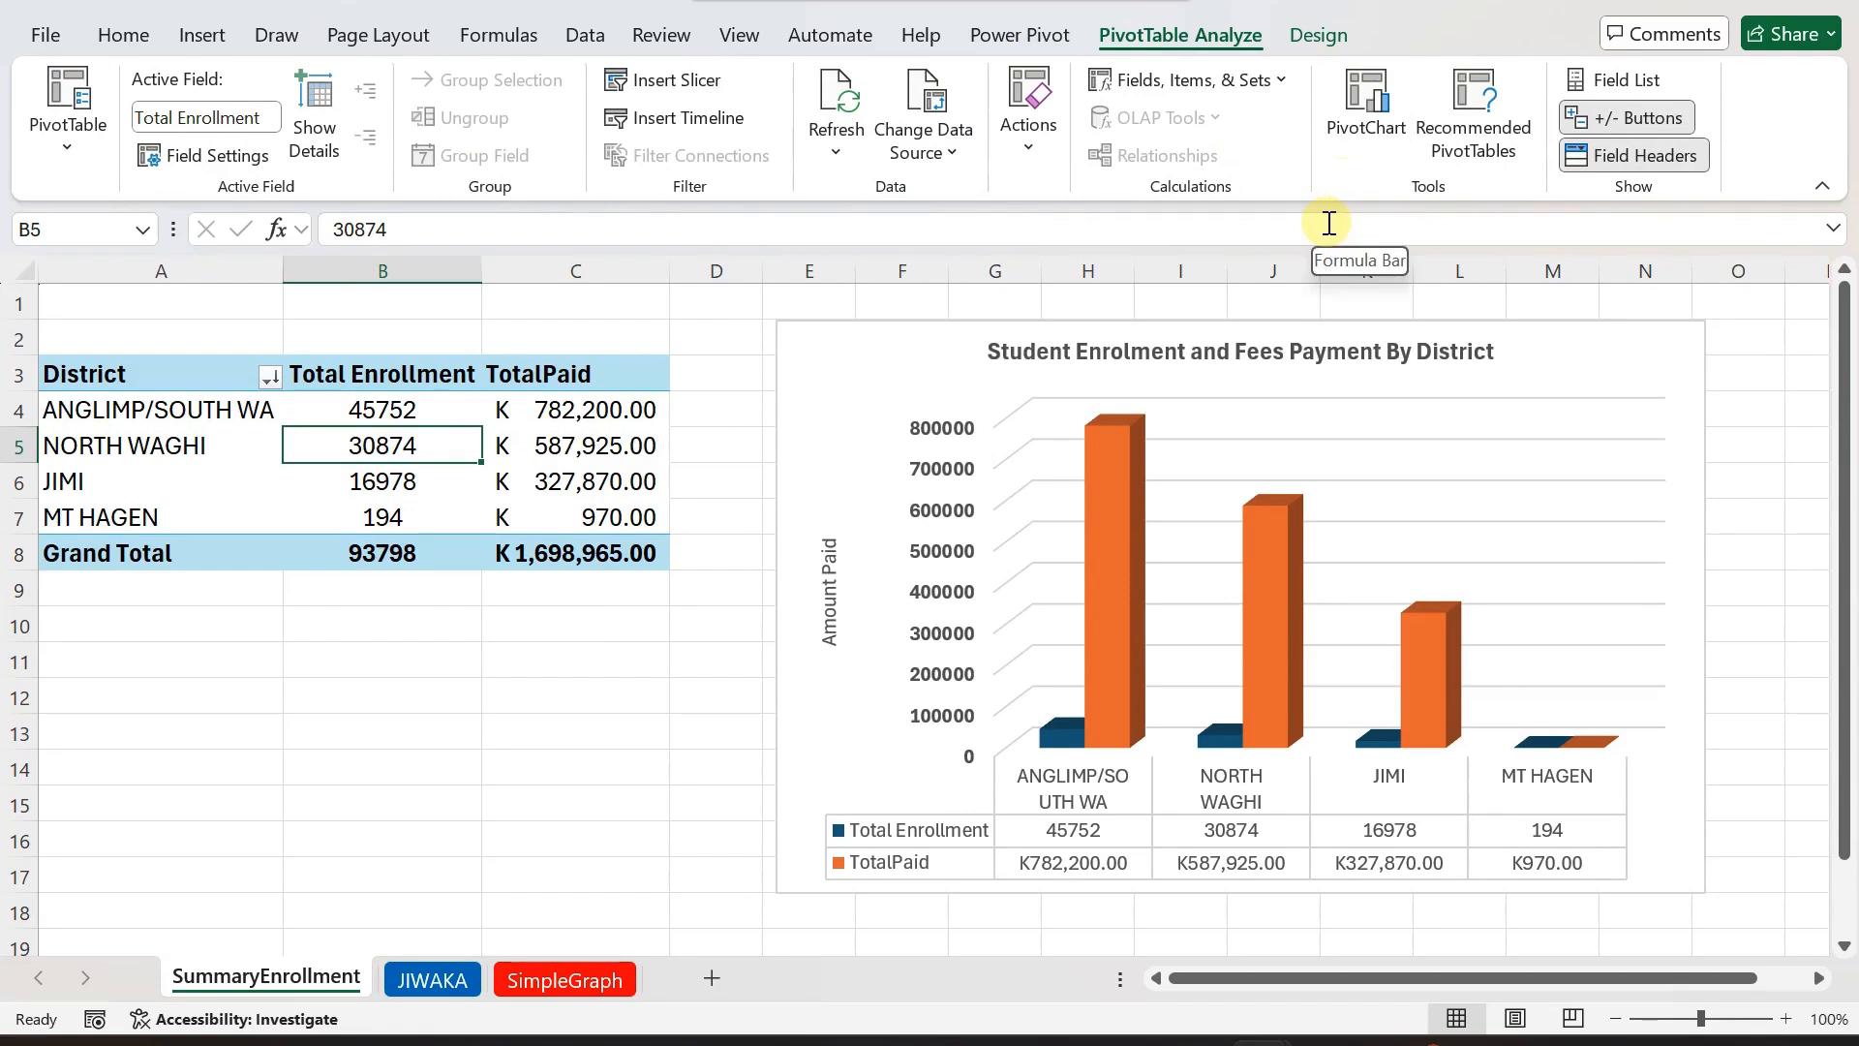
left_click(1622, 82)
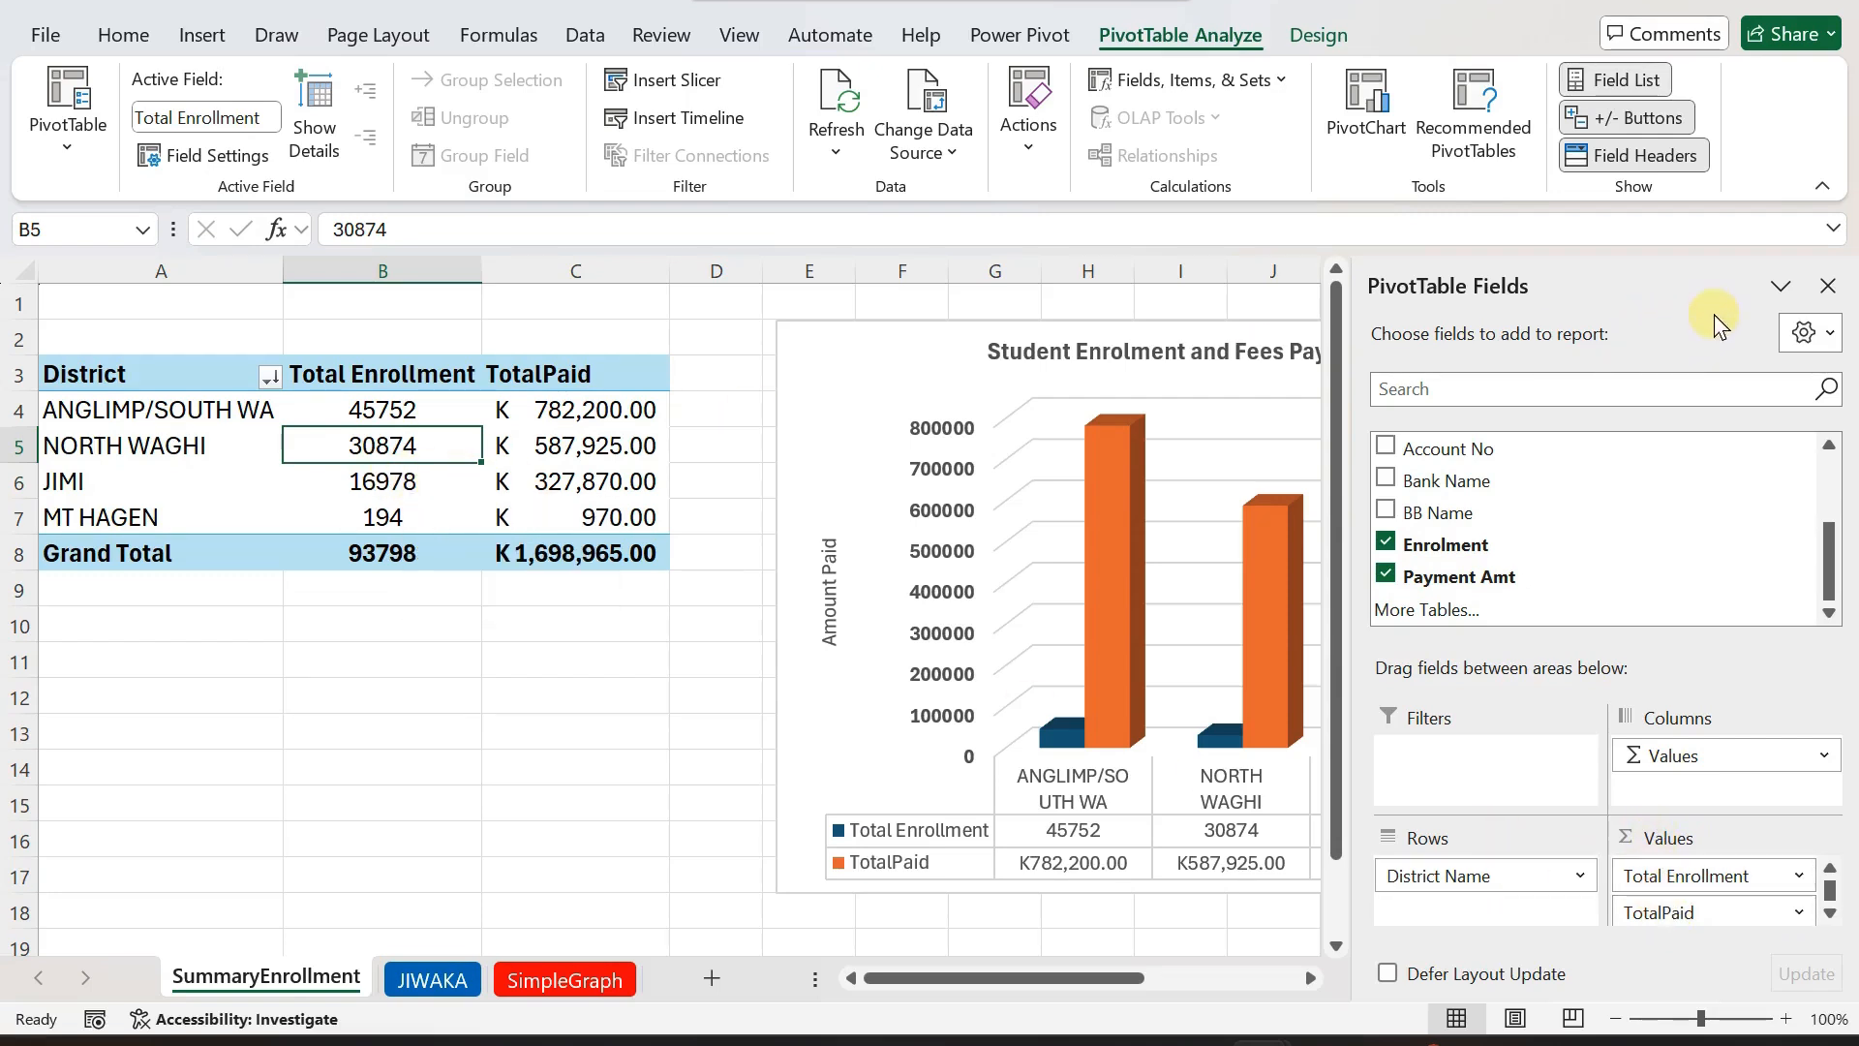
left_click(1828, 285)
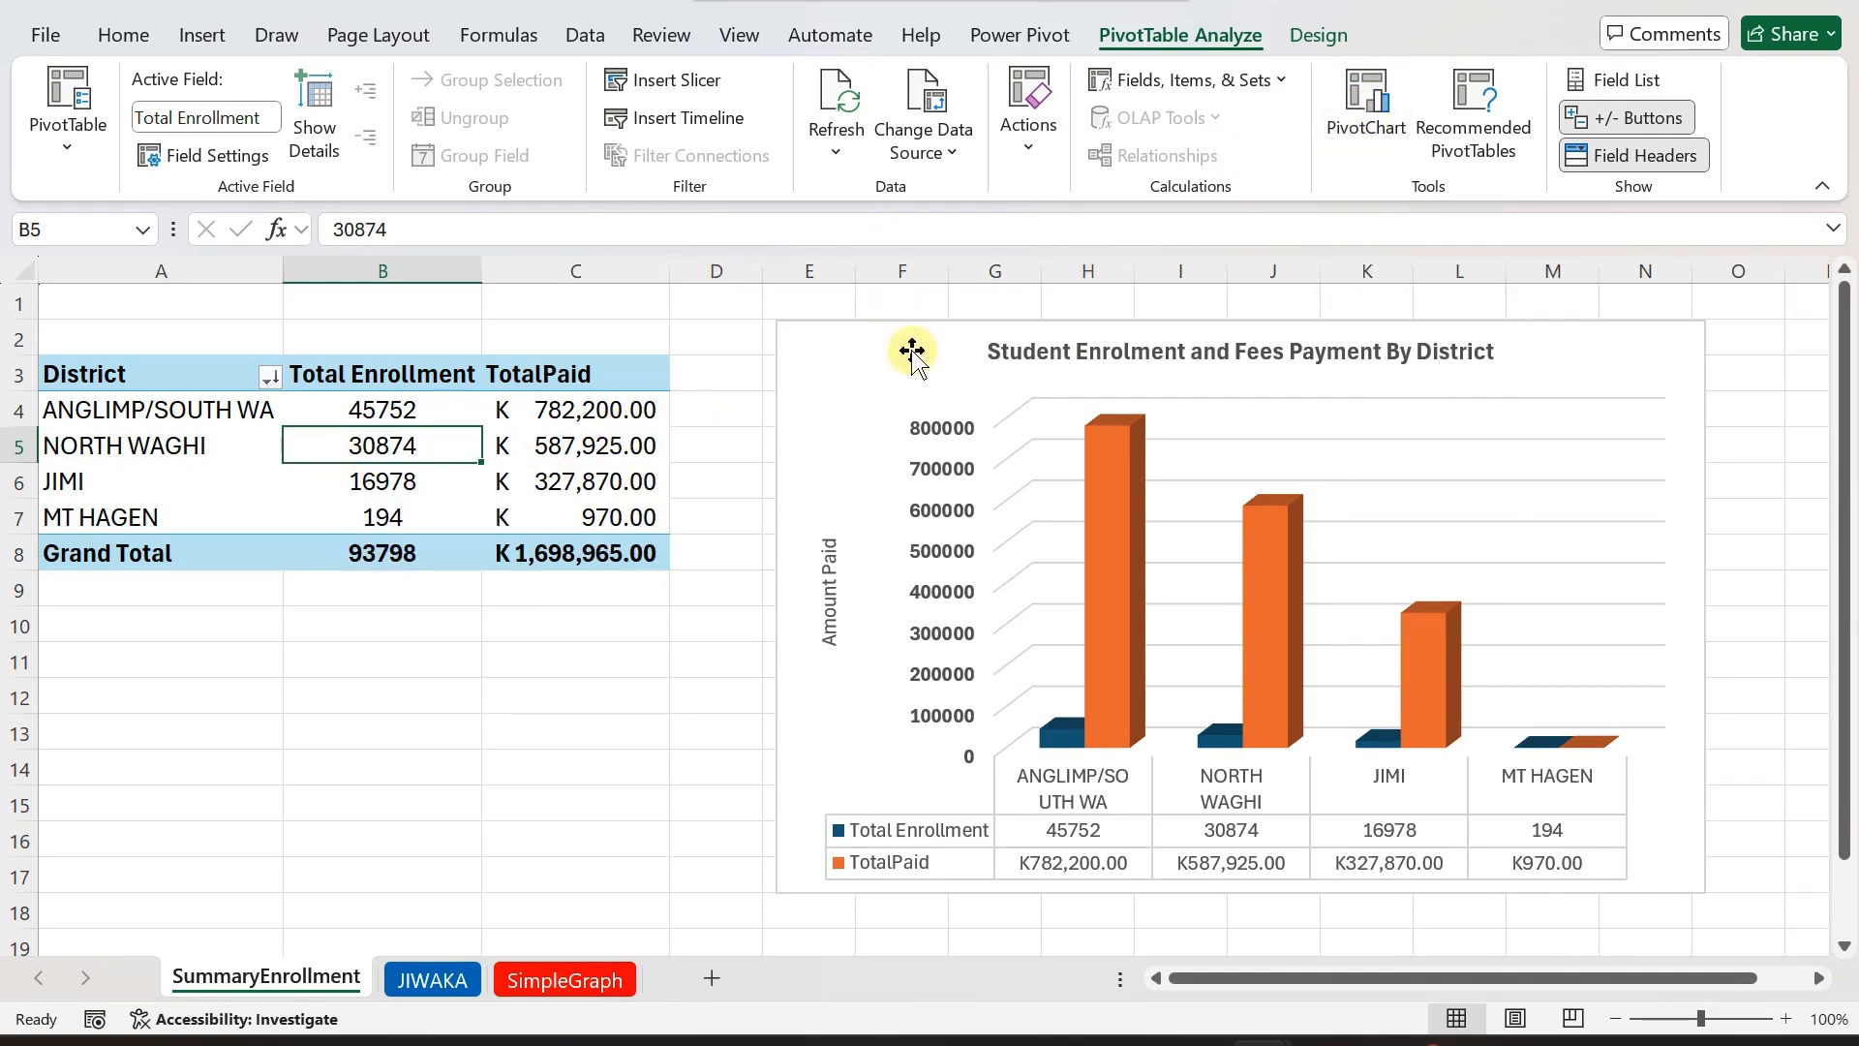
left_click(892, 330)
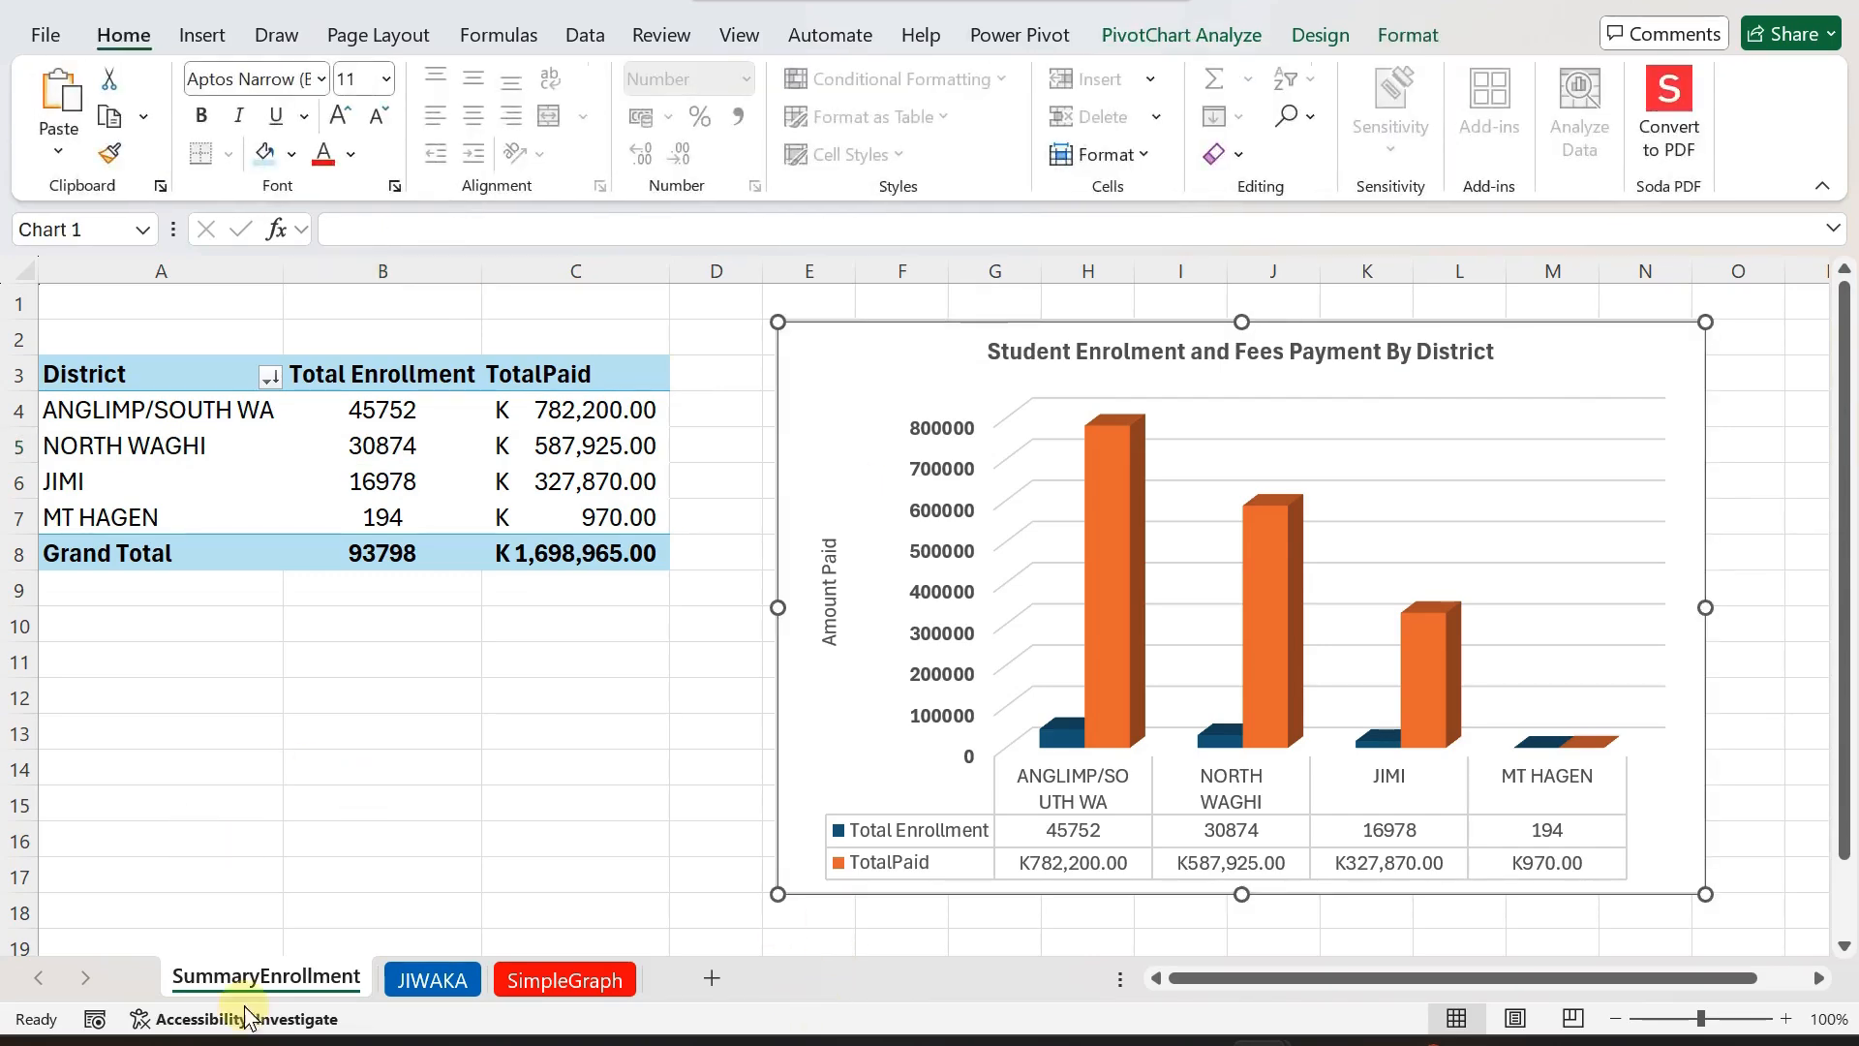
left_click(438, 978)
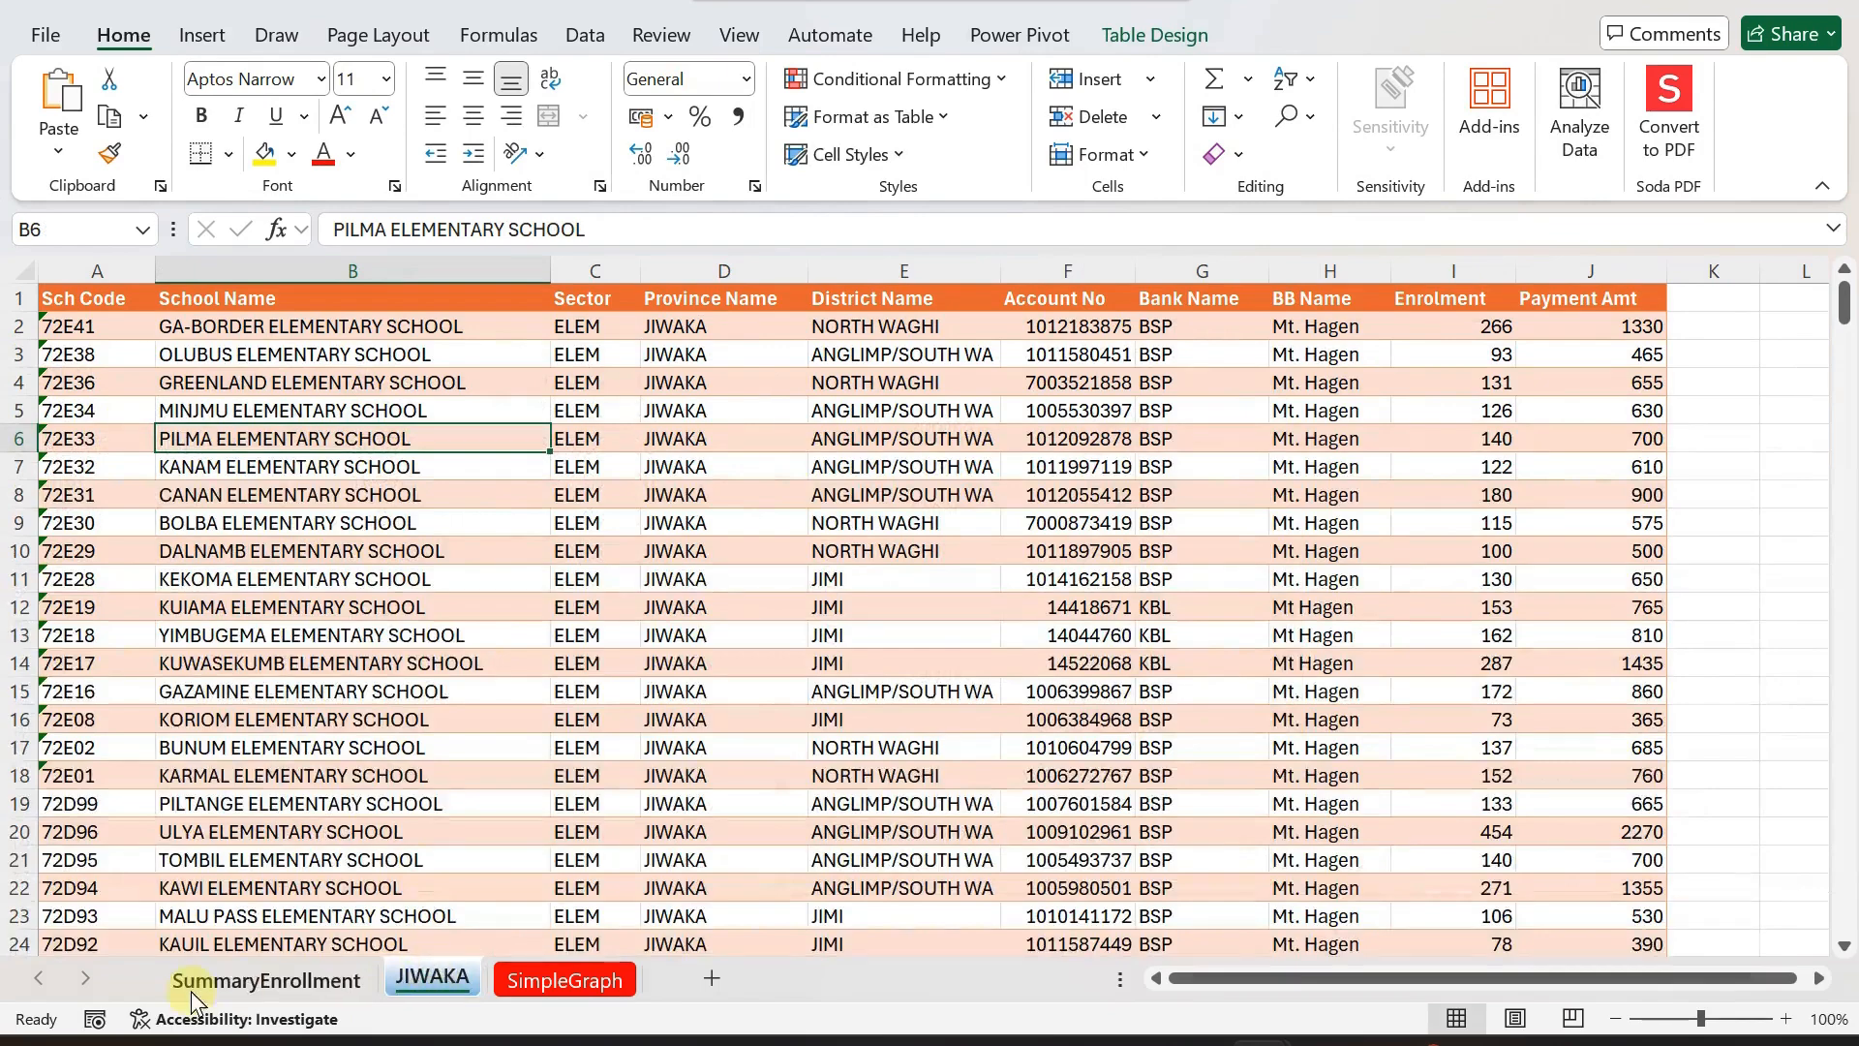
Copy the "Student Enrolment and Fees Payment By District" PivotChart from the SummaryEnrollment sheet.
left_click(244, 976)
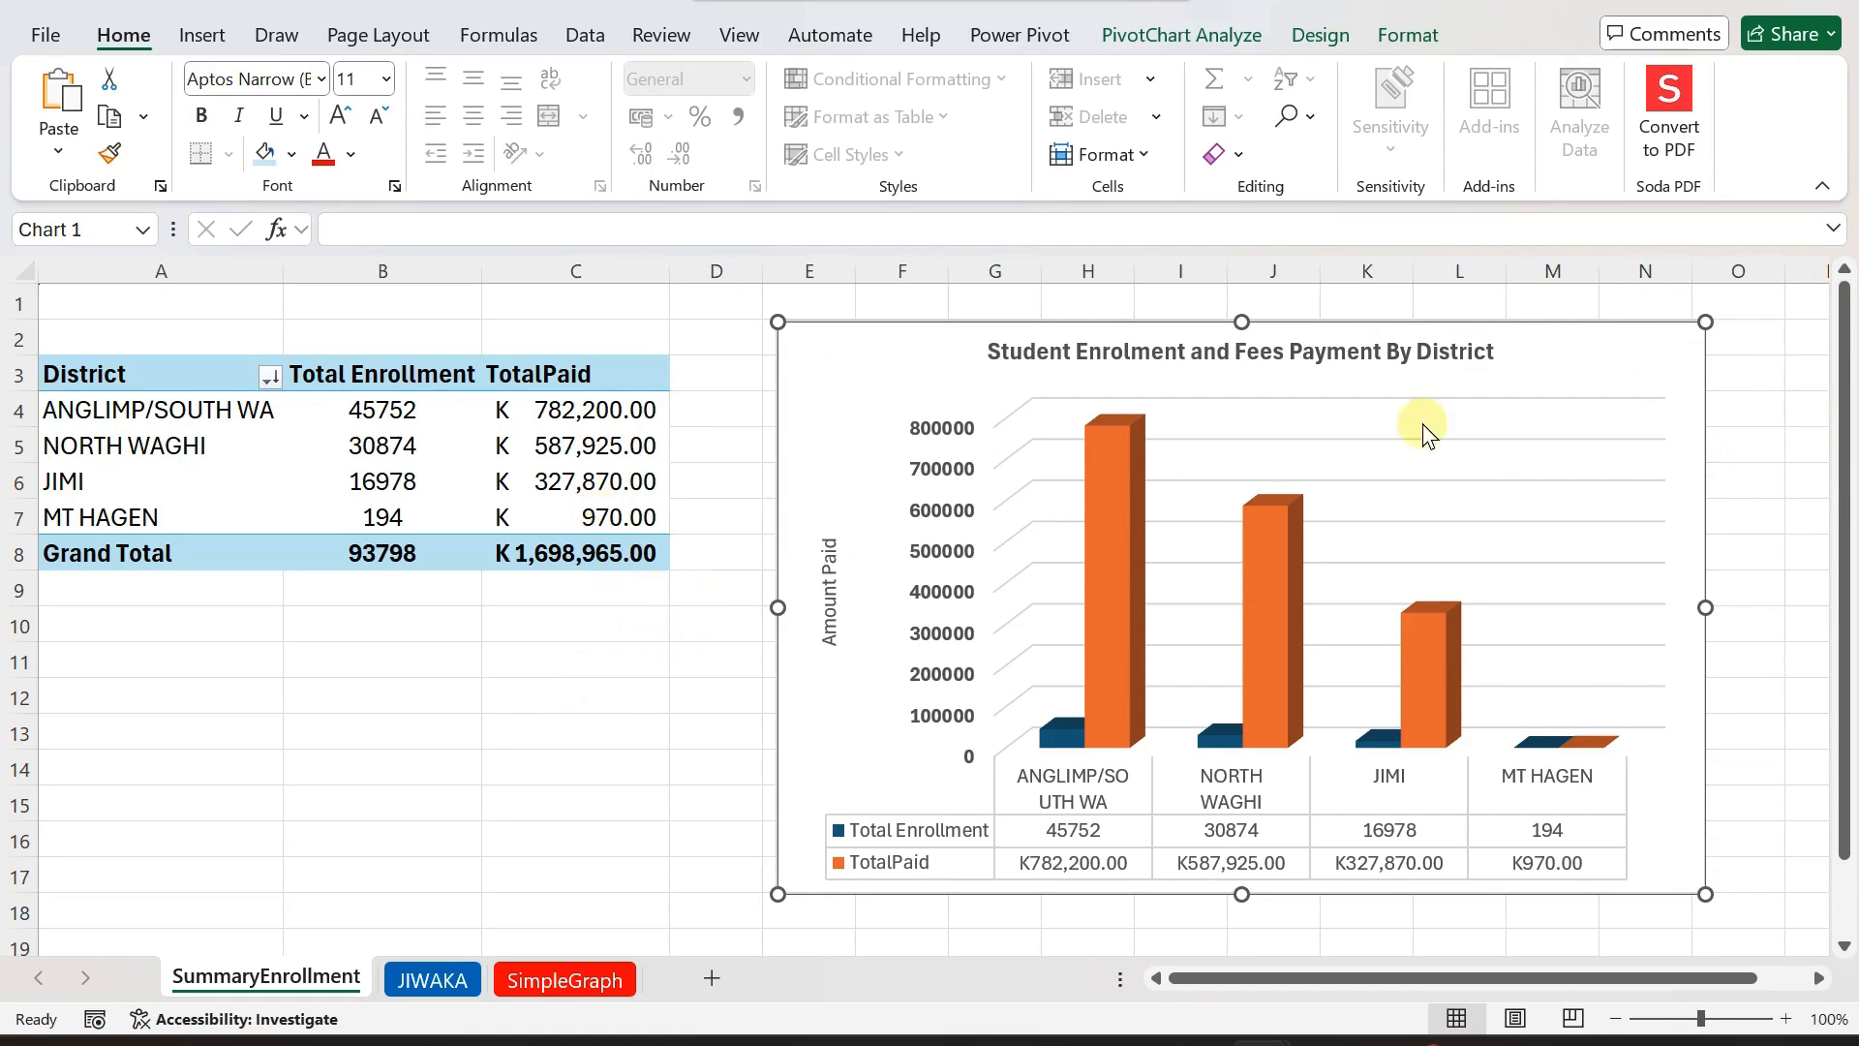
right_click(1565, 360)
left_click(1302, 219)
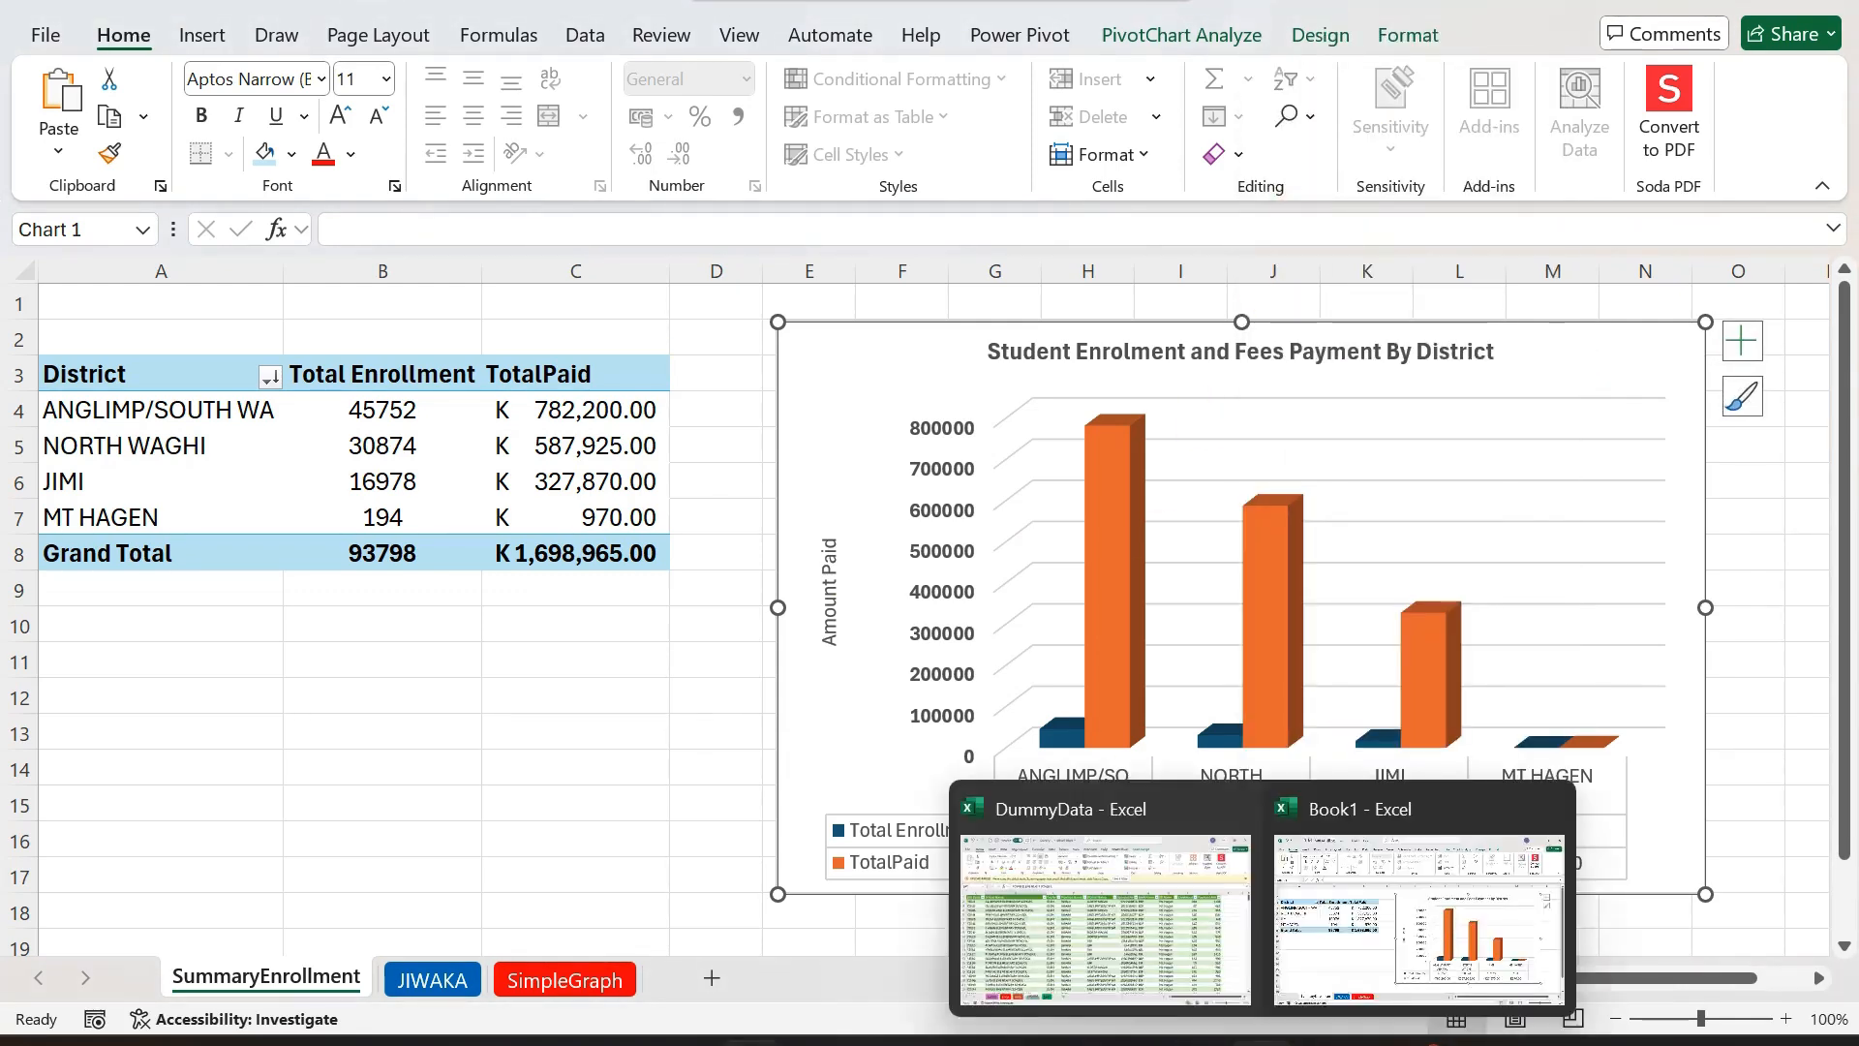
Switch to Presentation1 in PowerPoint and add a new slide after the Highlands chart slide.
mouse_move(496, 1042)
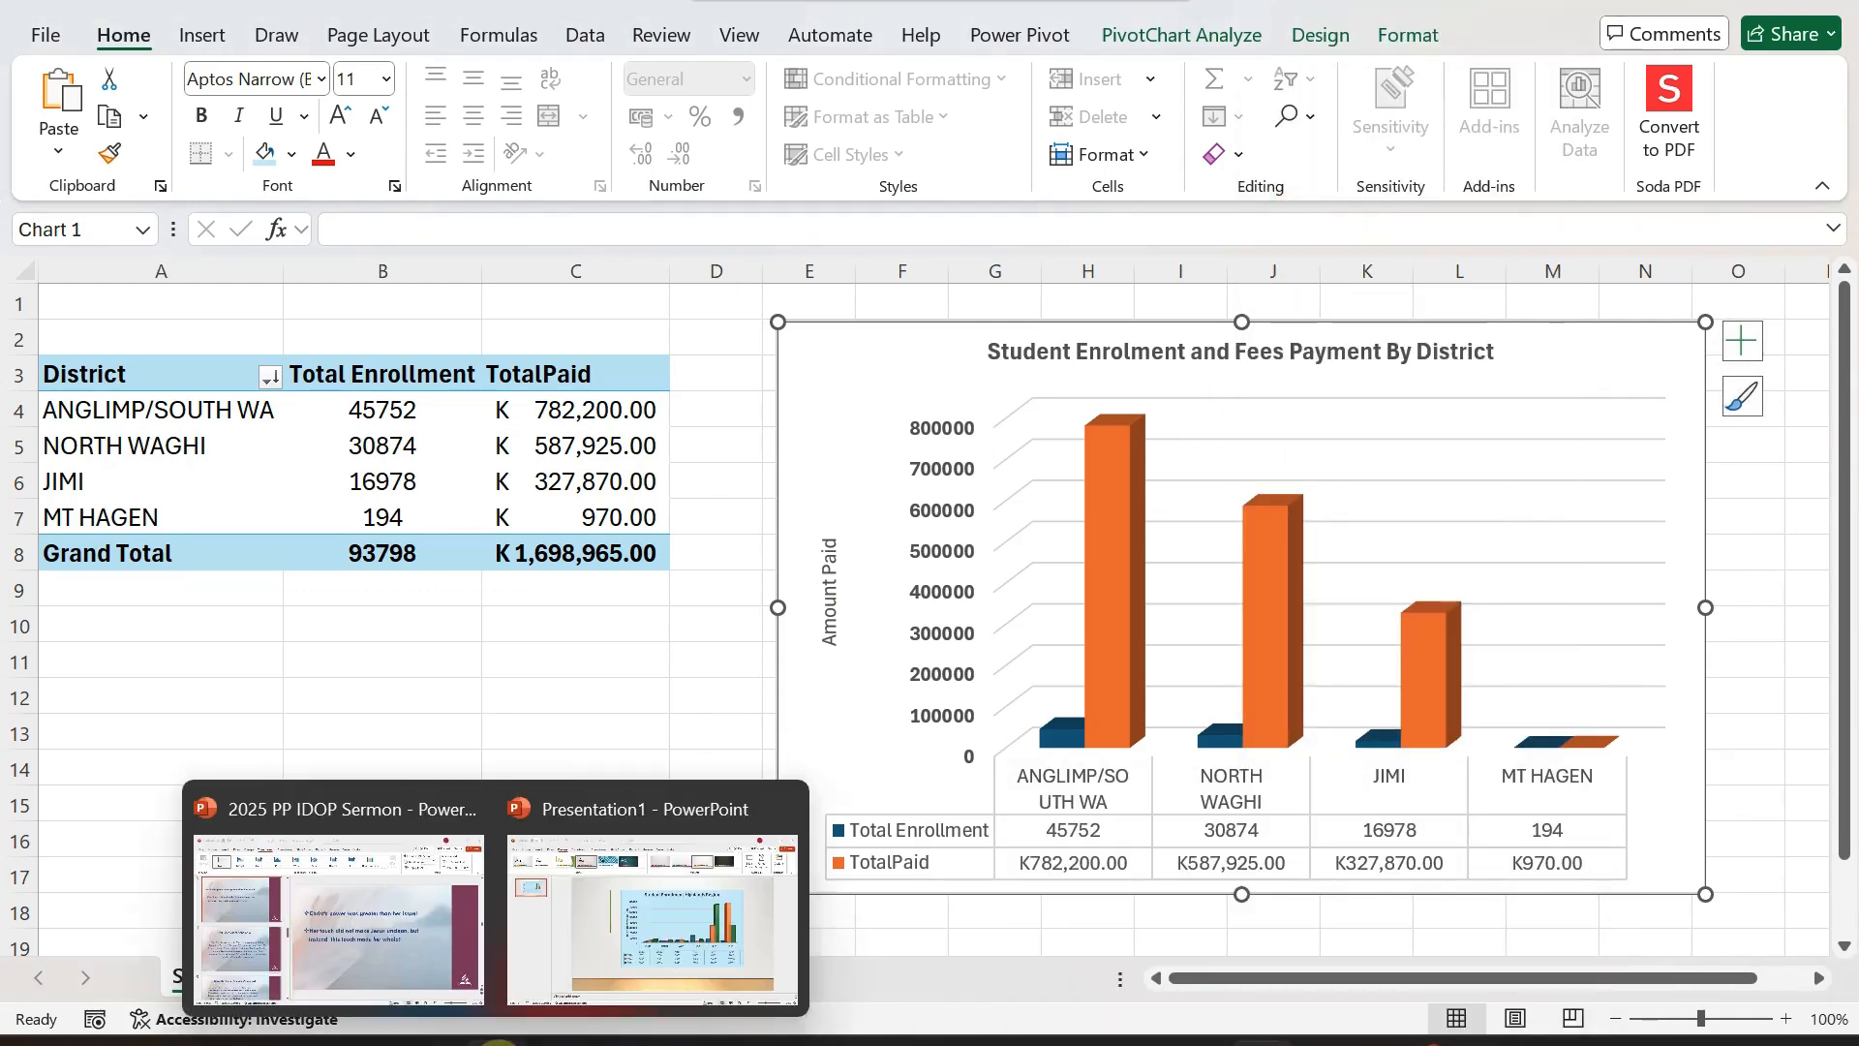
left_click(631, 943)
right_click(135, 416)
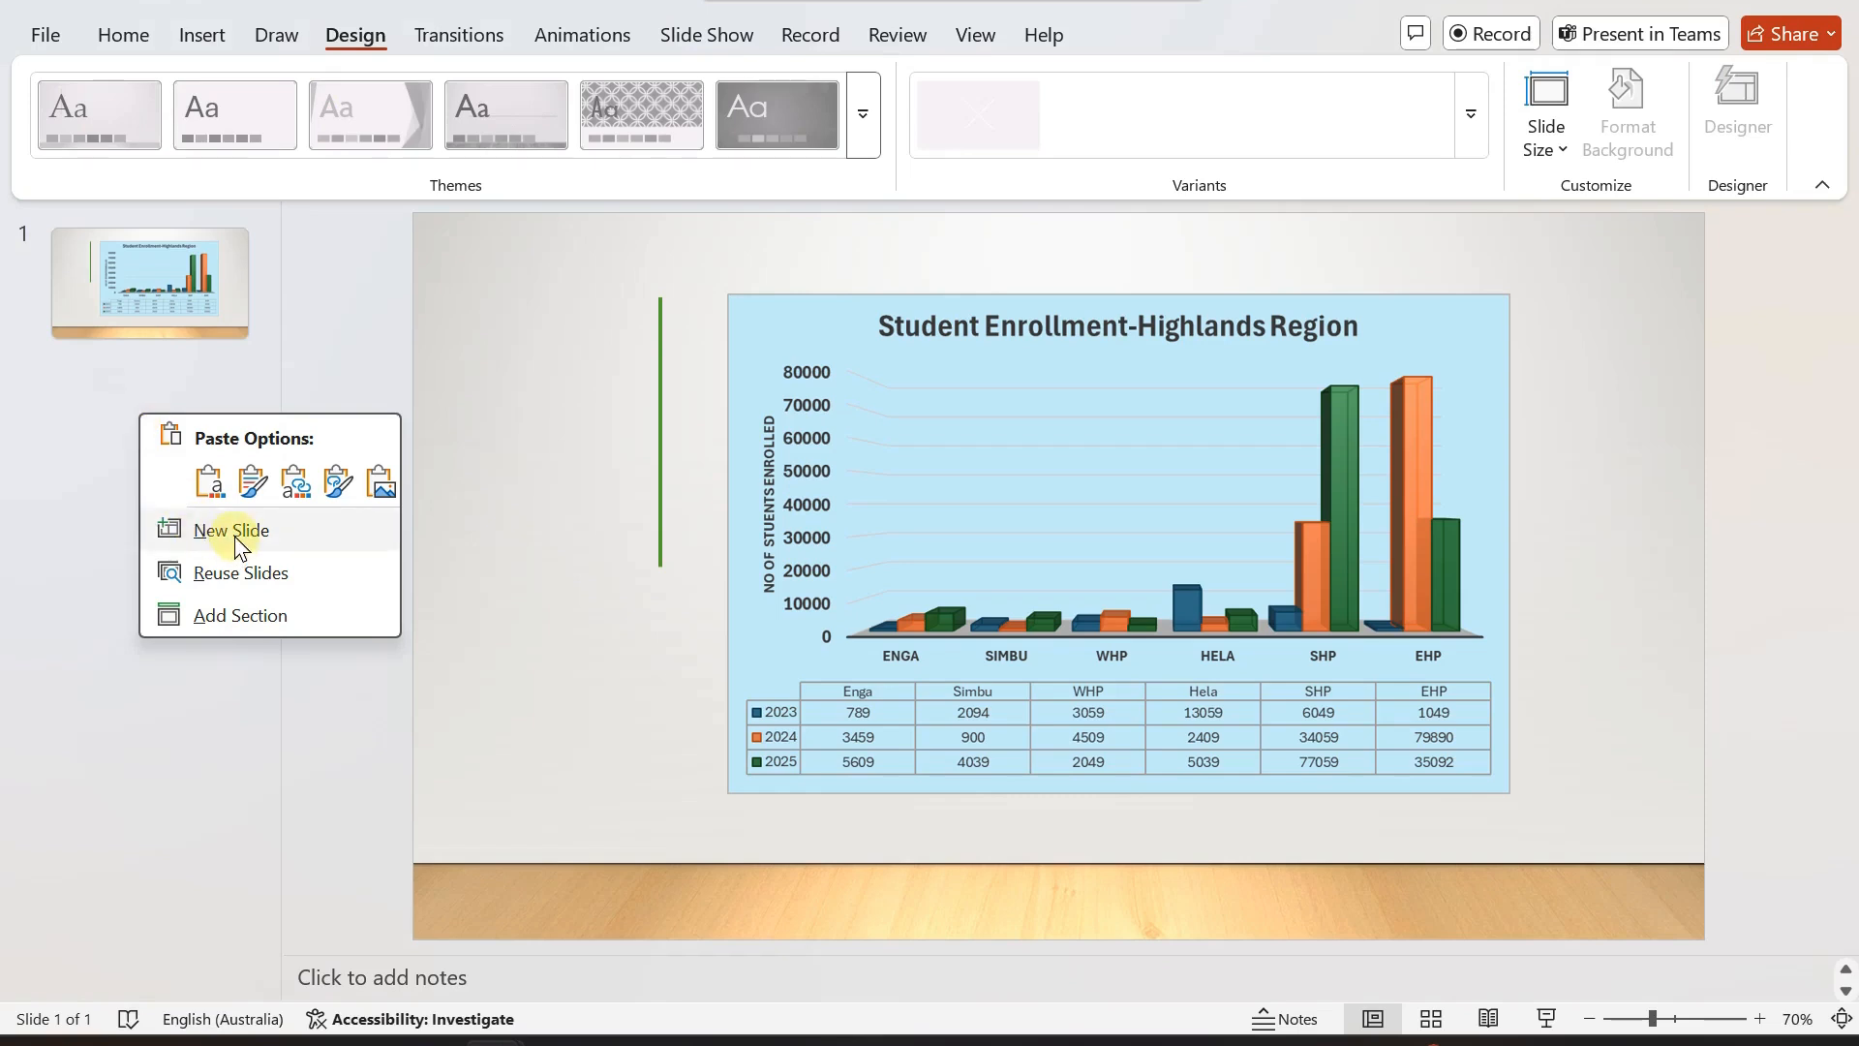
left_click(236, 538)
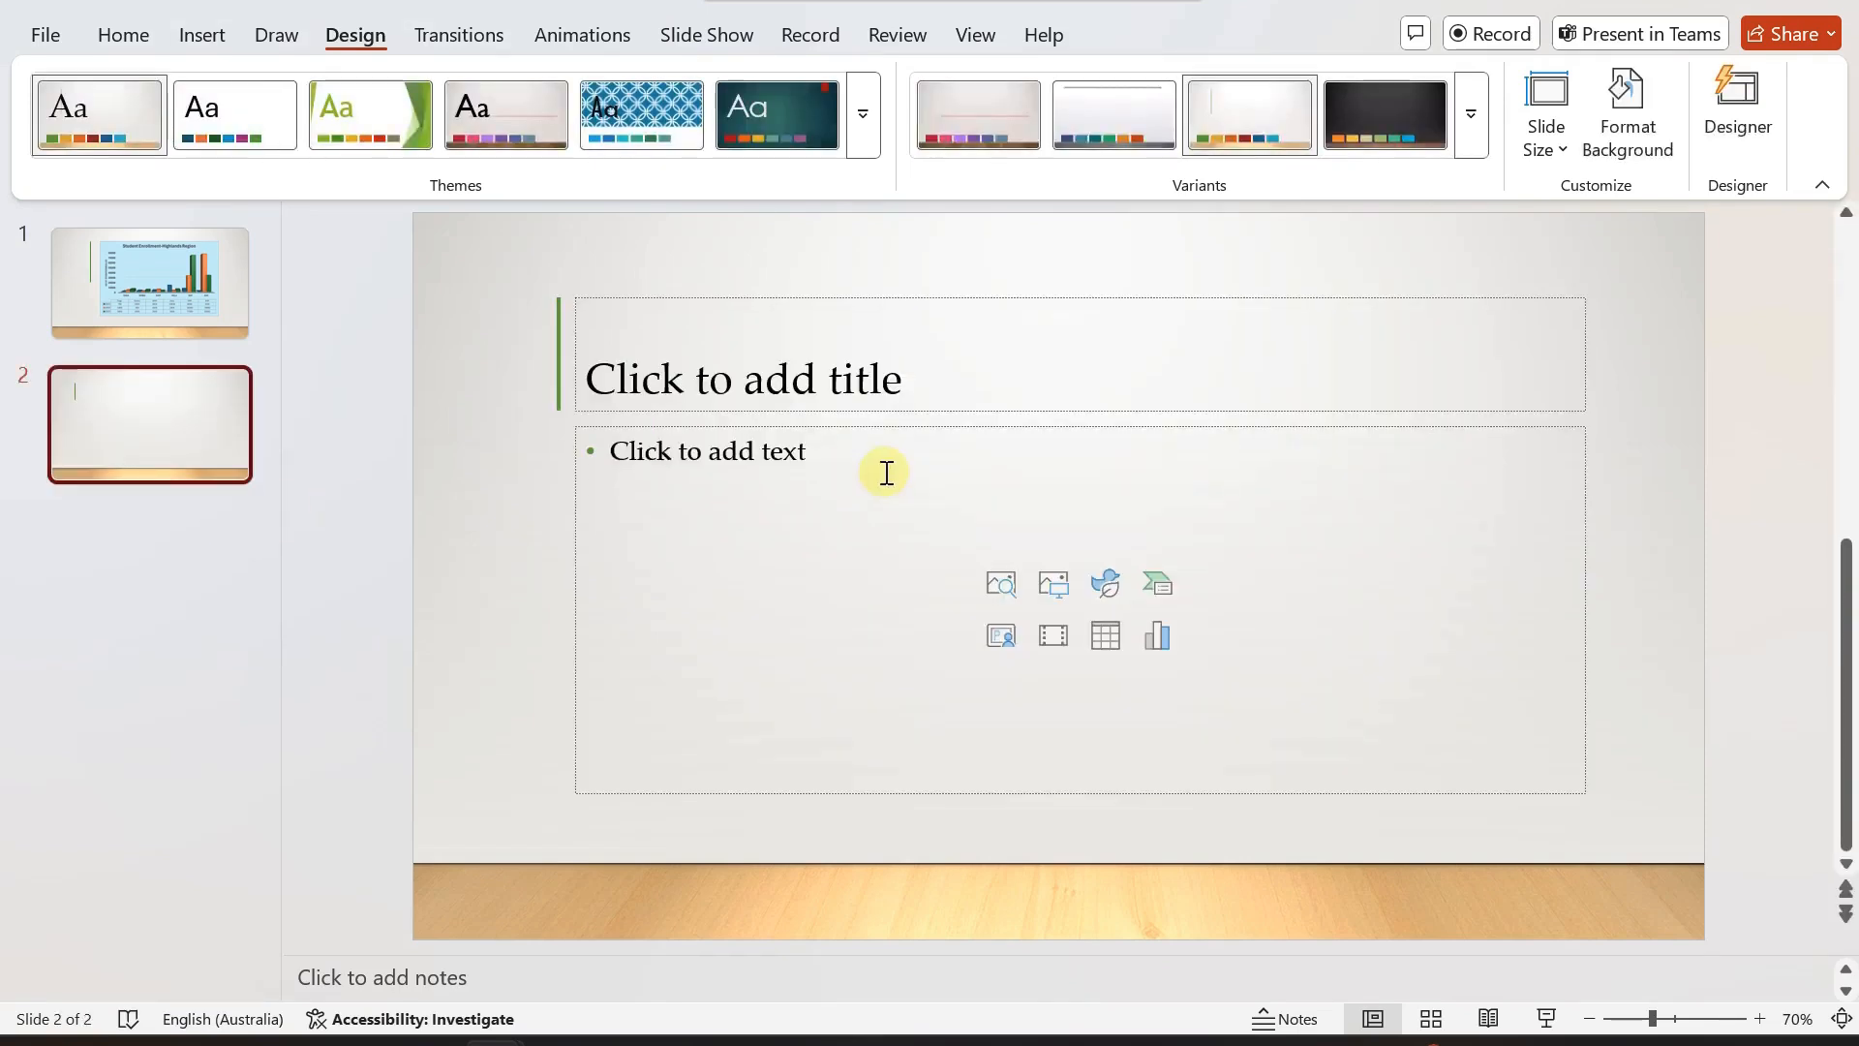
Delete the content and title placeholders from slide 2.
left_click(570, 533)
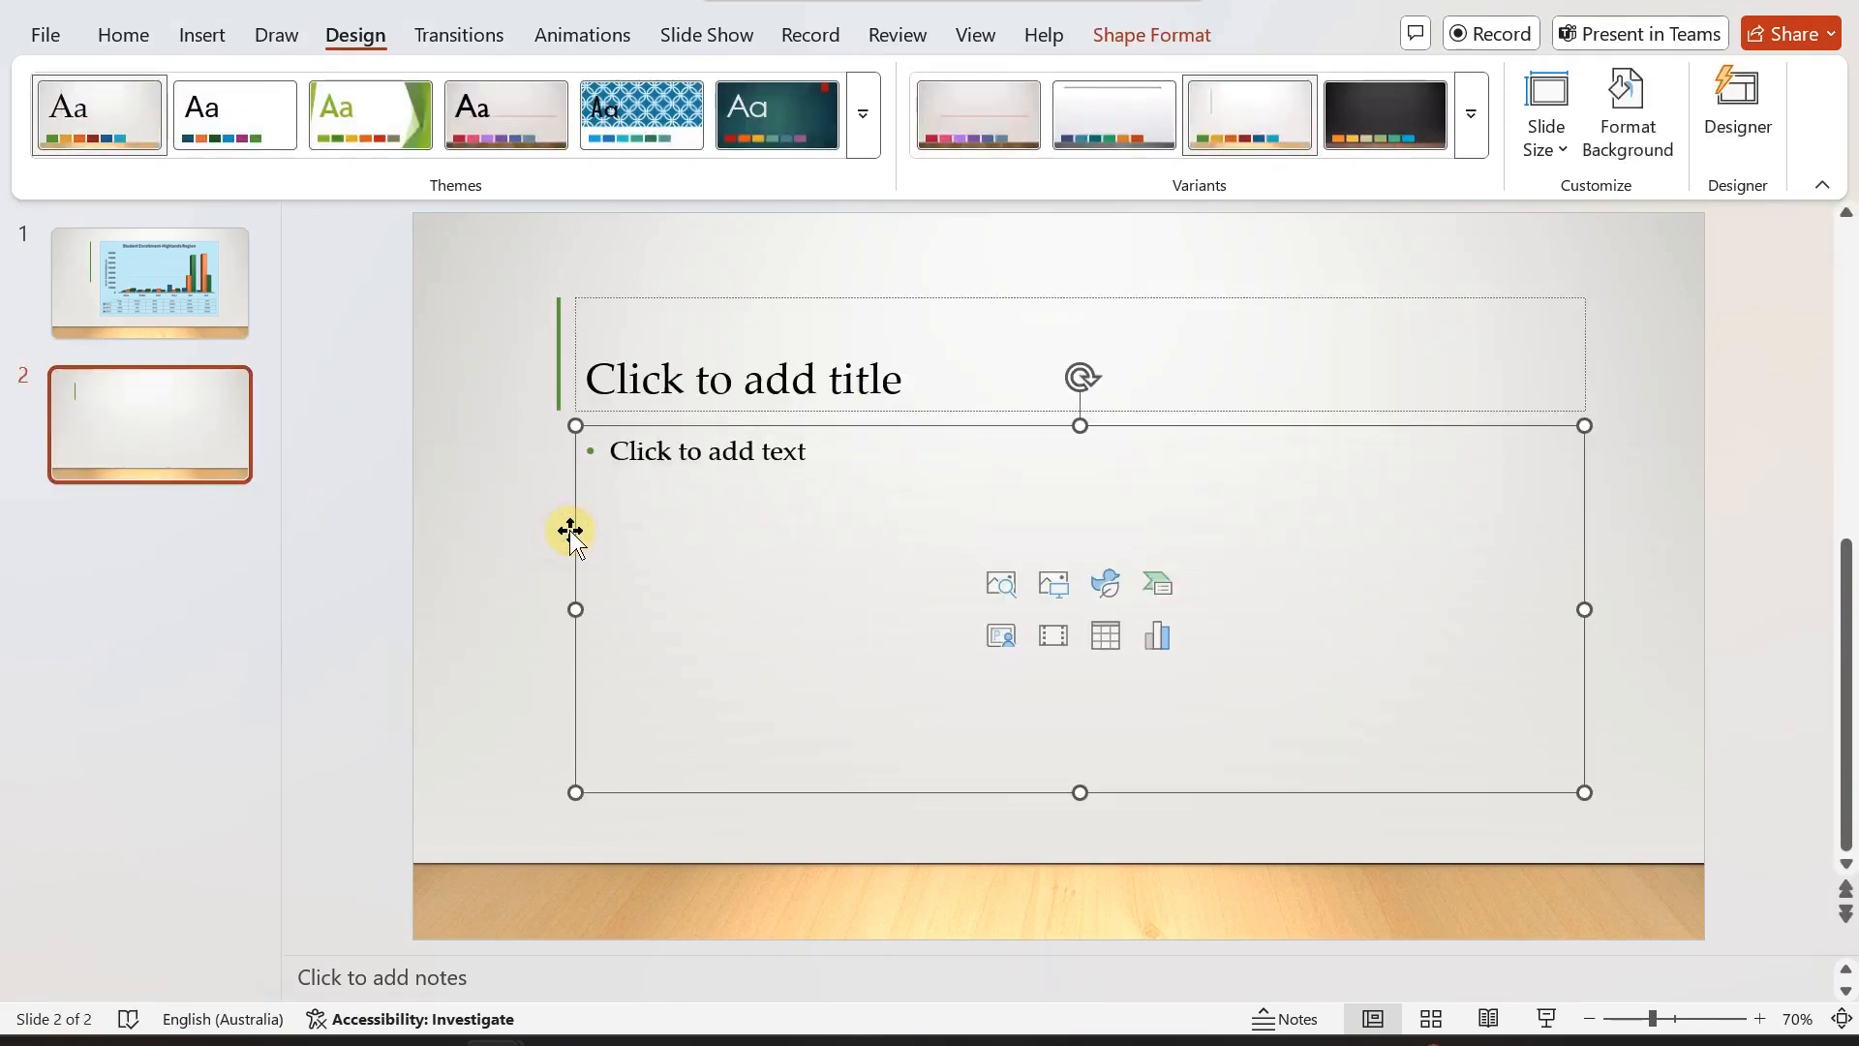
key("Delete")
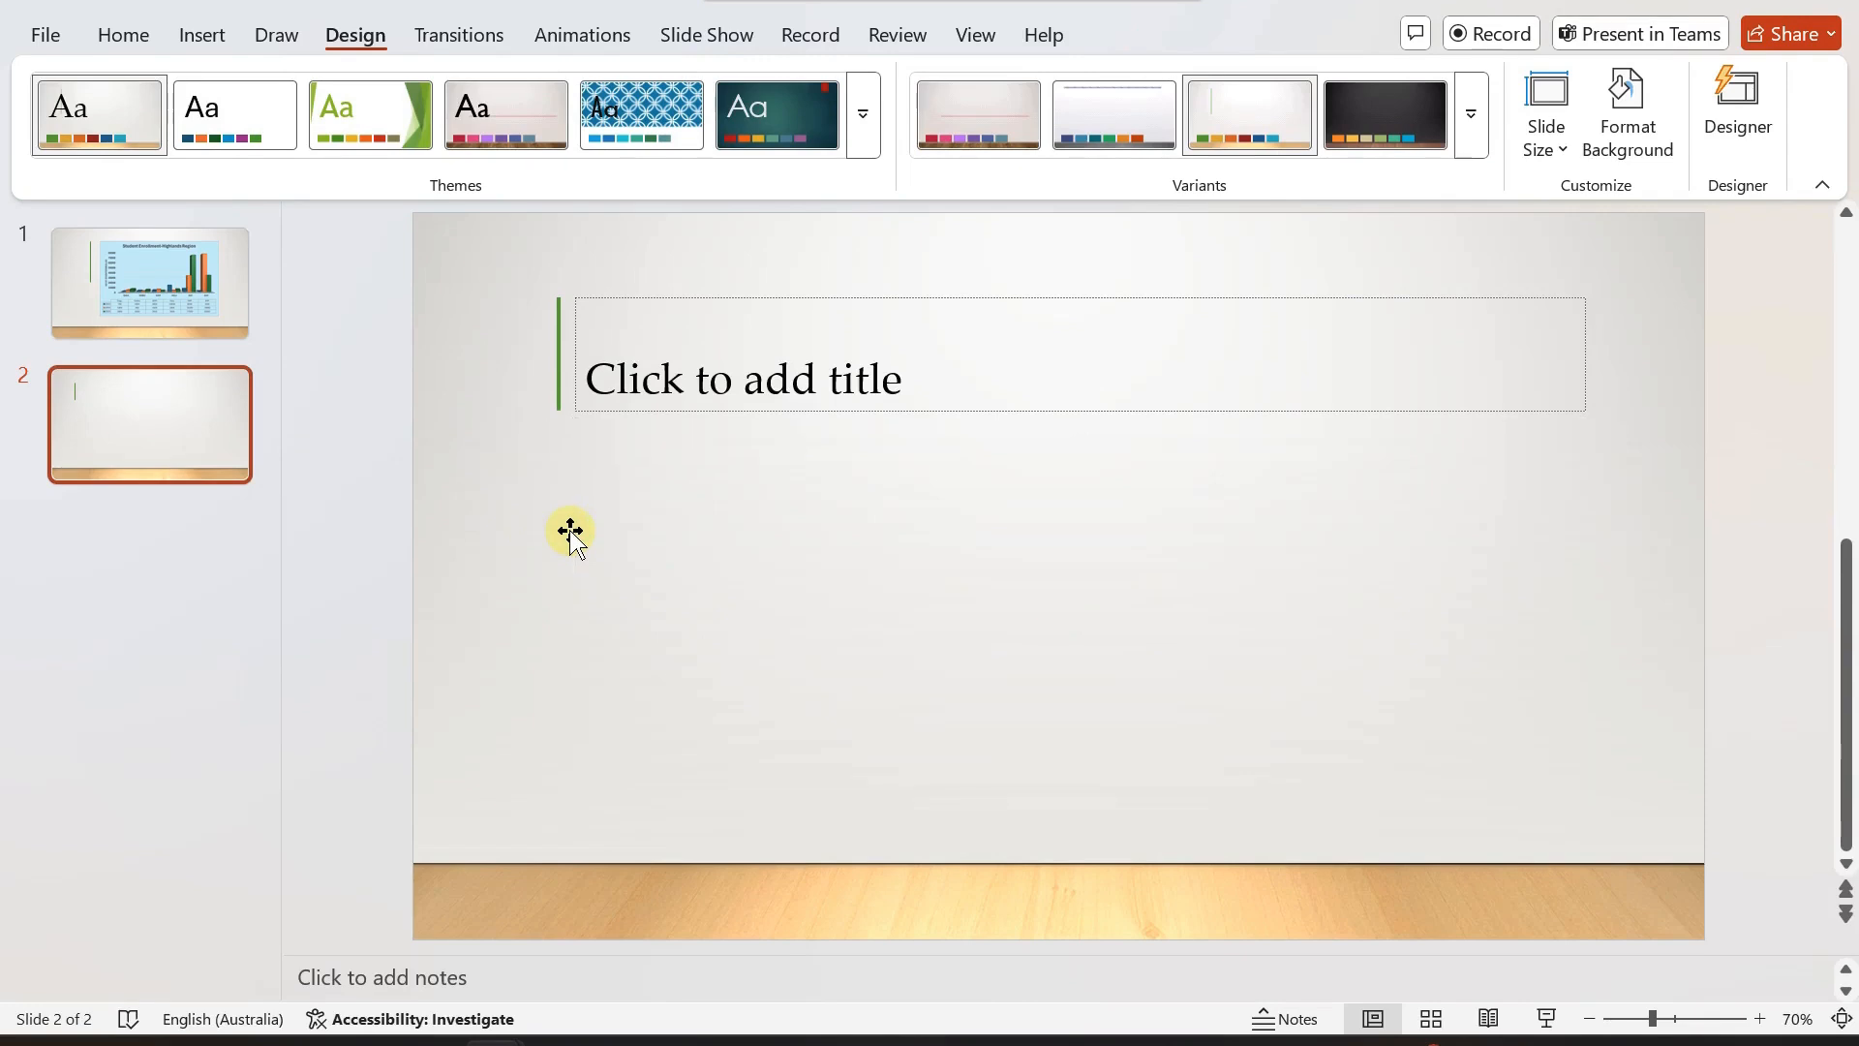
left_click(987, 412)
key("Delete")
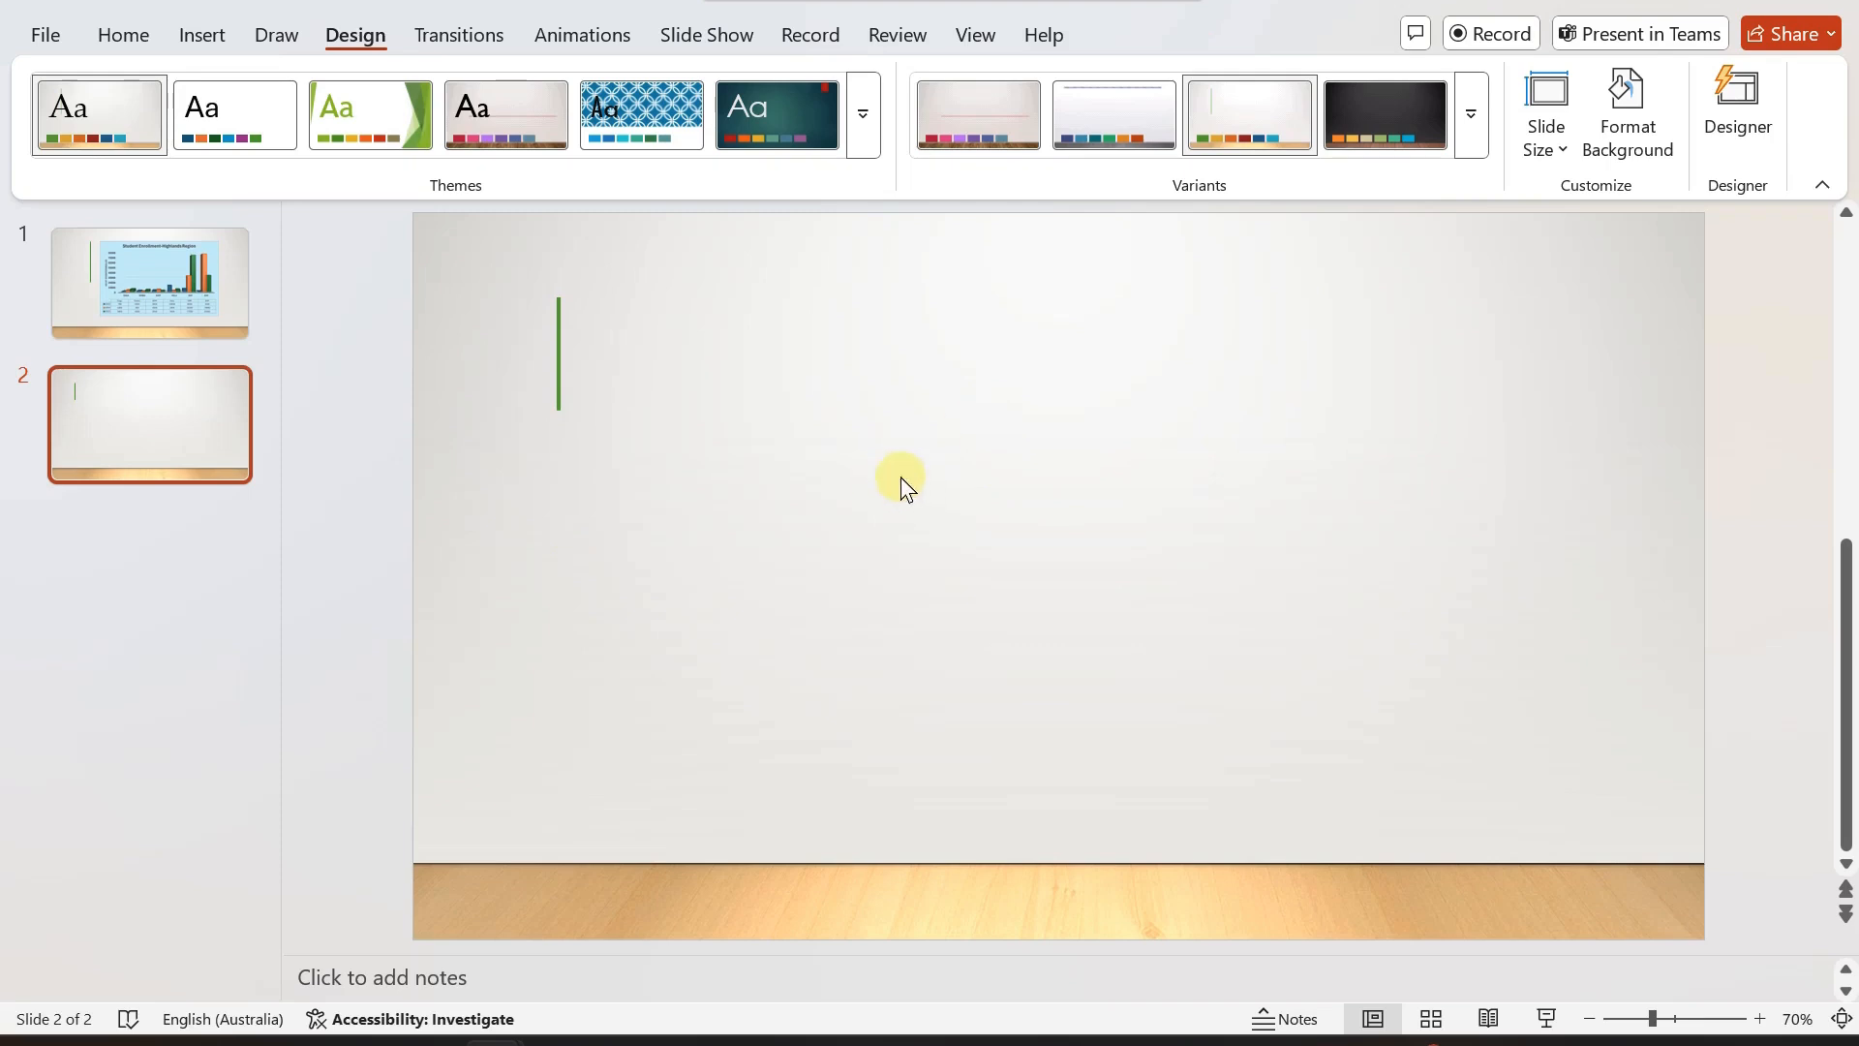
Paste the copied district chart onto slide 2 as a picture and enlarge it to fill most of the area above the wooden floor.
right_click(896, 416)
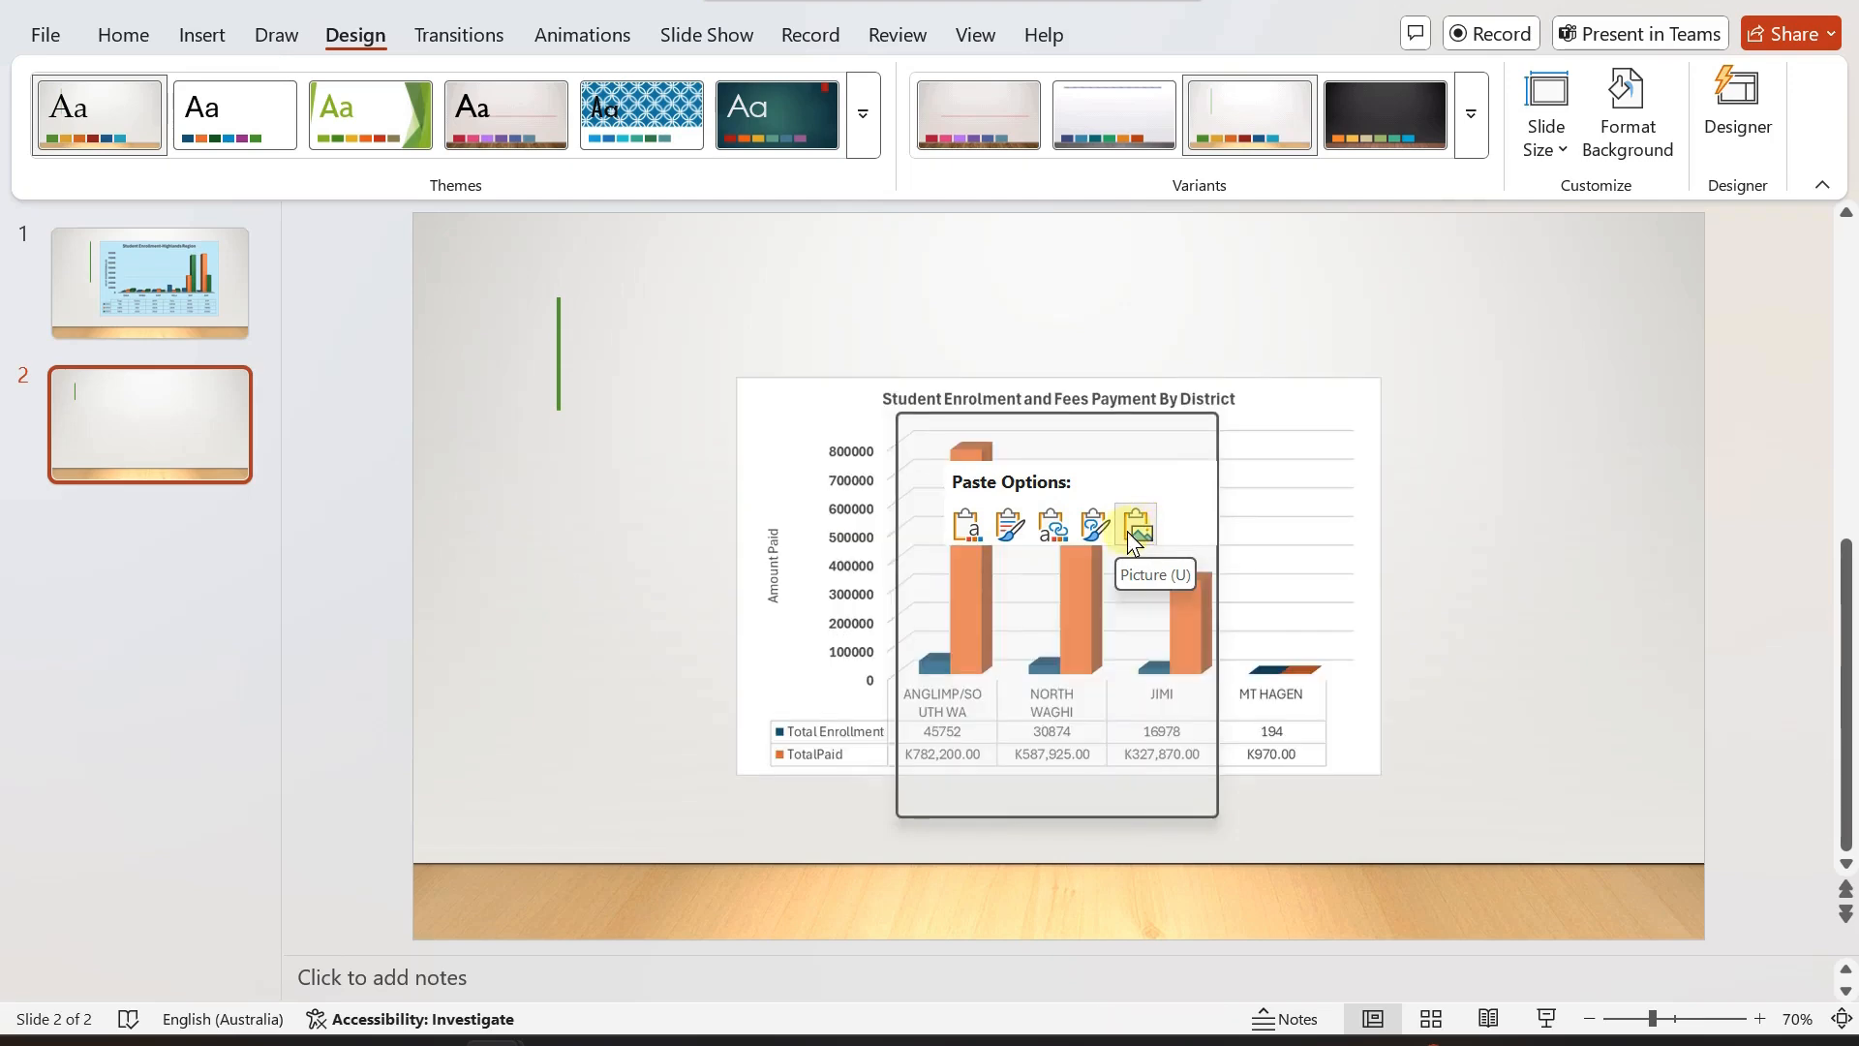
left_click(1140, 531)
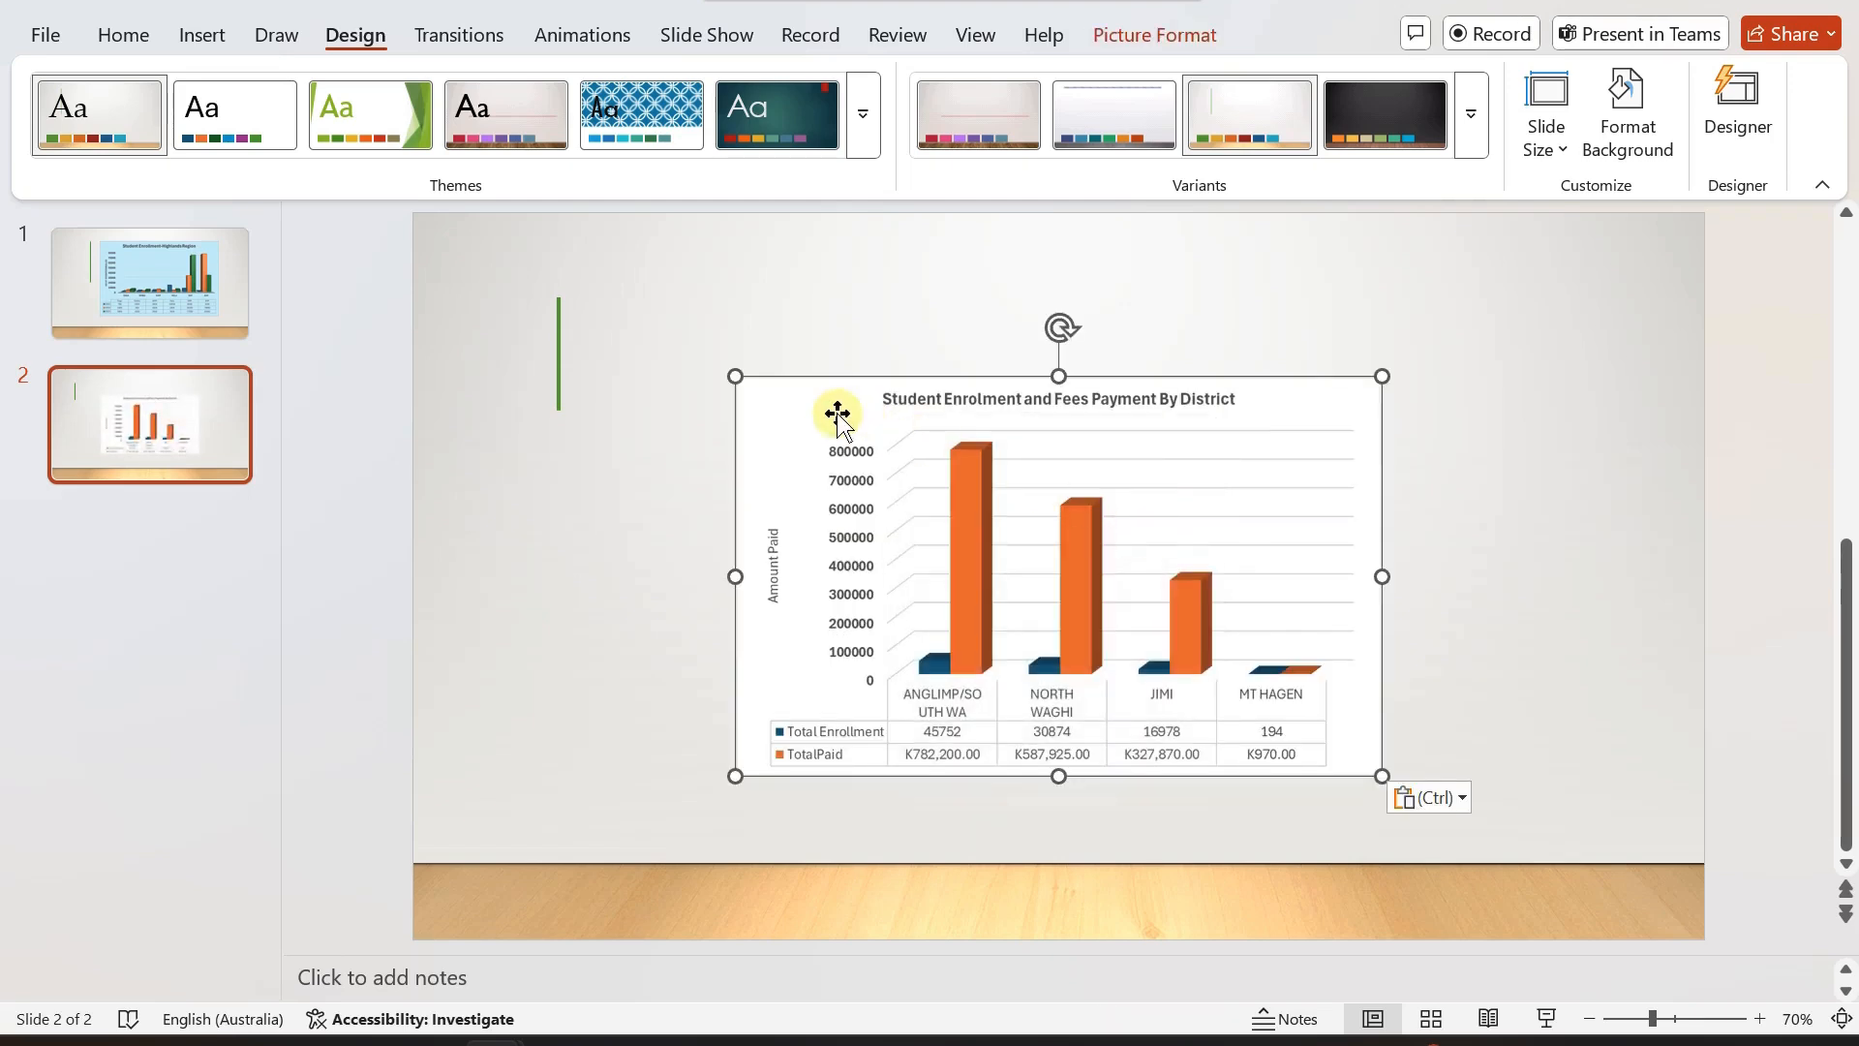
left_click_drag(734, 378, 602, 274)
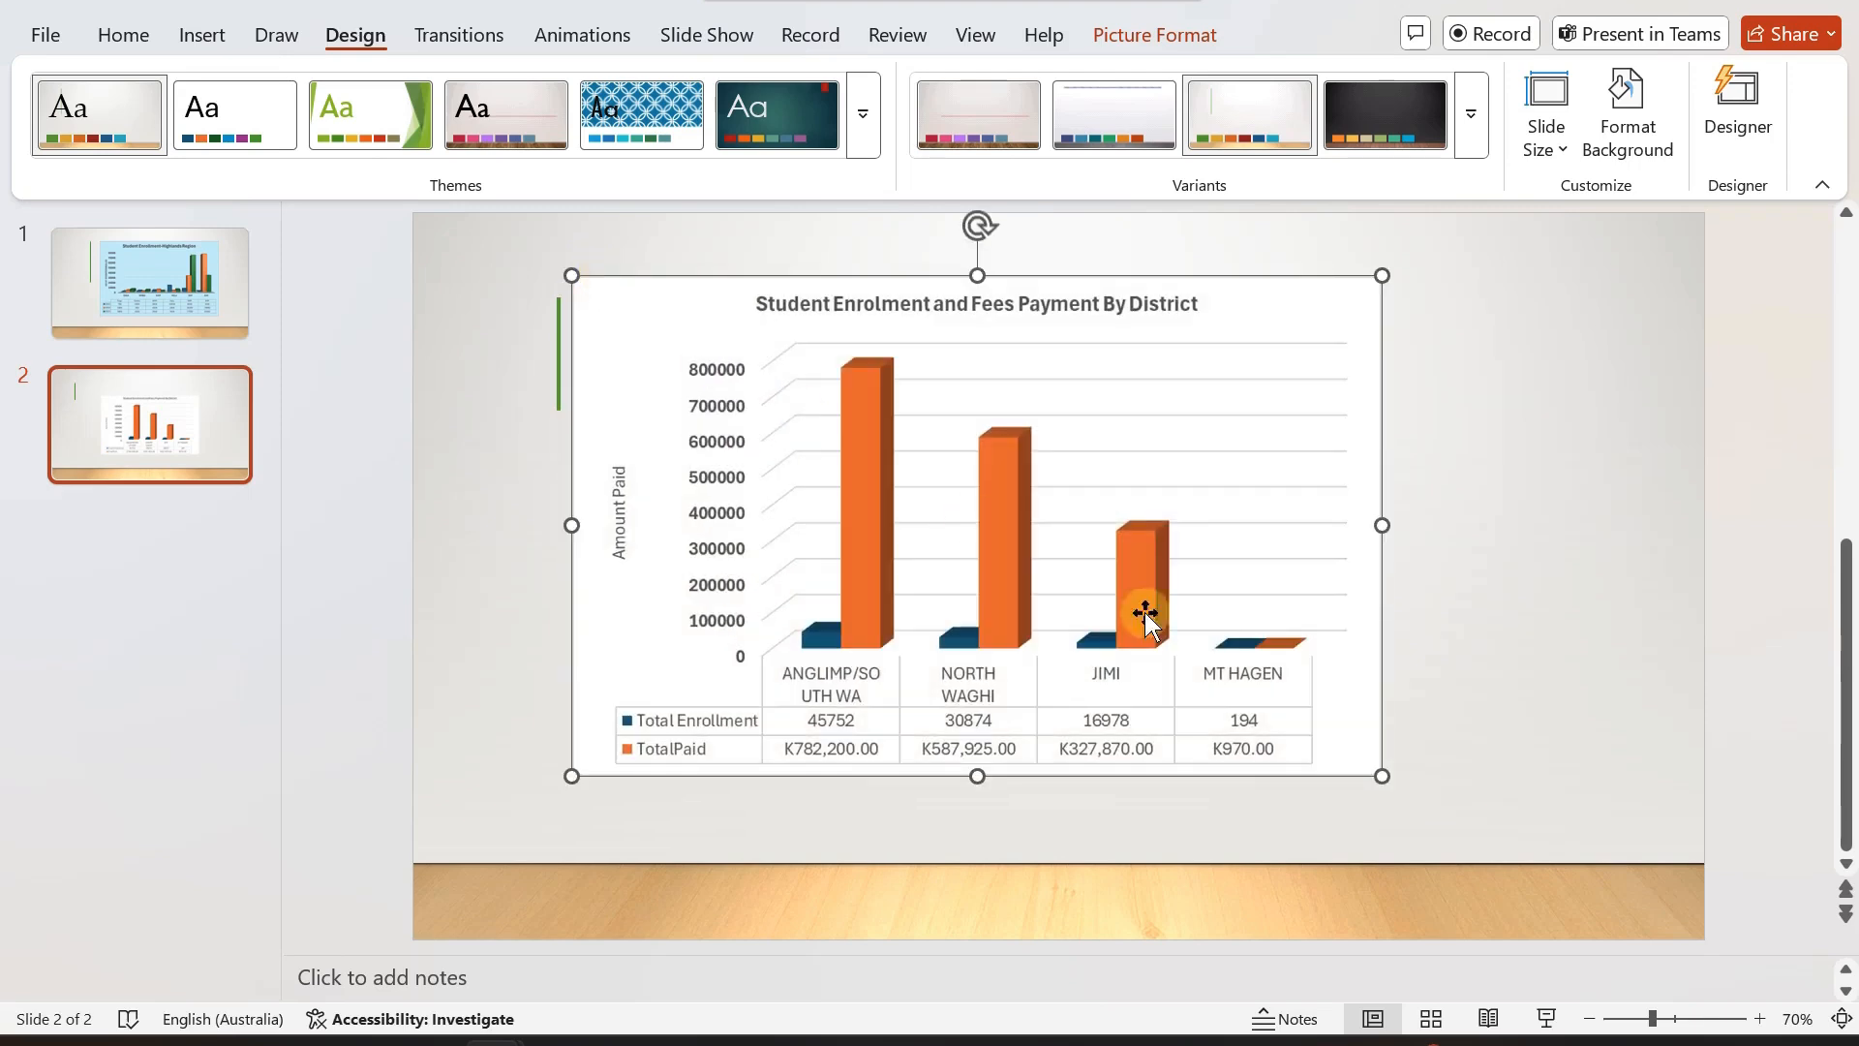
left_click_drag(1389, 770, 1481, 823)
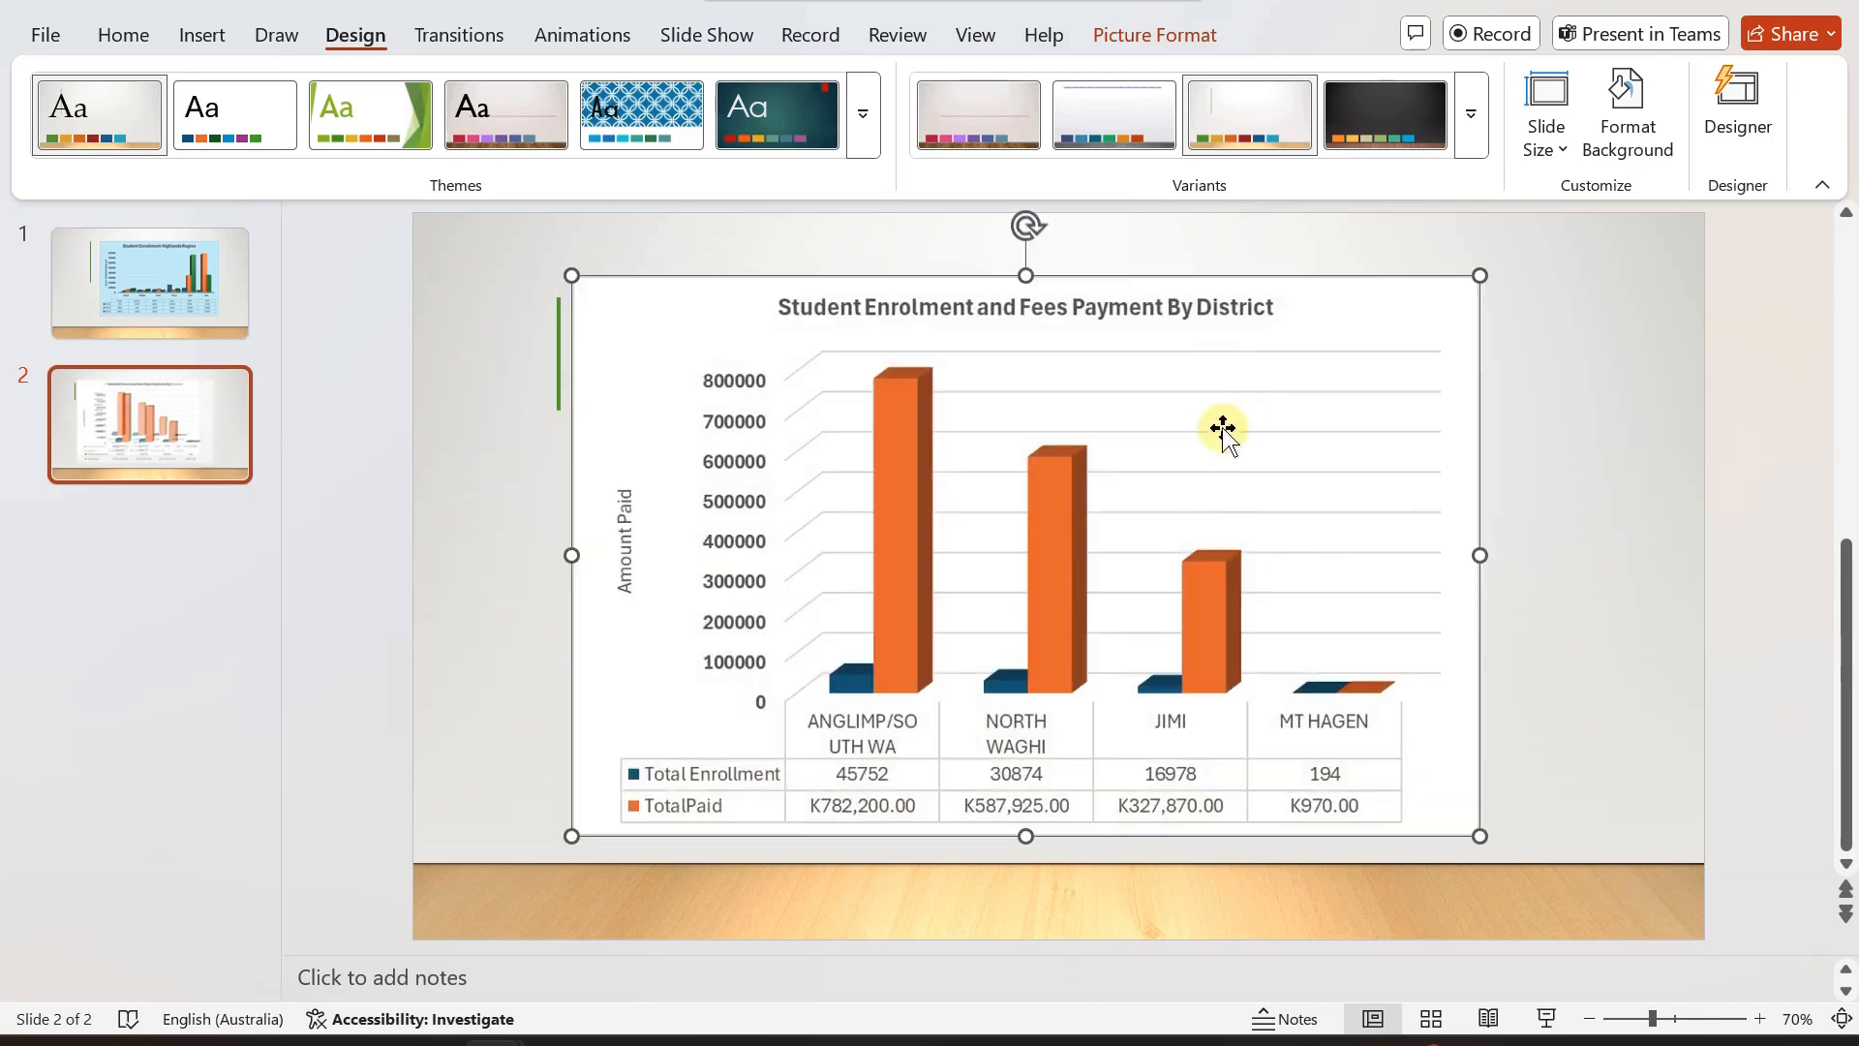
Move the chart picture slightly up and right, clear of the green line, and view slide 2 as a slide show.
left_click_drag(1220, 432, 1265, 402)
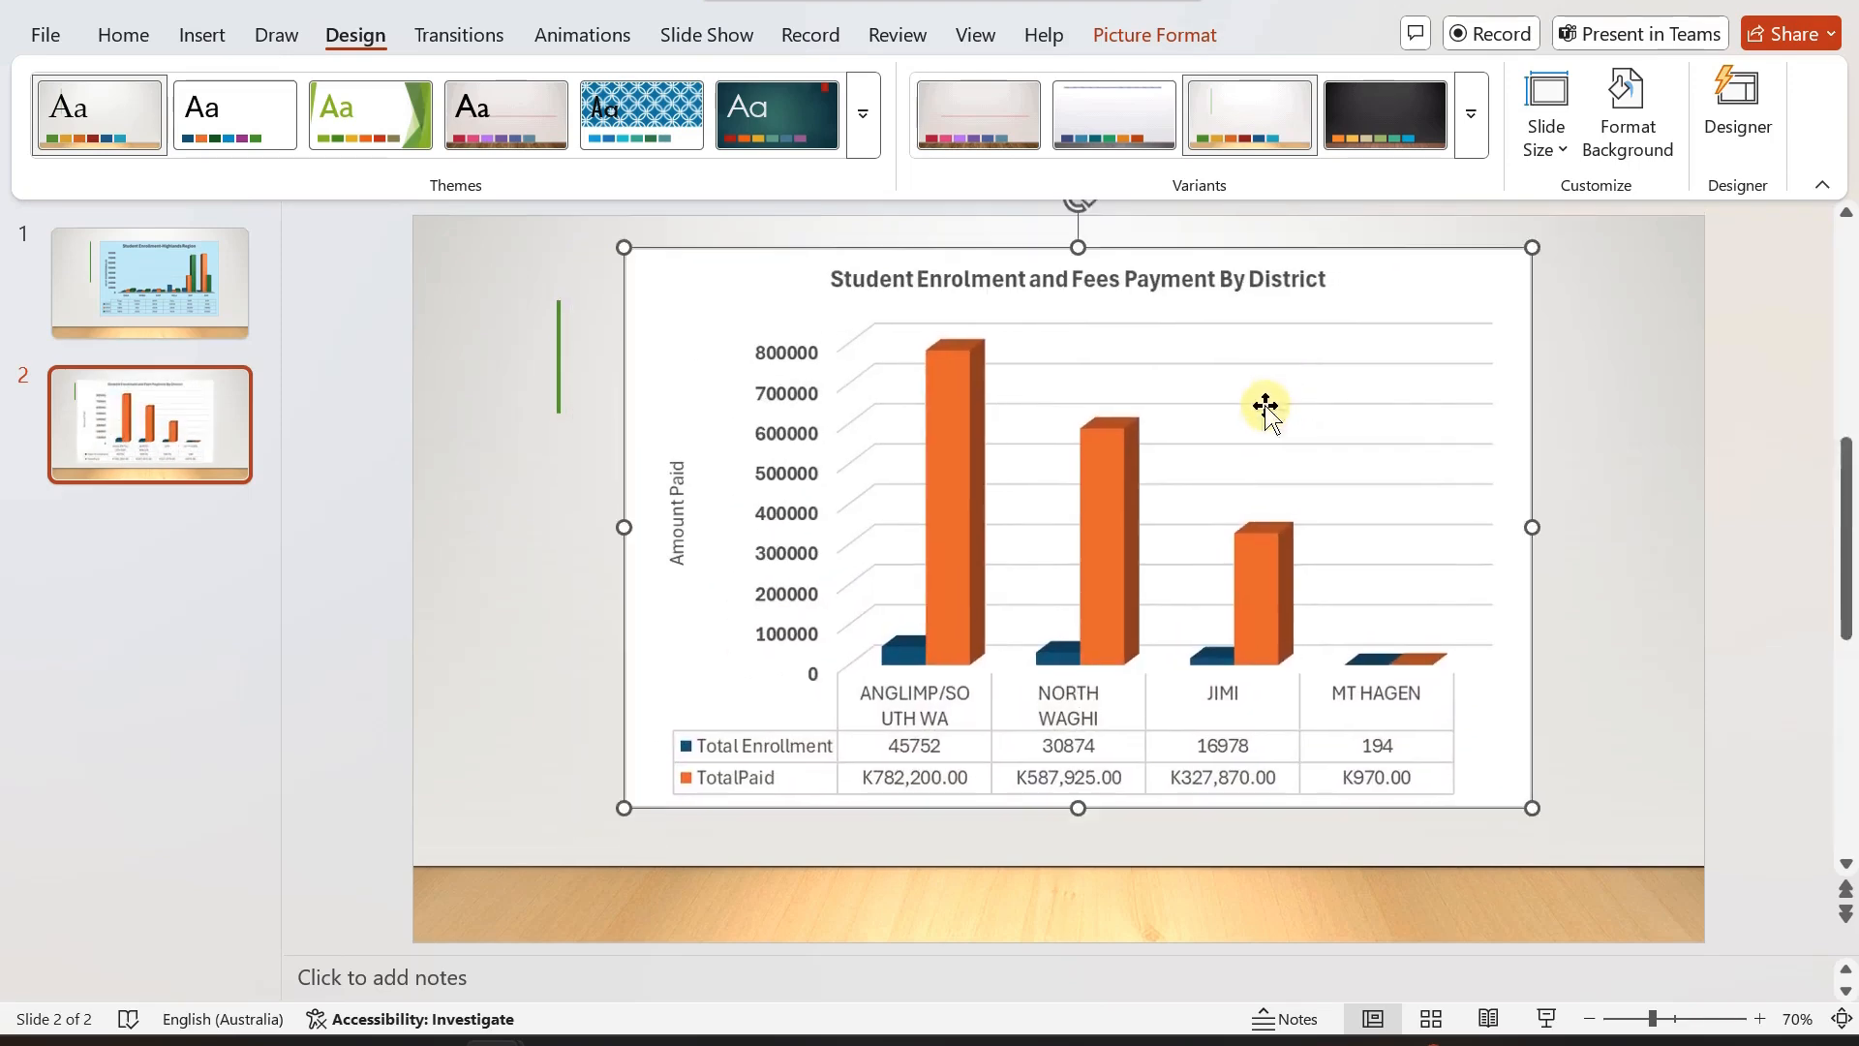
left_click(515, 573)
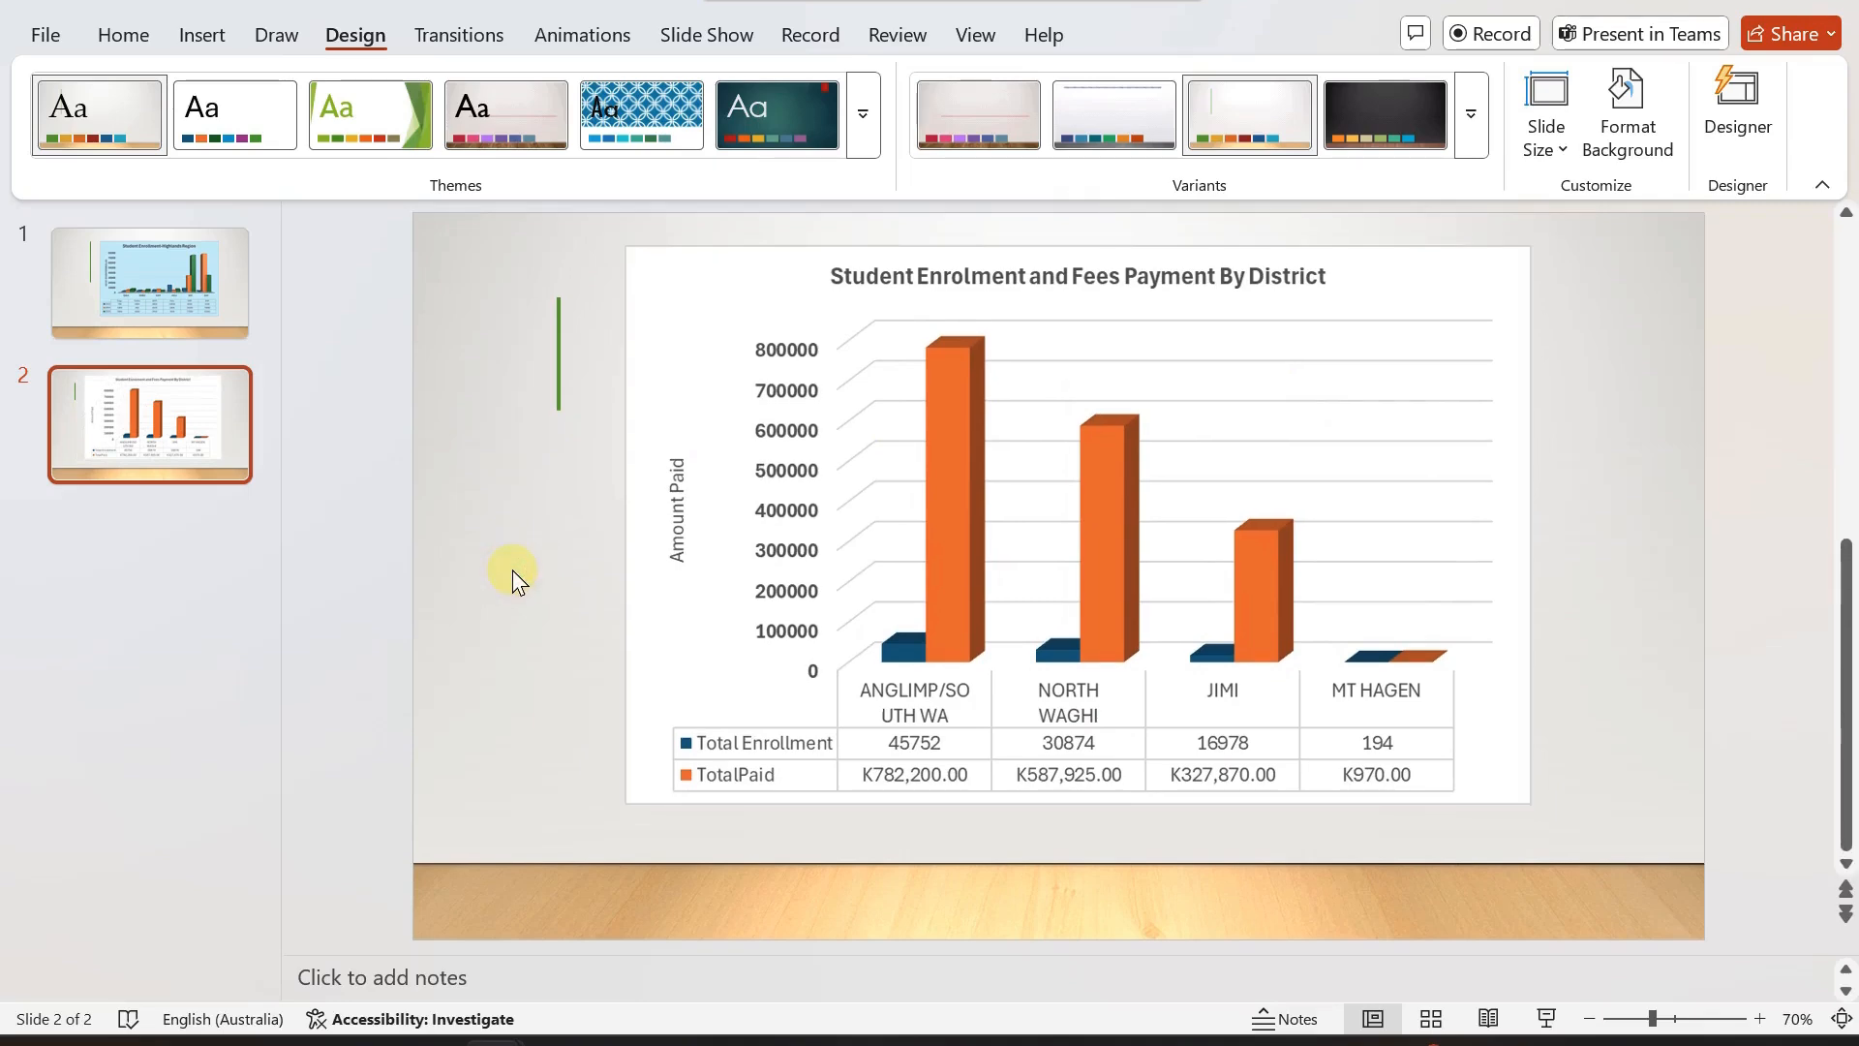
left_click(1546, 1019)
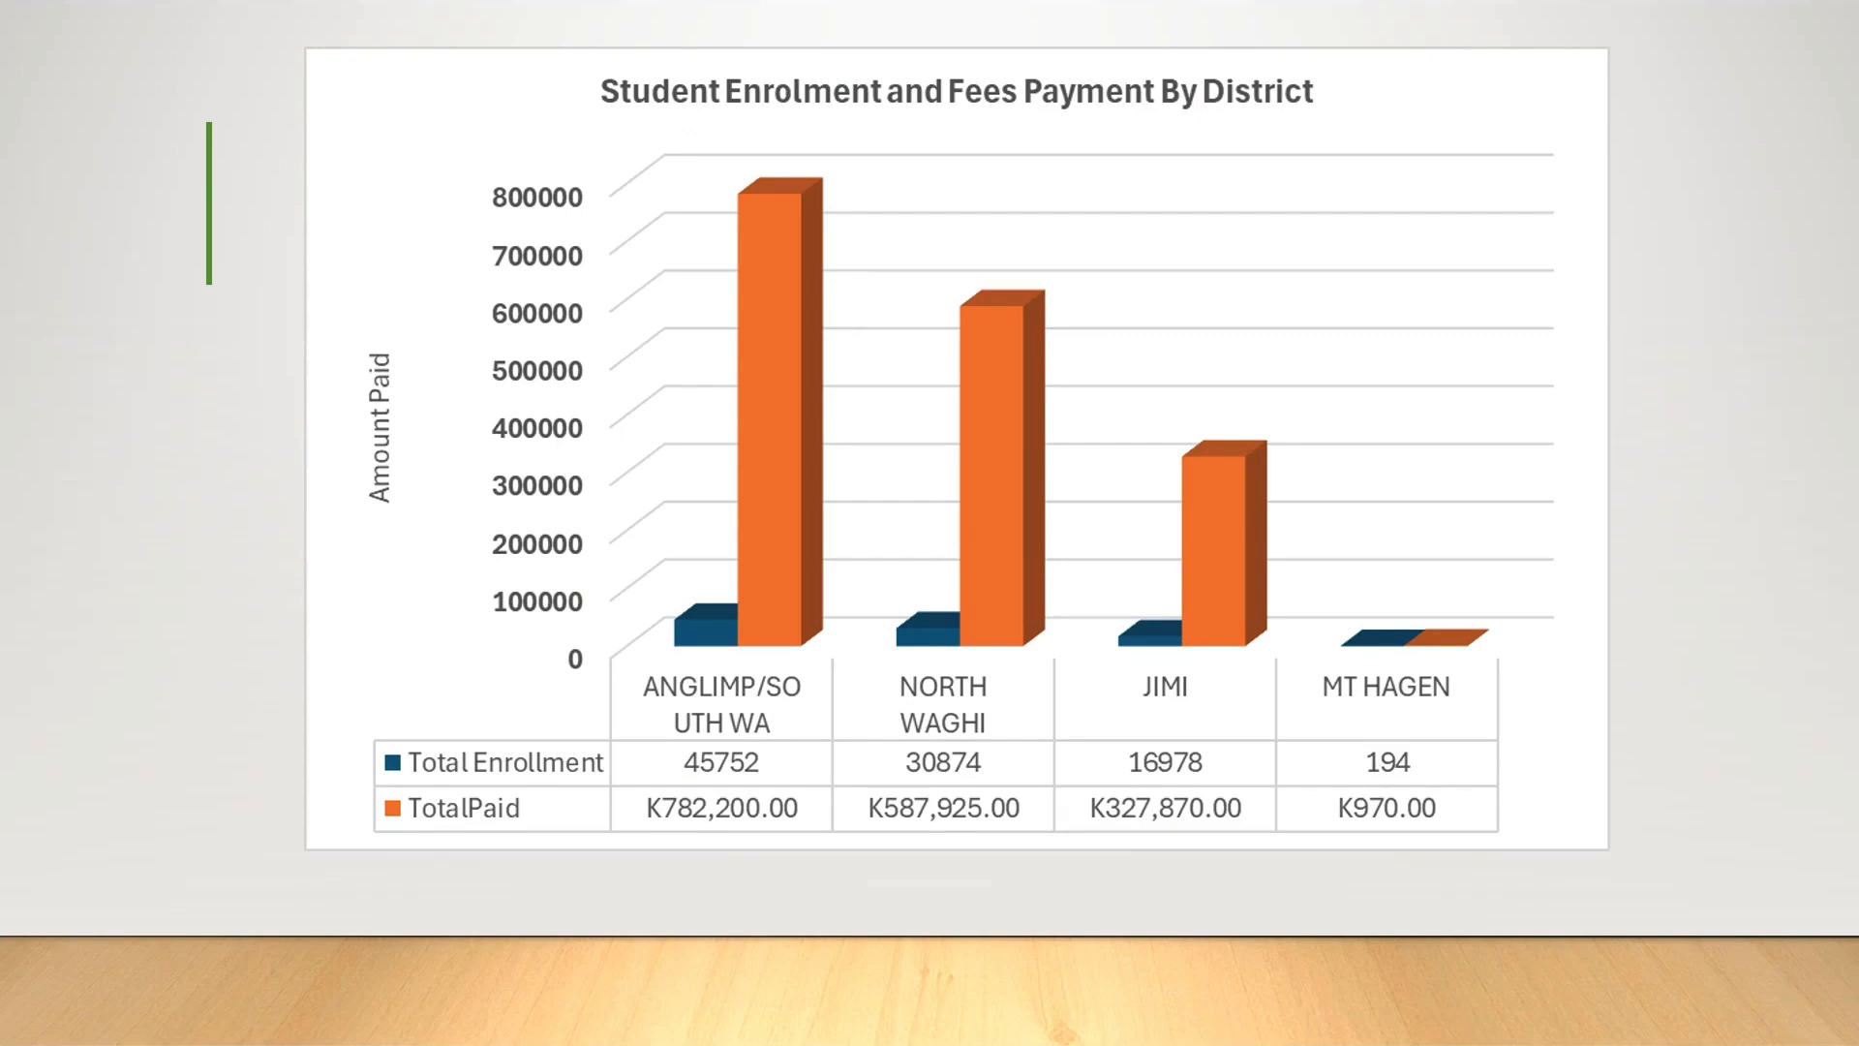
End the slide show, switch to the SummaryEnrollment sheet in Excel and deselect the district chart.
key("Escape")
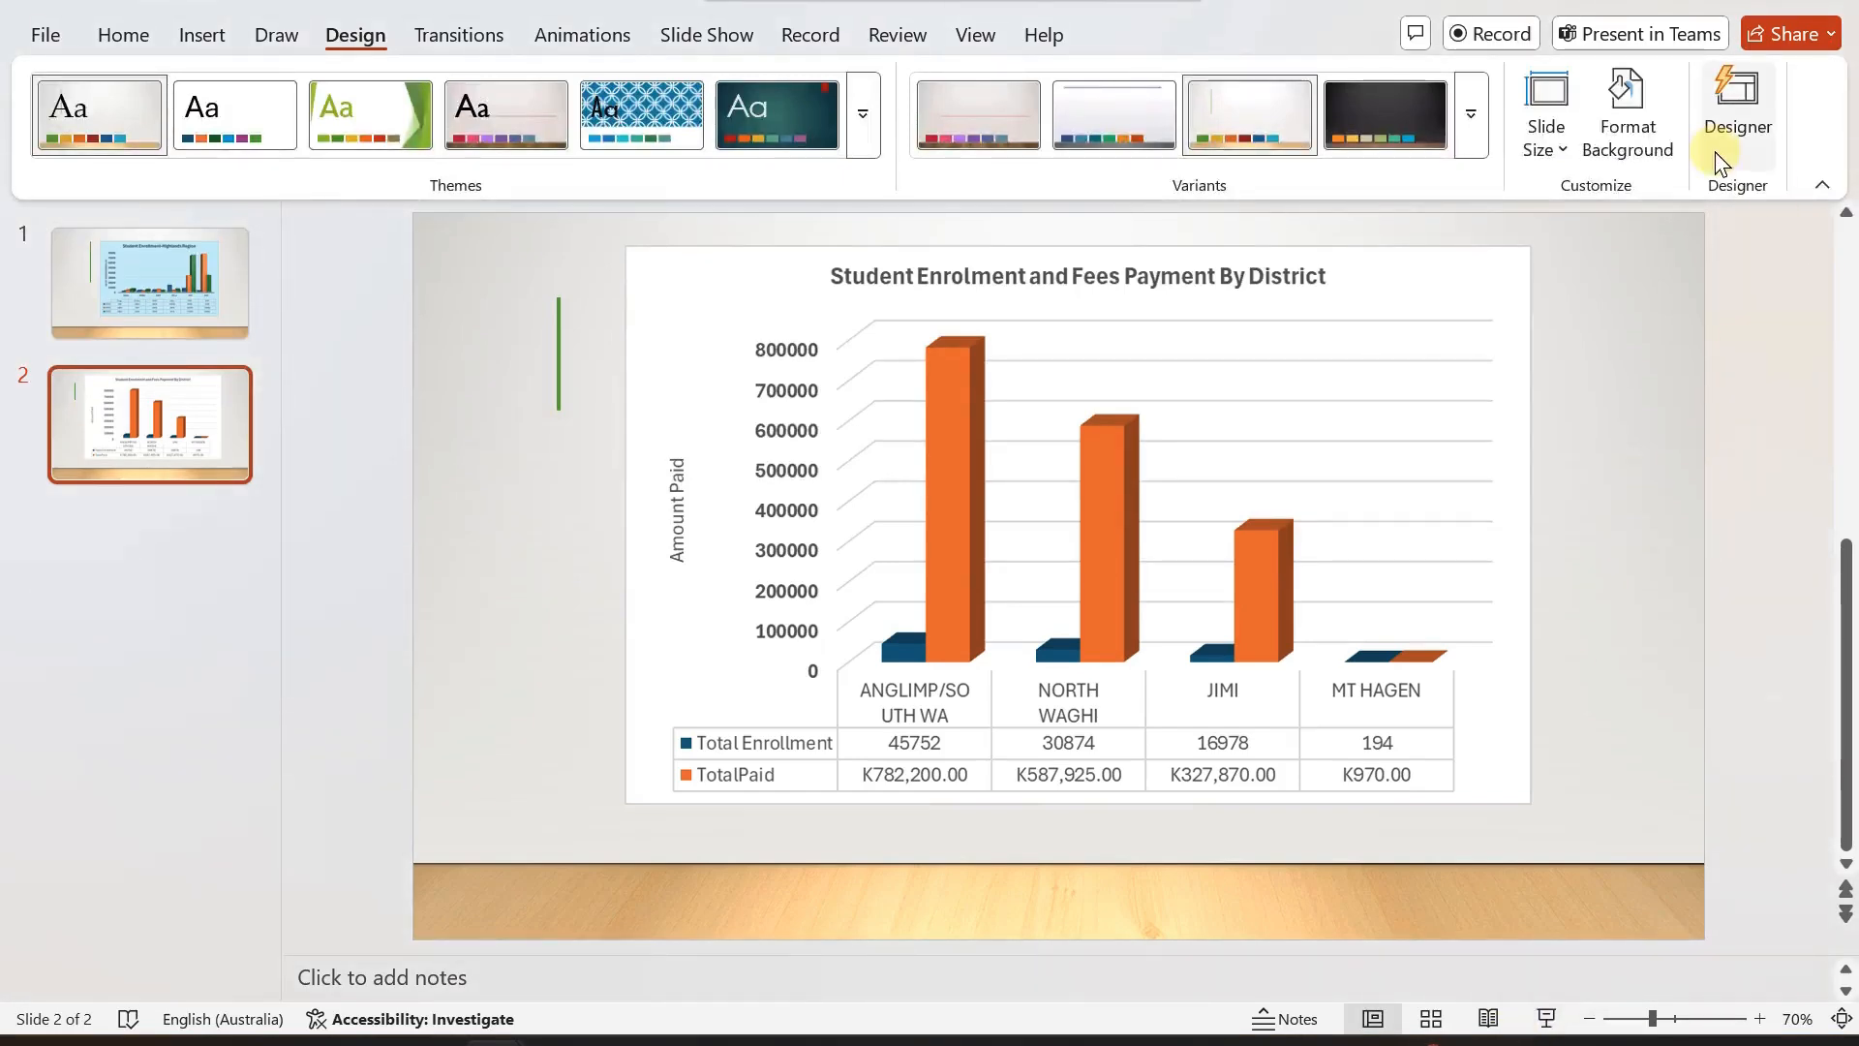
mouse_move(1262, 1043)
left_click(1305, 931)
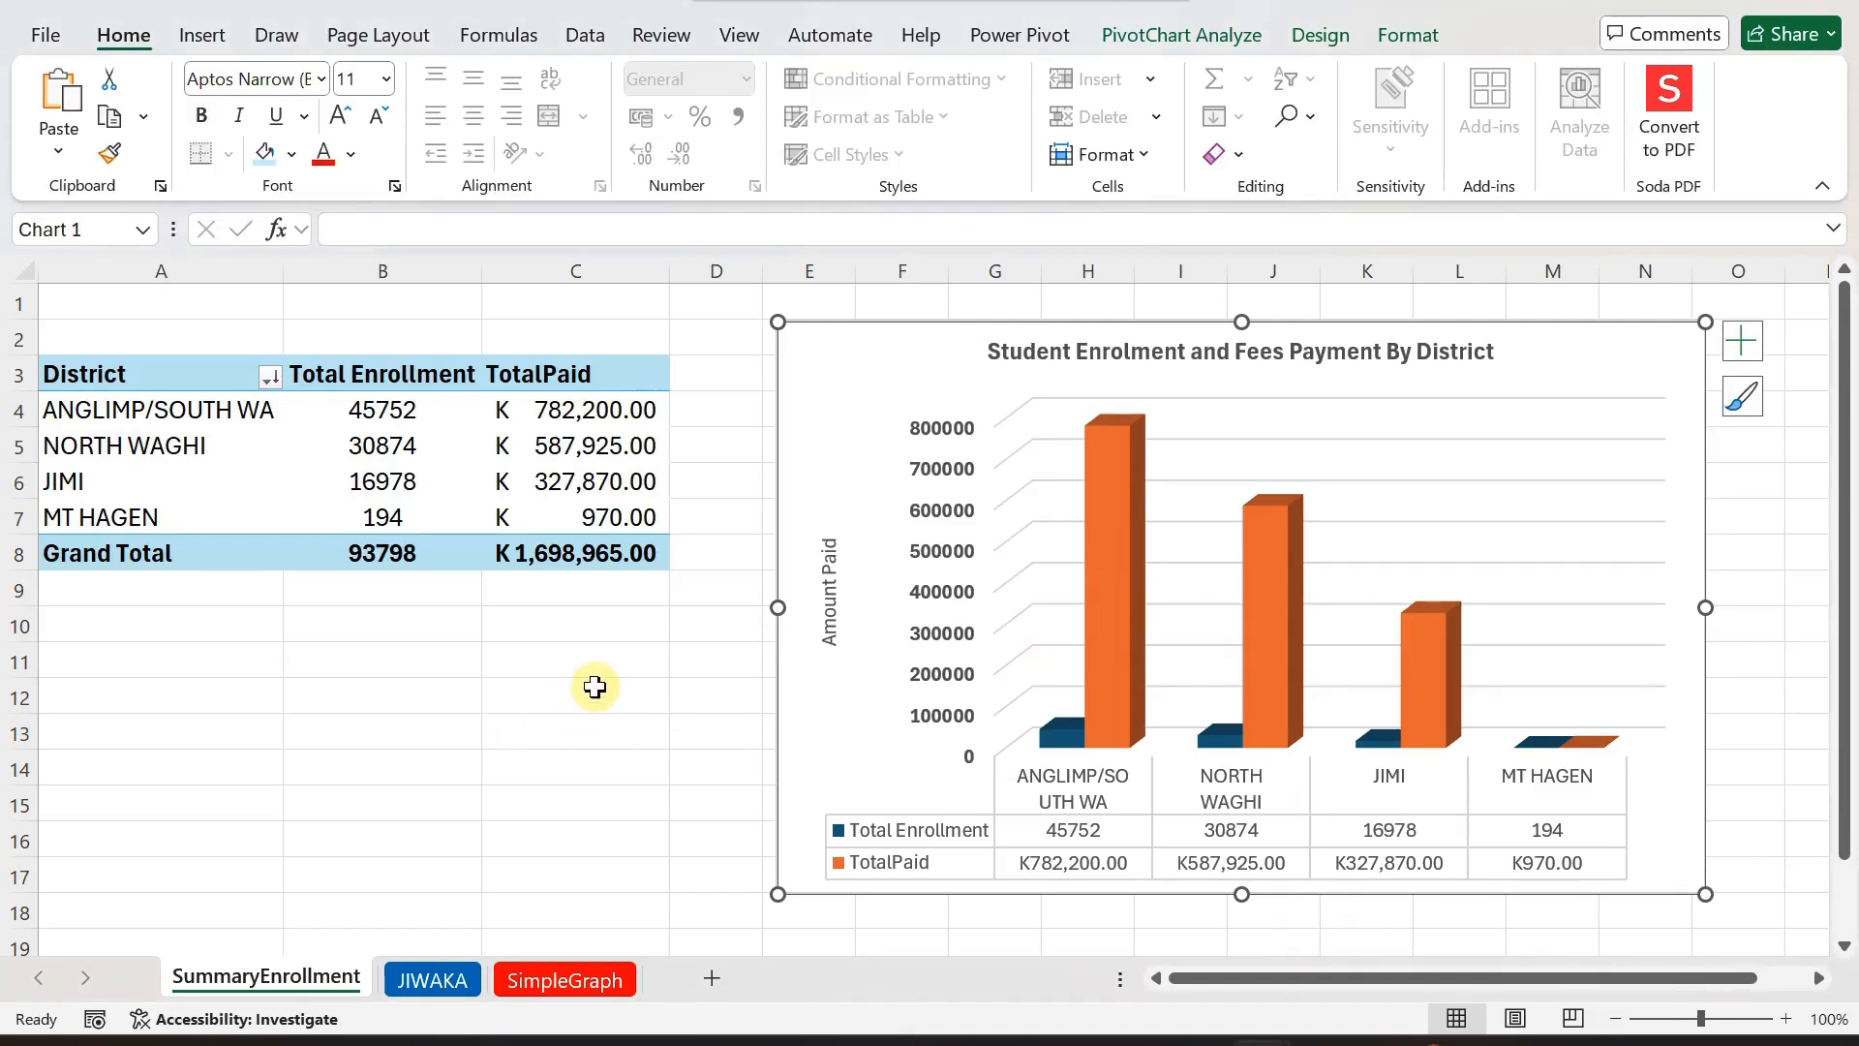
left_click(606, 629)
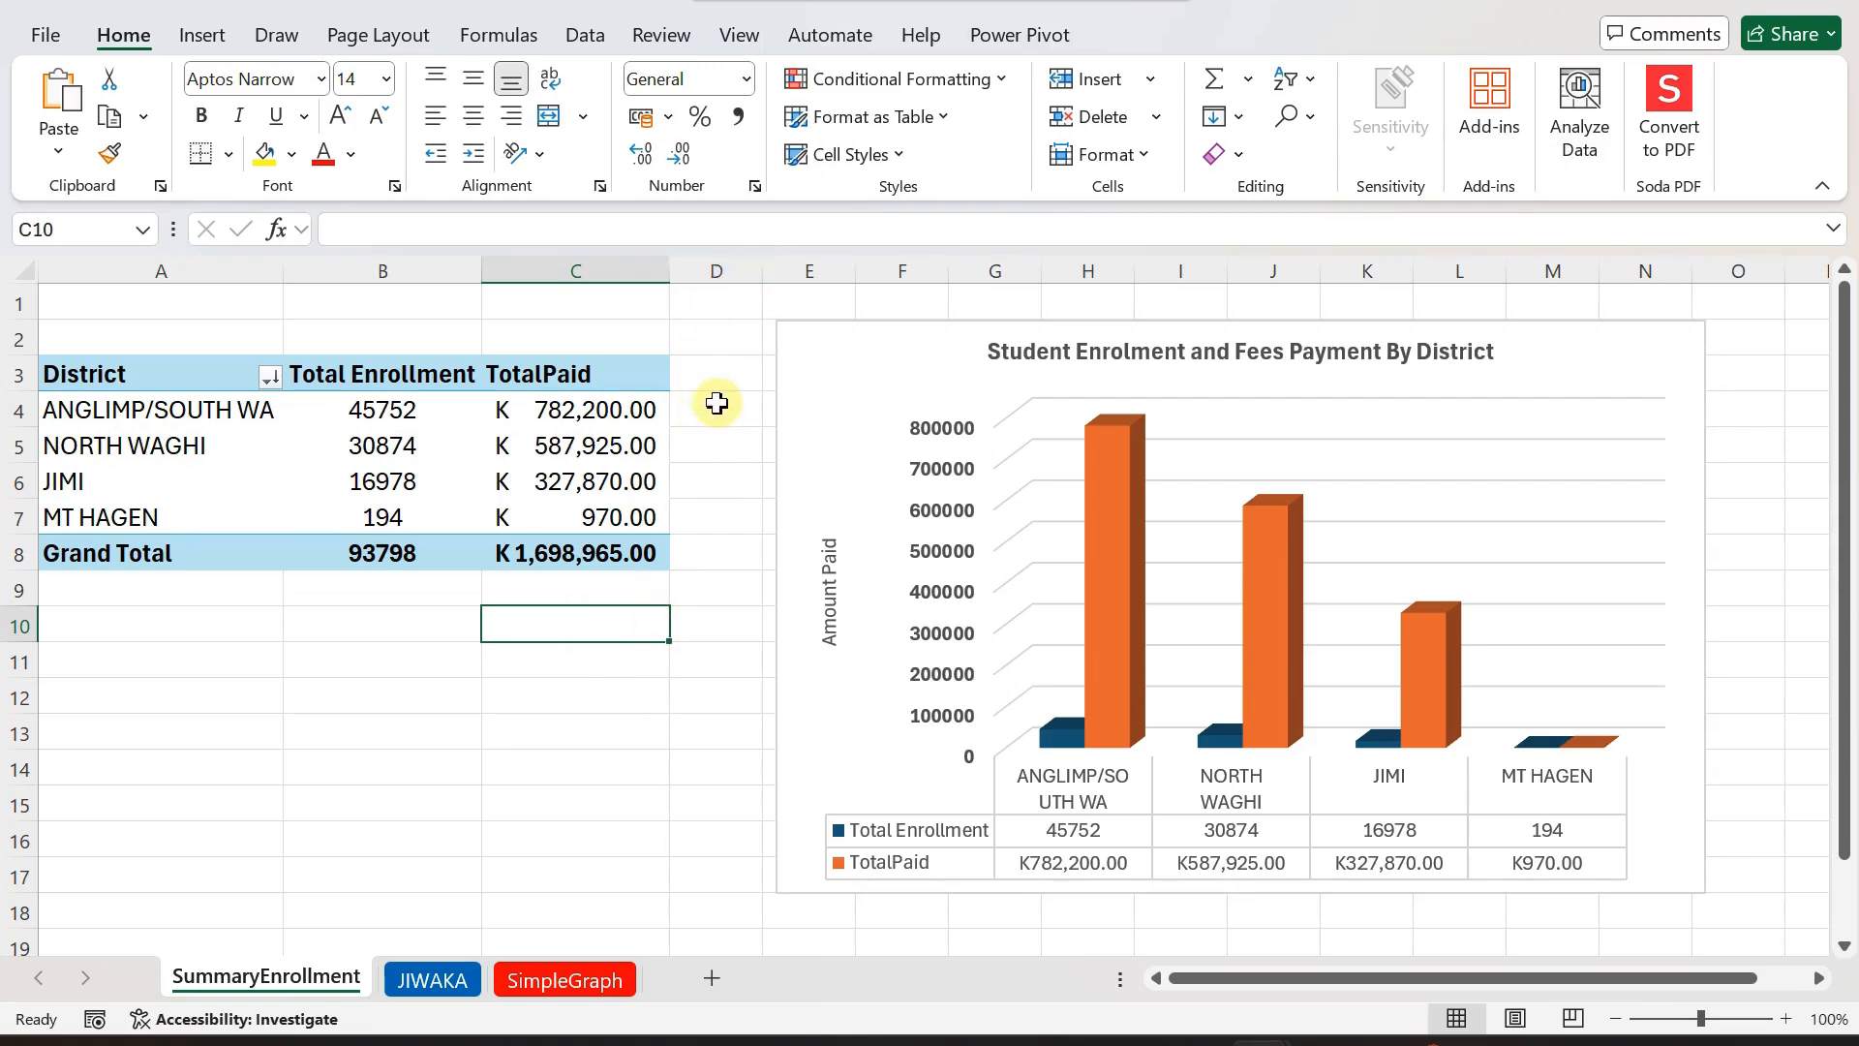
Collapse the ribbon and hide the gridlines and formula bar for a cleaner view of the pivot table and chart.
left_click(1824, 187)
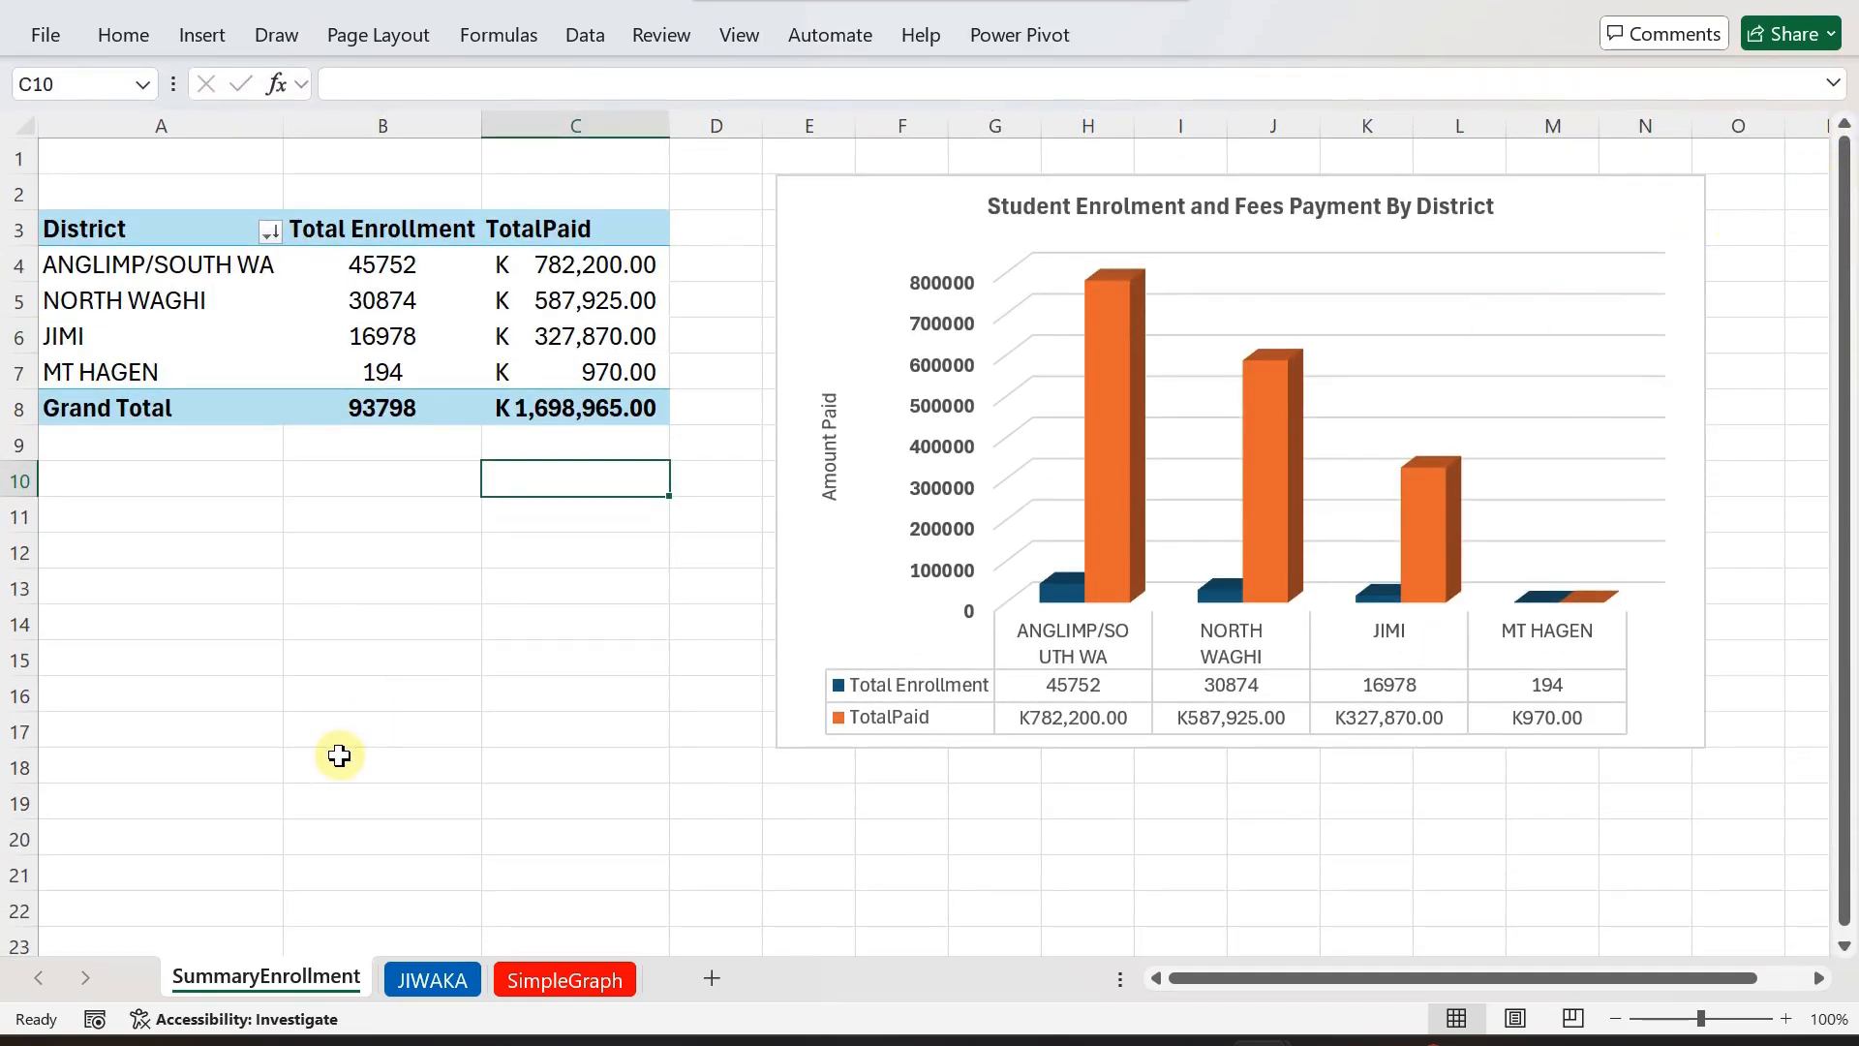
left_click(745, 32)
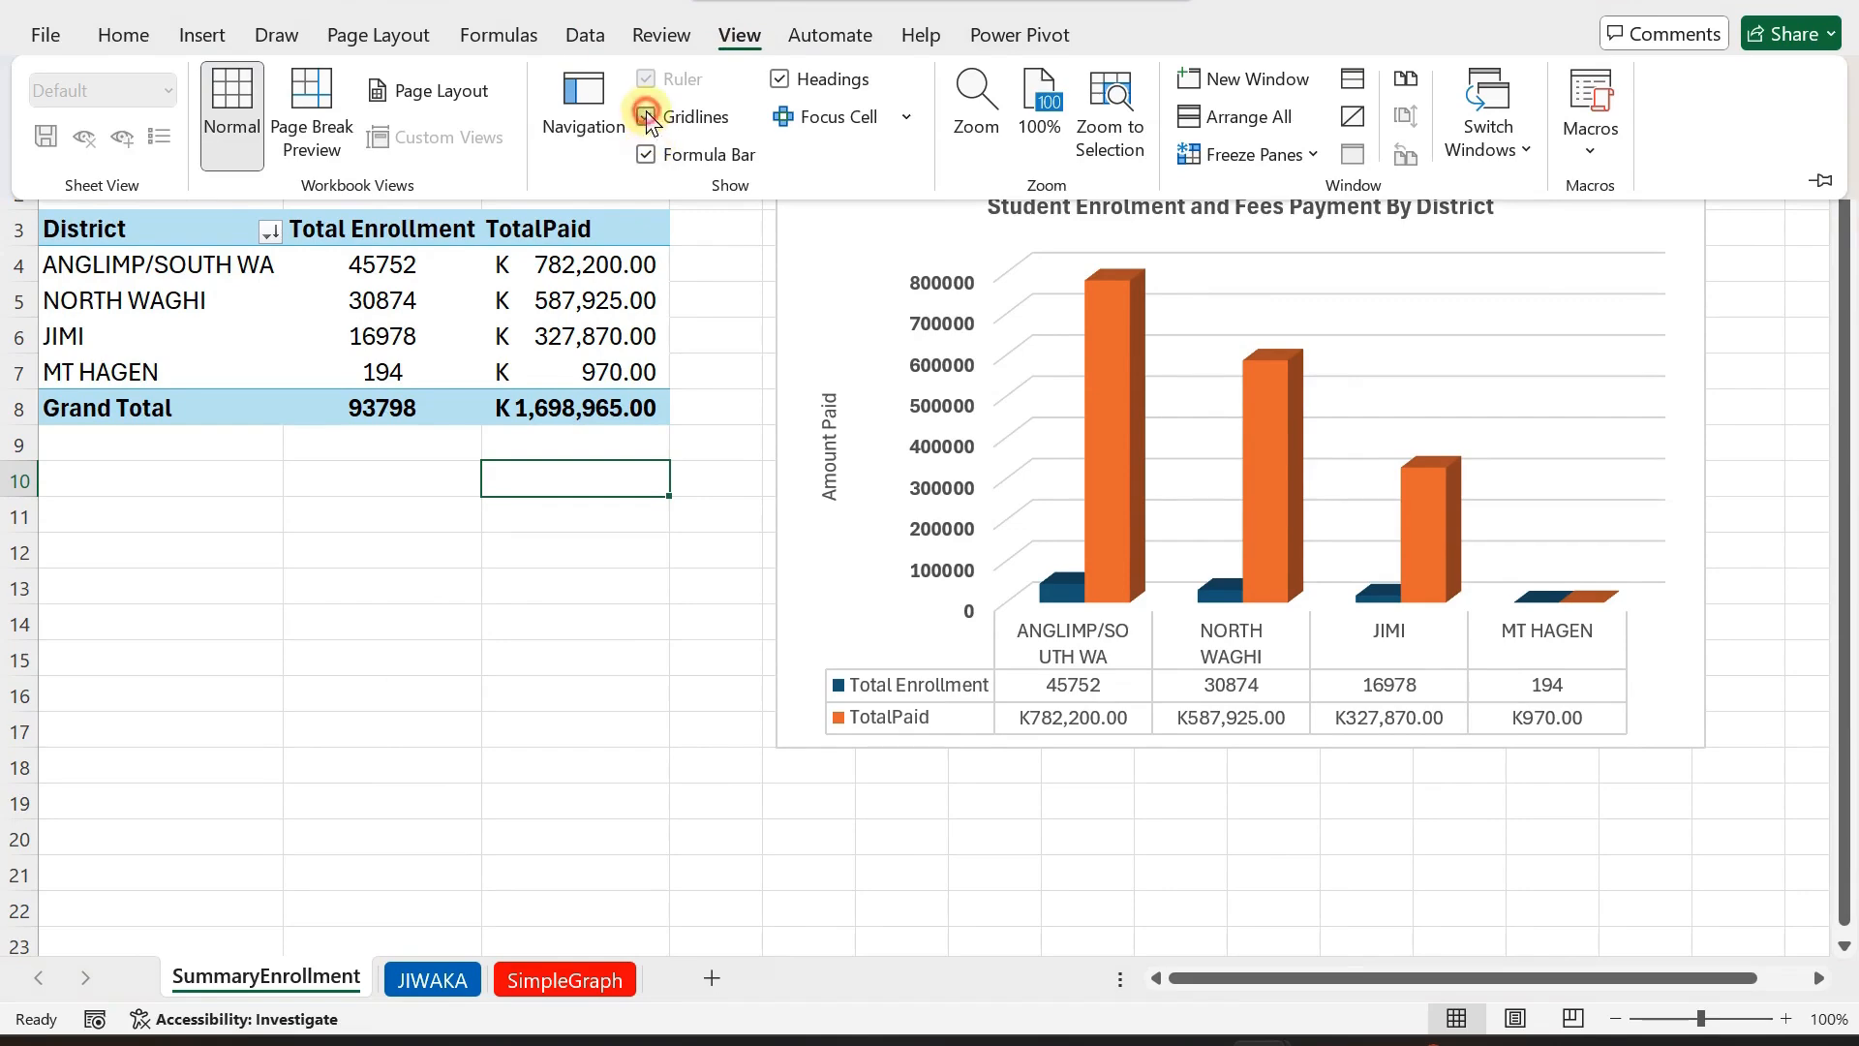
left_click(646, 117)
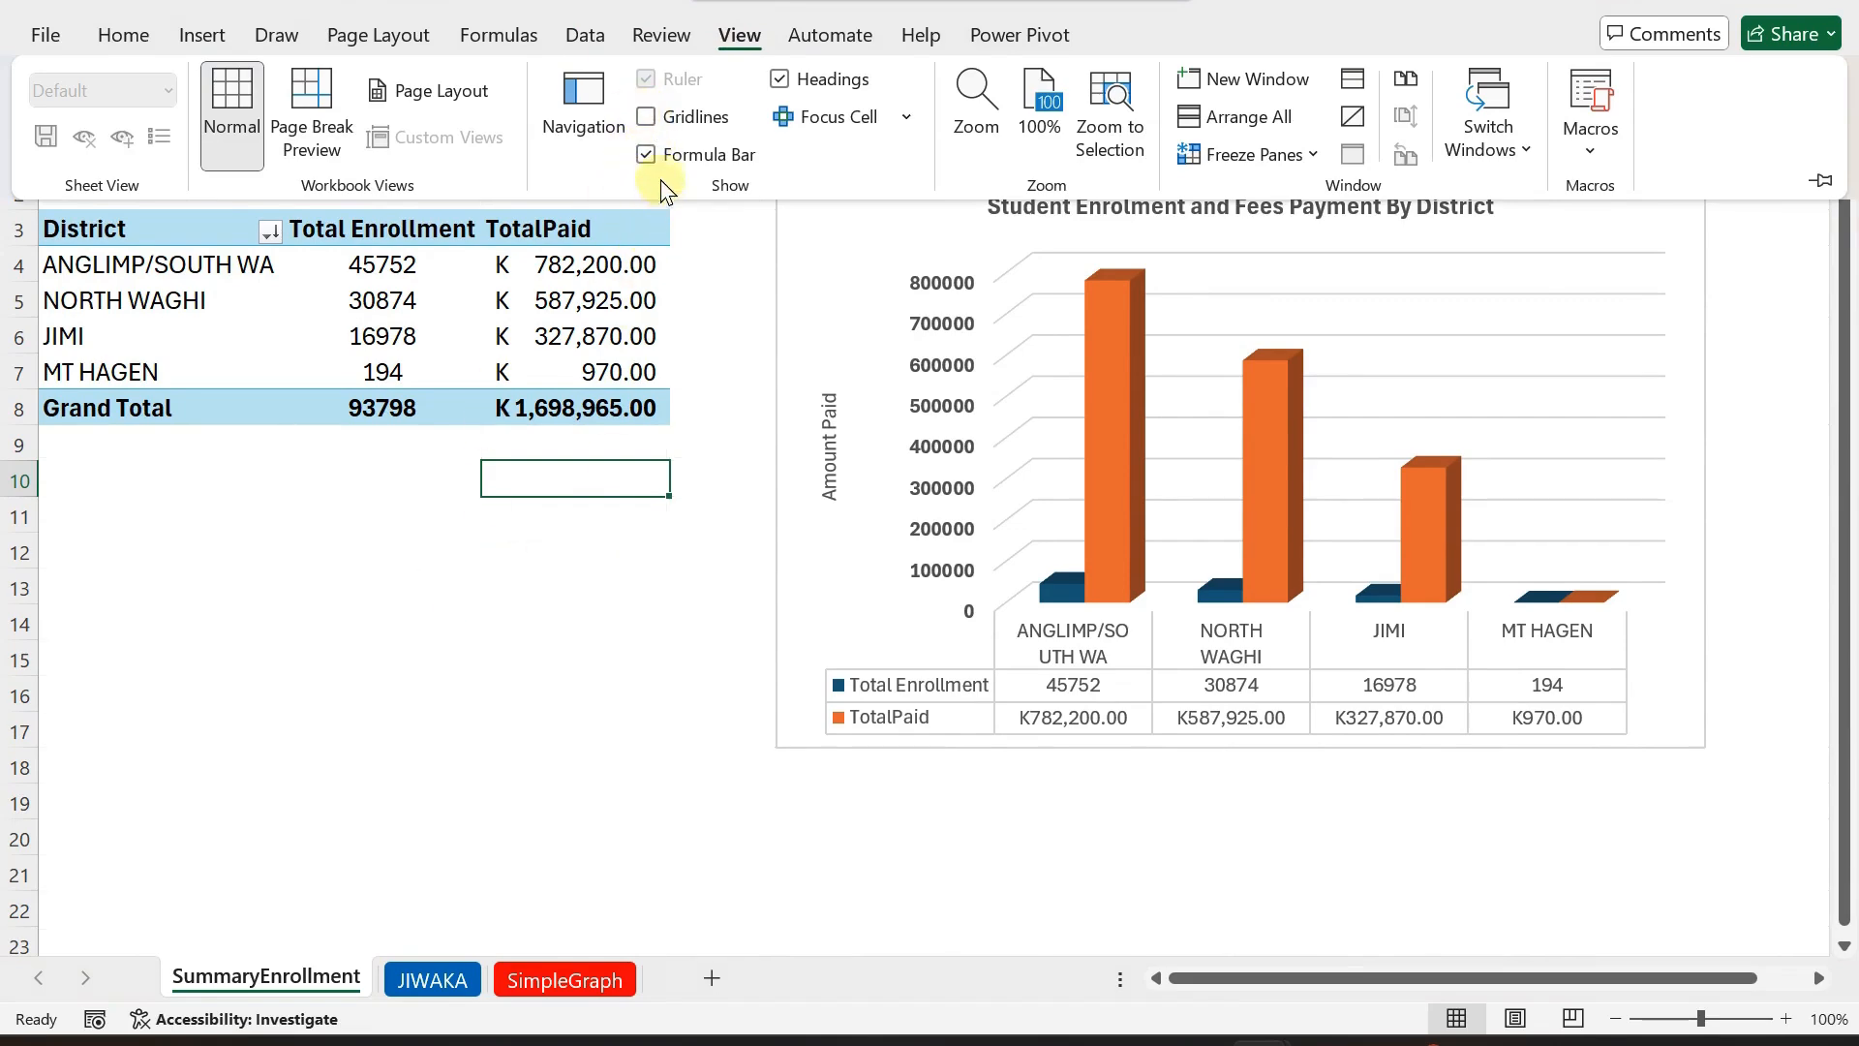
left_click(646, 155)
left_click(285, 560)
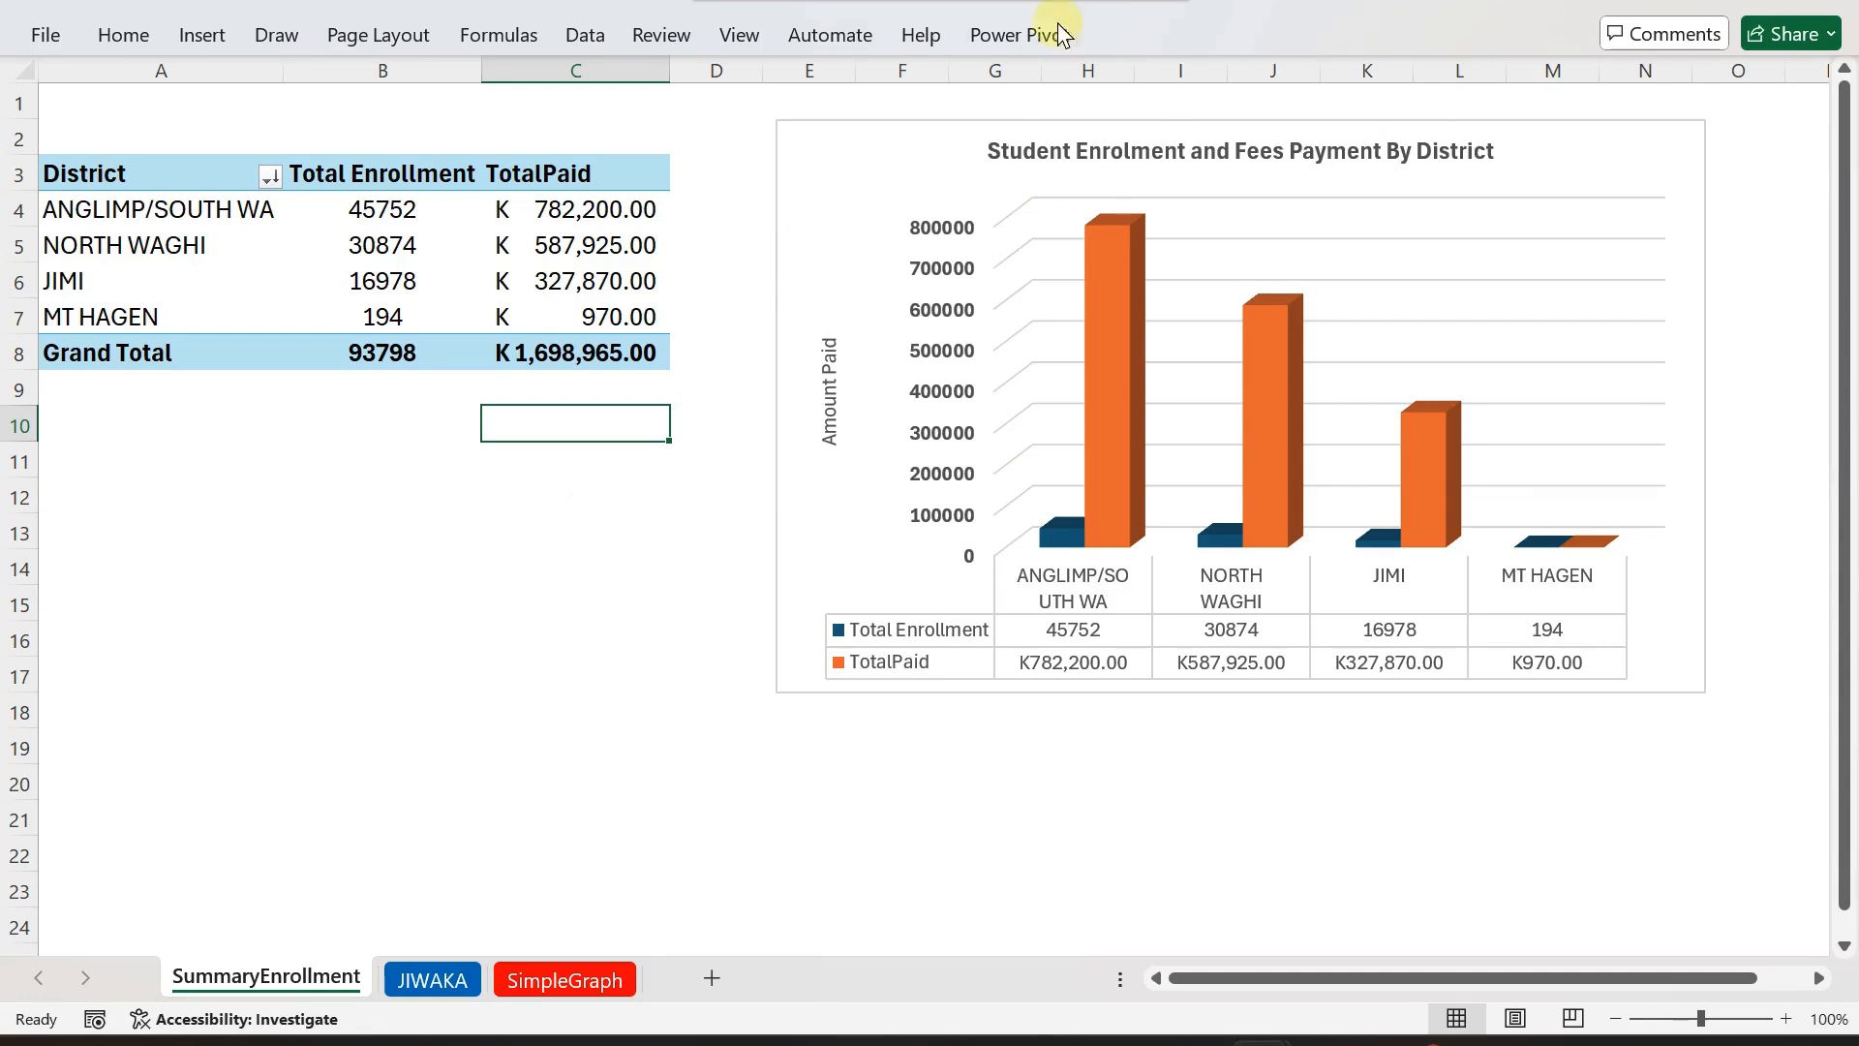
Bring back the full ribbon and show the gridlines and formula bar again.
left_click(987, 31)
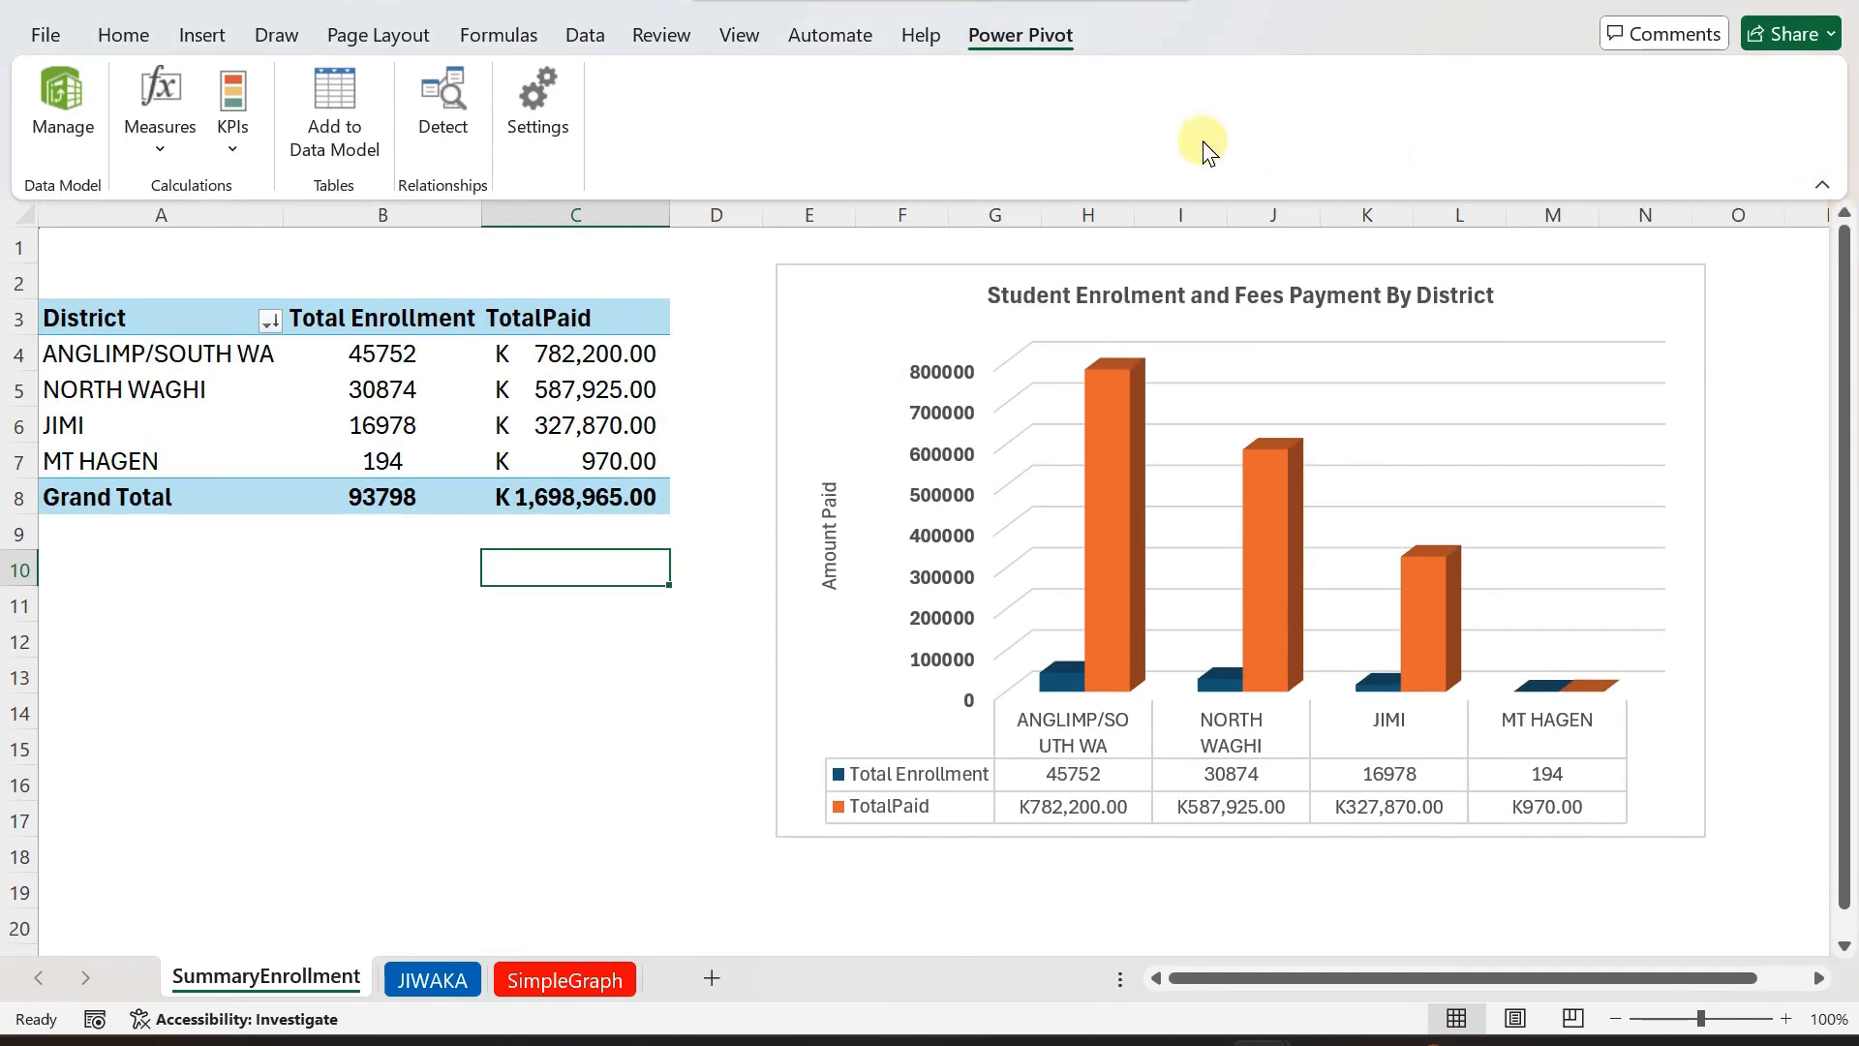
left_click(736, 34)
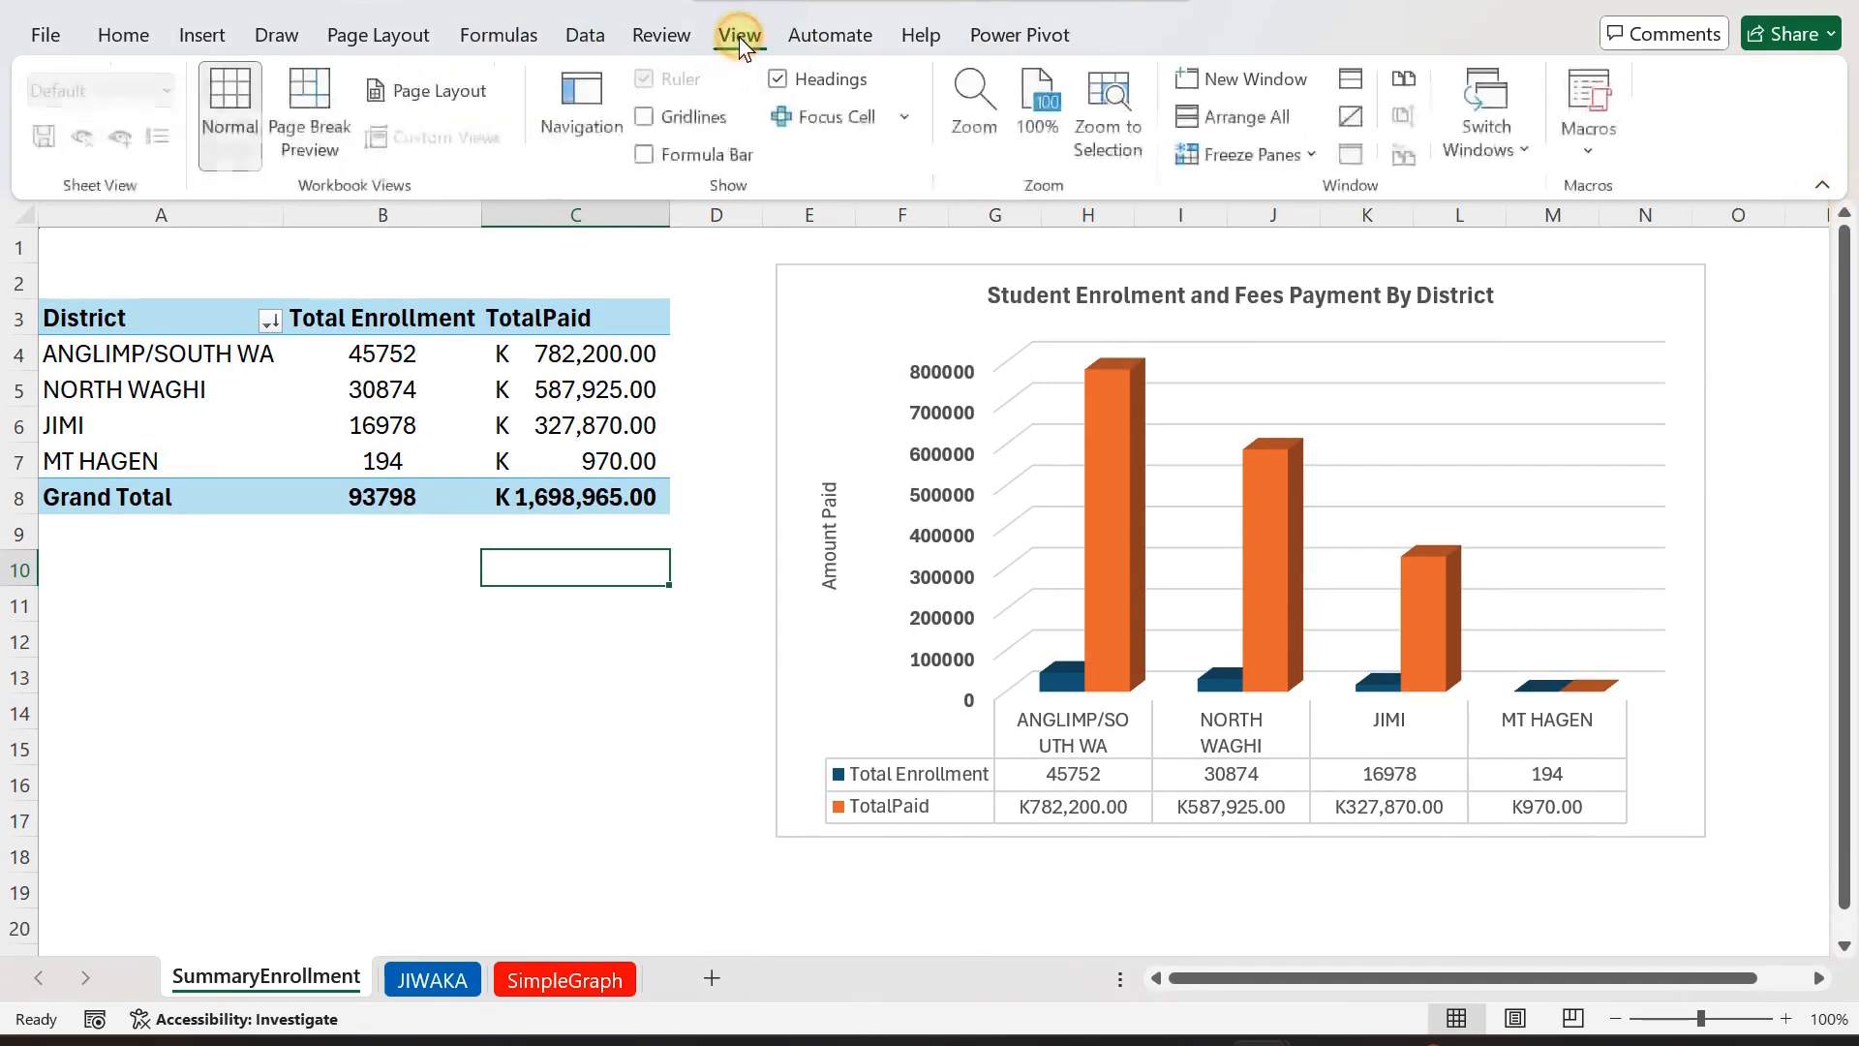
left_click(647, 117)
left_click(646, 155)
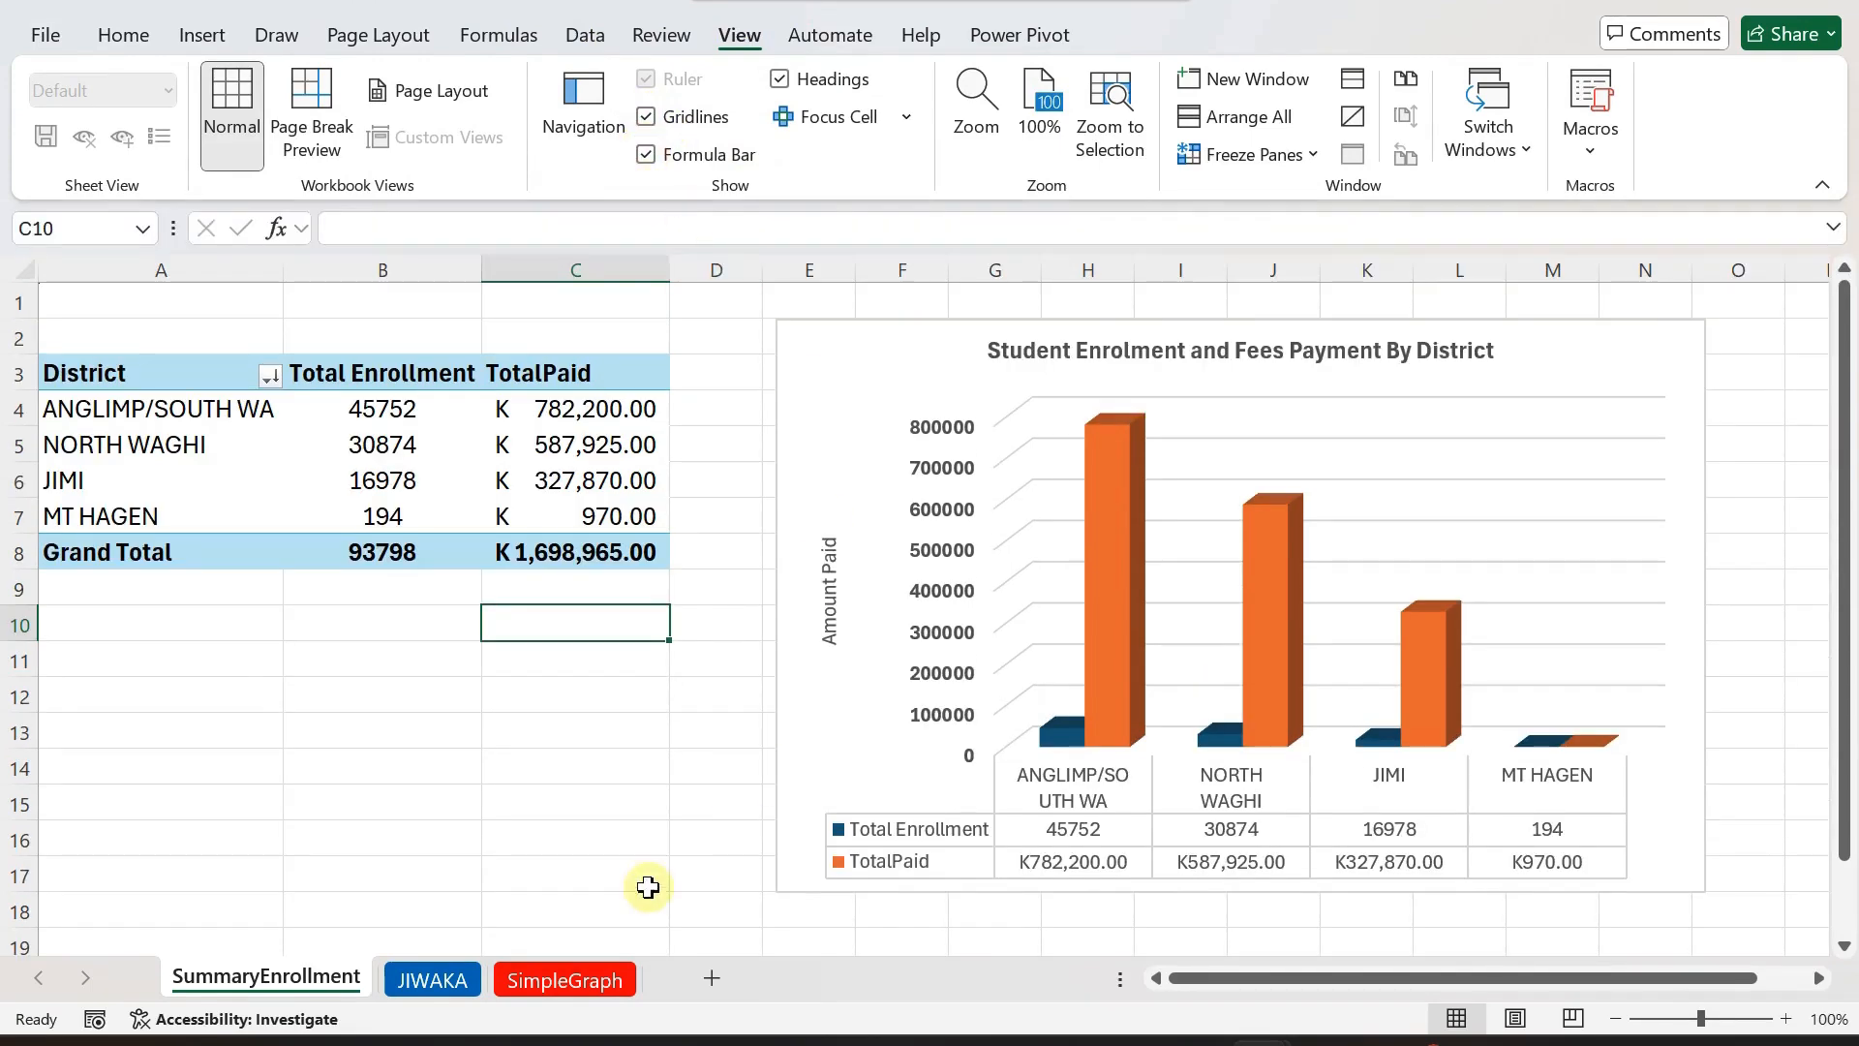
left_click(430, 836)
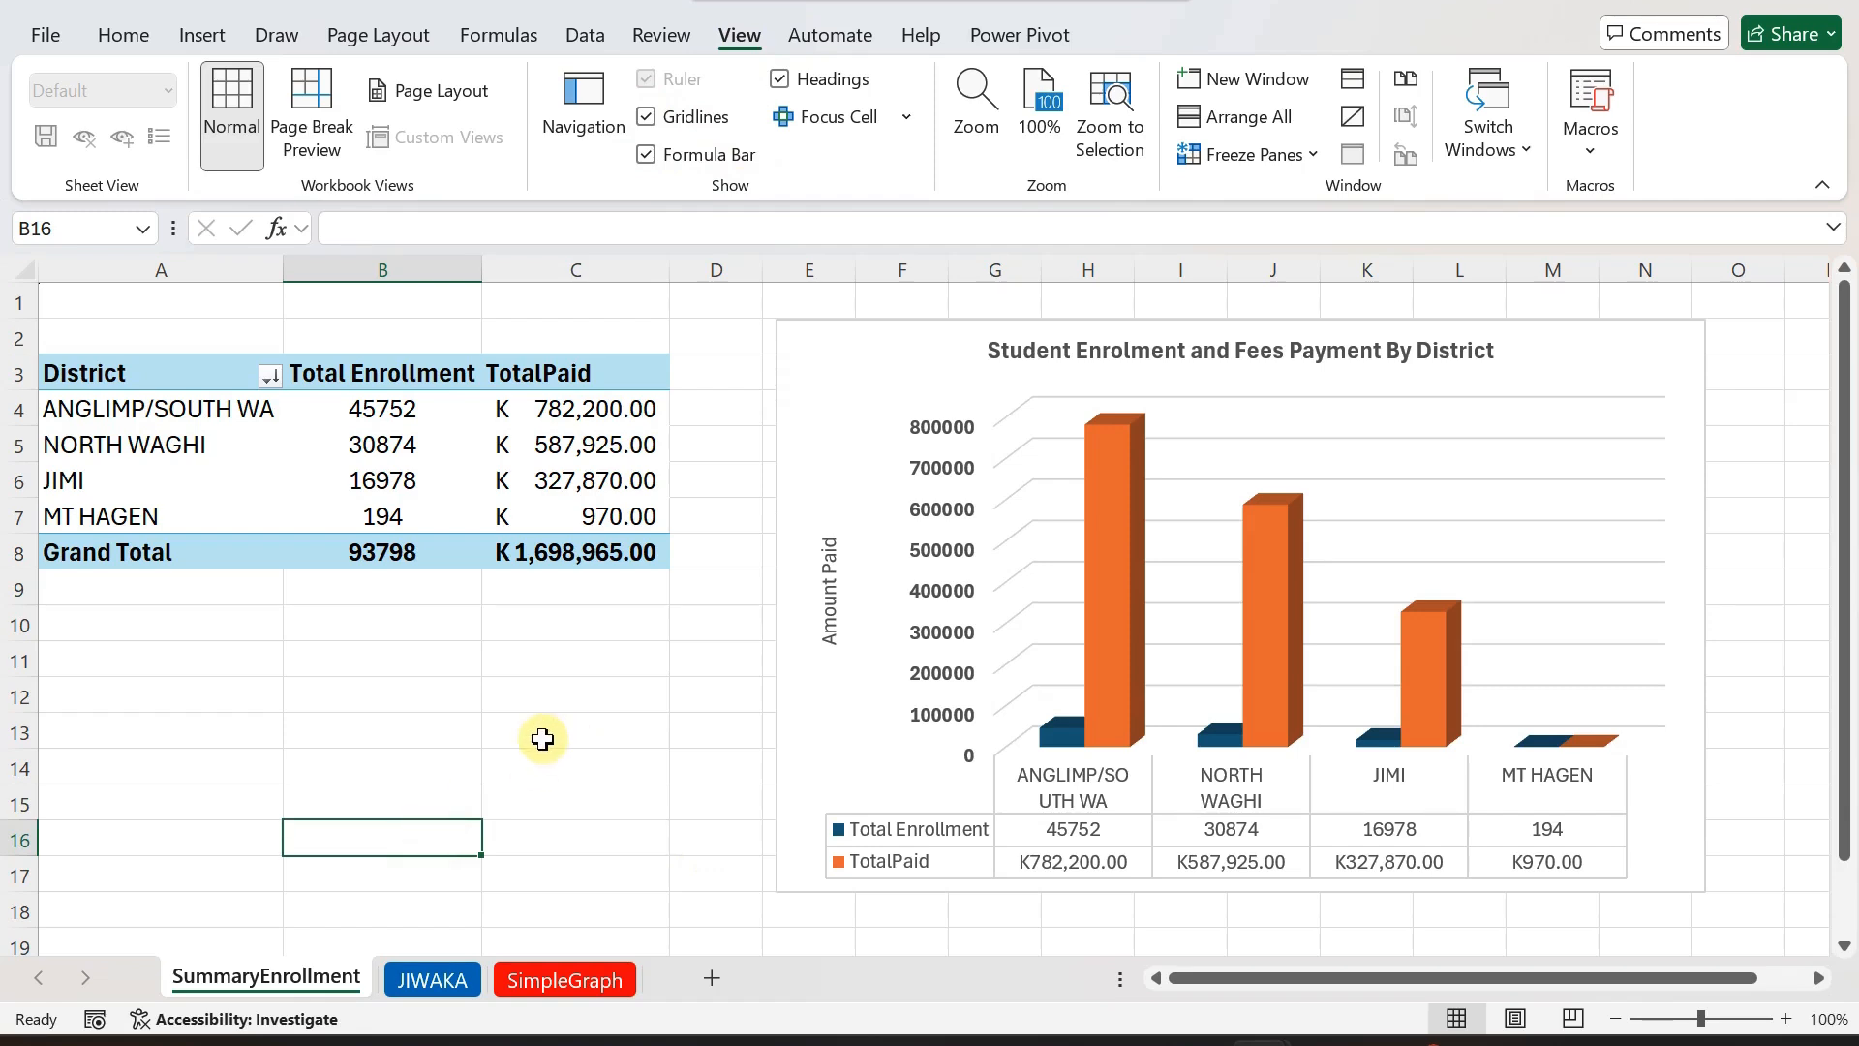
left_click(477, 741)
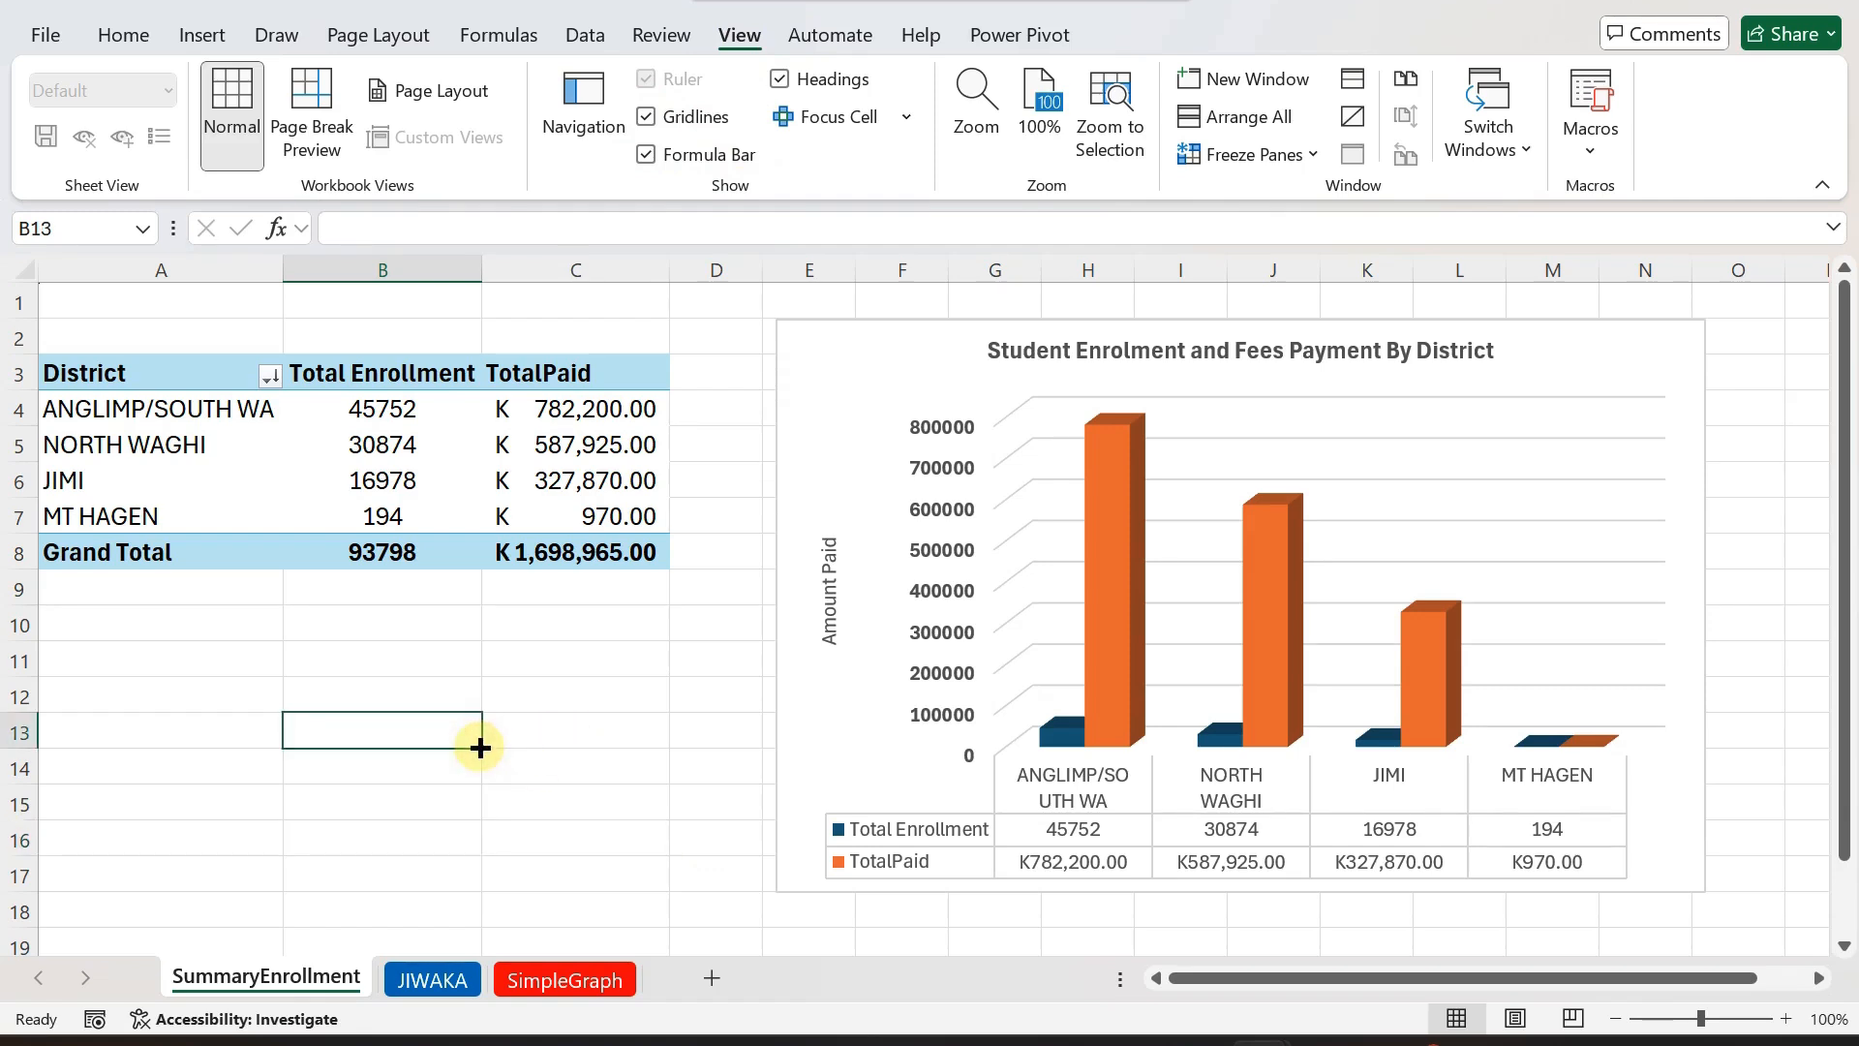